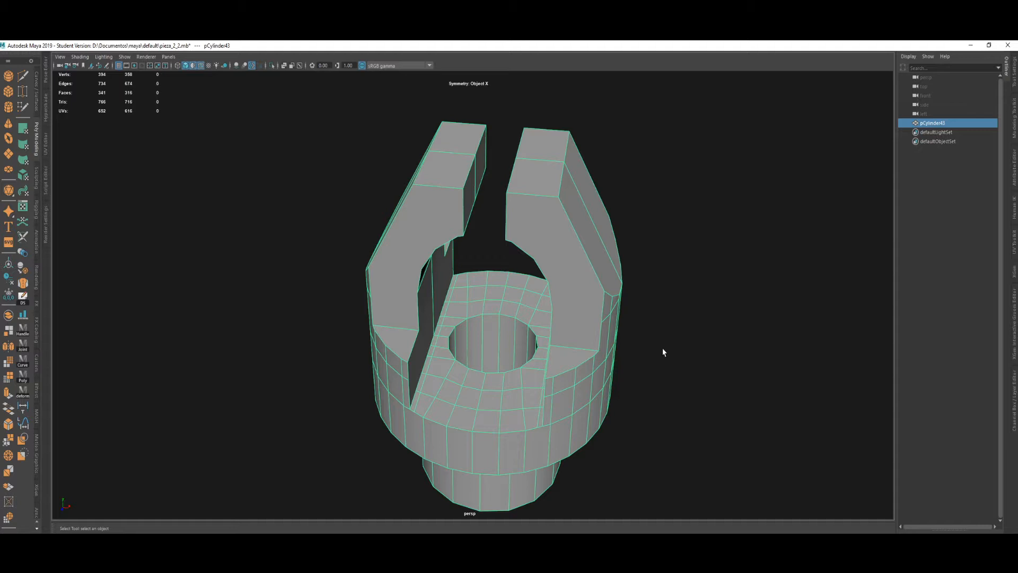
# Examine the fork-shaped part from several angles, checking the jaws, the slot floor and the central hole.
pyautogui.keyDown('alt'); pyautogui.moveTo(663, 352); pyautogui.dragTo(560, 224); pyautogui.keyUp('alt')
pyautogui.keyDown('alt'); pyautogui.moveTo(560, 225); pyautogui.dragTo(608, 174, button='middle'); pyautogui.keyUp('alt')
pyautogui.keyDown('alt'); pyautogui.moveTo(608, 174); pyautogui.dragTo(646, 283, button='right'); pyautogui.keyUp('alt')
pyautogui.keyDown('alt'); pyautogui.moveTo(646, 283); pyautogui.dragTo(603, 304, button='middle'); pyautogui.keyUp('alt')
pyautogui.keyDown('alt'); pyautogui.moveTo(603, 305); pyautogui.dragTo(630, 342); pyautogui.keyUp('alt')
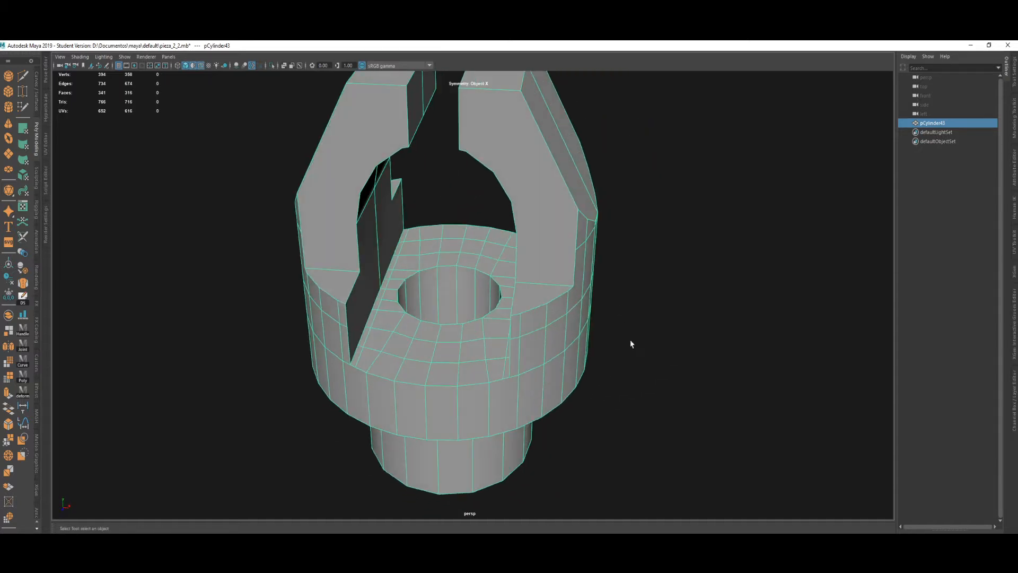
pyautogui.click(631, 343)
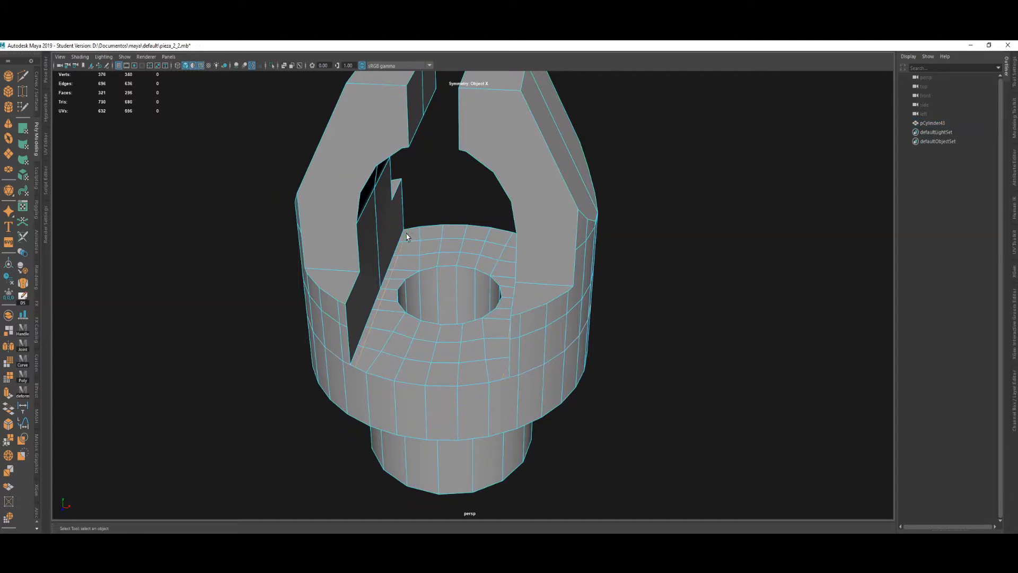
pyautogui.keyDown('alt'); pyautogui.moveTo(392, 231); pyautogui.dragTo(414, 295, button='middle'); pyautogui.keyUp('alt')
pyautogui.keyDown('alt'); pyautogui.moveTo(414, 295); pyautogui.dragTo(443, 377, button='right'); pyautogui.keyUp('alt')
pyautogui.keyDown('alt'); pyautogui.moveTo(444, 377); pyautogui.dragTo(450, 382); pyautogui.keyUp('alt')
pyautogui.scroll(-5, 449, 380)
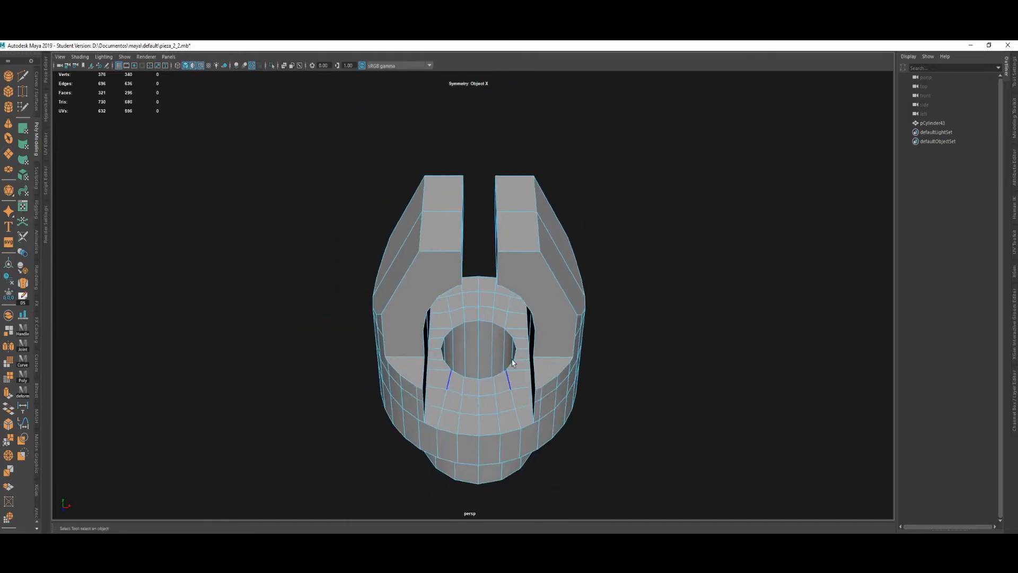
# Delete all faces of the part's rear half, selecting them in the top view.
pyautogui.keyDown('alt'); pyautogui.moveTo(519, 302); pyautogui.dragTo(525, 359); pyautogui.keyUp('alt')
pyautogui.hotkey('ctrl', 'z')
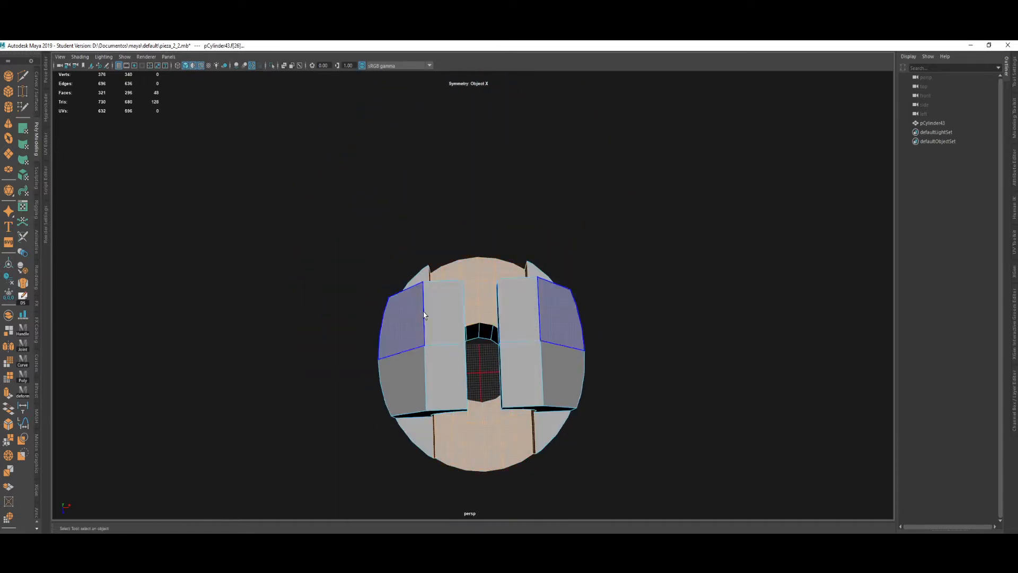
pyautogui.press('space')
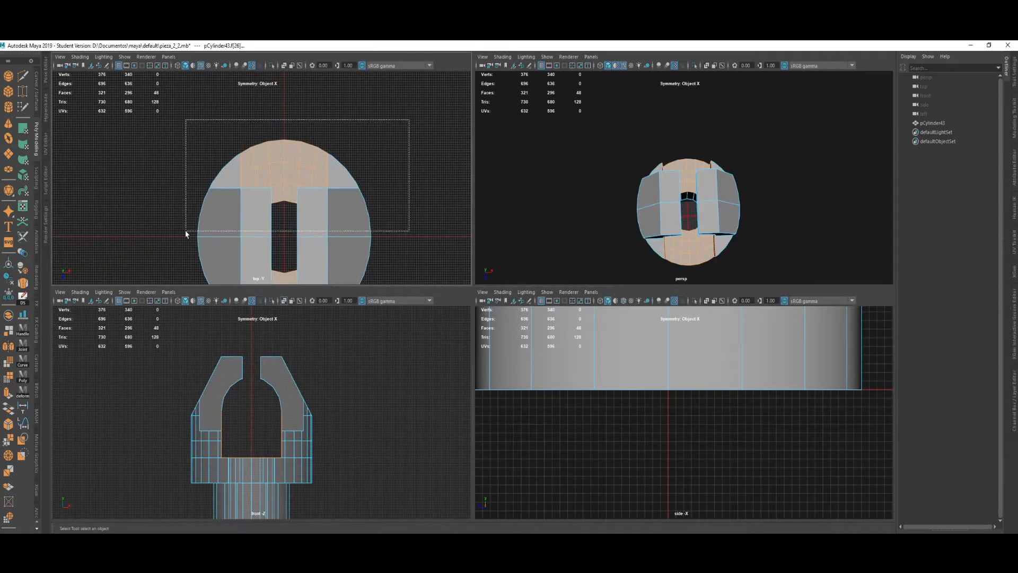
pyautogui.moveTo(186, 231); pyautogui.dragTo(393, 121)
pyautogui.press('Delete')
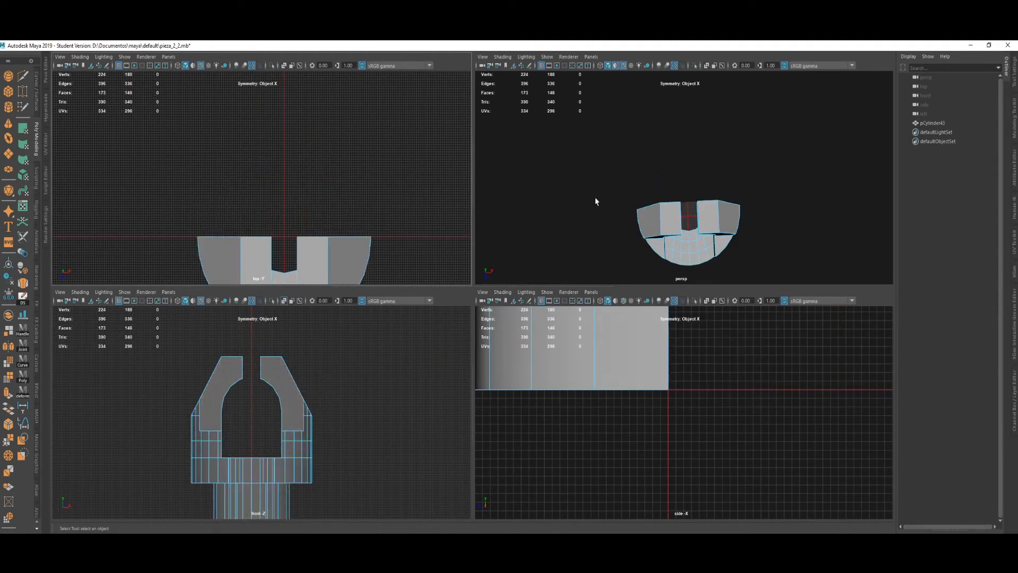
pyautogui.press('space')
pyautogui.scroll(8, 568, 255)
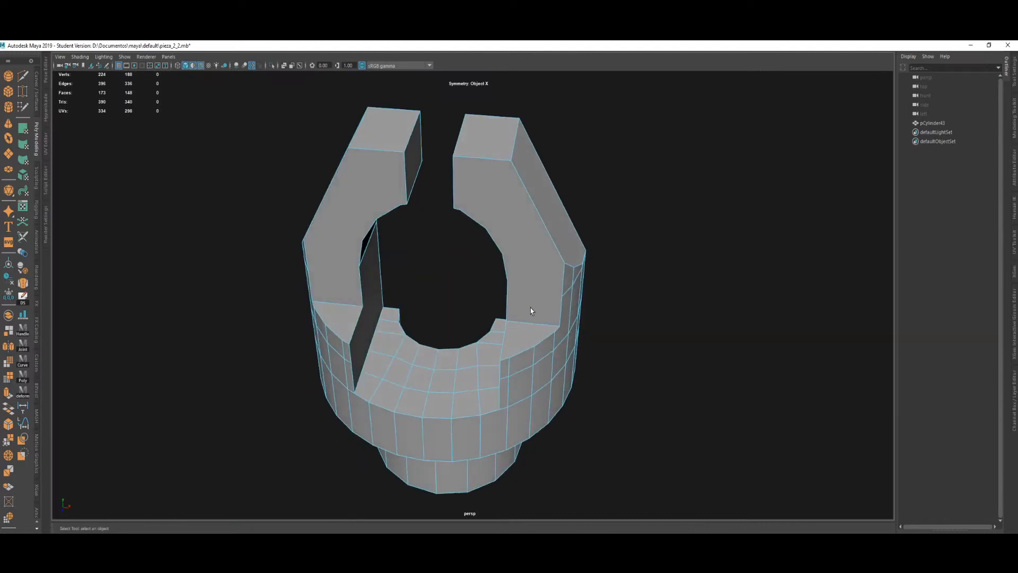
# Inspect the remaining front half of the part, including its cut boundary, slot floor and inner jaw walls.
pyautogui.keyDown('alt'); pyautogui.moveTo(439, 328); pyautogui.dragTo(521, 296, button='middle'); pyautogui.keyUp('alt')
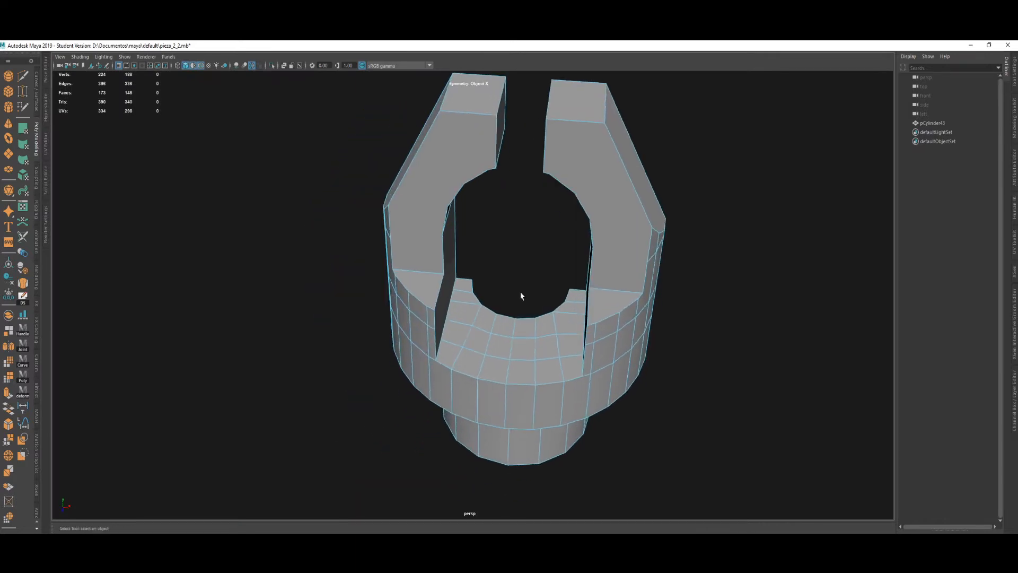
pyautogui.keyDown('alt'); pyautogui.moveTo(521, 296); pyautogui.dragTo(556, 334); pyautogui.keyUp('alt')
pyautogui.click(616, 293)
pyautogui.press('w')
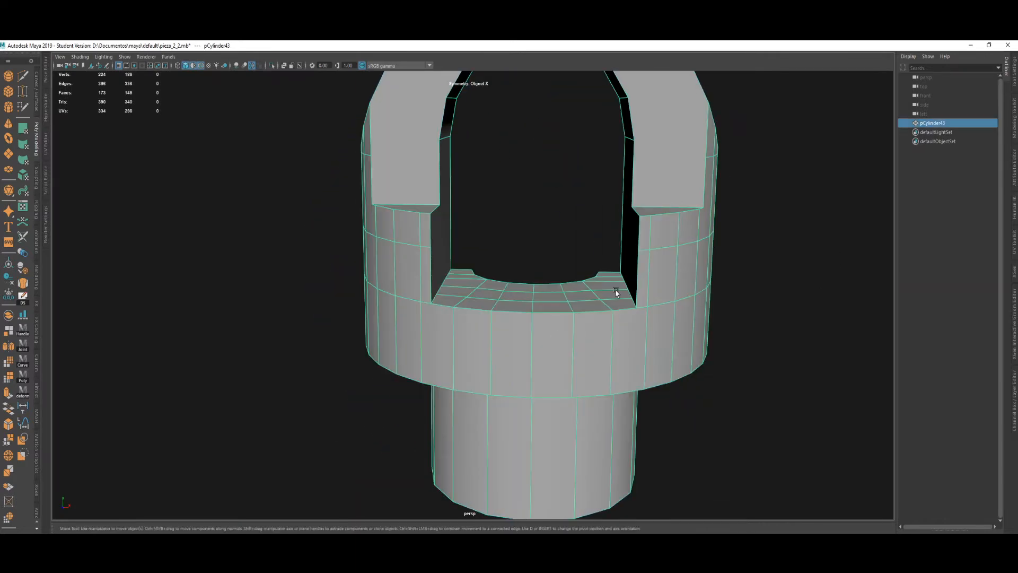
pyautogui.keyDown('alt'); pyautogui.moveTo(617, 293); pyautogui.dragTo(618, 430, button='middle'); pyautogui.keyUp('alt')
pyautogui.keyDown('alt'); pyautogui.moveTo(618, 431); pyautogui.dragTo(557, 353, button='right'); pyautogui.keyUp('alt')
pyautogui.moveTo(556, 353)
pyautogui.keyDown('alt'); pyautogui.mouseDown()
pyautogui.moveTo(521, 350)
pyautogui.moveTo(545, 354)
pyautogui.mouseUp(); pyautogui.keyUp('alt')
pyautogui.keyDown('alt'); pyautogui.moveTo(545, 355); pyautogui.dragTo(554, 408, button='middle'); pyautogui.keyUp('alt')
pyautogui.keyDown('alt'); pyautogui.moveTo(554, 407); pyautogui.dragTo(519, 343, button='right'); pyautogui.keyUp('alt')
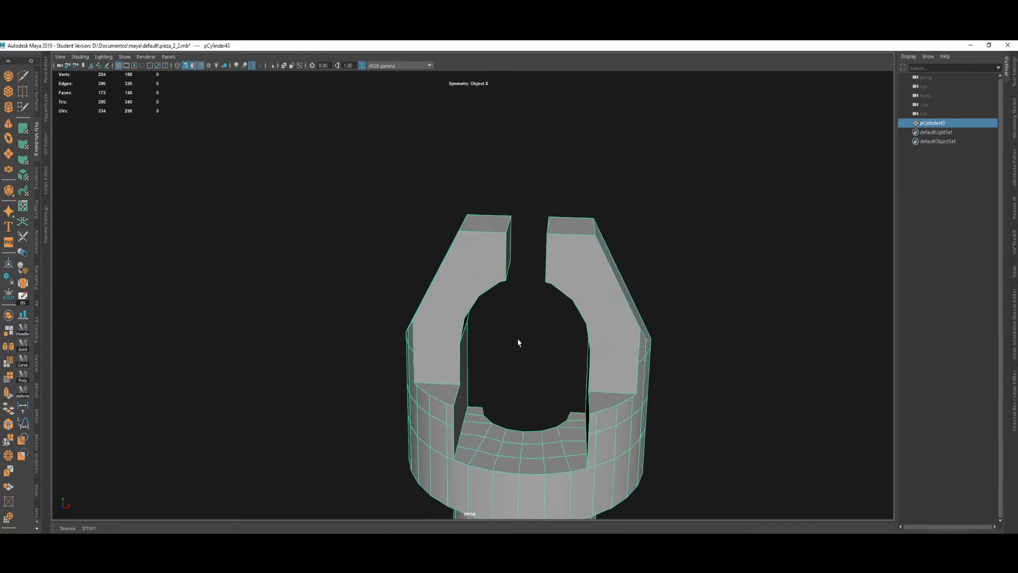
pyautogui.keyDown('alt'); pyautogui.moveTo(519, 343); pyautogui.dragTo(484, 332); pyautogui.keyUp('alt')
pyautogui.keyDown('alt'); pyautogui.moveTo(484, 332); pyautogui.dragTo(538, 281, button='middle'); pyautogui.keyUp('alt')
pyautogui.keyDown('alt'); pyautogui.moveTo(538, 281); pyautogui.dragTo(552, 398, button='right'); pyautogui.keyUp('alt')
pyautogui.keyDown('alt'); pyautogui.moveTo(553, 399); pyautogui.dragTo(486, 413); pyautogui.keyUp('alt')
pyautogui.keyDown('alt'); pyautogui.moveTo(486, 413); pyautogui.dragTo(567, 395, button='middle'); pyautogui.keyUp('alt')
pyautogui.keyDown('alt'); pyautogui.moveTo(543, 334); pyautogui.dragTo(597, 424, button='right'); pyautogui.keyUp('alt')
pyautogui.keyDown('alt'); pyautogui.moveTo(597, 424); pyautogui.dragTo(524, 411, button='middle'); pyautogui.keyUp('alt')
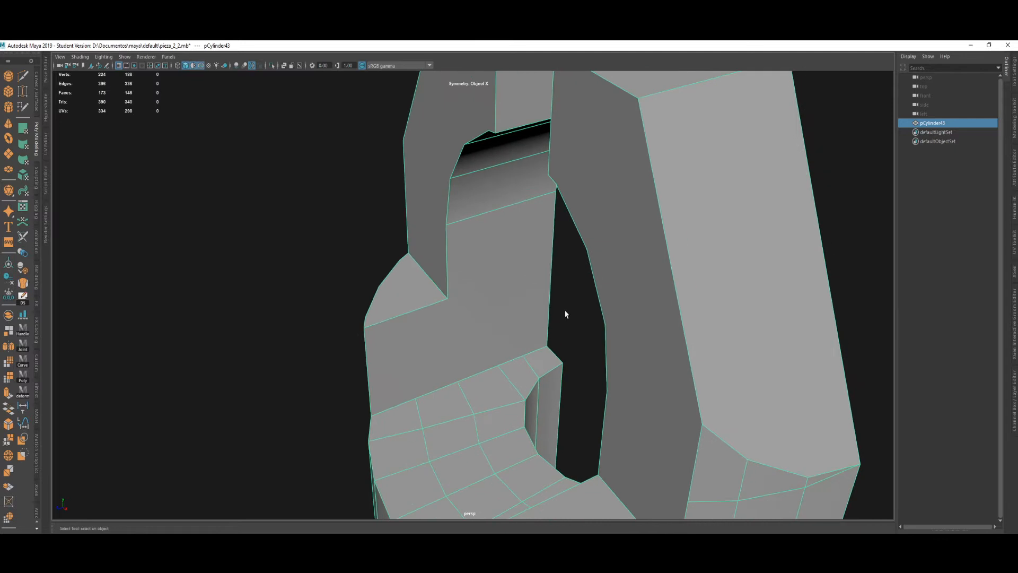
# Cut an edge on the inner slot wall from the floor boundary up to the step corner with Multi-Cut.
pyautogui.click(457, 381)
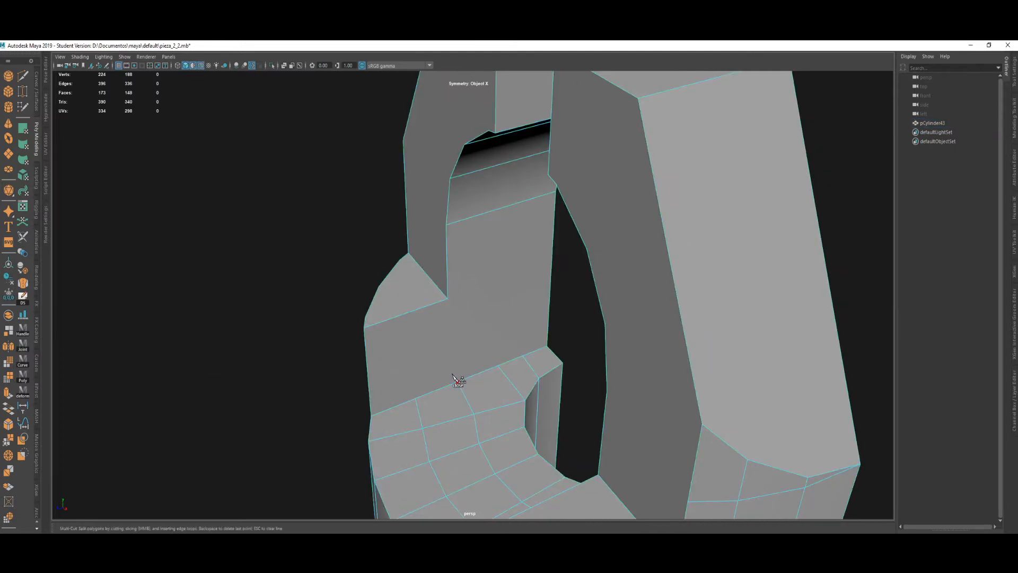
pyautogui.click(447, 298)
pyautogui.rightClick(485, 344)
pyautogui.keyDown('alt'); pyautogui.moveTo(484, 343); pyautogui.dragTo(448, 348, button='right'); pyautogui.keyUp('alt')
pyautogui.keyDown('alt'); pyautogui.moveTo(448, 347); pyautogui.dragTo(491, 339); pyautogui.keyUp('alt')
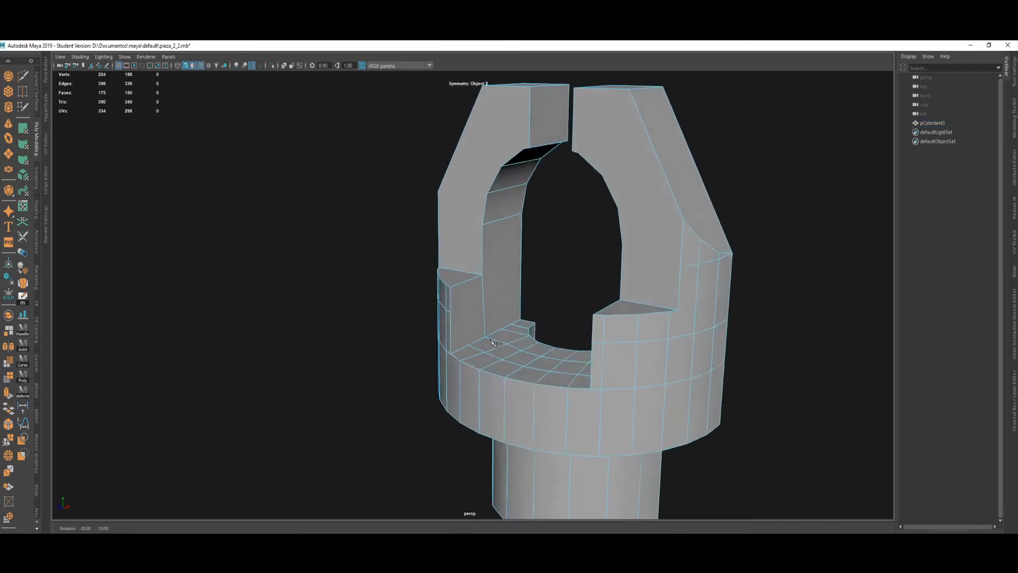
pyautogui.keyDown('alt'); pyautogui.moveTo(491, 339); pyautogui.dragTo(457, 412, button='middle'); pyautogui.keyUp('alt')
# Connect the crosswise edges of the inner arch and jaw tip with one segment to form a centre line.
pyautogui.click(517, 192)
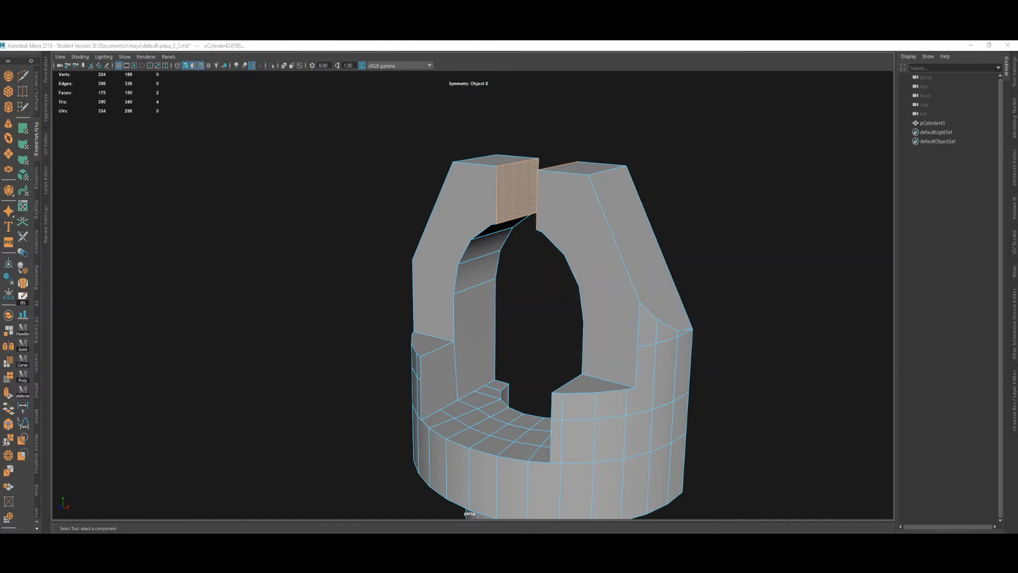
pyautogui.keyDown('alt'); pyautogui.moveTo(443, 291); pyautogui.dragTo(469, 312, button='middle'); pyautogui.keyUp('alt')
pyautogui.keyDown('alt'); pyautogui.moveTo(469, 312); pyautogui.dragTo(523, 321, button='right'); pyautogui.keyUp('alt')
pyautogui.keyDown('alt'); pyautogui.moveTo(523, 321); pyautogui.dragTo(554, 278); pyautogui.keyUp('alt')
pyautogui.click(558, 335)
pyautogui.moveTo(558, 331)
pyautogui.keyDown('alt'); pyautogui.mouseDown()
pyautogui.moveTo(548, 347)
pyautogui.moveTo(556, 329)
pyautogui.mouseUp(); pyautogui.keyUp('alt')
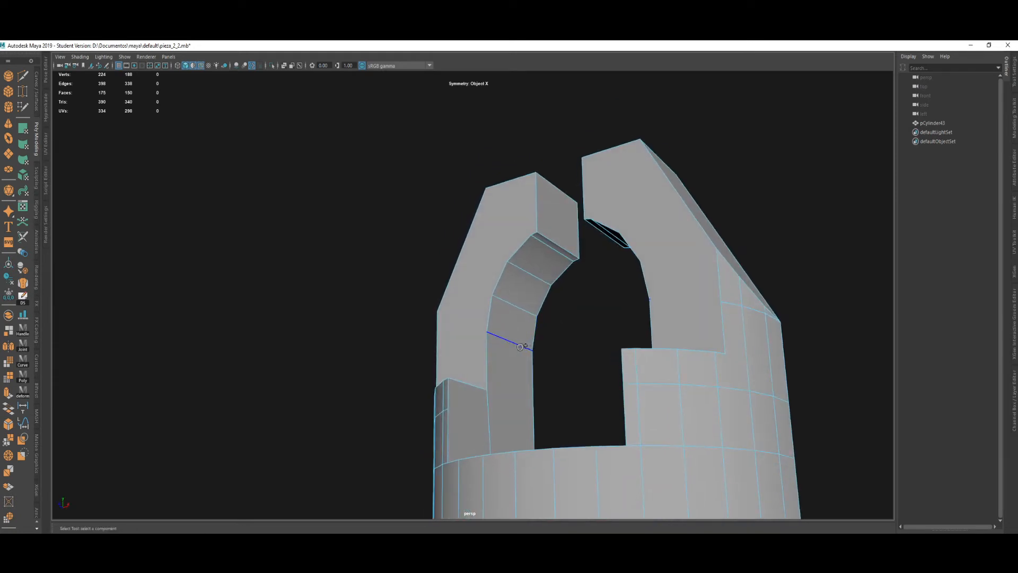
pyautogui.keyDown('alt'); pyautogui.moveTo(562, 253); pyautogui.dragTo(549, 322); pyautogui.keyUp('alt')
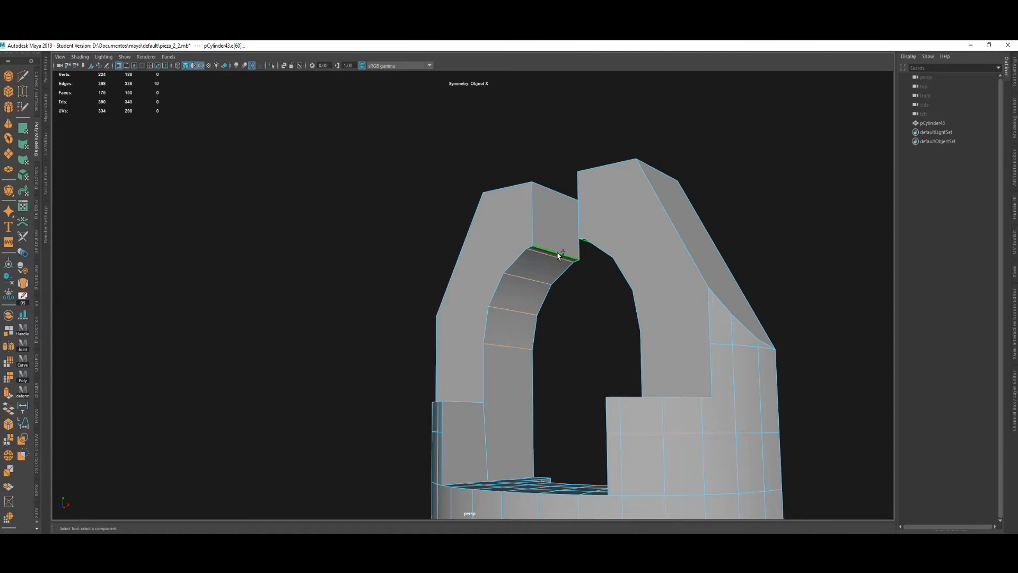
pyautogui.keyDown('alt'); pyautogui.moveTo(558, 255); pyautogui.dragTo(548, 330); pyautogui.keyUp('alt')
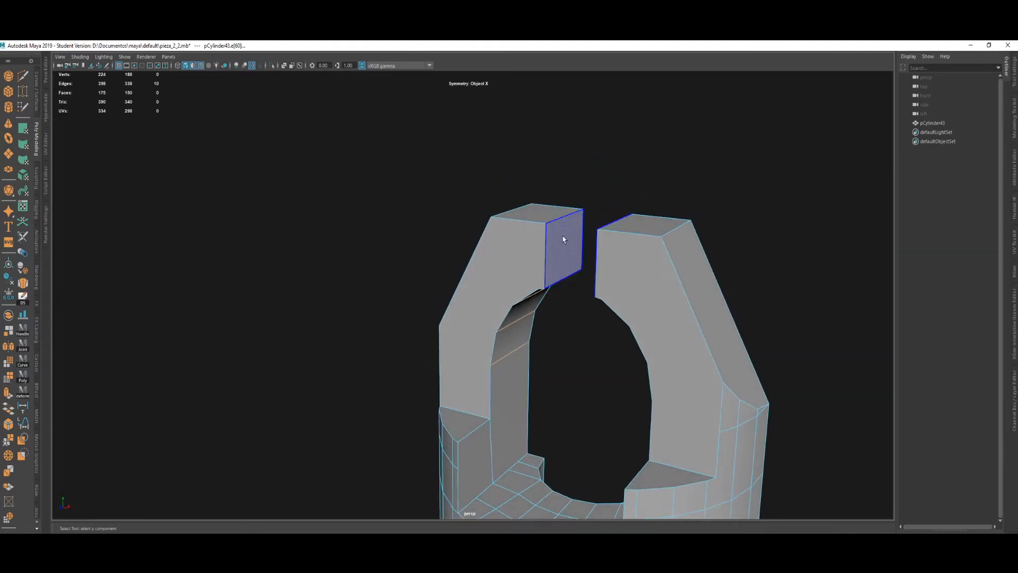
pyautogui.keyDown('alt'); pyautogui.moveTo(563, 239); pyautogui.dragTo(487, 343); pyautogui.keyUp('alt')
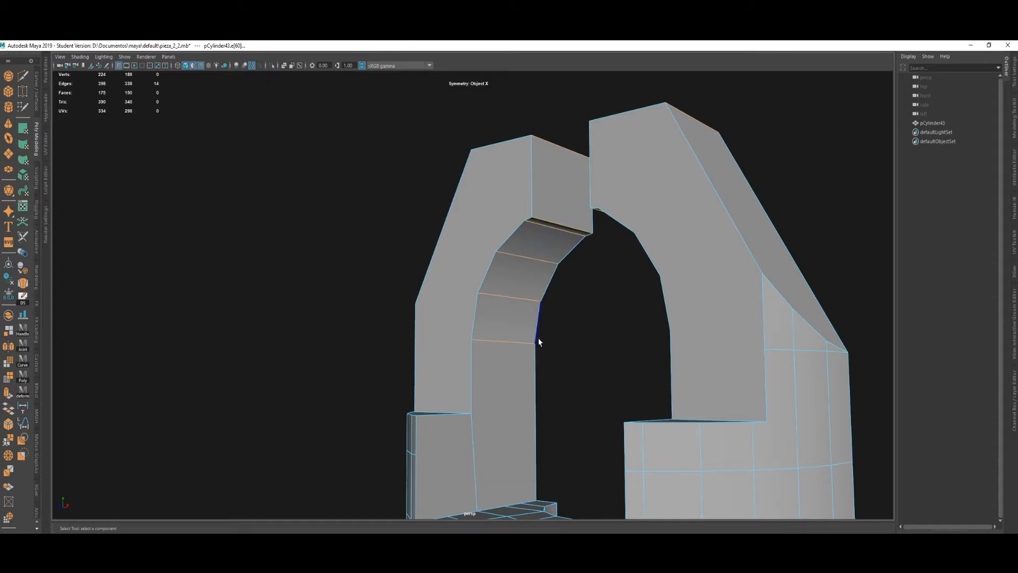
pyautogui.keyDown('alt'); pyautogui.moveTo(539, 341); pyautogui.dragTo(527, 340); pyautogui.keyUp('alt')
pyautogui.keyDown('alt'); pyautogui.moveTo(522, 292); pyautogui.dragTo(488, 273, button='middle'); pyautogui.keyUp('alt')
pyautogui.keyDown('alt'); pyautogui.moveTo(488, 273); pyautogui.dragTo(514, 332, button='right'); pyautogui.keyUp('alt')
pyautogui.moveTo(515, 332)
pyautogui.keyDown('alt'); pyautogui.mouseDown()
pyautogui.moveTo(520, 363)
pyautogui.moveTo(511, 349)
pyautogui.mouseUp(); pyautogui.keyUp('alt')
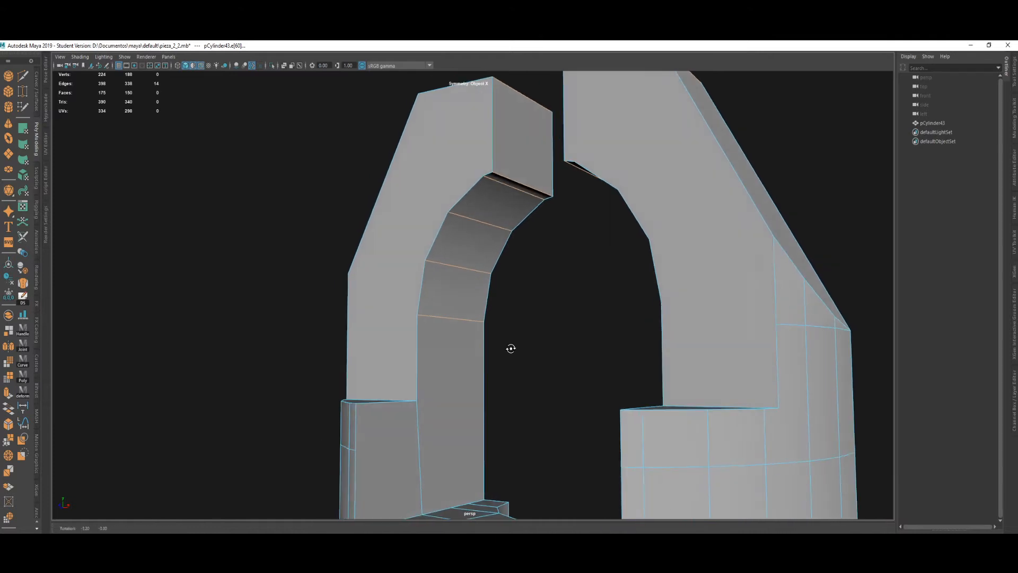
pyautogui.keyDown('shift'); pyautogui.moveTo(273, 221); pyautogui.dragTo(270, 359, button='right'); pyautogui.keyUp('shift')
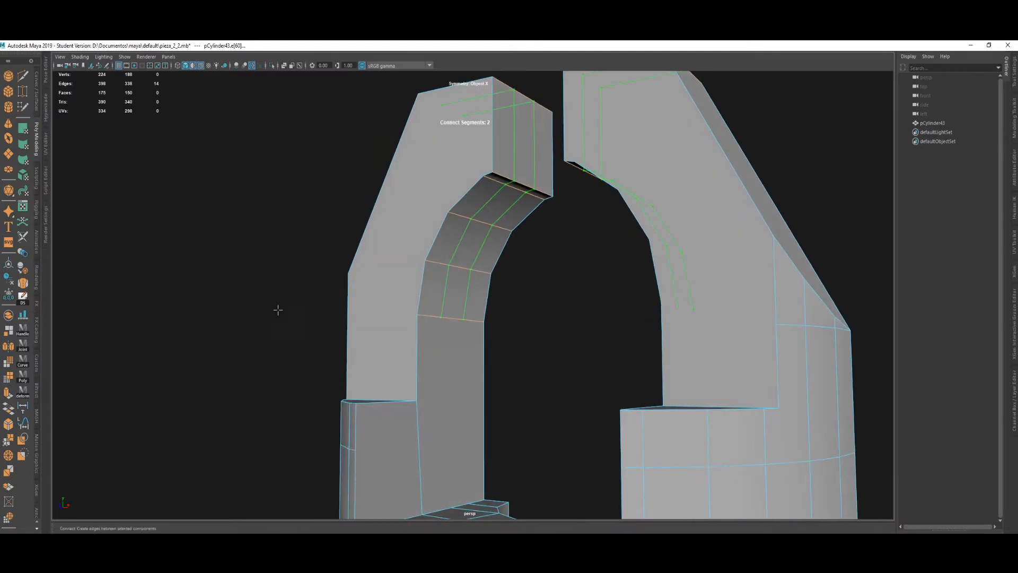
pyautogui.moveTo(278, 309); pyautogui.dragTo(256, 302, button='middle')
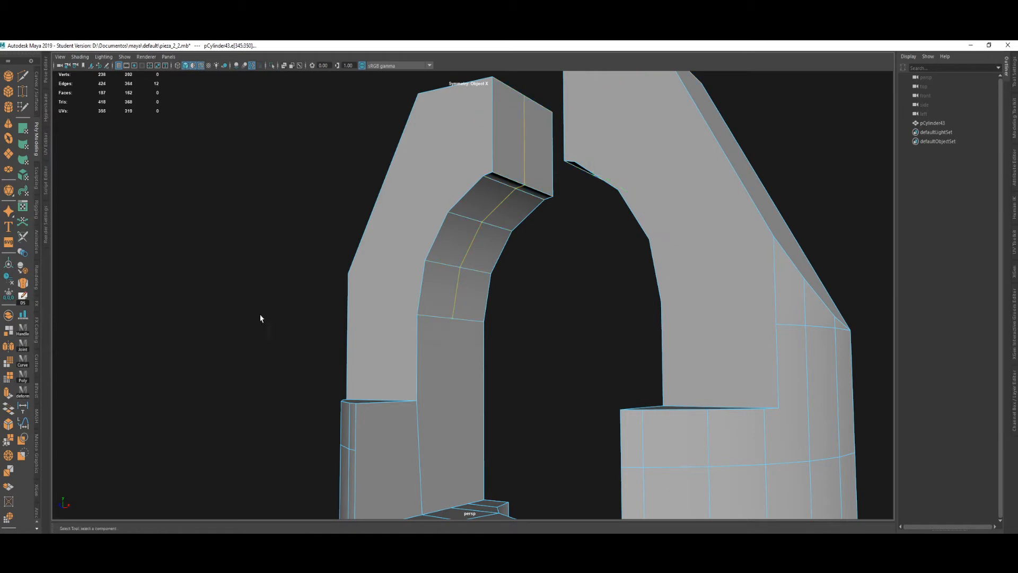
pyautogui.press('F8')
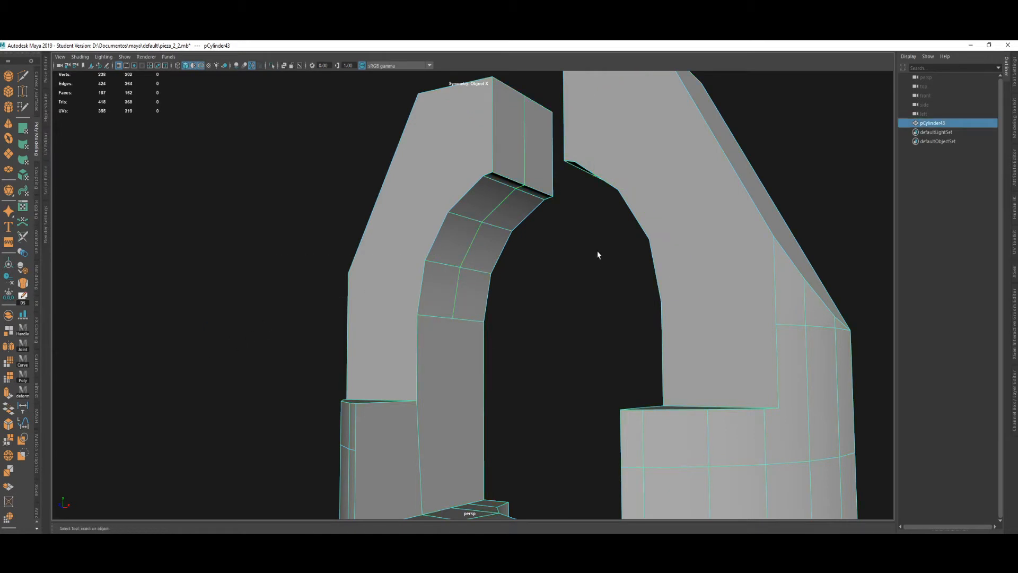
# Extend the arch's centre line down to the slot floor and cut a horizontal edge from the step corner to the wall's rear edge.
pyautogui.moveTo(462, 325)
pyautogui.keyDown('alt'); pyautogui.mouseDown()
pyautogui.moveTo(546, 318)
pyautogui.moveTo(555, 287)
pyautogui.moveTo(564, 334)
pyautogui.moveTo(491, 354)
pyautogui.moveTo(501, 306)
pyautogui.moveTo(462, 320)
pyautogui.moveTo(457, 342)
pyautogui.mouseUp(); pyautogui.keyUp('alt')
pyautogui.keyDown('shift'); pyautogui.moveTo(439, 332); pyautogui.dragTo(437, 330, button='right'); pyautogui.keyUp('shift')
pyautogui.click(440, 269)
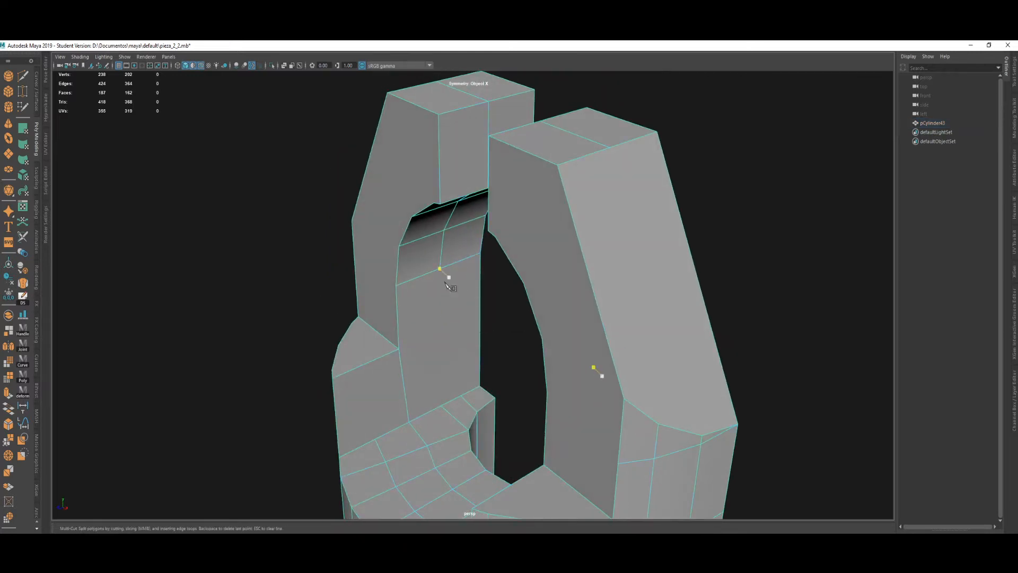
pyautogui.click(441, 405)
pyautogui.keyDown('alt'); pyautogui.moveTo(453, 347); pyautogui.dragTo(458, 366); pyautogui.keyUp('alt')
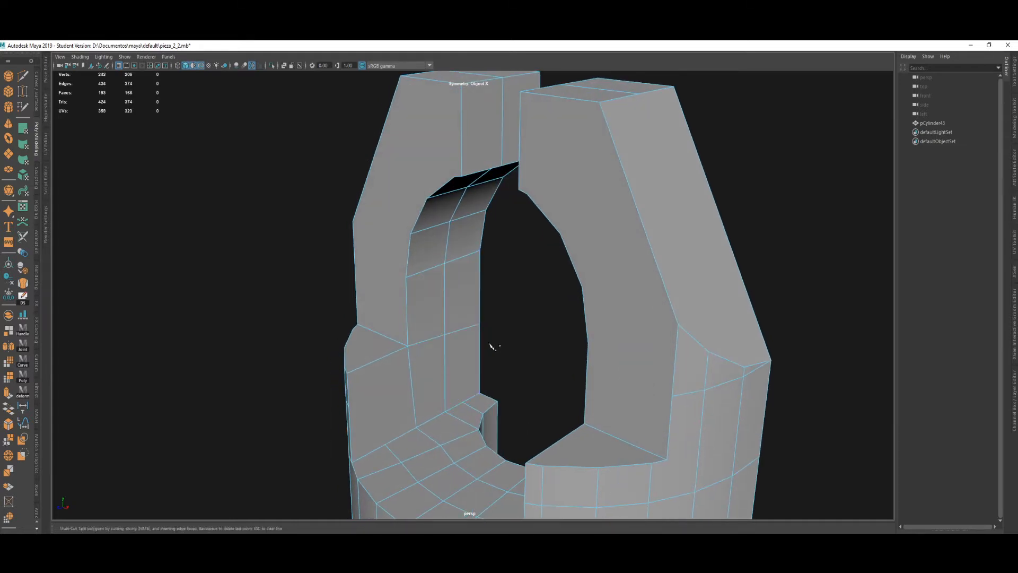
pyautogui.keyDown('alt'); pyautogui.moveTo(484, 334); pyautogui.dragTo(496, 328); pyautogui.keyUp('alt')
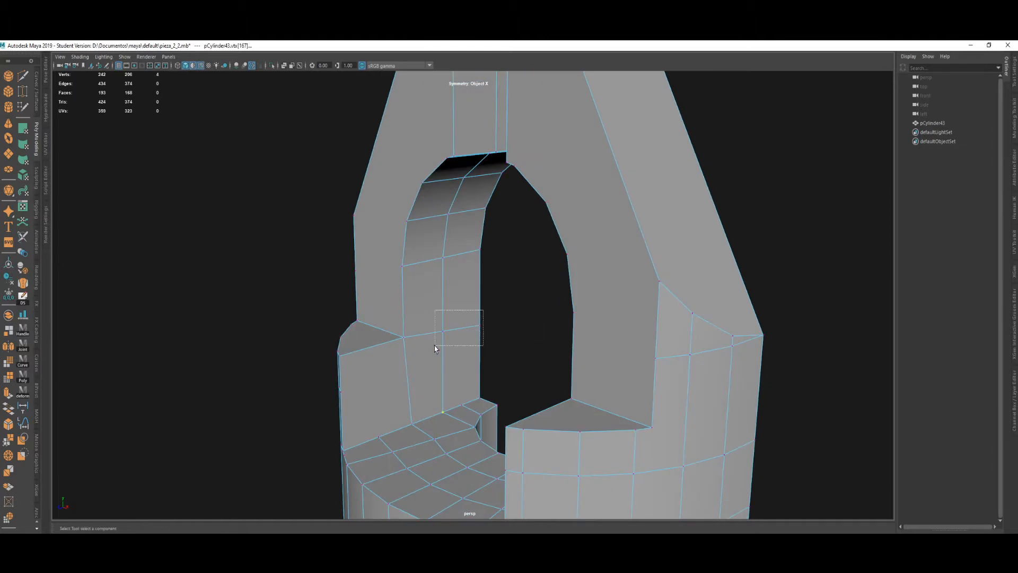
# Raise the two inner vertices of the new horizontal cut along Y to align them with the step corner.
pyautogui.moveTo(435, 347); pyautogui.dragTo(435, 348)
pyautogui.press('e')
pyautogui.press('w')
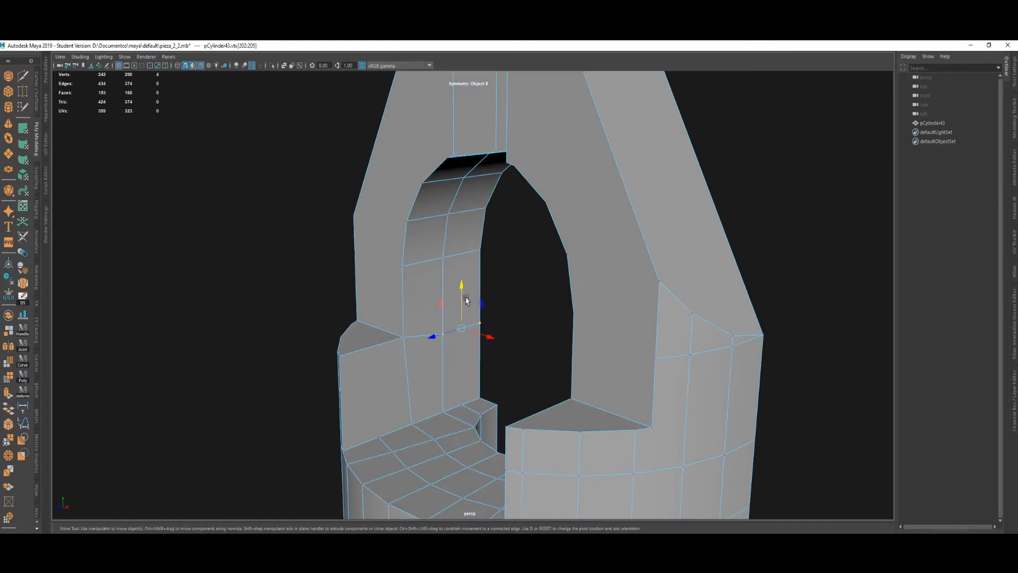
pyautogui.moveTo(466, 300); pyautogui.dragTo(417, 332)
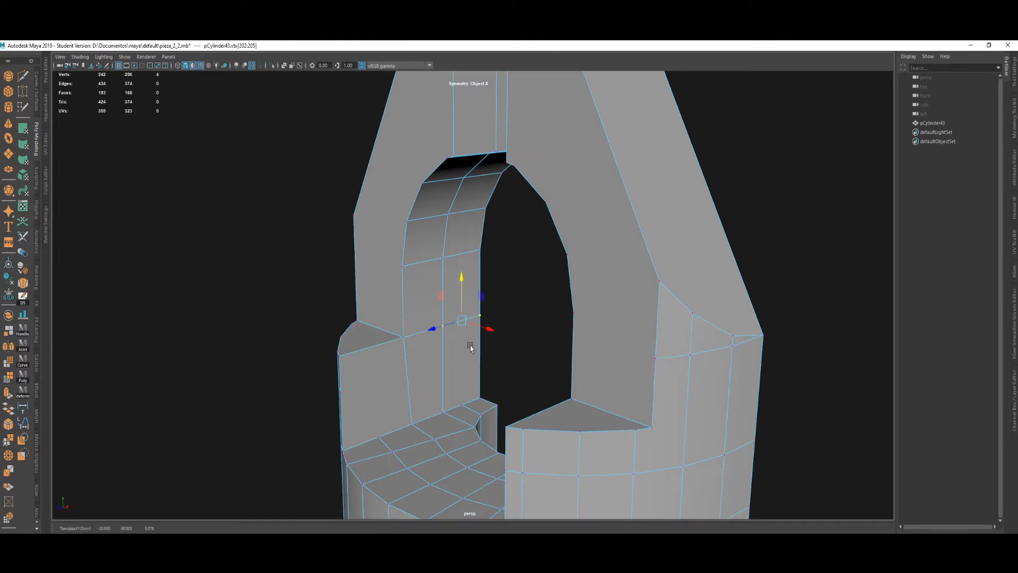
pyautogui.press('q')
pyautogui.keyDown('alt'); pyautogui.moveTo(472, 345); pyautogui.dragTo(538, 325); pyautogui.keyUp('alt')
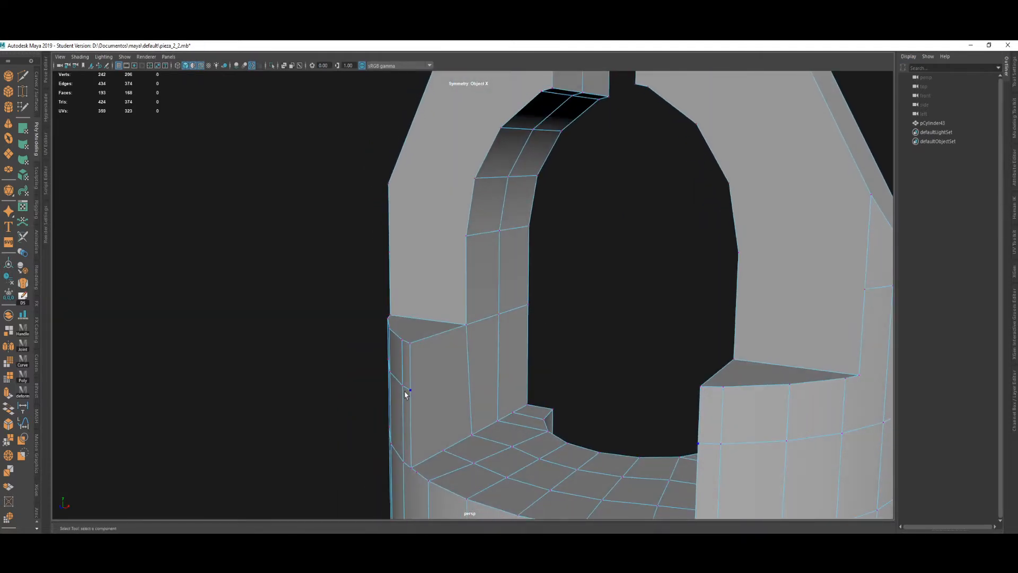
# Cut a second horizontal edge across the lower inner wall and flatten its whole edge loop vertically by scaling.
pyautogui.moveTo(427, 393)
pyautogui.keyDown('alt'); pyautogui.mouseDown()
pyautogui.moveTo(502, 377)
pyautogui.moveTo(416, 378)
pyautogui.mouseUp(); pyautogui.keyUp('alt')
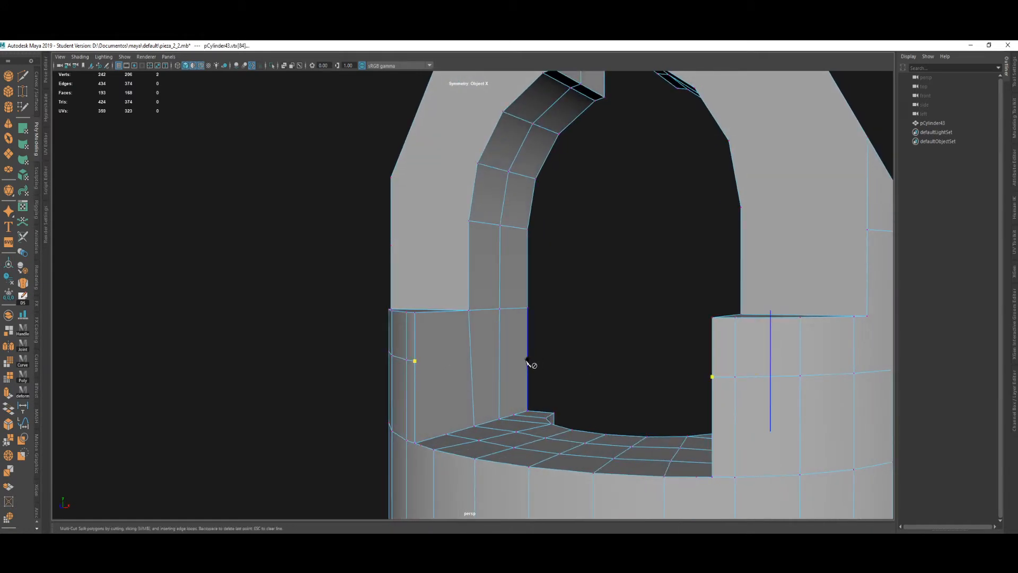
pyautogui.press('w')
pyautogui.keyDown('alt'); pyautogui.moveTo(527, 366); pyautogui.dragTo(550, 364); pyautogui.keyUp('alt')
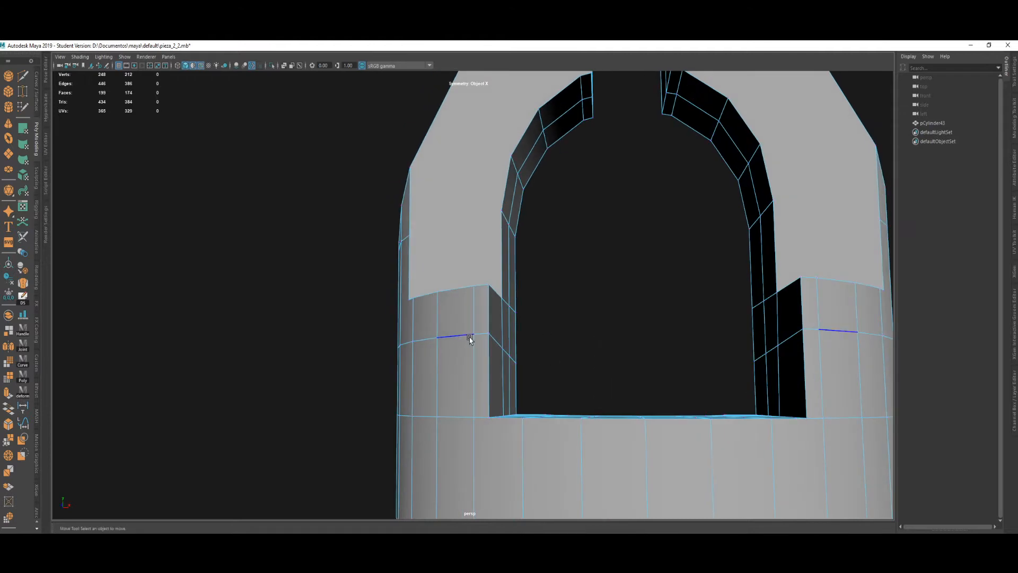
pyautogui.doubleClick(470, 337)
pyautogui.moveTo(450, 317); pyautogui.dragTo(440, 399)
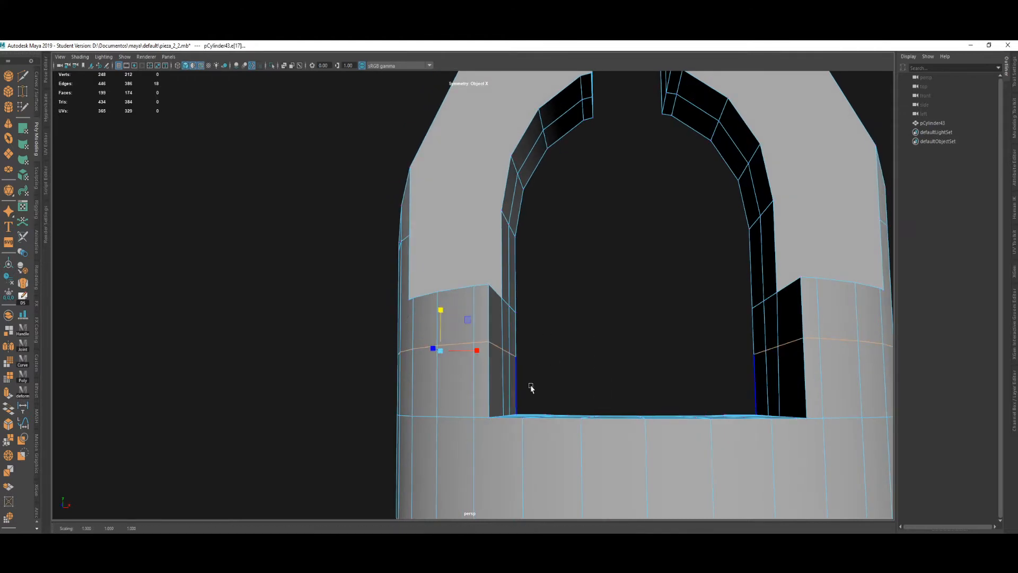
pyautogui.keyDown('alt'); pyautogui.moveTo(531, 387); pyautogui.dragTo(636, 402); pyautogui.keyUp('alt')
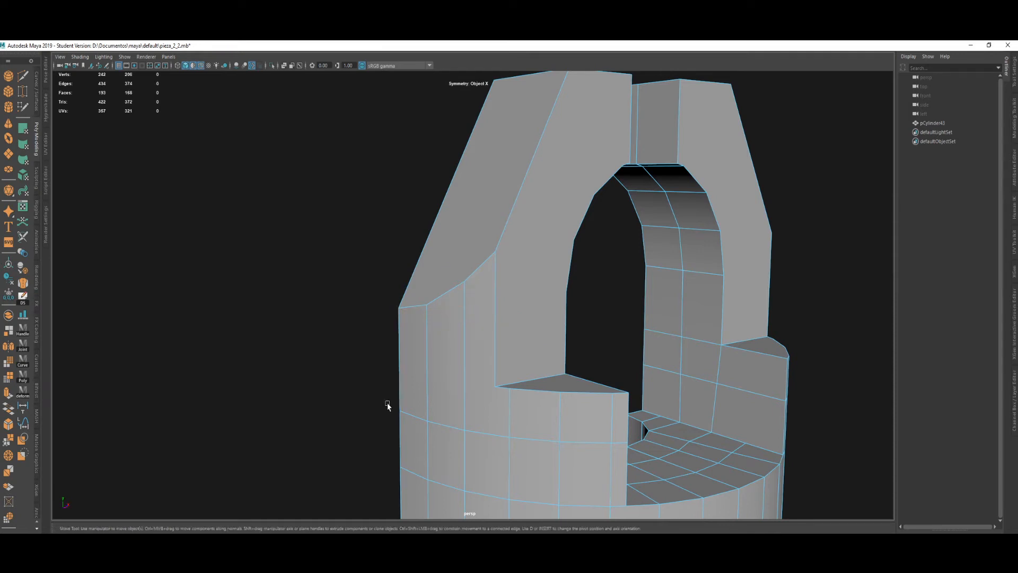
# Cut a horizontal edge around the outer side wall from the step corner to the rear boundary.
pyautogui.keyDown('alt'); pyautogui.moveTo(458, 279); pyautogui.dragTo(495, 334); pyautogui.keyUp('alt')
pyautogui.hotkey('ctrl', 'shift', 'x')
pyautogui.click(497, 343)
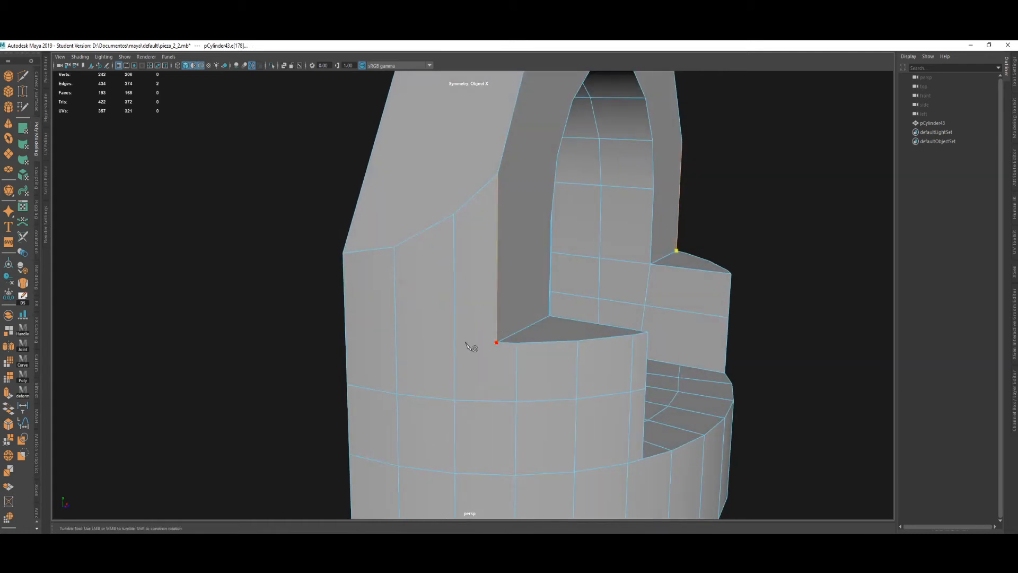
pyautogui.click(345, 320)
pyautogui.press('Return')
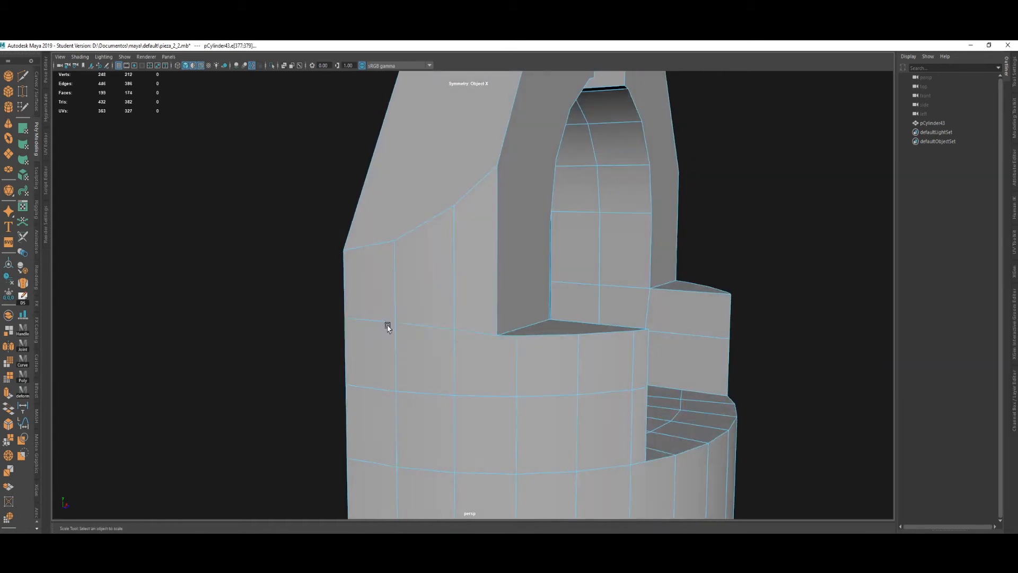
# Flatten the new outer-wall edges vertically by scaling them in Y.
pyautogui.press('r')
pyautogui.click(395, 324)
pyautogui.moveTo(396, 288); pyautogui.dragTo(398, 395)
pyautogui.press('w')
pyautogui.keyDown('alt'); pyautogui.moveTo(387, 438); pyautogui.dragTo(337, 386); pyautogui.keyUp('alt')
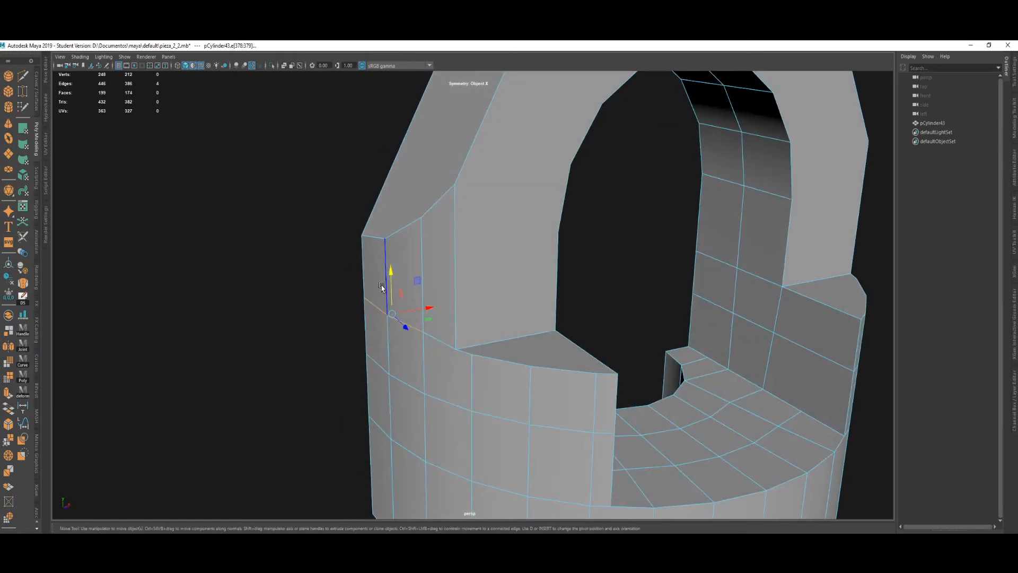
# Extrude the sloped outer face of the arm with an inward offset of 2.3.
pyautogui.moveTo(382, 287); pyautogui.dragTo(397, 296)
pyautogui.click(451, 329)
pyautogui.keyDown('alt'); pyautogui.moveTo(460, 358); pyautogui.dragTo(473, 315); pyautogui.keyUp('alt')
pyautogui.keyDown('alt'); pyautogui.moveTo(512, 345); pyautogui.dragTo(530, 320); pyautogui.keyUp('alt')
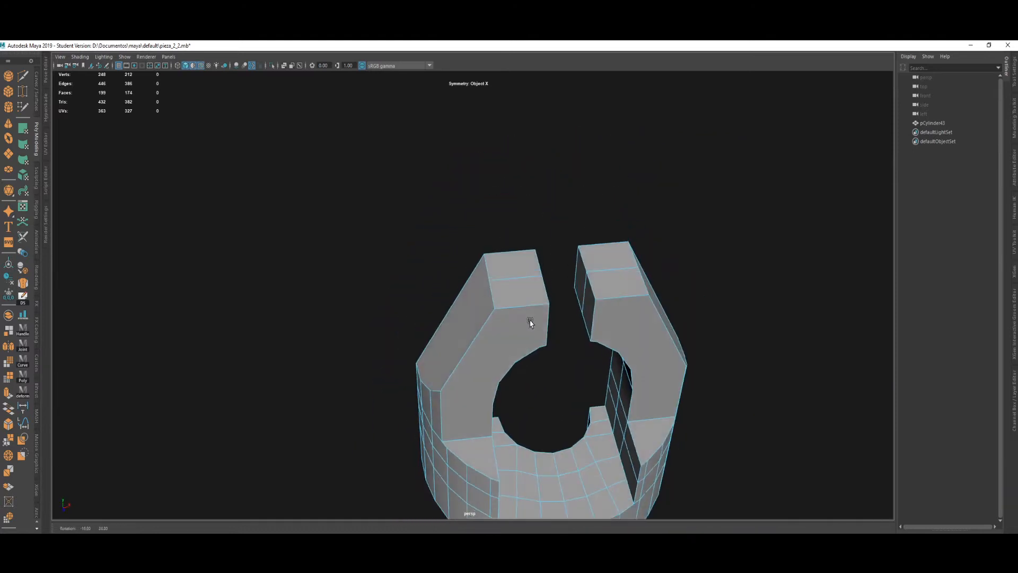
pyautogui.keyDown('alt'); pyautogui.moveTo(522, 326); pyautogui.dragTo(488, 343, button='middle'); pyautogui.keyUp('alt')
pyautogui.keyDown('alt'); pyautogui.moveTo(488, 343); pyautogui.dragTo(542, 326); pyautogui.keyUp('alt')
pyautogui.keyDown('alt'); pyautogui.moveTo(542, 326); pyautogui.dragTo(541, 369, button='middle'); pyautogui.keyUp('alt')
pyautogui.keyDown('alt'); pyautogui.moveTo(542, 369); pyautogui.dragTo(598, 404, button='right'); pyautogui.keyUp('alt')
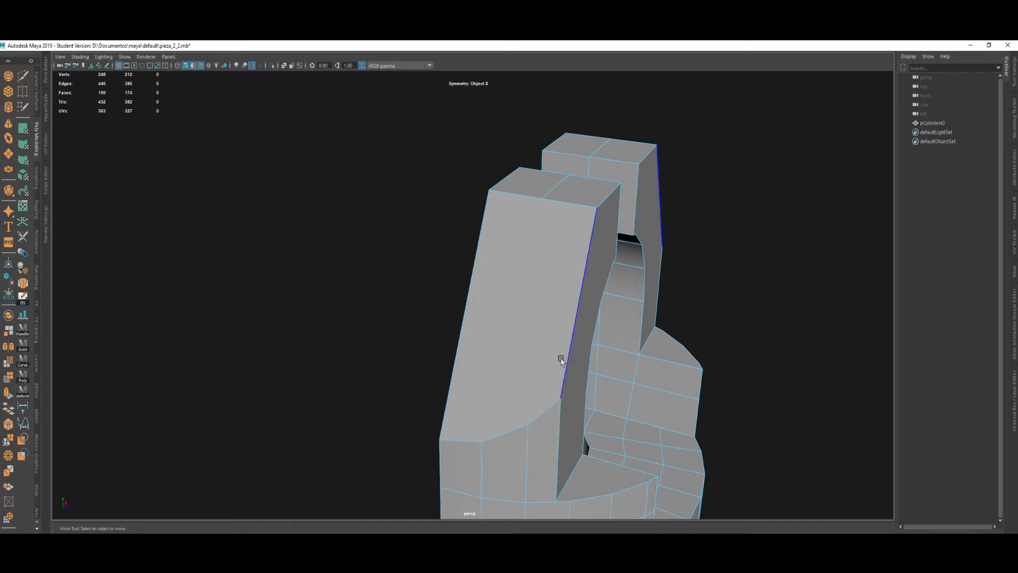
pyautogui.keyDown('alt'); pyautogui.moveTo(561, 357); pyautogui.dragTo(341, 348); pyautogui.keyUp('alt')
pyautogui.click(487, 325)
pyautogui.hotkey('ctrl', 'e')
pyautogui.keyDown('alt'); pyautogui.moveTo(487, 326); pyautogui.dragTo(293, 369); pyautogui.keyUp('alt')
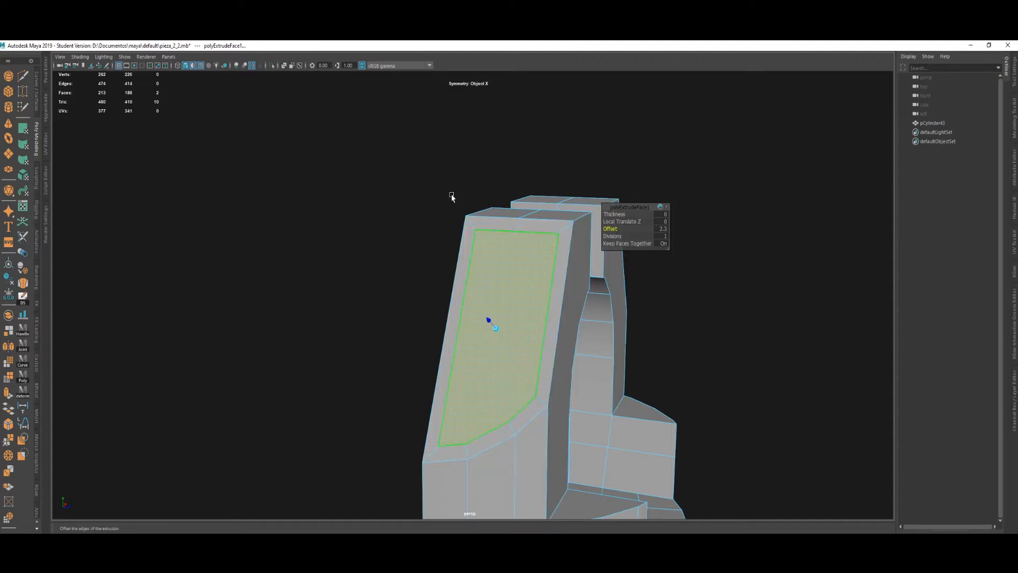
pyautogui.press('q')
# Delete the narrow border face on the rear side of the sloped face and move the exposed inset edge onto the rear boundary.
pyautogui.keyDown('alt'); pyautogui.moveTo(538, 307); pyautogui.dragTo(447, 336); pyautogui.keyUp('alt')
pyautogui.click(481, 367)
pyautogui.press('Delete')
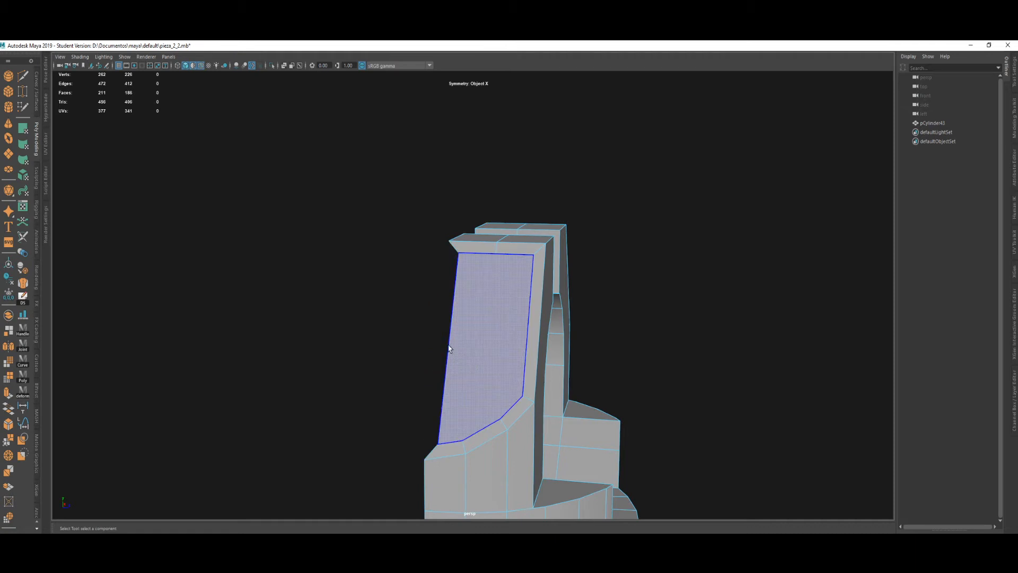
pyautogui.moveTo(448, 347); pyautogui.dragTo(454, 304, button='right')
pyautogui.press('w')
pyautogui.moveTo(475, 346); pyautogui.dragTo(451, 273)
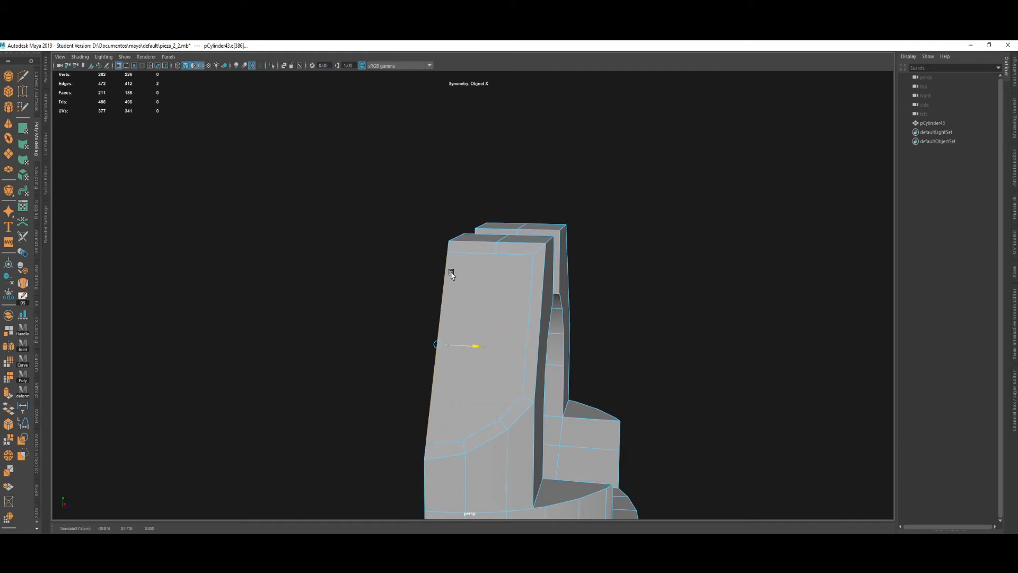
pyautogui.click(464, 285)
# Cut a horizontal edge across the lower collar band in the front view and return to the perspective view.
pyautogui.keyDown('alt'); pyautogui.moveTo(466, 352); pyautogui.dragTo(452, 291); pyautogui.keyUp('alt')
pyautogui.keyDown('alt'); pyautogui.moveTo(452, 291); pyautogui.dragTo(500, 323, button='middle'); pyautogui.keyUp('alt')
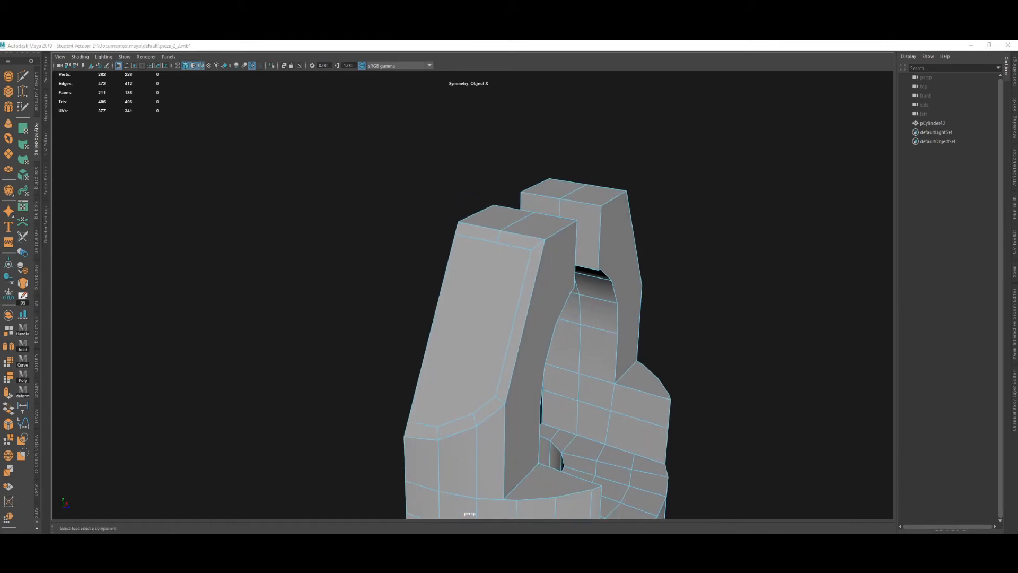
pyautogui.keyDown('alt'); pyautogui.moveTo(512, 300); pyautogui.dragTo(421, 325); pyautogui.keyUp('alt')
pyautogui.keyDown('alt'); pyautogui.moveTo(421, 325); pyautogui.dragTo(477, 248, button='right'); pyautogui.keyUp('alt')
pyautogui.keyDown('alt'); pyautogui.moveTo(477, 248); pyautogui.dragTo(563, 303); pyautogui.keyUp('alt')
pyautogui.press('space')
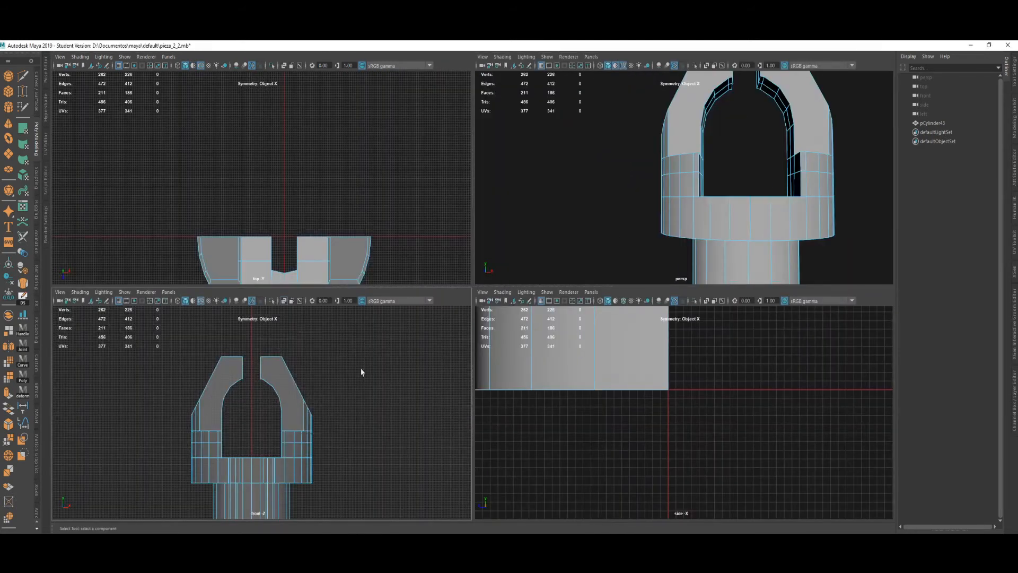
pyautogui.press('space')
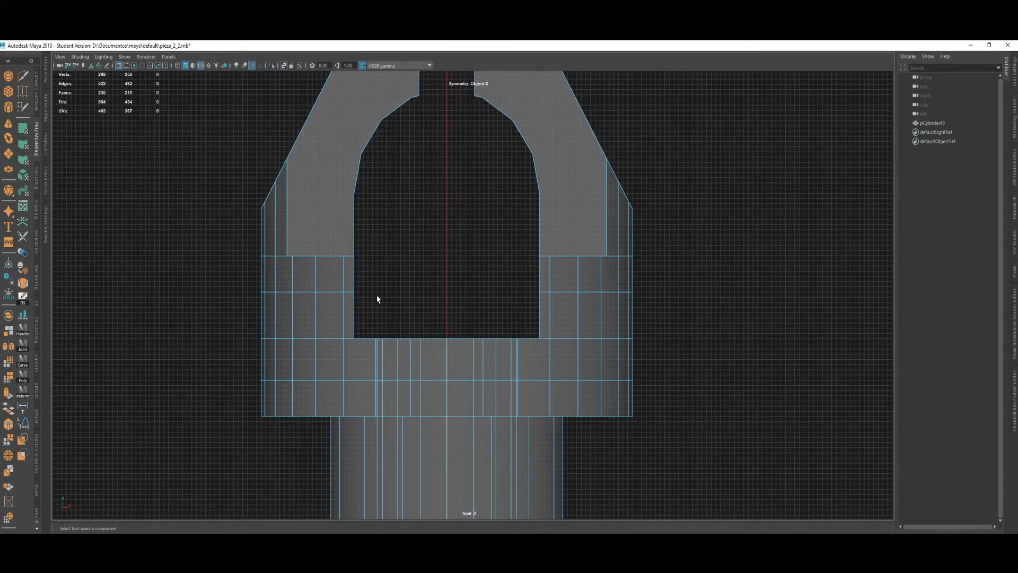
pyautogui.press('space')
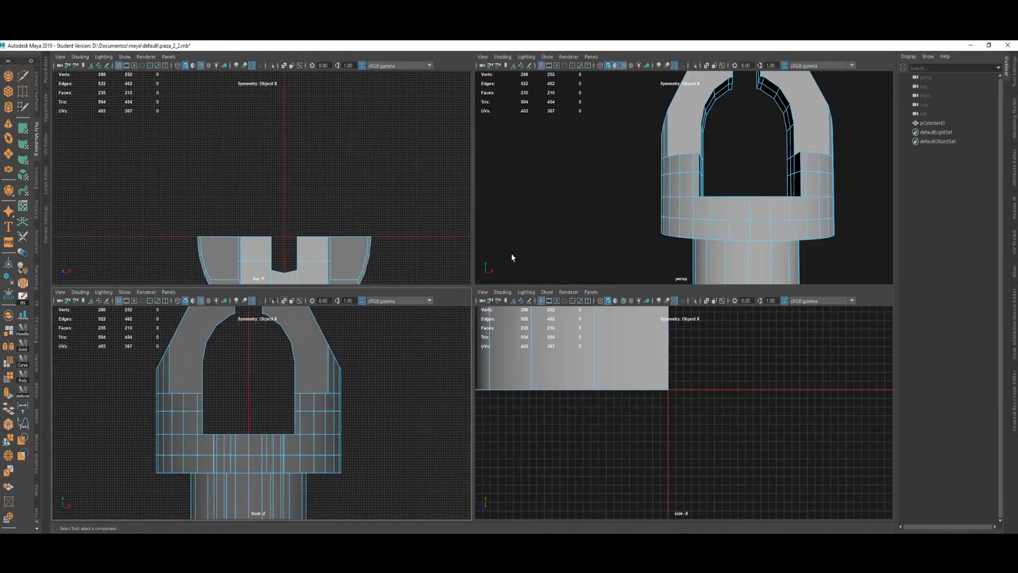
pyautogui.press('space')
# Select the face loops around the collar's lower side wall and the outer ring of its underside to check their flow.
pyautogui.keyDown('alt'); pyautogui.moveTo(582, 298); pyautogui.dragTo(552, 318); pyautogui.keyUp('alt')
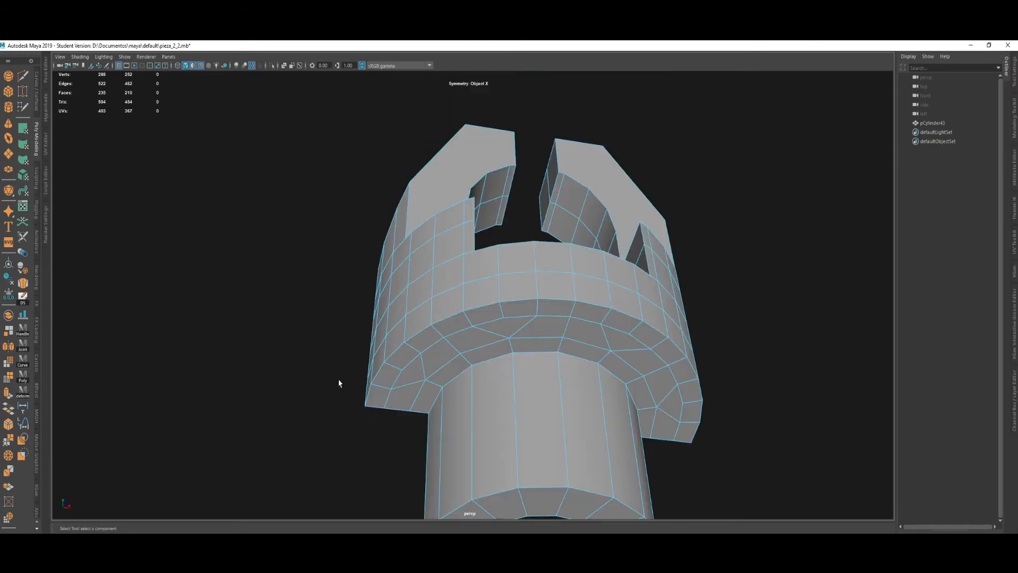
pyautogui.click(371, 404)
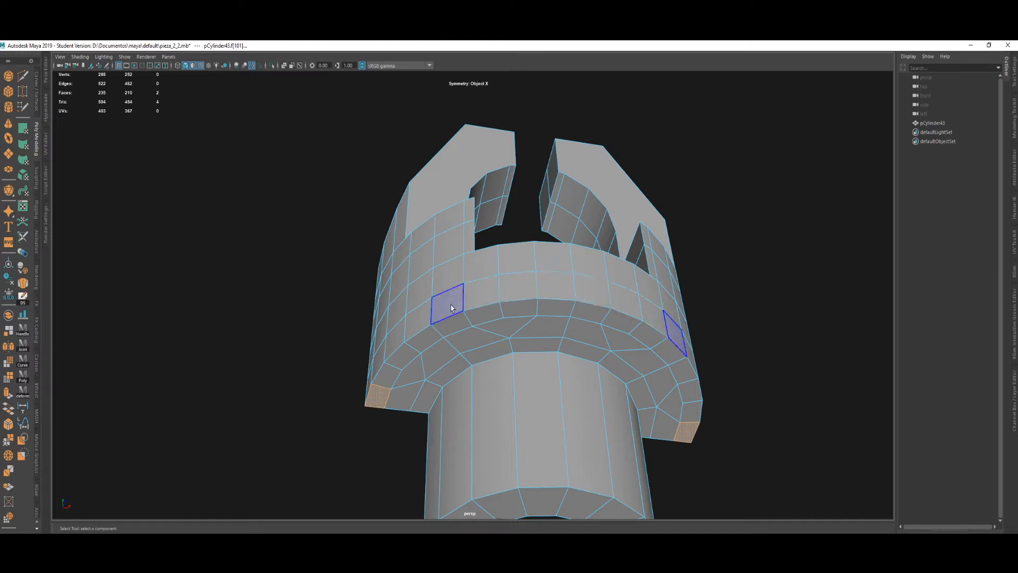
pyautogui.click(480, 292)
pyautogui.doubleClick(367, 388)
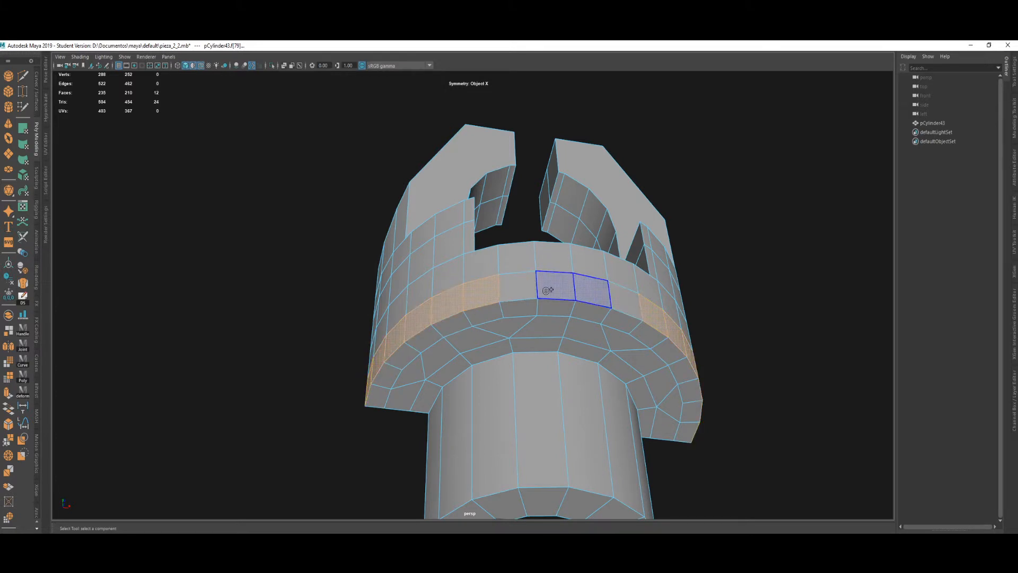
pyautogui.keyDown('shift'); pyautogui.doubleClick(386, 380); pyautogui.keyUp('shift')
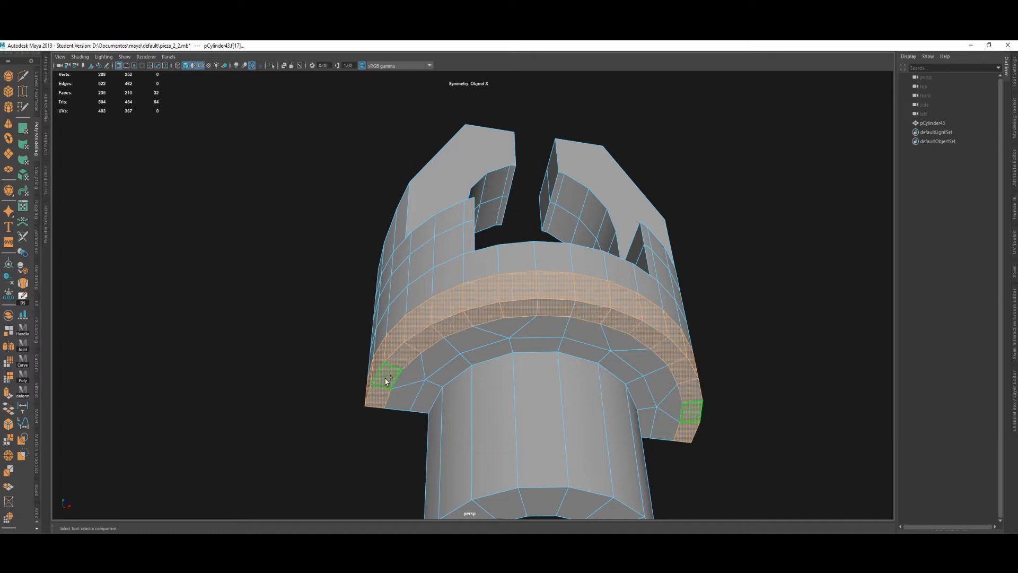
# Examine the undivided arm faces, the inset border and the inner edges around the opening from several angles.
pyautogui.keyDown('alt'); pyautogui.moveTo(567, 294); pyautogui.dragTo(551, 388); pyautogui.keyUp('alt')
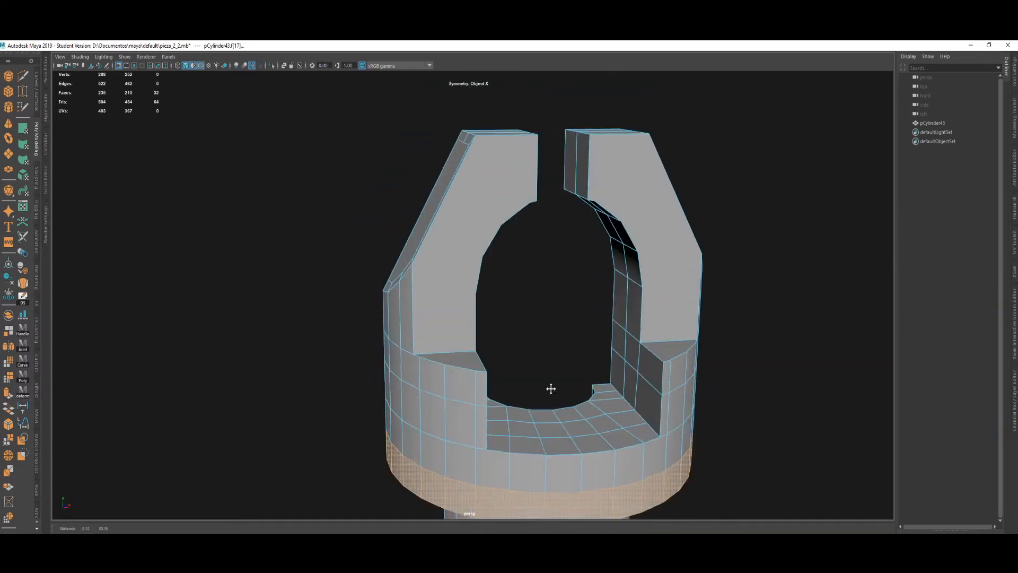
pyautogui.keyDown('alt'); pyautogui.moveTo(470, 377); pyautogui.dragTo(547, 382); pyautogui.keyUp('alt')
pyautogui.click(524, 359)
pyautogui.scroll(2, 523, 359)
pyautogui.keyDown('alt'); pyautogui.moveTo(469, 334); pyautogui.dragTo(489, 369, button='middle'); pyautogui.keyUp('alt')
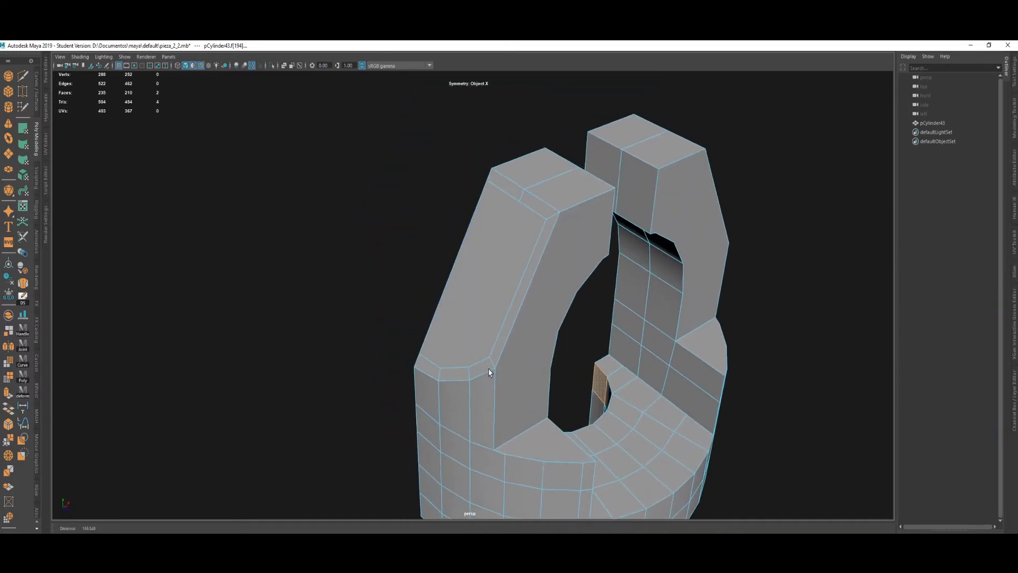
pyautogui.keyDown('alt'); pyautogui.moveTo(488, 369); pyautogui.dragTo(493, 374); pyautogui.keyUp('alt')
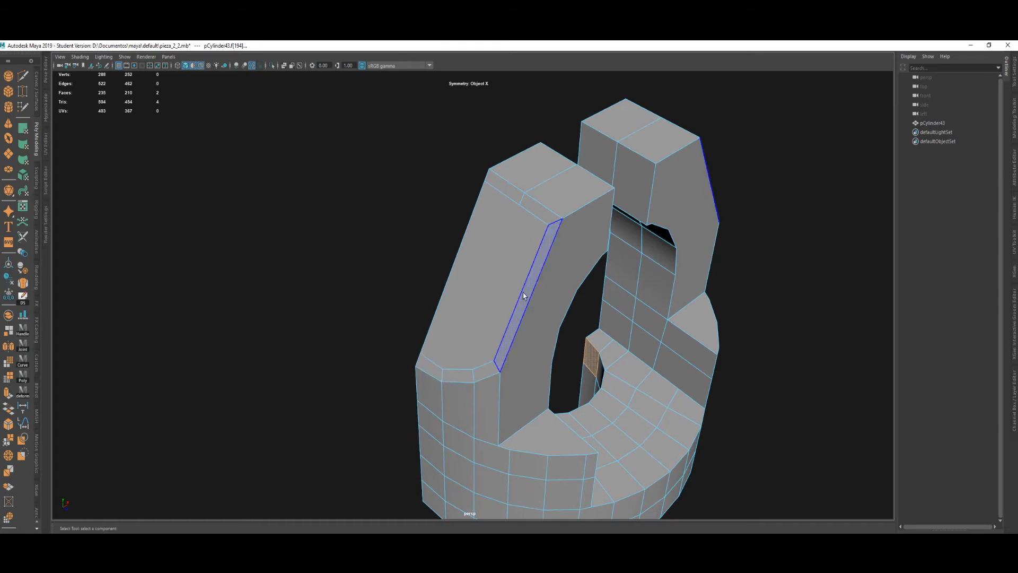
pyautogui.keyDown('alt'); pyautogui.moveTo(545, 211); pyautogui.dragTo(536, 244); pyautogui.keyUp('alt')
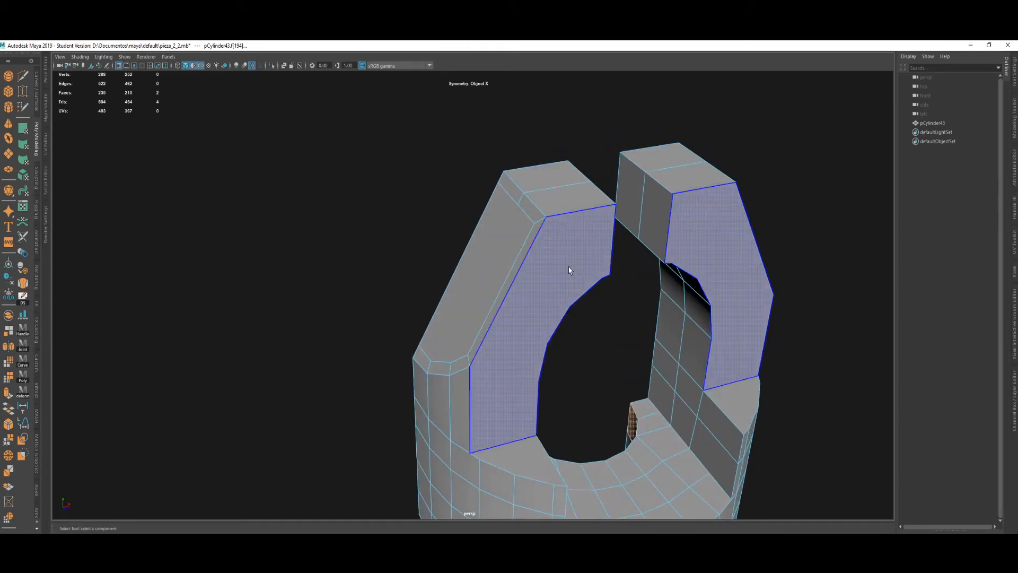
pyautogui.keyDown('alt'); pyautogui.moveTo(568, 268); pyautogui.dragTo(586, 200); pyautogui.keyUp('alt')
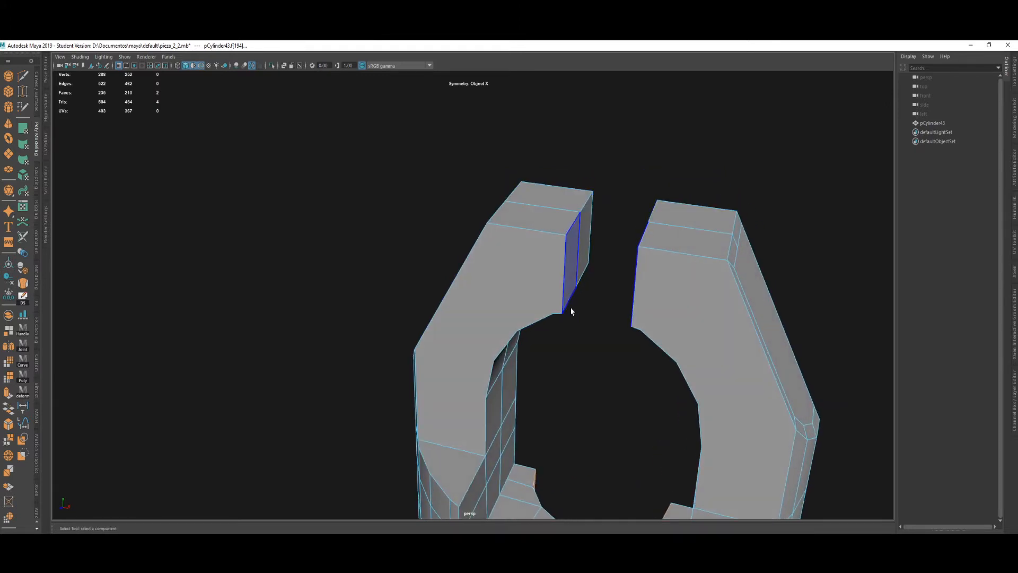
pyautogui.scroll(6, 580, 313)
pyautogui.scroll(-5, 567, 298)
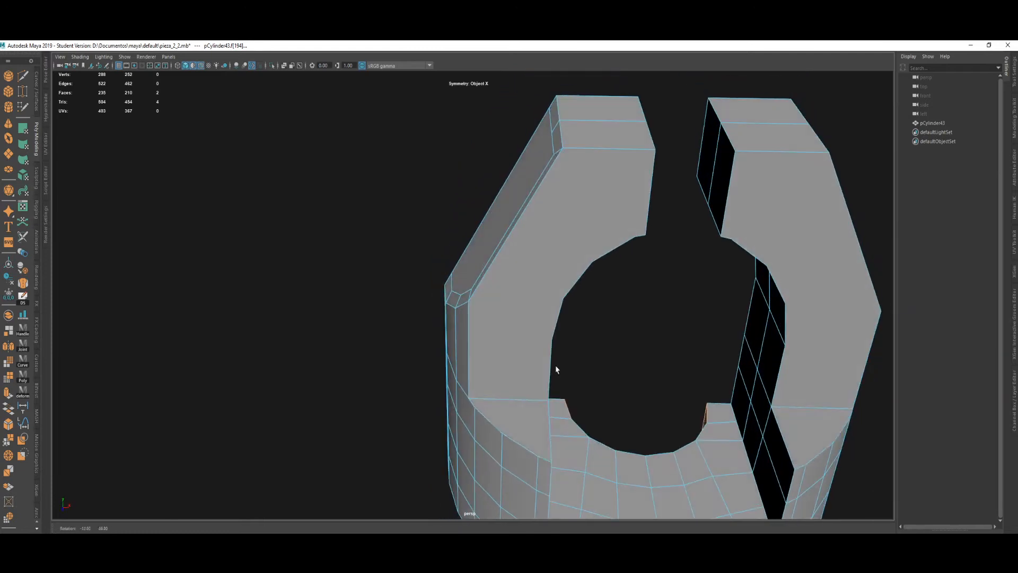
pyautogui.click(558, 394)
pyautogui.click(558, 394)
pyautogui.keyDown('alt'); pyautogui.moveTo(558, 393); pyautogui.dragTo(590, 357); pyautogui.keyUp('alt')
pyautogui.click(661, 342)
pyautogui.keyDown('alt'); pyautogui.moveTo(661, 342); pyautogui.dragTo(773, 361); pyautogui.keyUp('alt')
# Cut an edge across the sloped face from the inset border's lower corner vertex to the rear boundary.
pyautogui.click(558, 370)
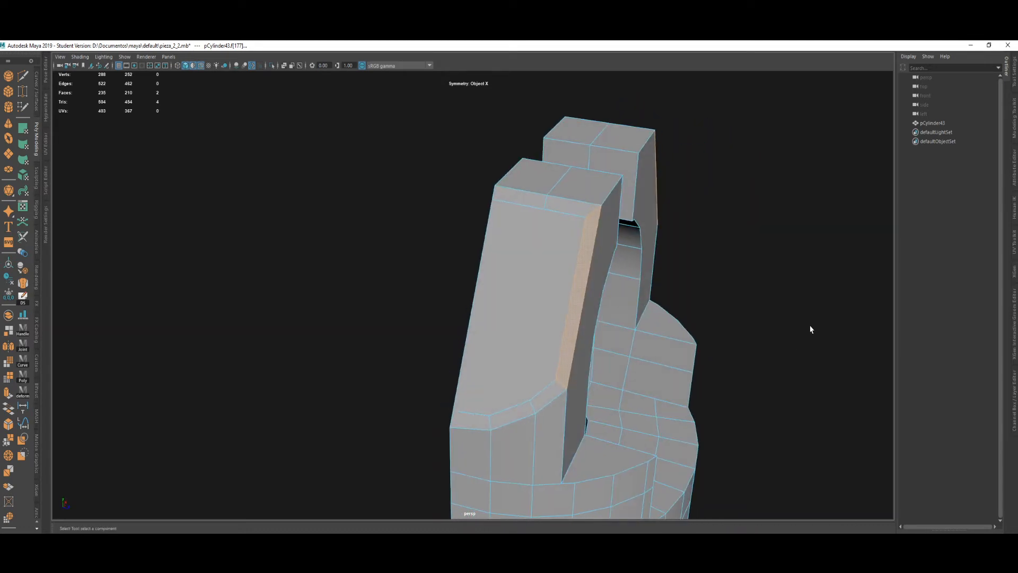
pyautogui.click(556, 382)
pyautogui.keyDown('shift'); pyautogui.moveTo(557, 382); pyautogui.dragTo(581, 375, button='right'); pyautogui.keyUp('shift')
pyautogui.click(556, 380)
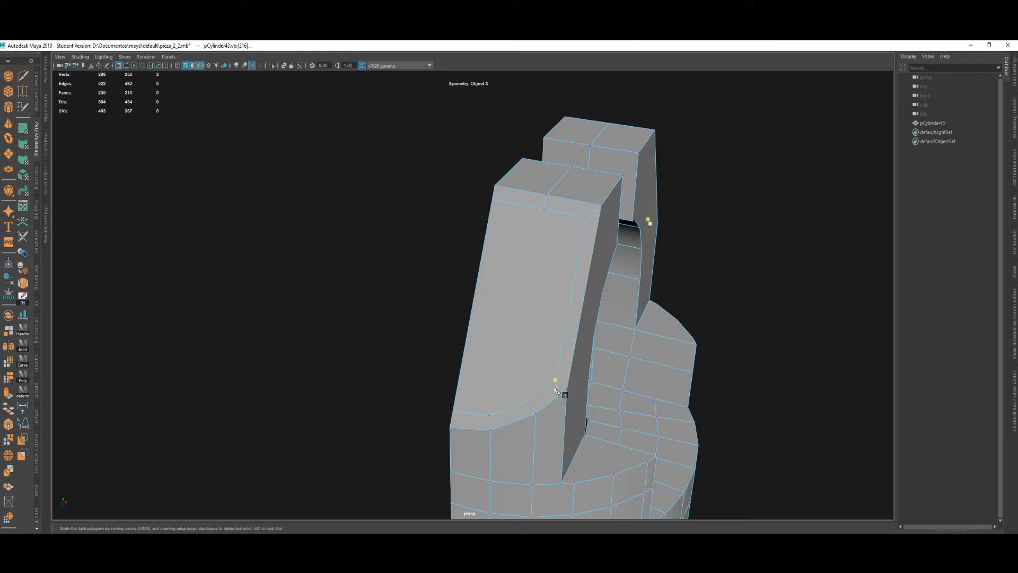
pyautogui.click(464, 368)
pyautogui.press('q')
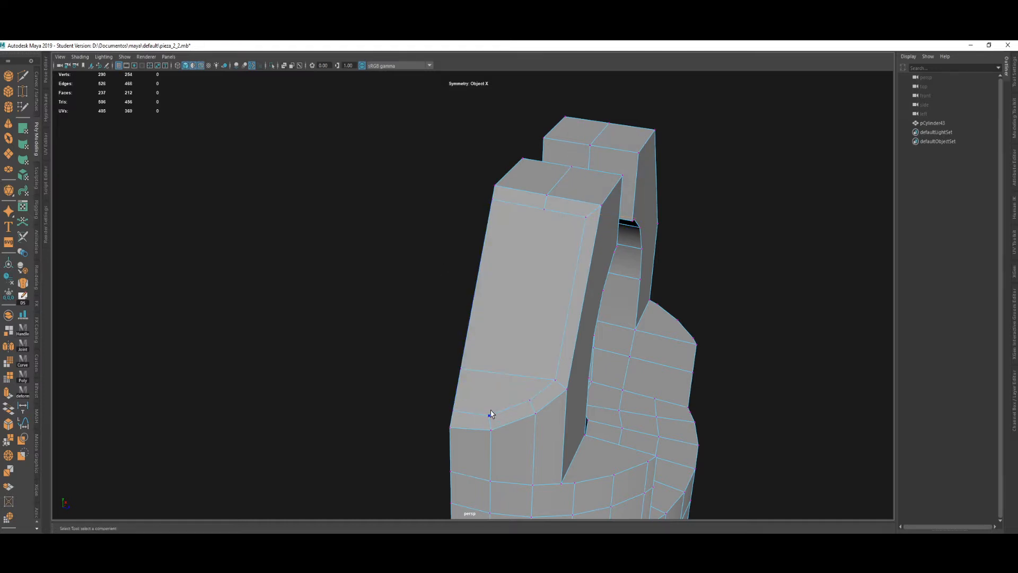
# Cut a lengthwise edge up the sloped face from the lower inset vertex to the middle vertex of the upper inset edge.
pyautogui.click(491, 412)
pyautogui.keyDown('shift'); pyautogui.moveTo(800, 386); pyautogui.dragTo(586, 397, button='right'); pyautogui.keyUp('shift')
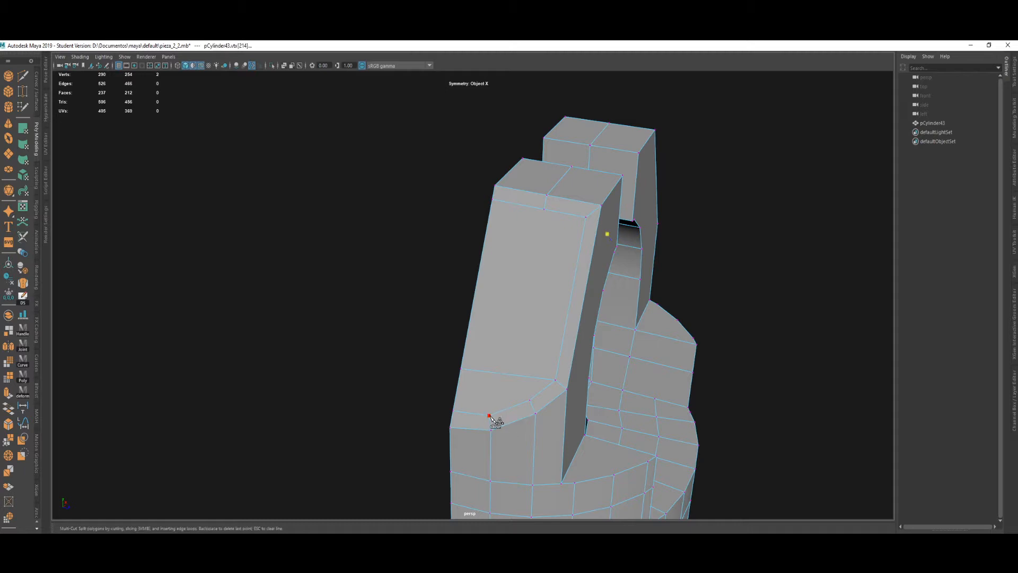
pyautogui.click(544, 208)
pyautogui.press('q')
pyautogui.keyDown('alt'); pyautogui.moveTo(565, 350); pyautogui.dragTo(554, 245); pyautogui.keyUp('alt')
# Align the three vertices of the new lengthwise edge by scaling them flat along Z.
pyautogui.click(543, 200)
pyautogui.press('w')
pyautogui.keyDown('alt'); pyautogui.moveTo(543, 199); pyautogui.dragTo(554, 275); pyautogui.keyUp('alt')
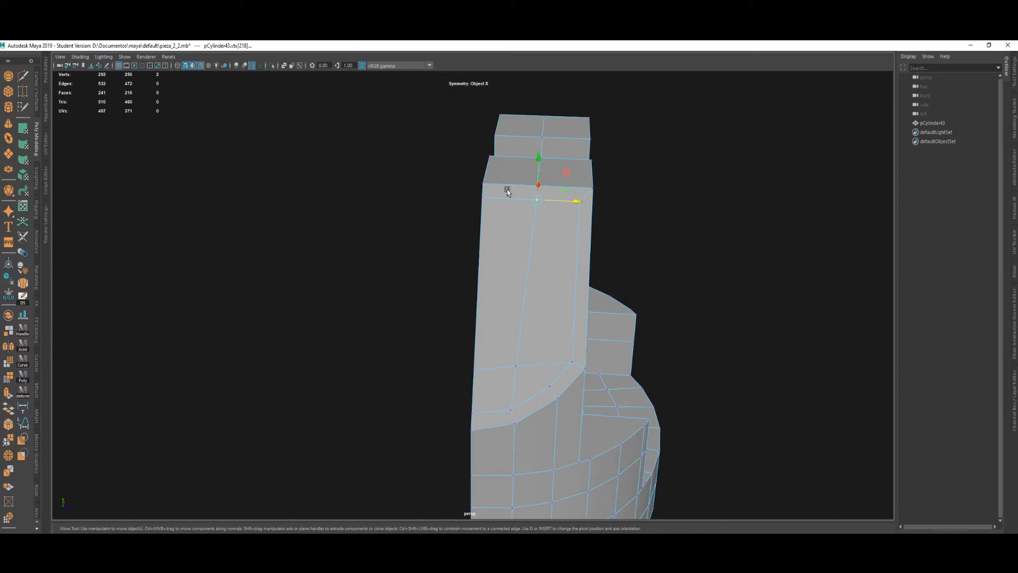
pyautogui.click(512, 411)
pyautogui.keyDown('alt'); pyautogui.moveTo(514, 386); pyautogui.dragTo(526, 303); pyautogui.keyUp('alt')
pyautogui.keyDown('shift'); pyautogui.doubleClick(536, 252); pyautogui.keyUp('shift')
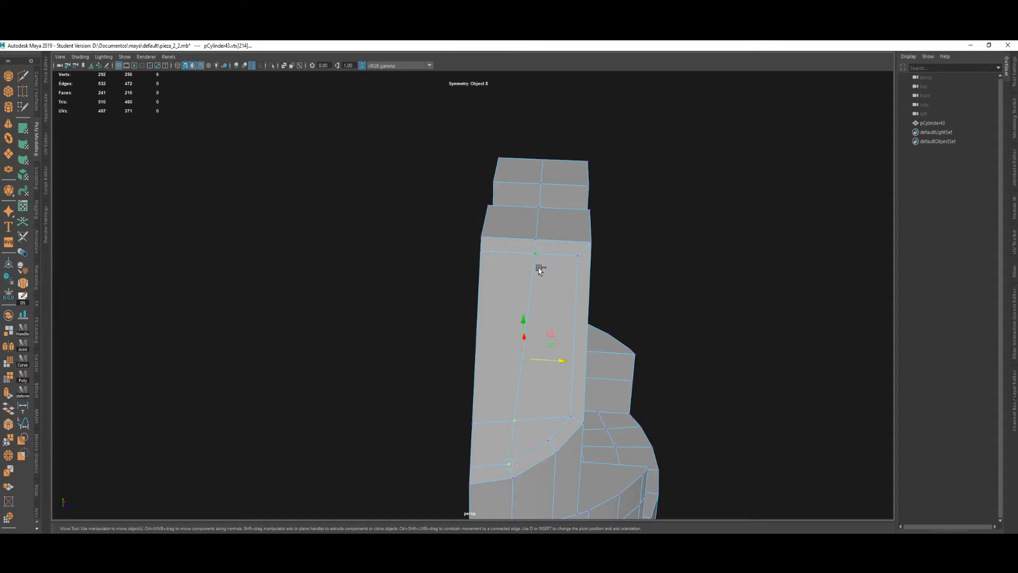
pyautogui.press('e')
pyautogui.press('r')
pyautogui.moveTo(558, 361); pyautogui.dragTo(541, 359)
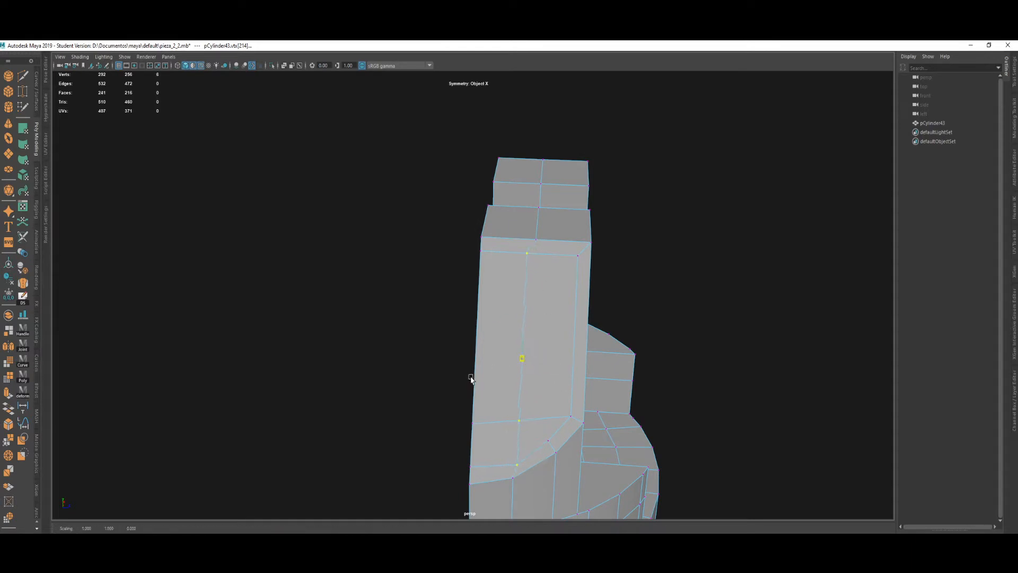
pyautogui.keyDown('alt'); pyautogui.moveTo(471, 378); pyautogui.dragTo(560, 304); pyautogui.keyUp('alt')
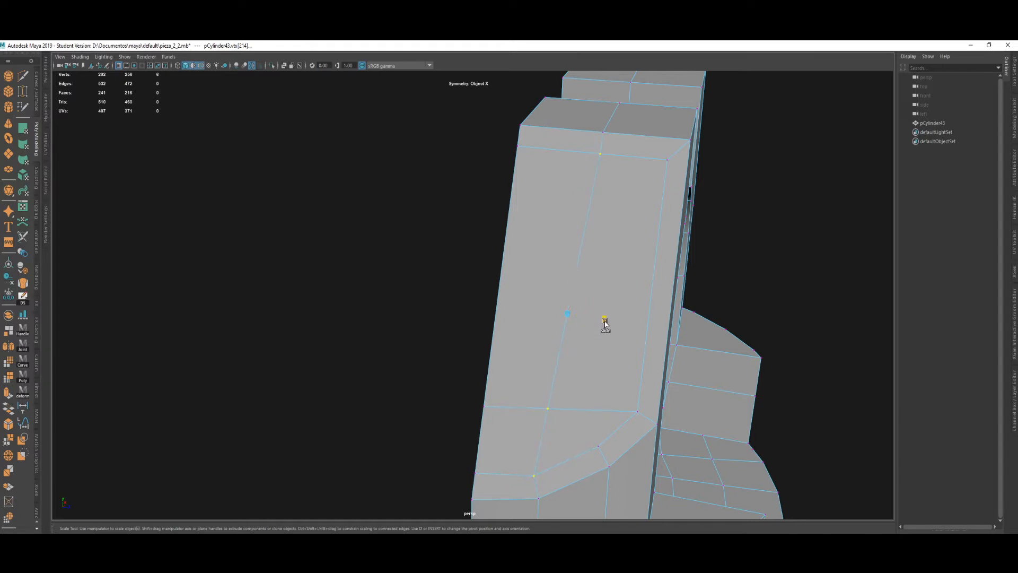
pyautogui.moveTo(605, 322); pyautogui.dragTo(537, 318)
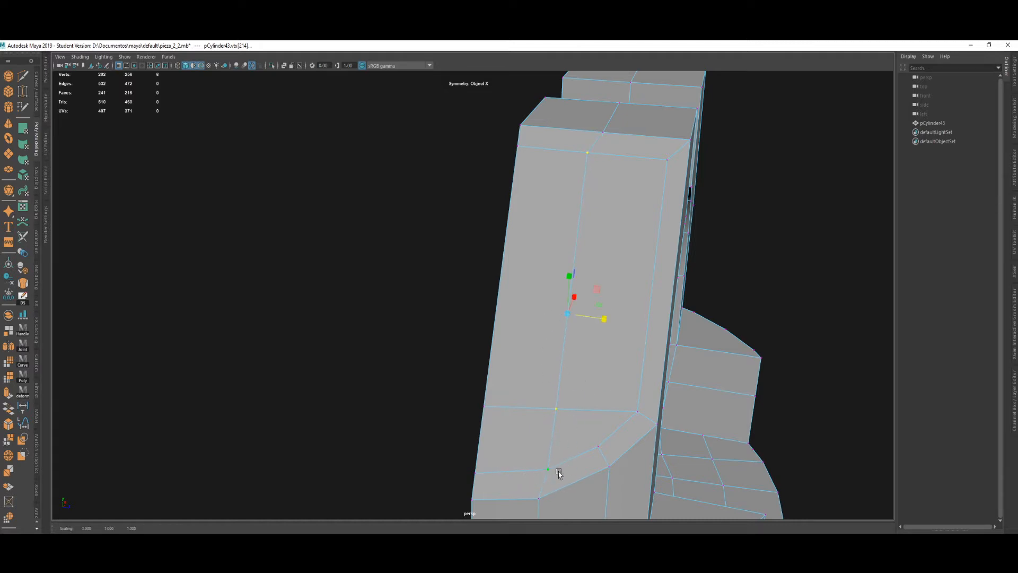
# Shift the aligned vertices along Z and bring the arm's middle top-edge vertex in line with them.
pyautogui.press('w')
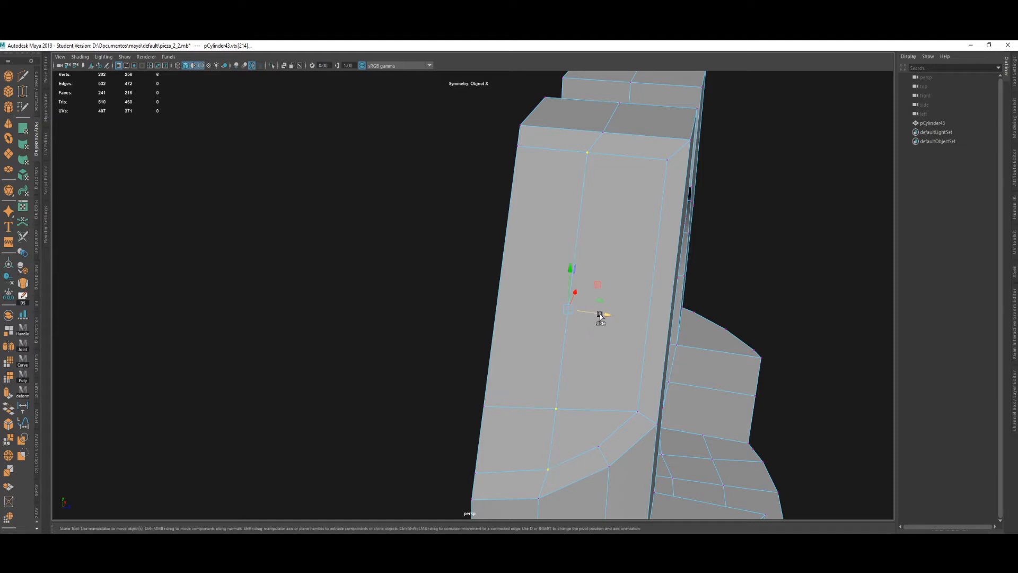
pyautogui.moveTo(600, 316); pyautogui.dragTo(598, 312)
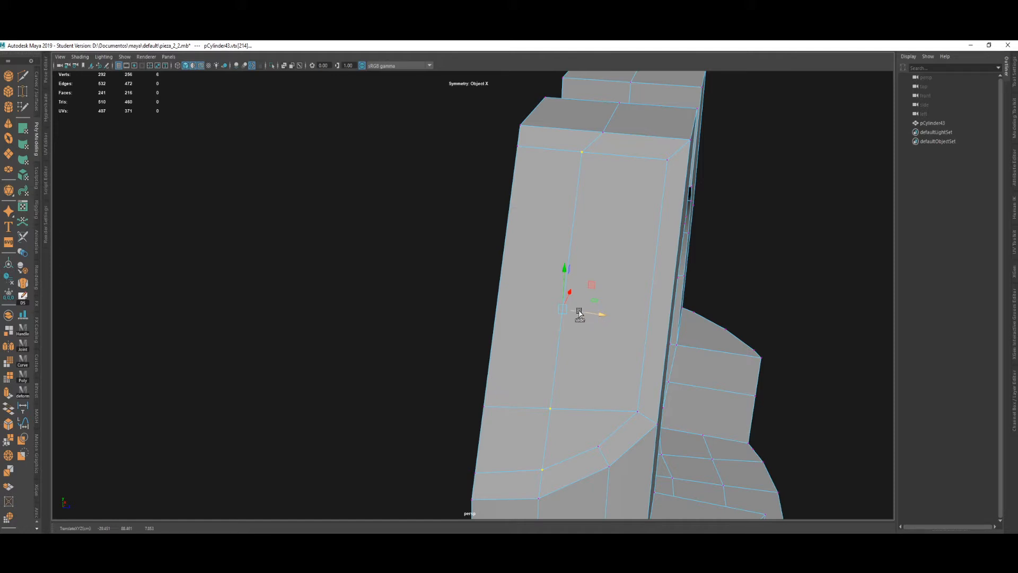
pyautogui.keyDown('alt'); pyautogui.moveTo(575, 302); pyautogui.dragTo(636, 337); pyautogui.keyUp('alt')
pyautogui.click(572, 342)
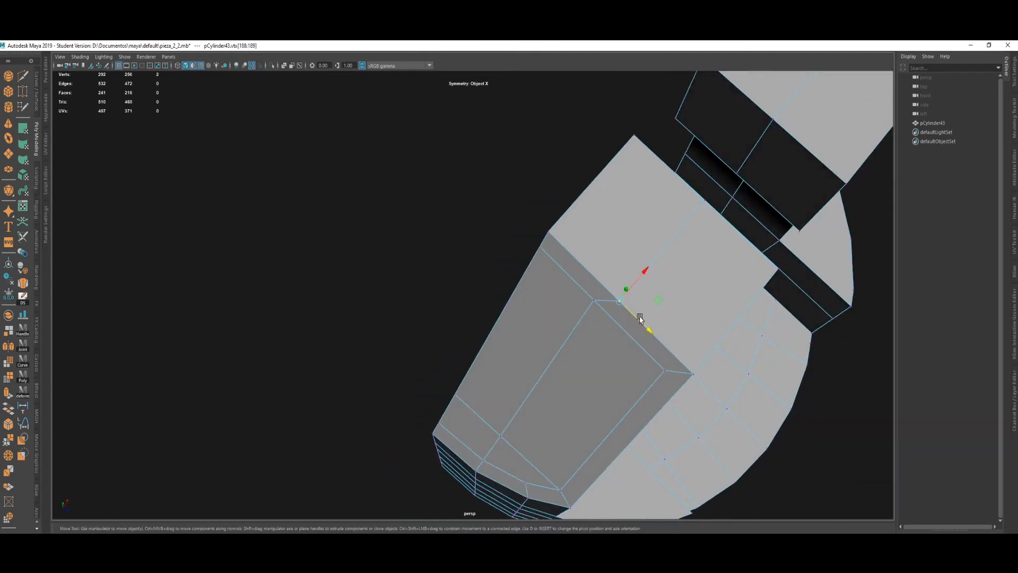
pyautogui.keyDown('alt'); pyautogui.moveTo(598, 296); pyautogui.dragTo(575, 219); pyautogui.keyUp('alt')
pyautogui.click(531, 366)
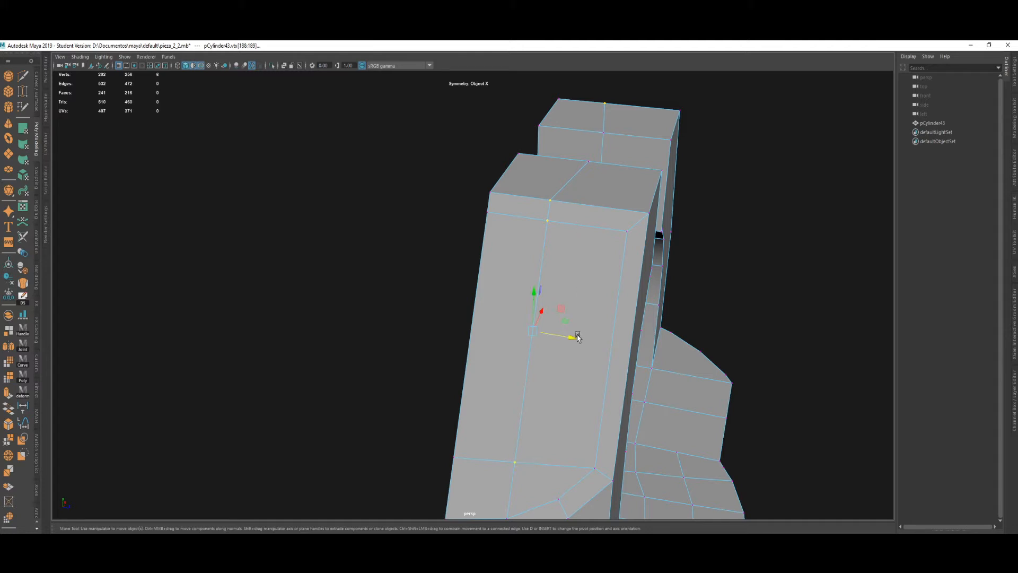
pyautogui.moveTo(578, 338); pyautogui.dragTo(566, 313)
# Cut an edge across the arm's flat face from the bend vertex of the opening to the outer top corner.
pyautogui.keyDown('alt'); pyautogui.moveTo(562, 247); pyautogui.dragTo(567, 319, button='middle'); pyautogui.keyUp('alt')
pyautogui.keyDown('alt'); pyautogui.moveTo(507, 328); pyautogui.dragTo(524, 369, button='middle'); pyautogui.keyUp('alt')
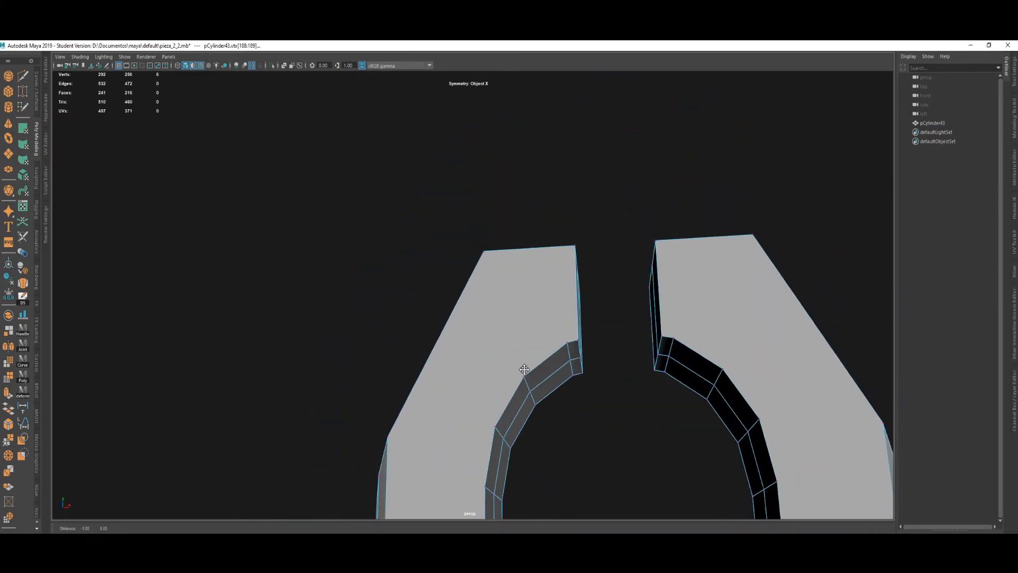
pyautogui.click(598, 392)
pyautogui.click(523, 374)
pyautogui.hotkey('ctrl', 'shift', 'x')
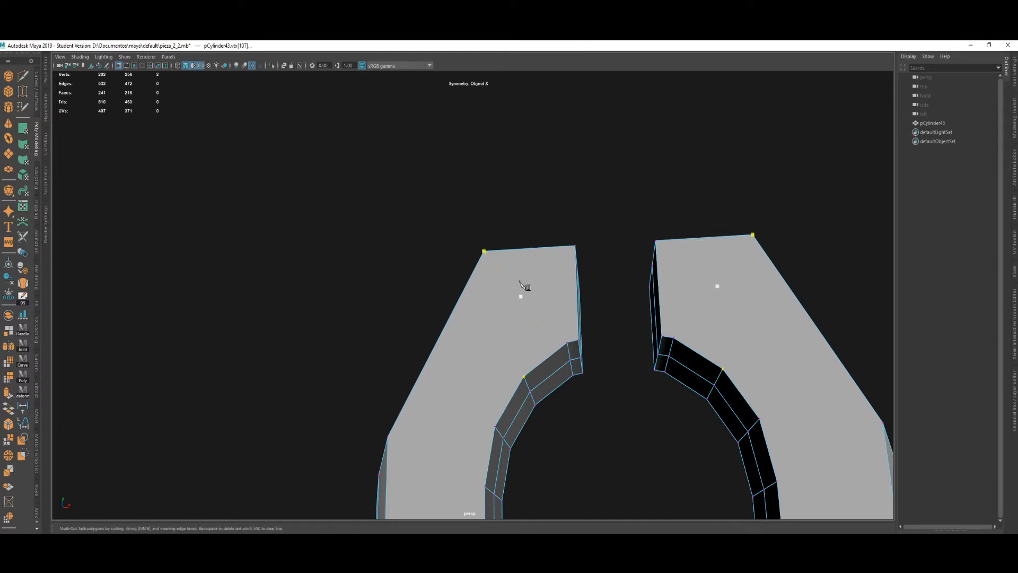
pyautogui.hotkey('ctrl', 'z')
pyautogui.hotkey('ctrl', 'z')
pyautogui.click(485, 252)
pyautogui.press('Return')
# Cut a second edge across the arm's flat face from the middle of its top edge to the opening's upper vertex.
pyautogui.keyDown('shift'); pyautogui.click(530, 248); pyautogui.keyUp('shift')
pyautogui.rightClick(558, 297)
pyautogui.keyDown('alt'); pyautogui.moveTo(551, 365); pyautogui.dragTo(528, 292, button='middle'); pyautogui.keyUp('alt')
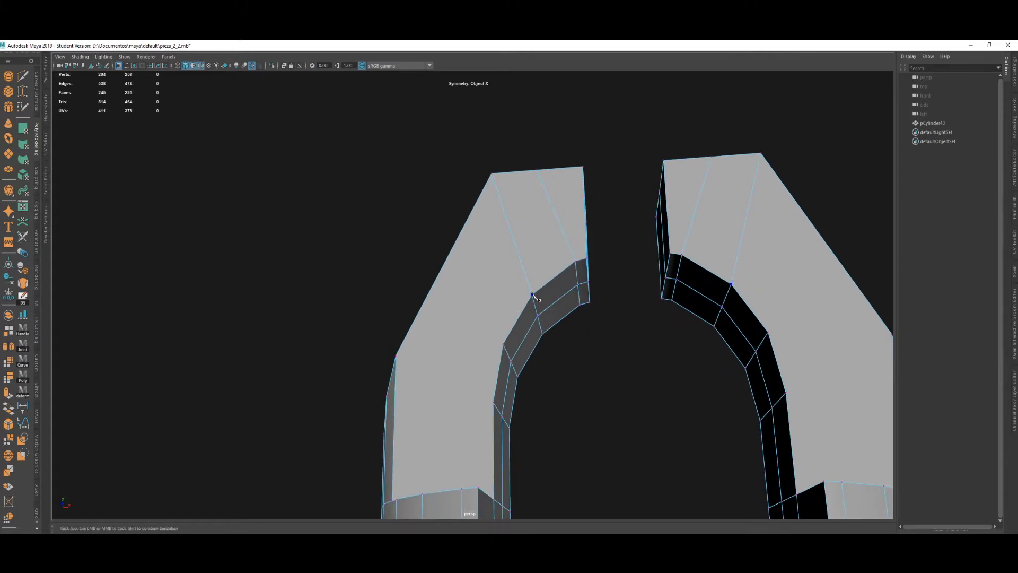
# Cut a horizontal edge across the arm's flat face from the opening's bend vertex to the slanted outer edge.
pyautogui.keyDown('alt'); pyautogui.moveTo(534, 297); pyautogui.dragTo(461, 300); pyautogui.keyUp('alt')
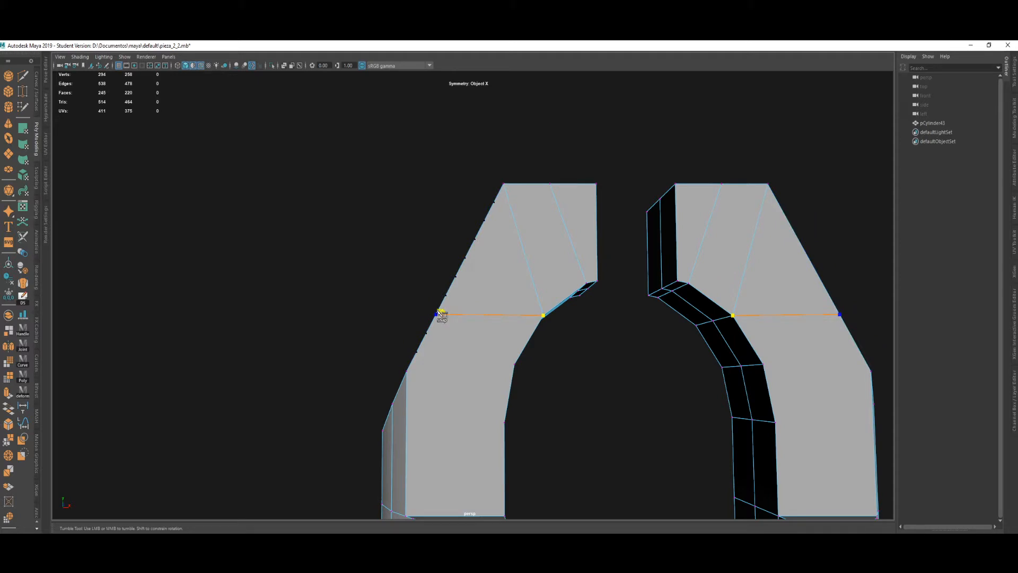
pyautogui.keyDown('shift'); pyautogui.click(440, 307); pyautogui.keyUp('shift')
pyautogui.keyDown('alt'); pyautogui.moveTo(501, 379); pyautogui.dragTo(564, 395); pyautogui.keyUp('alt')
pyautogui.rightClick(499, 350)
pyautogui.keyDown('alt'); pyautogui.moveTo(499, 352); pyautogui.dragTo(517, 305, button='middle'); pyautogui.keyUp('alt')
# Cut an edge from the next lower opening vertex to the outer corner where the arm's slant meets its vertical side.
pyautogui.click(513, 294)
pyautogui.keyDown('alt'); pyautogui.moveTo(492, 339); pyautogui.dragTo(520, 352); pyautogui.keyUp('alt')
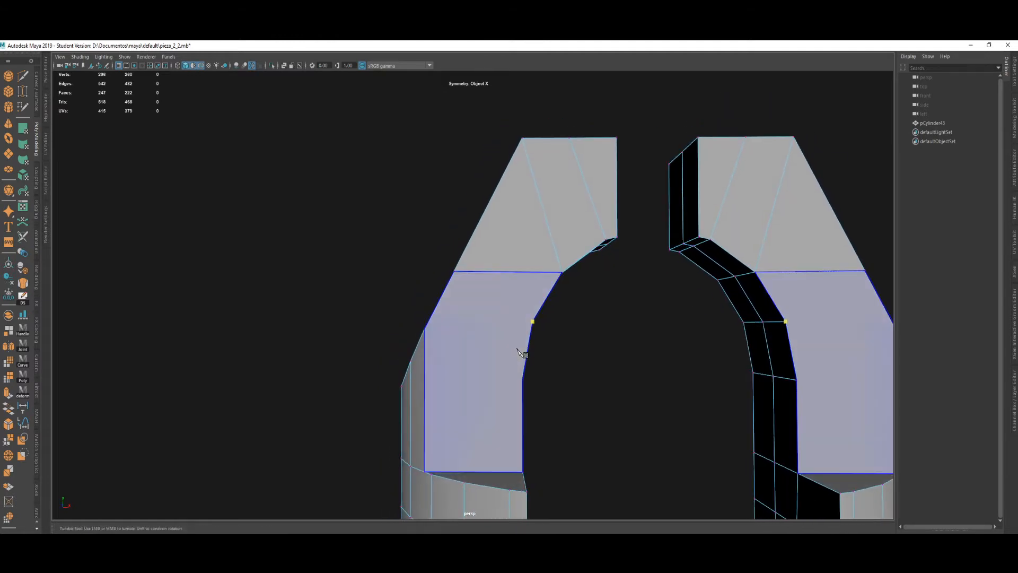
pyautogui.click(425, 331)
pyautogui.rightClick(547, 373)
# Cut a third edge from the opening's next lower vertex across the flat face and around the curved outer side to its rear edge.
pyautogui.keyDown('alt'); pyautogui.moveTo(549, 374); pyautogui.dragTo(501, 399); pyautogui.keyUp('alt')
pyautogui.rightClick(501, 413)
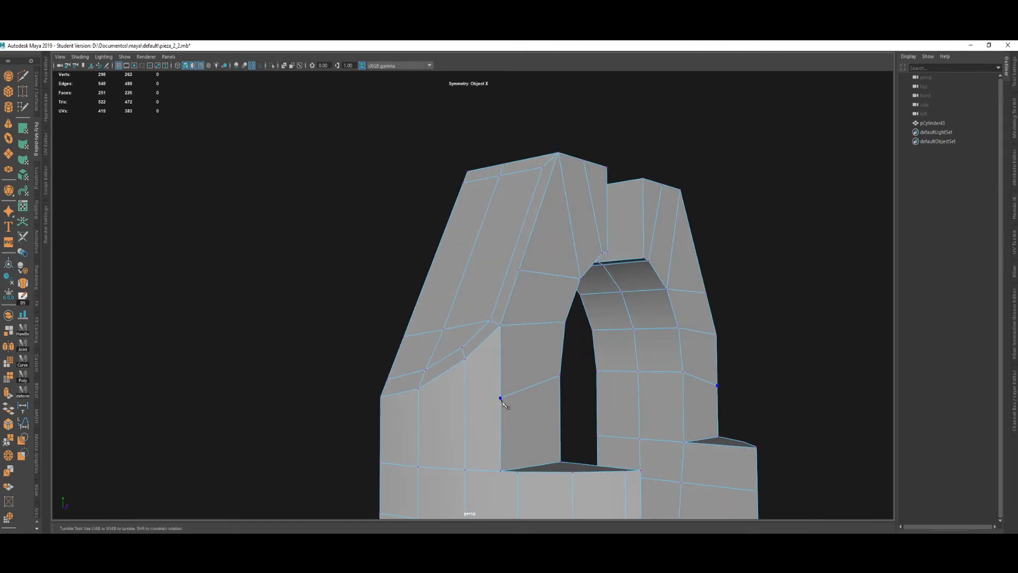
pyautogui.click(381, 429)
pyautogui.keyDown('alt'); pyautogui.moveTo(481, 413); pyautogui.dragTo(457, 417); pyautogui.keyUp('alt')
pyautogui.rightClick(500, 418)
# Select only the part of the new edge loop that runs around the arm's curved outer side.
pyautogui.press('w')
pyautogui.doubleClick(501, 377)
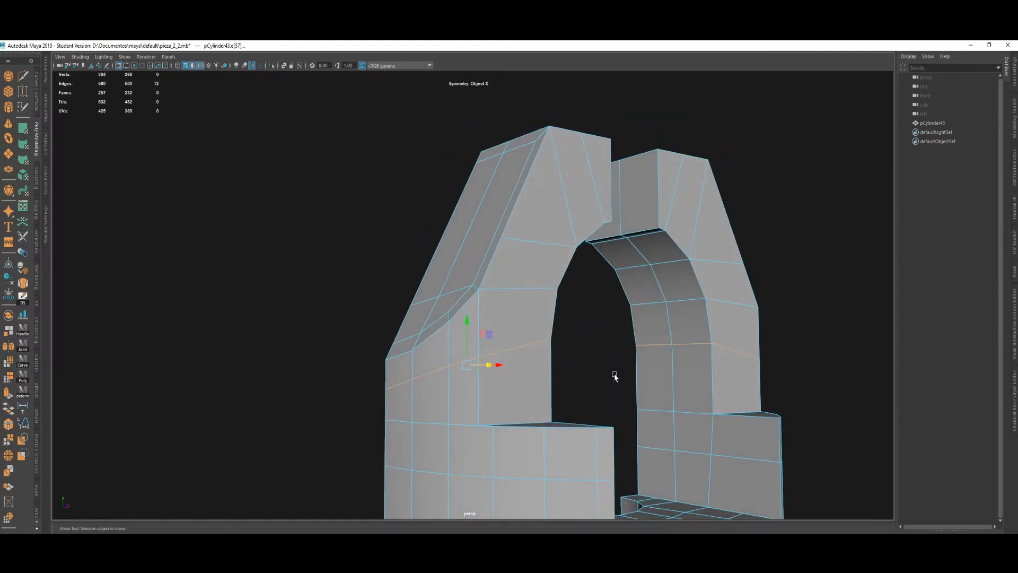
pyautogui.click(614, 375)
pyautogui.click(403, 382)
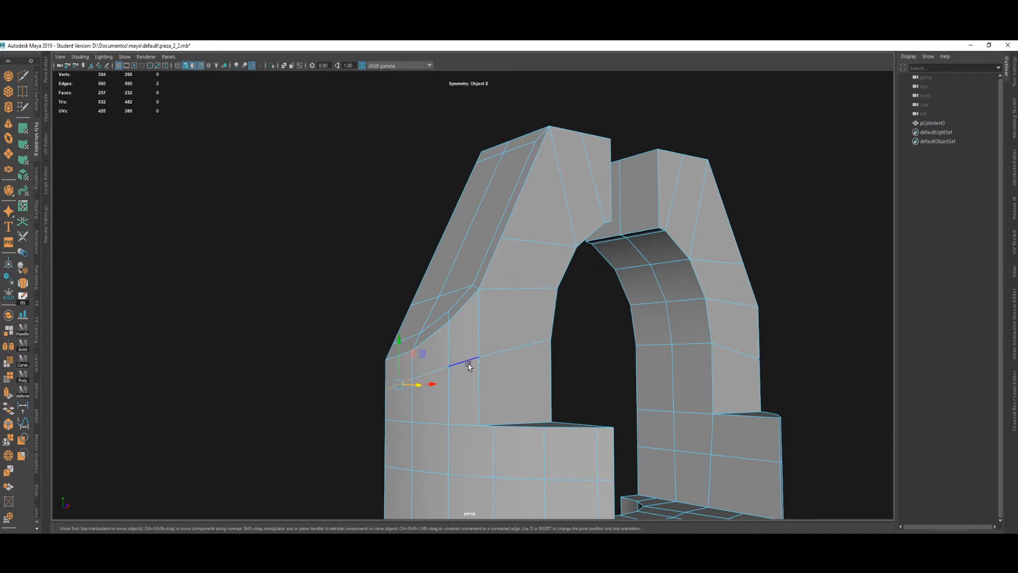
pyautogui.keyDown('shift'); pyautogui.doubleClick(467, 363); pyautogui.keyUp('shift')
pyautogui.keyDown('alt'); pyautogui.moveTo(437, 419); pyautogui.dragTo(437, 428, button='middle'); pyautogui.keyUp('alt')
pyautogui.keyDown('alt'); pyautogui.moveTo(436, 428); pyautogui.dragTo(473, 393); pyautogui.keyUp('alt')
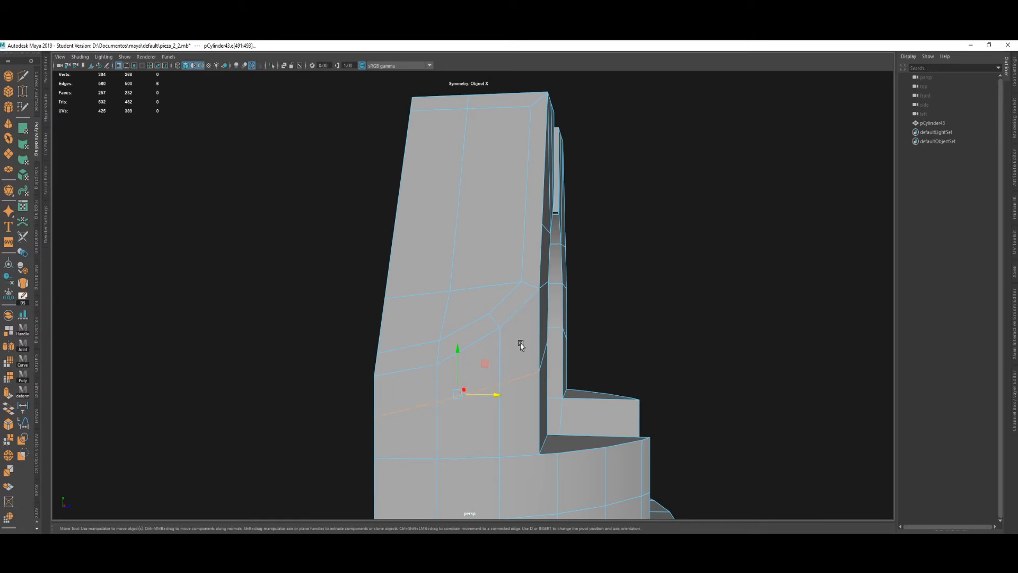
pyautogui.keyDown('alt'); pyautogui.moveTo(423, 387); pyautogui.dragTo(503, 392); pyautogui.keyUp('alt')
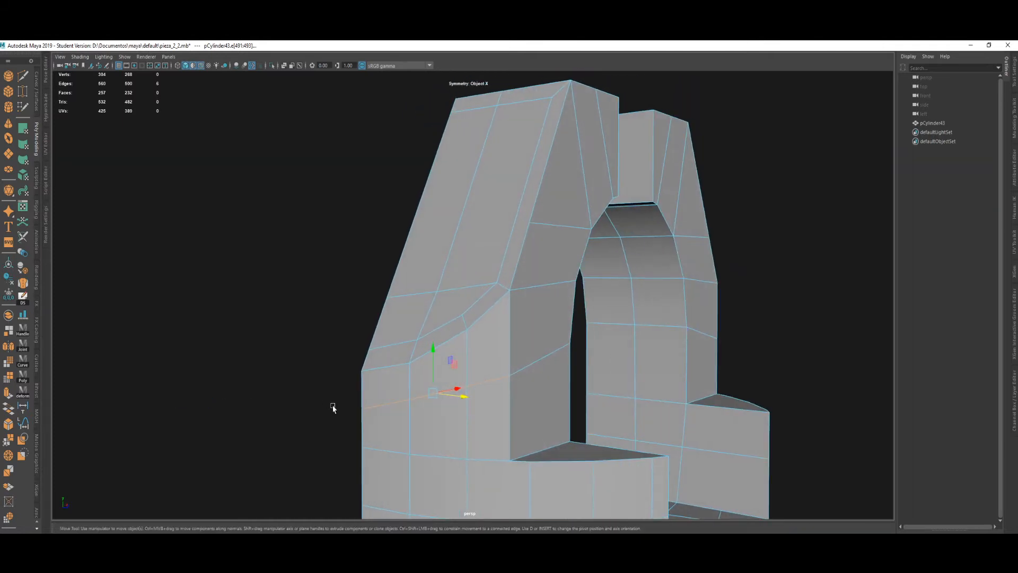
# Raise the rear vertex of the new outer-side edges slightly along Y.
pyautogui.press('F9')
pyautogui.click(364, 408)
pyautogui.moveTo(362, 378); pyautogui.dragTo(361, 367)
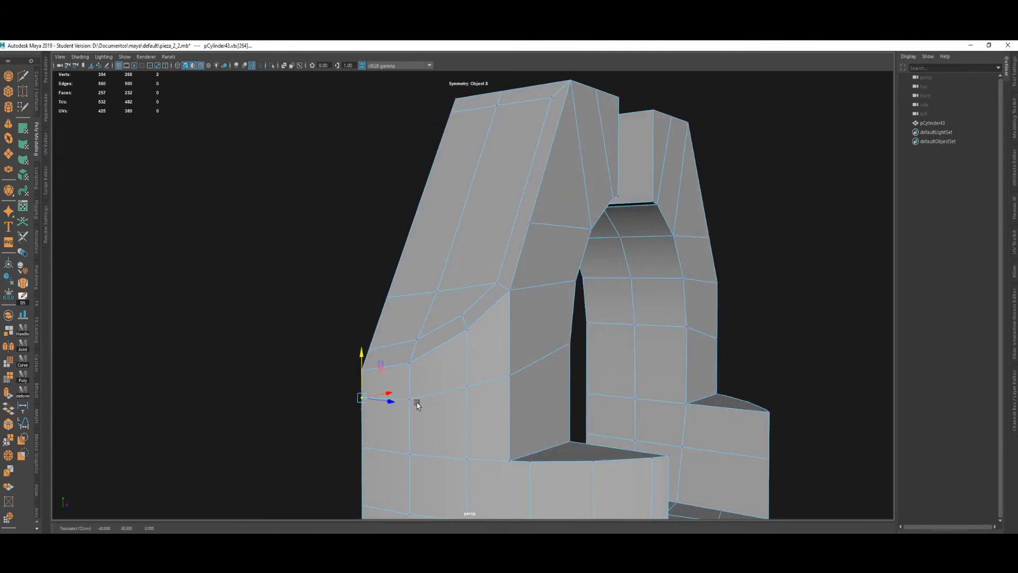
pyautogui.click(410, 376)
pyautogui.click(468, 387)
# Slide the new outer-side edges up beneath the arm's curved rim and adjust them with a vertical scale.
pyautogui.moveTo(321, 451); pyautogui.dragTo(310, 368, button='right')
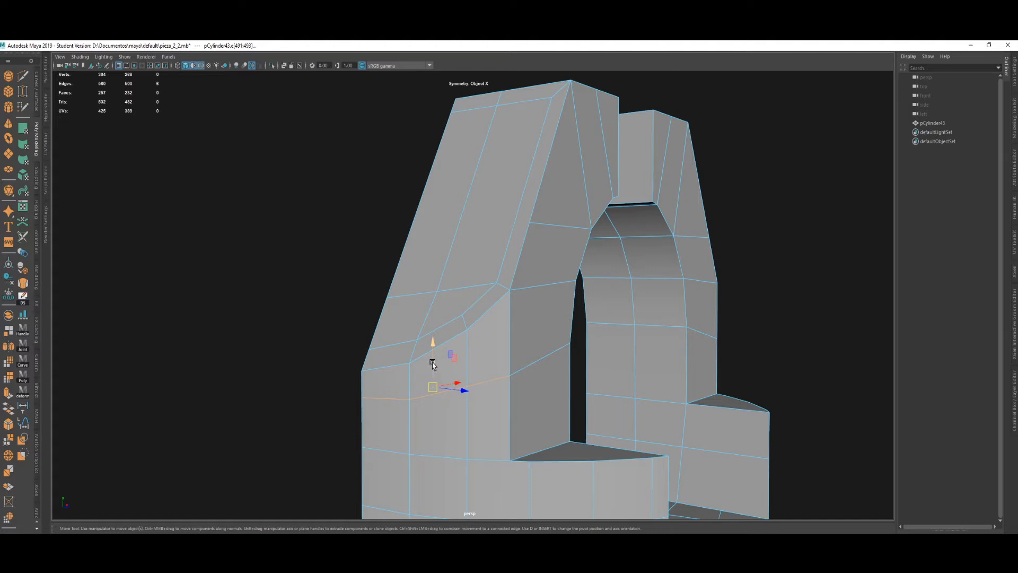
pyautogui.keyDown('ctrl'); pyautogui.keyDown('shift'); pyautogui.moveTo(433, 364); pyautogui.dragTo(443, 330); pyautogui.keyUp('shift'); pyautogui.keyUp('ctrl')
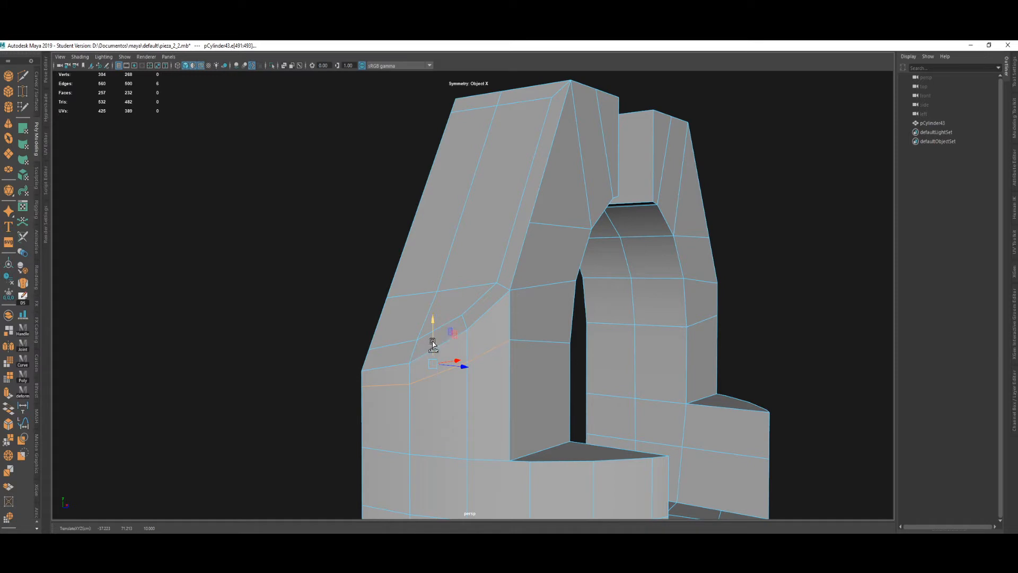
pyautogui.moveTo(433, 344); pyautogui.dragTo(441, 293)
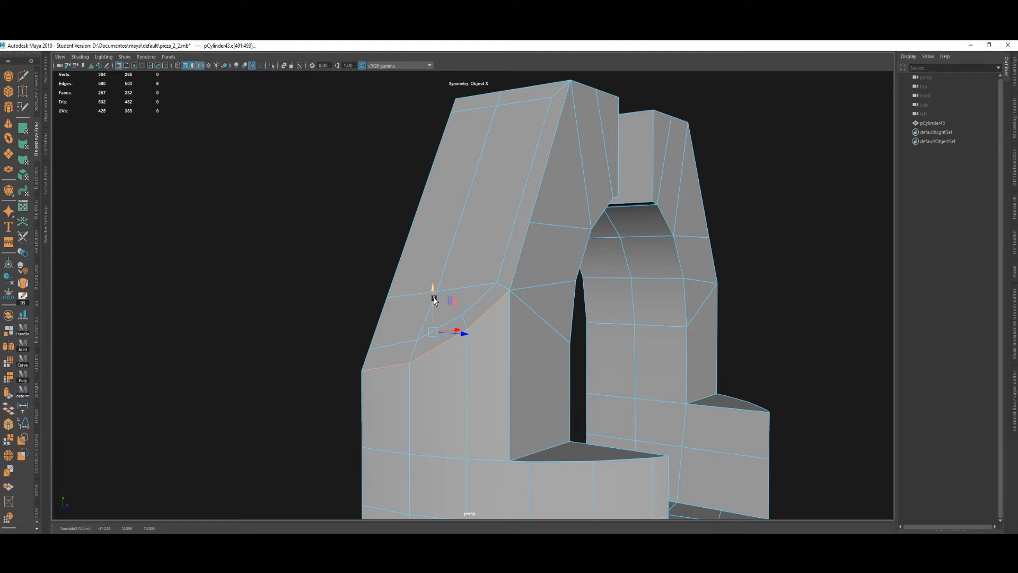
pyautogui.moveTo(433, 301); pyautogui.dragTo(440, 340)
pyautogui.press('r')
pyautogui.moveTo(432, 331)
pyautogui.mouseDown()
pyautogui.moveTo(443, 345)
pyautogui.moveTo(434, 346)
pyautogui.mouseUp()
pyautogui.press('w')
pyautogui.keyDown('alt'); pyautogui.moveTo(472, 389); pyautogui.dragTo(451, 384); pyautogui.keyUp('alt')
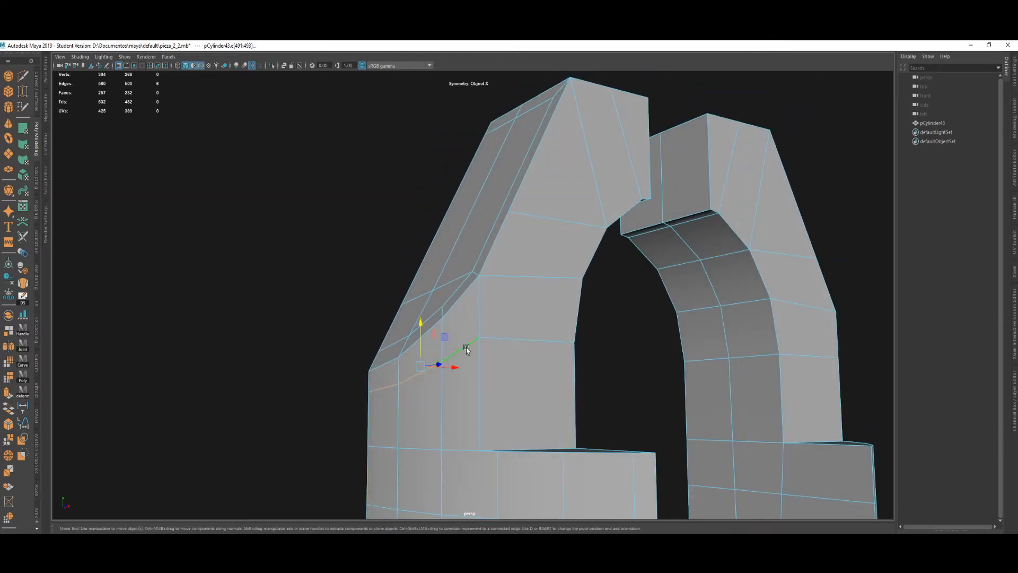
pyautogui.keyDown('alt'); pyautogui.moveTo(466, 349); pyautogui.dragTo(485, 401); pyautogui.keyUp('alt')
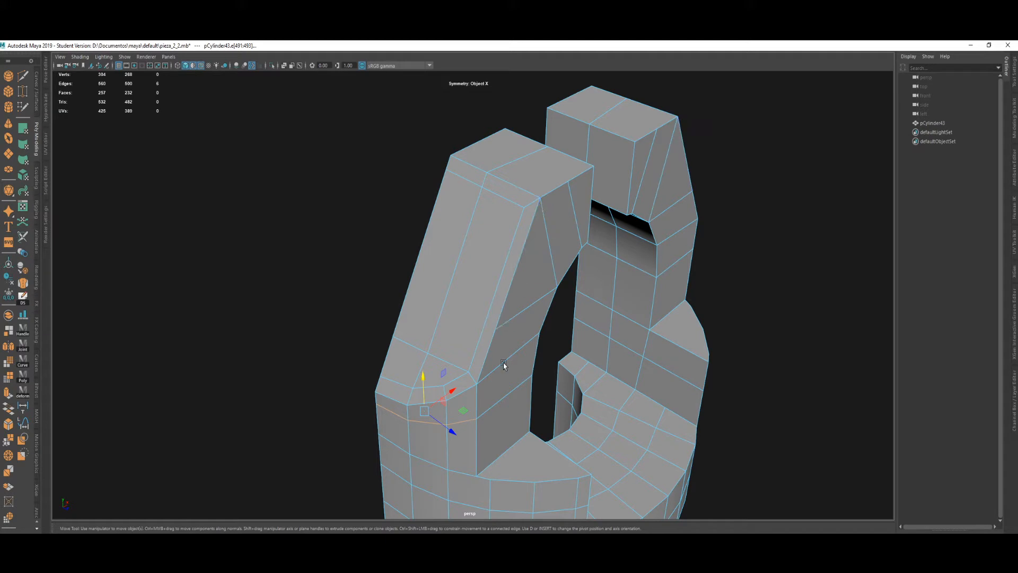
pyautogui.keyDown('alt'); pyautogui.moveTo(532, 179); pyautogui.dragTo(455, 408); pyautogui.keyUp('alt')
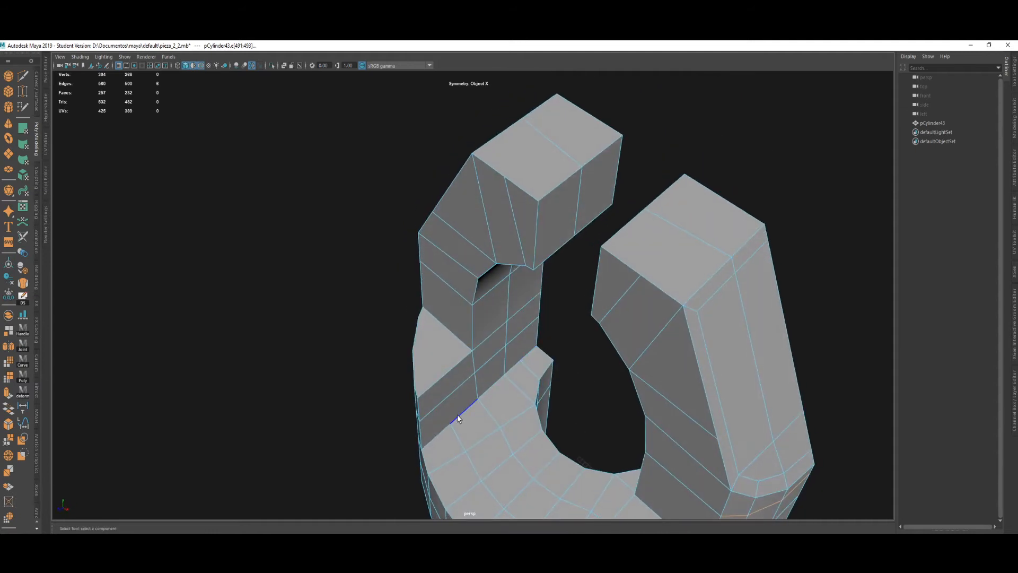
pyautogui.click(460, 416)
pyautogui.hotkey('ctrl', 'shift', 'x')
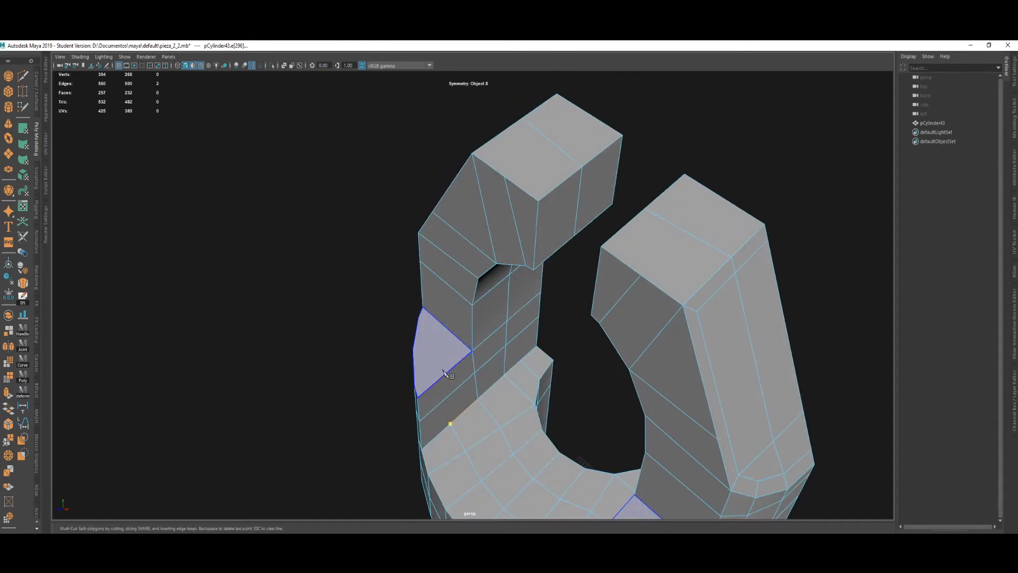
pyautogui.keyDown('alt'); pyautogui.moveTo(461, 408); pyautogui.dragTo(352, 325); pyautogui.keyUp('alt')
# Bevel the middle row of edges on the base floor between the arms with a fraction of 0.3.
pyautogui.keyDown('alt'); pyautogui.moveTo(436, 357); pyautogui.dragTo(464, 357); pyautogui.keyUp('alt')
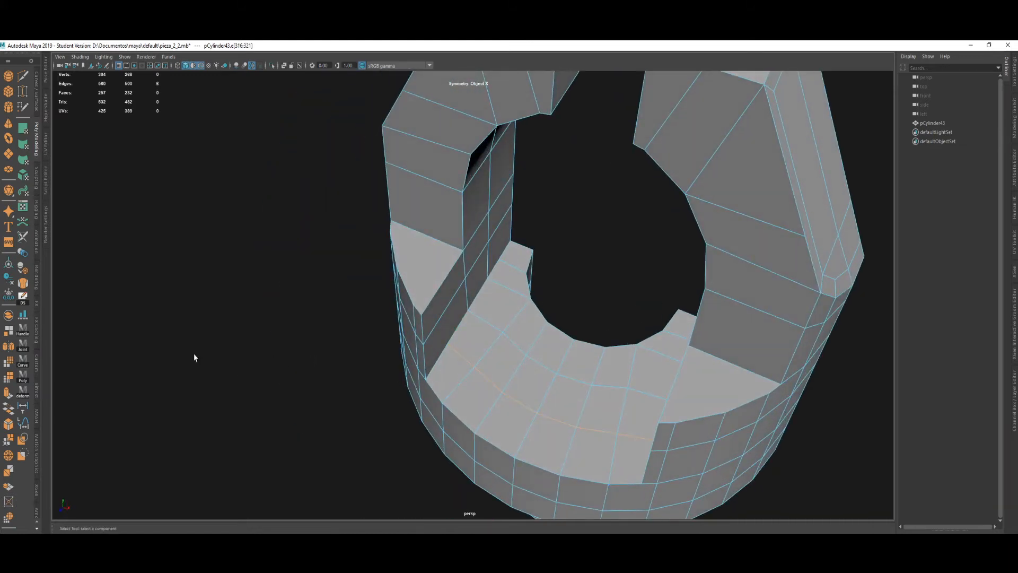
pyautogui.hotkey('ctrl', 'b')
pyautogui.moveTo(619, 214); pyautogui.dragTo(614, 213)
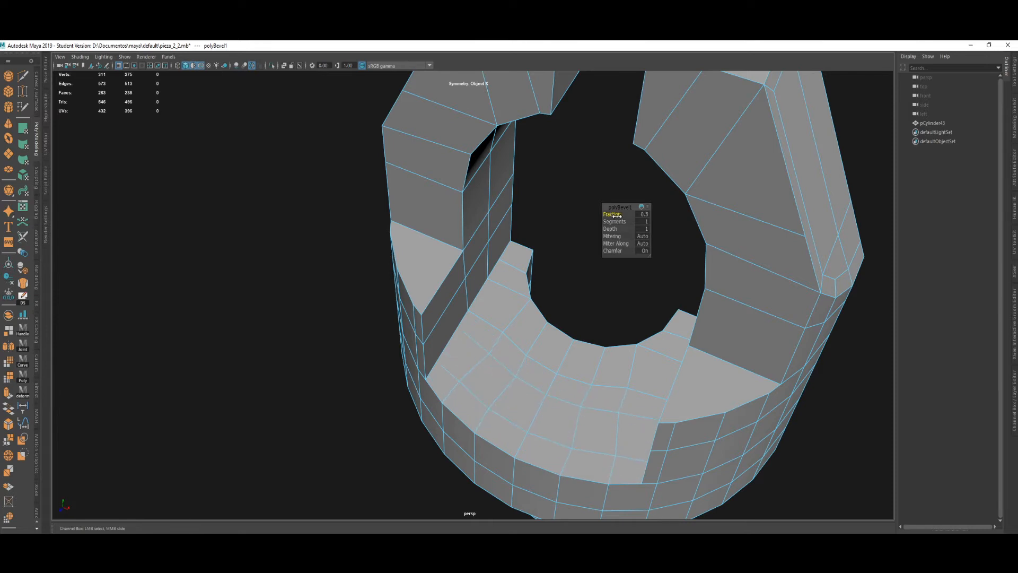
# Select the inner of the two bevelled edge rows on the base floor and move it along Z toward the round opening.
pyautogui.doubleClick(540, 327)
pyautogui.keyDown('alt'); pyautogui.moveTo(540, 327); pyautogui.dragTo(557, 341); pyautogui.keyUp('alt')
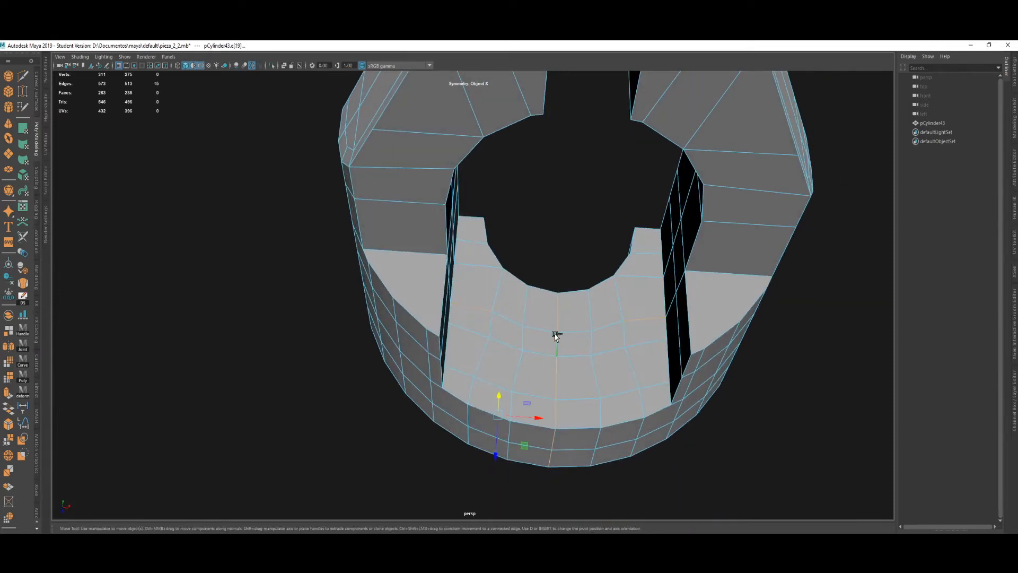
pyautogui.click(544, 329)
pyautogui.keyDown('shift'); pyautogui.doubleClick(479, 310); pyautogui.keyUp('shift')
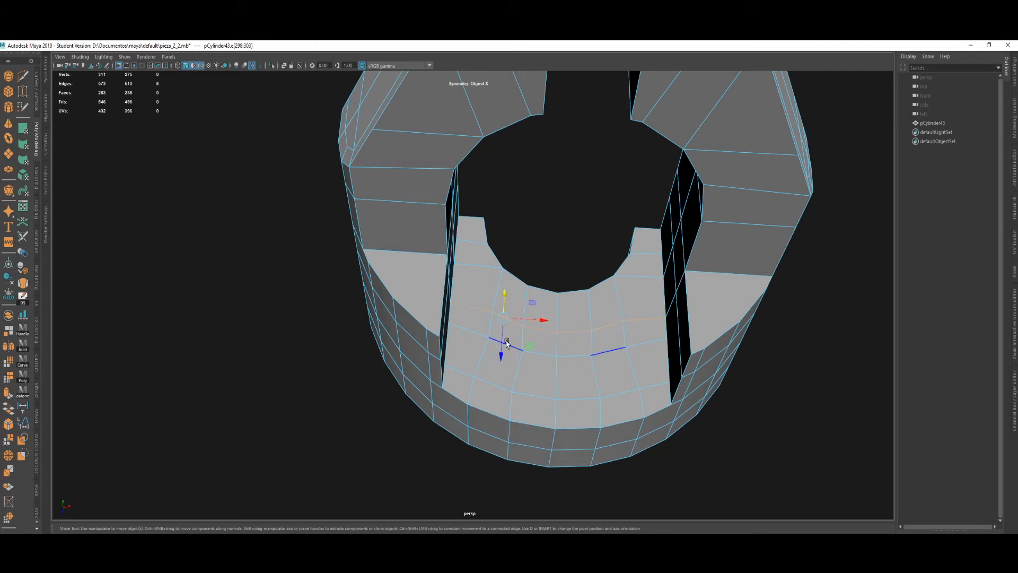
pyautogui.moveTo(502, 340); pyautogui.dragTo(502, 347)
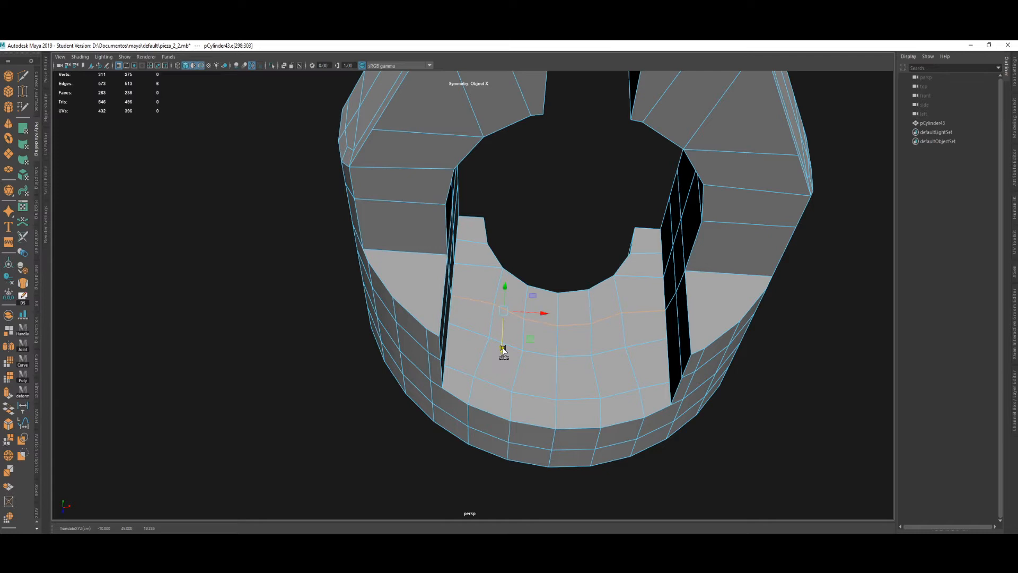
pyautogui.keyDown('alt'); pyautogui.moveTo(503, 384); pyautogui.dragTo(471, 380); pyautogui.keyUp('alt')
pyautogui.keyDown('alt'); pyautogui.moveTo(578, 301); pyautogui.dragTo(587, 276); pyautogui.keyUp('alt')
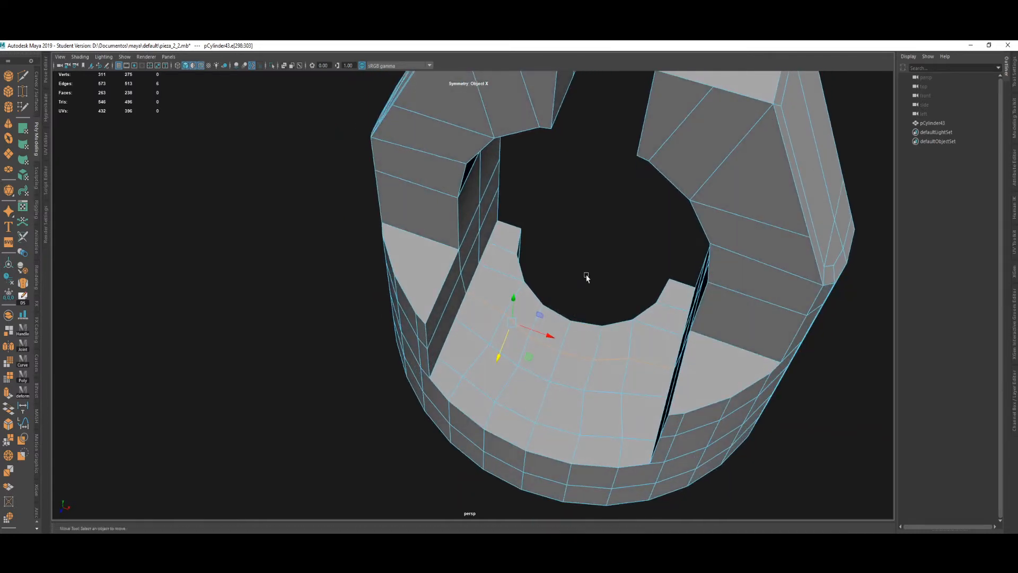
# Nudge a vertex of the floor's inner edge row slightly along X toward the centre.
pyautogui.click(586, 277)
pyautogui.click(514, 321)
pyautogui.moveTo(592, 269); pyautogui.dragTo(556, 276, button='right')
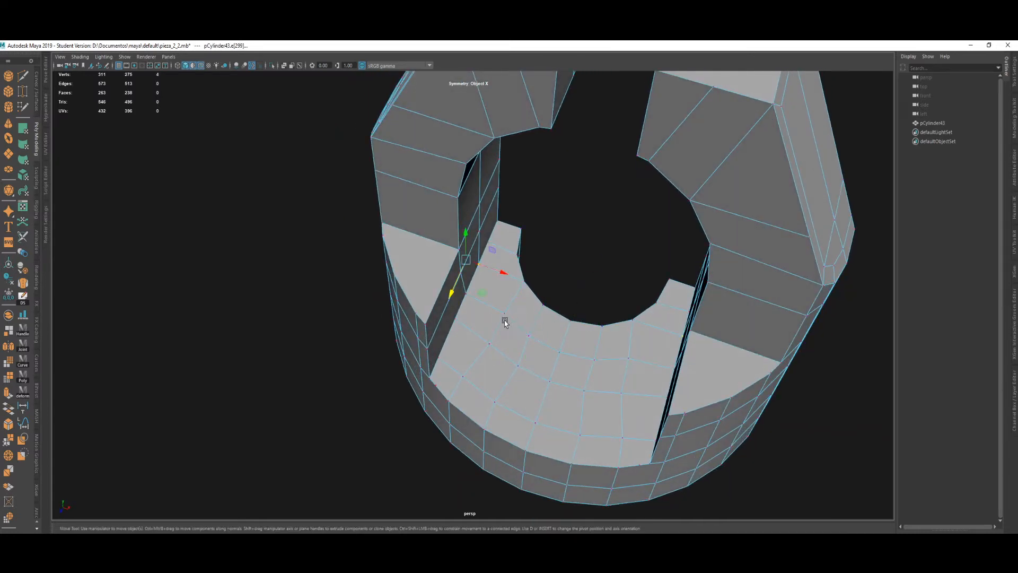
pyautogui.click(505, 314)
pyautogui.moveTo(530, 326); pyautogui.dragTo(533, 327)
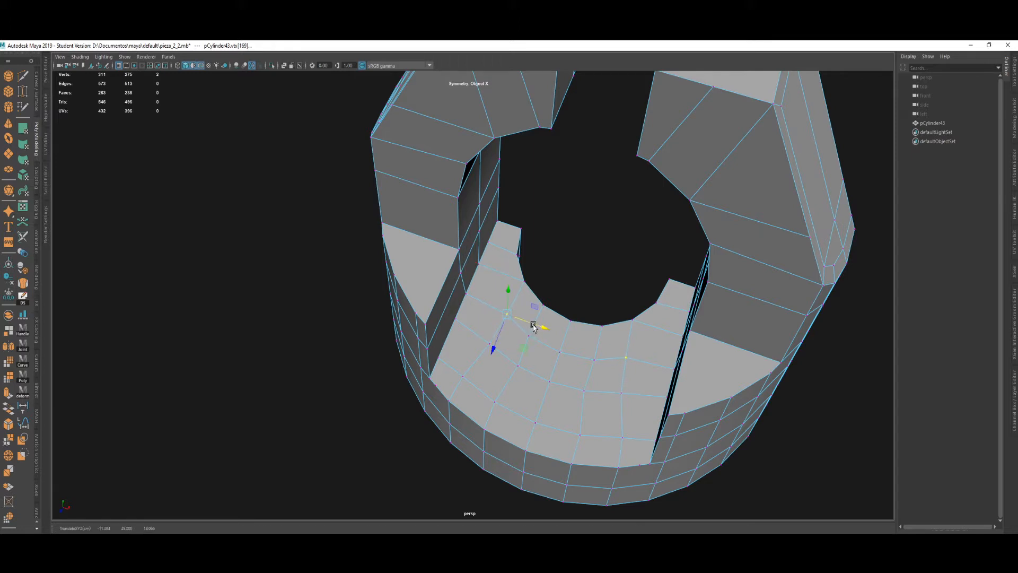
pyautogui.keyDown('alt'); pyautogui.moveTo(510, 372); pyautogui.dragTo(369, 392); pyautogui.keyUp('alt')
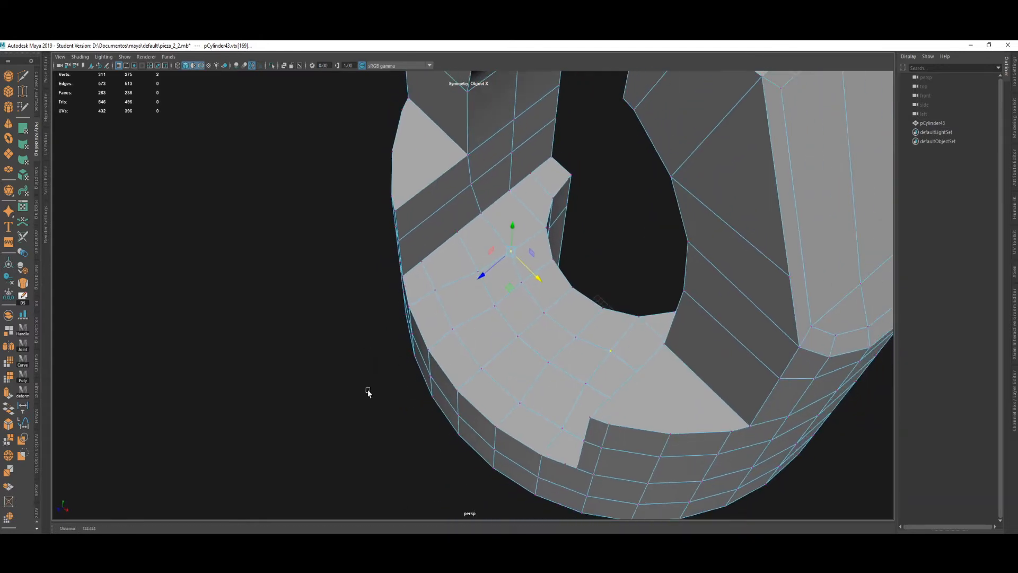
# Examine where the base floor's edge rows meet the arm's inner side wall.
pyautogui.moveTo(413, 471); pyautogui.dragTo(413, 377, button='right')
pyautogui.click(435, 279)
pyautogui.keyDown('alt'); pyautogui.moveTo(438, 289); pyautogui.dragTo(425, 345); pyautogui.keyUp('alt')
pyautogui.doubleClick(564, 355)
pyautogui.keyDown('alt'); pyautogui.moveTo(465, 309); pyautogui.dragTo(484, 335); pyautogui.keyUp('alt')
pyautogui.keyDown('alt'); pyautogui.moveTo(484, 335); pyautogui.dragTo(504, 372, button='middle'); pyautogui.keyUp('alt')
pyautogui.keyDown('alt'); pyautogui.moveTo(504, 373); pyautogui.dragTo(545, 337, button='right'); pyautogui.keyUp('alt')
pyautogui.moveTo(545, 336)
pyautogui.keyDown('alt'); pyautogui.mouseDown()
pyautogui.moveTo(561, 359)
pyautogui.moveTo(548, 339)
pyautogui.mouseUp(); pyautogui.keyUp('alt')
pyautogui.keyDown('alt'); pyautogui.moveTo(548, 338); pyautogui.dragTo(561, 368, button='middle'); pyautogui.keyUp('alt')
pyautogui.click(312, 475)
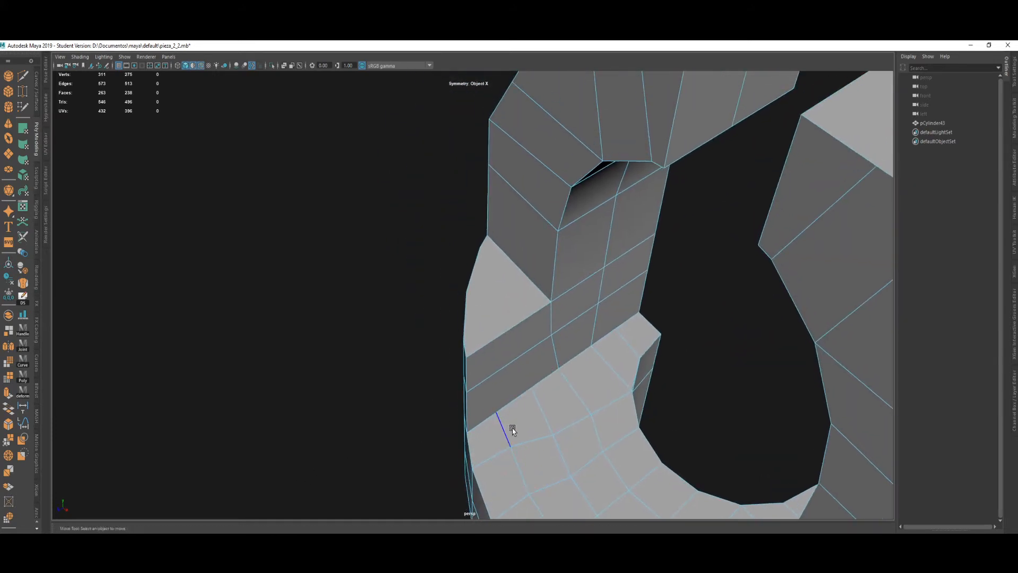
# Cut a vertical edge up the inner side wall from the end of the floor's outer edge row to the ledge.
pyautogui.click(502, 424)
pyautogui.hotkey('ctrl', 'shift', 'x')
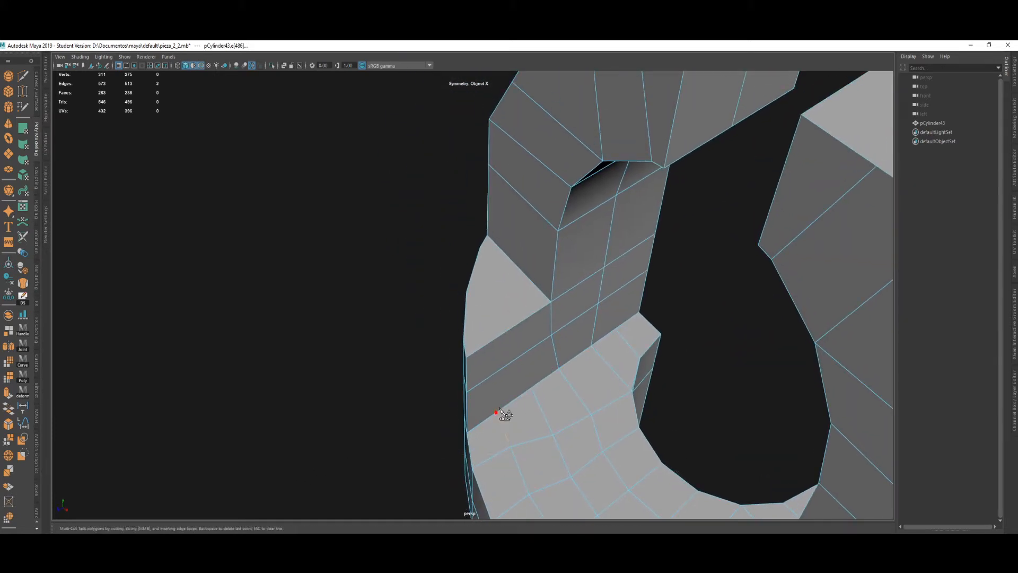
pyautogui.click(497, 411)
pyautogui.click(503, 359)
pyautogui.press('q')
# Cut a parallel vertical edge up the inner side wall from the end of the neighbouring floor row to the ledge.
pyautogui.click(564, 384)
pyautogui.hotkey('ctrl', 'shift', 'x')
pyautogui.click(527, 351)
pyautogui.click(523, 322)
pyautogui.press('q')
# Cut an edge across the triangular ledge from the front wall cut to the matching vertex on the curved outer rim.
pyautogui.keyDown('alt'); pyautogui.moveTo(516, 366); pyautogui.dragTo(524, 395, button='middle'); pyautogui.keyUp('alt')
pyautogui.keyDown('alt'); pyautogui.moveTo(527, 398); pyautogui.dragTo(541, 373); pyautogui.keyUp('alt')
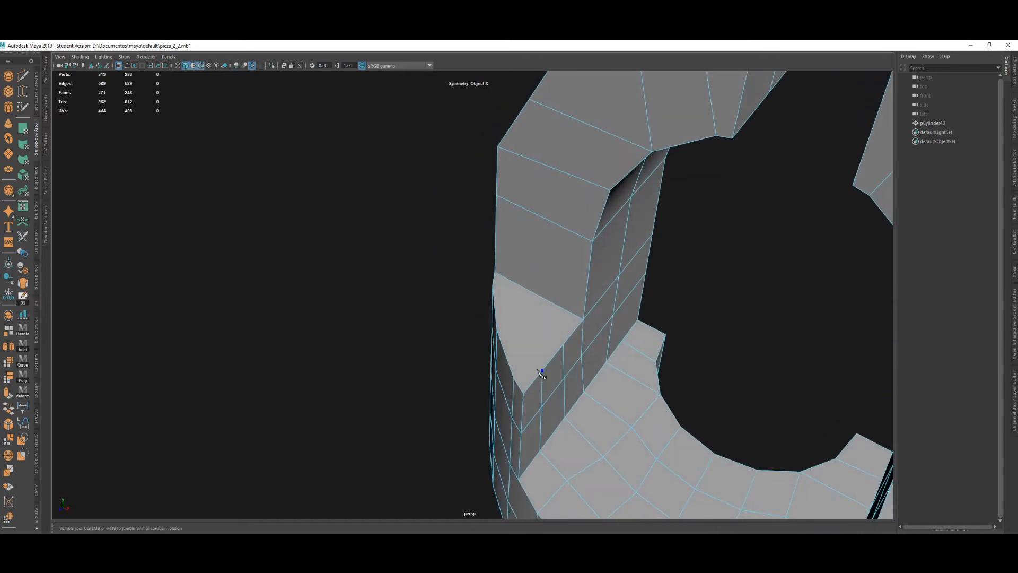
pyautogui.click(541, 369)
pyautogui.click(498, 332)
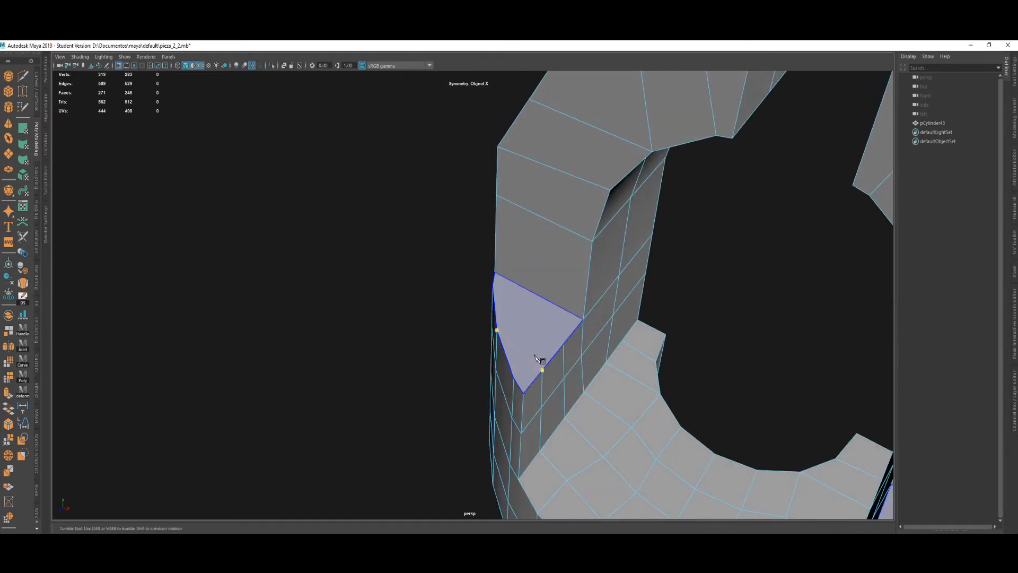
pyautogui.rightClick(549, 352)
# Cut a second edge across the triangular ledge from the rear wall cut to the next vertex on the curved outer rim.
pyautogui.keyDown('alt'); pyautogui.moveTo(553, 351); pyautogui.dragTo(558, 361, button='middle'); pyautogui.keyUp('alt')
pyautogui.moveTo(558, 365)
pyautogui.keyDown('alt'); pyautogui.mouseDown()
pyautogui.moveTo(561, 380)
pyautogui.moveTo(576, 369)
pyautogui.mouseUp(); pyautogui.keyUp('alt')
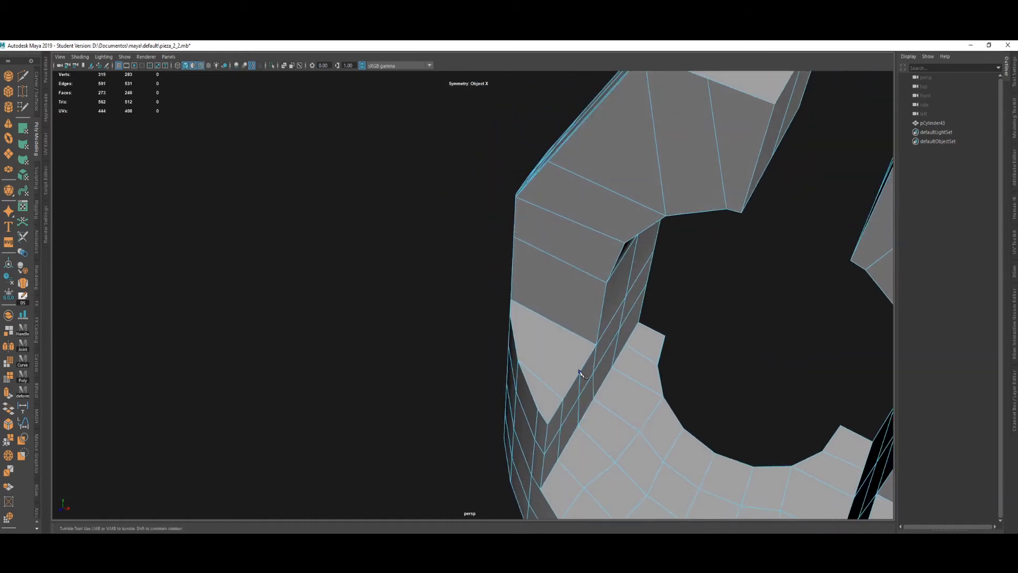
pyautogui.click(510, 315)
pyautogui.rightClick(530, 340)
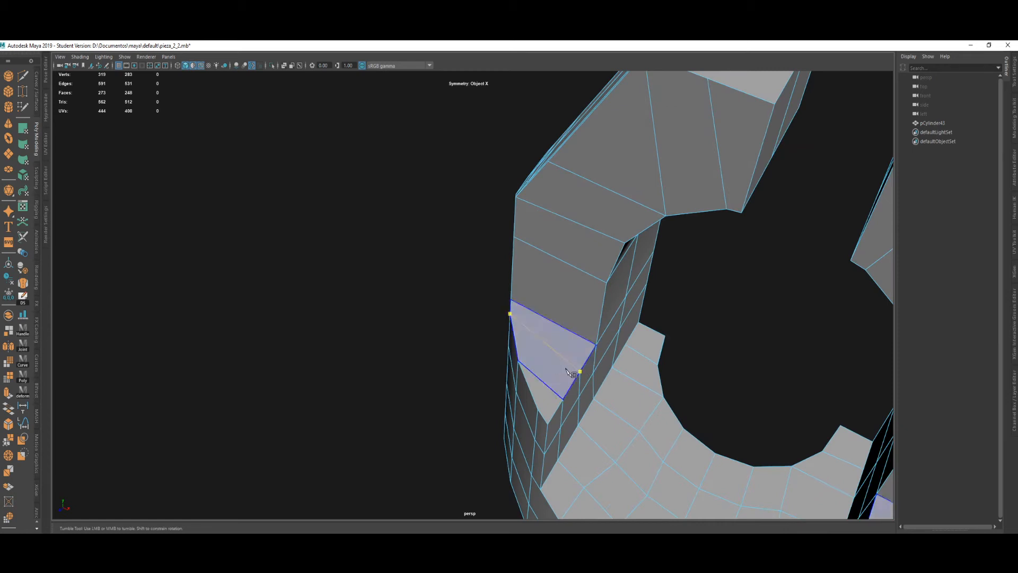
# Cut a crosswise edge over the ledge from the front vertex of the curved rim to the base of the arm's flat face.
pyautogui.keyDown('alt'); pyautogui.moveTo(531, 340); pyautogui.dragTo(562, 378); pyautogui.keyUp('alt')
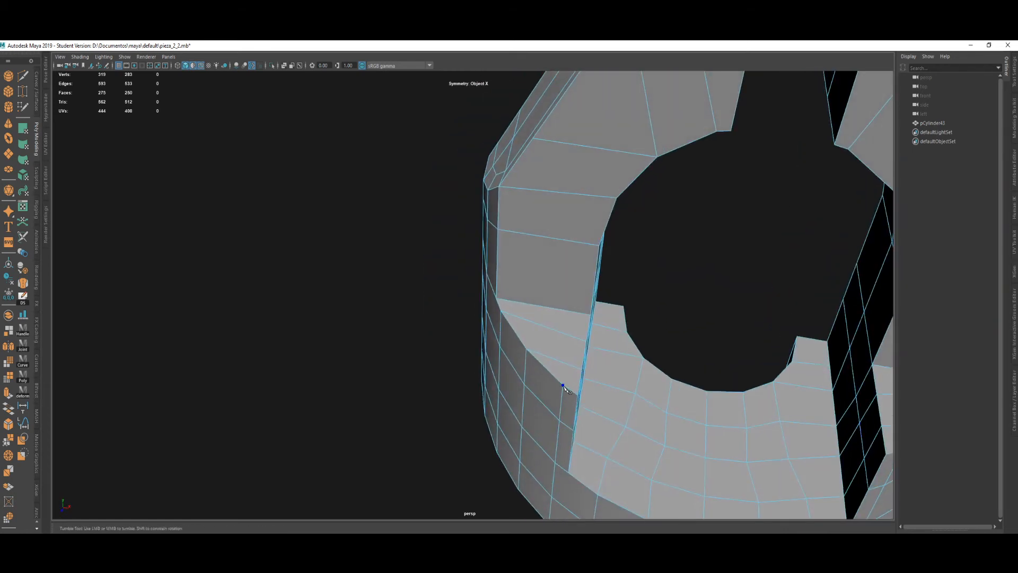
pyautogui.click(574, 312)
pyautogui.rightClick(532, 349)
# Cut another crosswise edge from the next curved-rim vertex through the ledge's second cut to the base of the arm's flat face.
pyautogui.click(531, 347)
pyautogui.click(535, 305)
pyautogui.keyDown('alt'); pyautogui.moveTo(549, 333); pyautogui.dragTo(563, 355, button='middle'); pyautogui.keyUp('alt')
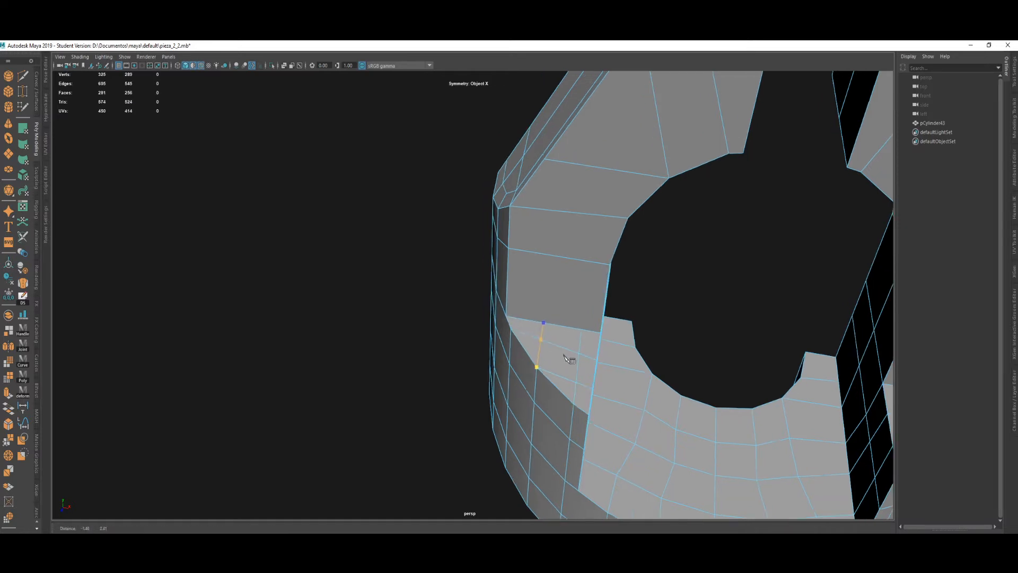
pyautogui.keyDown('alt'); pyautogui.moveTo(566, 357); pyautogui.dragTo(590, 391); pyautogui.keyUp('alt')
pyautogui.rightClick(563, 334)
# Cut an edge between the two inner vertices of the triangular ledge, parallel to its inner wall.
pyautogui.keyDown('alt'); pyautogui.moveTo(561, 329); pyautogui.dragTo(568, 350, button='middle'); pyautogui.keyUp('alt')
pyautogui.moveTo(568, 350)
pyautogui.keyDown('alt'); pyautogui.mouseDown()
pyautogui.moveTo(581, 385)
pyautogui.moveTo(545, 380)
pyautogui.moveTo(539, 345)
pyautogui.moveTo(514, 409)
pyautogui.moveTo(498, 415)
pyautogui.moveTo(539, 329)
pyautogui.moveTo(540, 352)
pyautogui.moveTo(550, 344)
pyautogui.mouseUp(); pyautogui.keyUp('alt')
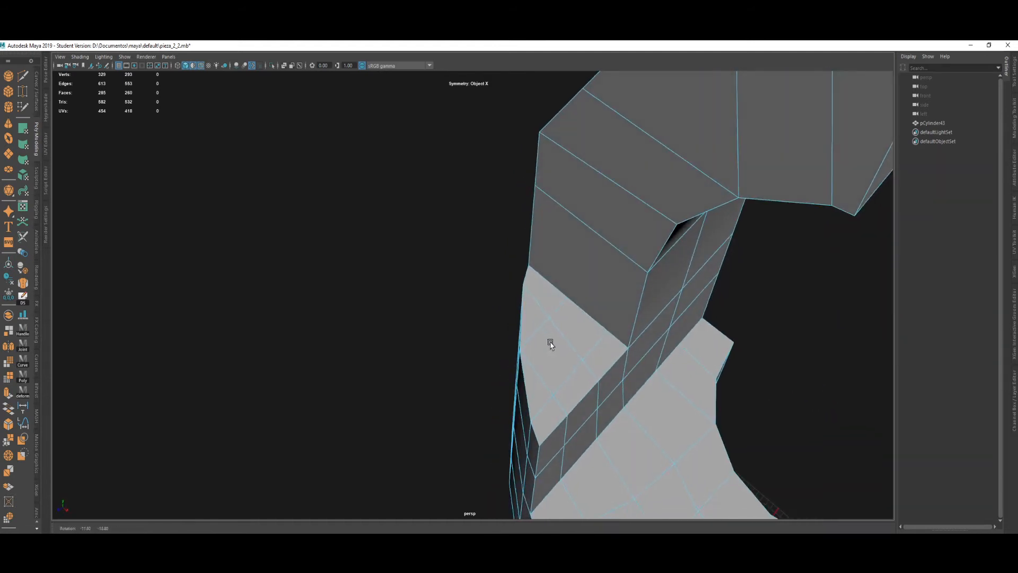
pyautogui.click(560, 401)
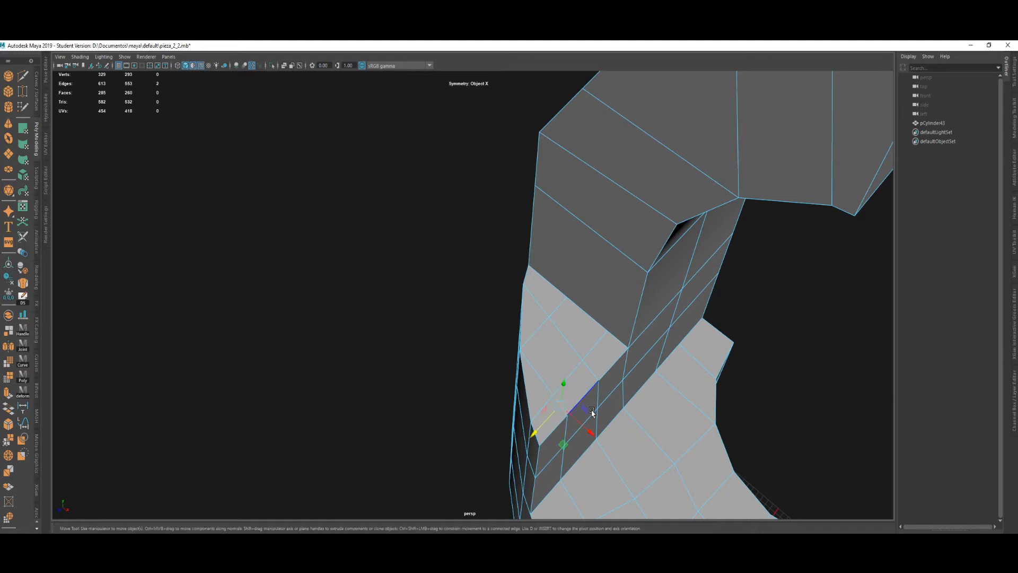
pyautogui.keyDown('shift'); pyautogui.moveTo(562, 402); pyautogui.dragTo(576, 441, button='right'); pyautogui.keyUp('shift')
pyautogui.click(553, 395)
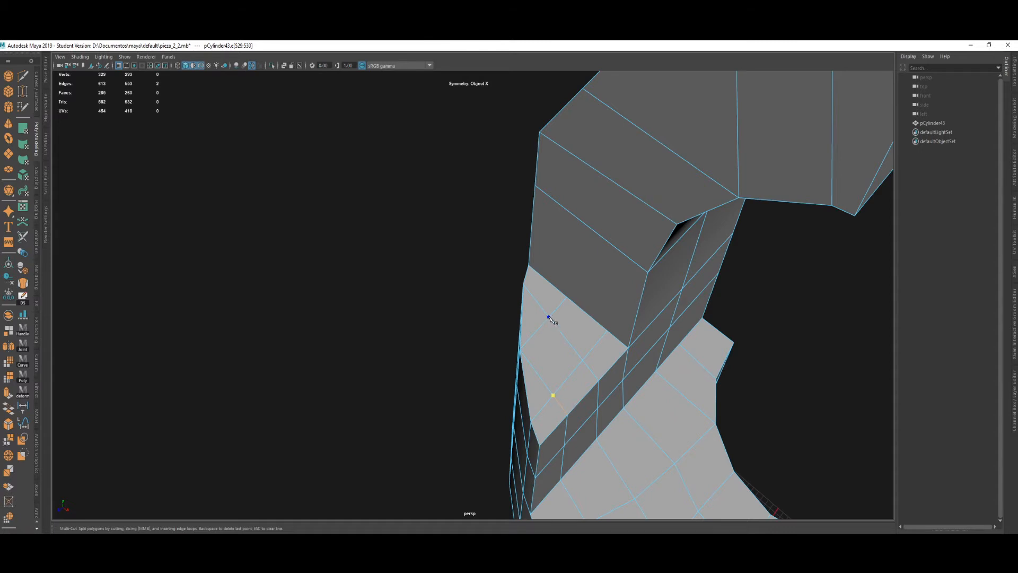
pyautogui.rightClick(562, 326)
# Delete the two surplus edges in the middle of the triangular ledge.
pyautogui.keyDown('alt'); pyautogui.moveTo(562, 326); pyautogui.dragTo(537, 366); pyautogui.keyUp('alt')
pyautogui.press('w')
pyautogui.click(537, 347)
pyautogui.keyDown('shift'); pyautogui.click(517, 324); pyautogui.keyUp('shift')
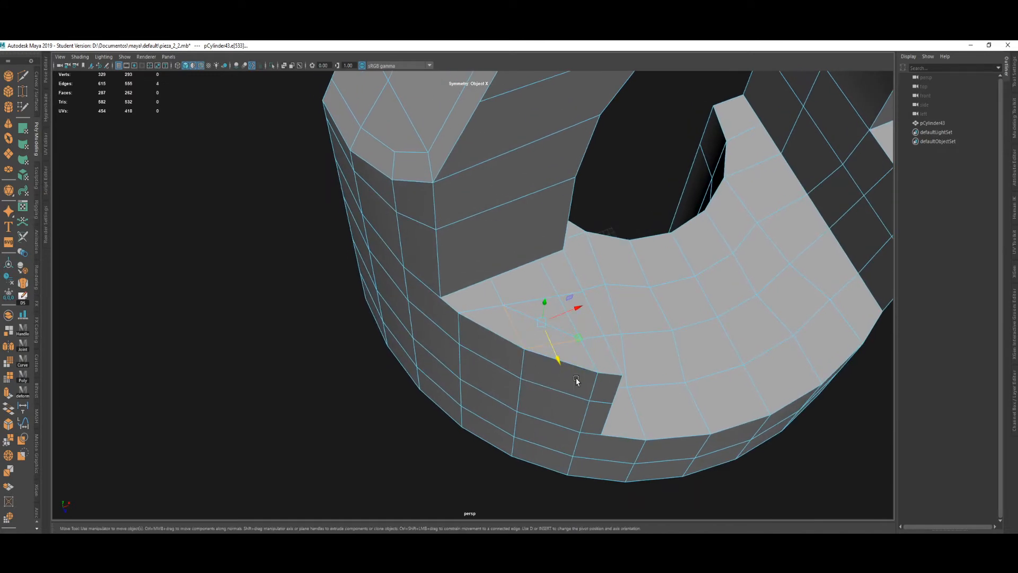
pyautogui.press('Delete')
# Cut a short edge from the middle vertex of the curved outer rim to the ledge's inner edge.
pyautogui.click(554, 354)
pyautogui.hotkey('ctrl', 'shift', 'x')
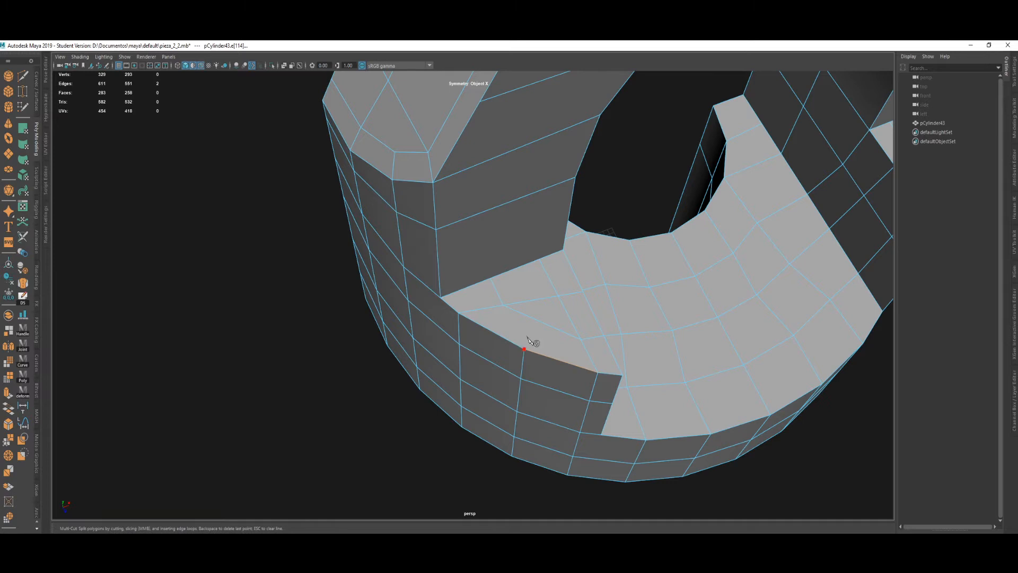
pyautogui.click(527, 340)
pyautogui.click(538, 321)
pyautogui.press('w')
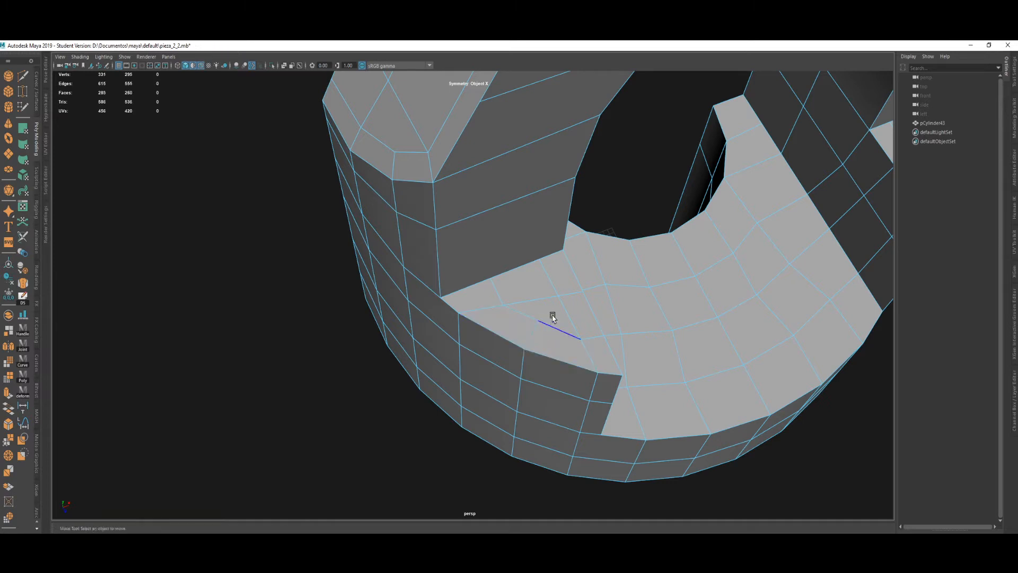
# Move the new inner vertex of the ledge within the ledge's plane to even out the surrounding faces.
pyautogui.press('F9')
pyautogui.click(536, 320)
pyautogui.keyDown('alt'); pyautogui.moveTo(540, 330); pyautogui.dragTo(495, 380); pyautogui.keyUp('alt')
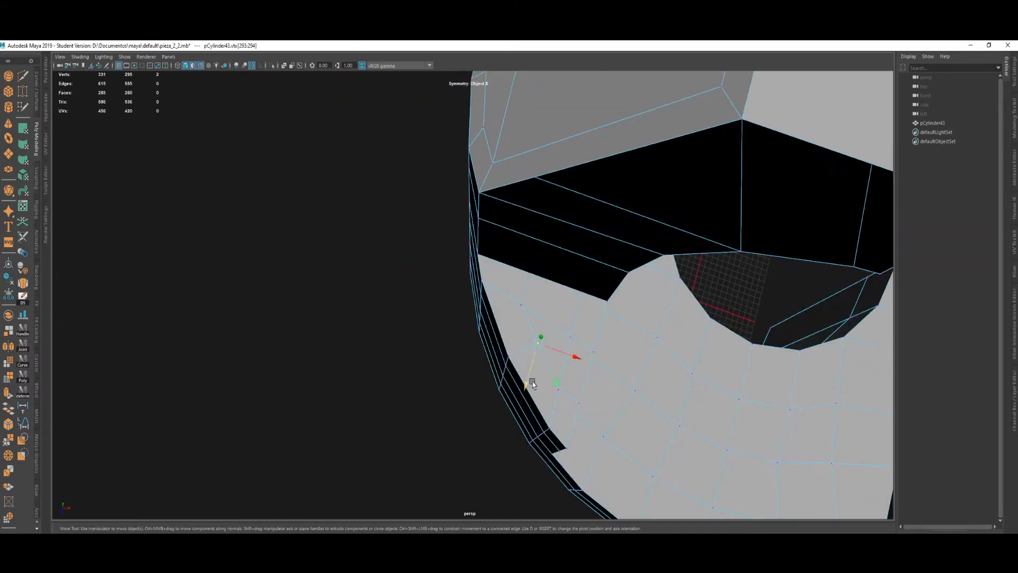
pyautogui.moveTo(554, 383); pyautogui.dragTo(547, 385, button='middle')
pyautogui.keyDown('alt'); pyautogui.moveTo(547, 385); pyautogui.dragTo(545, 312); pyautogui.keyUp('alt')
# Reposition the ledge vertices near the base of the arm's flat face to space the faces more evenly.
pyautogui.click(536, 308)
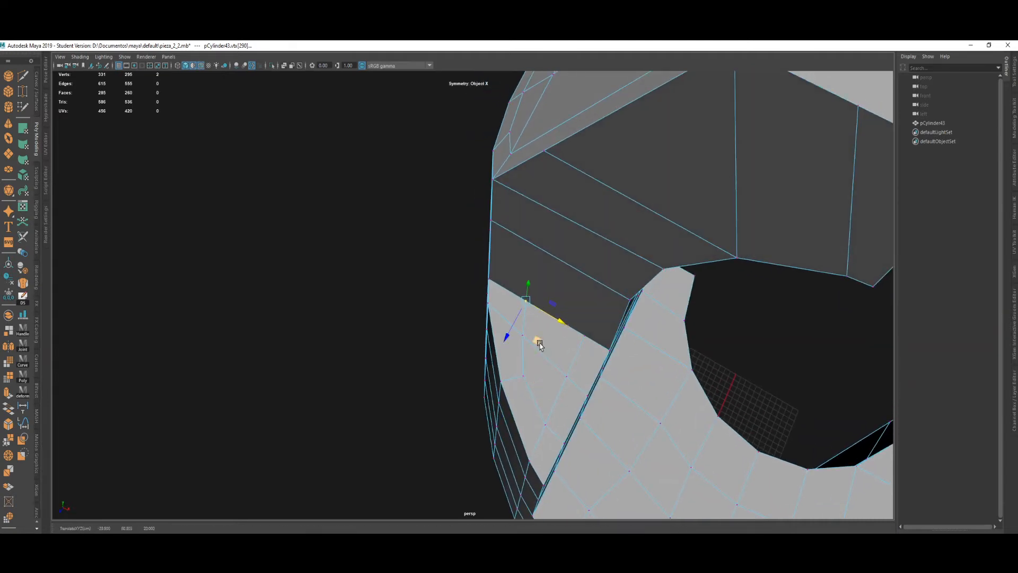
pyautogui.click(566, 376)
pyautogui.keyDown('alt'); pyautogui.moveTo(566, 377); pyautogui.dragTo(533, 418); pyautogui.keyUp('alt')
pyautogui.moveTo(544, 454); pyautogui.dragTo(552, 444)
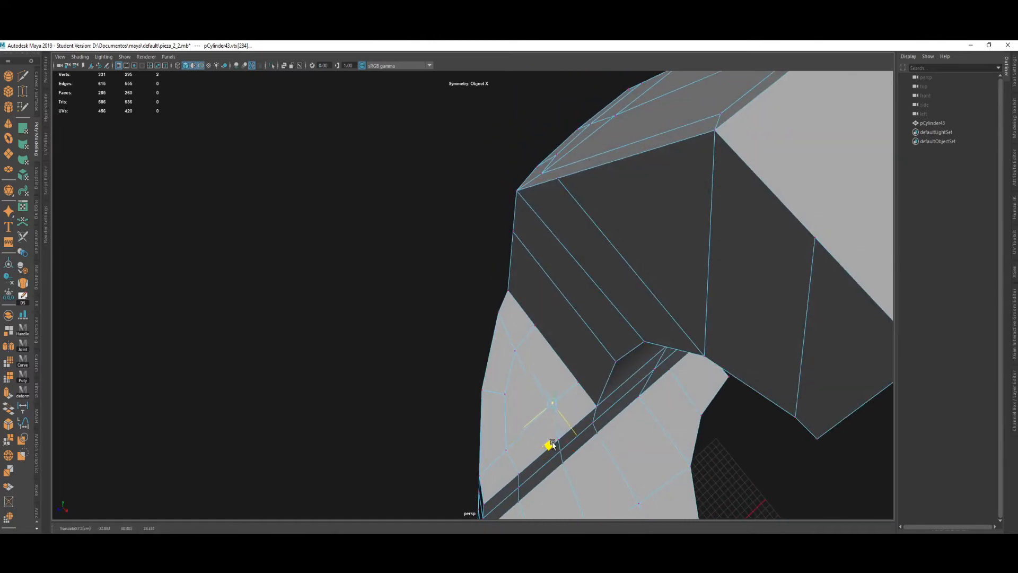
pyautogui.click(520, 355)
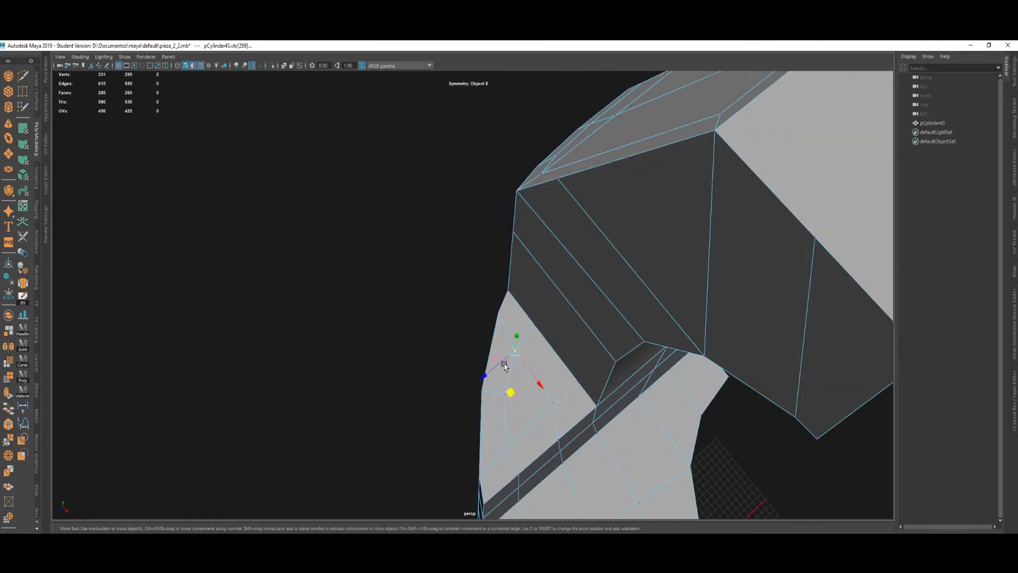
pyautogui.moveTo(504, 365); pyautogui.dragTo(504, 366)
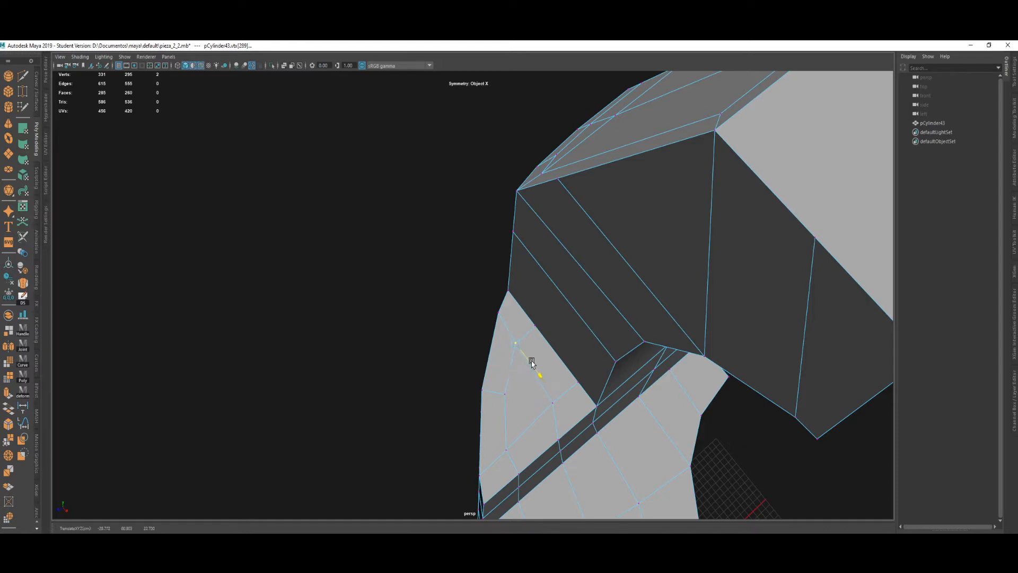
pyautogui.keyDown('alt'); pyautogui.moveTo(533, 366); pyautogui.dragTo(565, 270); pyautogui.keyUp('alt')
# Scale the vertical column of vertices on the wall below the ledge along the Z axis.
pyautogui.keyDown('shift'); pyautogui.doubleClick(563, 432); pyautogui.keyUp('shift')
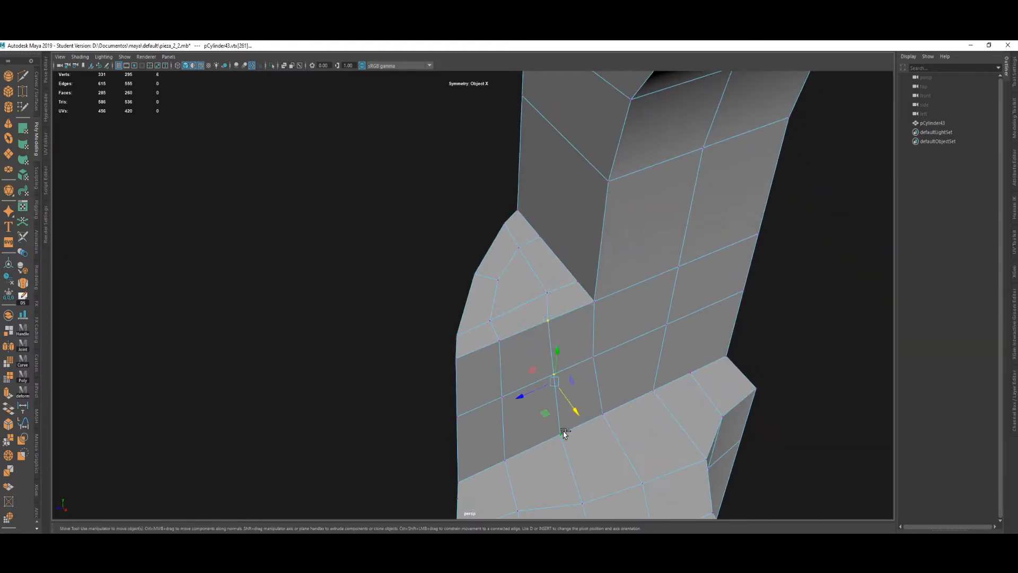
pyautogui.press('e')
pyautogui.press('r')
pyautogui.moveTo(523, 396); pyautogui.dragTo(586, 382)
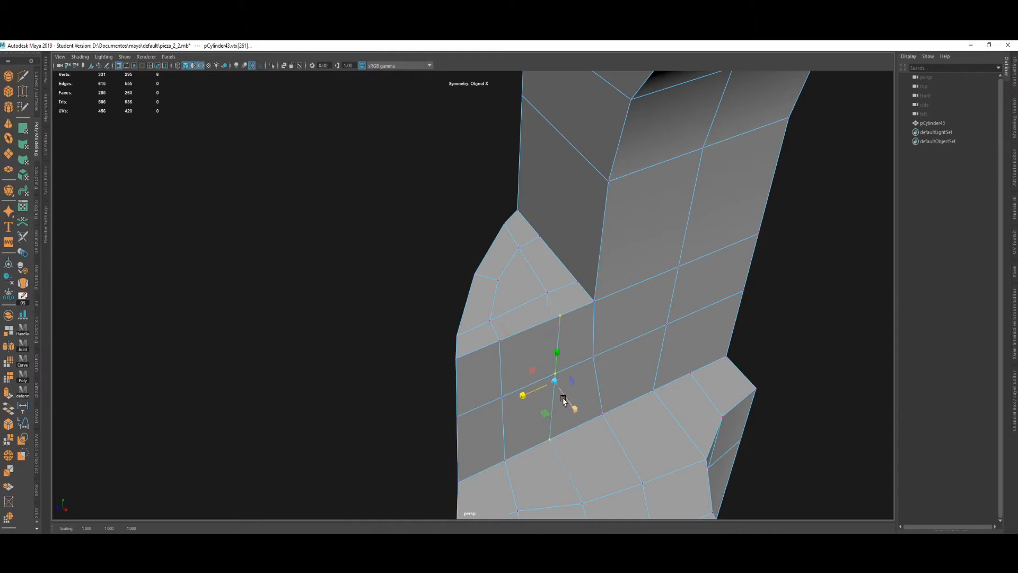
pyautogui.press('w')
pyautogui.moveTo(520, 396); pyautogui.dragTo(527, 364)
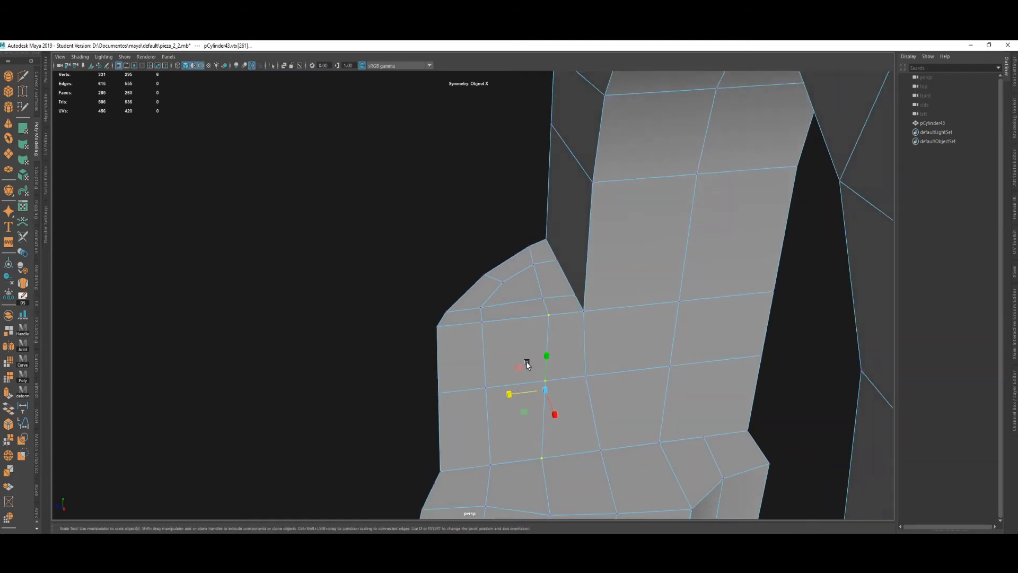
# Rotate the column of wall vertices below the ledge slightly and shift it along the Z axis.
pyautogui.press('w')
pyautogui.press('e')
pyautogui.press('r')
pyautogui.press('w')
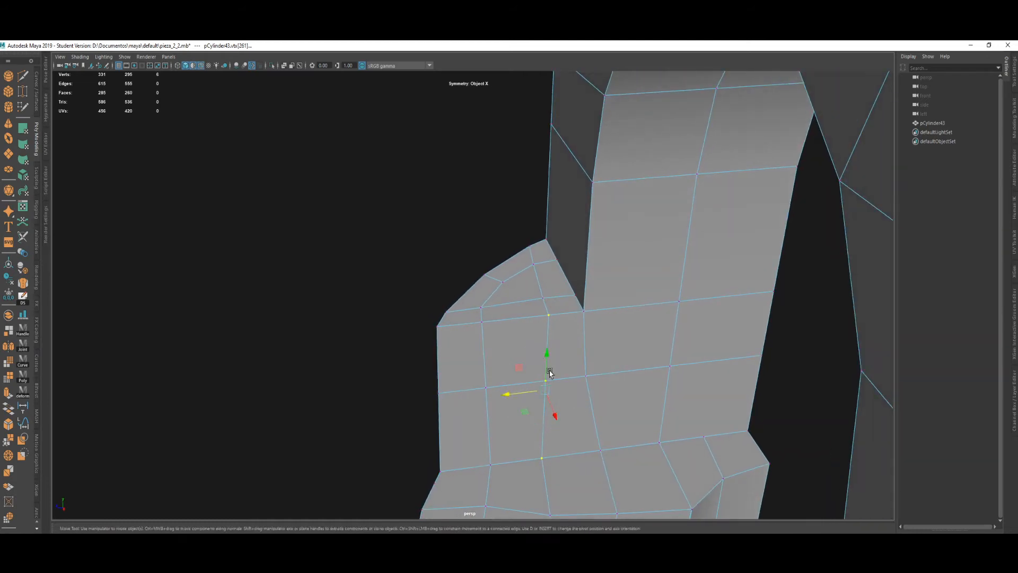
pyautogui.press('e')
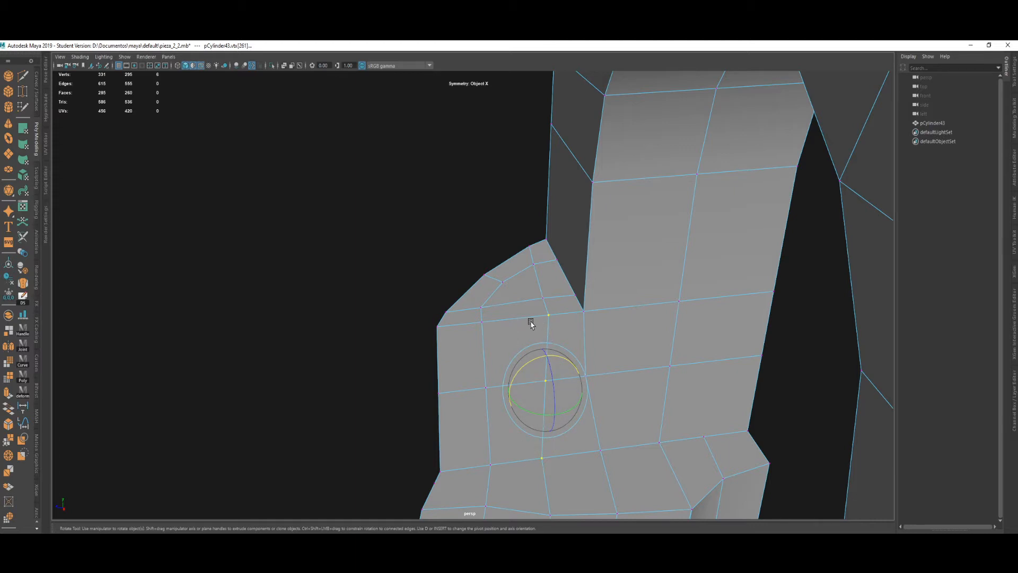
pyautogui.moveTo(523, 364)
pyautogui.mouseDown()
pyautogui.moveTo(507, 384)
pyautogui.moveTo(550, 358)
pyautogui.moveTo(529, 364)
pyautogui.moveTo(530, 374)
pyautogui.mouseUp()
pyautogui.press('w')
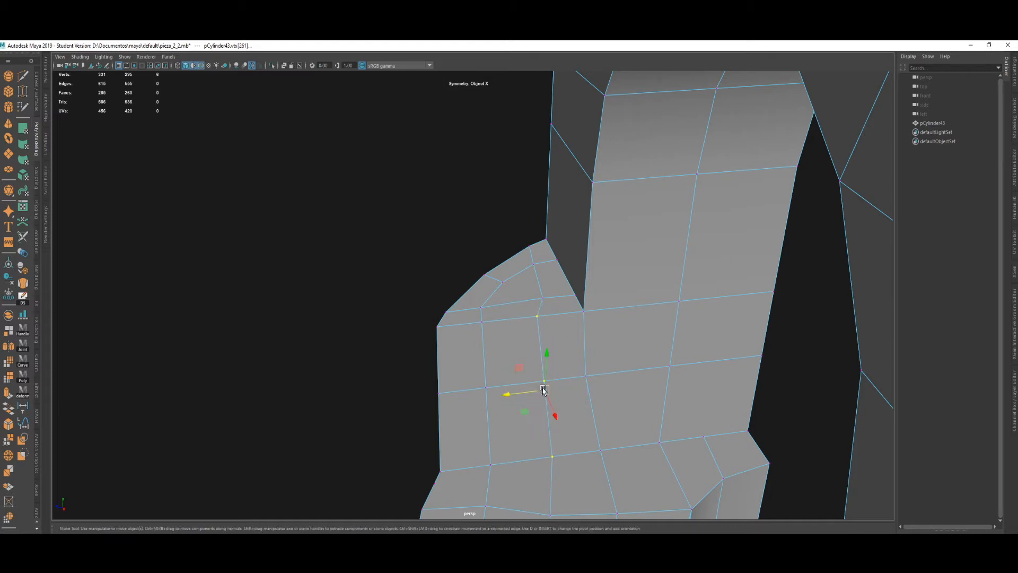
pyautogui.moveTo(527, 393); pyautogui.dragTo(520, 391)
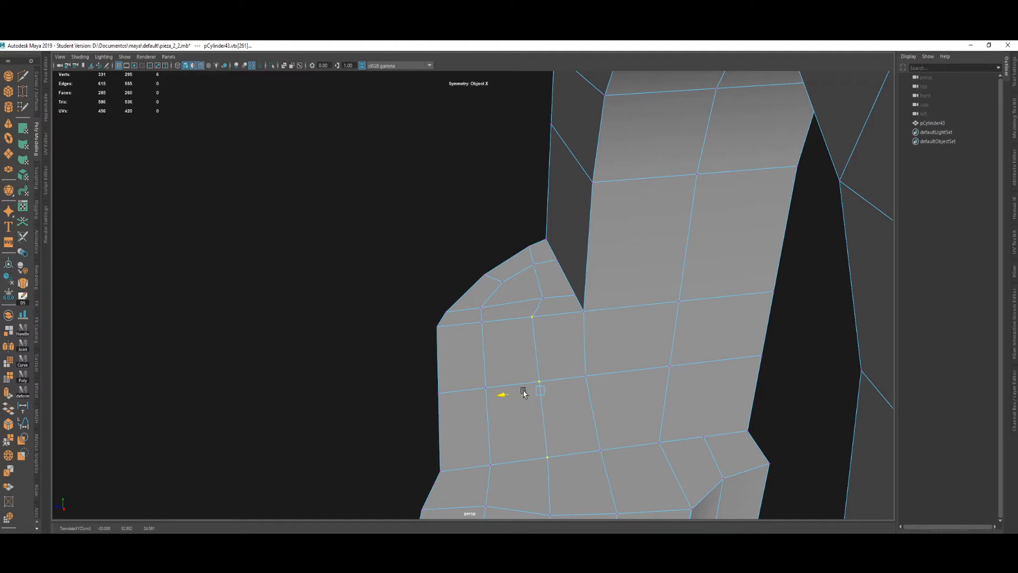
# Slide the ledge vertex at the base of the arm's flat face along X to line up with its neighbour.
pyautogui.click(541, 297)
pyautogui.keyDown('alt'); pyautogui.moveTo(528, 301); pyautogui.dragTo(563, 358); pyautogui.keyUp('alt')
pyautogui.click(550, 282)
pyautogui.moveTo(566, 287); pyautogui.dragTo(562, 286)
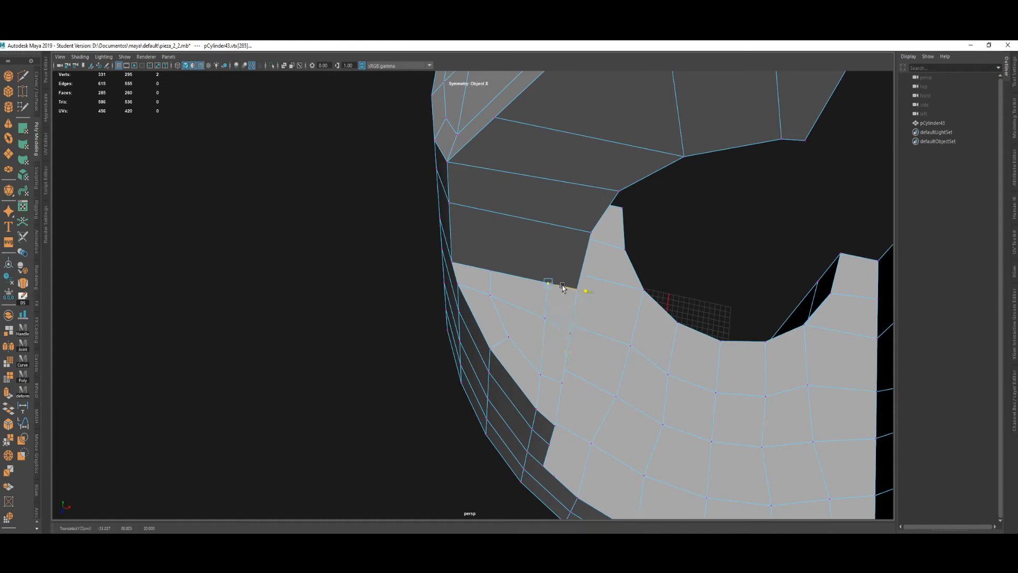
pyautogui.click(488, 273)
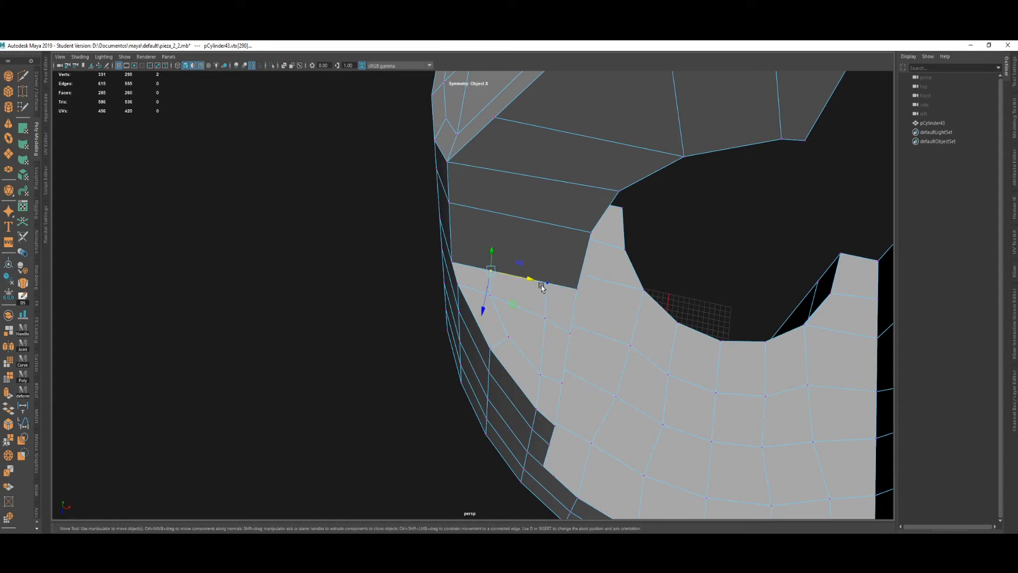
pyautogui.click(550, 282)
pyautogui.keyDown('alt'); pyautogui.moveTo(550, 284); pyautogui.dragTo(526, 338); pyautogui.keyUp('alt')
# Connect the crosswise edges of both arms with two parallel lengthwise edge lines along their flat faces.
pyautogui.click(585, 316)
pyautogui.keyDown('alt'); pyautogui.moveTo(557, 228); pyautogui.dragTo(582, 330, button='middle'); pyautogui.keyUp('alt')
pyautogui.click(646, 203)
pyautogui.press('q')
pyautogui.keyDown('alt'); pyautogui.moveTo(590, 363); pyautogui.dragTo(577, 415); pyautogui.keyUp('alt')
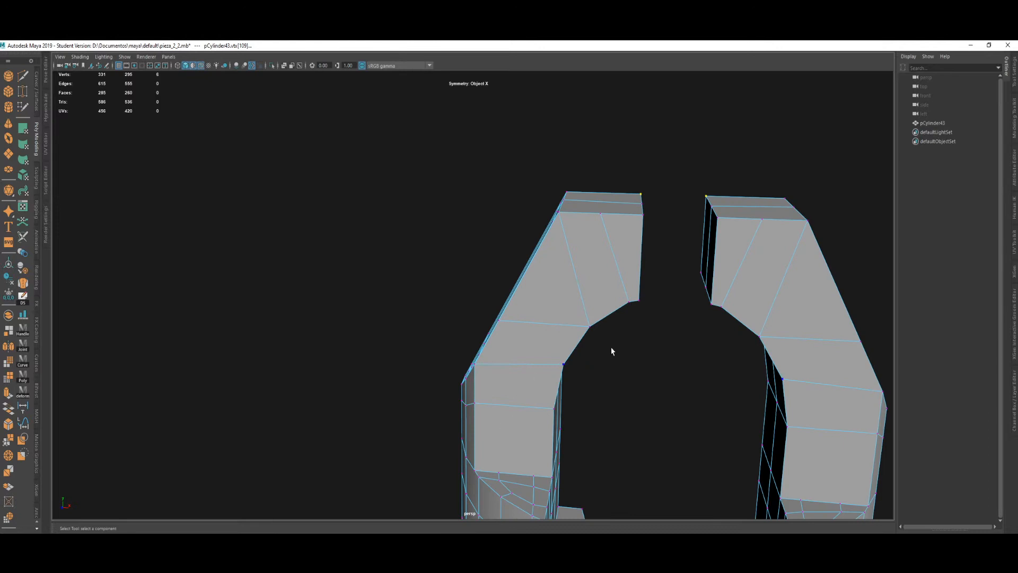
pyautogui.keyDown('alt'); pyautogui.moveTo(611, 351); pyautogui.dragTo(685, 352); pyautogui.keyUp('alt')
pyautogui.moveTo(648, 285)
pyautogui.keyDown('alt'); pyautogui.mouseDown()
pyautogui.moveTo(650, 265)
pyautogui.moveTo(668, 264)
pyautogui.moveTo(604, 270)
pyautogui.moveTo(523, 371)
pyautogui.moveTo(531, 438)
pyautogui.moveTo(568, 444)
pyautogui.mouseUp(); pyautogui.keyUp('alt')
pyautogui.click(666, 237)
pyautogui.keyDown('shift'); pyautogui.moveTo(408, 354); pyautogui.dragTo(408, 411, button='right'); pyautogui.keyUp('shift')
pyautogui.keyDown('shift'); pyautogui.moveTo(411, 488); pyautogui.dragTo(403, 513, button='right'); pyautogui.keyUp('shift')
pyautogui.keyDown('alt'); pyautogui.moveTo(326, 391); pyautogui.dragTo(330, 391); pyautogui.keyUp('alt')
pyautogui.press('q')
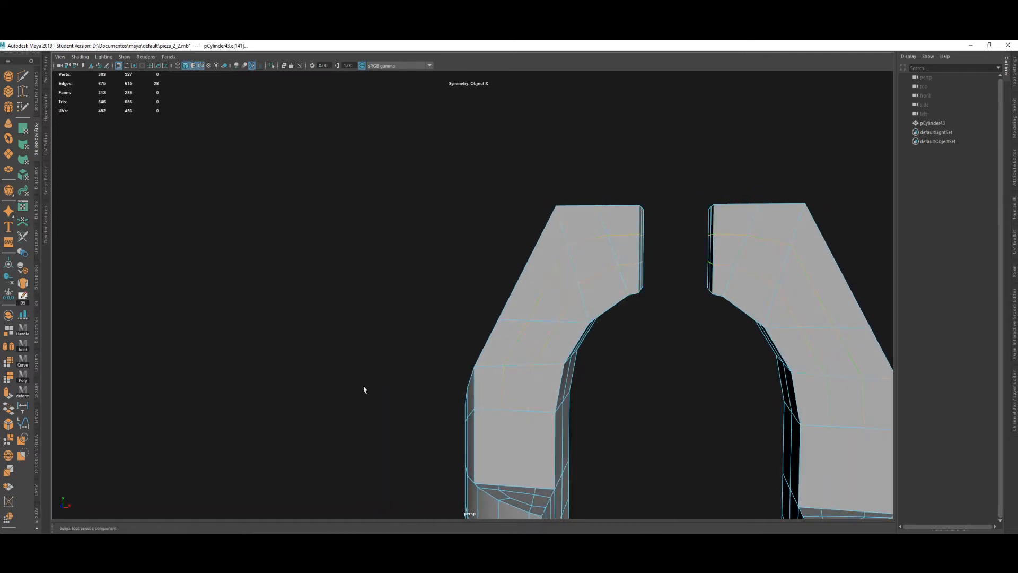
# Cut edges extending both lengthwise lines down the arm's flat face to the ledge vertices.
pyautogui.keyDown('alt'); pyautogui.moveTo(363, 389); pyautogui.dragTo(342, 326, button='middle'); pyautogui.keyUp('alt')
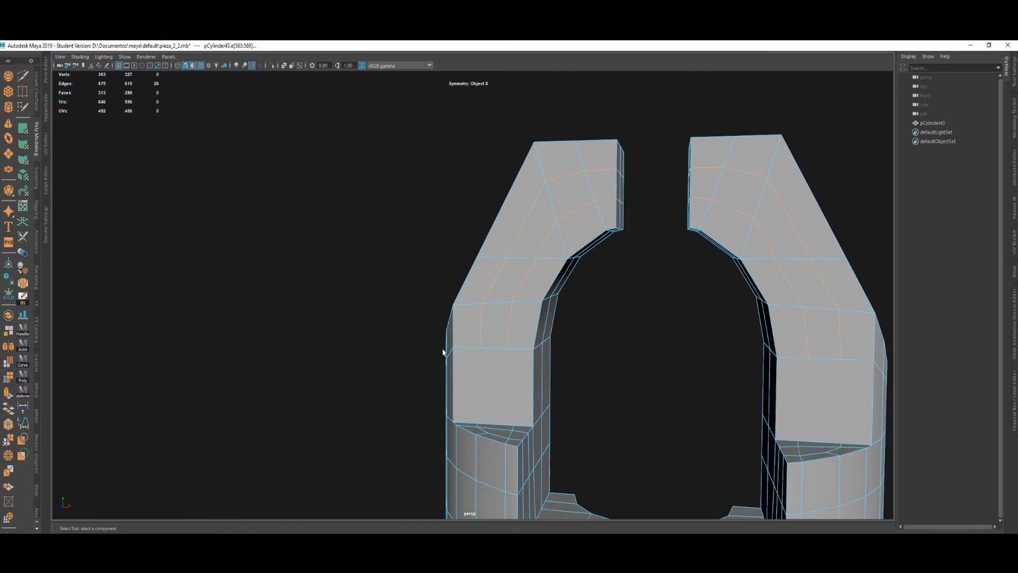
pyautogui.click(508, 349)
pyautogui.keyDown('shift'); pyautogui.moveTo(674, 383); pyautogui.dragTo(626, 395, button='right'); pyautogui.keyUp('shift')
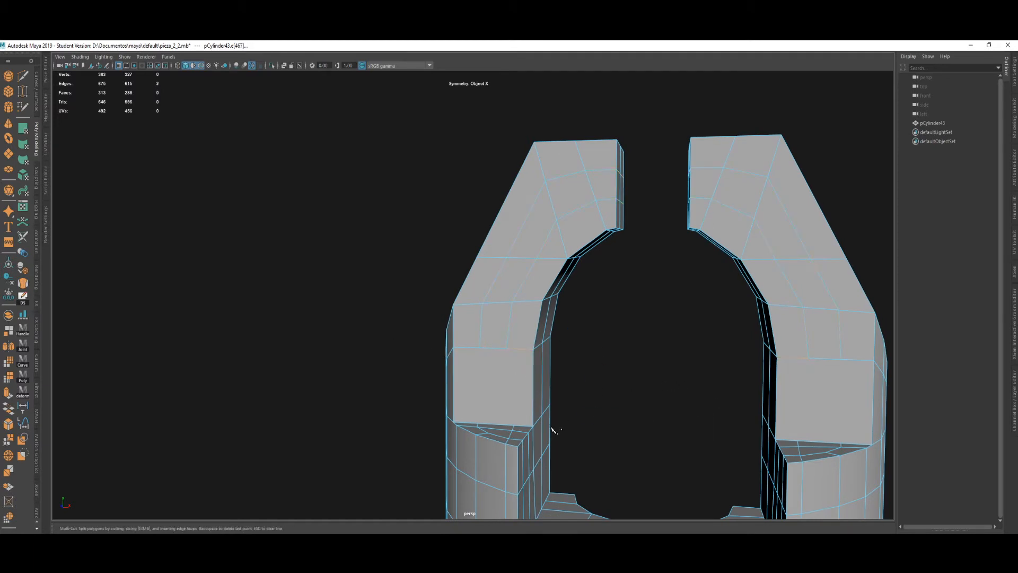
pyautogui.click(512, 413)
pyautogui.press('Return')
pyautogui.click(480, 348)
pyautogui.press('w')
# Merge the two adjacent inner vertices at the bend of the arm's flat face.
pyautogui.keyDown('alt'); pyautogui.moveTo(550, 337); pyautogui.dragTo(534, 384, button='middle'); pyautogui.keyUp('alt')
pyautogui.keyDown('alt'); pyautogui.moveTo(535, 385); pyautogui.dragTo(559, 412); pyautogui.keyUp('alt')
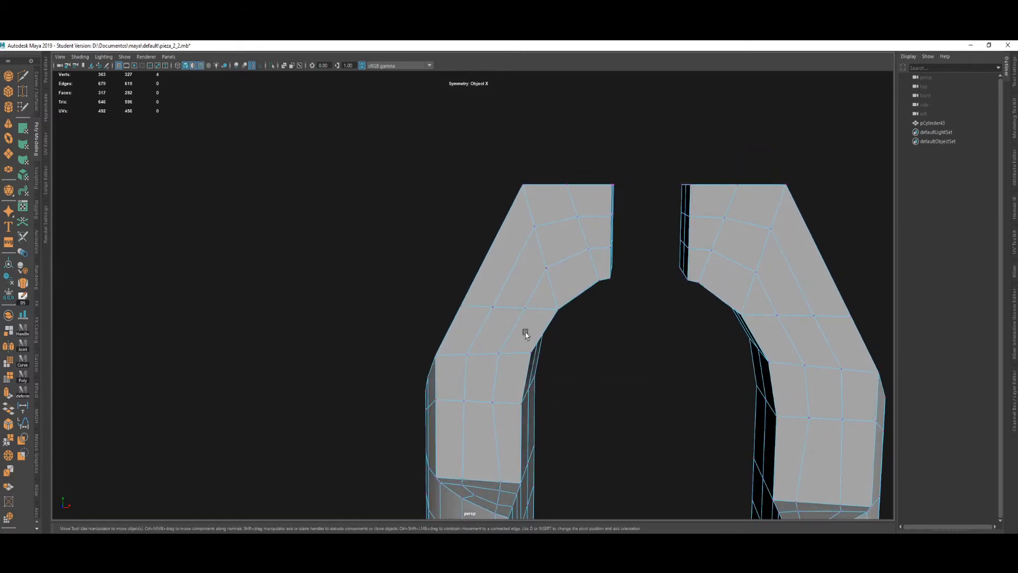
pyautogui.click(525, 311)
pyautogui.keyDown('shift'); pyautogui.click(546, 269); pyautogui.keyUp('shift')
pyautogui.keyDown('alt'); pyautogui.moveTo(540, 327); pyautogui.dragTo(541, 341); pyautogui.keyUp('alt')
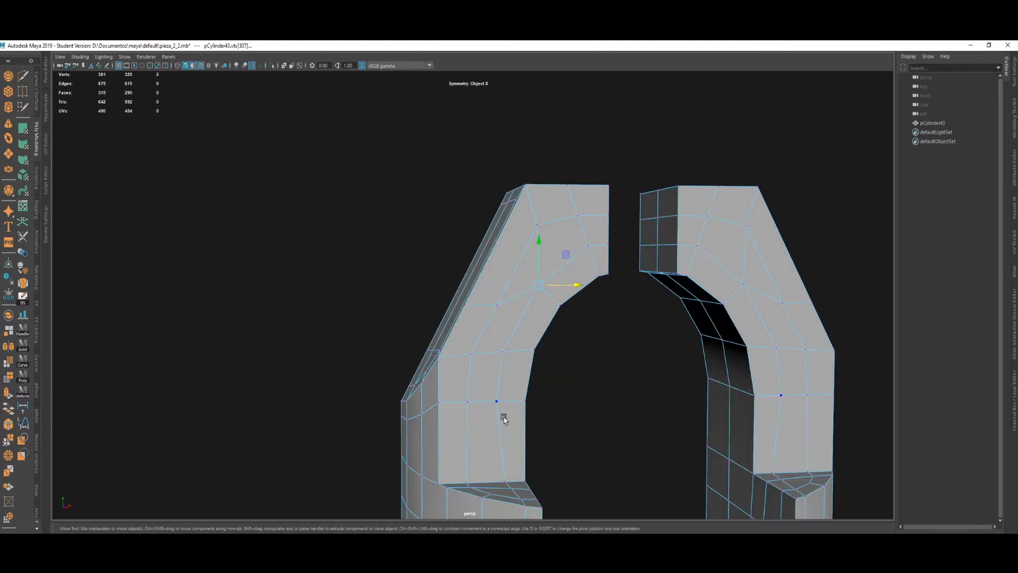
# Slide the pair of vertices on the wall beside the ledge along the Z axis.
pyautogui.moveTo(503, 470)
pyautogui.keyDown('alt'); pyautogui.mouseDown()
pyautogui.moveTo(495, 480)
pyautogui.moveTo(526, 462)
pyautogui.moveTo(526, 482)
pyautogui.moveTo(512, 479)
pyautogui.mouseUp(); pyautogui.keyUp('alt')
pyautogui.click(502, 469)
pyautogui.click(503, 476)
pyautogui.click(586, 378)
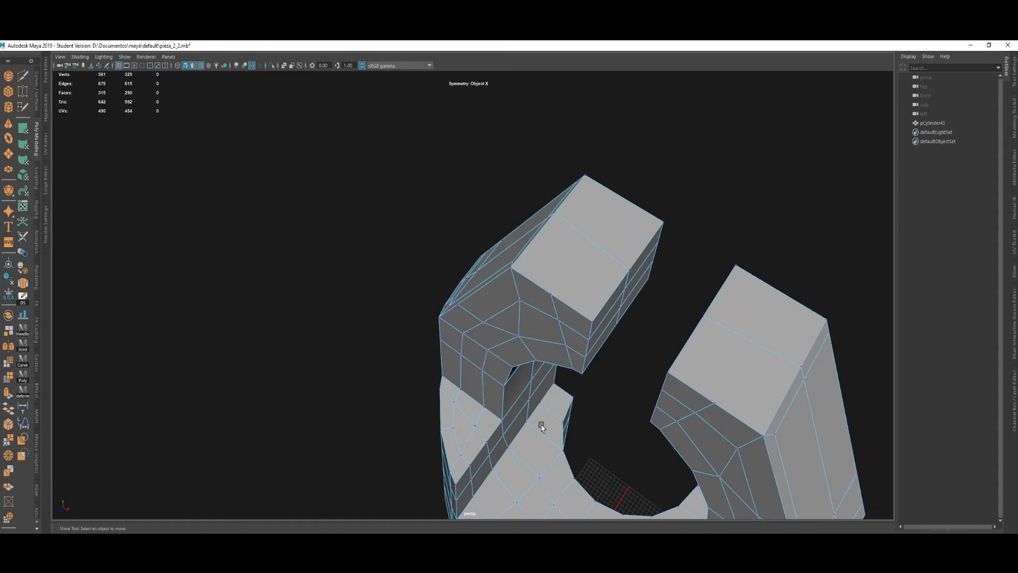
pyautogui.click(488, 442)
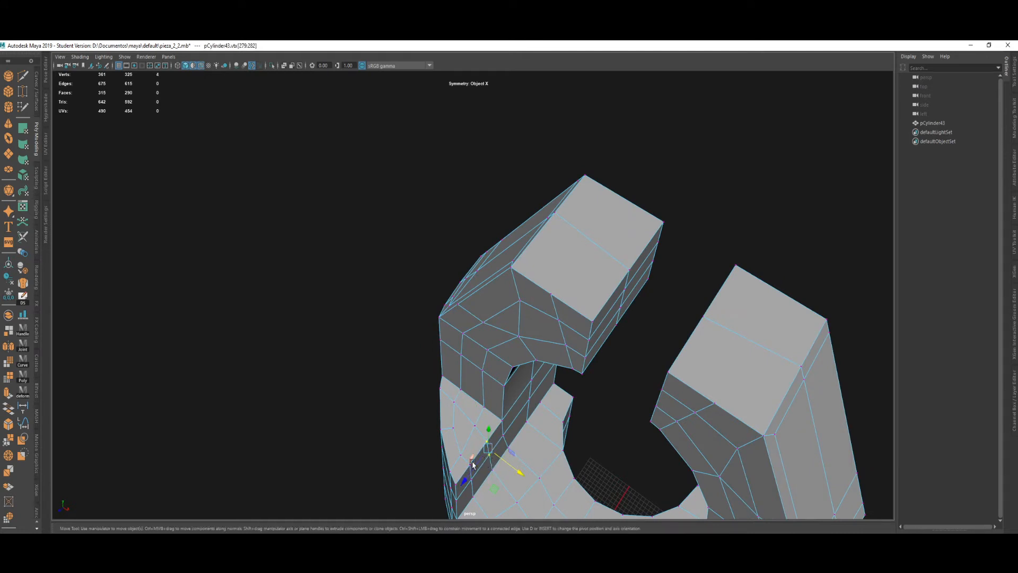
pyautogui.moveTo(478, 462); pyautogui.dragTo(568, 404)
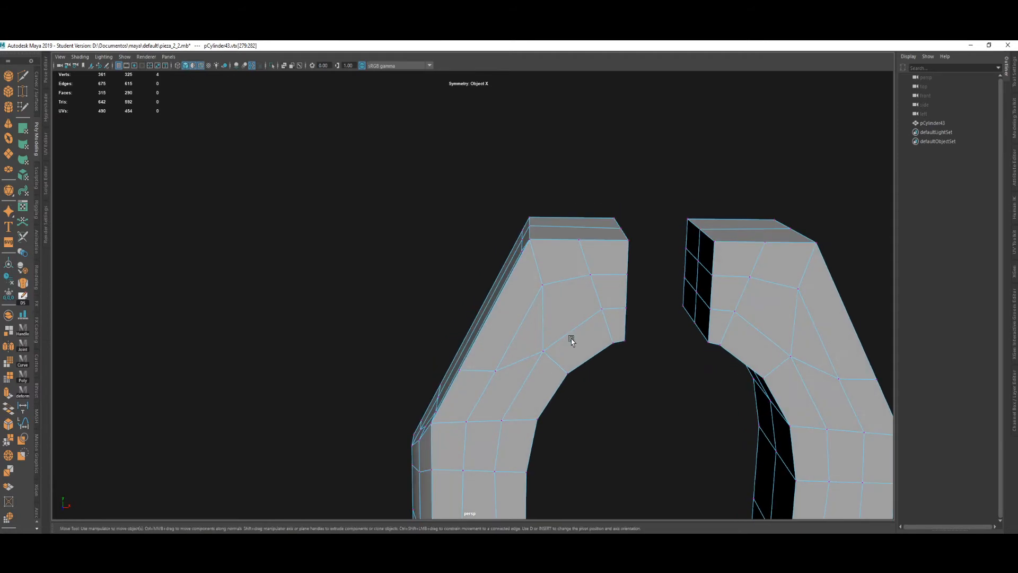
# Cut an edge across the slanted outer side of the arm from the flat face's border vertex to the far edge.
pyautogui.keyDown('alt'); pyautogui.moveTo(572, 340); pyautogui.dragTo(614, 334); pyautogui.keyUp('alt')
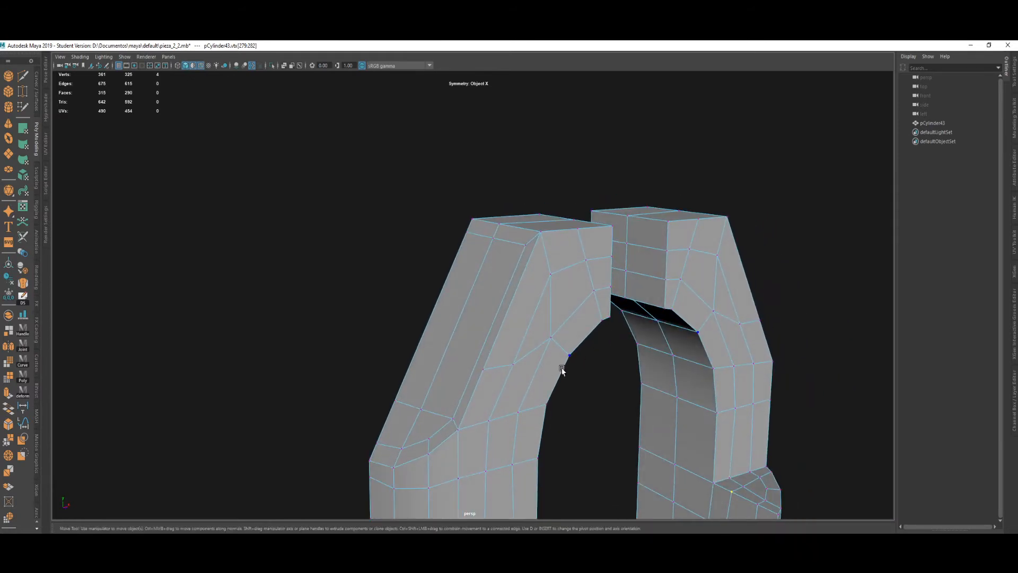
pyautogui.click(482, 372)
pyautogui.keyDown('shift'); pyautogui.moveTo(552, 439); pyautogui.dragTo(599, 459, button='right'); pyautogui.keyUp('shift')
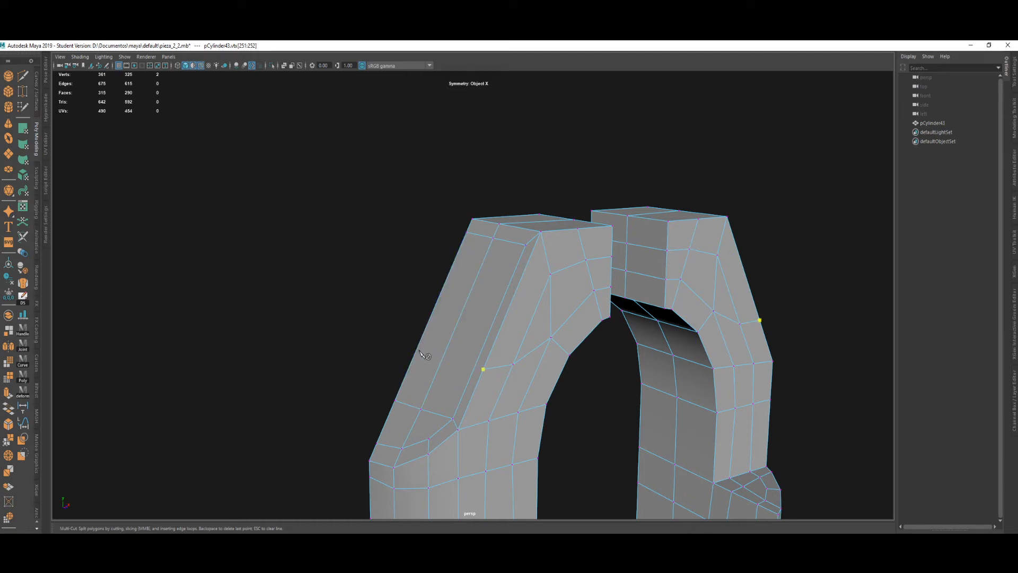
pyautogui.keyDown('shift'); pyautogui.moveTo(421, 346); pyautogui.dragTo(423, 357); pyautogui.keyUp('shift')
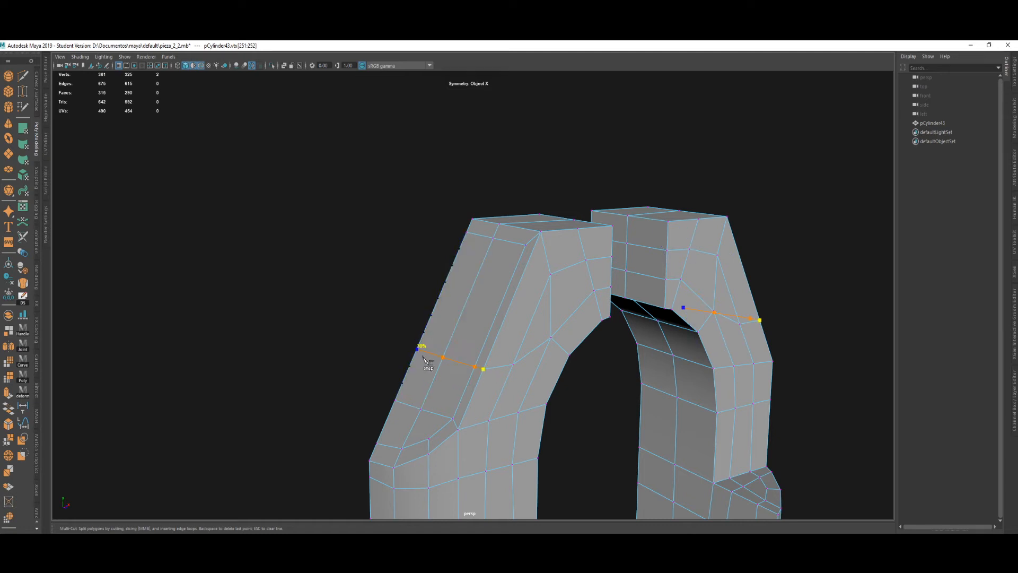
pyautogui.rightClick(468, 323)
# Cut a second edge from 50% of the slanted side's upper edge segment across to the flat face's diagonal edge.
pyautogui.keyDown('shift'); pyautogui.click(442, 295); pyautogui.keyUp('shift')
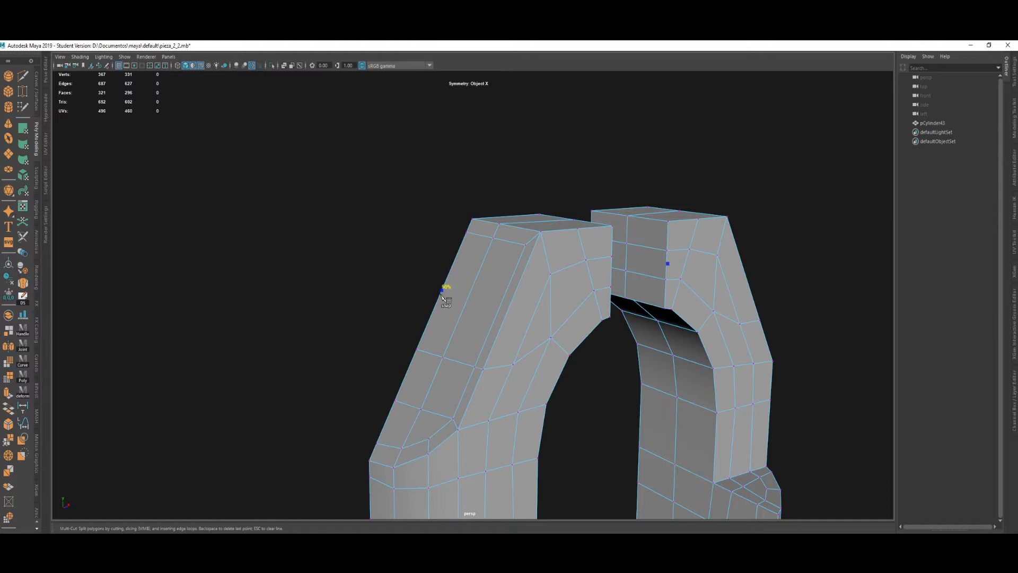
pyautogui.keyDown('shift'); pyautogui.click(533, 323); pyautogui.keyUp('shift')
pyautogui.keyDown('alt'); pyautogui.moveTo(552, 365); pyautogui.dragTo(590, 402); pyautogui.keyUp('alt')
pyautogui.rightClick(591, 402)
# Move the new vertex on the flat face's diagonal edge slightly up towards the arm's outer border.
pyautogui.keyDown('alt'); pyautogui.moveTo(457, 352); pyautogui.dragTo(524, 340); pyautogui.keyUp('alt')
pyautogui.scroll(-1, 486, 364)
pyautogui.click(528, 322)
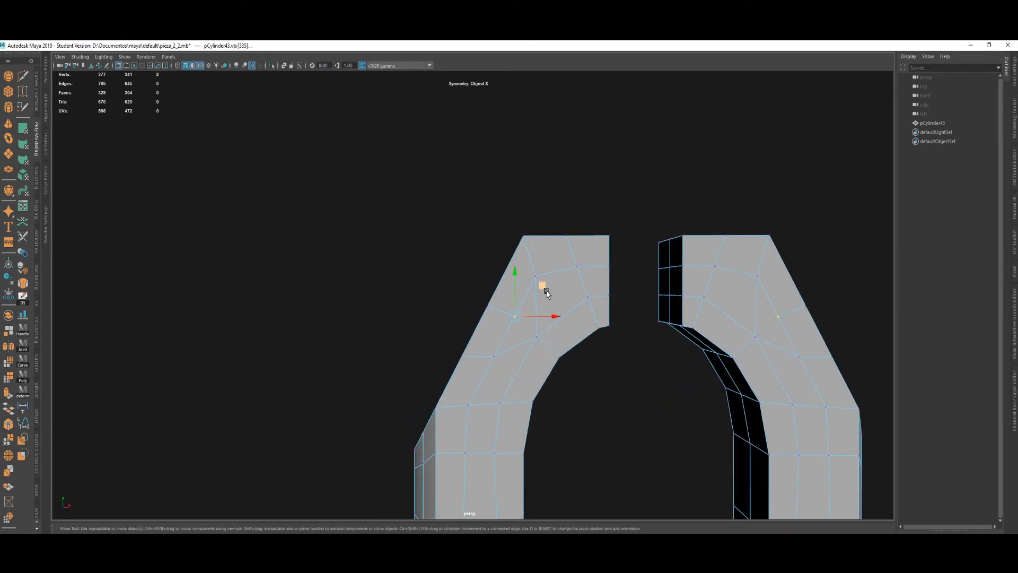
pyautogui.moveTo(545, 290); pyautogui.dragTo(537, 282)
pyautogui.click(534, 274)
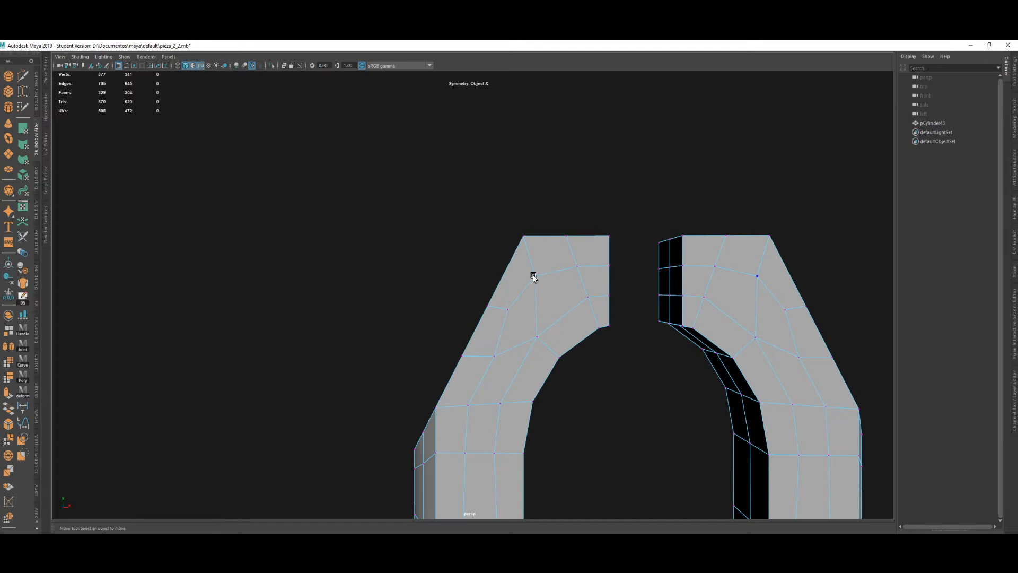
# Reposition the inner vertices along the diagonal edge of the arm's flat face to even out the surrounding quads.
pyautogui.click(577, 266)
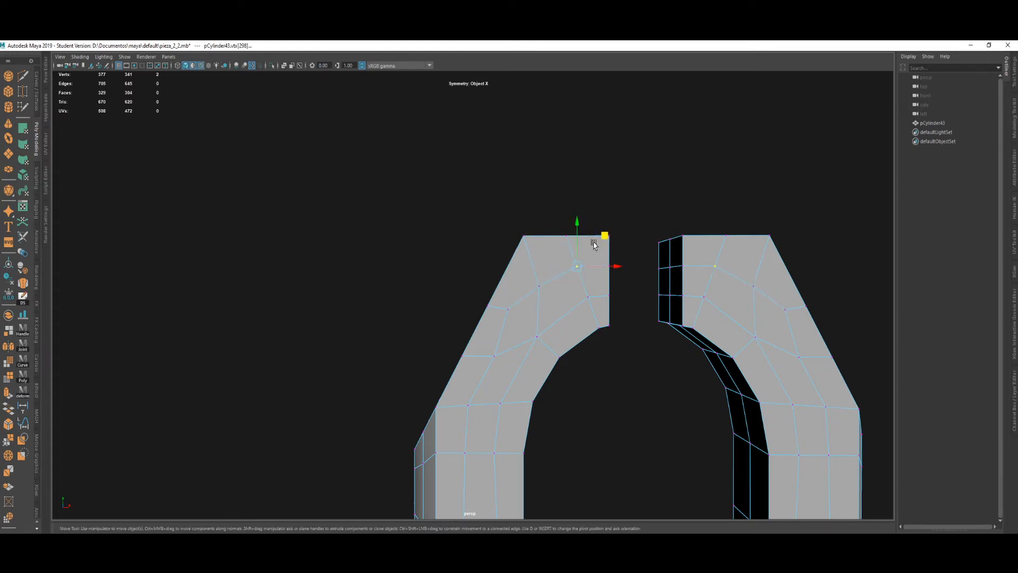
pyautogui.click(537, 285)
pyautogui.click(539, 259)
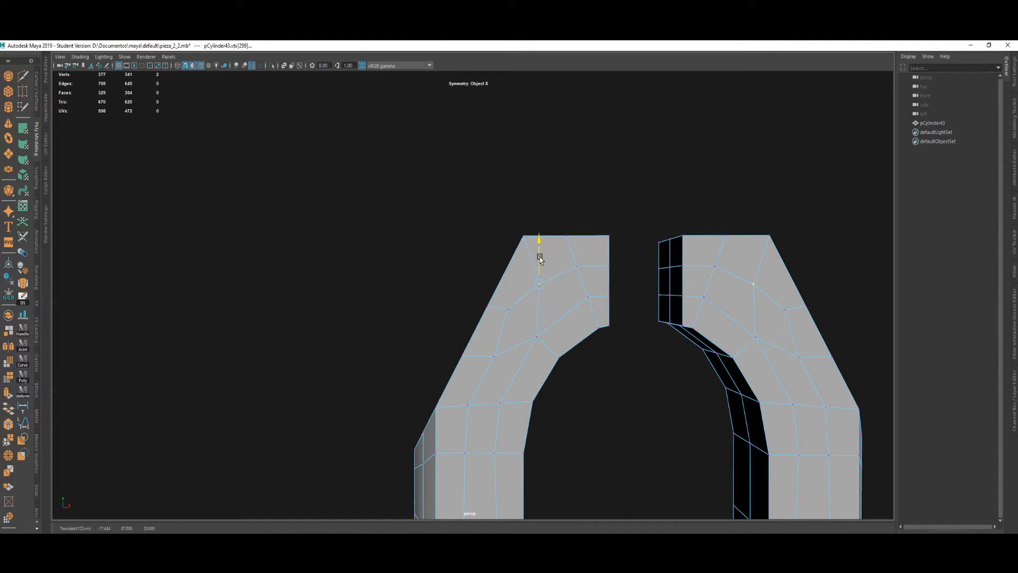
pyautogui.click(491, 359)
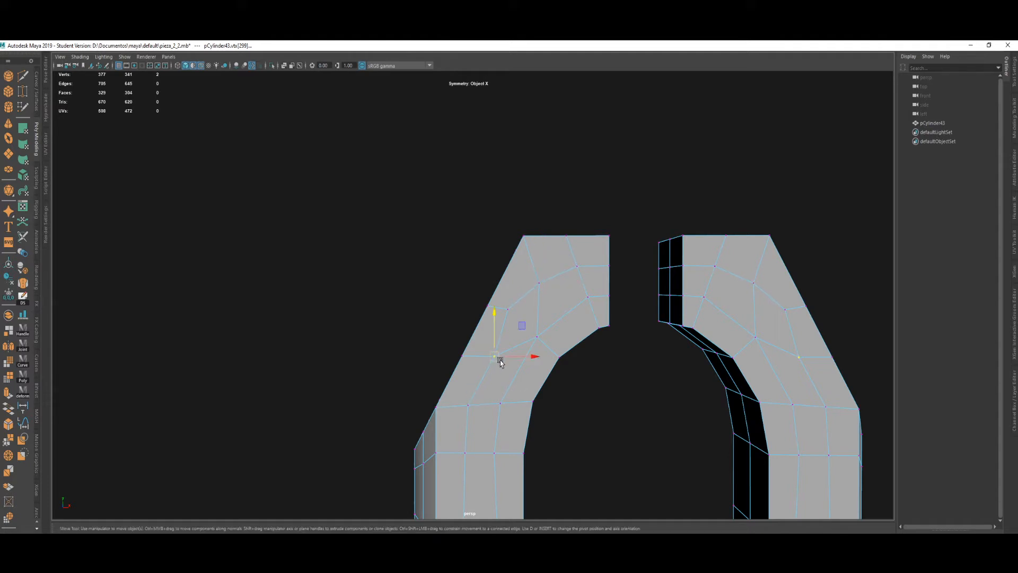
pyautogui.click(536, 283)
pyautogui.click(577, 265)
# Fine-tune the flat face's vertex beneath the arm's outer top corner along the Y axis.
pyautogui.keyDown('alt'); pyautogui.moveTo(638, 274); pyautogui.dragTo(603, 311); pyautogui.keyUp('alt')
pyautogui.click(636, 255)
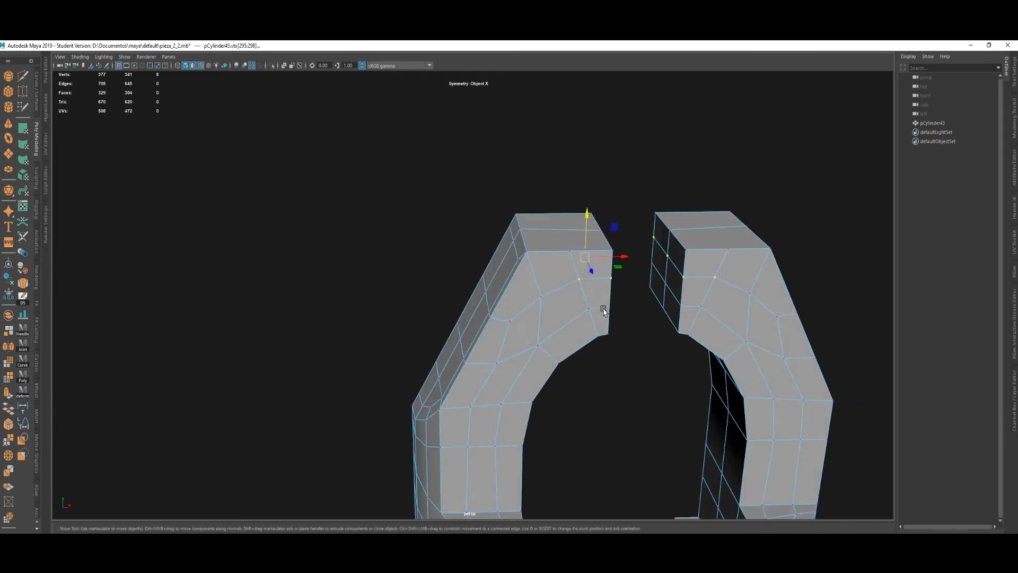
pyautogui.click(541, 296)
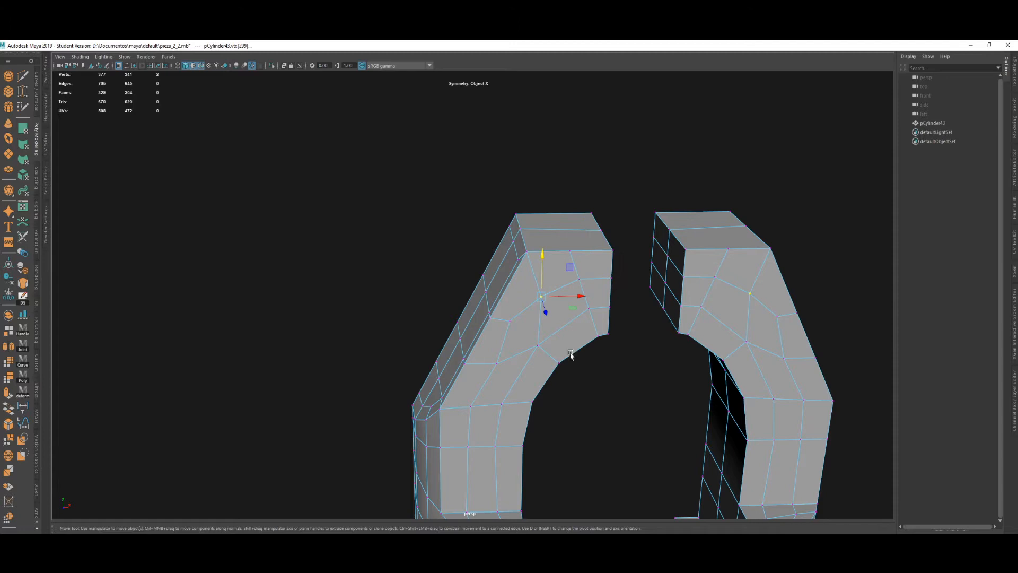
pyautogui.keyDown('alt'); pyautogui.moveTo(571, 355); pyautogui.dragTo(479, 348); pyautogui.keyUp('alt')
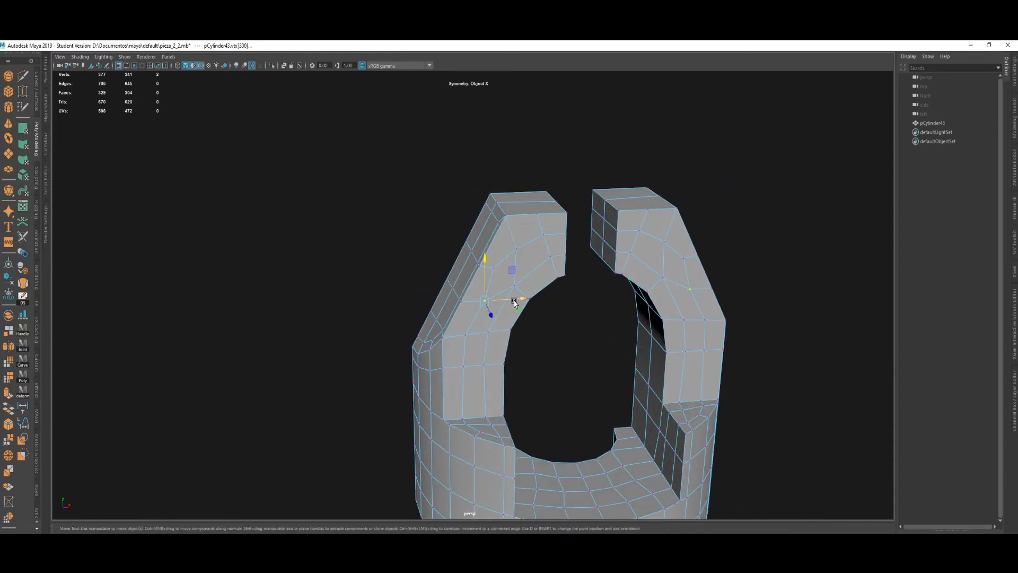
pyautogui.keyDown('ctrl'); pyautogui.keyDown('shift'); pyautogui.moveTo(514, 302); pyautogui.dragTo(533, 345); pyautogui.keyUp('shift'); pyautogui.keyUp('ctrl')
pyautogui.press('q')
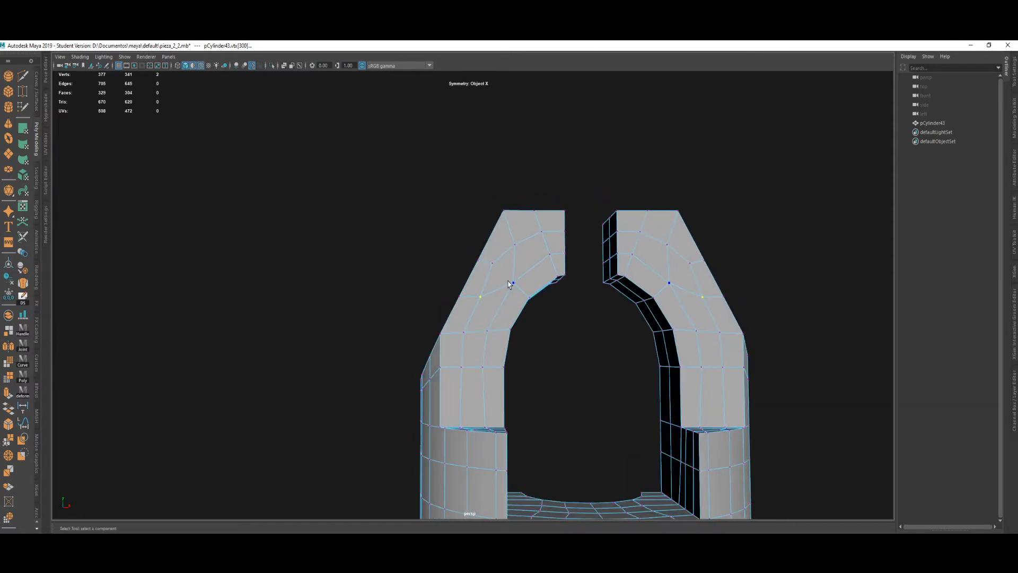
pyautogui.keyDown('alt'); pyautogui.moveTo(508, 283); pyautogui.dragTo(519, 261); pyautogui.keyUp('alt')
pyautogui.press('w')
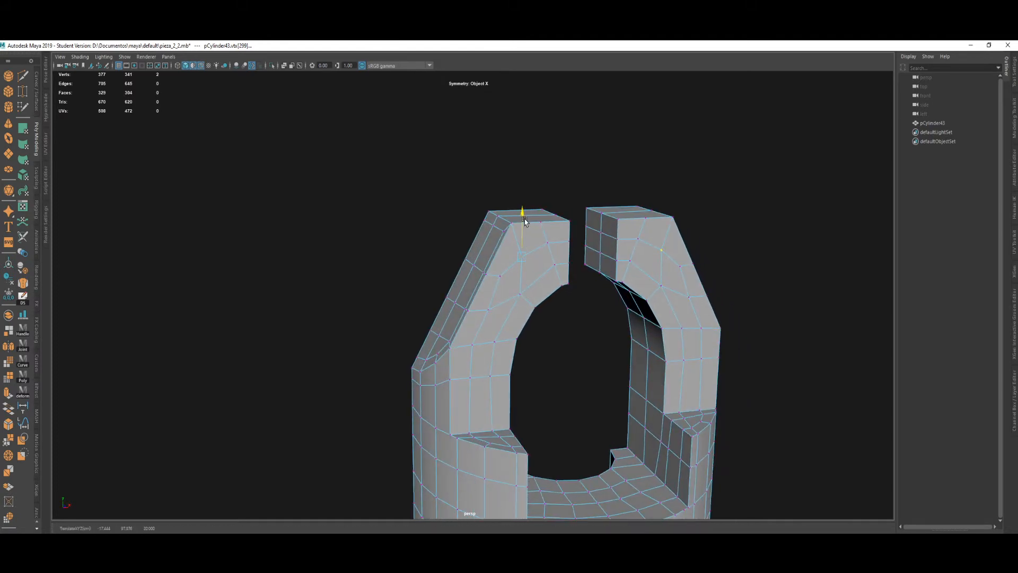
pyautogui.keyDown('alt'); pyautogui.moveTo(547, 295); pyautogui.dragTo(567, 330); pyautogui.keyUp('alt')
# Try scaling the faces of the arm's slanted outer side.
pyautogui.press('F11')
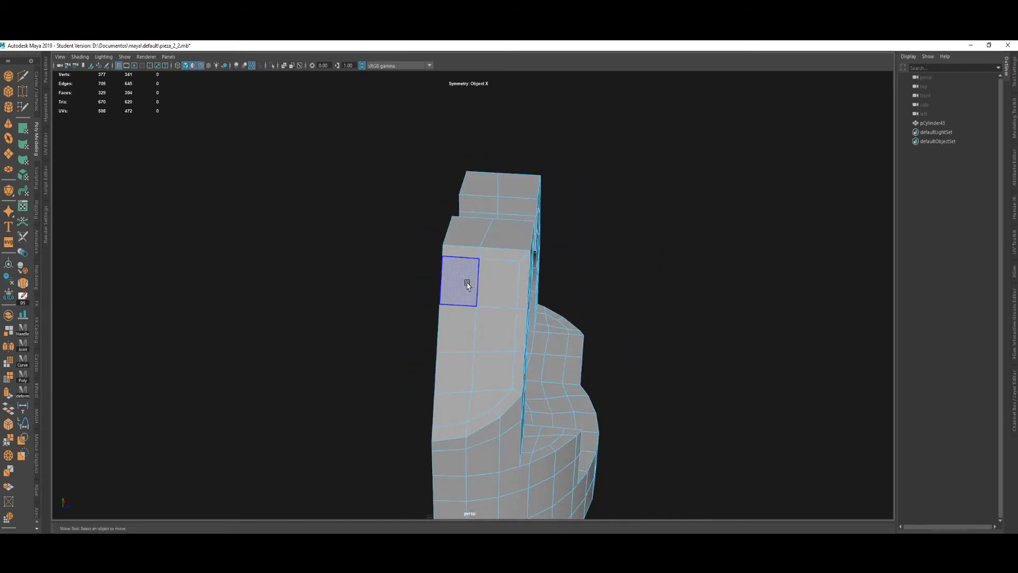
pyautogui.moveTo(471, 288)
pyautogui.mouseDown()
pyautogui.moveTo(477, 356)
pyautogui.moveTo(447, 368)
pyautogui.moveTo(451, 324)
pyautogui.mouseUp()
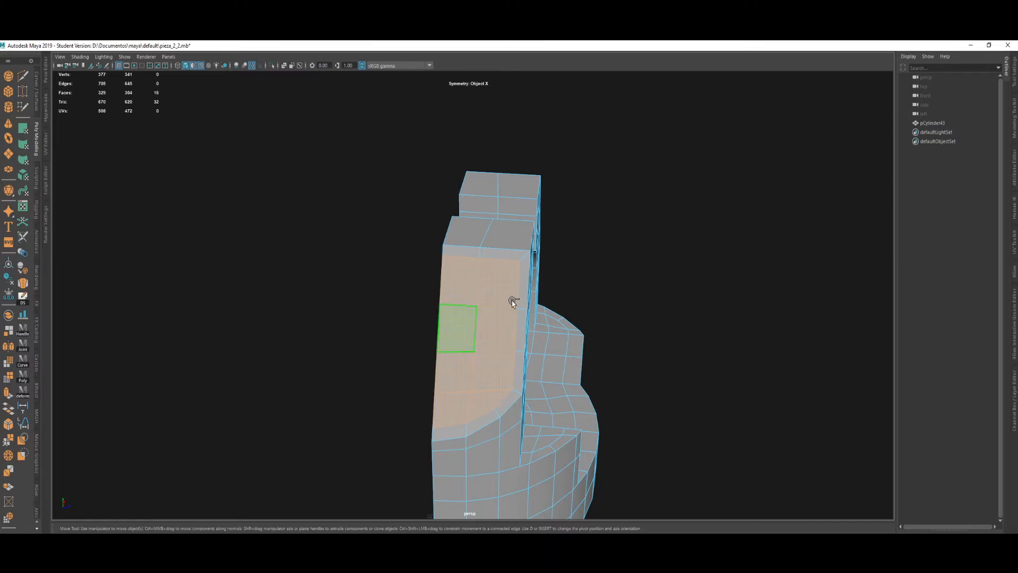
pyautogui.keyDown('alt'); pyautogui.moveTo(518, 337); pyautogui.dragTo(479, 256); pyautogui.keyUp('alt')
pyautogui.press('e')
pyautogui.press('r')
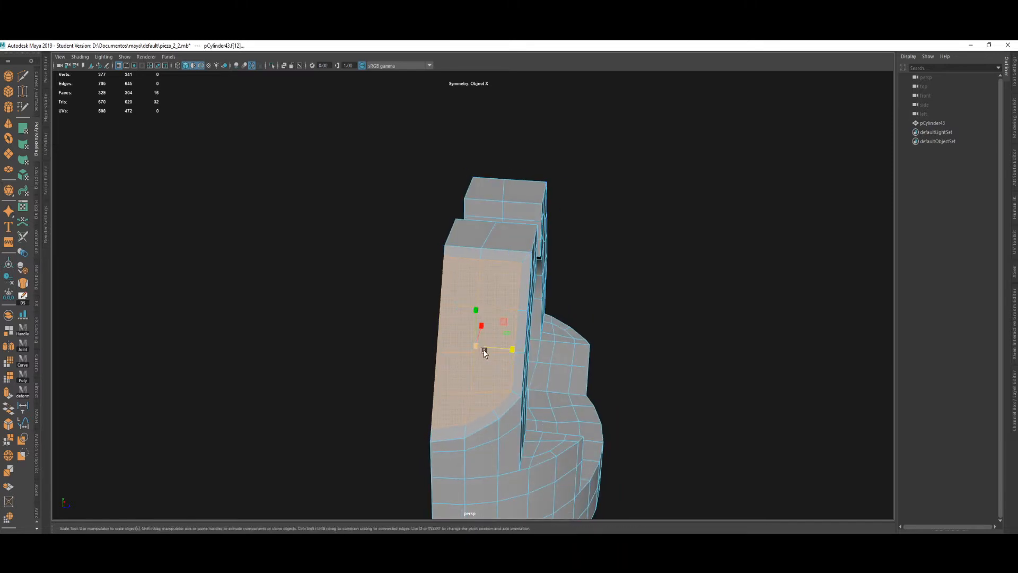
pyautogui.keyDown('alt'); pyautogui.moveTo(509, 324); pyautogui.dragTo(458, 370); pyautogui.keyUp('alt')
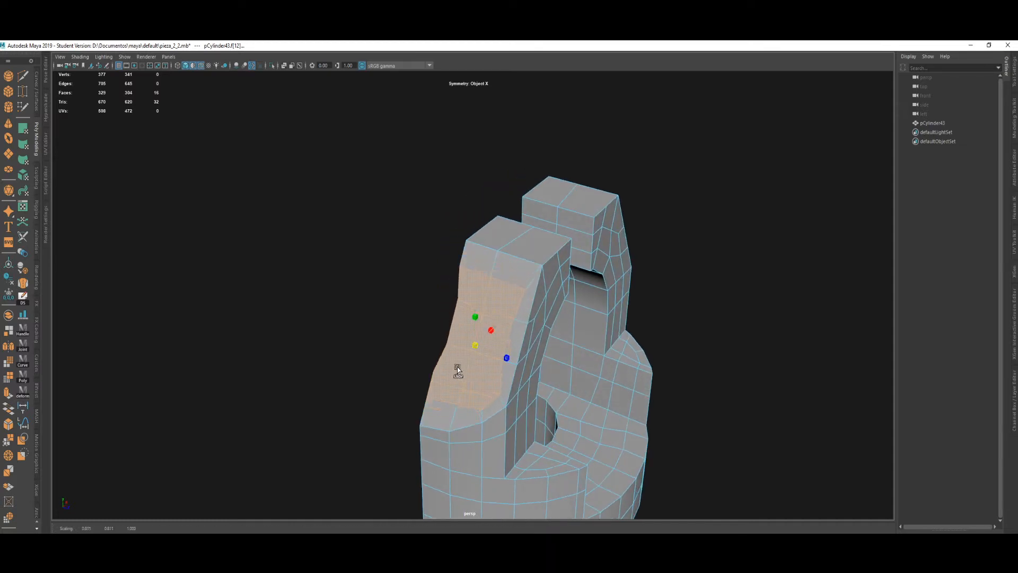
pyautogui.hotkey('ctrl', 'z')
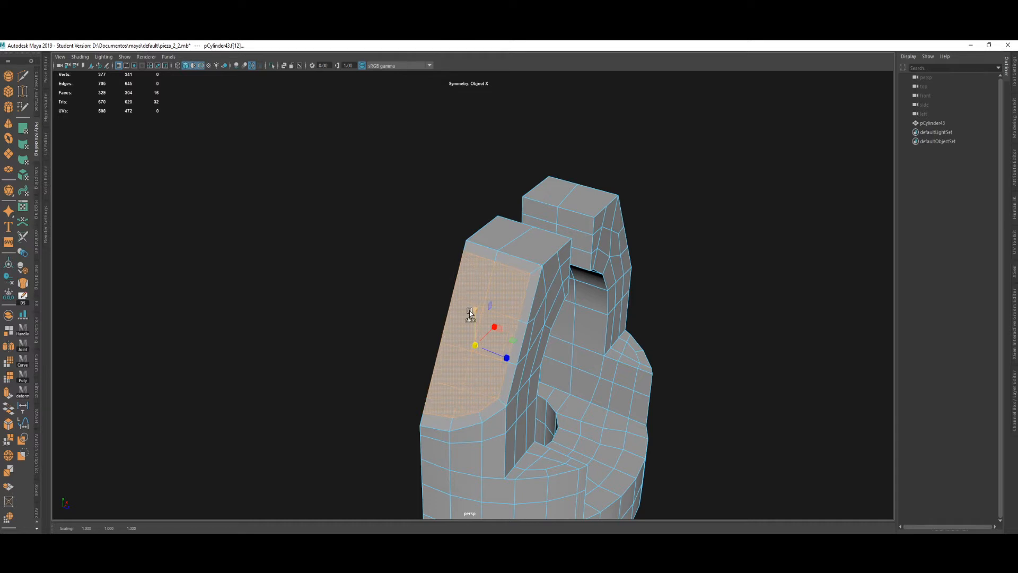
pyautogui.moveTo(470, 313); pyautogui.dragTo(476, 315)
pyautogui.moveTo(507, 355); pyautogui.dragTo(475, 343)
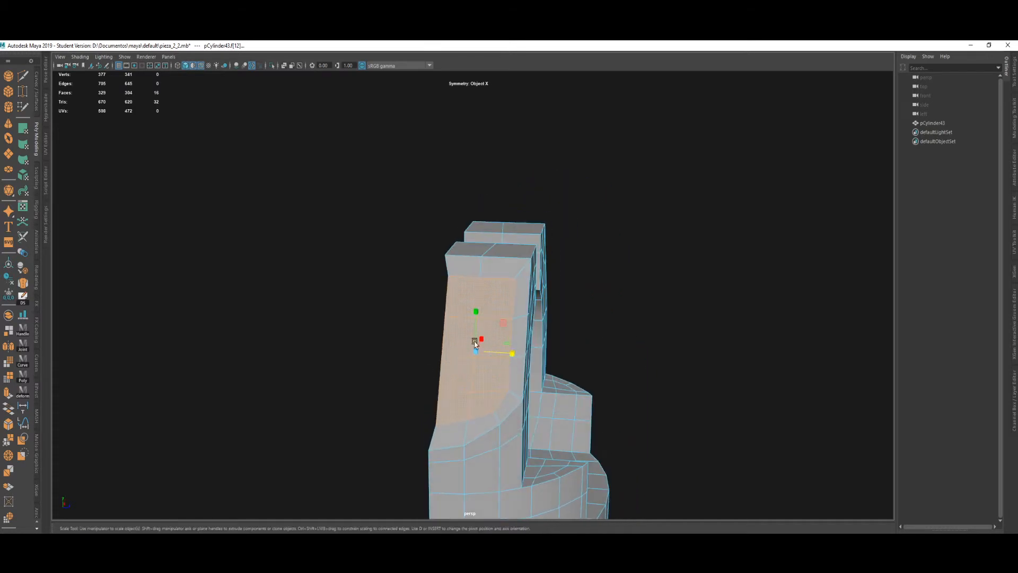
# Try to snap the back border edges of the slanted side into line with the arm's outer border.
pyautogui.click(665, 266)
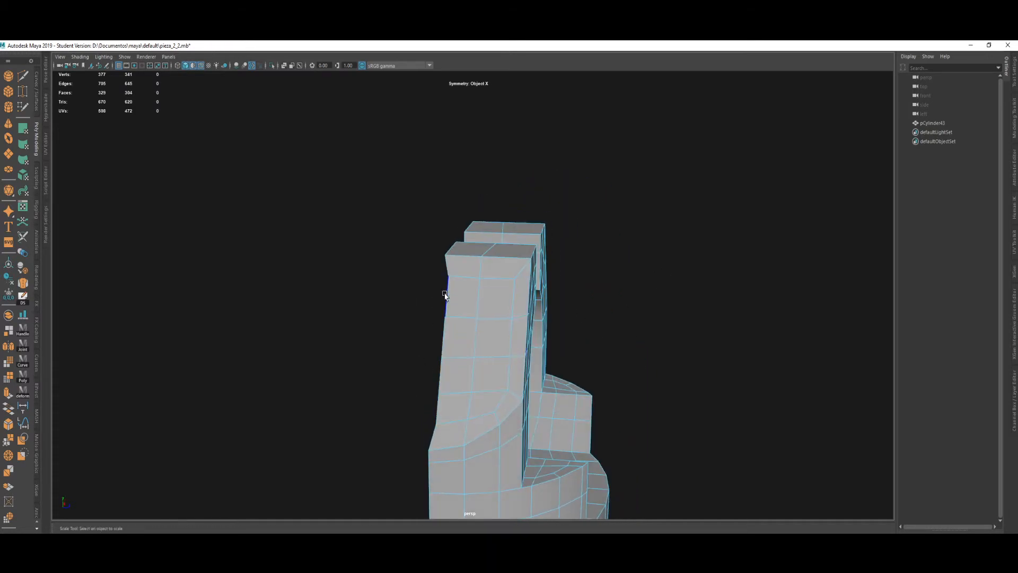
pyautogui.moveTo(446, 317); pyautogui.dragTo(442, 372)
pyautogui.moveTo(439, 409); pyautogui.dragTo(439, 410)
pyautogui.press('w')
pyautogui.press('v')
pyautogui.moveTo(459, 349)
pyautogui.mouseDown()
pyautogui.moveTo(442, 256)
pyautogui.moveTo(421, 338)
pyautogui.moveTo(384, 348)
pyautogui.moveTo(391, 342)
pyautogui.mouseUp()
# Move the uppermost row of edges across the slanted side slightly up along the Y axis.
pyautogui.click(491, 275)
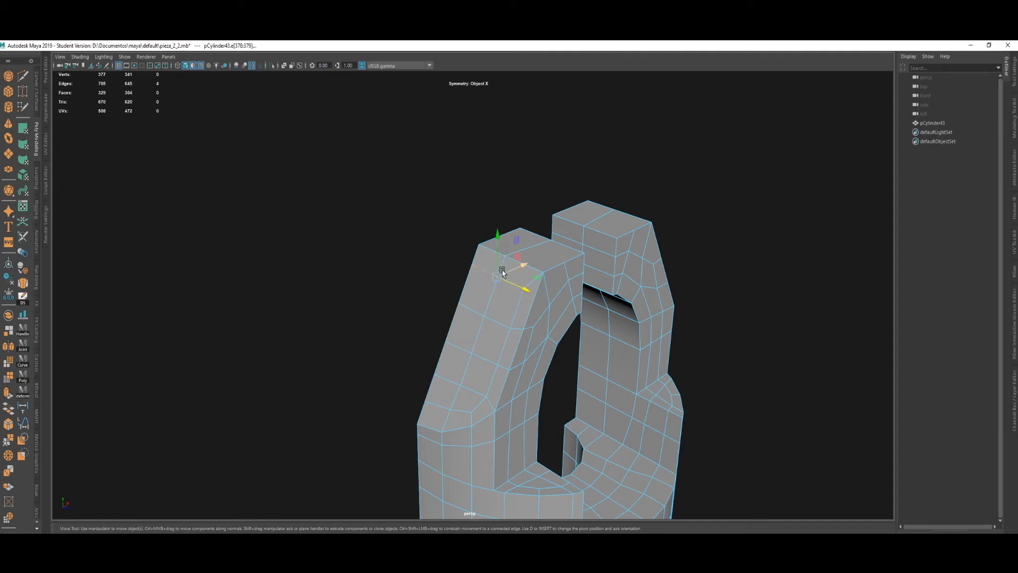
pyautogui.keyDown('shift'); pyautogui.click(515, 281); pyautogui.keyUp('shift')
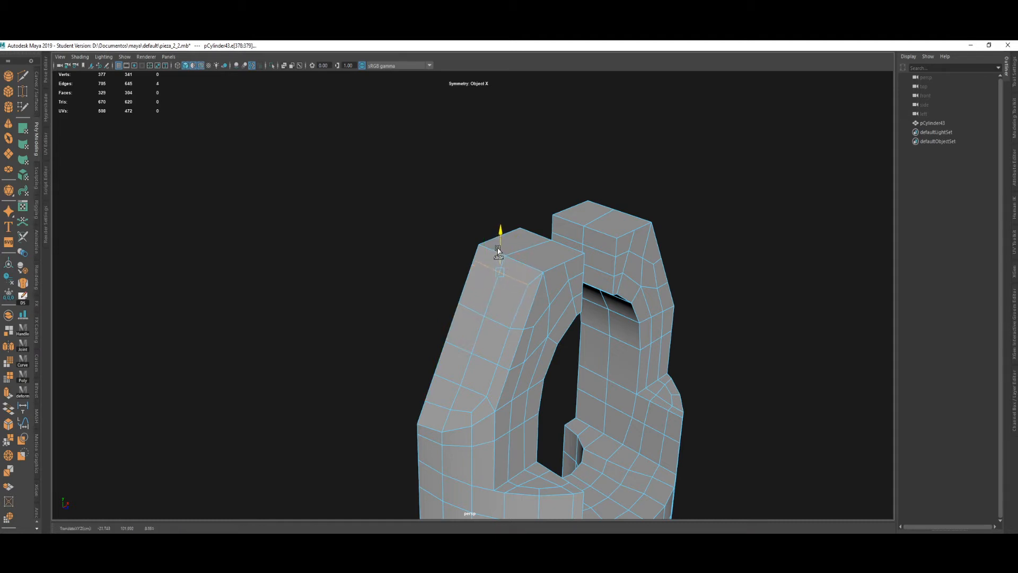
pyautogui.click(492, 303)
# Select the three middle rows of edges across the slanted side and slide them together along the Y axis.
pyautogui.keyDown('alt'); pyautogui.moveTo(484, 318); pyautogui.dragTo(480, 386); pyautogui.keyUp('alt')
pyautogui.click(479, 386)
pyautogui.keyDown('shift'); pyautogui.click(448, 348); pyautogui.keyUp('shift')
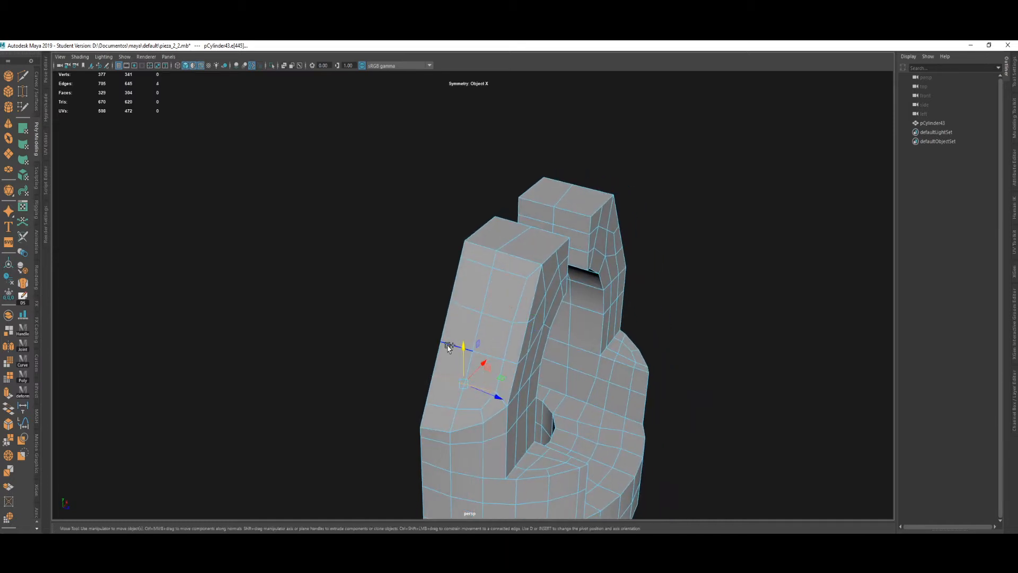
pyautogui.moveTo(448, 344)
pyautogui.keyDown('shift'); pyautogui.mouseDown()
pyautogui.moveTo(472, 355)
pyautogui.moveTo(484, 344)
pyautogui.moveTo(465, 306)
pyautogui.mouseUp(); pyautogui.keyUp('shift')
pyautogui.keyDown('ctrl'); pyautogui.click(480, 327); pyautogui.keyUp('ctrl')
pyautogui.moveTo(472, 305)
pyautogui.keyDown('shift'); pyautogui.mouseDown()
pyautogui.moveTo(451, 324)
pyautogui.moveTo(474, 323)
pyautogui.mouseUp(); pyautogui.keyUp('shift')
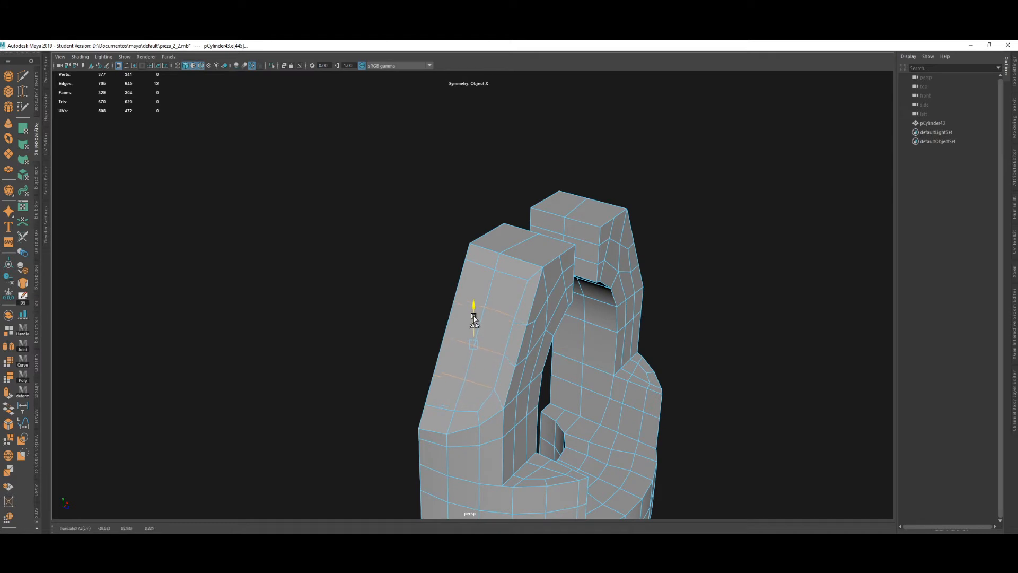
# Cut an edge across the arm's top face from the front border's middle vertex to the back border.
pyautogui.moveTo(459, 336); pyautogui.dragTo(302, 341, button='right')
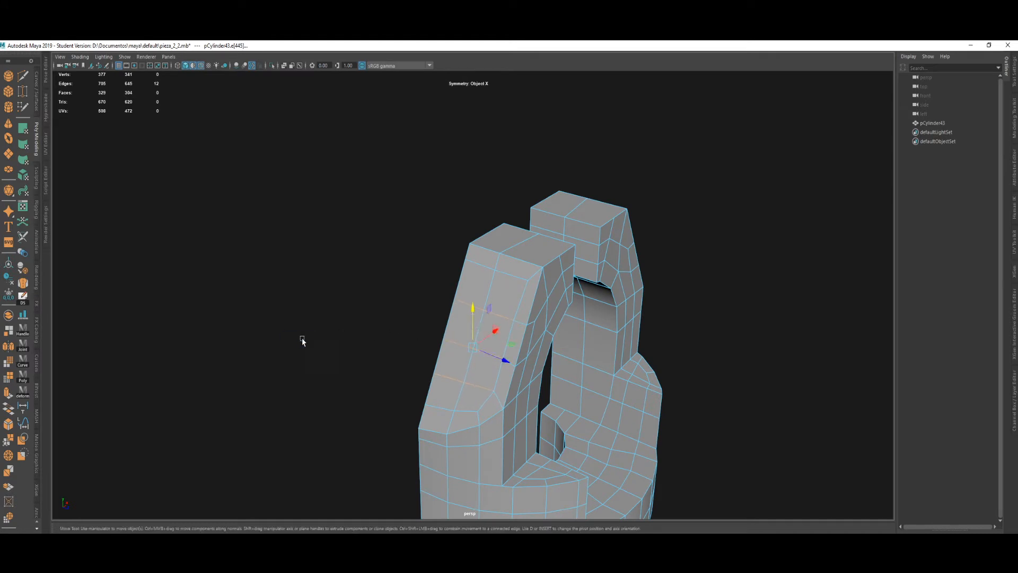
pyautogui.keyDown('alt'); pyautogui.moveTo(414, 298); pyautogui.dragTo(381, 325); pyautogui.keyUp('alt')
pyautogui.keyDown('alt'); pyautogui.moveTo(474, 253); pyautogui.dragTo(511, 224); pyautogui.keyUp('alt')
pyautogui.keyDown('alt'); pyautogui.moveTo(511, 224); pyautogui.dragTo(482, 246, button='middle'); pyautogui.keyUp('alt')
pyautogui.keyDown('alt'); pyautogui.moveTo(482, 246); pyautogui.dragTo(444, 277, button='right'); pyautogui.keyUp('alt')
pyautogui.click(507, 264)
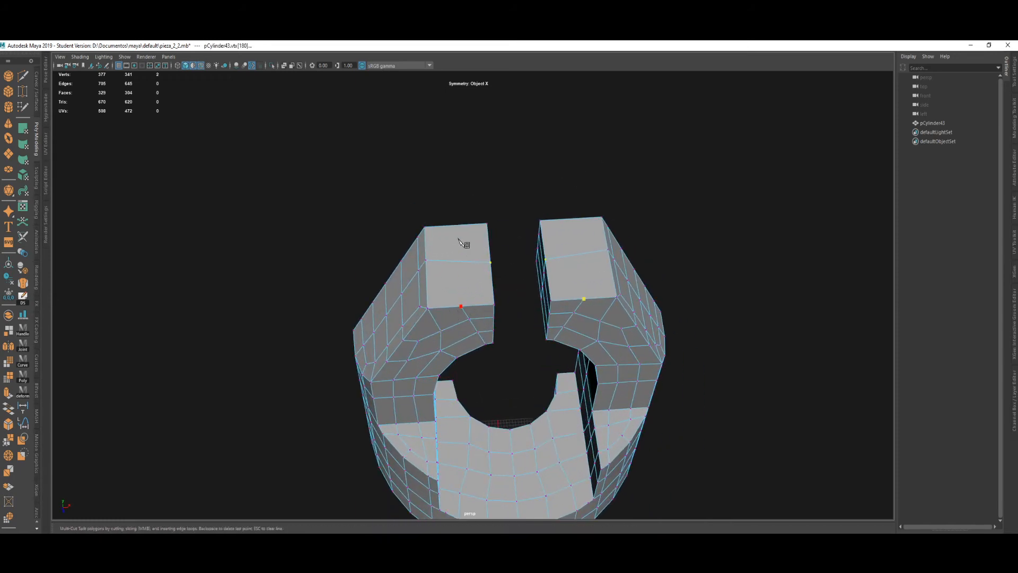
pyautogui.click(456, 226)
pyautogui.press('q')
# Slide the inner wall's vertex just below the ledge's inner corner along the Z axis.
pyautogui.keyDown('alt'); pyautogui.moveTo(513, 334); pyautogui.dragTo(443, 284); pyautogui.keyUp('alt')
pyautogui.keyDown('alt'); pyautogui.moveTo(444, 284); pyautogui.dragTo(524, 288, button='middle'); pyautogui.keyUp('alt')
pyautogui.scroll(3, 524, 297)
pyautogui.moveTo(525, 297)
pyautogui.keyDown('alt'); pyautogui.mouseDown()
pyautogui.moveTo(529, 336)
pyautogui.moveTo(516, 289)
pyautogui.mouseUp(); pyautogui.keyUp('alt')
pyautogui.scroll(4, 530, 292)
pyautogui.click(544, 293)
pyautogui.keyDown('alt'); pyautogui.moveTo(549, 287); pyautogui.dragTo(509, 322, button='middle'); pyautogui.keyUp('alt')
pyautogui.press('w')
pyautogui.moveTo(495, 324); pyautogui.dragTo(505, 328)
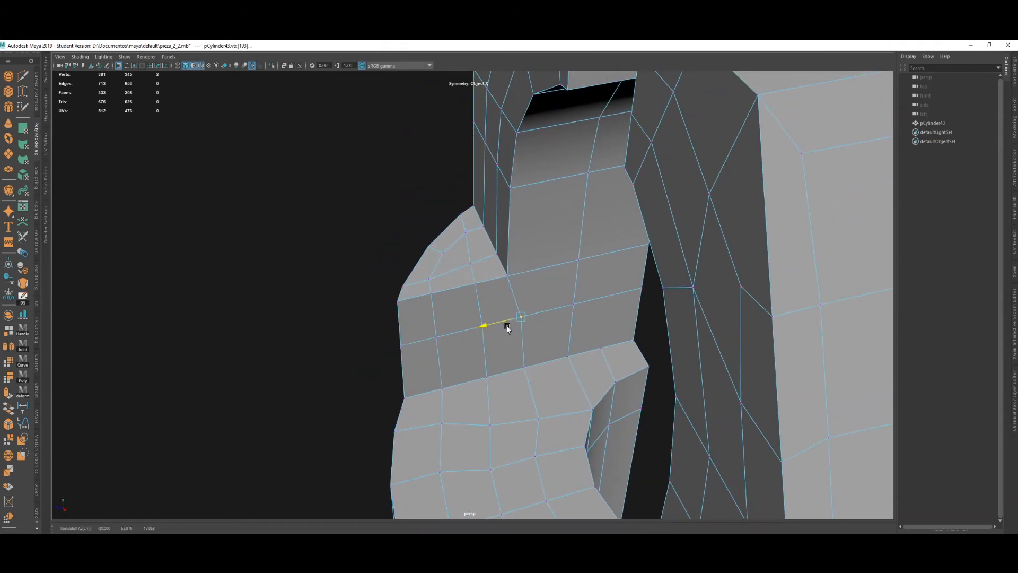
pyautogui.keyDown('alt'); pyautogui.moveTo(505, 309); pyautogui.dragTo(499, 336, button='middle'); pyautogui.keyUp('alt')
pyautogui.keyDown('alt'); pyautogui.moveTo(499, 336); pyautogui.dragTo(542, 300); pyautogui.keyUp('alt')
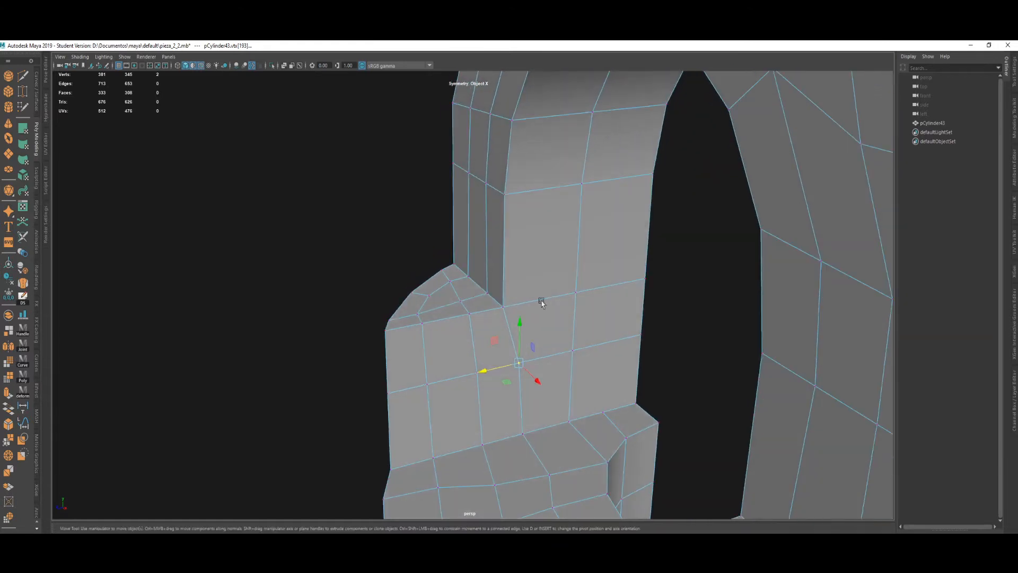
# Insert an edge loop around the arm's straight section just above the ledge.
pyautogui.keyDown('alt'); pyautogui.moveTo(542, 300); pyautogui.dragTo(532, 292, button='middle'); pyautogui.keyUp('alt')
pyautogui.keyDown('alt'); pyautogui.moveTo(580, 358); pyautogui.dragTo(507, 278); pyautogui.keyUp('alt')
pyautogui.click(507, 276)
pyautogui.hotkey('ctrl', 'shift', 'x')
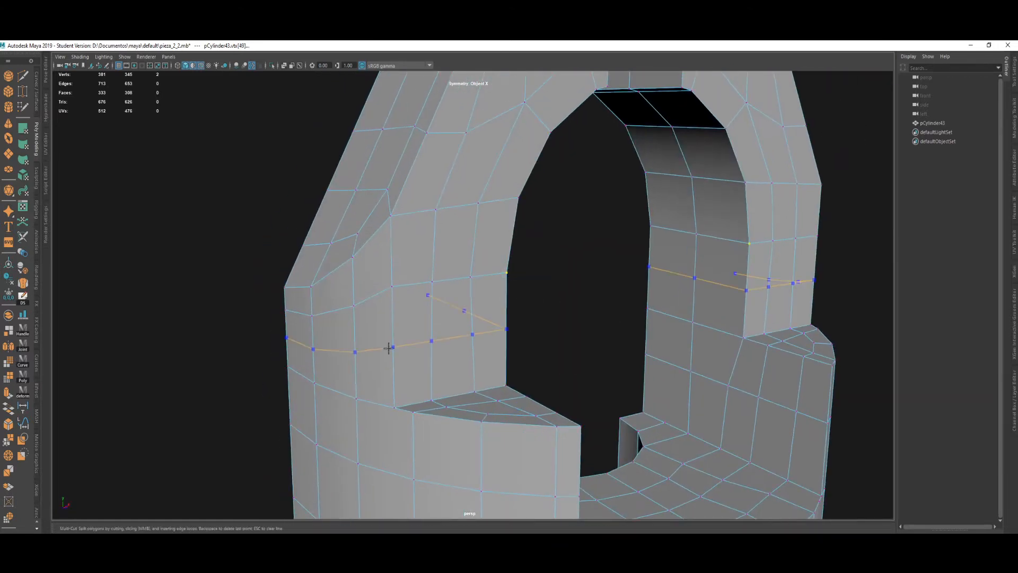
pyautogui.keyDown('ctrl'); pyautogui.click(373, 347); pyautogui.keyUp('ctrl')
pyautogui.click(472, 335)
# Cut an edge up the inner wall from the lower step's border vertex, ending diagonally at the middle edge line's vertex.
pyautogui.keyDown('alt'); pyautogui.moveTo(459, 363); pyautogui.dragTo(531, 393); pyautogui.keyUp('alt')
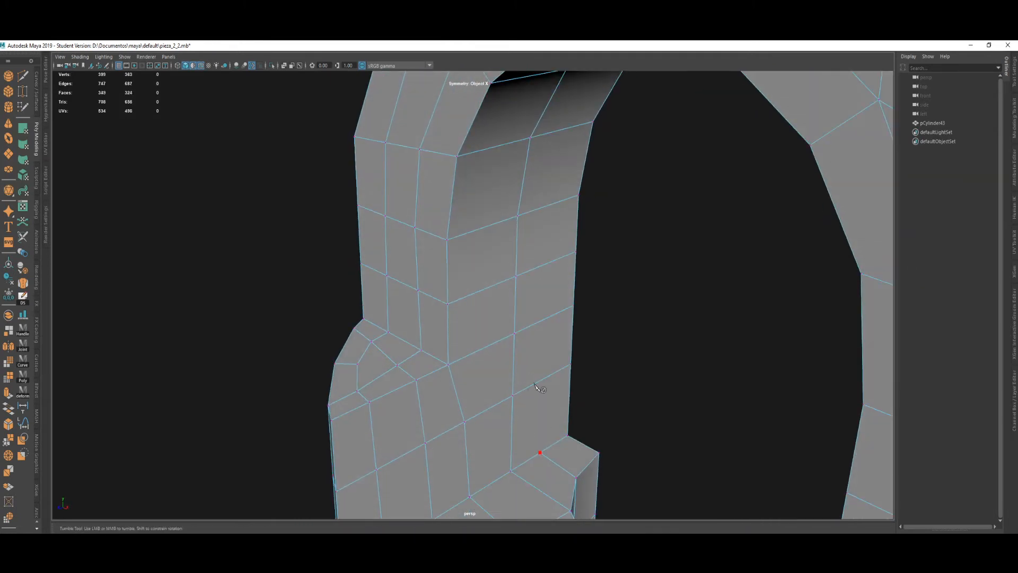
pyautogui.click(544, 318)
pyautogui.click(515, 277)
pyautogui.press('Return')
# Cut an edge from 50% of the new diagonal edge across to the inner wall's back border.
pyautogui.keyDown('alt'); pyautogui.moveTo(543, 339); pyautogui.dragTo(526, 344); pyautogui.keyUp('alt')
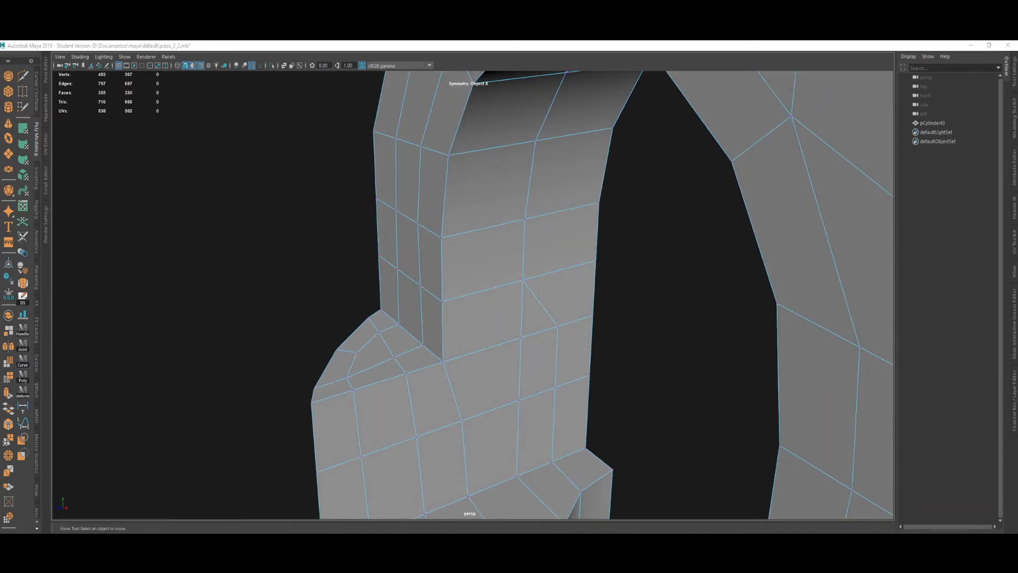
pyautogui.click(562, 297)
pyautogui.click(523, 278)
pyautogui.keyDown('shift'); pyautogui.moveTo(631, 275); pyautogui.dragTo(650, 289, button='right'); pyautogui.keyUp('shift')
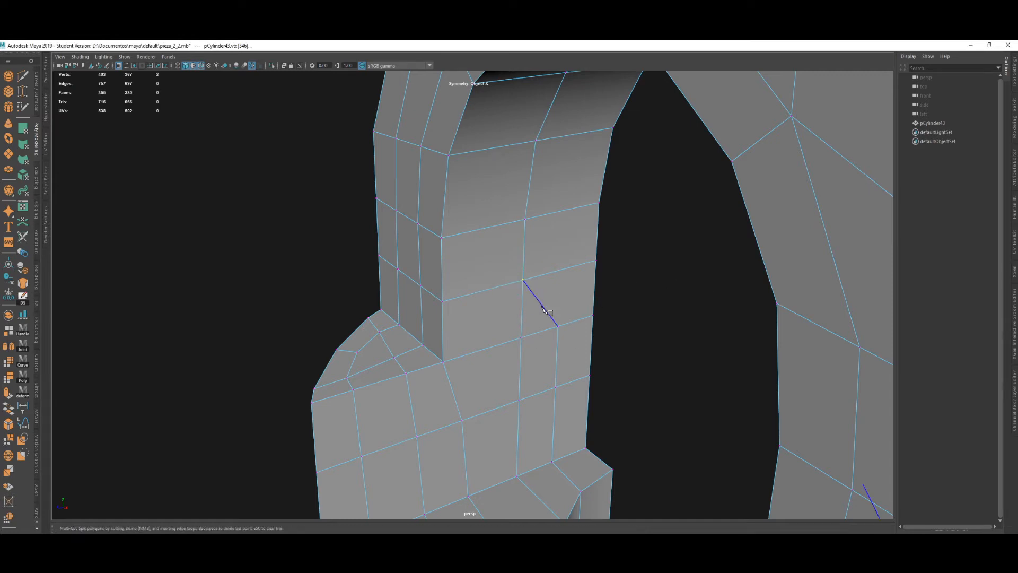
pyautogui.keyDown('shift'); pyautogui.click(540, 303); pyautogui.keyUp('shift')
pyautogui.keyDown('shift'); pyautogui.click(594, 288); pyautogui.keyUp('shift')
pyautogui.press('q')
# Slide the new cut's vertex and the vertex below it along the Z axis to straighten the vertical edge line.
pyautogui.click(539, 304)
pyautogui.press('w')
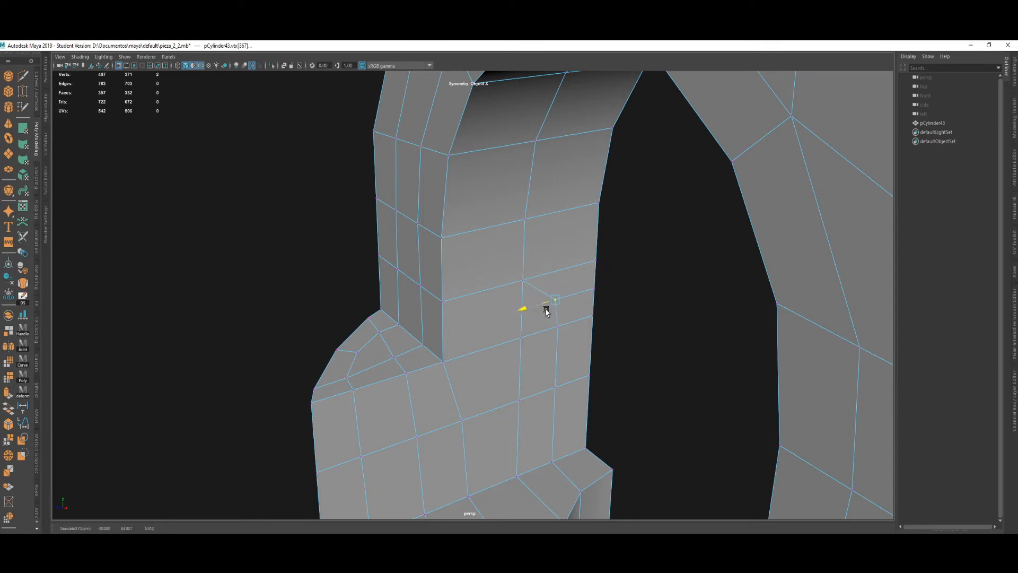
pyautogui.click(558, 325)
pyautogui.moveTo(545, 330); pyautogui.dragTo(518, 336)
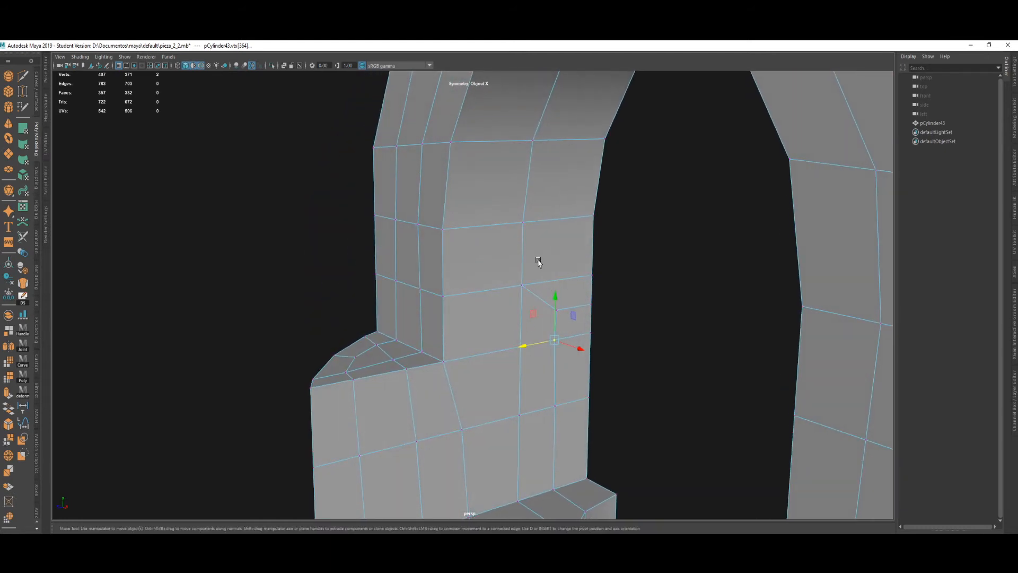
# Move the inner wall's back border vertex above the new cut up along the Y axis.
pyautogui.keyDown('alt'); pyautogui.moveTo(538, 261); pyautogui.dragTo(582, 266); pyautogui.keyUp('alt')
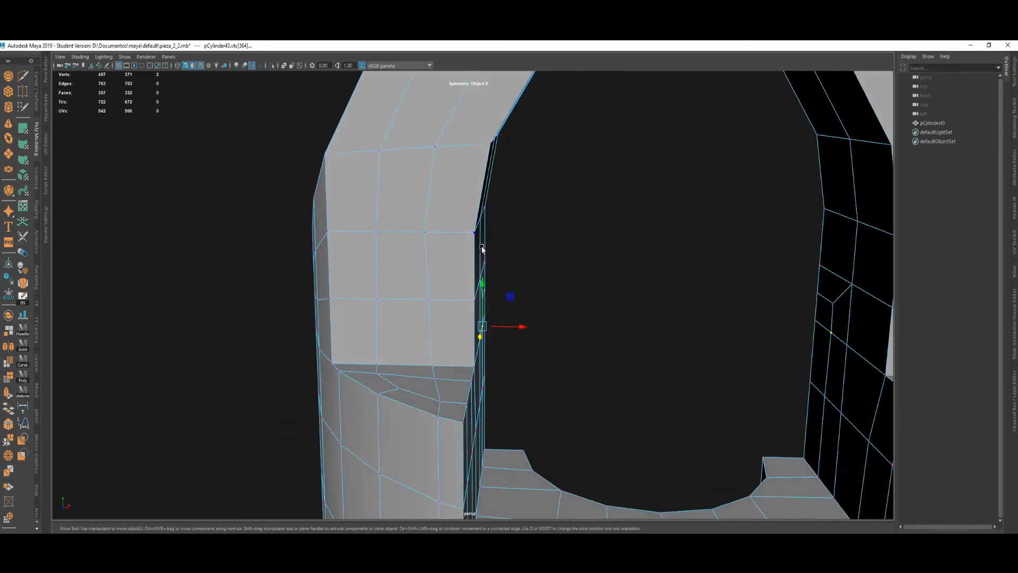
pyautogui.keyDown('alt'); pyautogui.moveTo(482, 250); pyautogui.dragTo(556, 271); pyautogui.keyUp('alt')
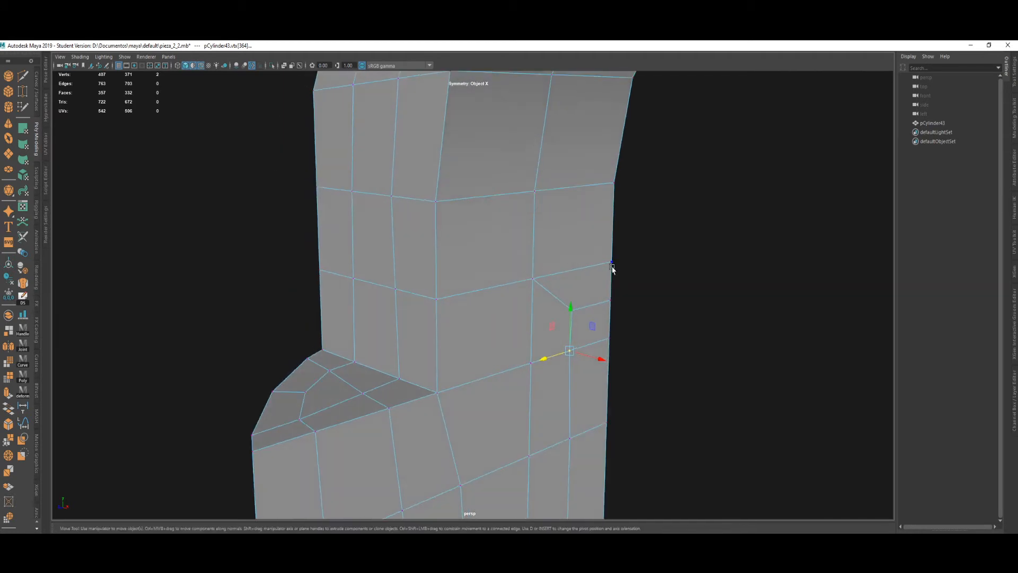
pyautogui.click(612, 264)
pyautogui.moveTo(611, 236); pyautogui.dragTo(609, 209)
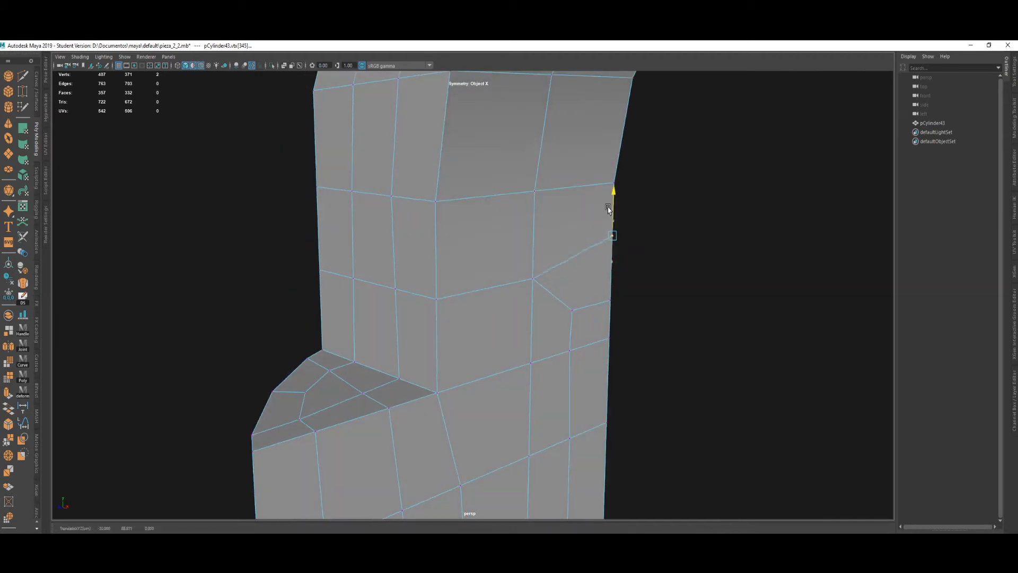
# Shift the wall vertex where the diagonal edge begins and the vertex below it towards the ledge side.
pyautogui.click(609, 302)
pyautogui.click(524, 282)
pyautogui.keyDown('alt'); pyautogui.moveTo(525, 280); pyautogui.dragTo(509, 298); pyautogui.keyUp('alt')
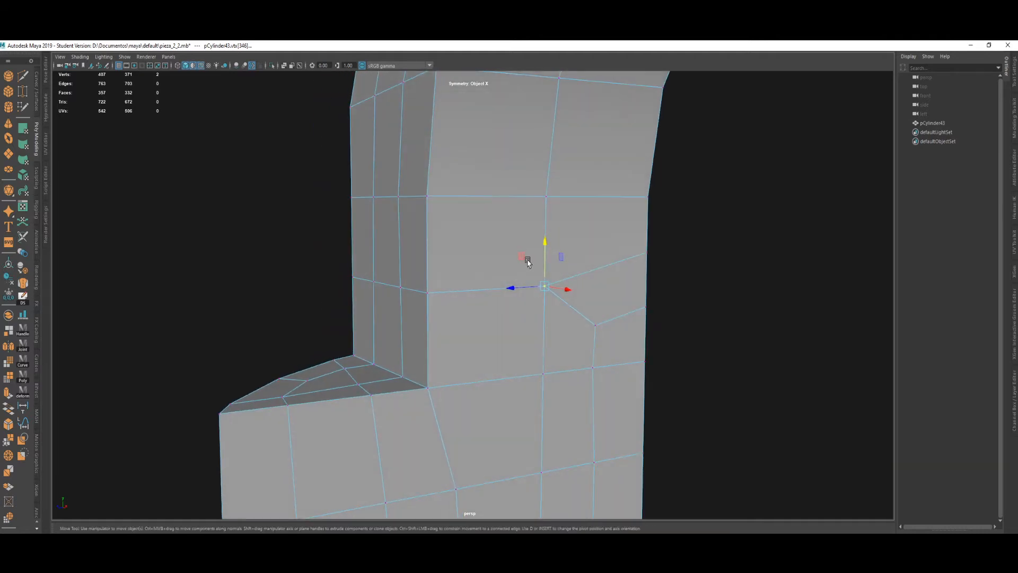
pyautogui.moveTo(521, 256); pyautogui.dragTo(516, 253, button='middle')
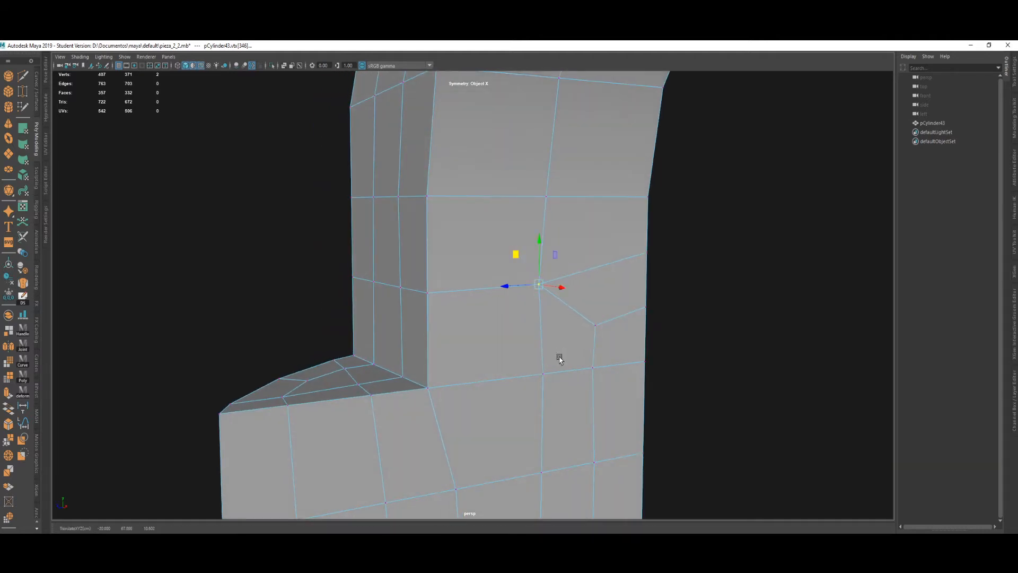
pyautogui.moveTo(564, 301); pyautogui.dragTo(565, 350, button='middle')
pyautogui.click(542, 371)
pyautogui.keyDown('alt'); pyautogui.moveTo(545, 351); pyautogui.dragTo(546, 277, button='middle'); pyautogui.keyUp('alt')
# Move the wall vertex just below the ledge's inner corner along the Z axis to even out the surrounding faces.
pyautogui.keyDown('alt'); pyautogui.moveTo(418, 364); pyautogui.dragTo(484, 344); pyautogui.keyUp('alt')
pyautogui.keyDown('shift'); pyautogui.click(526, 431); pyautogui.keyUp('shift')
pyautogui.press('q')
pyautogui.press('f')
pyautogui.press('w')
pyautogui.click(442, 361)
pyautogui.keyDown('alt'); pyautogui.moveTo(407, 391); pyautogui.dragTo(402, 406); pyautogui.keyUp('alt')
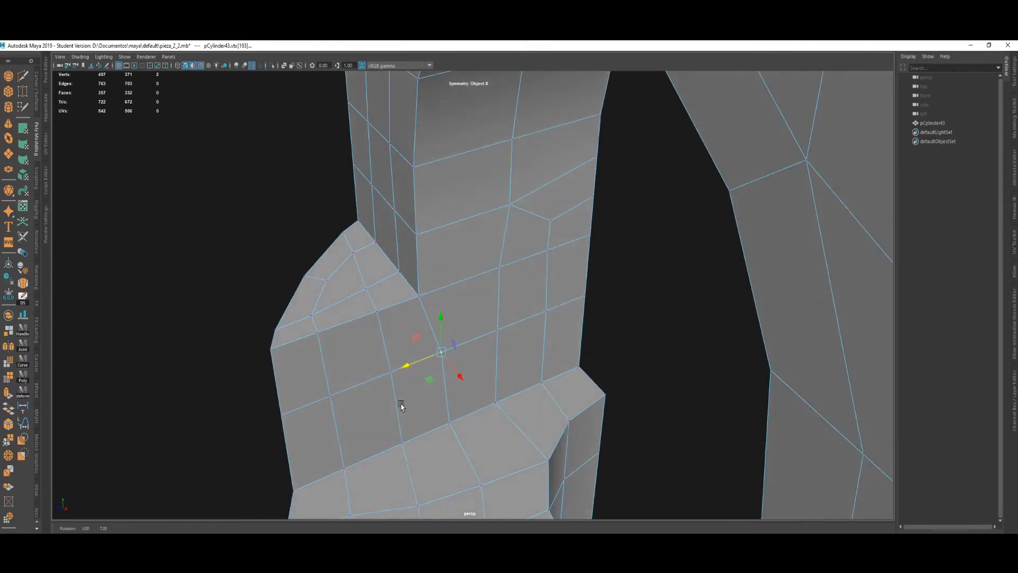
pyautogui.keyDown('alt'); pyautogui.moveTo(401, 406); pyautogui.dragTo(463, 381, button='middle'); pyautogui.keyUp('alt')
pyautogui.keyDown('alt'); pyautogui.moveTo(462, 381); pyautogui.dragTo(441, 376); pyautogui.keyUp('alt')
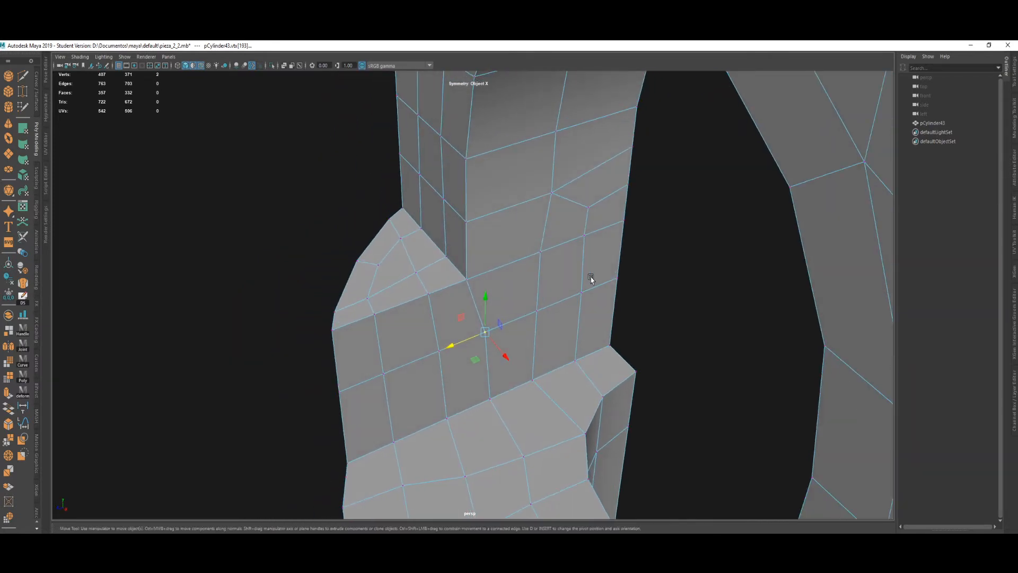
pyautogui.click(591, 280)
# Preview the part smoothed from the front and return to the unsmoothed display.
pyautogui.keyDown('alt'); pyautogui.moveTo(590, 280); pyautogui.dragTo(511, 341); pyautogui.keyUp('alt')
pyautogui.press('3')
pyautogui.keyDown('alt'); pyautogui.moveTo(554, 353); pyautogui.dragTo(548, 347, button='middle'); pyautogui.keyUp('alt')
pyautogui.keyDown('alt'); pyautogui.moveTo(548, 348); pyautogui.dragTo(366, 336, button='right'); pyautogui.keyUp('alt')
pyautogui.keyDown('alt'); pyautogui.moveTo(365, 336); pyautogui.dragTo(482, 348); pyautogui.keyUp('alt')
pyautogui.press('1')
# Try to delete the extra rim vertex beside the wall's front foot corner.
pyautogui.click(441, 405)
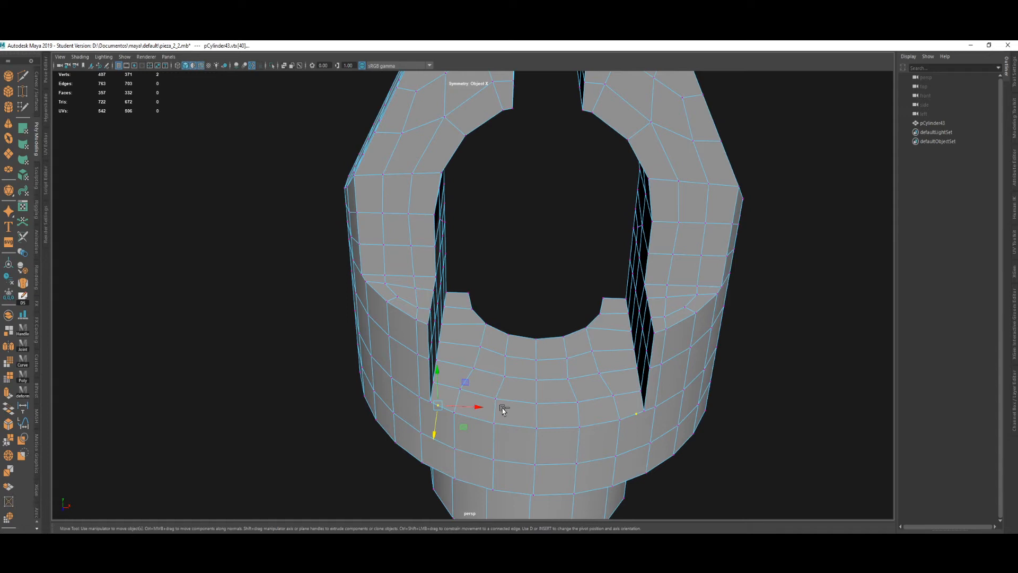
pyautogui.press('Delete')
pyautogui.hotkey('ctrl', 'z')
# Examine the smoothed part around the arms, ring and the wall's front foot corner.
pyautogui.keyDown('alt'); pyautogui.moveTo(503, 410); pyautogui.dragTo(450, 200); pyautogui.keyUp('alt')
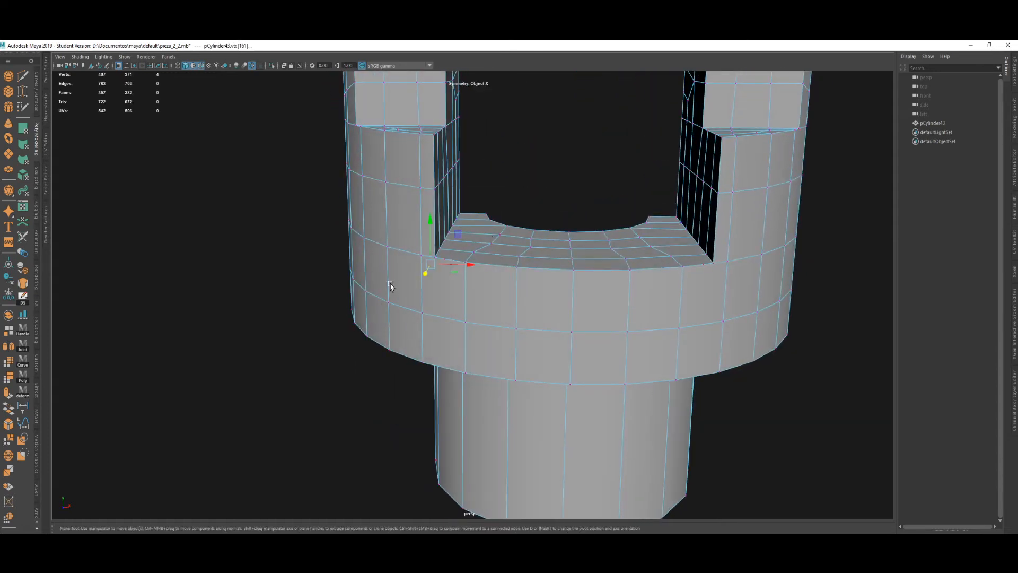
pyautogui.keyDown('alt'); pyautogui.moveTo(409, 301); pyautogui.dragTo(392, 400, button='middle'); pyautogui.keyUp('alt')
pyautogui.scroll(-4, 368, 398)
pyautogui.keyDown('alt'); pyautogui.moveTo(287, 399); pyautogui.dragTo(330, 402); pyautogui.keyUp('alt')
pyautogui.press('3')
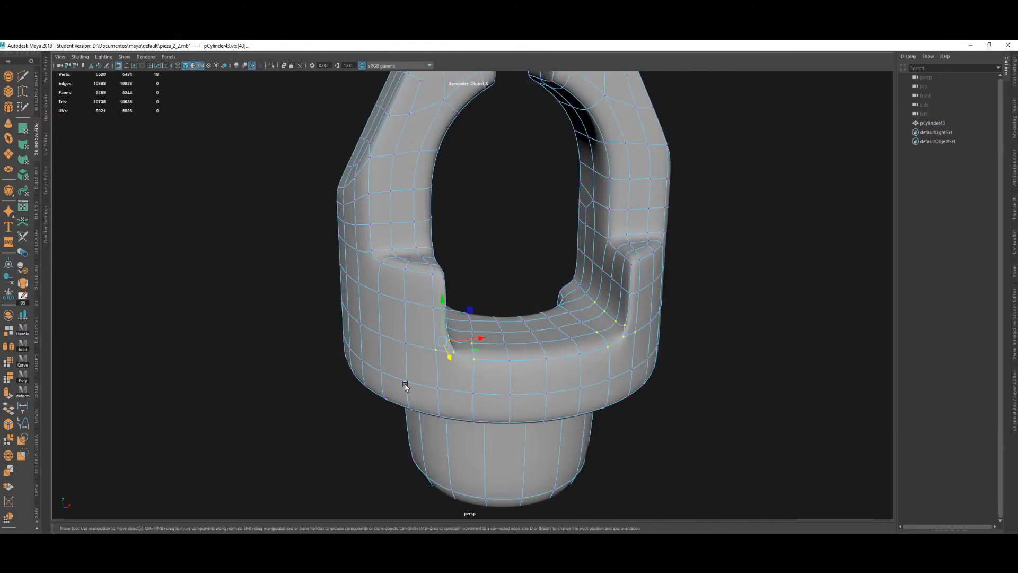
pyautogui.scroll(-2, 497, 390)
pyautogui.keyDown('alt'); pyautogui.moveTo(497, 390); pyautogui.dragTo(537, 301); pyautogui.keyUp('alt')
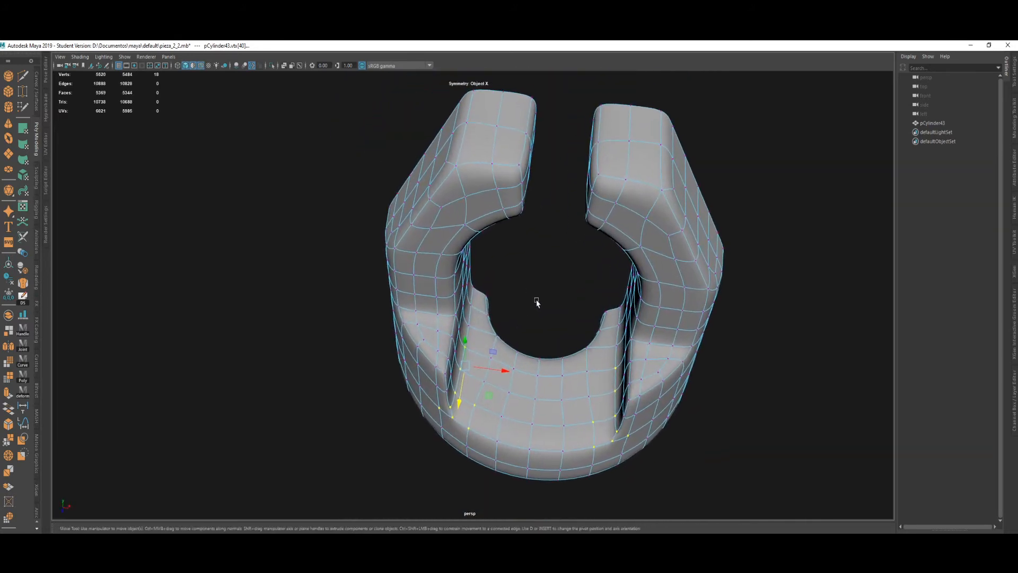
pyautogui.keyDown('alt'); pyautogui.moveTo(595, 339); pyautogui.dragTo(513, 284); pyautogui.keyUp('alt')
pyautogui.scroll(4, 484, 265)
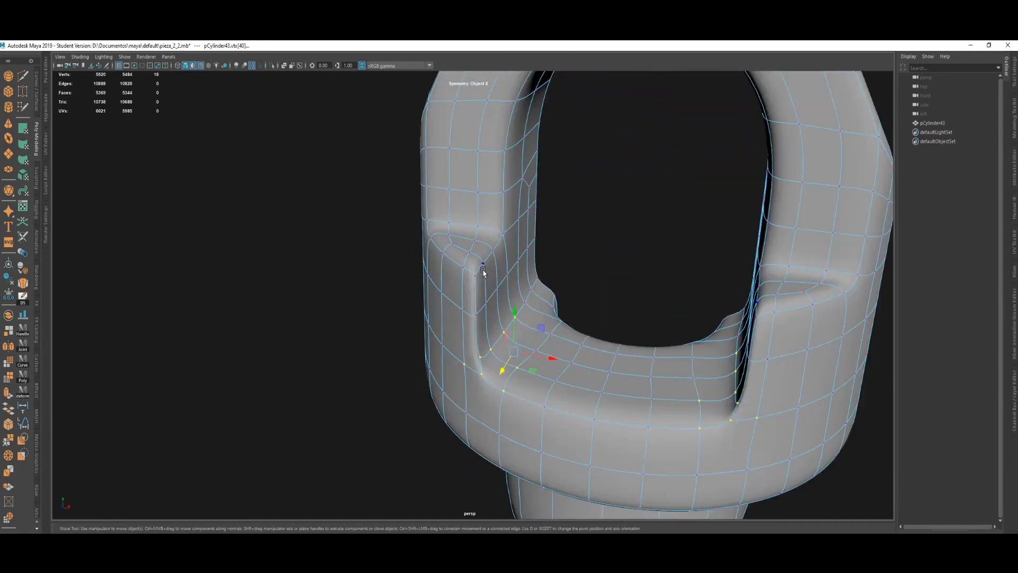
# Try to merge the selected vertices around the wall's front foot corner in the unsmoothed mesh.
pyautogui.press('1')
pyautogui.keyDown('alt'); pyautogui.moveTo(489, 284); pyautogui.dragTo(597, 353, button='right'); pyautogui.keyUp('alt')
pyautogui.keyDown('alt'); pyautogui.moveTo(597, 353); pyautogui.dragTo(558, 309, button='middle'); pyautogui.keyUp('alt')
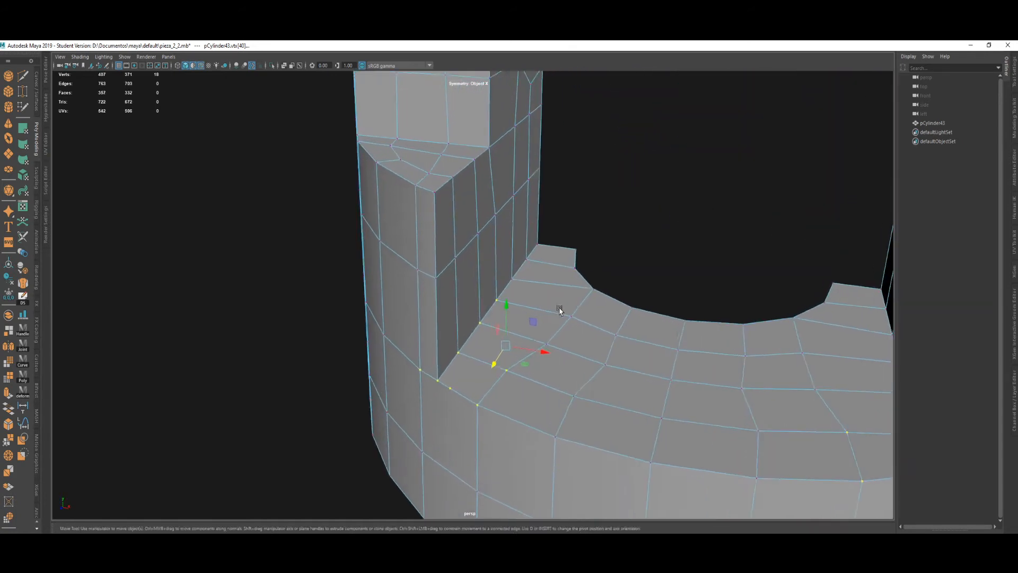
pyautogui.keyDown('alt'); pyautogui.moveTo(558, 309); pyautogui.dragTo(630, 274); pyautogui.keyUp('alt')
pyautogui.keyDown('shift'); pyautogui.moveTo(623, 165); pyautogui.dragTo(709, 166, button='right'); pyautogui.keyUp('shift')
pyautogui.press('w')
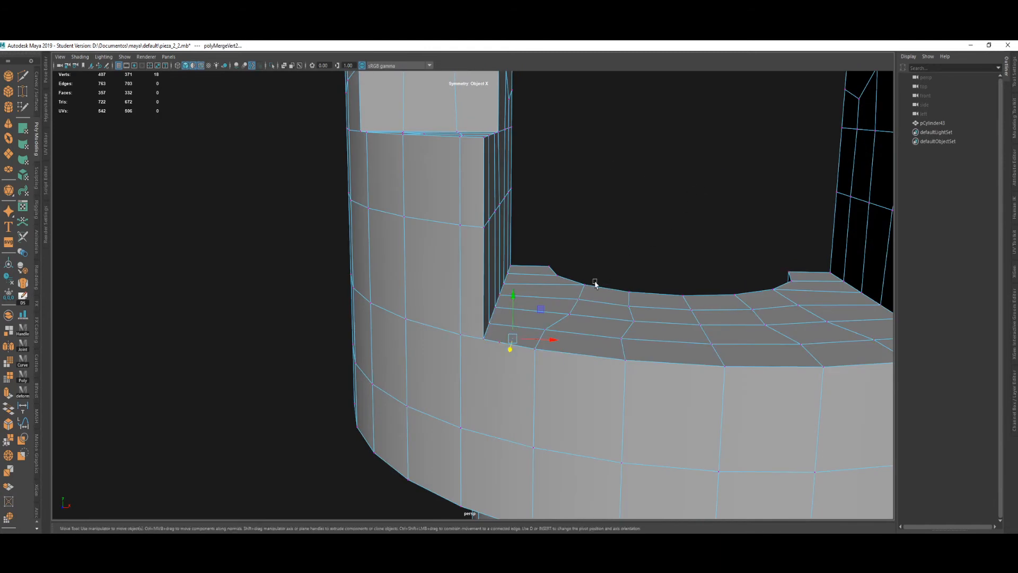
# Delete the extra rim vertex beside the wall's front foot corner together with its connected edges.
pyautogui.scroll(3, 517, 341)
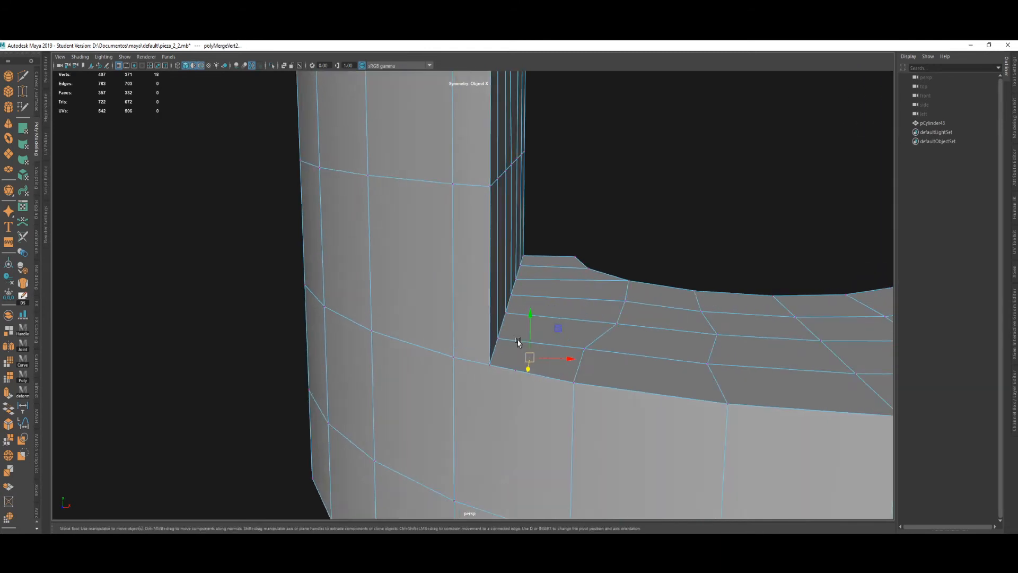
pyautogui.click(530, 390)
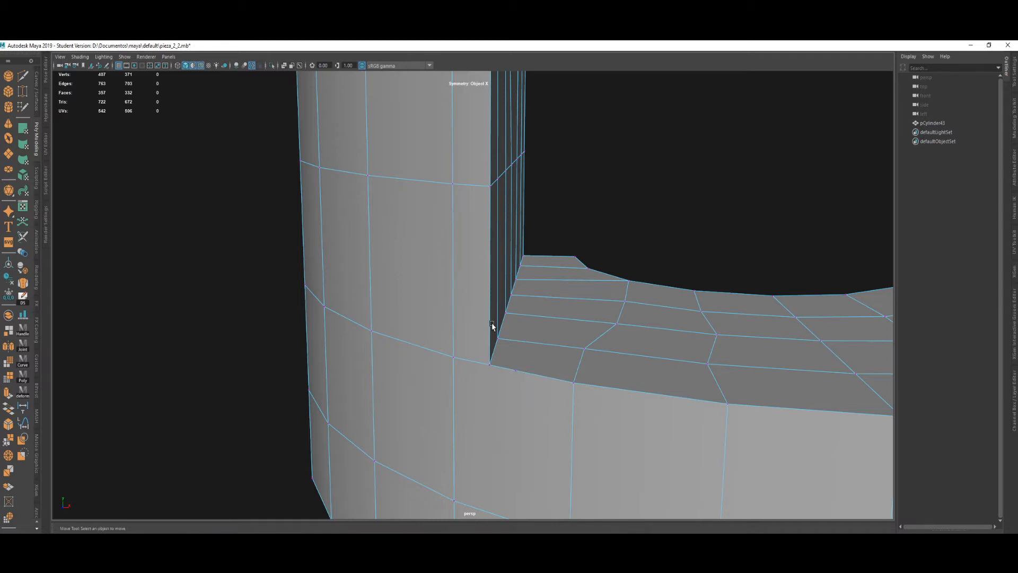
pyautogui.click(520, 371)
pyautogui.hotkey('ctrl', 'Delete')
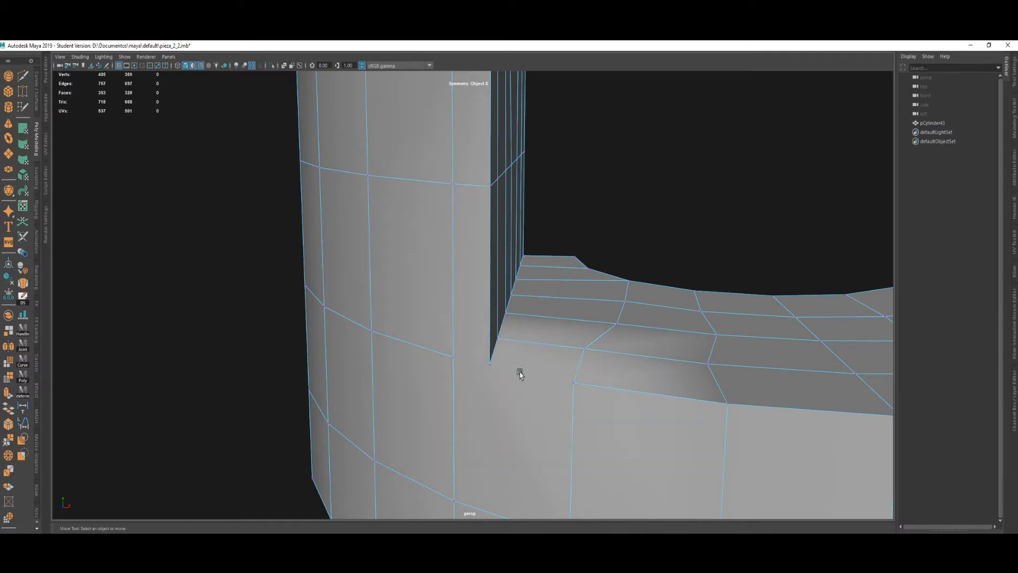
# Cut the rim edge again with Multi-Cut from the outer arm vertex through the wall's foot corner to the next rim vertex.
pyautogui.click(492, 361)
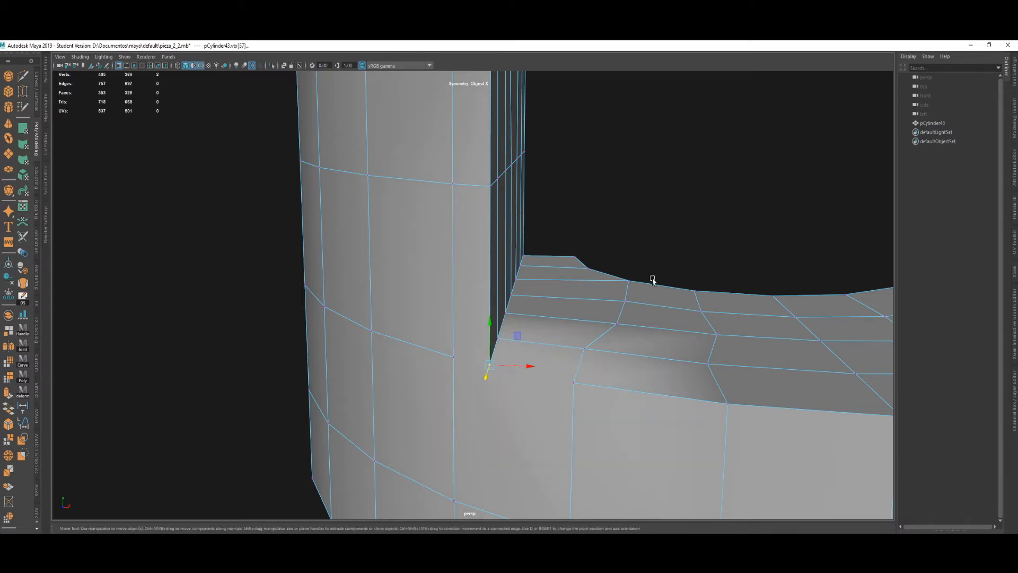
pyautogui.keyDown('shift'); pyautogui.moveTo(651, 279); pyautogui.dragTo(663, 261, button='right'); pyautogui.keyUp('shift')
pyautogui.click(458, 359)
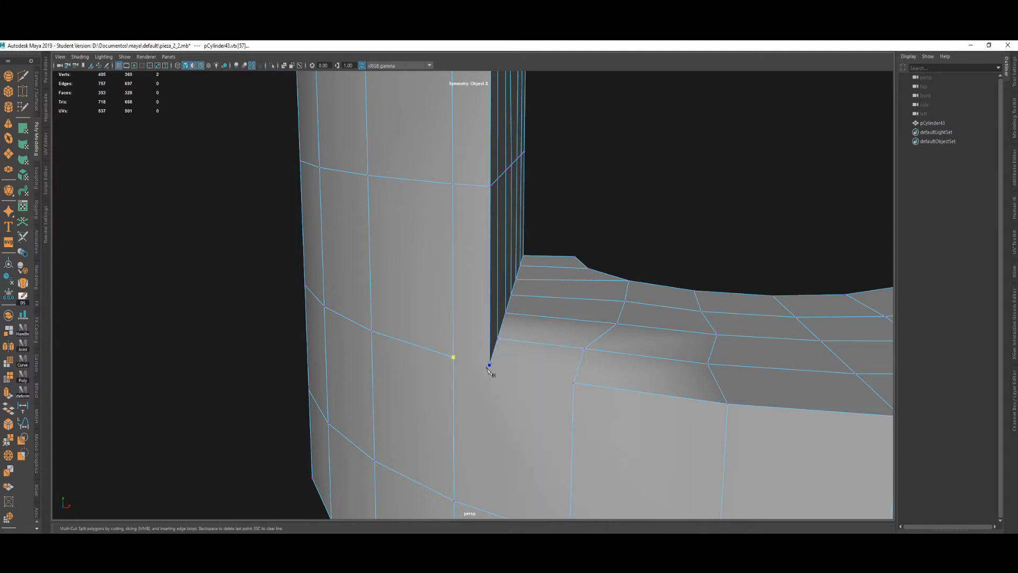
pyautogui.click(575, 383)
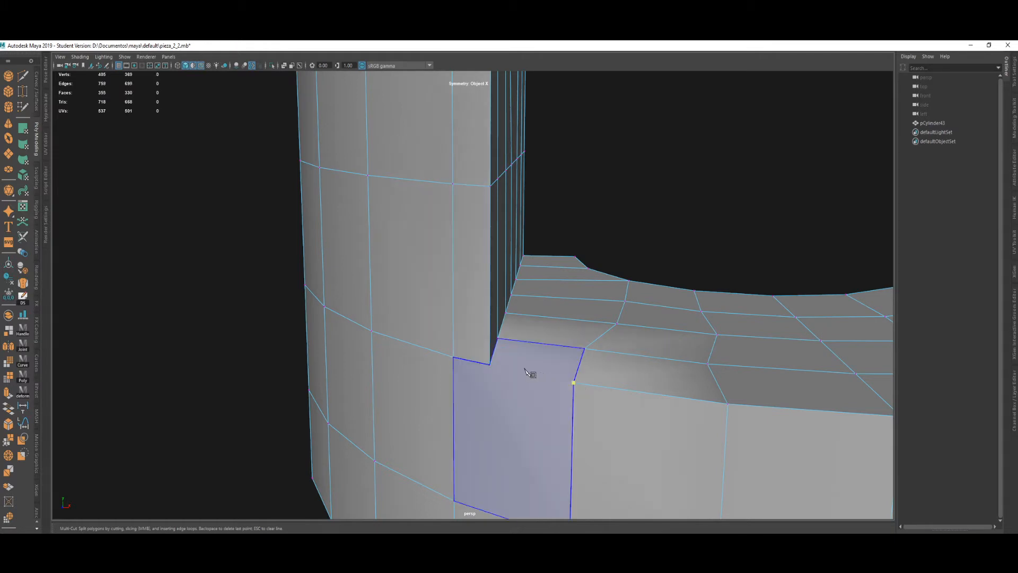
pyautogui.press('w')
# Harden the recut rim edges at the wall's foot corner and the adjoining edge running across the ring's top face.
pyautogui.keyDown('alt'); pyautogui.moveTo(610, 261); pyautogui.dragTo(676, 247); pyautogui.keyUp('alt')
pyautogui.keyDown('alt'); pyautogui.moveTo(430, 392); pyautogui.dragTo(459, 304); pyautogui.keyUp('alt')
pyautogui.doubleClick(461, 303)
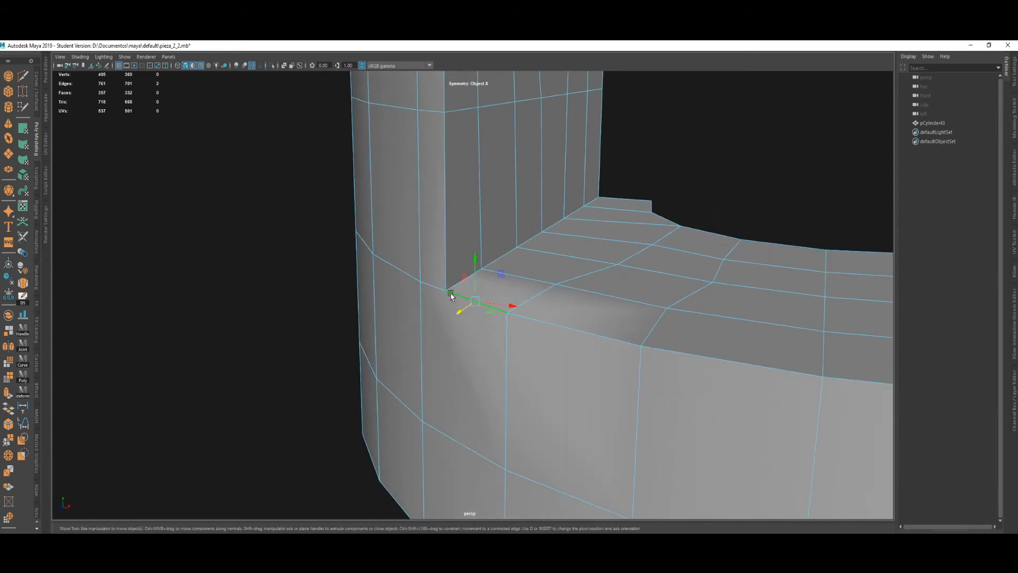
pyautogui.keyDown('shift'); pyautogui.doubleClick(508, 318); pyautogui.keyUp('shift')
pyautogui.keyDown('alt'); pyautogui.moveTo(501, 373); pyautogui.dragTo(503, 386); pyautogui.keyUp('alt')
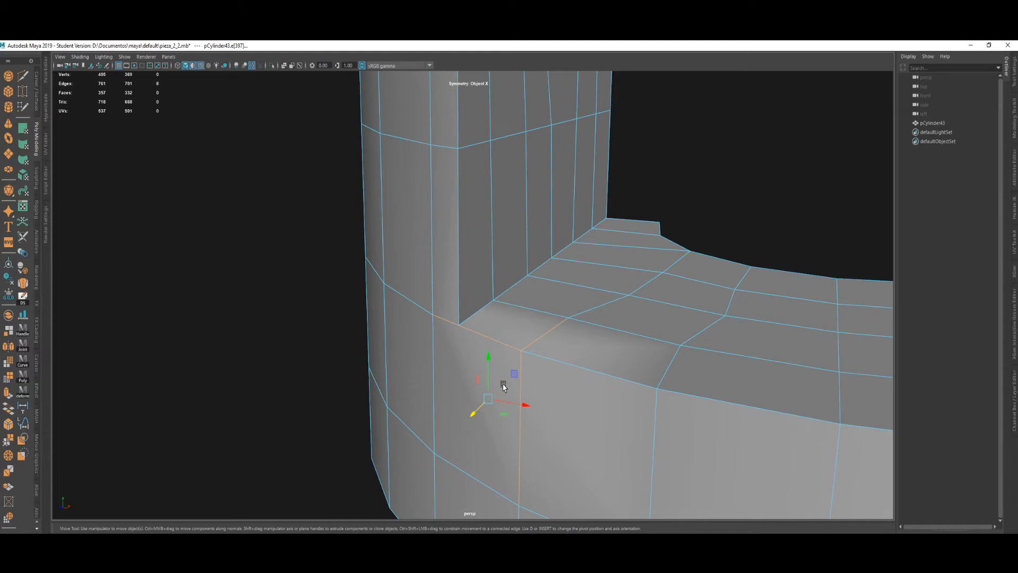
pyautogui.keyDown('shift'); pyautogui.click(524, 353); pyautogui.keyUp('shift')
pyautogui.keyDown('ctrl'); pyautogui.click(523, 367); pyautogui.keyUp('ctrl')
pyautogui.keyDown('ctrl'); pyautogui.click(532, 354); pyautogui.keyUp('ctrl')
pyautogui.keyDown('alt'); pyautogui.moveTo(502, 321); pyautogui.dragTo(476, 390); pyautogui.keyUp('alt')
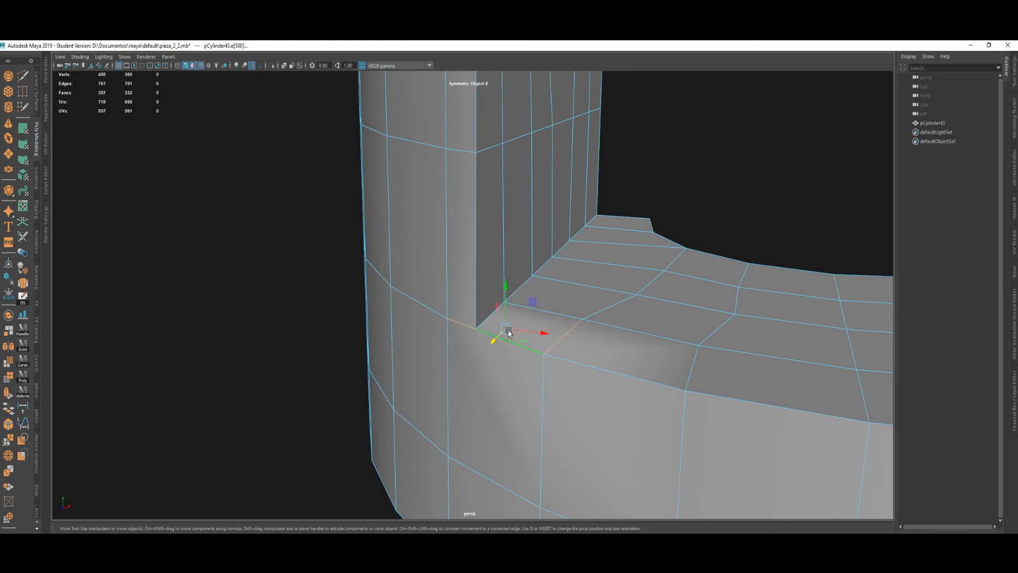
pyautogui.keyDown('alt'); pyautogui.moveTo(508, 332); pyautogui.dragTo(469, 369); pyautogui.keyUp('alt')
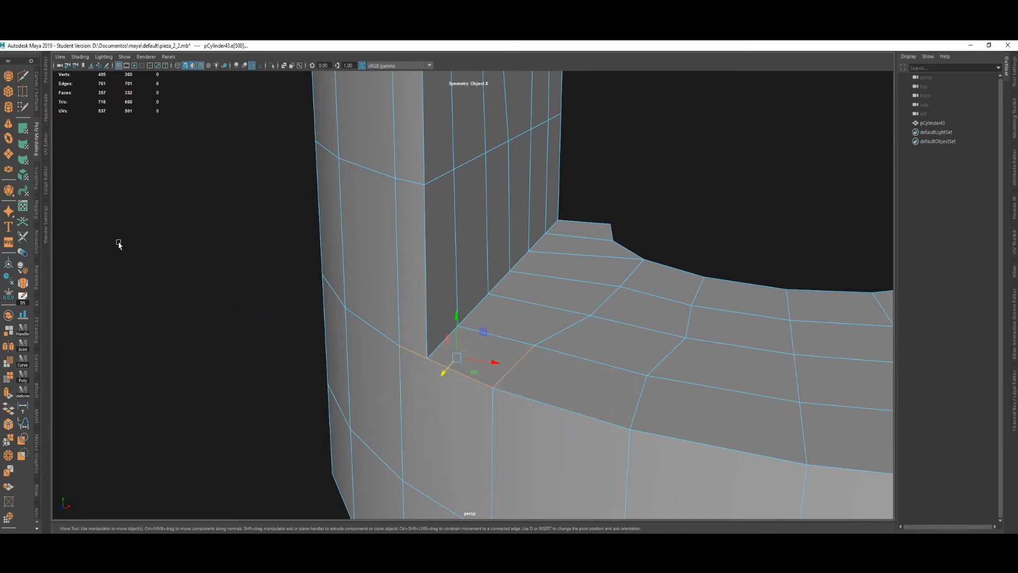
pyautogui.keyDown('alt'); pyautogui.moveTo(241, 302); pyautogui.dragTo(323, 302); pyautogui.keyUp('alt')
pyautogui.moveTo(202, 302)
pyautogui.keyDown('shift'); pyautogui.mouseDown(button='right')
pyautogui.moveTo(226, 294)
pyautogui.moveTo(240, 330)
pyautogui.moveTo(209, 309)
pyautogui.mouseUp(button='right'); pyautogui.keyUp('shift')
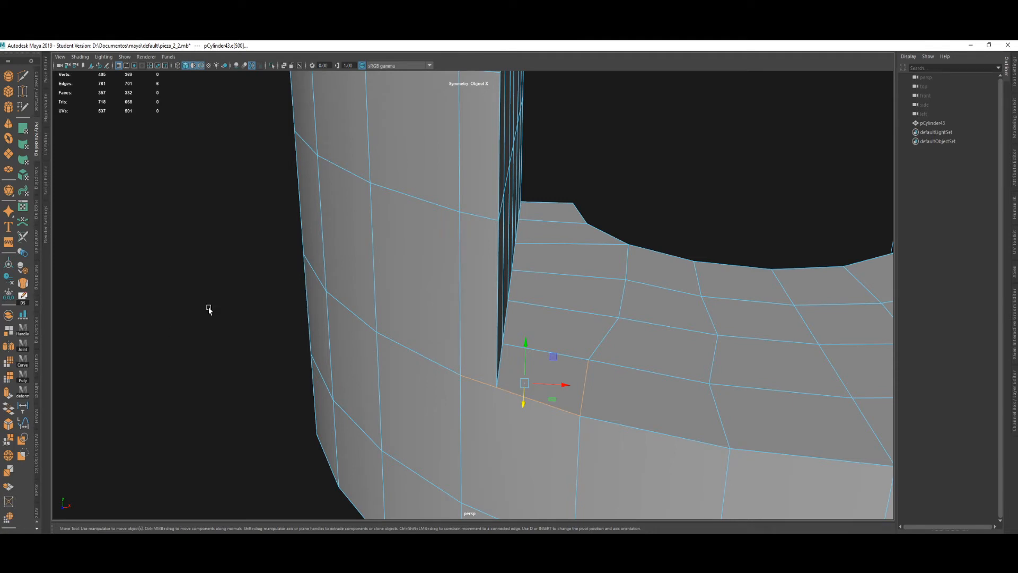
# Examine the edge flow of the arms, inner walls, ledges and ring from several angles.
pyautogui.keyDown('alt'); pyautogui.moveTo(145, 259); pyautogui.dragTo(260, 305); pyautogui.keyUp('alt')
pyautogui.click(652, 233)
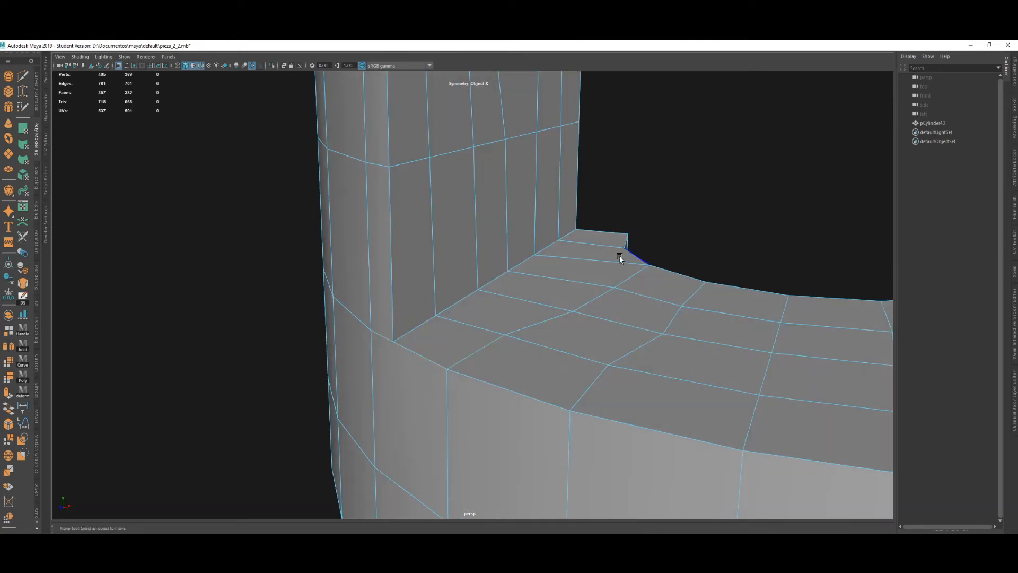
pyautogui.moveTo(539, 293)
pyautogui.keyDown('alt'); pyautogui.mouseDown()
pyautogui.moveTo(562, 289)
pyautogui.moveTo(546, 300)
pyautogui.mouseUp(); pyautogui.keyUp('alt')
pyautogui.scroll(-3, 556, 298)
pyautogui.scroll(-2, 557, 298)
pyautogui.click(546, 300)
pyautogui.scroll(-3, 530, 318)
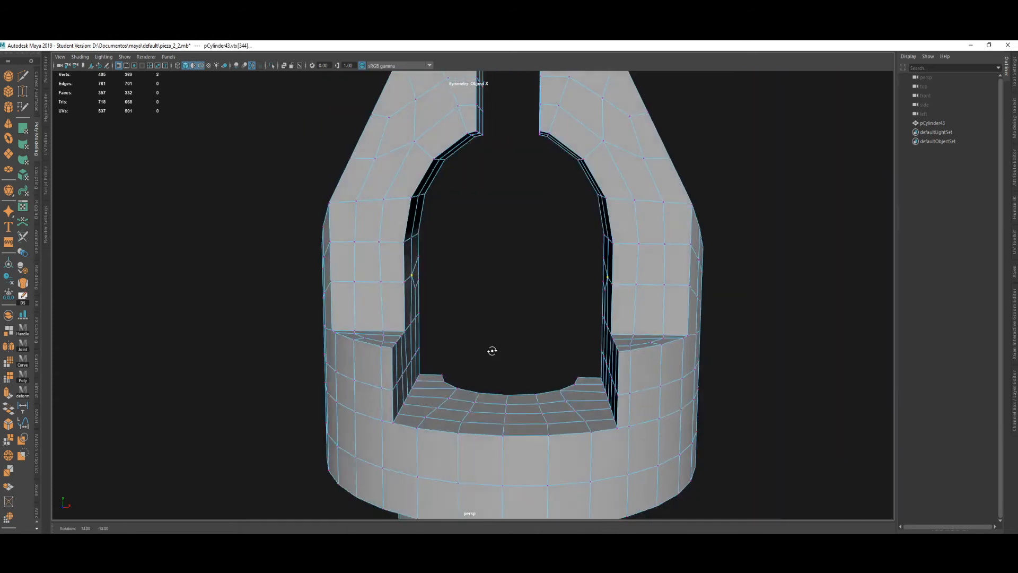
pyautogui.keyDown('alt'); pyautogui.moveTo(491, 350); pyautogui.dragTo(473, 359); pyautogui.keyUp('alt')
pyautogui.keyDown('alt'); pyautogui.moveTo(460, 287); pyautogui.dragTo(465, 302); pyautogui.keyUp('alt')
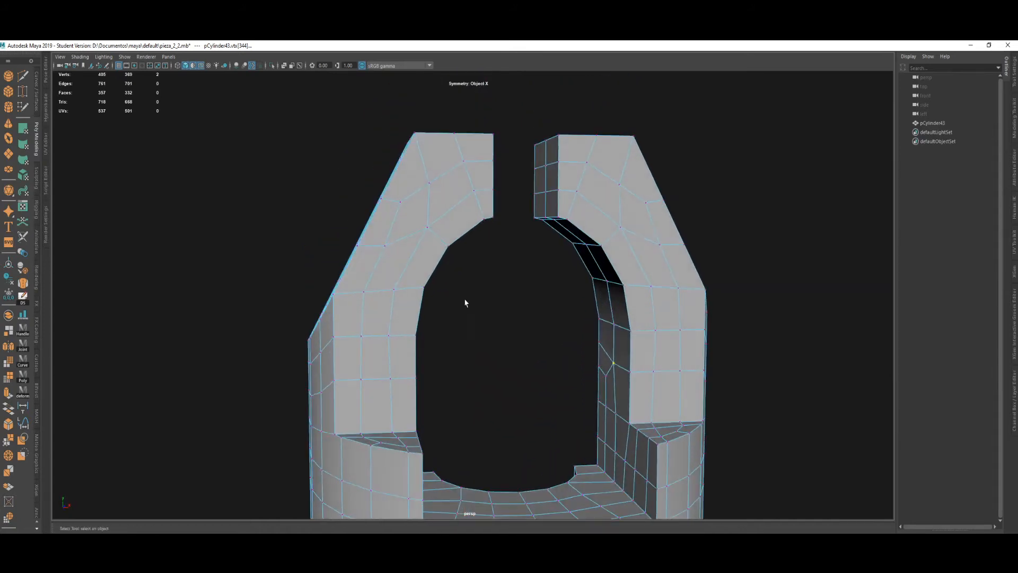
pyautogui.keyDown('alt'); pyautogui.moveTo(466, 302); pyautogui.dragTo(453, 262, button='middle'); pyautogui.keyUp('alt')
pyautogui.keyDown('alt'); pyautogui.moveTo(453, 262); pyautogui.dragTo(441, 266, button='right'); pyautogui.keyUp('alt')
pyautogui.keyDown('alt'); pyautogui.moveTo(440, 265); pyautogui.dragTo(428, 284); pyautogui.keyUp('alt')
pyautogui.keyDown('alt'); pyautogui.moveTo(453, 315); pyautogui.dragTo(451, 254, button='middle'); pyautogui.keyUp('alt')
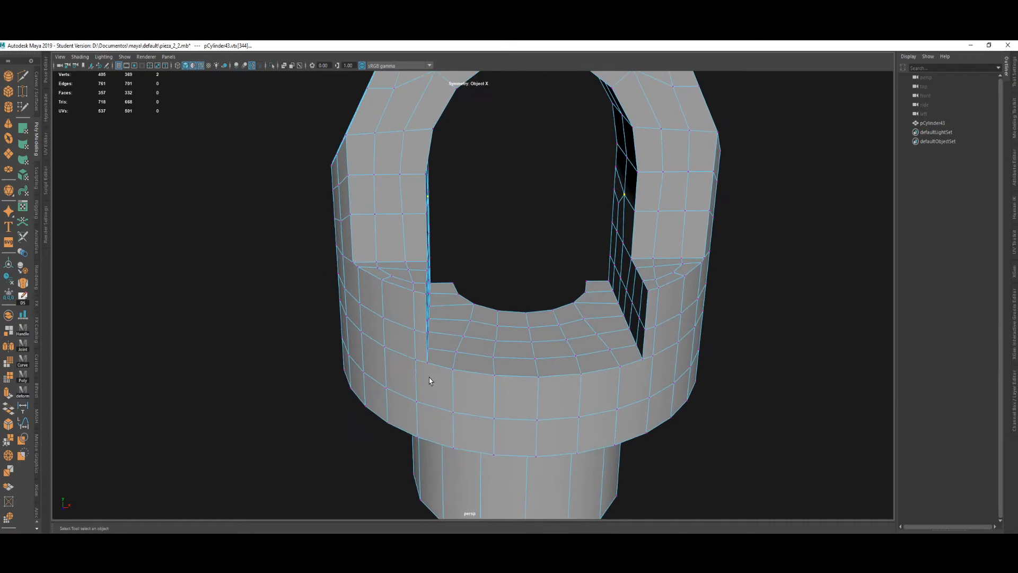
pyautogui.keyDown('alt'); pyautogui.moveTo(428, 377); pyautogui.dragTo(440, 357); pyautogui.keyUp('alt')
pyautogui.keyDown('alt'); pyautogui.moveTo(440, 360); pyautogui.dragTo(453, 327, button='right'); pyautogui.keyUp('alt')
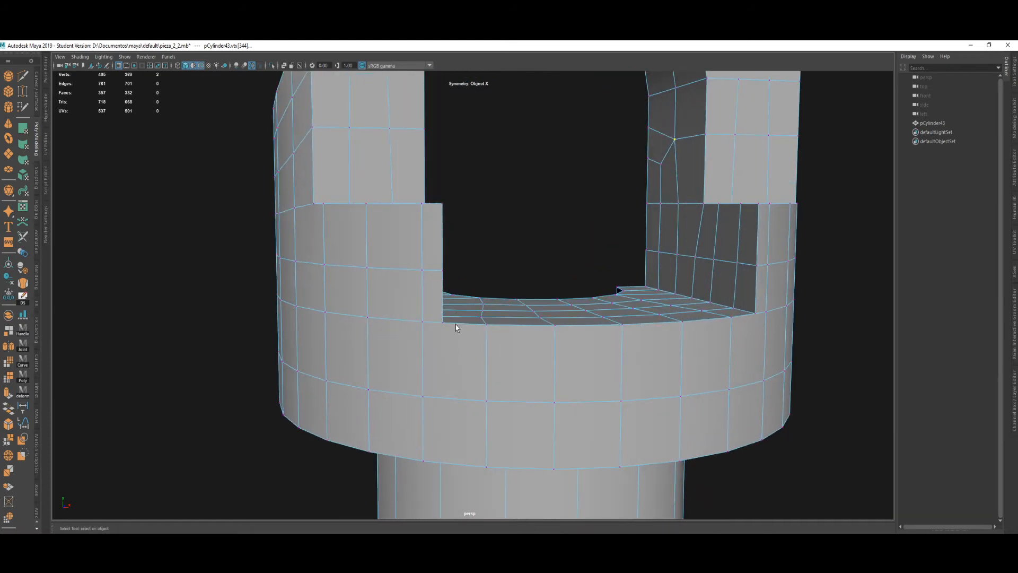
pyautogui.moveTo(456, 325)
pyautogui.keyDown('alt'); pyautogui.mouseDown()
pyautogui.moveTo(527, 348)
pyautogui.moveTo(491, 311)
pyautogui.moveTo(459, 310)
pyautogui.mouseUp(); pyautogui.keyUp('alt')
pyautogui.keyDown('alt'); pyautogui.moveTo(448, 358); pyautogui.dragTo(443, 352, button='right'); pyautogui.keyUp('alt')
pyautogui.keyDown('alt'); pyautogui.moveTo(442, 352); pyautogui.dragTo(481, 291, button='middle'); pyautogui.keyUp('alt')
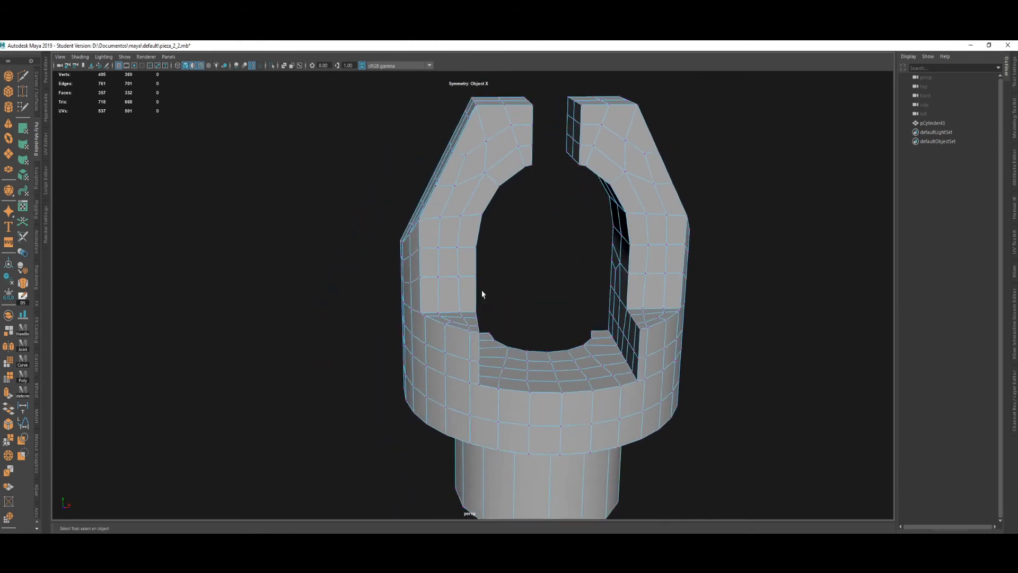
pyautogui.keyDown('alt'); pyautogui.moveTo(481, 291); pyautogui.dragTo(498, 345, button='right'); pyautogui.keyUp('alt')
pyautogui.keyDown('alt'); pyautogui.moveTo(498, 345); pyautogui.dragTo(503, 350); pyautogui.keyUp('alt')
pyautogui.keyDown('alt'); pyautogui.moveTo(470, 296); pyautogui.dragTo(475, 322, button='middle'); pyautogui.keyUp('alt')
pyautogui.keyDown('alt'); pyautogui.moveTo(475, 326); pyautogui.dragTo(496, 369); pyautogui.keyUp('alt')
pyautogui.moveTo(498, 367); pyautogui.dragTo(552, 291, button='right')
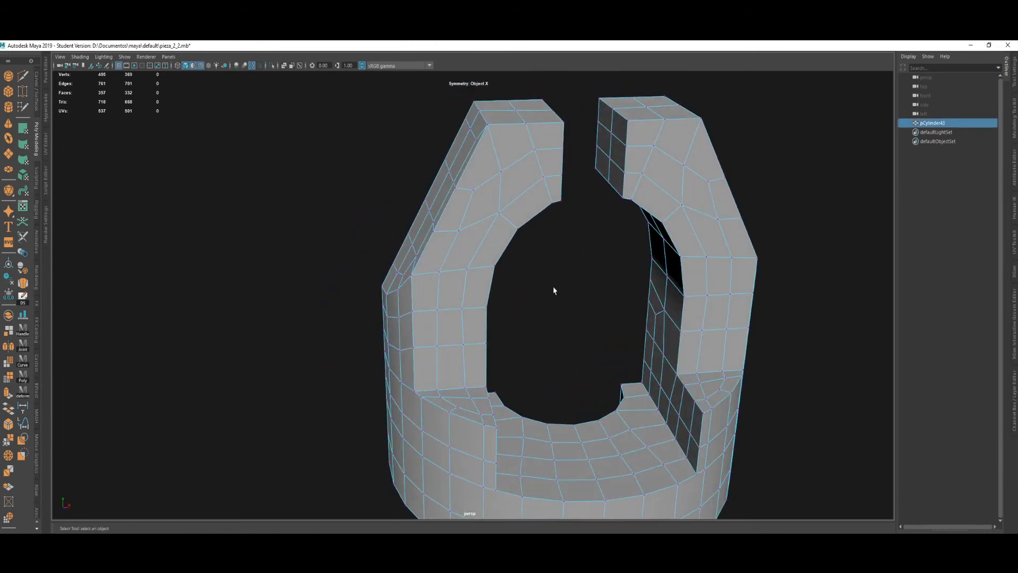
pyautogui.click(551, 291)
pyautogui.click(460, 297)
pyautogui.keyDown('alt'); pyautogui.moveTo(461, 297); pyautogui.dragTo(498, 321, button='right'); pyautogui.keyUp('alt')
pyautogui.keyDown('alt'); pyautogui.moveTo(492, 289); pyautogui.dragTo(492, 257, button='middle'); pyautogui.keyUp('alt')
pyautogui.keyDown('alt'); pyautogui.moveTo(492, 257); pyautogui.dragTo(532, 354, button='right'); pyautogui.keyUp('alt')
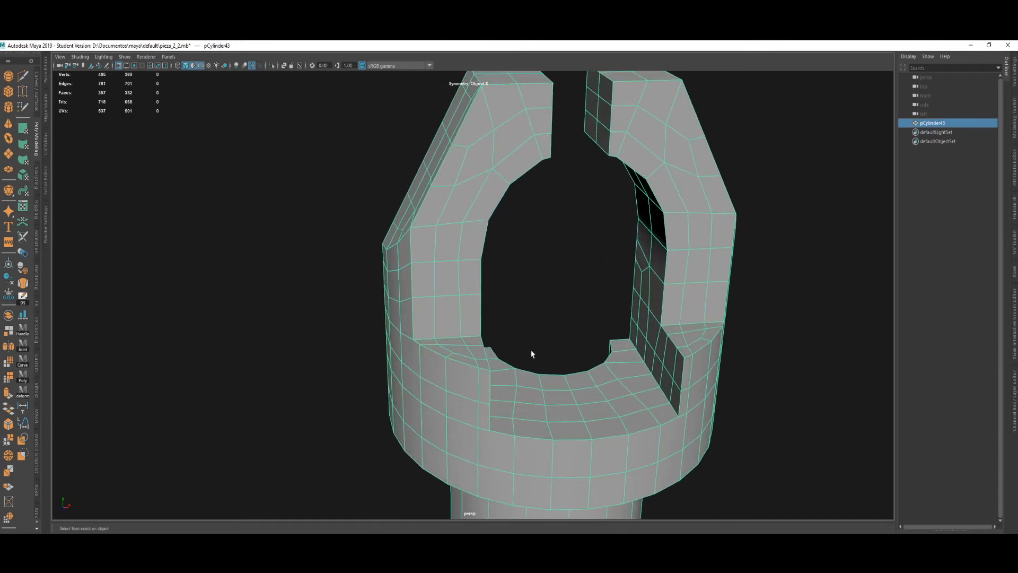
pyautogui.moveTo(532, 354)
pyautogui.keyDown('alt'); pyautogui.mouseDown()
pyautogui.moveTo(513, 343)
pyautogui.moveTo(529, 344)
pyautogui.mouseUp(); pyautogui.keyUp('alt')
pyautogui.moveTo(529, 328); pyautogui.dragTo(530, 274, button='right')
pyautogui.click(458, 329)
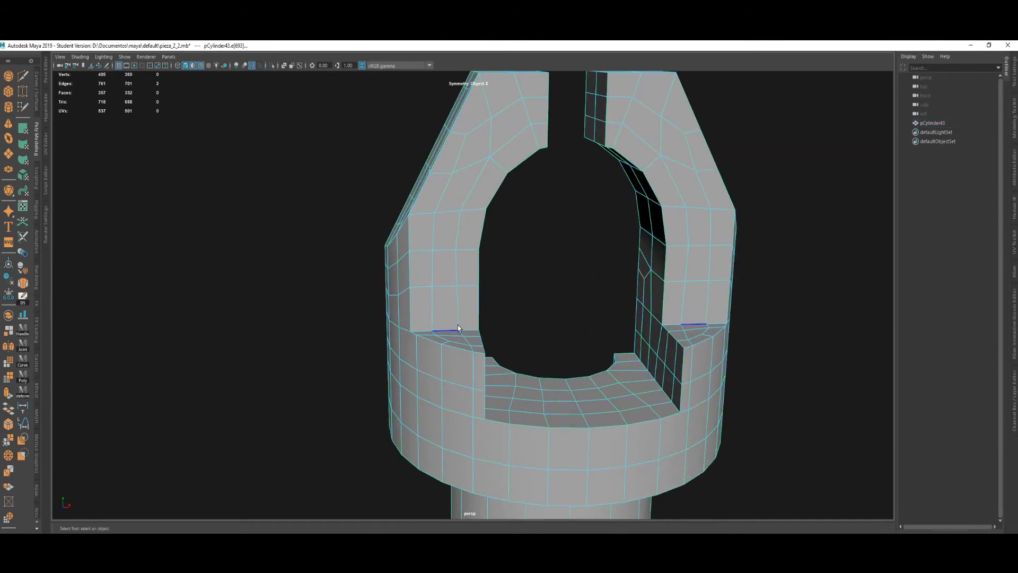
pyautogui.click(459, 231)
pyautogui.press('r')
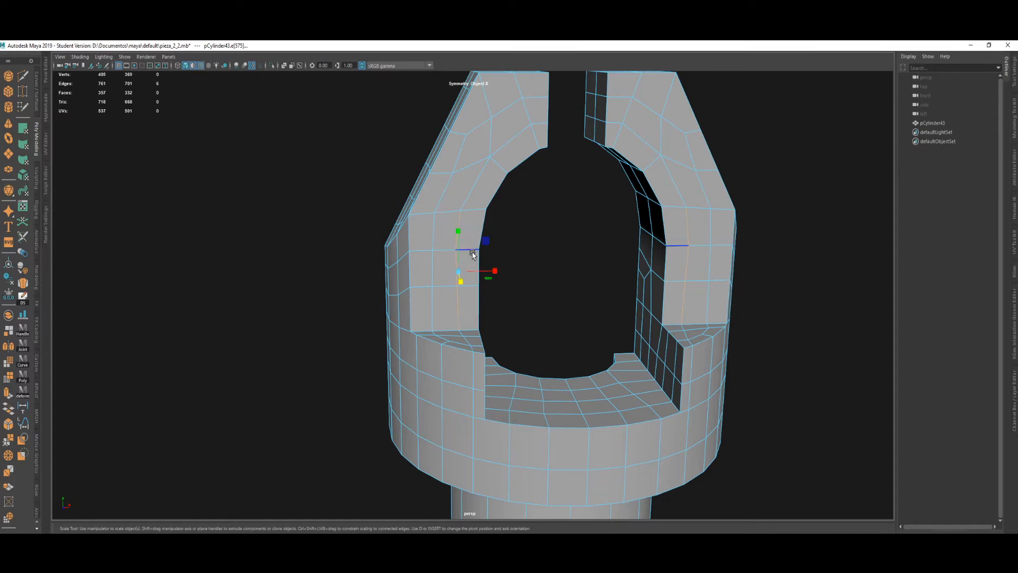
pyautogui.click(480, 265)
pyautogui.click(545, 231)
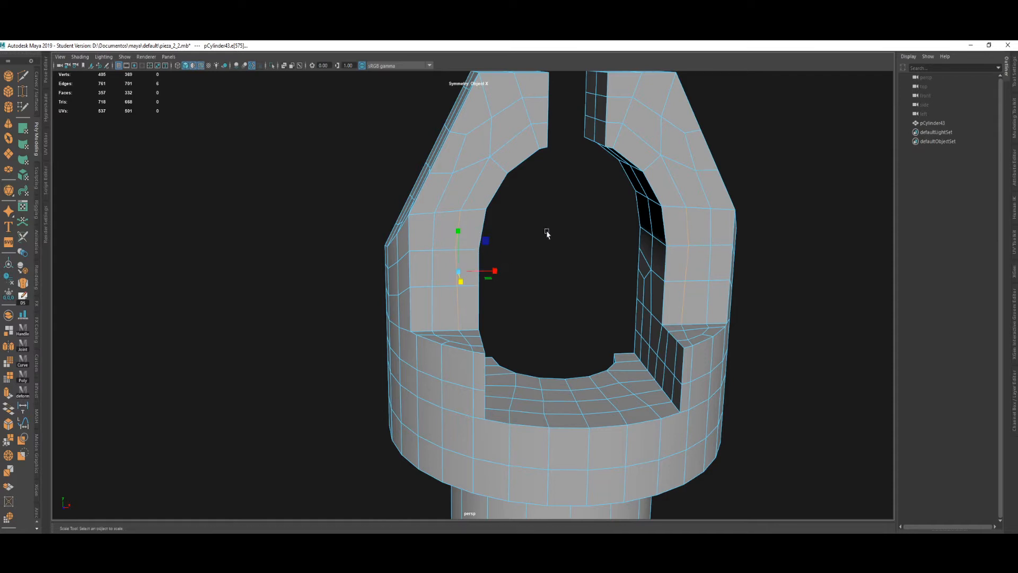
pyautogui.click(458, 262)
# Shift the three lower vertices of the vertical edge line nearest the inner border of the arm's front face along the X axis.
pyautogui.press('F9')
pyautogui.click(457, 249)
pyautogui.press('w')
pyautogui.moveTo(493, 250); pyautogui.dragTo(490, 254)
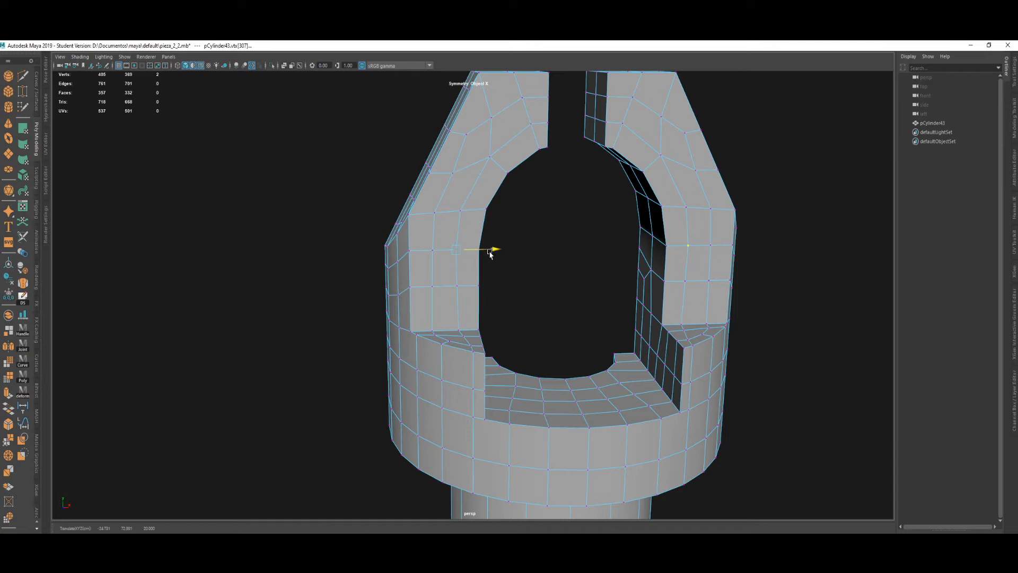
pyautogui.click(454, 289)
pyautogui.click(476, 330)
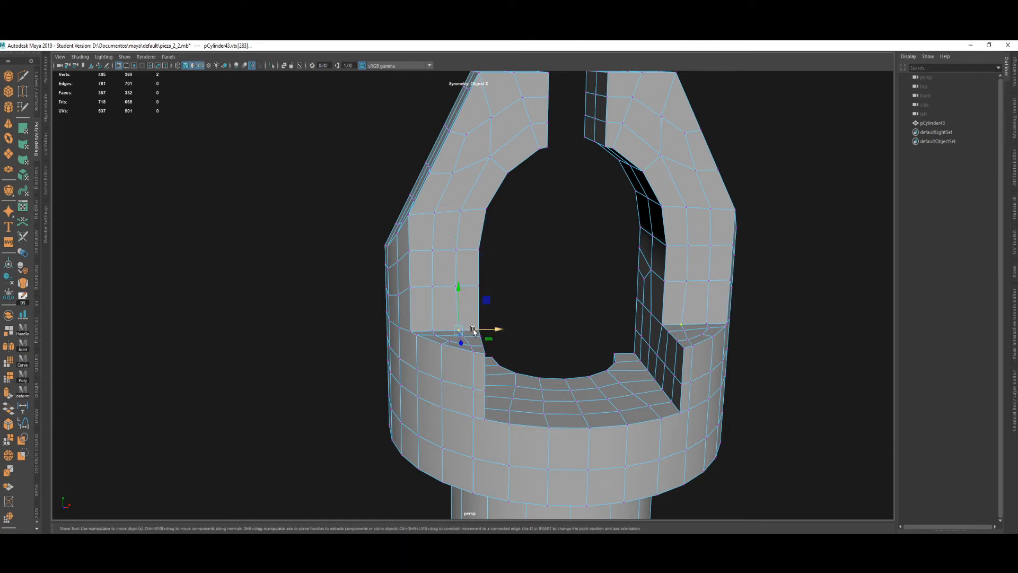
pyautogui.keyDown('alt'); pyautogui.moveTo(455, 289); pyautogui.dragTo(495, 243); pyautogui.keyUp('alt')
pyautogui.keyDown('shift'); pyautogui.click(458, 286); pyautogui.keyUp('shift')
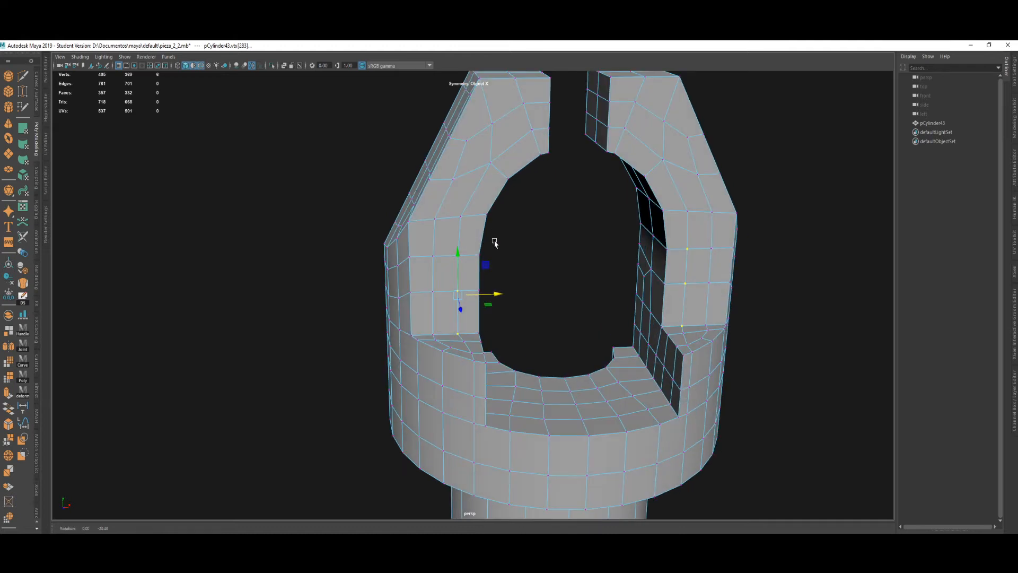
# Clear the vertex selection and return the part to object mode.
pyautogui.click(525, 261)
pyautogui.moveTo(526, 260); pyautogui.dragTo(587, 205, button='right')
pyautogui.scroll(-1, 528, 247)
pyautogui.keyDown('alt'); pyautogui.moveTo(527, 247); pyautogui.dragTo(513, 283, button='middle'); pyautogui.keyUp('alt')
pyautogui.moveTo(513, 284)
pyautogui.keyDown('alt'); pyautogui.mouseDown()
pyautogui.moveTo(507, 229)
pyautogui.moveTo(518, 275)
pyautogui.moveTo(486, 257)
pyautogui.moveTo(536, 268)
pyautogui.moveTo(520, 276)
pyautogui.mouseUp(); pyautogui.keyUp('alt')
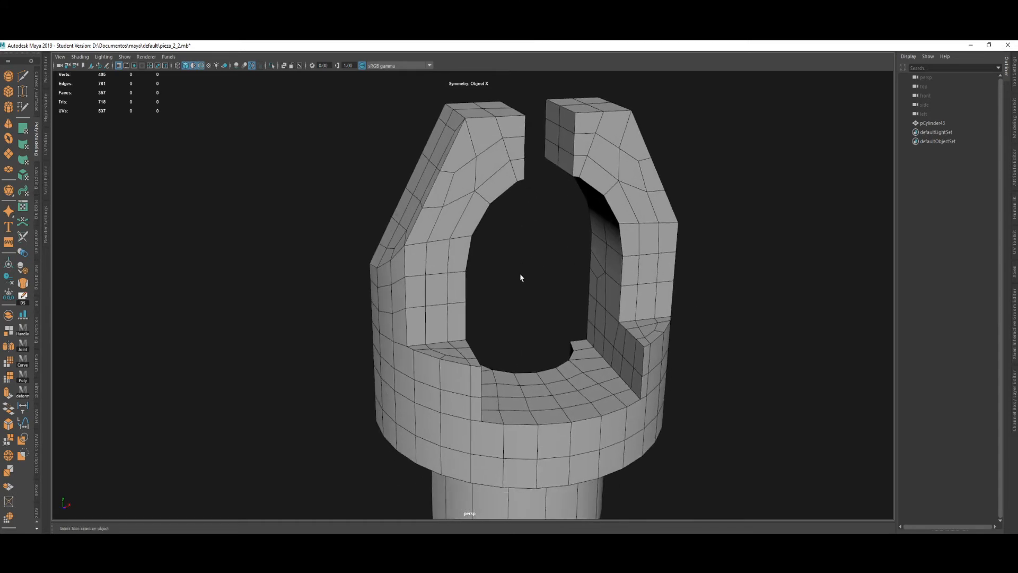
# Select the part and inspect the notch and ring wall up close, briefly toggling smooth preview.
pyautogui.click(468, 292)
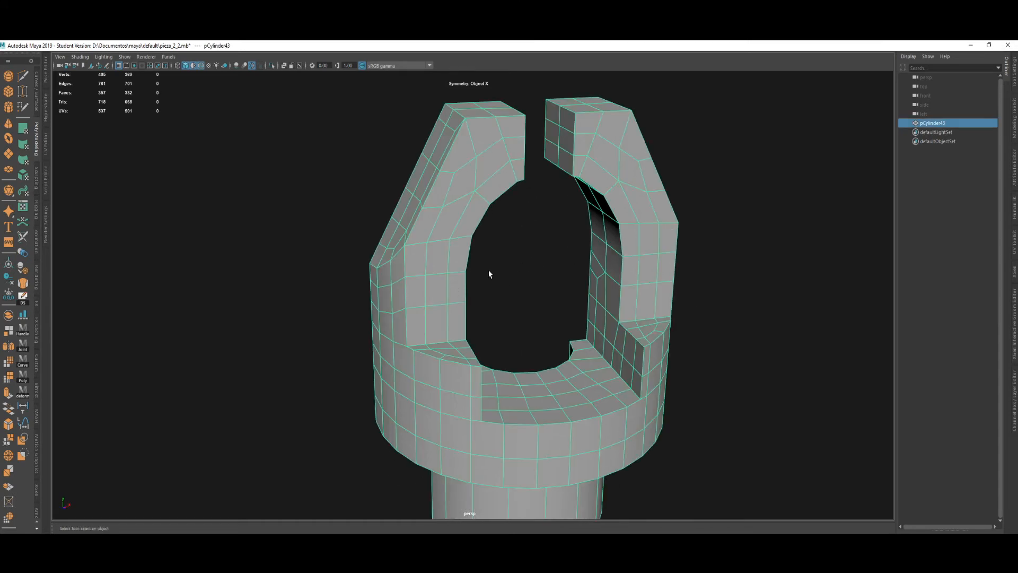
pyautogui.keyDown('alt'); pyautogui.moveTo(486, 272); pyautogui.dragTo(509, 322, button='right'); pyautogui.keyUp('alt')
pyautogui.keyDown('alt'); pyautogui.moveTo(509, 322); pyautogui.dragTo(500, 305); pyautogui.keyUp('alt')
pyautogui.keyDown('alt'); pyautogui.moveTo(500, 305); pyautogui.dragTo(500, 254, button='middle'); pyautogui.keyUp('alt')
pyautogui.keyDown('alt'); pyautogui.moveTo(500, 255); pyautogui.dragTo(507, 303); pyautogui.keyUp('alt')
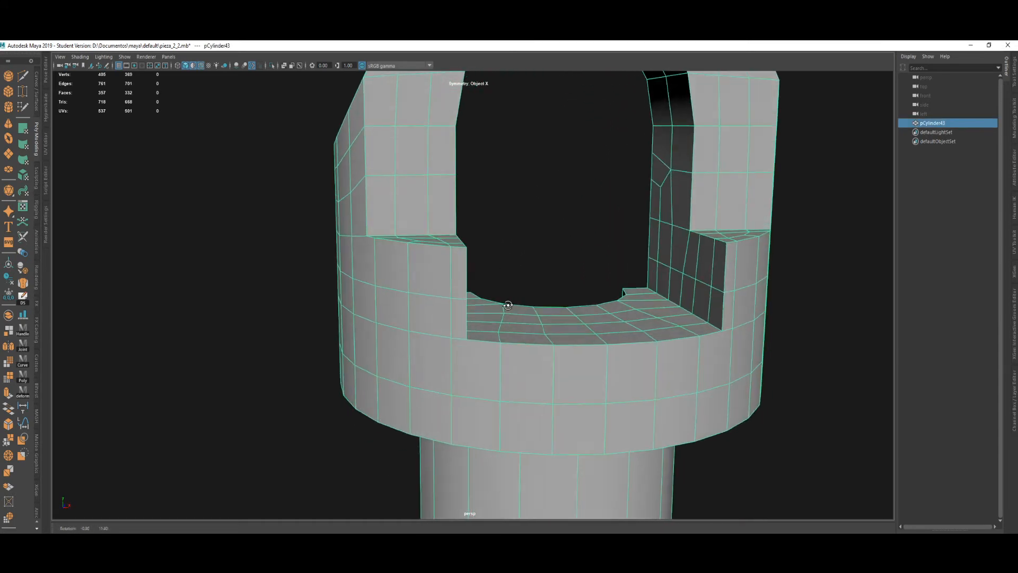
pyautogui.keyDown('alt'); pyautogui.moveTo(507, 302); pyautogui.dragTo(488, 304, button='right'); pyautogui.keyUp('alt')
pyautogui.keyDown('alt'); pyautogui.moveTo(488, 304); pyautogui.dragTo(473, 245, button='middle'); pyautogui.keyUp('alt')
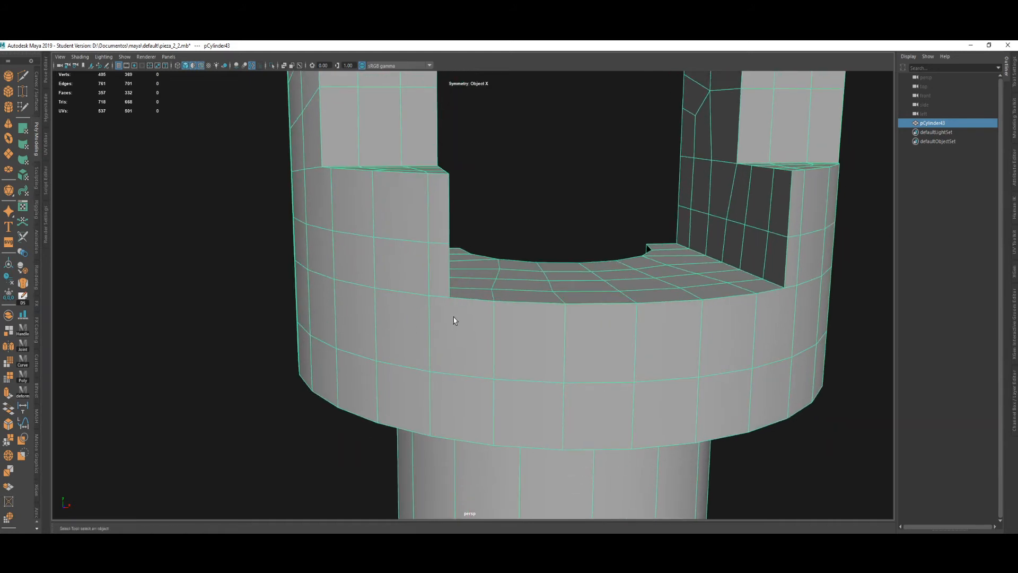
pyautogui.press('3')
pyautogui.press('1')
# Examine the edge flow around the notch's foot corner, the ledge and the ring's outer wall.
pyautogui.moveTo(462, 318)
pyautogui.keyDown('alt'); pyautogui.mouseDown()
pyautogui.moveTo(447, 319)
pyautogui.moveTo(456, 326)
pyautogui.mouseUp(); pyautogui.keyUp('alt')
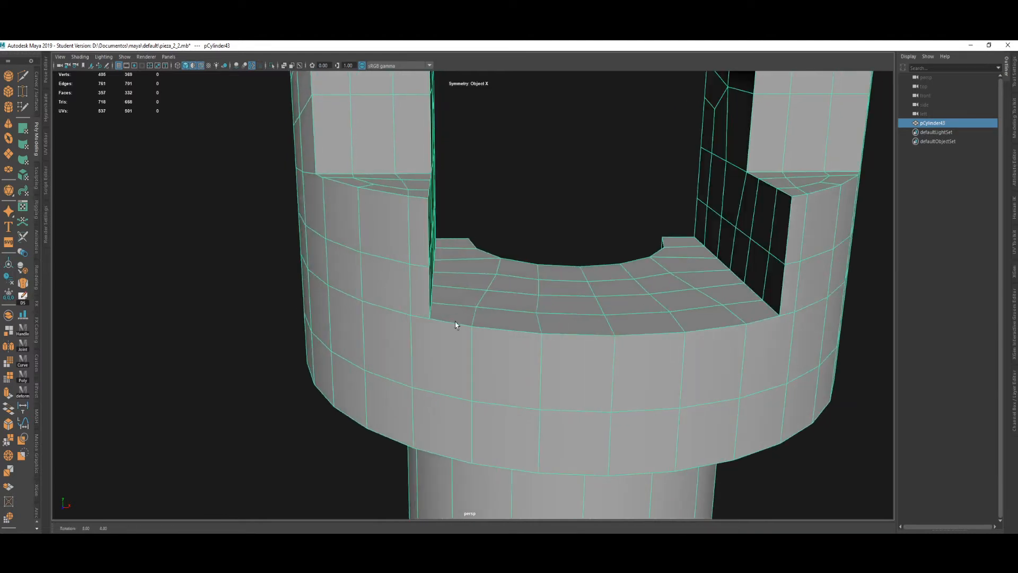
pyautogui.keyDown('alt'); pyautogui.moveTo(435, 295); pyautogui.dragTo(445, 319, button='middle'); pyautogui.keyUp('alt')
pyautogui.keyDown('alt'); pyautogui.moveTo(446, 322); pyautogui.dragTo(418, 345); pyautogui.keyUp('alt')
pyautogui.keyDown('alt'); pyautogui.moveTo(419, 344); pyautogui.dragTo(463, 400, button='right'); pyautogui.keyUp('alt')
pyautogui.keyDown('alt'); pyautogui.moveTo(463, 400); pyautogui.dragTo(440, 395); pyautogui.keyUp('alt')
pyautogui.keyDown('alt'); pyautogui.moveTo(435, 295); pyautogui.dragTo(487, 292, button='middle'); pyautogui.keyUp('alt')
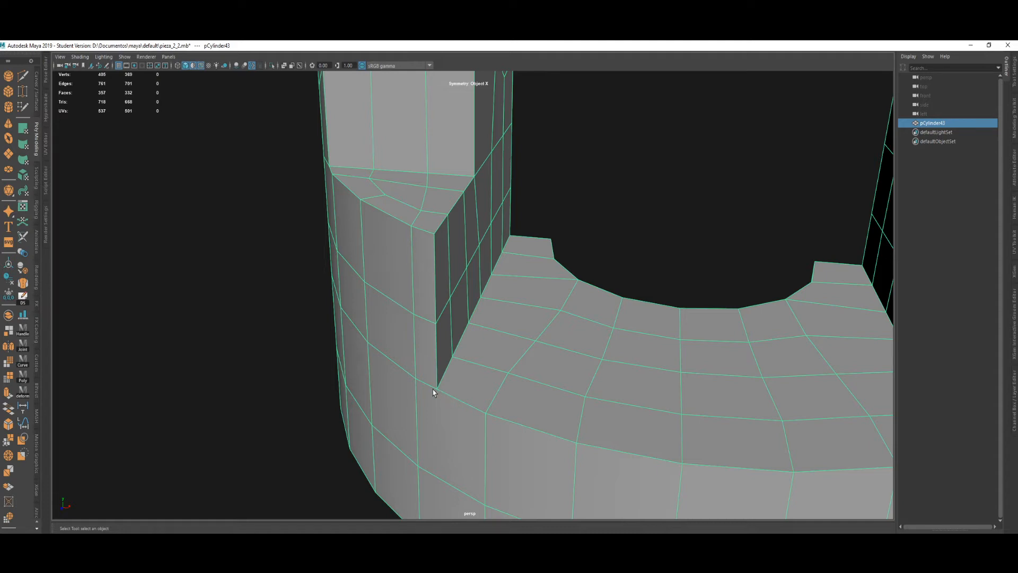
pyautogui.press('space')
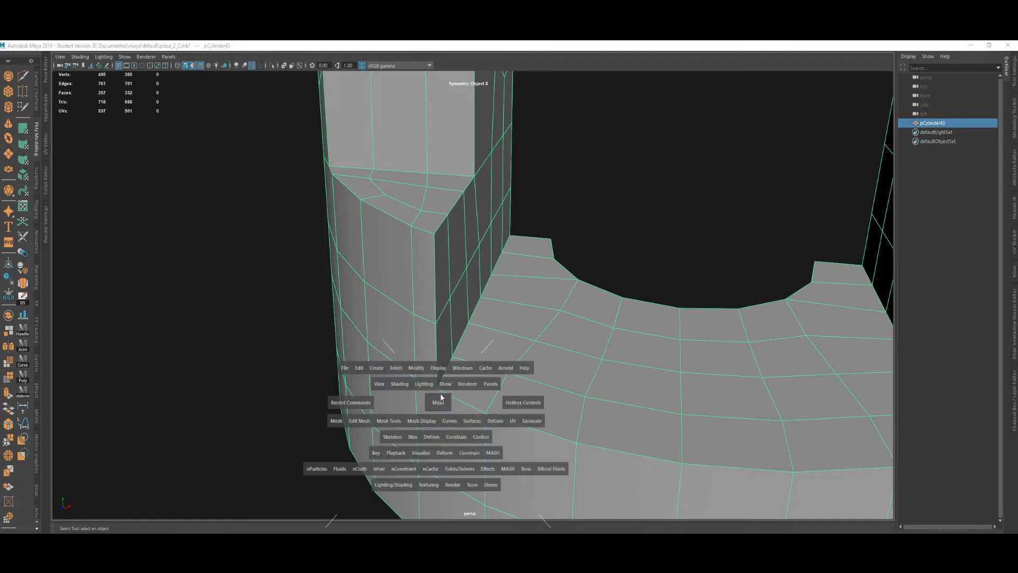
pyautogui.keyDown('alt'); pyautogui.moveTo(468, 404); pyautogui.dragTo(488, 371); pyautogui.keyUp('alt')
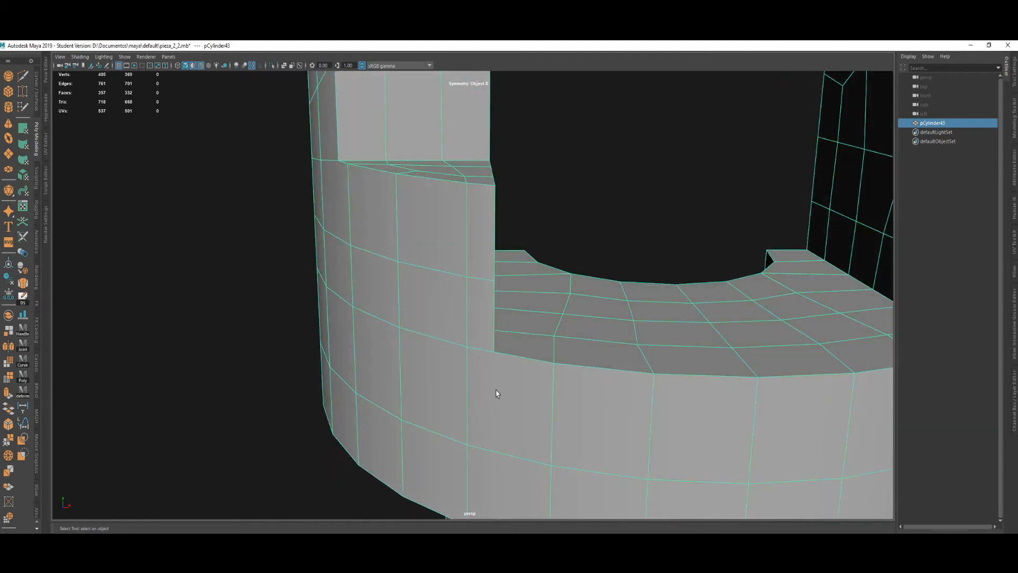
pyautogui.scroll(-2, 496, 390)
pyautogui.keyDown('alt'); pyautogui.moveTo(496, 387); pyautogui.dragTo(488, 372); pyautogui.keyUp('alt')
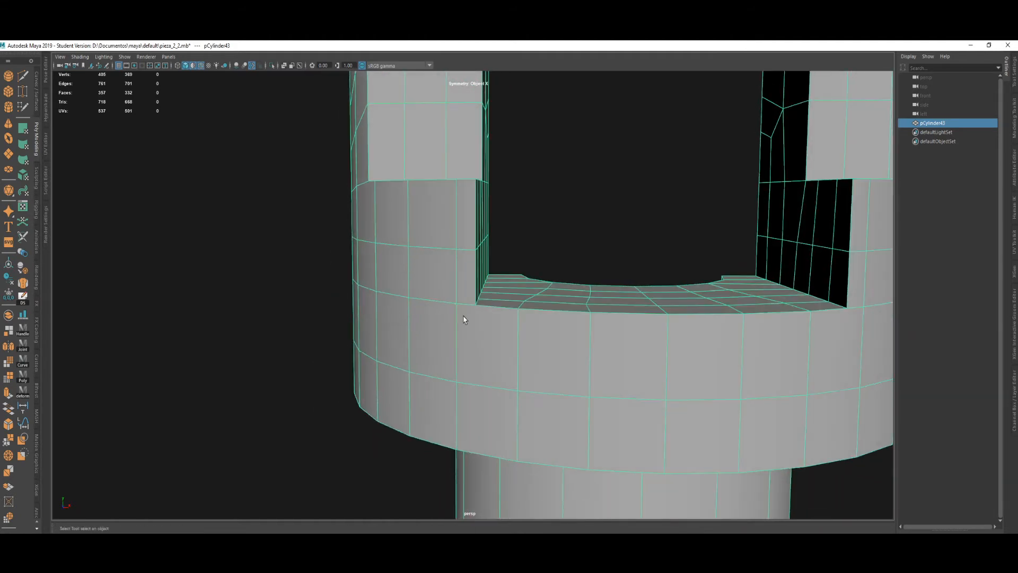
# Select the part's sharp border edges along the ring's rim, the notch, the ledges and the arms' front faces.
pyautogui.press('F10')
pyautogui.keyDown('alt'); pyautogui.moveTo(463, 316); pyautogui.dragTo(432, 345); pyautogui.keyUp('alt')
pyautogui.doubleClick(457, 344)
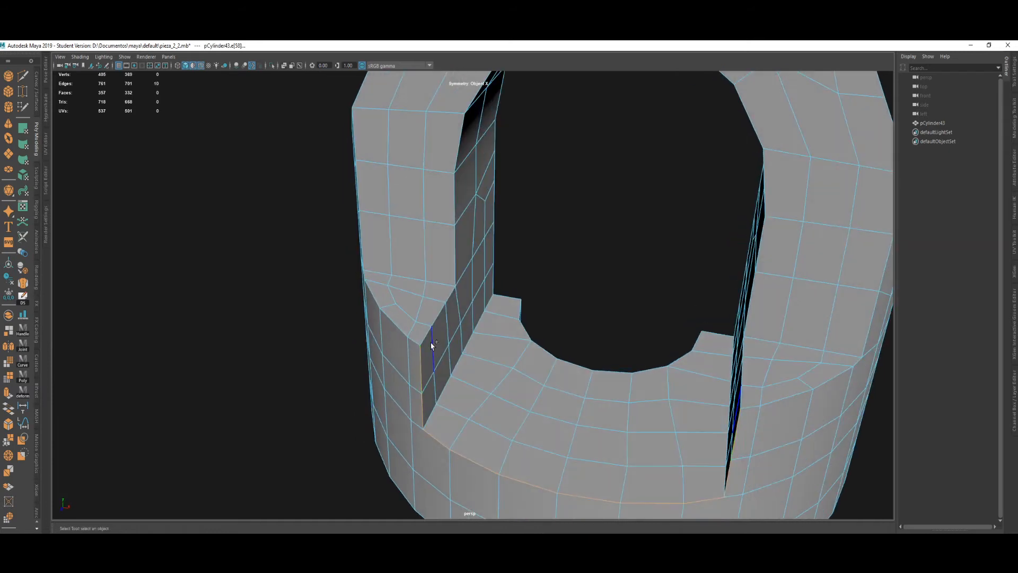
pyautogui.keyDown('shift'); pyautogui.click(459, 244); pyautogui.keyUp('shift')
pyautogui.keyDown('alt'); pyautogui.moveTo(522, 326); pyautogui.dragTo(529, 367); pyautogui.keyUp('alt')
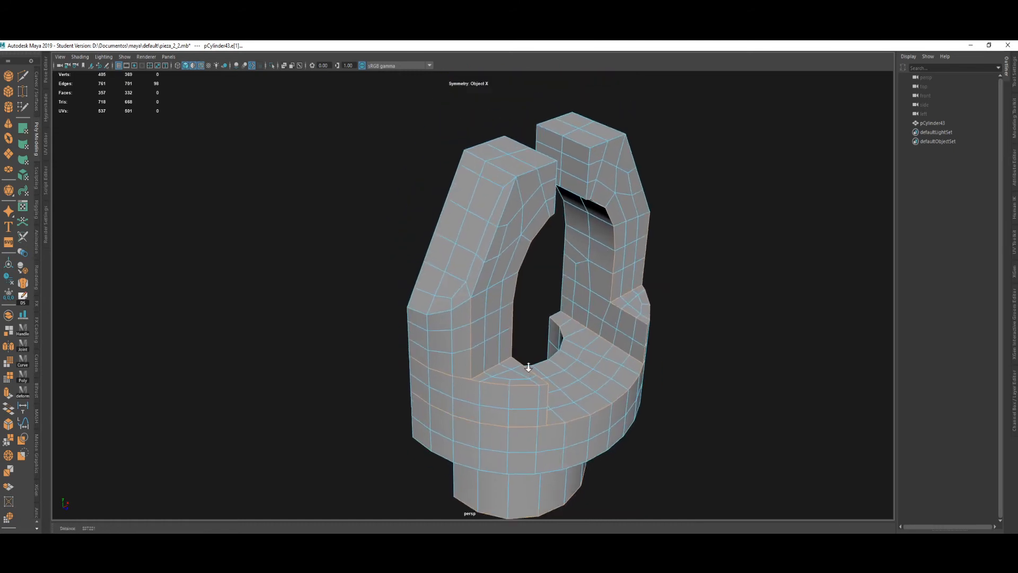
pyautogui.scroll(1, 529, 367)
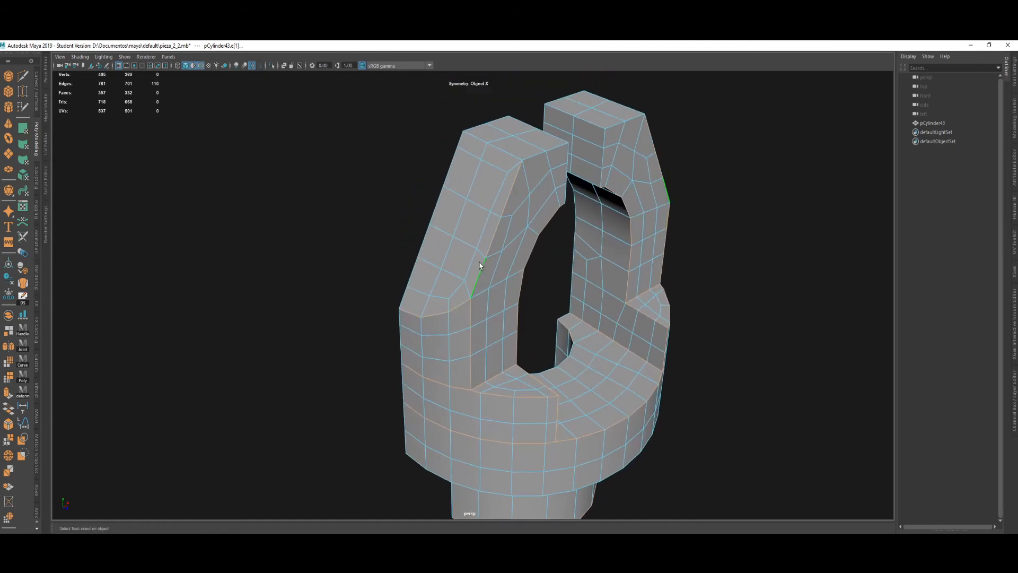
# Add the arm tips' top border edges to the selection and deselect the horizontal lines running around the outer wall.
pyautogui.keyDown('alt'); pyautogui.moveTo(479, 265); pyautogui.dragTo(454, 315); pyautogui.keyUp('alt')
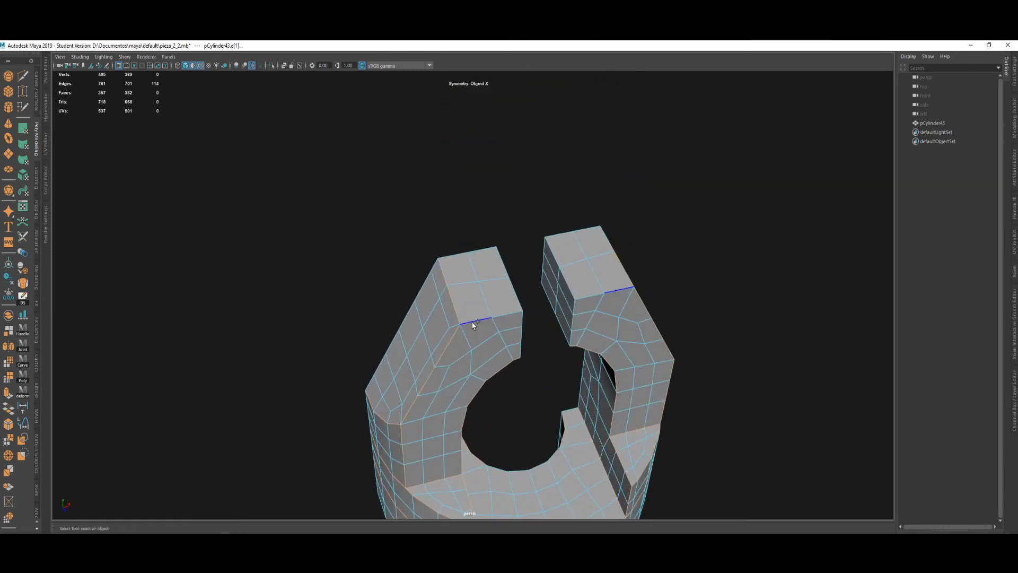
pyautogui.keyDown('alt'); pyautogui.moveTo(504, 342); pyautogui.dragTo(465, 322); pyautogui.keyUp('alt')
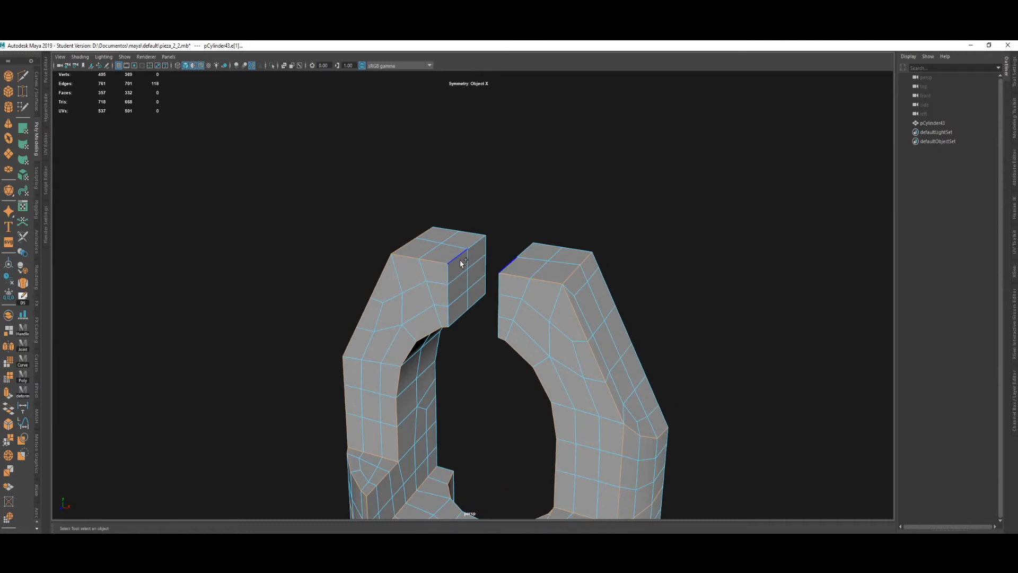
pyautogui.keyDown('alt'); pyautogui.moveTo(457, 220); pyautogui.dragTo(519, 329); pyautogui.keyUp('alt')
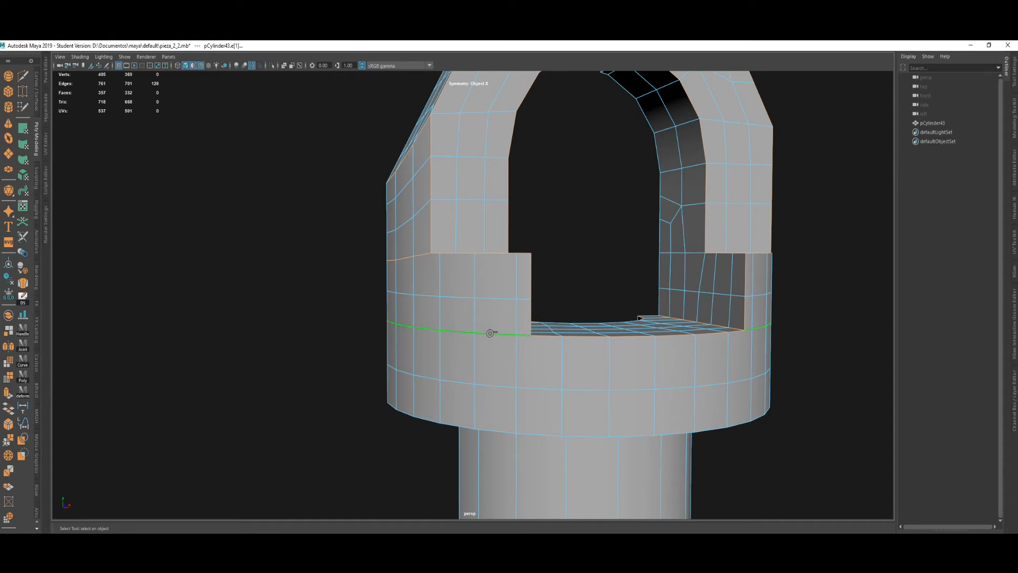
pyautogui.keyDown('alt'); pyautogui.moveTo(513, 279); pyautogui.dragTo(460, 289); pyautogui.keyUp('alt')
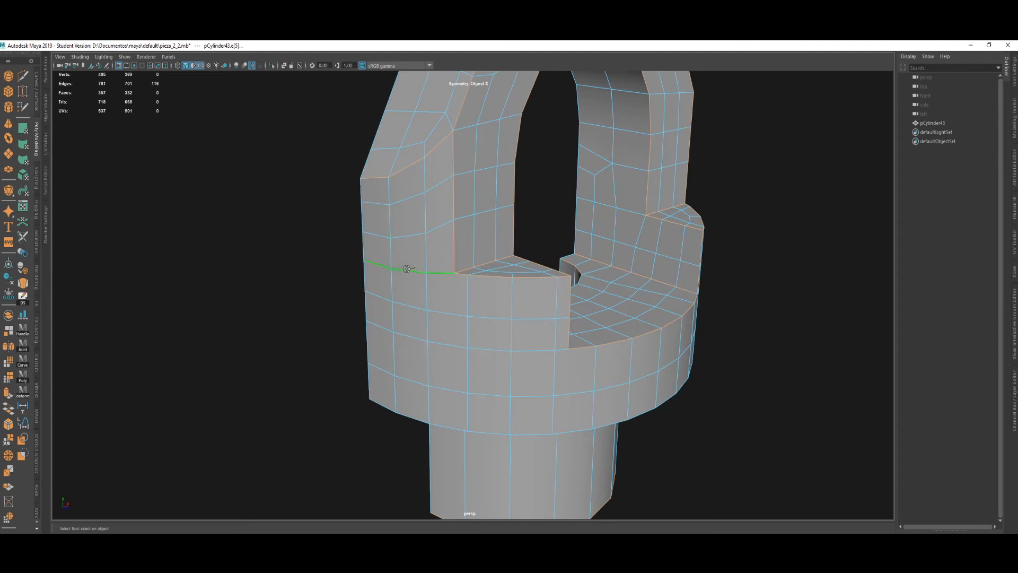
pyautogui.keyDown('alt'); pyautogui.moveTo(407, 269); pyautogui.dragTo(491, 321); pyautogui.keyUp('alt')
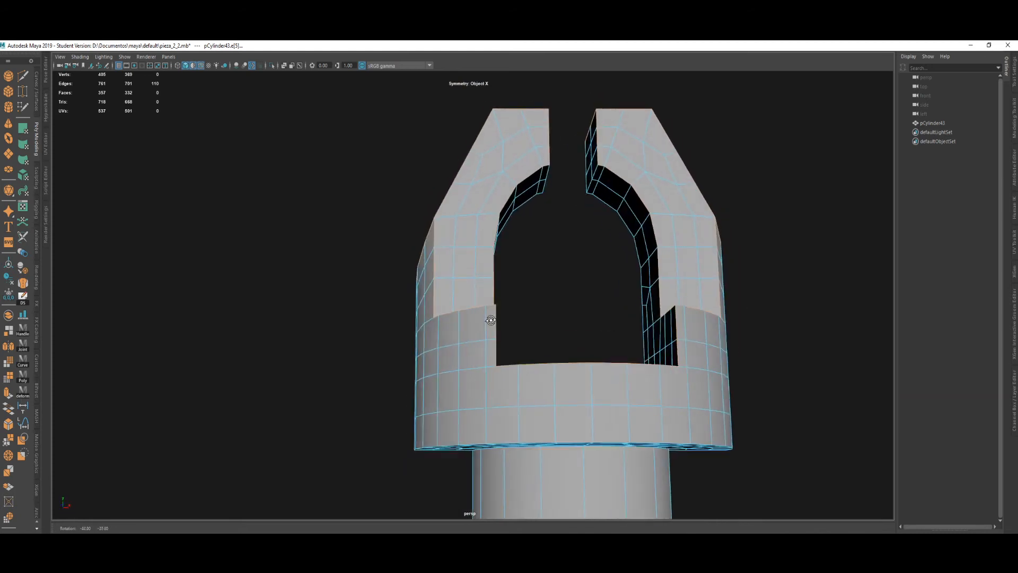
# Add the lower edges of the arm tips' facing ends, where they meet the inner arch, to the border edge selection.
pyautogui.scroll(3, 532, 182)
pyautogui.keyDown('alt'); pyautogui.moveTo(531, 182); pyautogui.dragTo(518, 336, button='middle'); pyautogui.keyUp('alt')
pyautogui.keyDown('alt'); pyautogui.moveTo(518, 337); pyautogui.dragTo(526, 282); pyautogui.keyUp('alt')
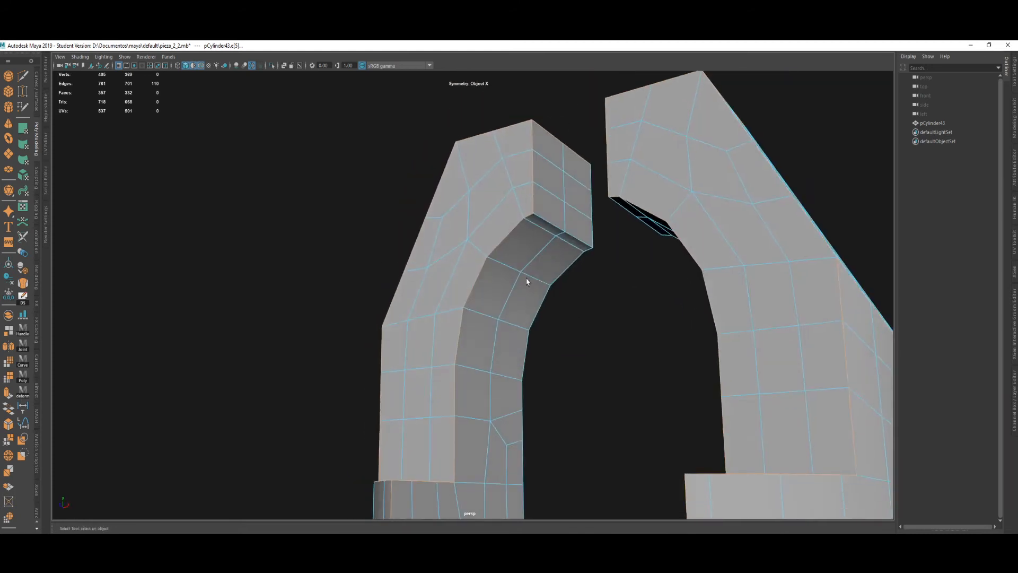
pyautogui.keyDown('shift'); pyautogui.click(547, 220); pyautogui.keyUp('shift')
pyautogui.scroll(-5, 528, 238)
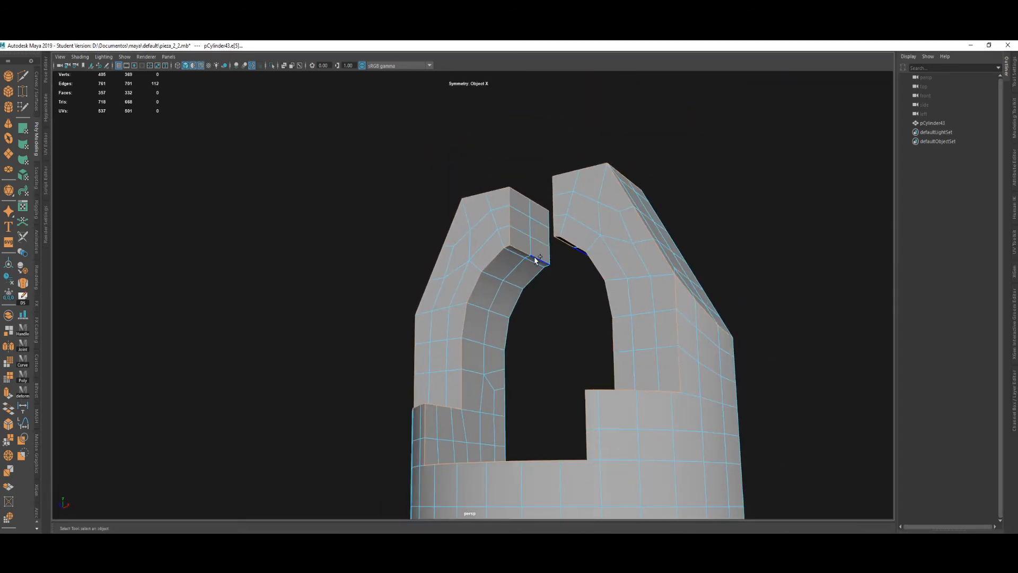
pyautogui.keyDown('shift'); pyautogui.click(536, 260); pyautogui.keyUp('shift')
pyautogui.scroll(-4, 532, 275)
pyautogui.keyDown('alt'); pyautogui.moveTo(530, 291); pyautogui.dragTo(512, 367); pyautogui.keyUp('alt')
pyautogui.keyDown('alt'); pyautogui.moveTo(512, 367); pyautogui.dragTo(556, 370, button='right'); pyautogui.keyUp('alt')
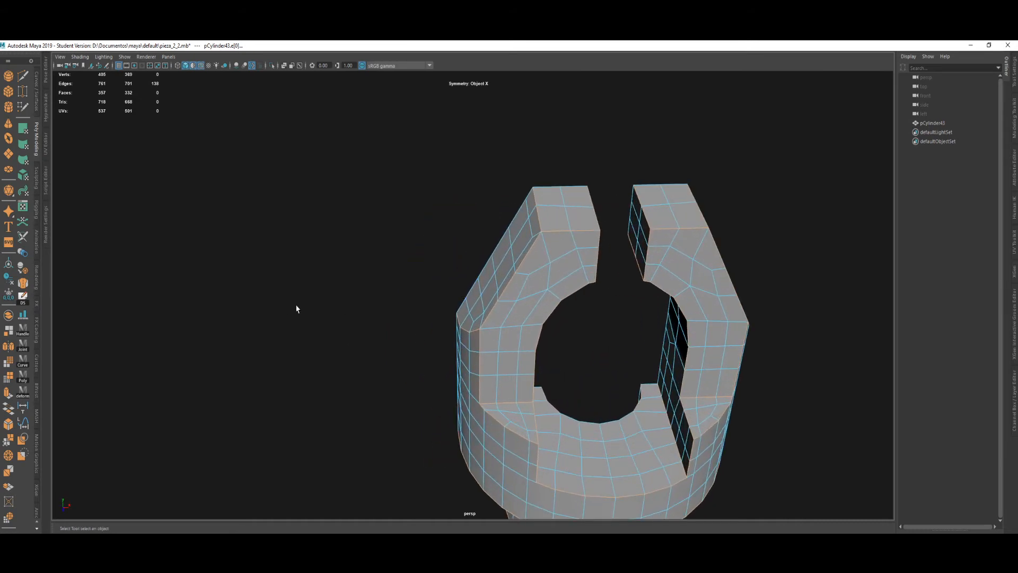
# Bevel the selected border edges with Chamfer off and check the part in smooth preview.
pyautogui.hotkey('ctrl', 'b')
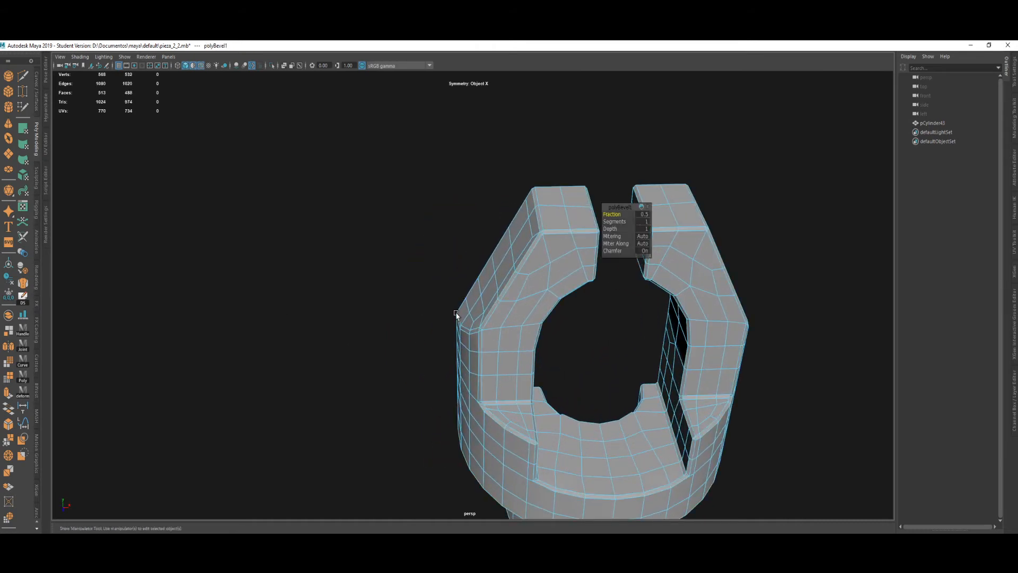
pyautogui.click(644, 251)
pyautogui.keyDown('alt'); pyautogui.moveTo(588, 313); pyautogui.dragTo(563, 316); pyautogui.keyUp('alt')
pyautogui.keyDown('alt'); pyautogui.moveTo(595, 334); pyautogui.dragTo(580, 318, button='middle'); pyautogui.keyUp('alt')
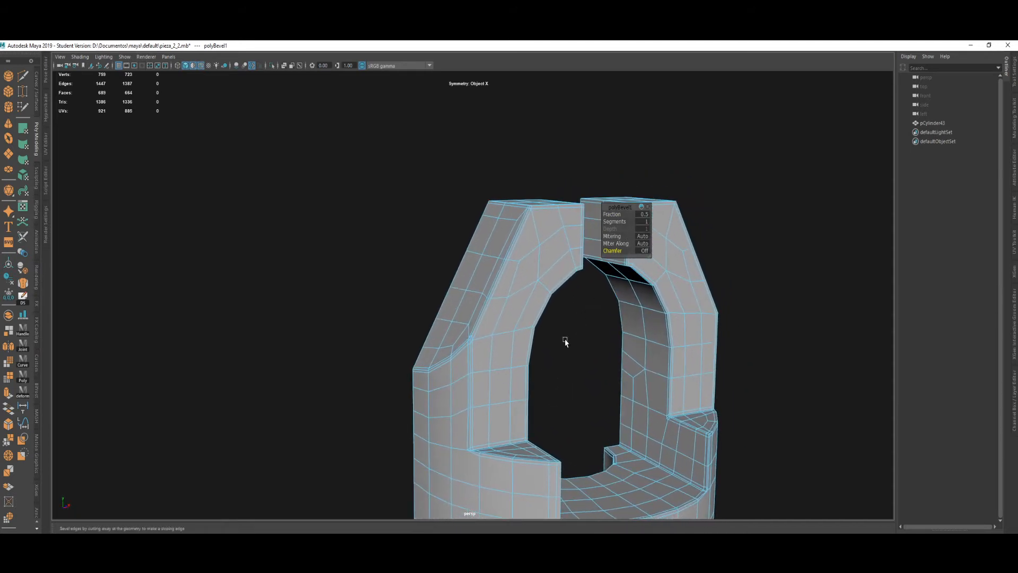
pyautogui.keyDown('alt'); pyautogui.moveTo(565, 342); pyautogui.dragTo(476, 333); pyautogui.keyUp('alt')
pyautogui.press('q')
pyautogui.press('3')
# Connect the ring of vertical edges on the outer wall beside the notch, just above the notch floor's level.
pyautogui.keyDown('alt'); pyautogui.moveTo(685, 228); pyautogui.dragTo(542, 346); pyautogui.keyUp('alt')
pyautogui.keyDown('alt'); pyautogui.moveTo(543, 345); pyautogui.dragTo(564, 337, button='middle'); pyautogui.keyUp('alt')
pyautogui.keyDown('alt'); pyautogui.moveTo(564, 336); pyautogui.dragTo(481, 338); pyautogui.keyUp('alt')
pyautogui.scroll(5, 513, 355)
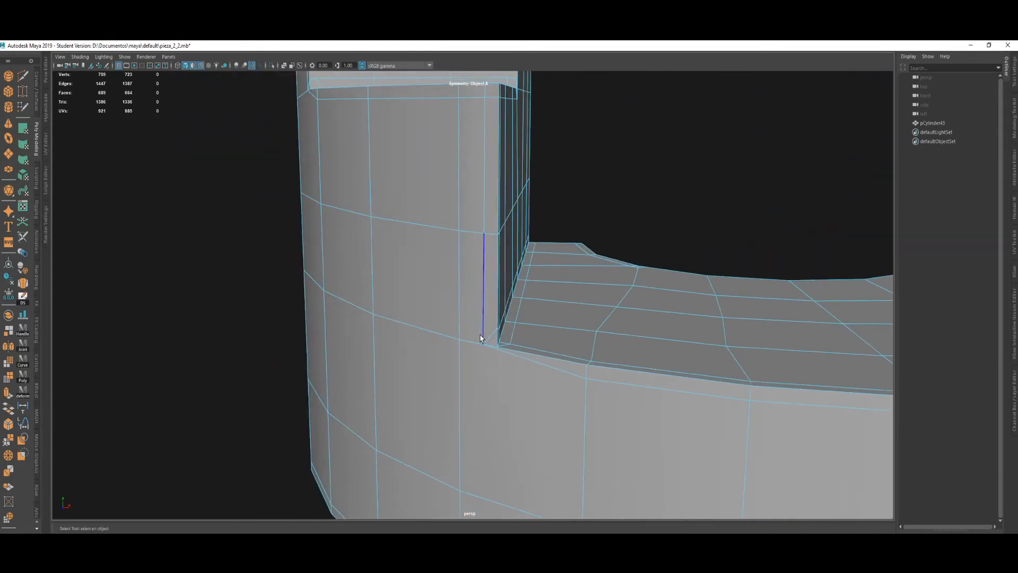
pyautogui.keyDown('alt'); pyautogui.moveTo(584, 264); pyautogui.dragTo(600, 261); pyautogui.keyUp('alt')
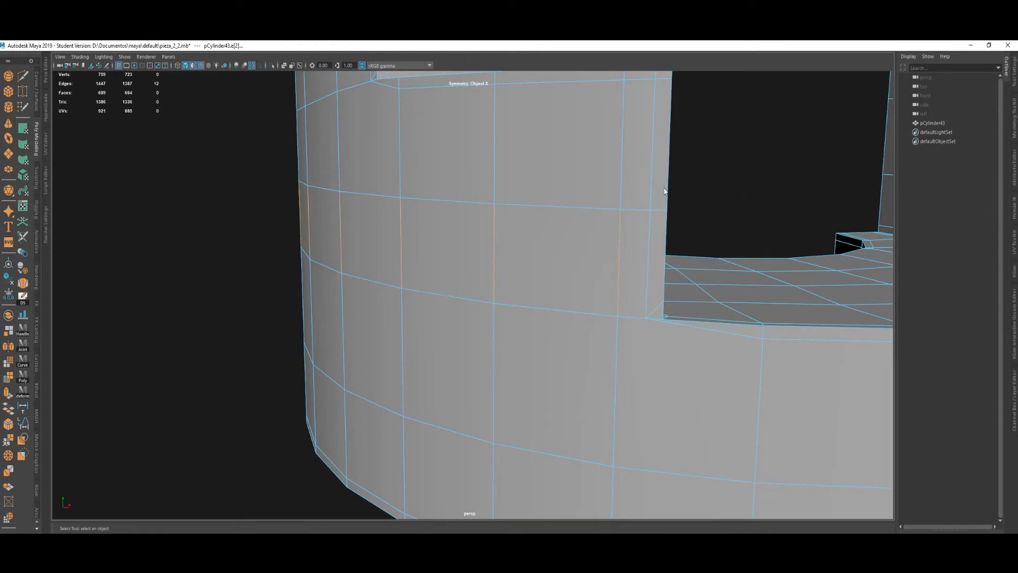
pyautogui.hotkey('ctrl', 'shift', 'x')
pyautogui.click(594, 292)
pyautogui.press('q')
pyautogui.keyDown('shift'); pyautogui.moveTo(274, 274); pyautogui.dragTo(264, 413, button='right'); pyautogui.keyUp('shift')
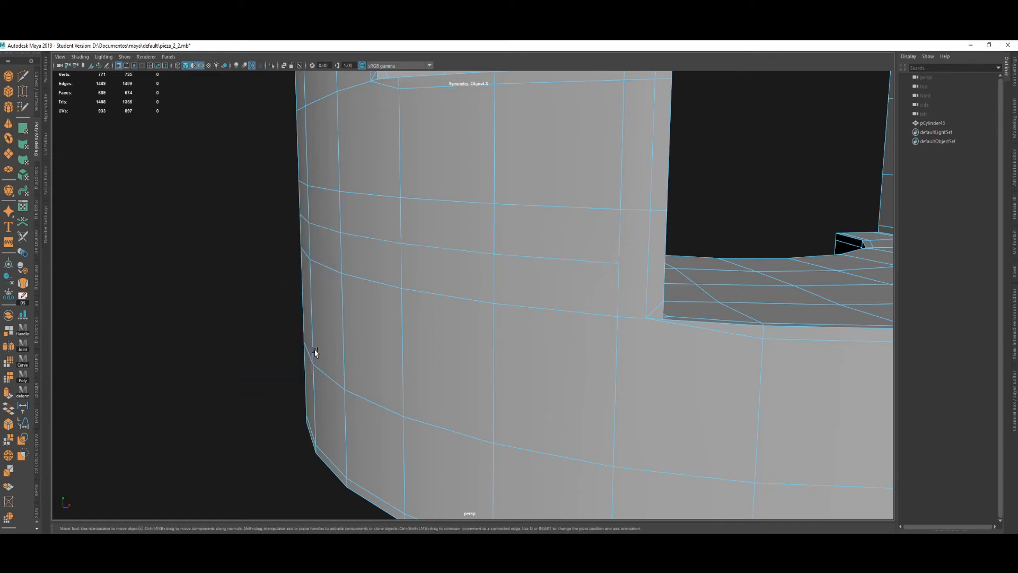
# Select the new horizontal edge line and lower it close to the line at the notch floor's level.
pyautogui.doubleClick(553, 258)
pyautogui.moveTo(420, 203); pyautogui.dragTo(646, 309)
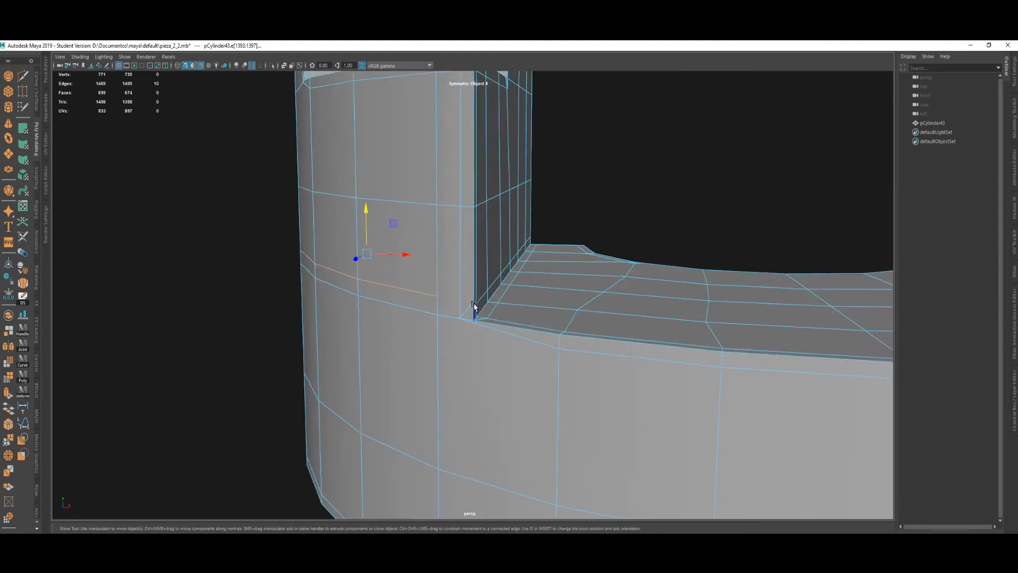
pyautogui.click(369, 242)
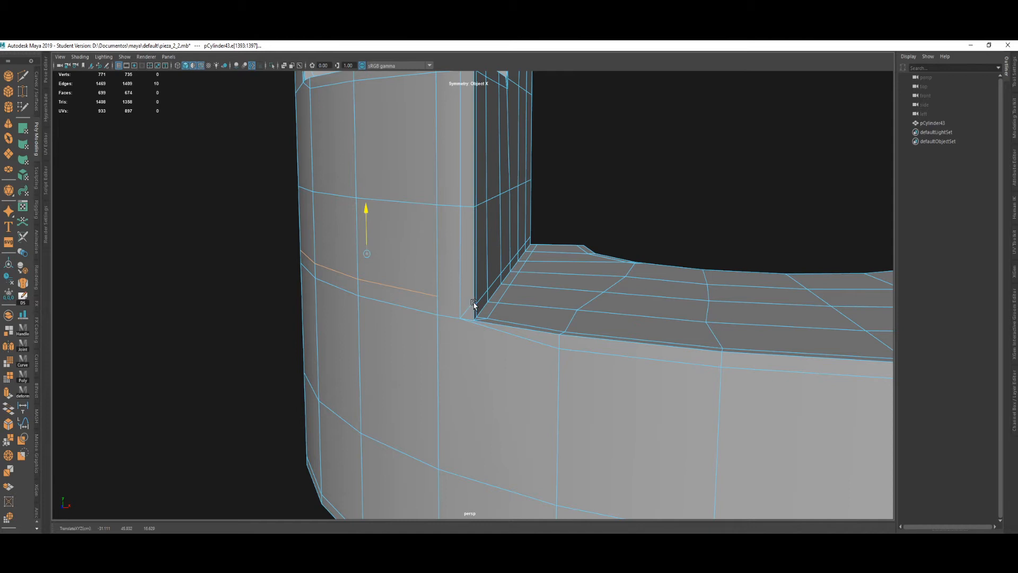
# Cut an edge from the end of the new horizontal line to the notch's vertical corner edge.
pyautogui.hotkey('ctrl', 'shift', 'x')
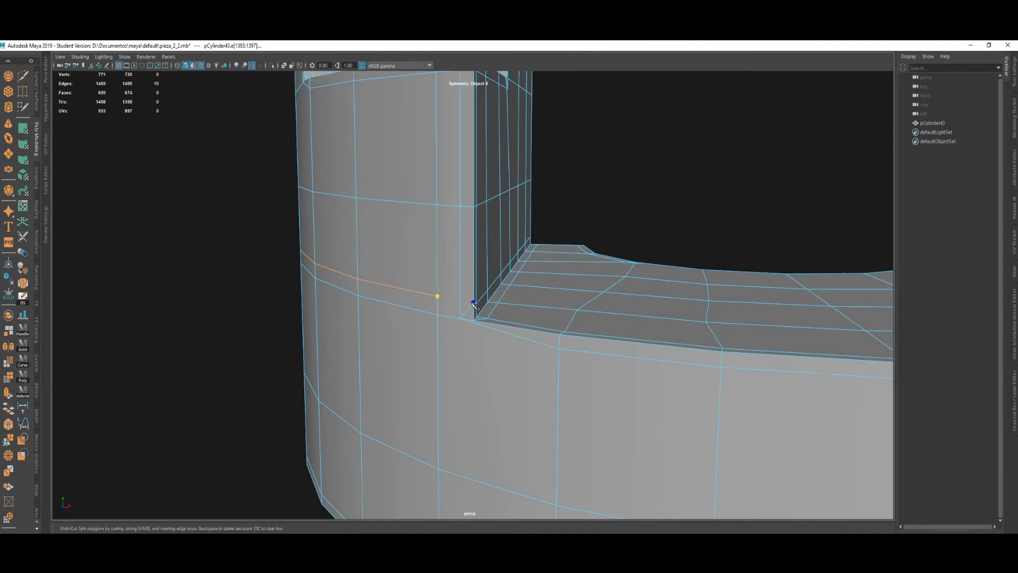
pyautogui.press('q')
pyautogui.scroll(2, 471, 325)
pyautogui.click(464, 319)
# Select the extended horizontal edge loop and move it further down toward the notch floor's line.
pyautogui.press('w')
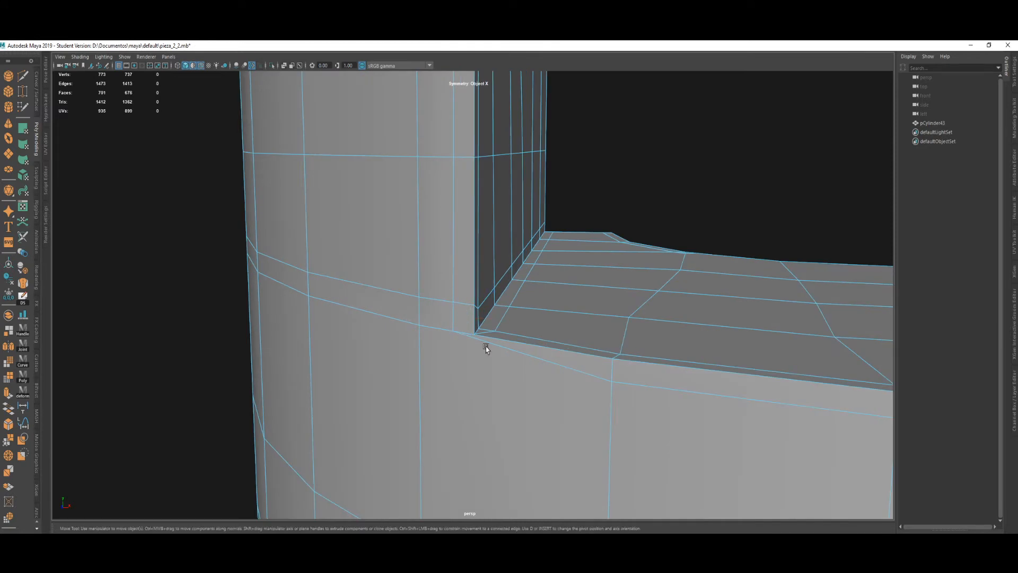
pyautogui.press('r')
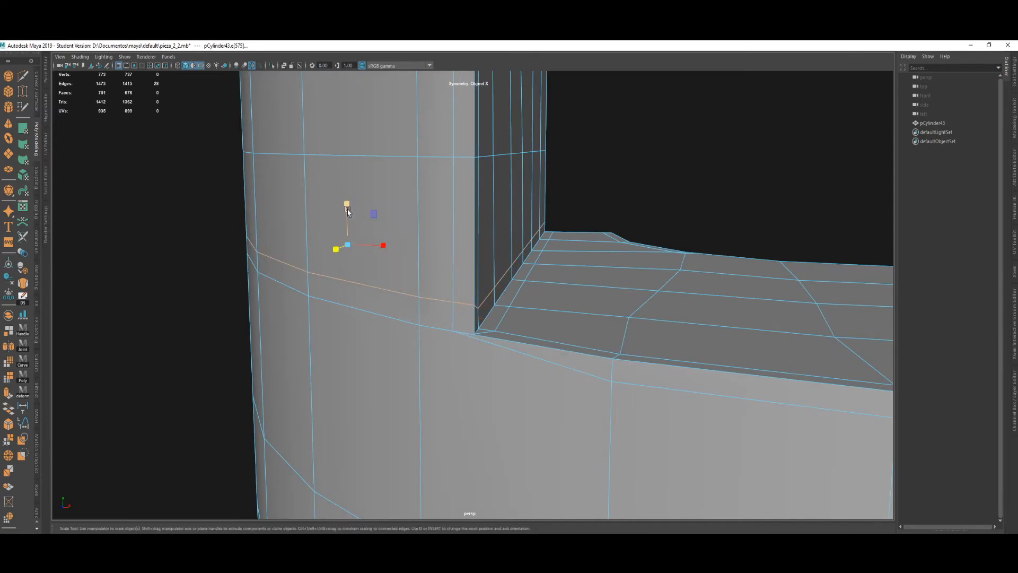
pyautogui.moveTo(348, 211)
pyautogui.mouseDown()
pyautogui.moveTo(356, 243)
pyautogui.moveTo(349, 225)
pyautogui.mouseUp()
pyautogui.press('w')
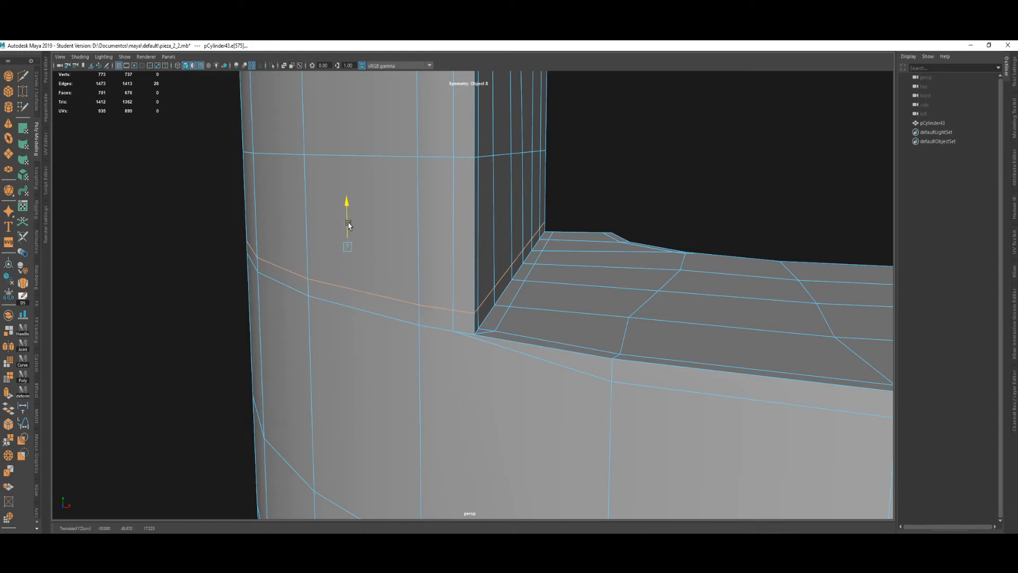
# Cut a diagonal edge from the outer wall's lower vertex up across the beveled rim beside the notch's foot corner.
pyautogui.keyDown('alt'); pyautogui.moveTo(398, 308); pyautogui.dragTo(399, 277); pyautogui.keyUp('alt')
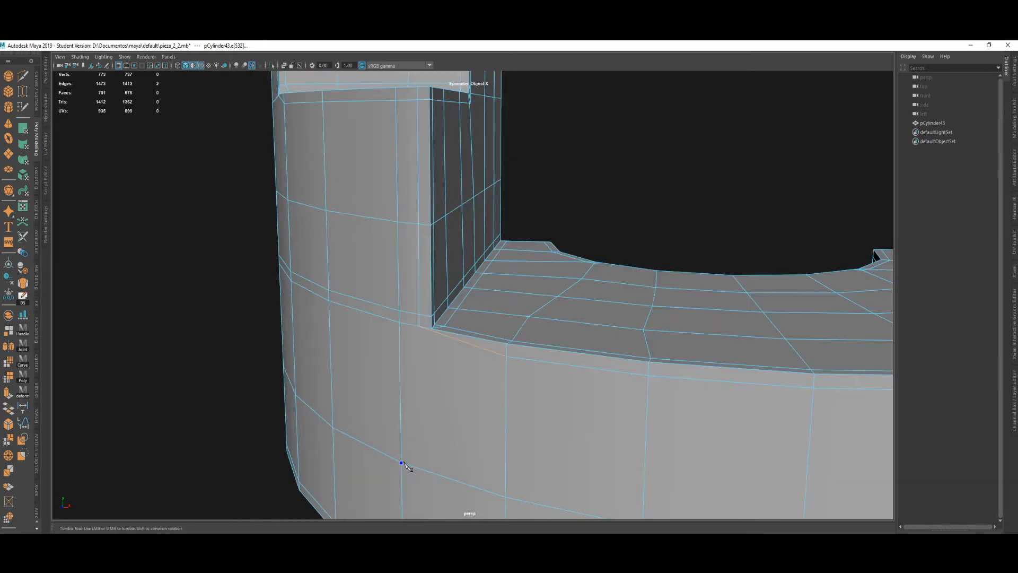
pyautogui.click(444, 327)
pyautogui.rightClick(443, 400)
pyautogui.press('q')
# Remove the extra vertex at the notch's foot corner and move the neighbouring rim vertex down the outer wall.
pyautogui.scroll(3, 430, 337)
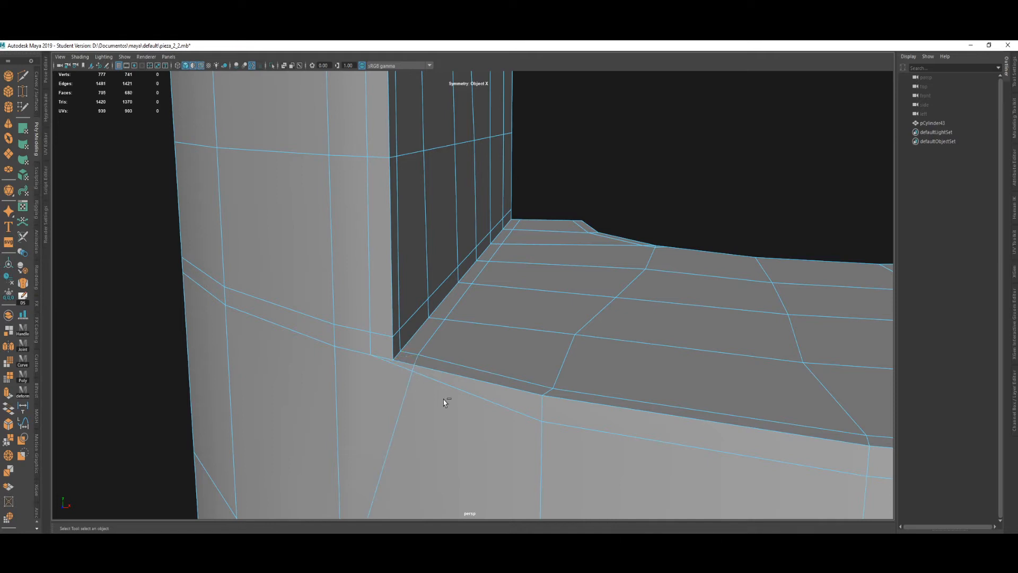
pyautogui.keyDown('alt'); pyautogui.moveTo(426, 380); pyautogui.dragTo(457, 292, button='middle'); pyautogui.keyUp('alt')
pyautogui.scroll(2, 464, 310)
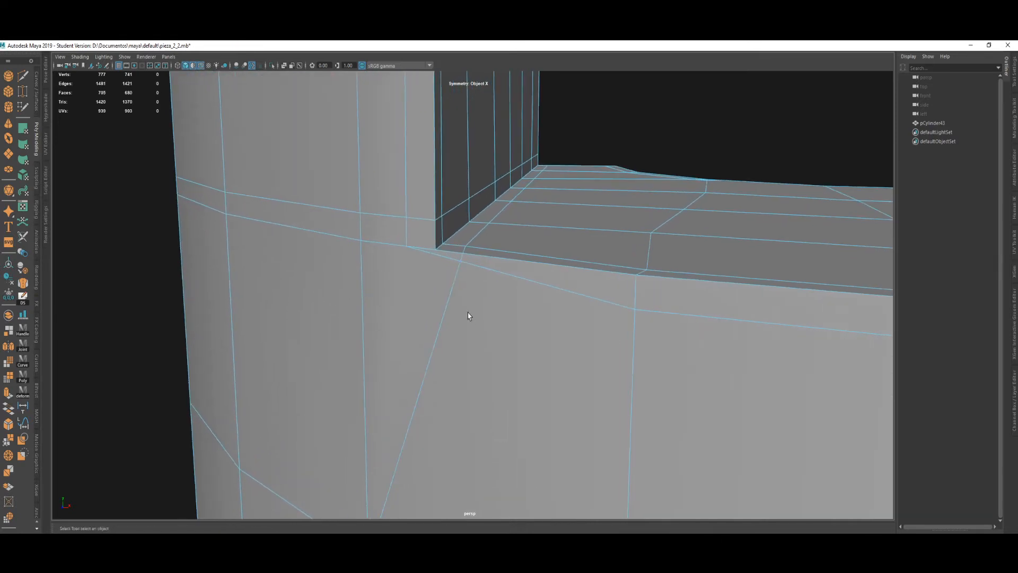
pyautogui.keyDown('alt'); pyautogui.moveTo(435, 278); pyautogui.dragTo(497, 261); pyautogui.keyUp('alt')
pyautogui.click(439, 249)
pyautogui.press('g')
pyautogui.press('q')
pyautogui.click(471, 259)
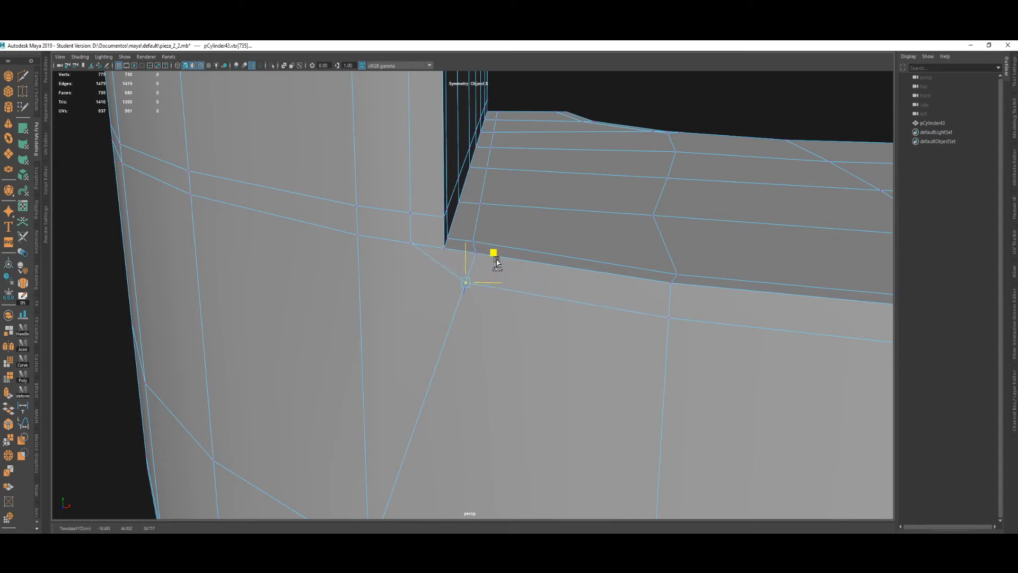
# Move the end vertex of the wall's horizontal edge line down and inward toward the notch's foot corner.
pyautogui.click(413, 246)
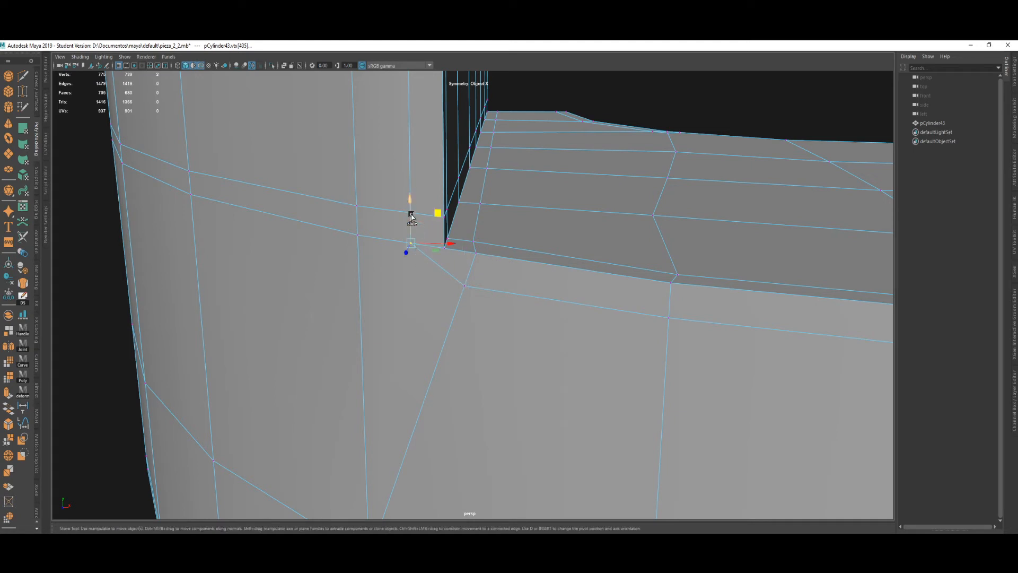
pyautogui.keyDown('ctrl'); pyautogui.keyDown('shift'); pyautogui.moveTo(411, 217); pyautogui.dragTo(434, 263); pyautogui.keyUp('shift'); pyautogui.keyUp('ctrl')
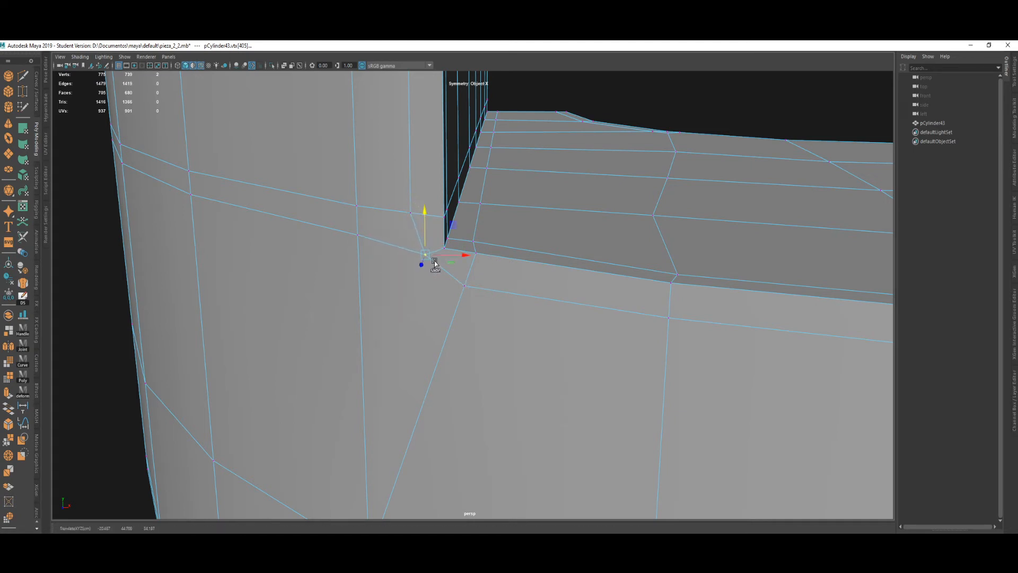
pyautogui.keyDown('ctrl'); pyautogui.keyDown('shift'); pyautogui.moveTo(454, 223); pyautogui.dragTo(487, 260); pyautogui.keyUp('shift'); pyautogui.keyUp('ctrl')
pyautogui.keyDown('alt'); pyautogui.moveTo(436, 285); pyautogui.dragTo(402, 288); pyautogui.keyUp('alt')
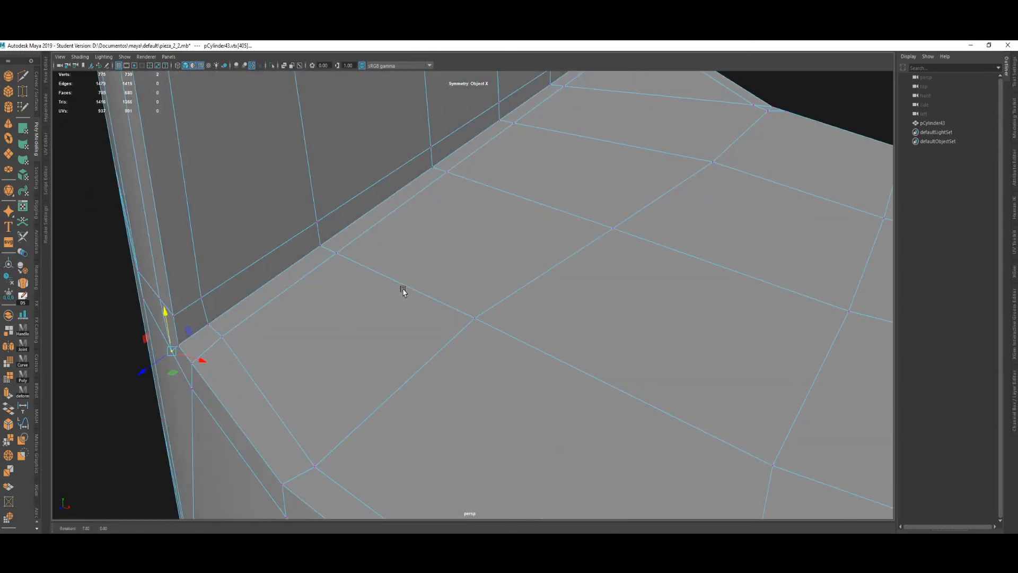
pyautogui.keyDown('alt'); pyautogui.moveTo(331, 311); pyautogui.dragTo(428, 231, button='middle'); pyautogui.keyUp('alt')
pyautogui.keyDown('alt'); pyautogui.moveTo(429, 231); pyautogui.dragTo(448, 243); pyautogui.keyUp('alt')
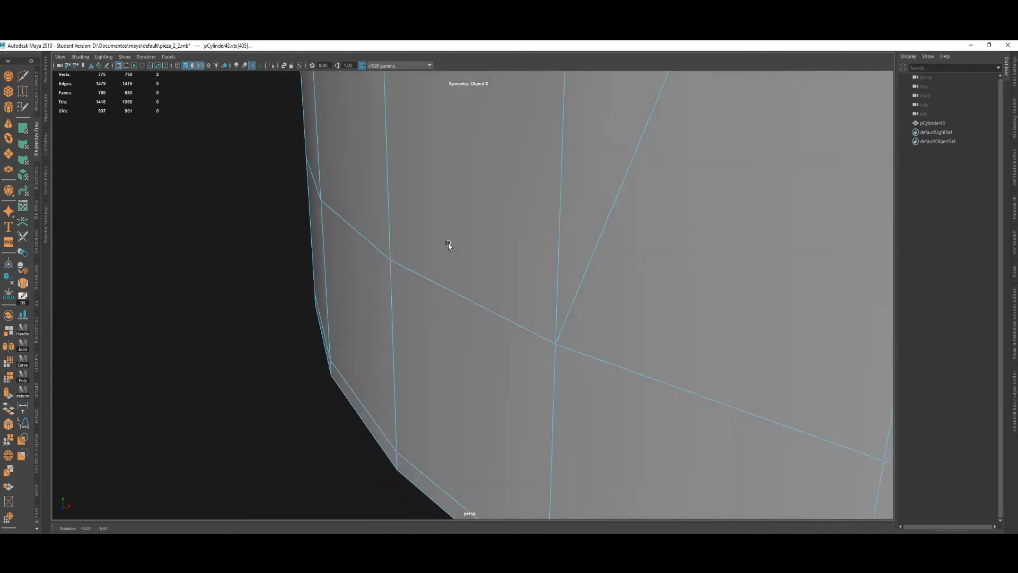
pyautogui.keyDown('alt'); pyautogui.moveTo(576, 246); pyautogui.dragTo(530, 303, button='middle'); pyautogui.keyUp('alt')
pyautogui.keyDown('alt'); pyautogui.moveTo(530, 303); pyautogui.dragTo(587, 345); pyautogui.keyUp('alt')
pyautogui.keyDown('alt'); pyautogui.moveTo(559, 268); pyautogui.dragTo(482, 310); pyautogui.keyUp('alt')
pyautogui.moveTo(468, 240); pyautogui.dragTo(513, 281)
pyautogui.moveTo(523, 228); pyautogui.dragTo(543, 273)
pyautogui.hotkey('ctrl', 'z')
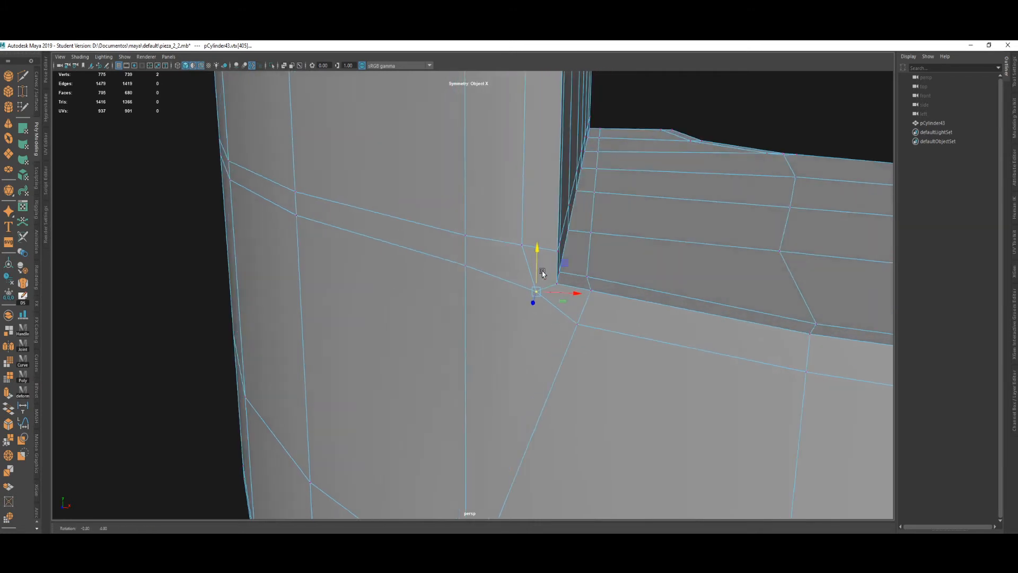
# Adjust the Move tool's transform constraints and reposition the vertex beside the notch's foot corner on the outer wall.
pyautogui.keyDown('ctrl'); pyautogui.keyDown('shift'); pyautogui.rightClick(658, 210); pyautogui.keyUp('shift'); pyautogui.keyUp('ctrl')
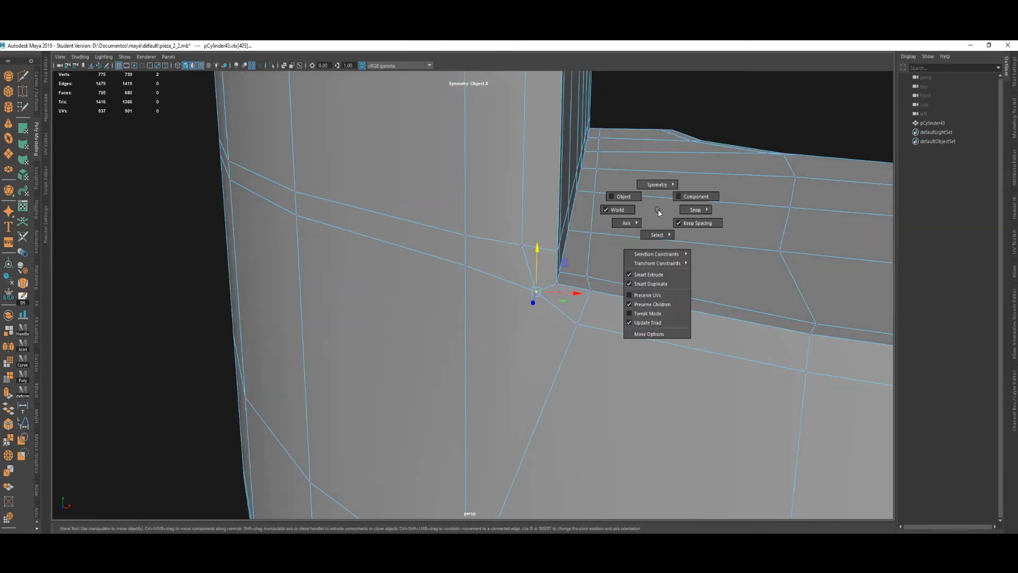
pyautogui.moveTo(678, 264)
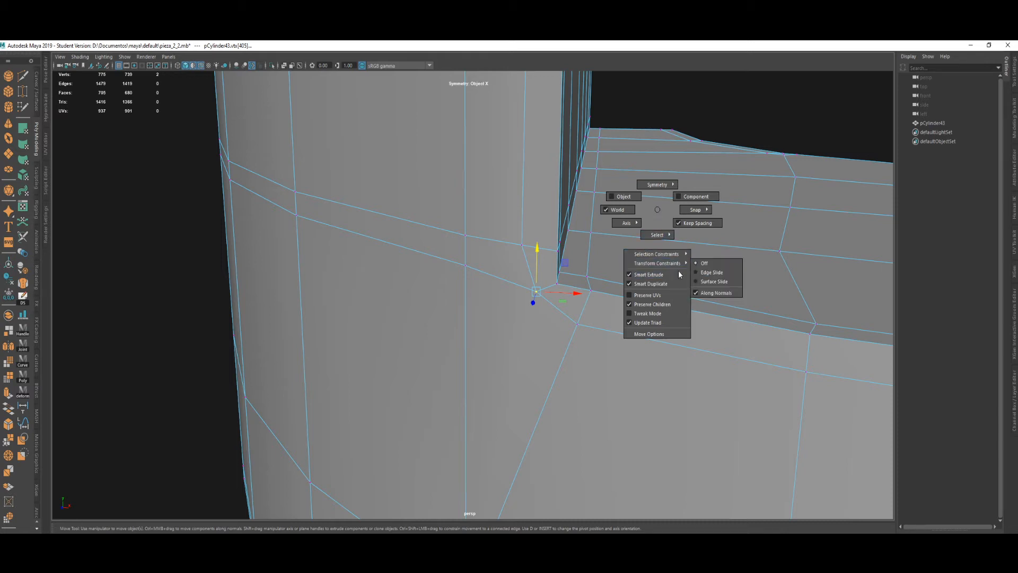
pyautogui.click(709, 287)
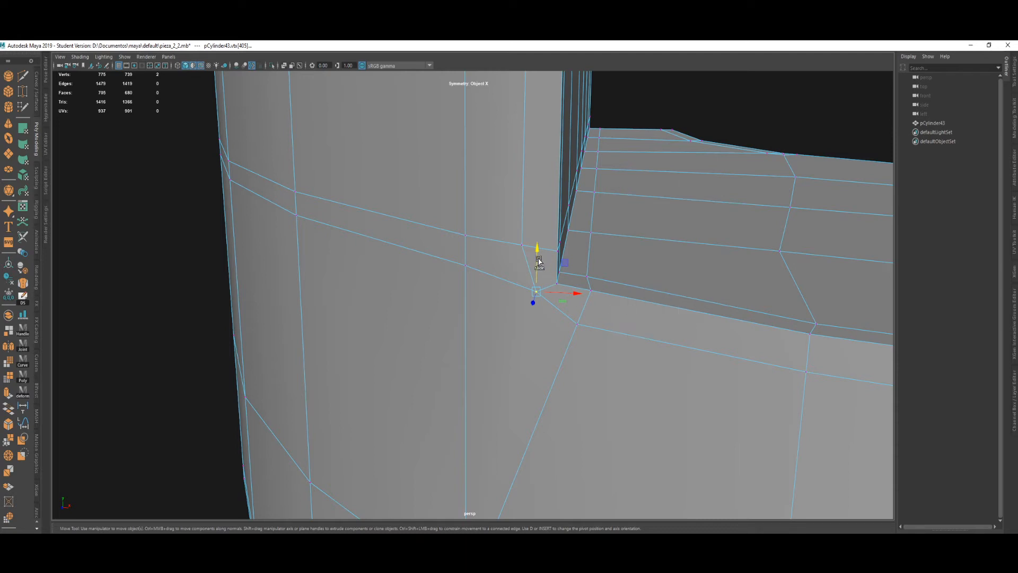
pyautogui.moveTo(539, 261); pyautogui.dragTo(412, 370)
pyautogui.moveTo(353, 352); pyautogui.dragTo(576, 334)
# Select the horizontal edge line leading to the notch's foot corner and move it down the outer wall.
pyautogui.scroll(-3, 547, 327)
pyautogui.moveTo(576, 334); pyautogui.dragTo(575, 268, button='right')
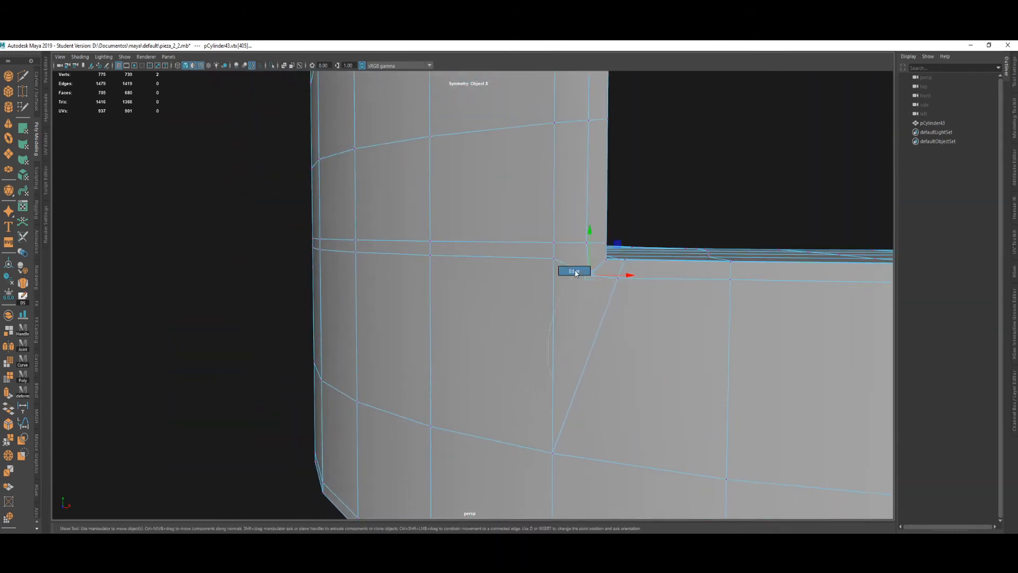
pyautogui.click(536, 259)
pyautogui.keyDown('alt'); pyautogui.moveTo(350, 305); pyautogui.dragTo(394, 300); pyautogui.keyUp('alt')
pyautogui.keyDown('alt'); pyautogui.moveTo(162, 291); pyautogui.dragTo(379, 320); pyautogui.keyUp('alt')
pyautogui.keyDown('alt'); pyautogui.moveTo(379, 320); pyautogui.dragTo(207, 295, button='right'); pyautogui.keyUp('alt')
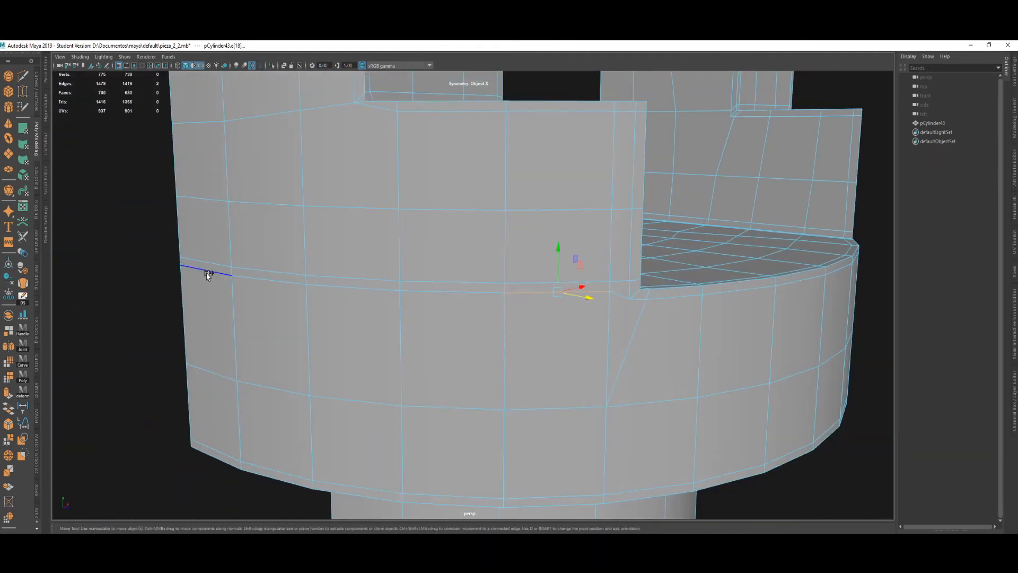
pyautogui.doubleClick(208, 274)
pyautogui.moveTo(372, 251); pyautogui.dragTo(382, 291)
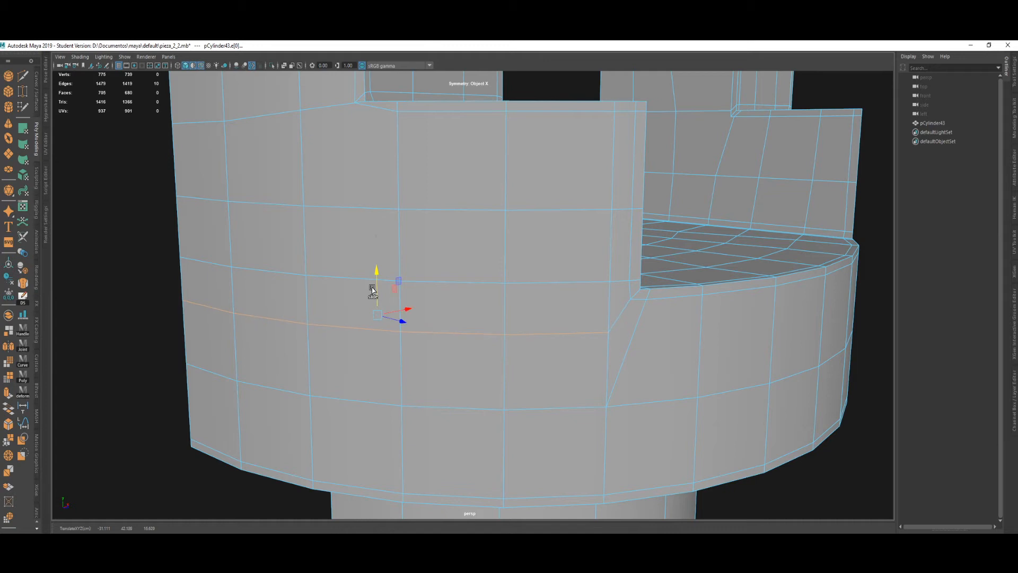
# Select the next horizontal edge loop below, including its continuation under the notch, and raise it slightly.
pyautogui.doubleClick(520, 407)
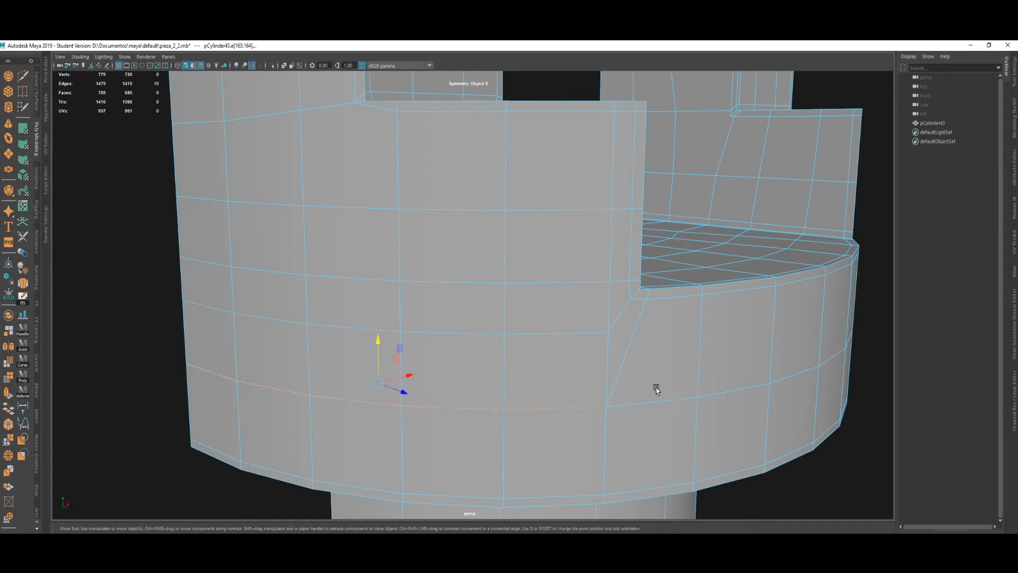
pyautogui.keyDown('shift'); pyautogui.doubleClick(672, 399); pyautogui.keyUp('shift')
pyautogui.keyDown('alt'); pyautogui.moveTo(639, 402); pyautogui.dragTo(582, 392); pyautogui.keyUp('alt')
pyautogui.keyDown('ctrl'); pyautogui.keyDown('shift'); pyautogui.moveTo(530, 352); pyautogui.dragTo(531, 349); pyautogui.keyUp('shift'); pyautogui.keyUp('ctrl')
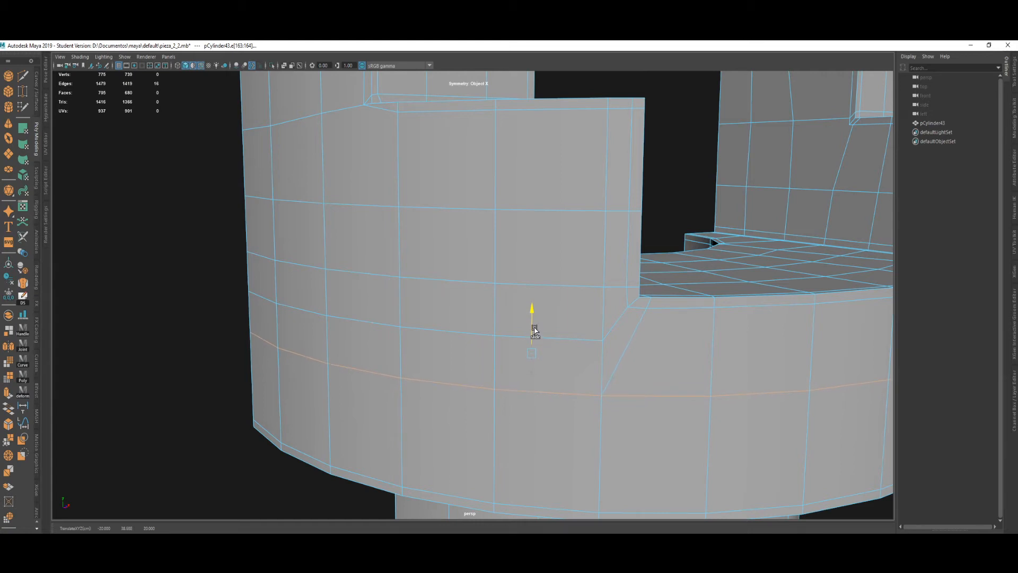
# Fine-tune the height of the rim vertex beside the notch's foot corner.
pyautogui.press('F9')
pyautogui.click(646, 308)
pyautogui.moveTo(641, 321)
pyautogui.keyDown('alt'); pyautogui.mouseDown()
pyautogui.moveTo(621, 318)
pyautogui.moveTo(649, 316)
pyautogui.mouseUp(); pyautogui.keyUp('alt')
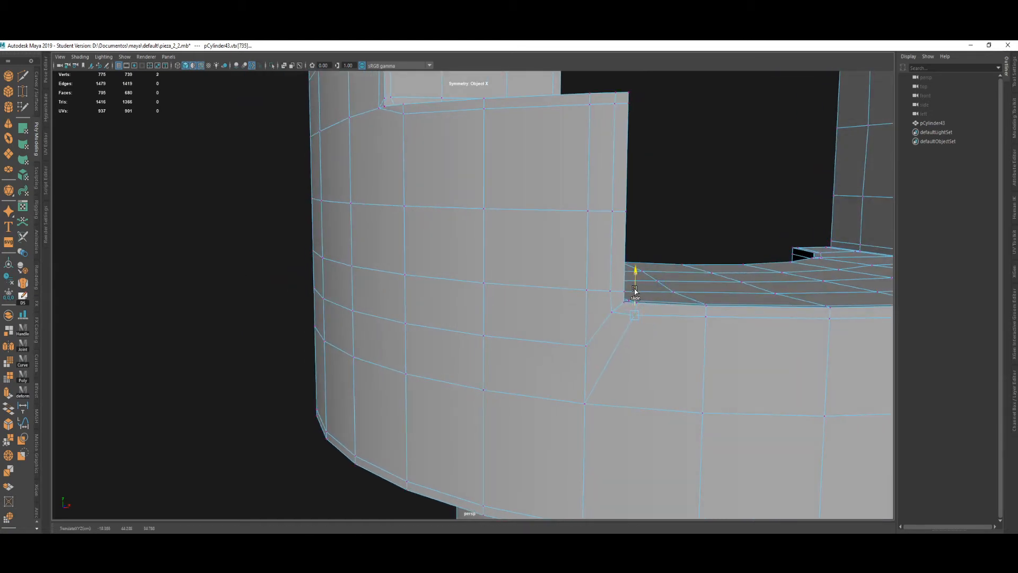
# Insert a horizontal edge loop around the outer wall midway between the raised loop and the bottom bevel.
pyautogui.click(592, 408)
pyautogui.click(584, 404)
pyautogui.keyDown('alt'); pyautogui.moveTo(652, 401); pyautogui.dragTo(638, 366); pyautogui.keyUp('alt')
pyautogui.hotkey('ctrl', 'shift', 'x')
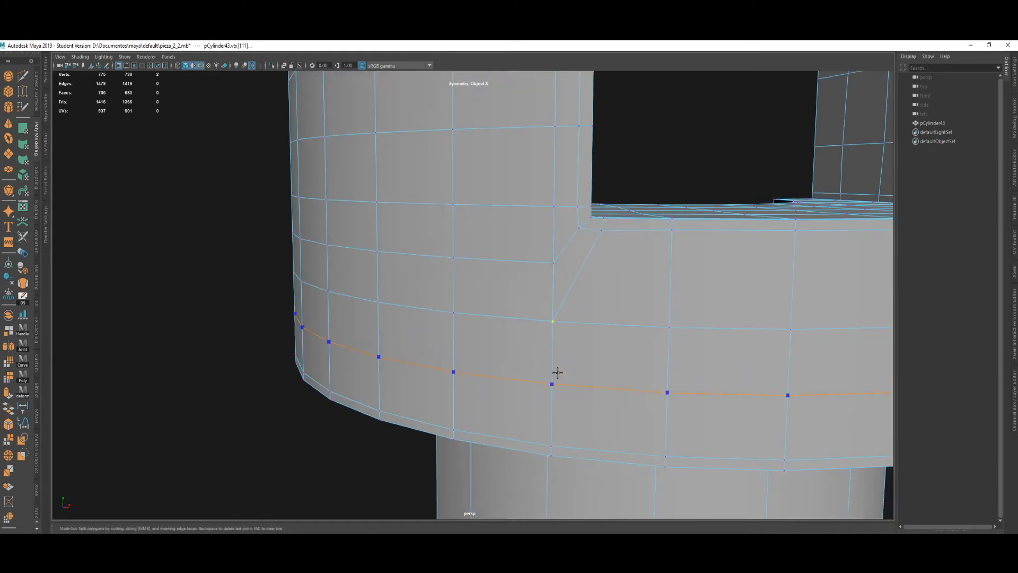
pyautogui.keyDown('ctrl'); pyautogui.click(554, 379); pyautogui.keyUp('ctrl')
# Preview the part smoothed and examine the shading around the notch's foot corner from several angles.
pyautogui.keyDown('alt'); pyautogui.moveTo(554, 379); pyautogui.dragTo(568, 339); pyautogui.keyUp('alt')
pyautogui.moveTo(567, 339)
pyautogui.keyDown('alt'); pyautogui.mouseDown(button='right')
pyautogui.moveTo(545, 414)
pyautogui.moveTo(605, 399)
pyautogui.moveTo(566, 344)
pyautogui.mouseUp(button='right'); pyautogui.keyUp('alt')
pyautogui.keyDown('alt'); pyautogui.moveTo(586, 370); pyautogui.dragTo(603, 391); pyautogui.keyUp('alt')
pyautogui.keyDown('alt'); pyautogui.moveTo(602, 391); pyautogui.dragTo(602, 408, button='right'); pyautogui.keyUp('alt')
pyautogui.press('3')
pyautogui.keyDown('alt'); pyautogui.moveTo(548, 391); pyautogui.dragTo(474, 383); pyautogui.keyUp('alt')
pyautogui.keyDown('alt'); pyautogui.moveTo(367, 418); pyautogui.dragTo(352, 439); pyautogui.keyUp('alt')
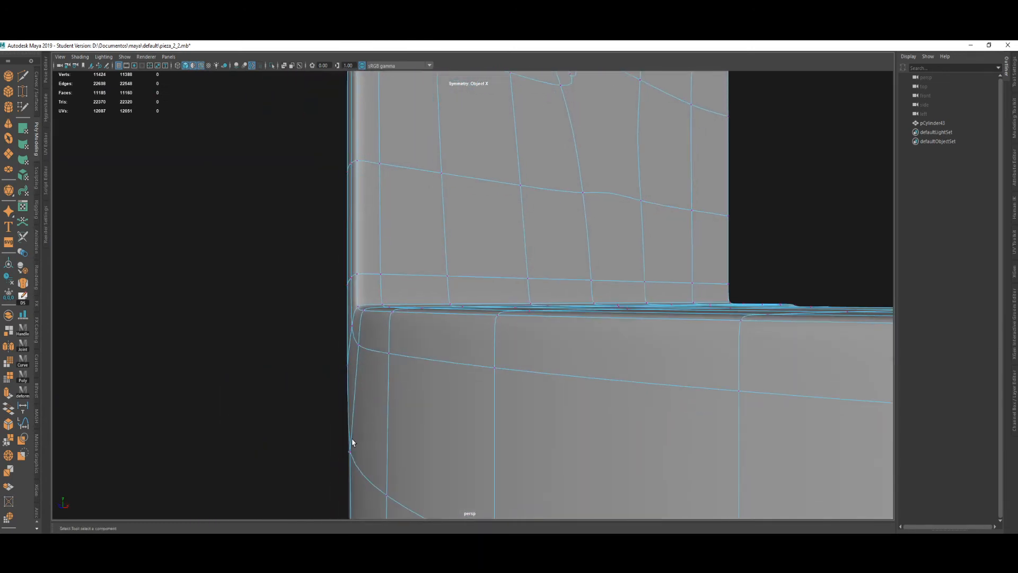
pyautogui.keyDown('alt'); pyautogui.moveTo(351, 389); pyautogui.dragTo(365, 387); pyautogui.keyUp('alt')
pyautogui.moveTo(177, 432); pyautogui.dragTo(227, 335, button='right')
pyautogui.click(231, 328)
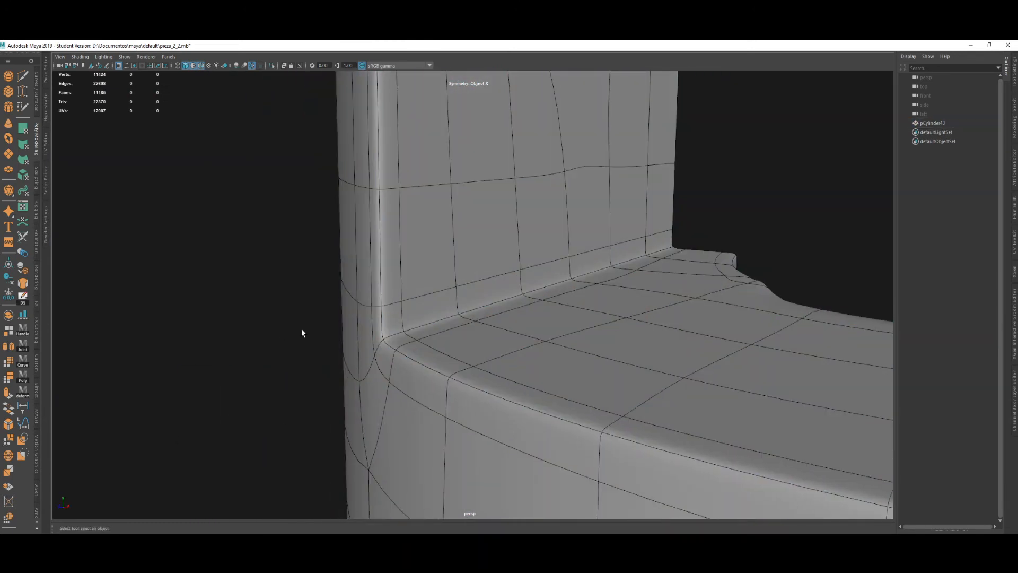
pyautogui.keyDown('alt'); pyautogui.moveTo(248, 234); pyautogui.dragTo(254, 280); pyautogui.keyUp('alt')
pyautogui.keyDown('alt'); pyautogui.moveTo(254, 279); pyautogui.dragTo(304, 325, button='right'); pyautogui.keyUp('alt')
pyautogui.keyDown('alt'); pyautogui.moveTo(303, 326); pyautogui.dragTo(398, 314); pyautogui.keyUp('alt')
pyautogui.keyDown('alt'); pyautogui.moveTo(612, 304); pyautogui.dragTo(601, 295, button='middle'); pyautogui.keyUp('alt')
pyautogui.keyDown('alt'); pyautogui.moveTo(601, 296); pyautogui.dragTo(562, 305); pyautogui.keyUp('alt')
pyautogui.keyDown('alt'); pyautogui.moveTo(325, 350); pyautogui.dragTo(397, 348); pyautogui.keyUp('alt')
pyautogui.click(422, 364)
pyautogui.keyDown('alt'); pyautogui.moveTo(346, 297); pyautogui.dragTo(443, 332, button='middle'); pyautogui.keyUp('alt')
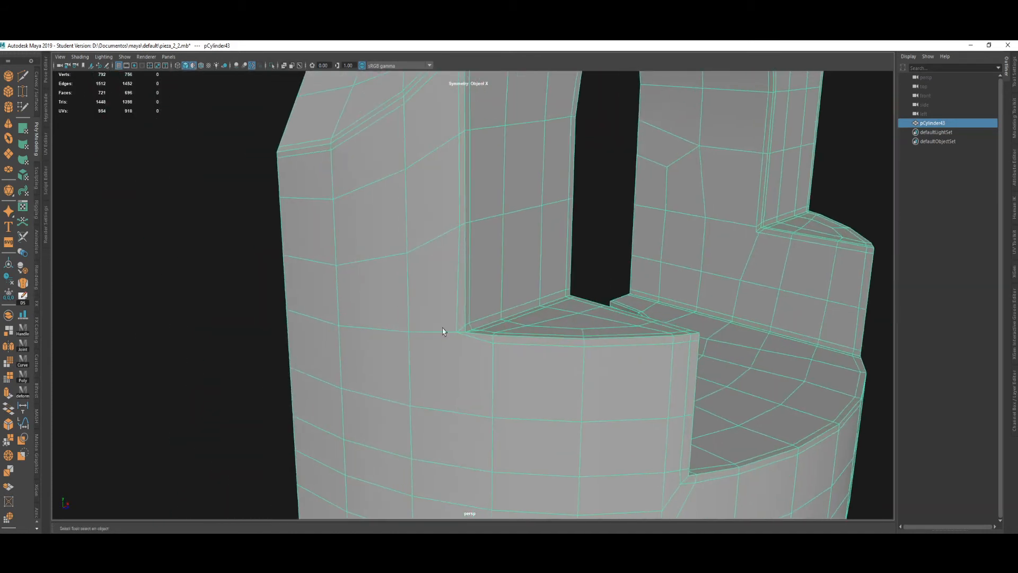
pyautogui.keyDown('alt'); pyautogui.moveTo(443, 332); pyautogui.dragTo(490, 379, button='right'); pyautogui.keyUp('alt')
pyautogui.moveTo(471, 340); pyautogui.dragTo(414, 342, button='right')
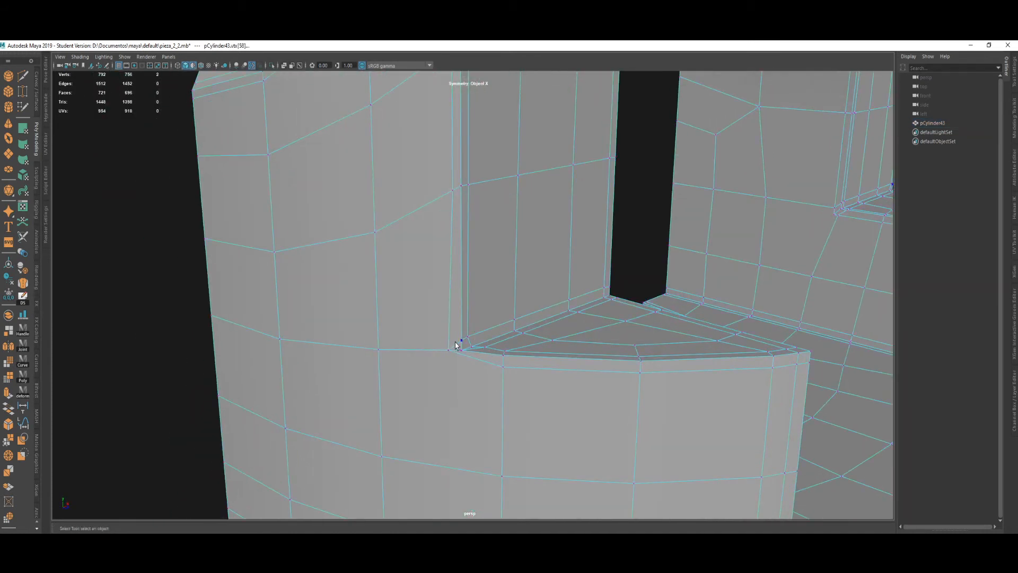
pyautogui.click(461, 340)
pyautogui.keyDown('alt'); pyautogui.moveTo(444, 375); pyautogui.dragTo(441, 371); pyautogui.keyUp('alt')
pyautogui.keyDown('shift'); pyautogui.moveTo(441, 374); pyautogui.dragTo(295, 375, button='right'); pyautogui.keyUp('shift')
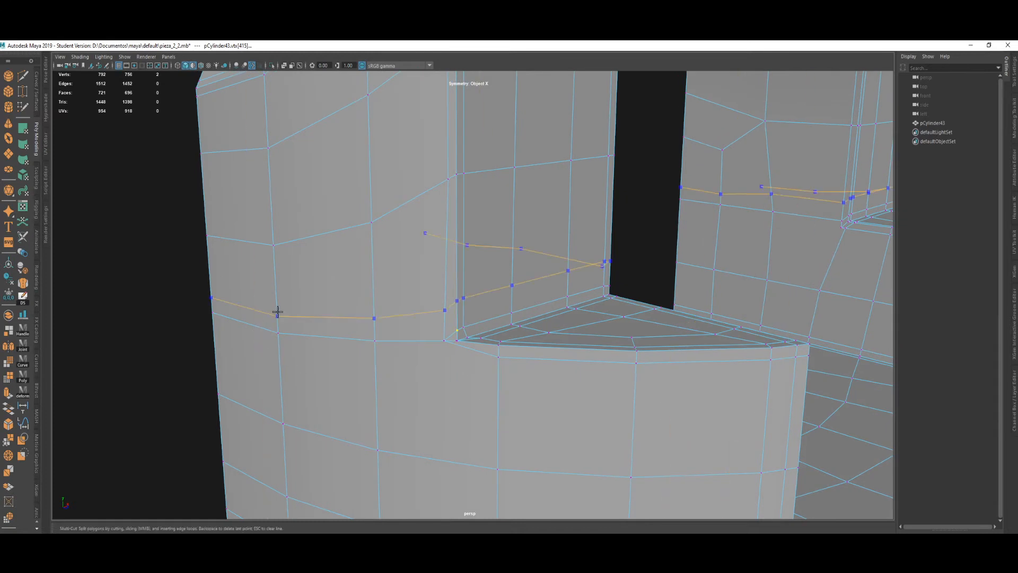
pyautogui.press('q')
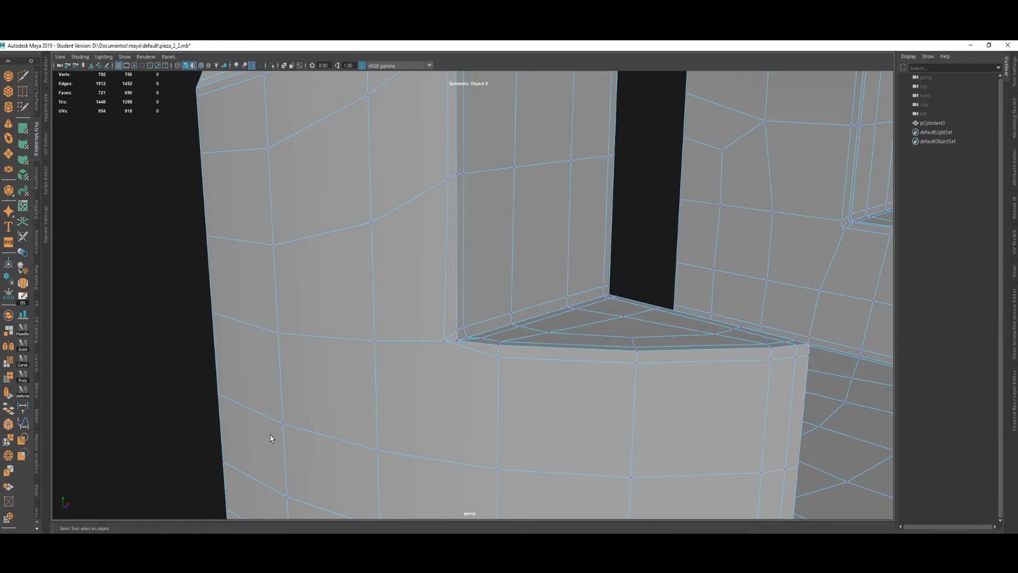
# Connect the outer wall's vertical edges just above the upper ledge with one new horizontal edge line.
pyautogui.moveTo(166, 459); pyautogui.dragTo(165, 357, button='right')
pyautogui.click(446, 306)
pyautogui.keyDown('shift'); pyautogui.doubleClick(210, 269); pyautogui.keyUp('shift')
pyautogui.keyDown('shift'); pyautogui.moveTo(166, 286); pyautogui.dragTo(163, 445, button='right'); pyautogui.keyUp('shift')
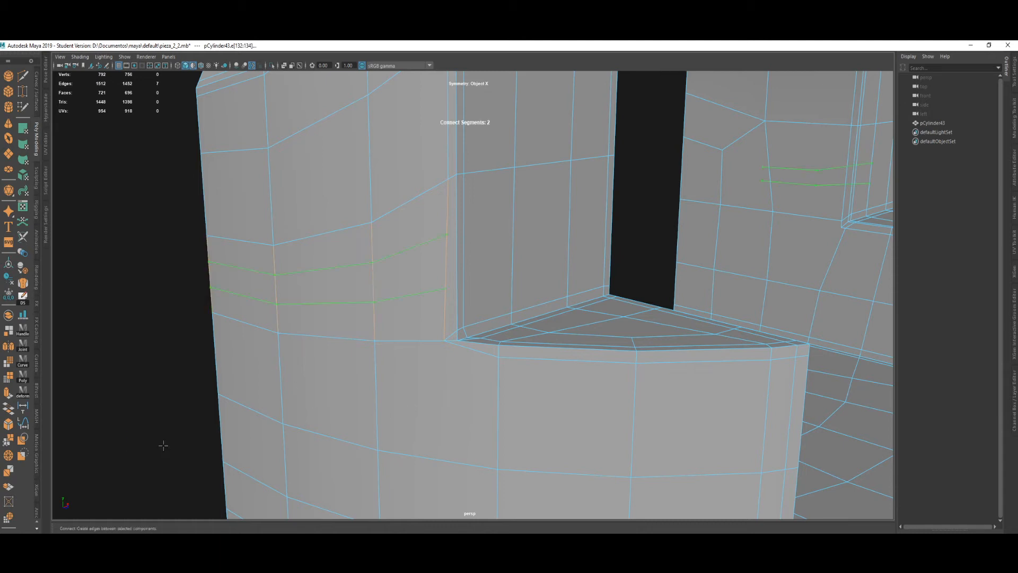
pyautogui.press('w')
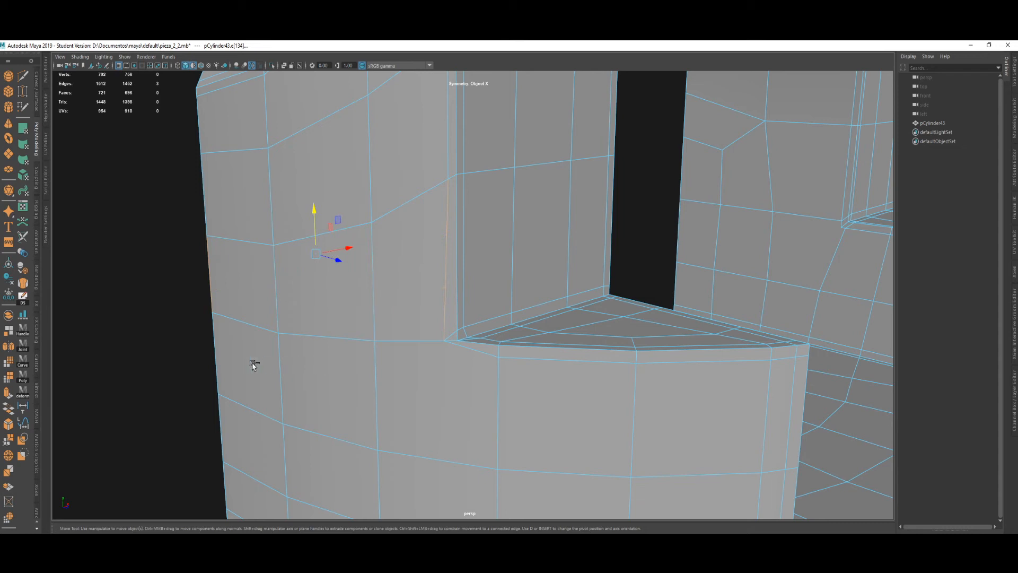
pyautogui.keyDown('shift'); pyautogui.moveTo(135, 340); pyautogui.dragTo(129, 469, button='right'); pyautogui.keyUp('shift')
pyautogui.keyDown('shift'); pyautogui.click(373, 288); pyautogui.keyUp('shift')
pyautogui.keyDown('shift'); pyautogui.click(275, 289); pyautogui.keyUp('shift')
pyautogui.keyDown('shift'); pyautogui.moveTo(138, 309); pyautogui.dragTo(131, 441, button='right'); pyautogui.keyUp('shift')
# Select the new edge line above the upper ledge, flatten it vertically and lower it toward the ledge's level.
pyautogui.keyDown('alt'); pyautogui.moveTo(247, 365); pyautogui.dragTo(238, 348); pyautogui.keyUp('alt')
pyautogui.doubleClick(283, 282)
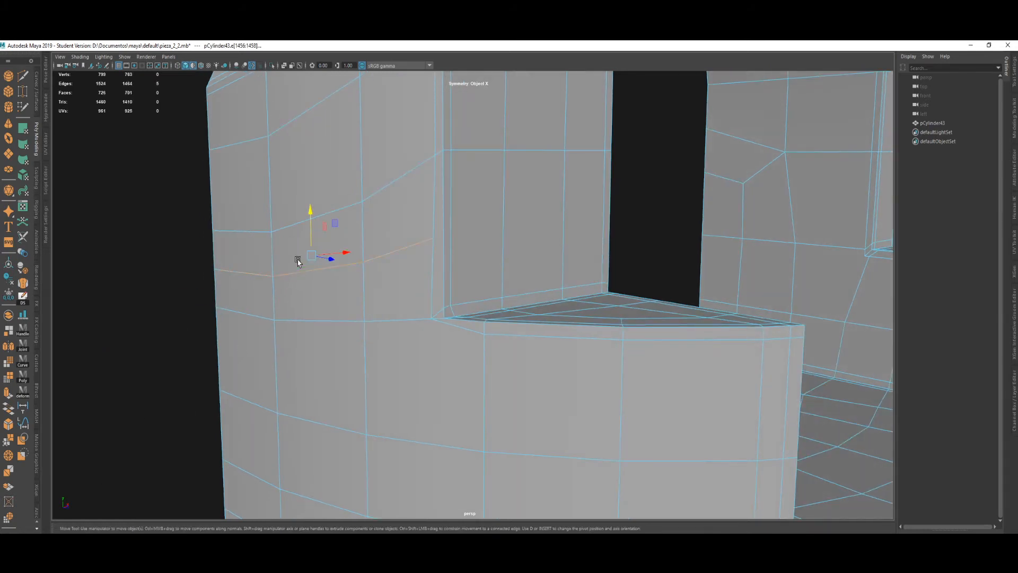
pyautogui.press('r')
pyautogui.keyDown('ctrl'); pyautogui.keyDown('shift'); pyautogui.moveTo(312, 212); pyautogui.dragTo(310, 340); pyautogui.keyUp('shift'); pyautogui.keyUp('ctrl')
pyautogui.press('w')
pyautogui.keyDown('ctrl'); pyautogui.keyDown('shift'); pyautogui.moveTo(311, 230); pyautogui.dragTo(311, 276); pyautogui.keyUp('shift'); pyautogui.keyUp('ctrl')
pyautogui.hotkey('ctrl', 'z')
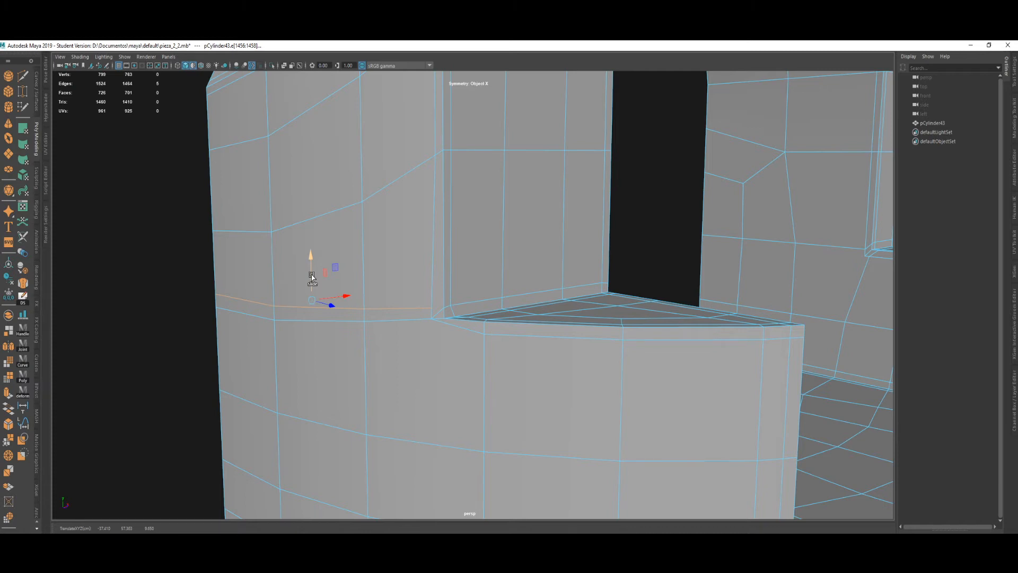
pyautogui.hotkey('ctrl', 'z')
# Scale the selected edge line vertically again until it lies level.
pyautogui.press('r')
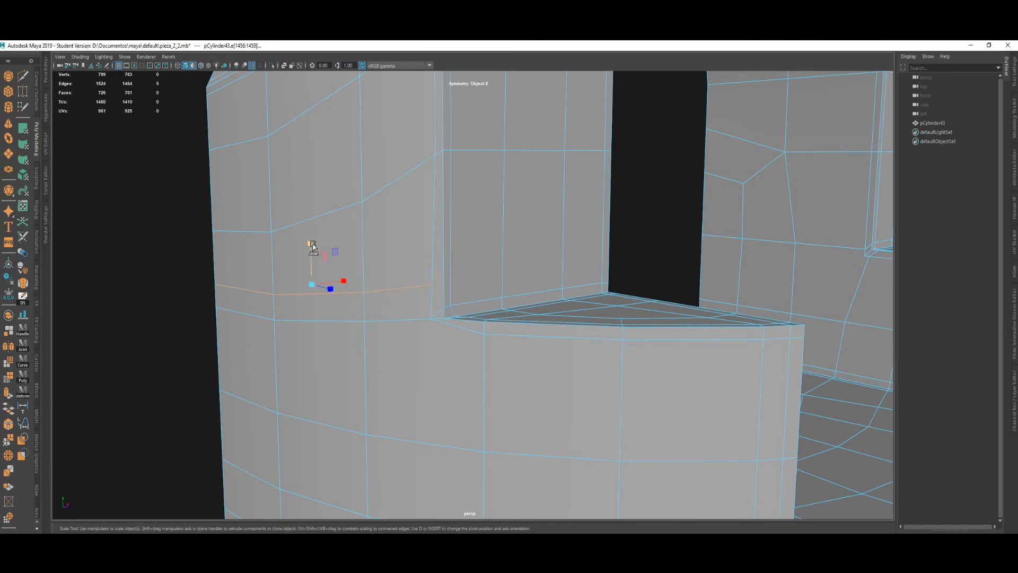
pyautogui.moveTo(312, 244); pyautogui.dragTo(328, 309)
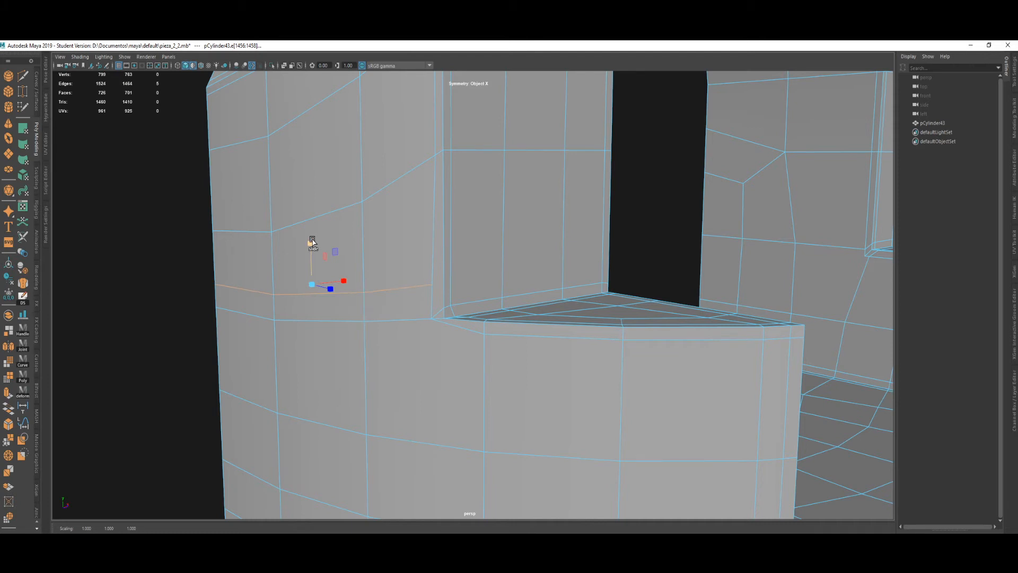
pyautogui.moveTo(312, 242); pyautogui.dragTo(323, 329)
pyautogui.press('w')
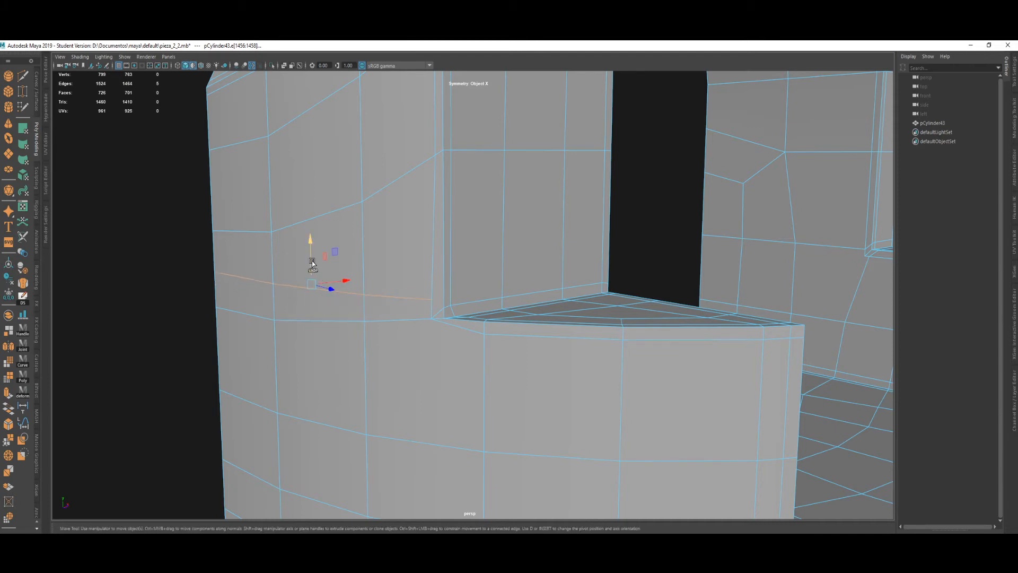
# Lower the levelled edge line closer to the wall's line at the upper ledge and check it from the side.
pyautogui.moveTo(312, 261); pyautogui.dragTo(378, 291)
pyautogui.hotkey('ctrl', 'z')
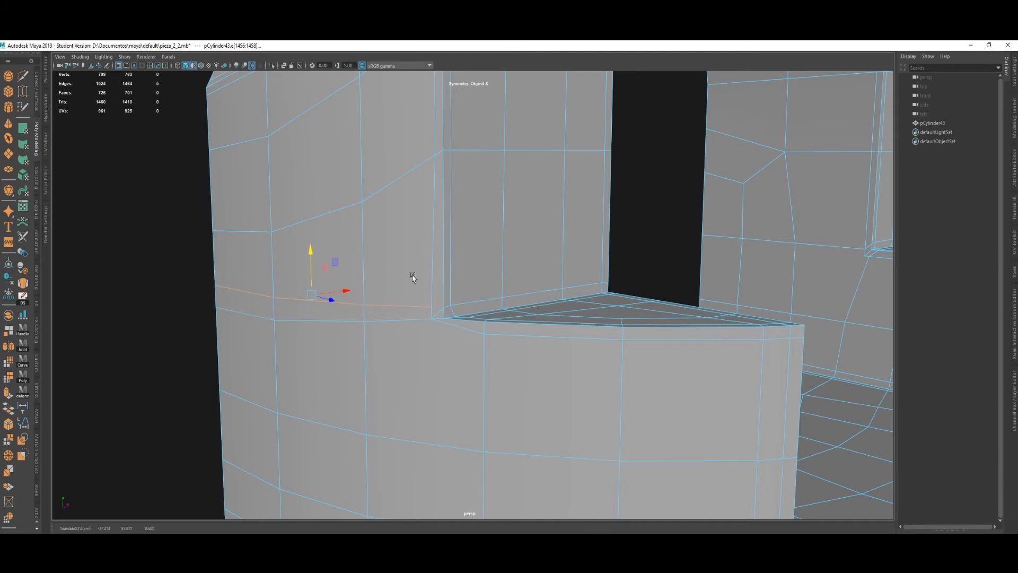
pyautogui.moveTo(309, 265); pyautogui.dragTo(447, 308)
pyautogui.keyDown('alt'); pyautogui.moveTo(321, 325); pyautogui.dragTo(357, 303); pyautogui.keyUp('alt')
pyautogui.press('d')
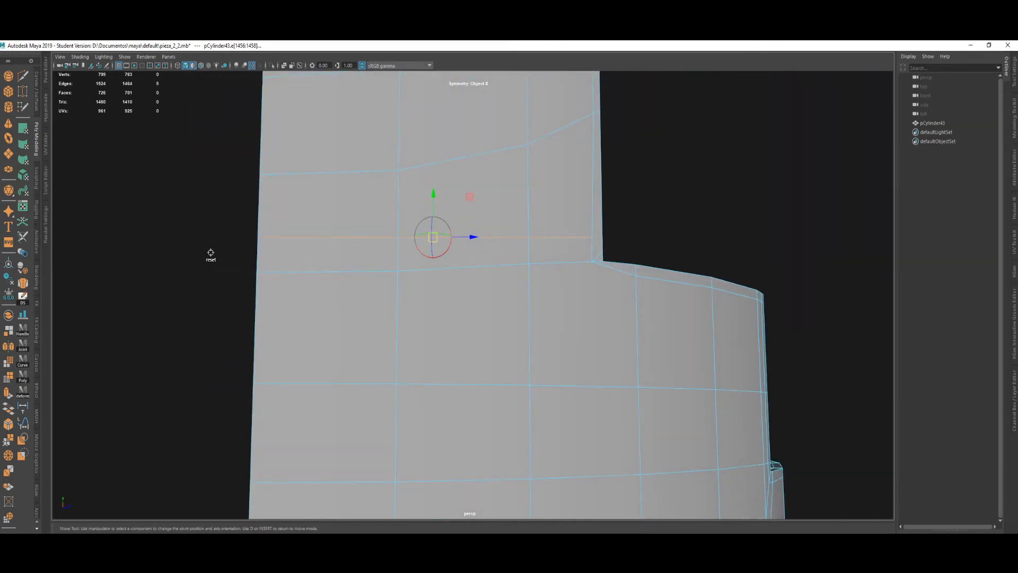
pyautogui.keyDown('alt'); pyautogui.moveTo(210, 252); pyautogui.dragTo(158, 303); pyautogui.keyUp('alt')
pyautogui.press('q')
pyautogui.keyDown('alt'); pyautogui.moveTo(268, 286); pyautogui.dragTo(377, 332); pyautogui.keyUp('alt')
pyautogui.press('w')
pyautogui.keyDown('alt'); pyautogui.moveTo(679, 260); pyautogui.dragTo(680, 268); pyautogui.keyUp('alt')
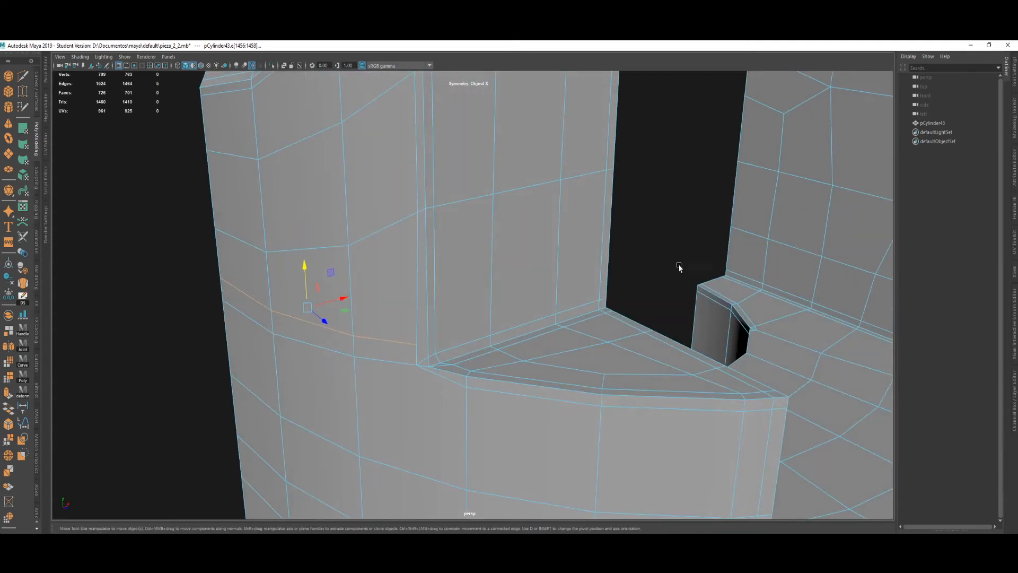
# Cut from the end of the outer wall's new edge line around the wall corner to the inner wall's support line.
pyautogui.click(669, 254)
pyautogui.click(418, 343)
pyautogui.keyDown('shift'); pyautogui.moveTo(658, 273); pyautogui.dragTo(451, 314, button='right'); pyautogui.keyUp('shift')
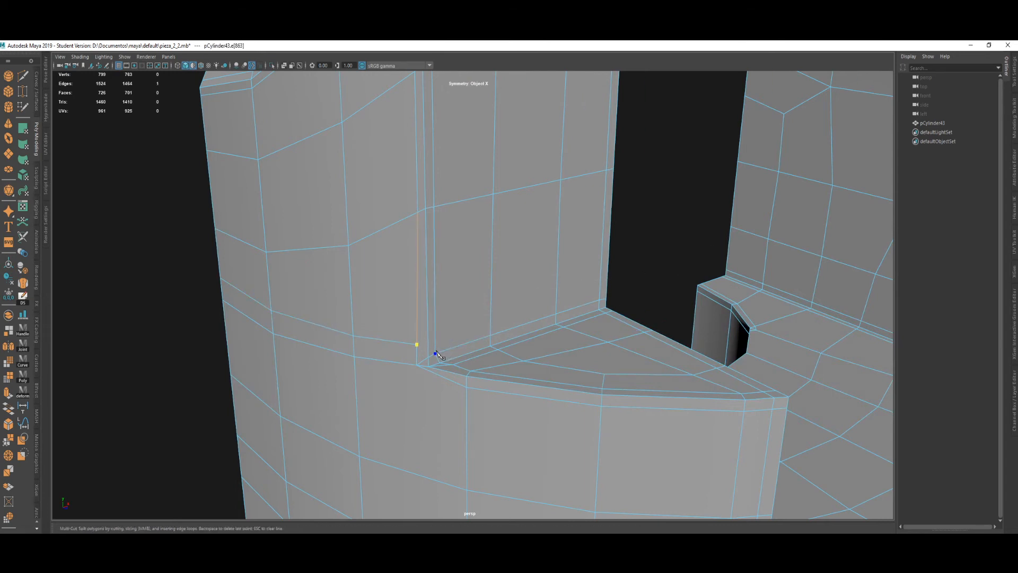
pyautogui.press('q')
pyautogui.keyDown('alt'); pyautogui.moveTo(418, 355); pyautogui.dragTo(430, 418, button='right'); pyautogui.keyUp('alt')
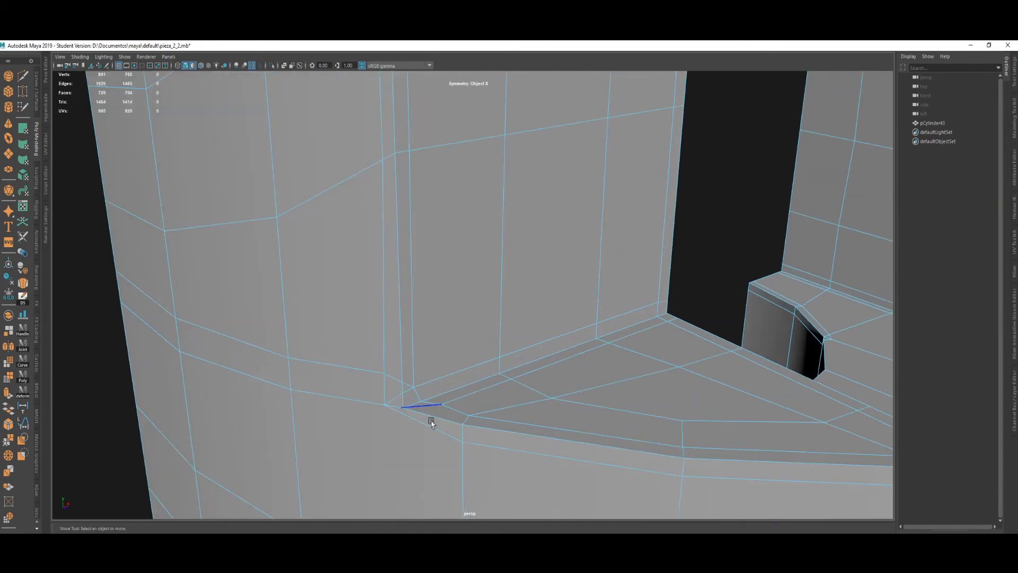
# Delete the leftover edge at the wall corner beside the upper ledge.
pyautogui.press('w')
pyautogui.click(395, 399)
pyautogui.press('q')
pyautogui.press('Delete')
pyautogui.keyDown('alt'); pyautogui.moveTo(423, 413); pyautogui.dragTo(426, 411, button='right'); pyautogui.keyUp('alt')
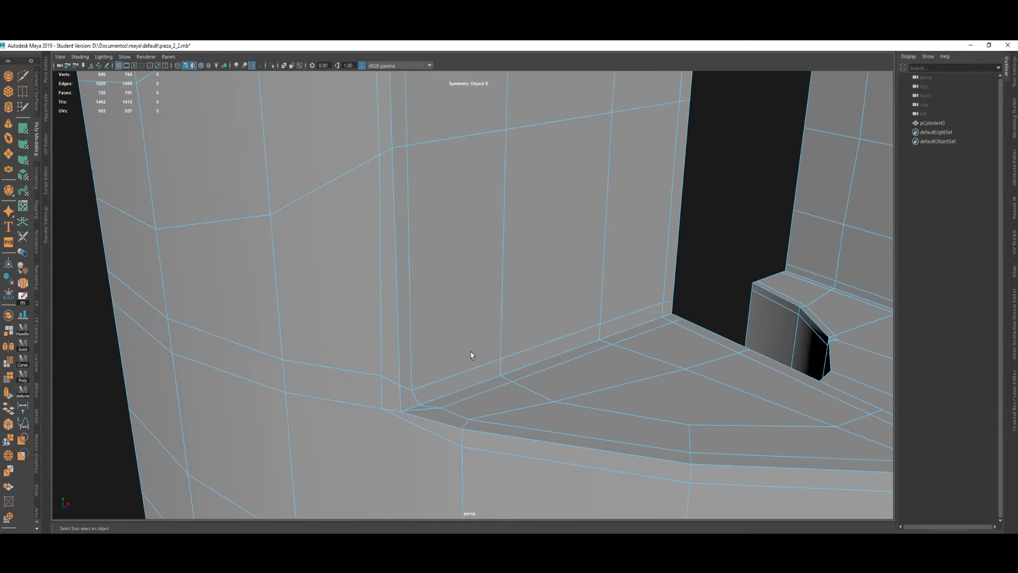
# Select the edge loop running around the wall corner just above the upper ledge and flatten it vertically.
pyautogui.doubleClick(461, 367)
pyautogui.keyDown('alt'); pyautogui.moveTo(461, 367); pyautogui.dragTo(450, 366, button='right'); pyautogui.keyUp('alt')
pyautogui.press('r')
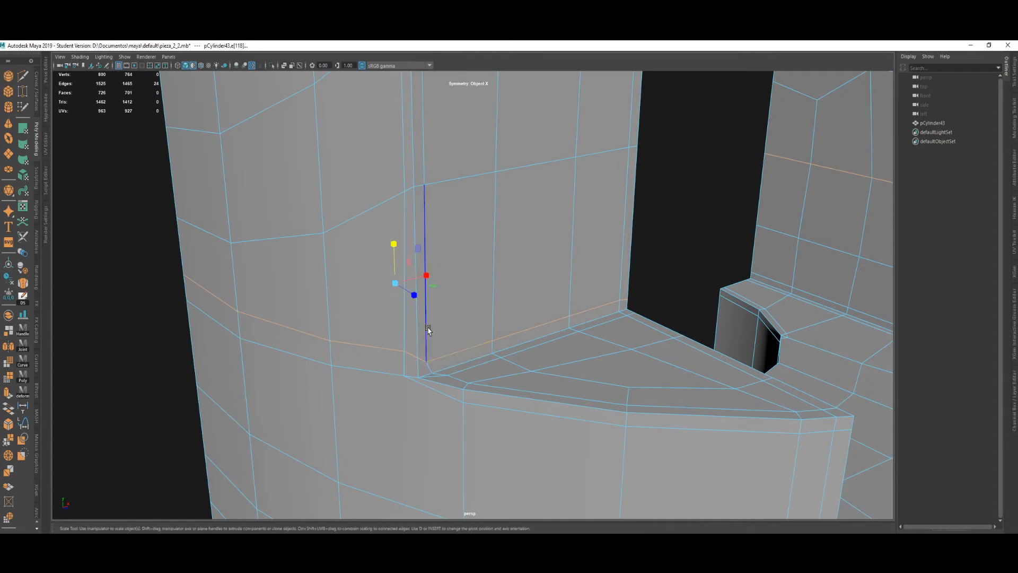
pyautogui.keyDown('ctrl'); pyautogui.keyDown('shift'); pyautogui.moveTo(394, 244); pyautogui.dragTo(416, 348); pyautogui.keyUp('shift'); pyautogui.keyUp('ctrl')
# Select the horizontal edge loop below the upper ledge on the outer wall and lower it slightly.
pyautogui.keyDown('alt'); pyautogui.moveTo(490, 336); pyautogui.dragTo(462, 361); pyautogui.keyUp('alt')
pyautogui.click(457, 361)
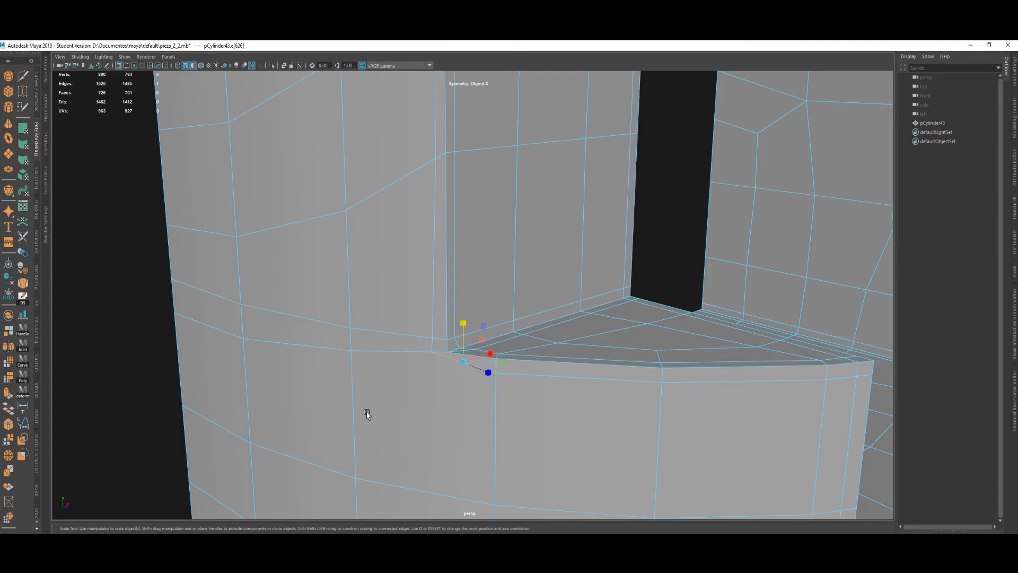
pyautogui.moveTo(367, 414)
pyautogui.keyDown('alt'); pyautogui.mouseDown()
pyautogui.moveTo(419, 389)
pyautogui.moveTo(371, 412)
pyautogui.mouseUp(); pyautogui.keyUp('alt')
pyautogui.keyDown('alt'); pyautogui.moveTo(462, 383); pyautogui.dragTo(514, 361); pyautogui.keyUp('alt')
pyautogui.keyDown('alt'); pyautogui.moveTo(428, 411); pyautogui.dragTo(409, 334); pyautogui.keyUp('alt')
pyautogui.doubleClick(409, 330)
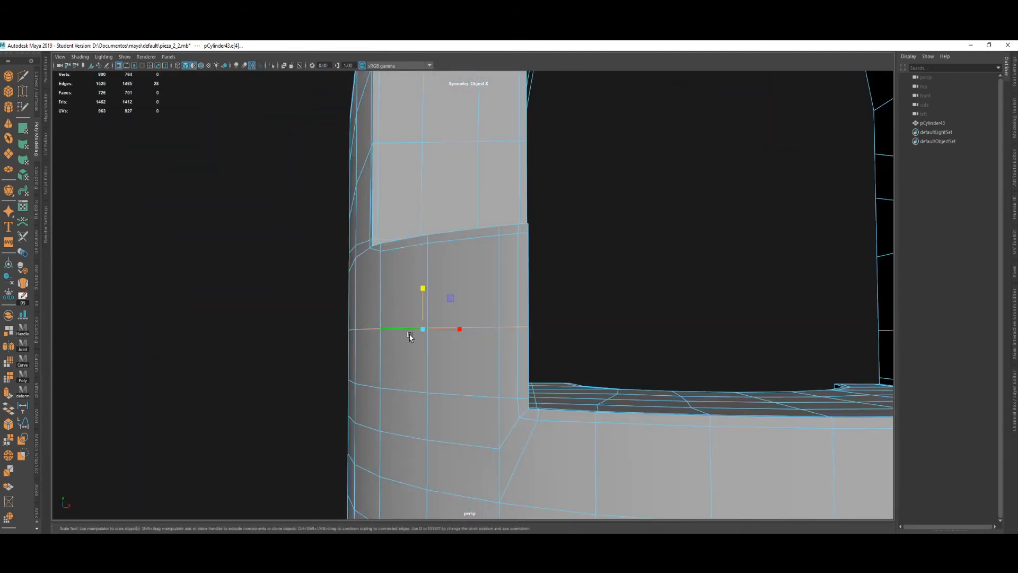
pyautogui.press('w')
pyautogui.moveTo(423, 293); pyautogui.dragTo(429, 317)
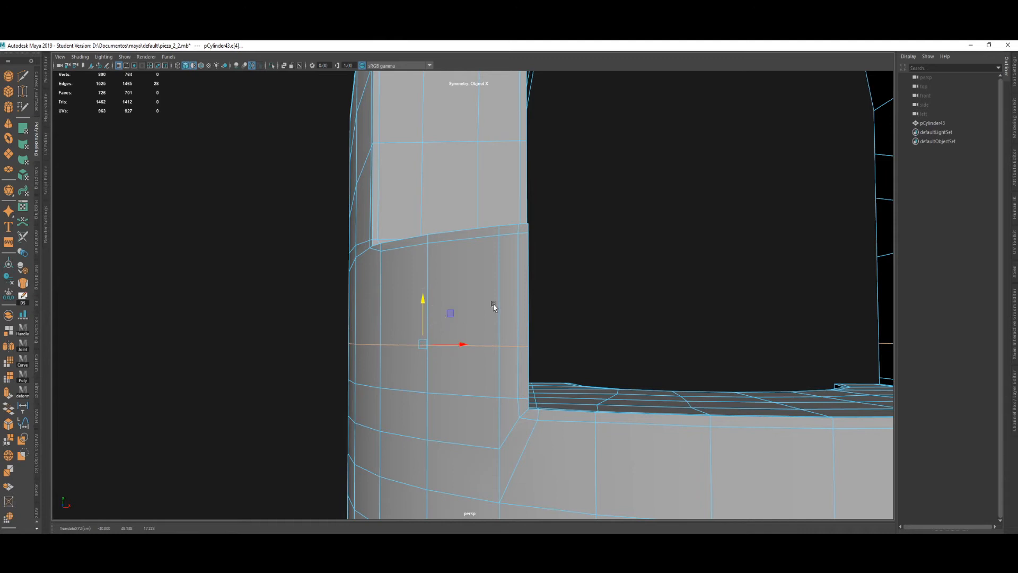
# Insert a horizontal edge loop with Multi-Cut on the outer wall section beside the upper ledge, above the lowered loop.
pyautogui.click(527, 303)
pyautogui.keyDown('shift'); pyautogui.moveTo(552, 304); pyautogui.dragTo(579, 318, button='right'); pyautogui.keyUp('shift')
pyautogui.keyDown('alt'); pyautogui.moveTo(392, 297); pyautogui.dragTo(387, 319); pyautogui.keyUp('alt')
pyautogui.keyDown('ctrl'); pyautogui.click(364, 313); pyautogui.keyUp('ctrl')
pyautogui.keyDown('alt'); pyautogui.moveTo(373, 319); pyautogui.dragTo(391, 340, button='middle'); pyautogui.keyUp('alt')
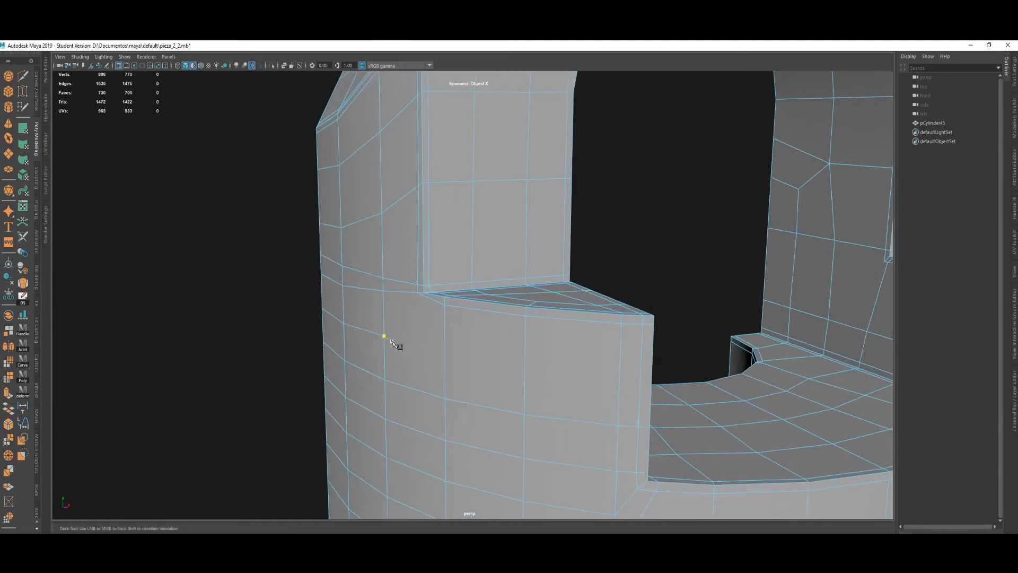
# Insert a matching horizontal edge loop on the wall section below the upper ledge and connect it to the neighbouring loop's end.
pyautogui.keyDown('alt'); pyautogui.moveTo(392, 341); pyautogui.dragTo(466, 366, button='right'); pyautogui.keyUp('alt')
pyautogui.moveTo(466, 366)
pyautogui.keyDown('alt'); pyautogui.mouseDown()
pyautogui.moveTo(478, 358)
pyautogui.moveTo(454, 366)
pyautogui.moveTo(460, 351)
pyautogui.mouseUp(); pyautogui.keyUp('alt')
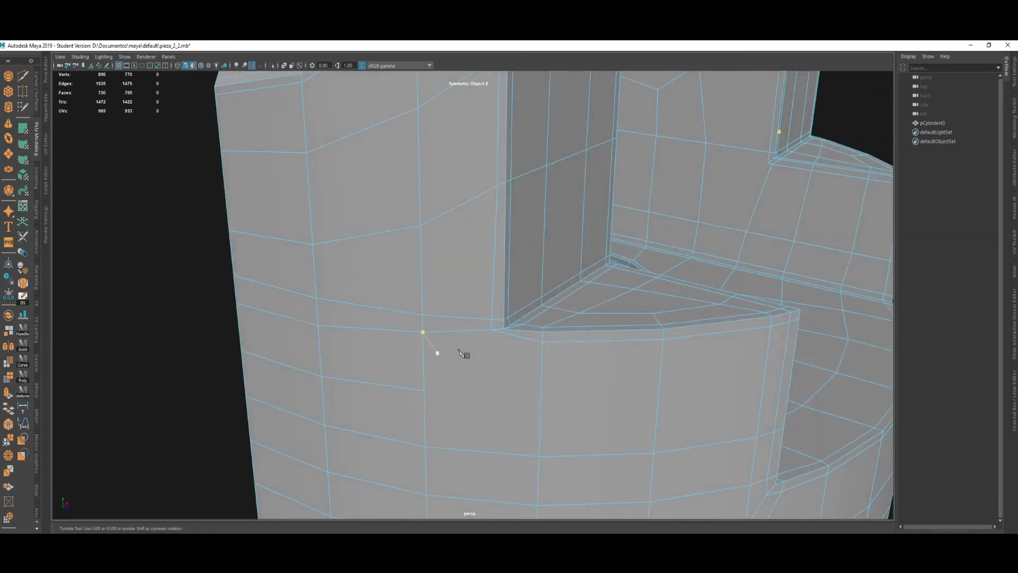
pyautogui.hotkey('ctrl', 'z')
pyautogui.keyDown('alt'); pyautogui.moveTo(486, 406); pyautogui.dragTo(442, 394); pyautogui.keyUp('alt')
pyautogui.keyDown('ctrl'); pyautogui.click(448, 348); pyautogui.keyUp('ctrl')
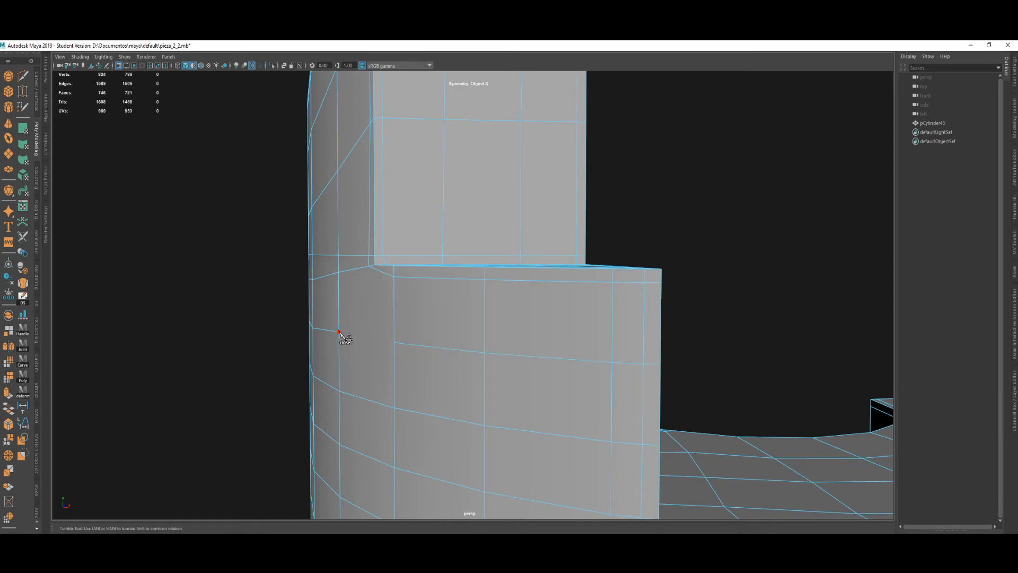
pyautogui.rightClick(412, 340)
pyautogui.keyDown('alt'); pyautogui.moveTo(413, 342); pyautogui.dragTo(457, 365); pyautogui.keyUp('alt')
pyautogui.keyDown('alt'); pyautogui.moveTo(461, 369); pyautogui.dragTo(492, 348, button='right'); pyautogui.keyUp('alt')
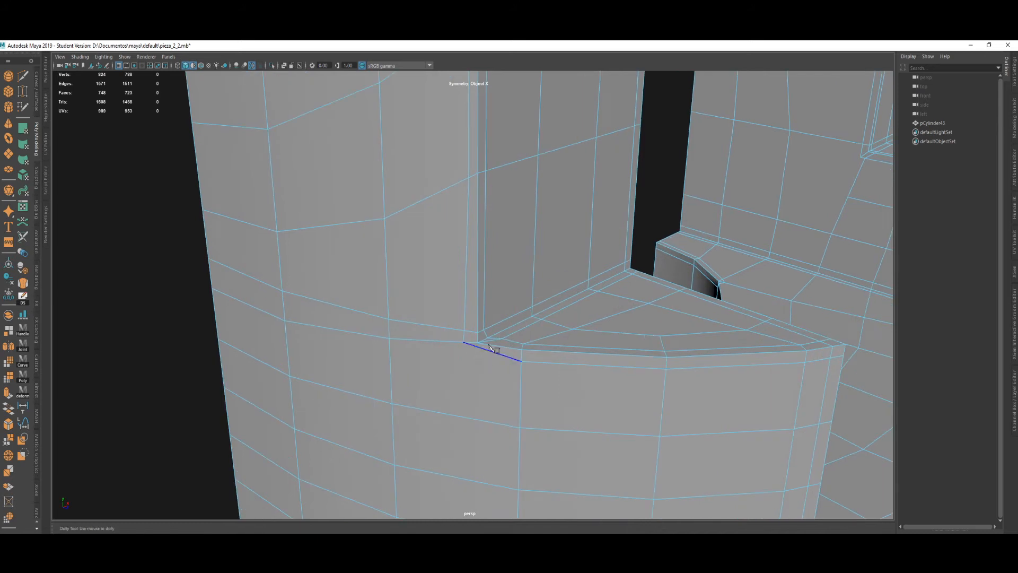
# Cut diagonally from the outer wall's grid vertex up through the upper ledge corner and merge the cut's extra vertex there.
pyautogui.press('w')
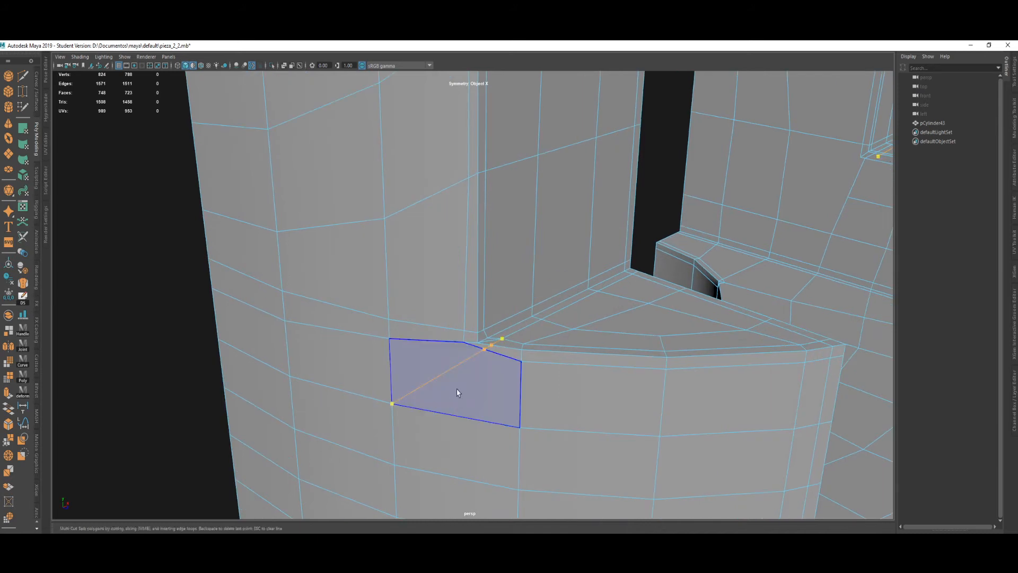
pyautogui.click(493, 342)
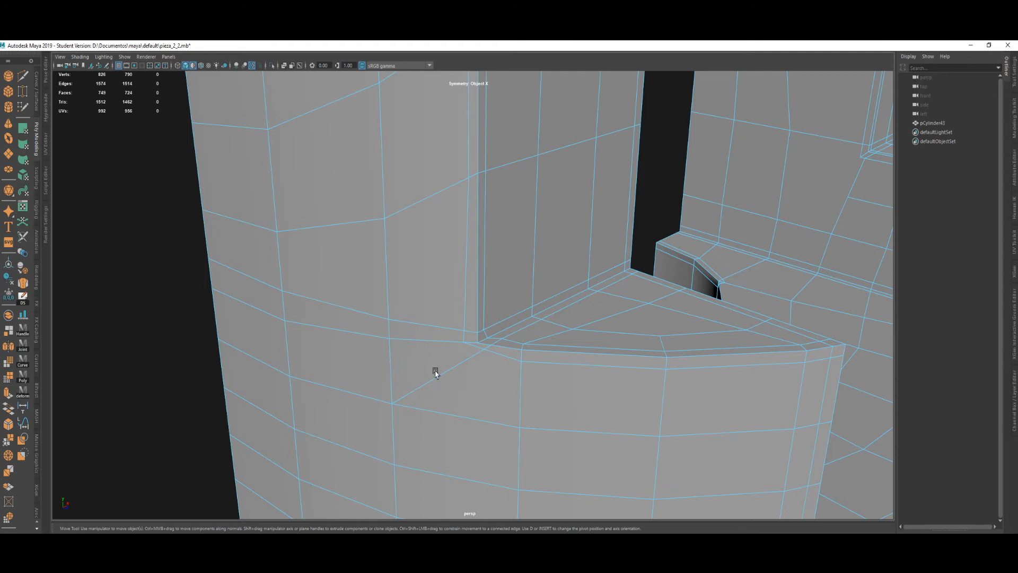
pyautogui.press('F9')
pyautogui.keyDown('alt'); pyautogui.moveTo(436, 373); pyautogui.dragTo(533, 395, button='right'); pyautogui.keyUp('alt')
pyautogui.click(480, 383)
pyautogui.moveTo(480, 383); pyautogui.dragTo(462, 325)
pyautogui.hotkey('ctrl', 'z')
# Slide the two vertices beside the inner corner of the upper ledge slightly along their edges.
pyautogui.click(456, 306)
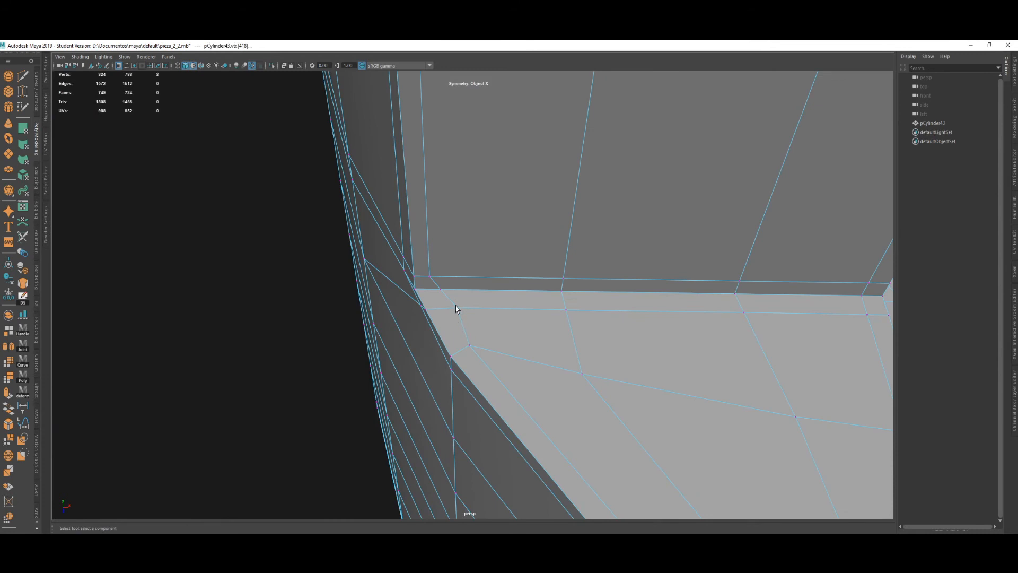
pyautogui.press('w')
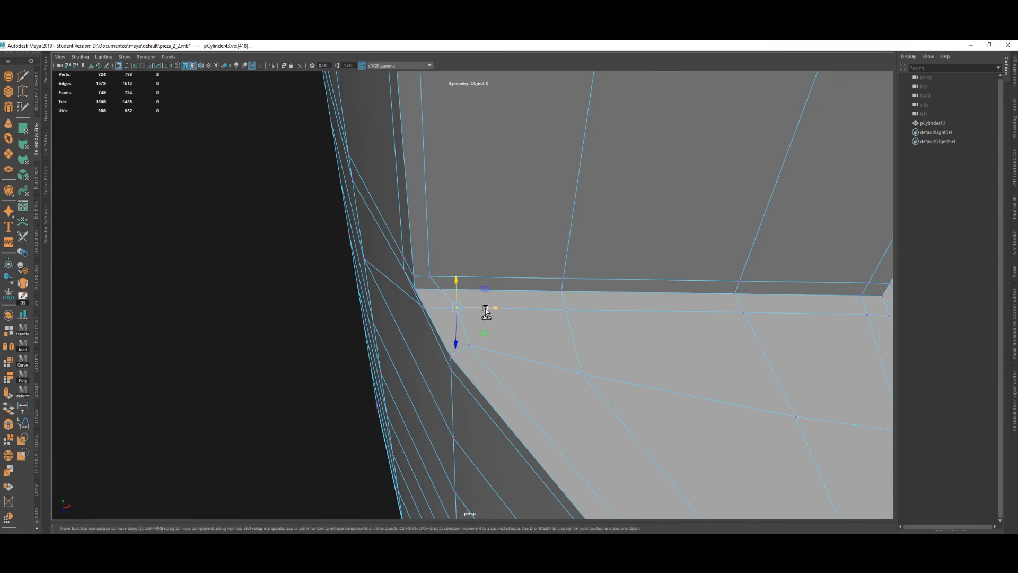
pyautogui.keyDown('ctrl'); pyautogui.keyDown('shift'); pyautogui.moveTo(487, 311); pyautogui.dragTo(483, 312); pyautogui.keyUp('shift'); pyautogui.keyUp('ctrl')
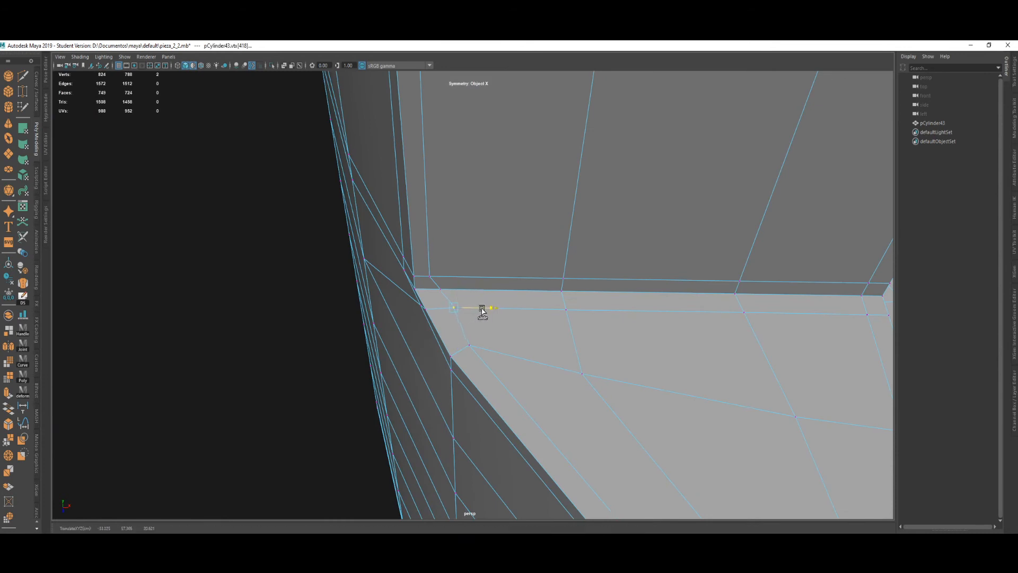
pyautogui.click(442, 290)
pyautogui.keyDown('ctrl'); pyautogui.keyDown('shift'); pyautogui.moveTo(466, 294); pyautogui.dragTo(460, 310); pyautogui.keyUp('shift'); pyautogui.keyUp('ctrl')
pyautogui.click(447, 309)
pyautogui.keyDown('alt'); pyautogui.moveTo(453, 353); pyautogui.dragTo(534, 310); pyautogui.keyUp('alt')
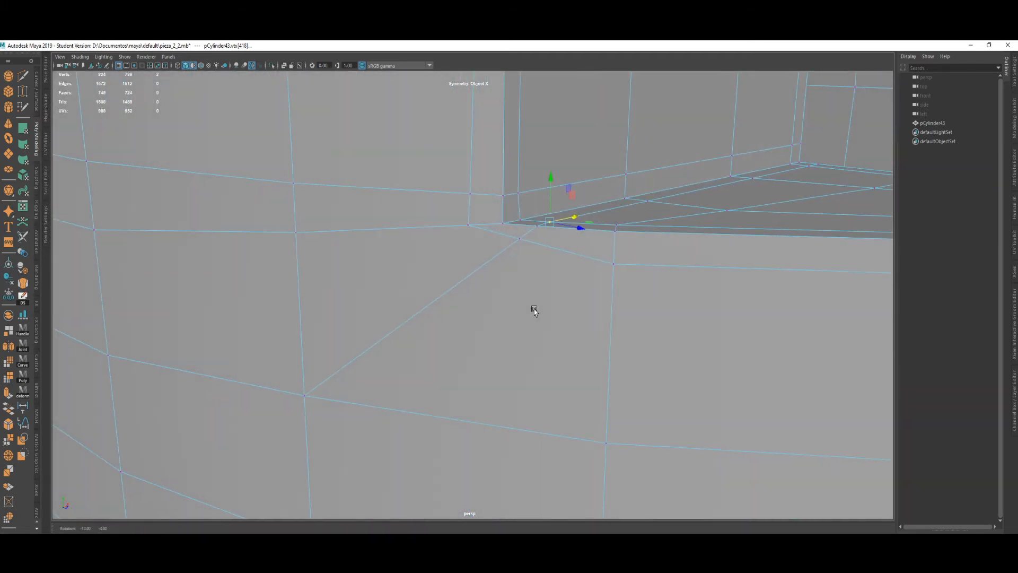
# Lower the diagonal cut's vertex under the upper ledge rim and move the adjacent outer-wall corner vertex away from the corner.
pyautogui.click(519, 239)
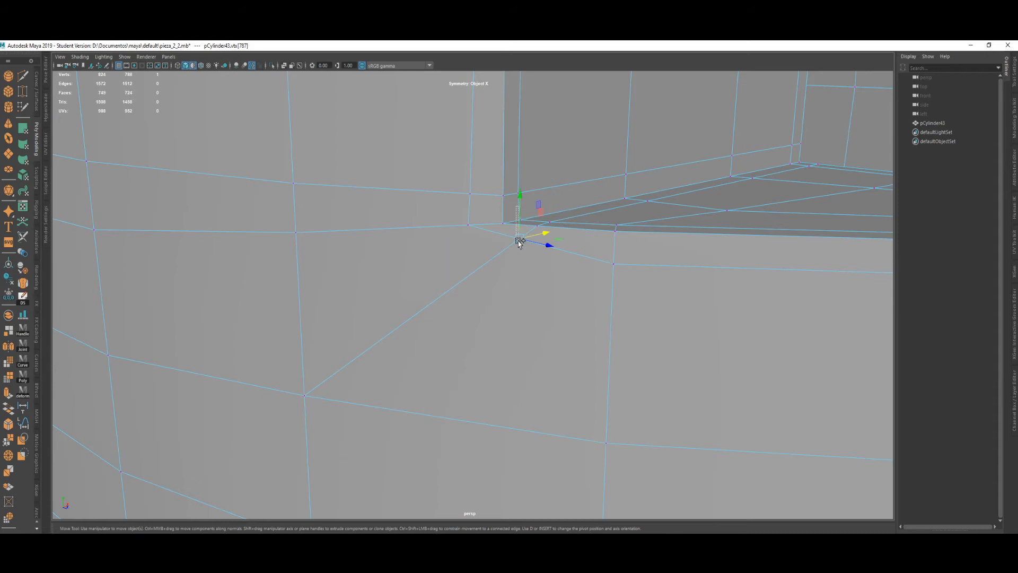
pyautogui.moveTo(520, 218); pyautogui.dragTo(521, 229)
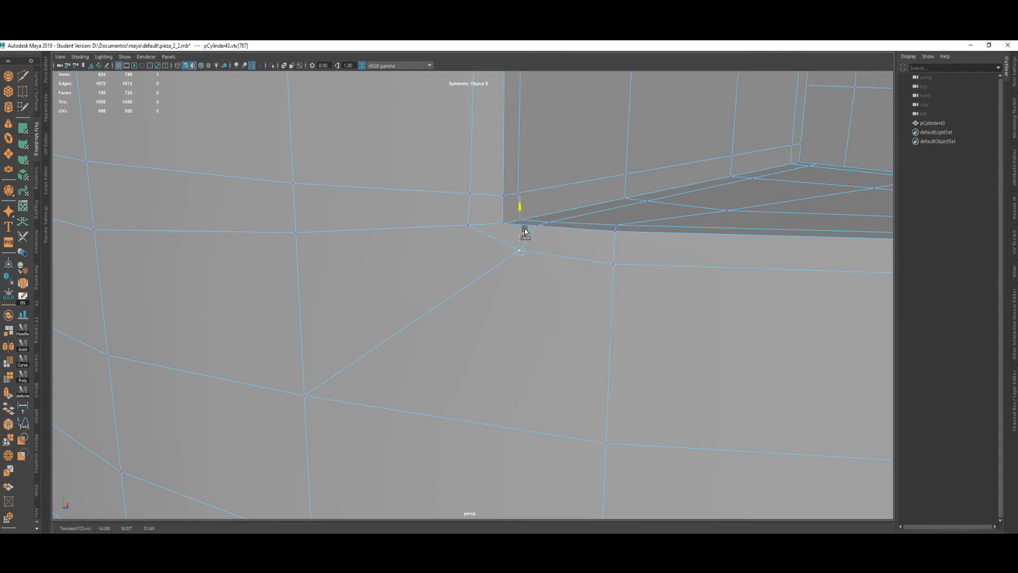
pyautogui.moveTo(576, 268)
pyautogui.keyDown('ctrl'); pyautogui.keyDown('shift'); pyautogui.mouseDown(button='right')
pyautogui.moveTo(591, 300)
pyautogui.moveTo(587, 324)
pyautogui.moveTo(577, 268)
pyautogui.mouseUp(button='right'); pyautogui.keyUp('shift'); pyautogui.keyUp('ctrl')
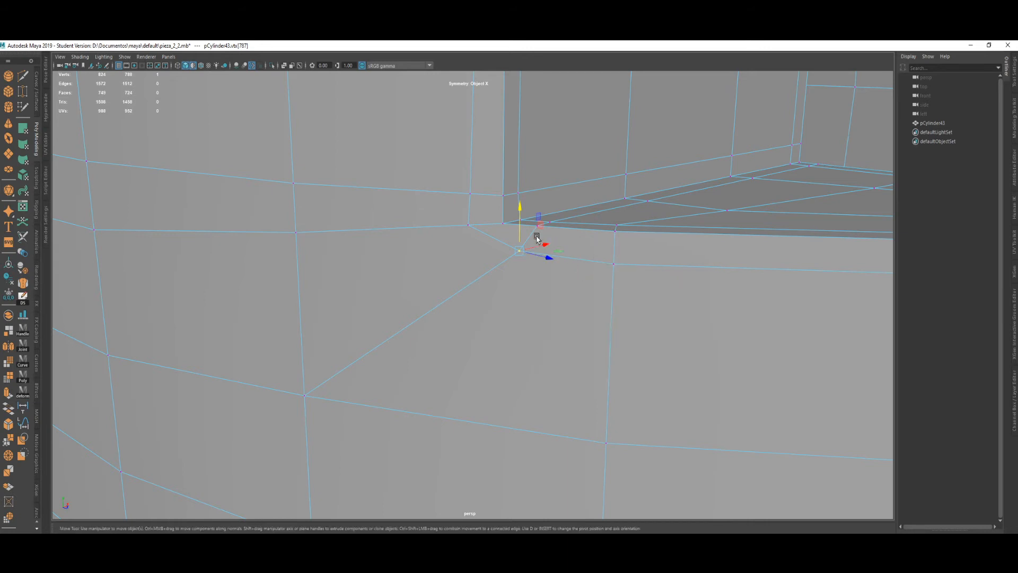
pyautogui.click(469, 228)
pyautogui.moveTo(467, 195); pyautogui.dragTo(533, 254)
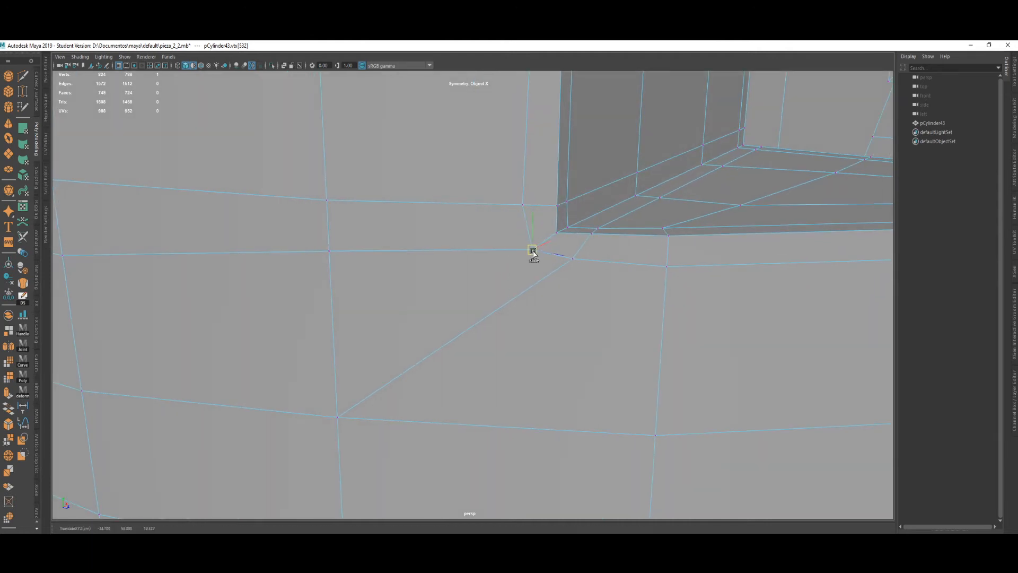
pyautogui.click(572, 259)
pyautogui.click(533, 252)
# Select the row of outer-wall vertices level with the upper ledge corner and slide them down to even out the edge spacing.
pyautogui.keyDown('alt'); pyautogui.moveTo(531, 269); pyautogui.dragTo(509, 313, button='right'); pyautogui.keyUp('alt')
pyautogui.keyDown('alt'); pyautogui.moveTo(509, 313); pyautogui.dragTo(532, 346, button='middle'); pyautogui.keyUp('alt')
pyautogui.keyDown('alt'); pyautogui.moveTo(532, 345); pyautogui.dragTo(436, 313, button='right'); pyautogui.keyUp('alt')
pyautogui.click(398, 303)
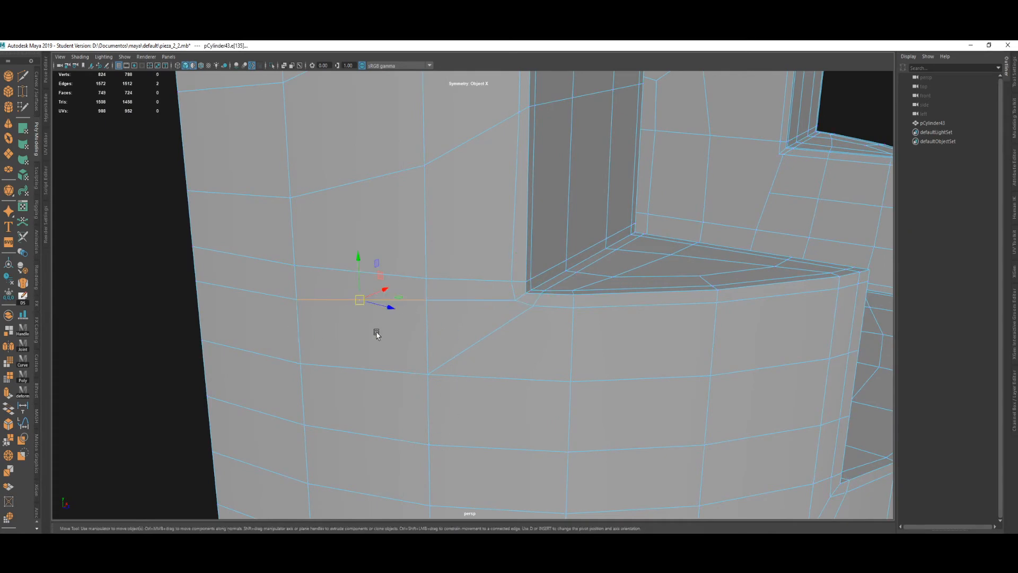
pyautogui.press('F9')
pyautogui.click(424, 300)
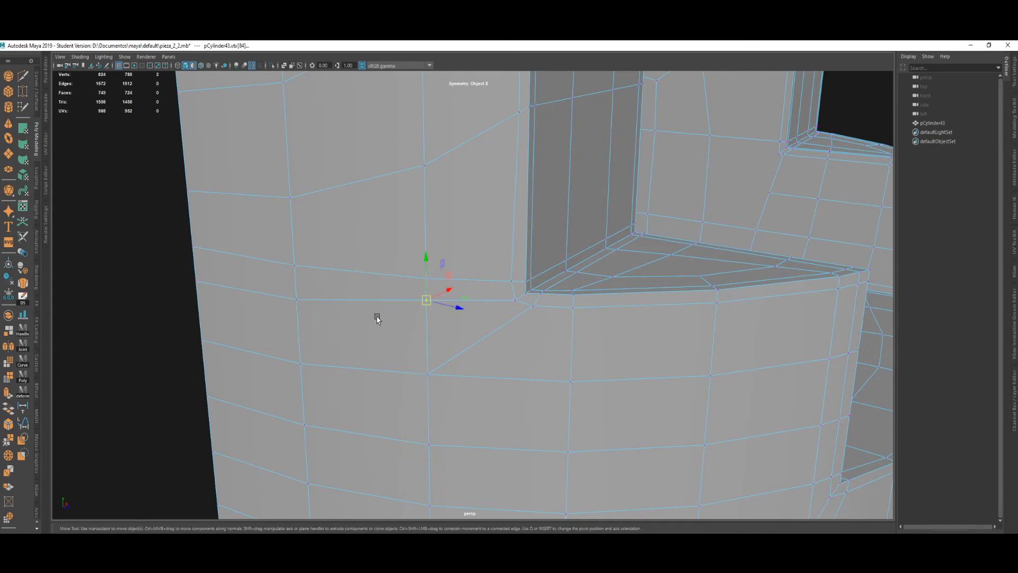
pyautogui.keyDown('shift'); pyautogui.doubleClick(196, 280); pyautogui.keyUp('shift')
pyautogui.keyDown('ctrl'); pyautogui.keyDown('shift'); pyautogui.moveTo(298, 268); pyautogui.dragTo(315, 293); pyautogui.keyUp('shift'); pyautogui.keyUp('ctrl')
pyautogui.moveTo(412, 360)
pyautogui.keyDown('alt'); pyautogui.mouseDown()
pyautogui.moveTo(491, 334)
pyautogui.moveTo(463, 295)
pyautogui.moveTo(474, 305)
pyautogui.moveTo(446, 345)
pyautogui.moveTo(427, 347)
pyautogui.mouseUp(); pyautogui.keyUp('alt')
pyautogui.keyDown('ctrl'); pyautogui.keyDown('shift'); pyautogui.moveTo(363, 270); pyautogui.dragTo(360, 263); pyautogui.keyUp('shift'); pyautogui.keyUp('ctrl')
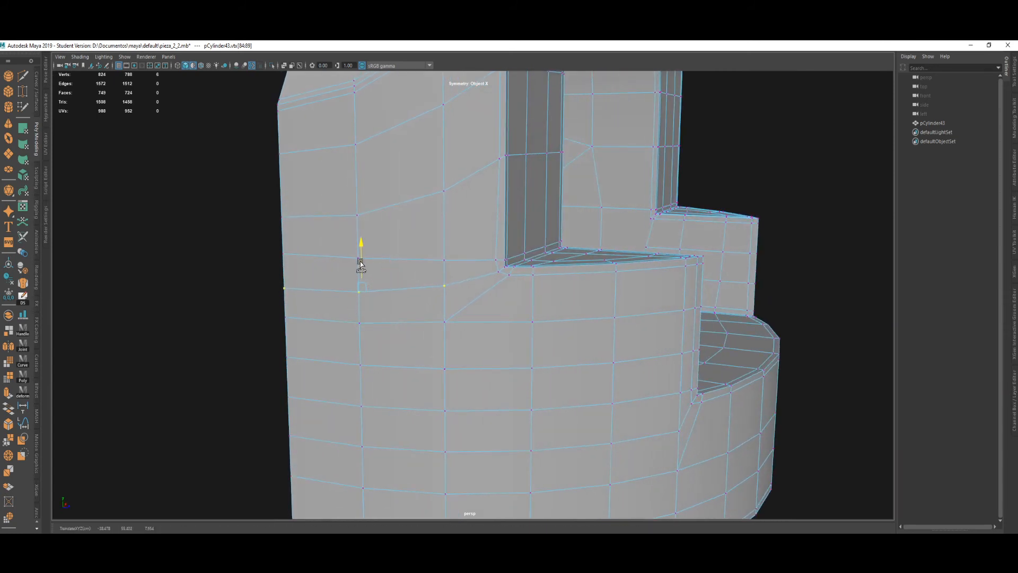
pyautogui.scroll(-4, 427, 360)
pyautogui.scroll(2, 419, 331)
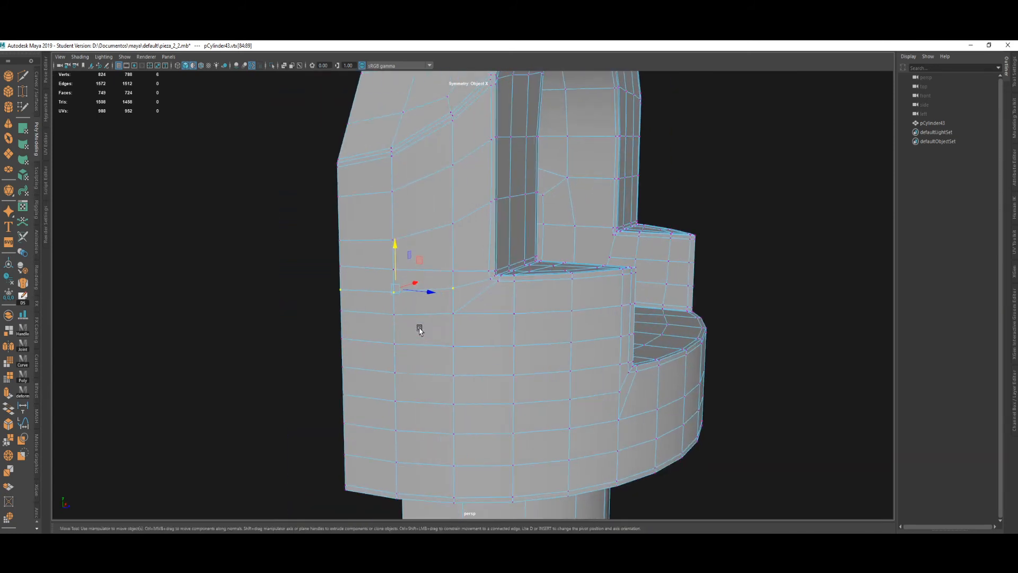
# Examine the whole part's edge flow in object mode, especially around the corners of the upper and lower ledges.
pyautogui.keyDown('alt'); pyautogui.moveTo(358, 374); pyautogui.dragTo(281, 391); pyautogui.keyUp('alt')
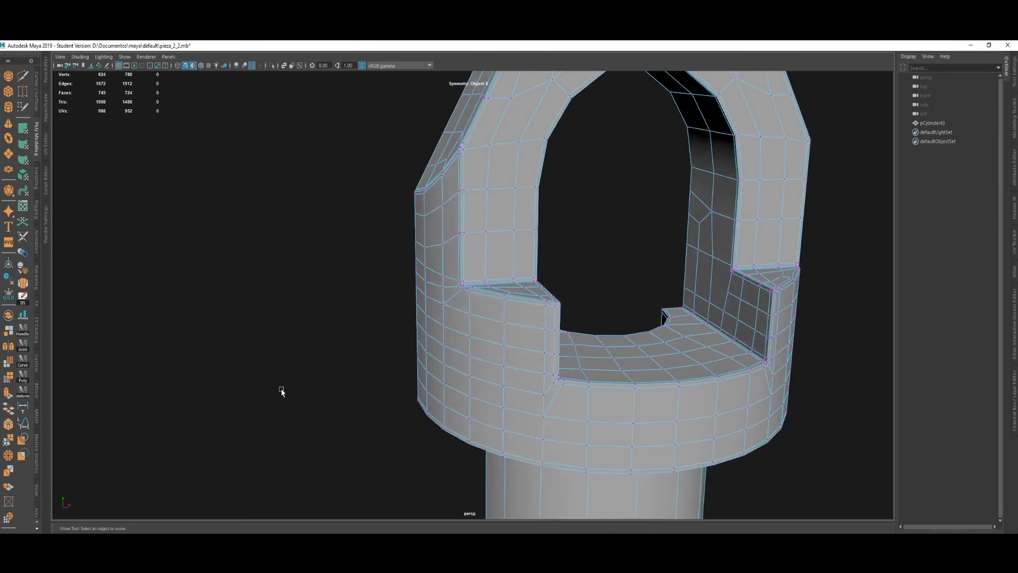
pyautogui.press('F8')
pyautogui.keyDown('alt'); pyautogui.moveTo(403, 273); pyautogui.dragTo(398, 345); pyautogui.keyUp('alt')
pyautogui.keyDown('alt'); pyautogui.moveTo(463, 291); pyautogui.dragTo(457, 395, button='right'); pyautogui.keyUp('alt')
pyautogui.keyDown('alt'); pyautogui.moveTo(456, 396); pyautogui.dragTo(422, 303, button='middle'); pyautogui.keyUp('alt')
pyautogui.keyDown('alt'); pyautogui.moveTo(423, 303); pyautogui.dragTo(350, 390, button='right'); pyautogui.keyUp('alt')
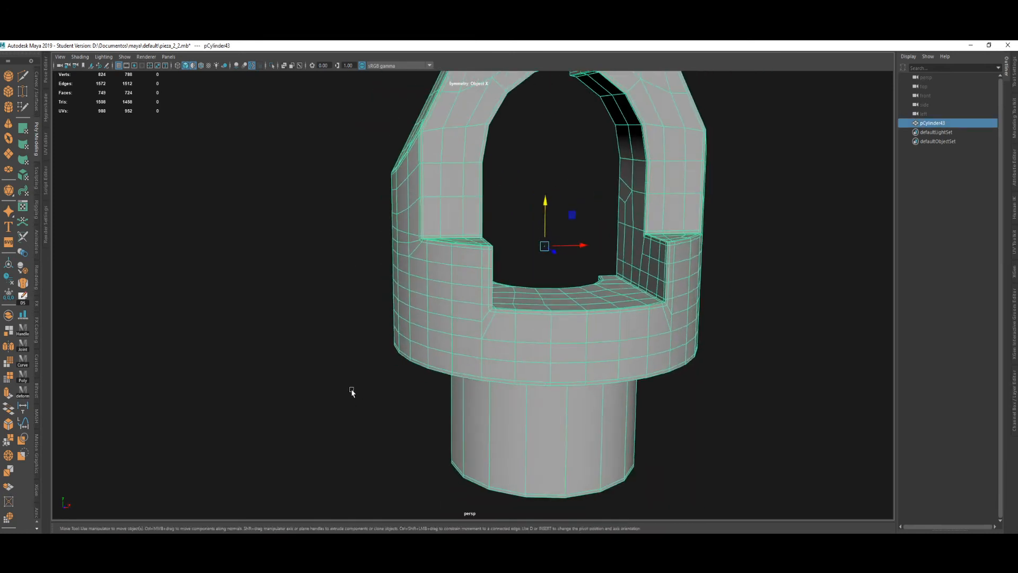
pyautogui.keyDown('alt'); pyautogui.moveTo(350, 391); pyautogui.dragTo(409, 342); pyautogui.keyUp('alt')
pyautogui.scroll(2, 430, 266)
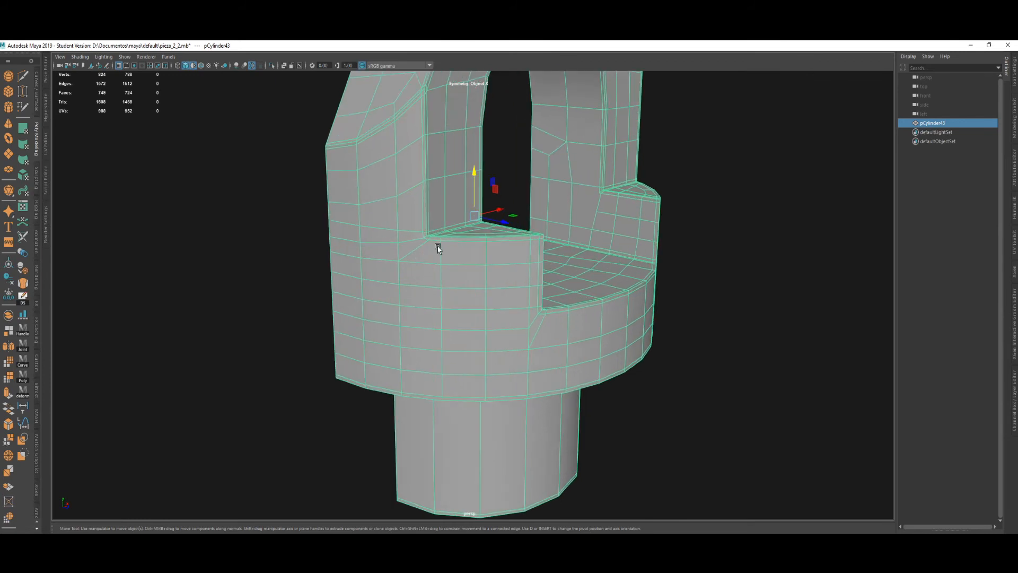
pyautogui.keyDown('alt'); pyautogui.moveTo(445, 315); pyautogui.dragTo(419, 305); pyautogui.keyUp('alt')
pyautogui.scroll(3, 541, 336)
pyautogui.scroll(2, 543, 337)
pyautogui.keyDown('alt'); pyautogui.moveTo(543, 338); pyautogui.dragTo(425, 277, button='middle'); pyautogui.keyUp('alt')
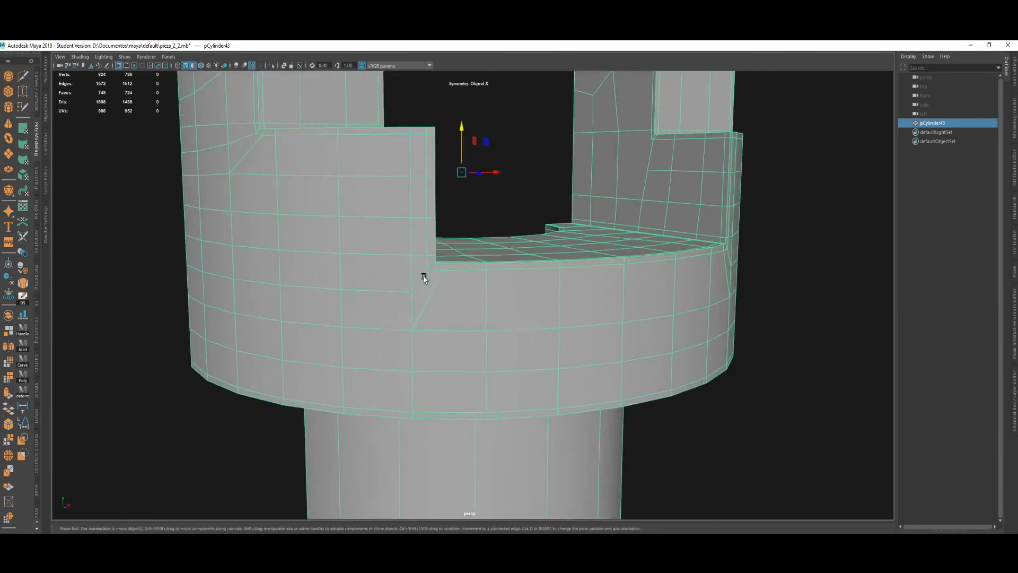
pyautogui.scroll(3, 425, 277)
pyautogui.keyDown('alt'); pyautogui.moveTo(522, 305); pyautogui.dragTo(498, 334); pyautogui.keyUp('alt')
# Select the vertex on the lower ledge's floor beside its inner corner and slide it along its edge.
pyautogui.press('F9')
pyautogui.scroll(3, 401, 348)
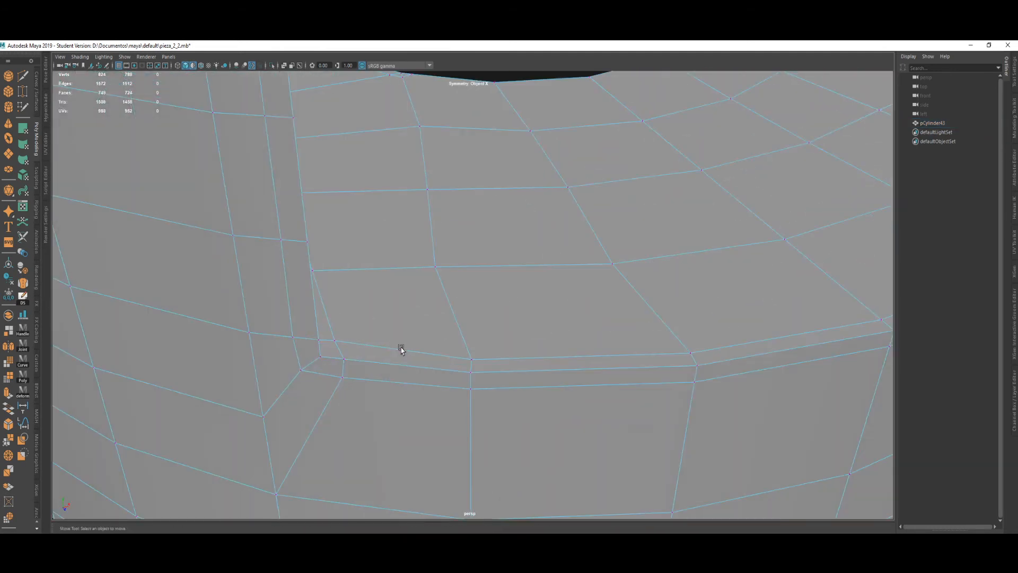
pyautogui.click(343, 376)
pyautogui.scroll(-5, 364, 357)
pyautogui.scroll(3, 368, 357)
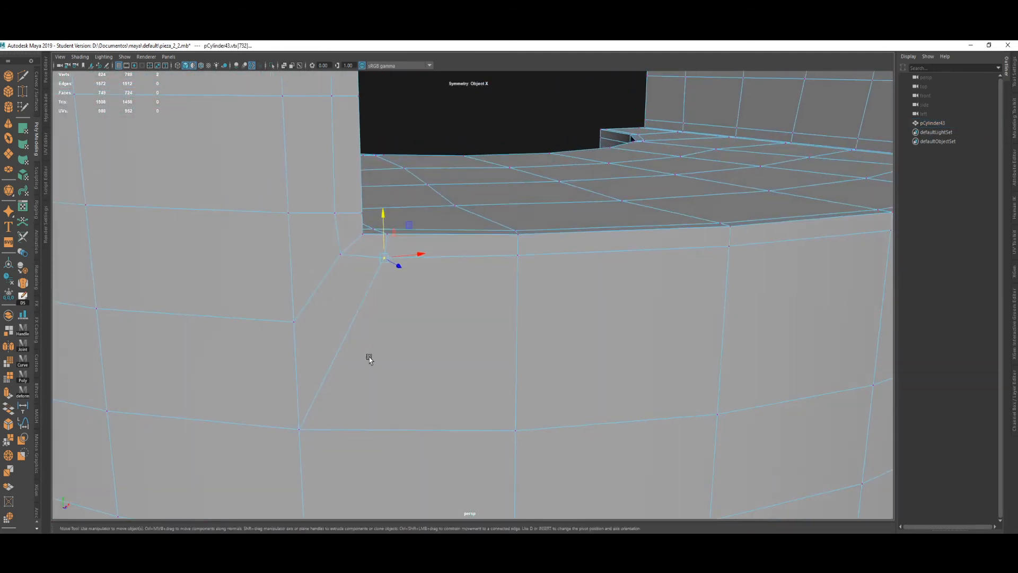
pyautogui.keyDown('alt'); pyautogui.moveTo(423, 293); pyautogui.dragTo(372, 332); pyautogui.keyUp('alt')
pyautogui.scroll(4, 369, 331)
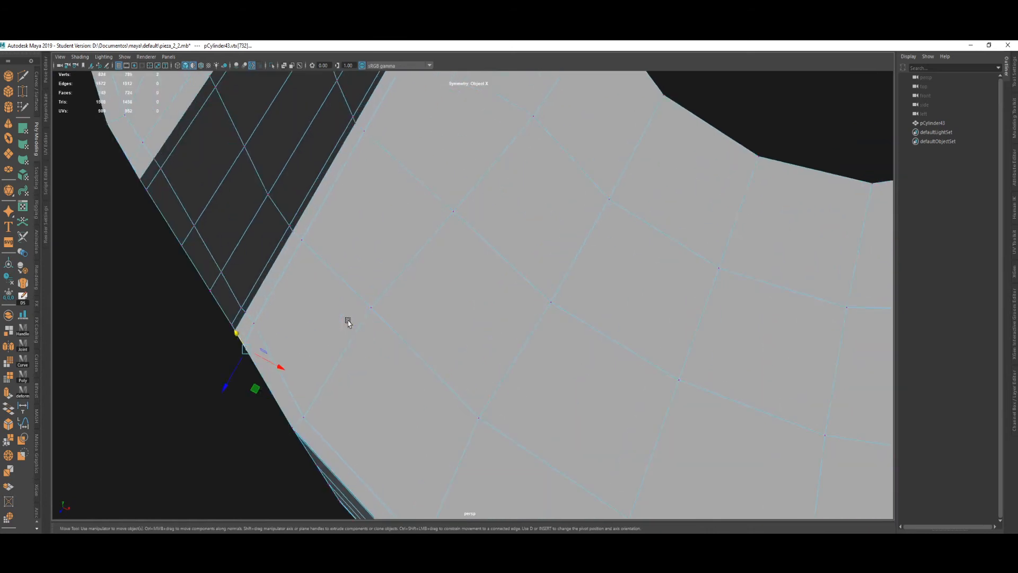
pyautogui.keyDown('alt'); pyautogui.moveTo(347, 318); pyautogui.dragTo(399, 309, button='middle'); pyautogui.keyUp('alt')
pyautogui.scroll(2, 400, 308)
pyautogui.click(300, 340)
pyautogui.keyDown('alt'); pyautogui.moveTo(317, 357); pyautogui.dragTo(379, 341, button='middle'); pyautogui.keyUp('alt')
pyautogui.keyDown('ctrl'); pyautogui.keyDown('shift'); pyautogui.moveTo(374, 370); pyautogui.dragTo(438, 288); pyautogui.keyUp('shift'); pyautogui.keyUp('ctrl')
pyautogui.scroll(-10, 367, 364)
pyautogui.keyDown('alt'); pyautogui.moveTo(471, 371); pyautogui.dragTo(472, 352, button='middle'); pyautogui.keyUp('alt')
pyautogui.scroll(2, 471, 352)
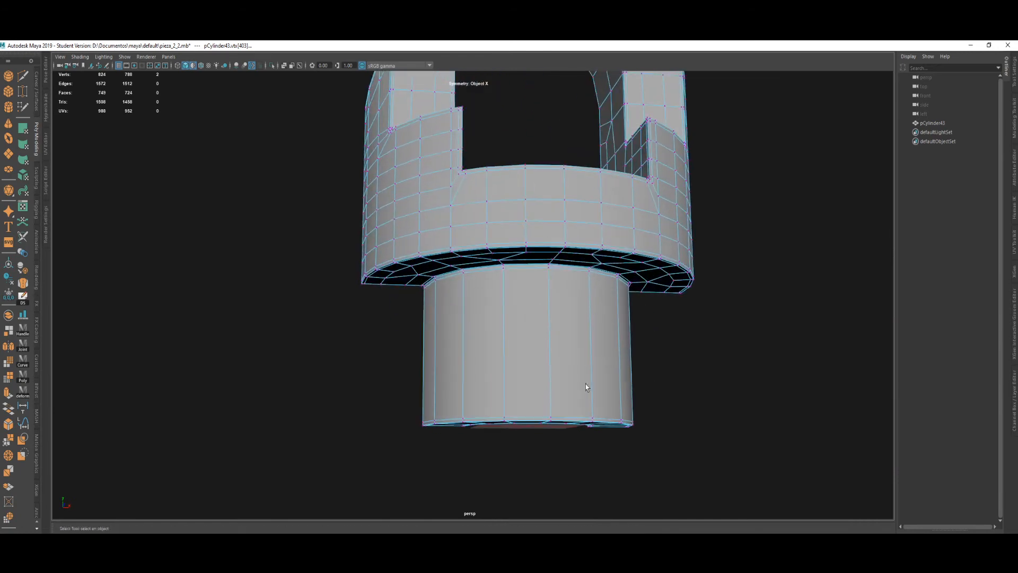
pyautogui.moveTo(633, 374); pyautogui.dragTo(721, 295, button='right')
pyautogui.click(721, 295)
pyautogui.click(609, 287)
pyautogui.moveTo(668, 348); pyautogui.dragTo(587, 381, button='right')
pyautogui.click(591, 277)
pyautogui.hotkey('ctrl', 'shift', 'x')
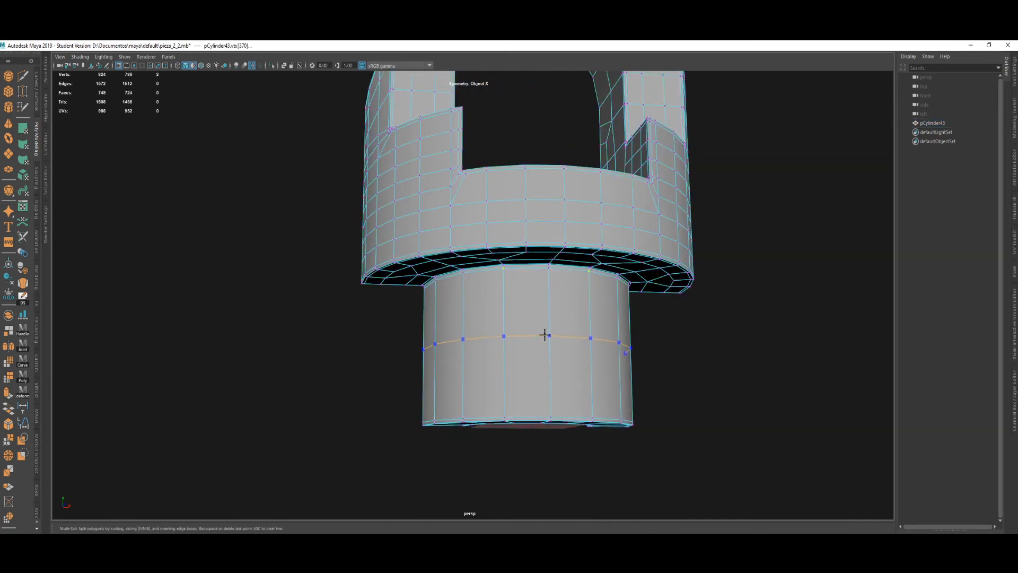
pyautogui.press('q')
pyautogui.keyDown('alt'); pyautogui.moveTo(590, 350); pyautogui.dragTo(561, 354); pyautogui.keyUp('alt')
pyautogui.click(720, 335)
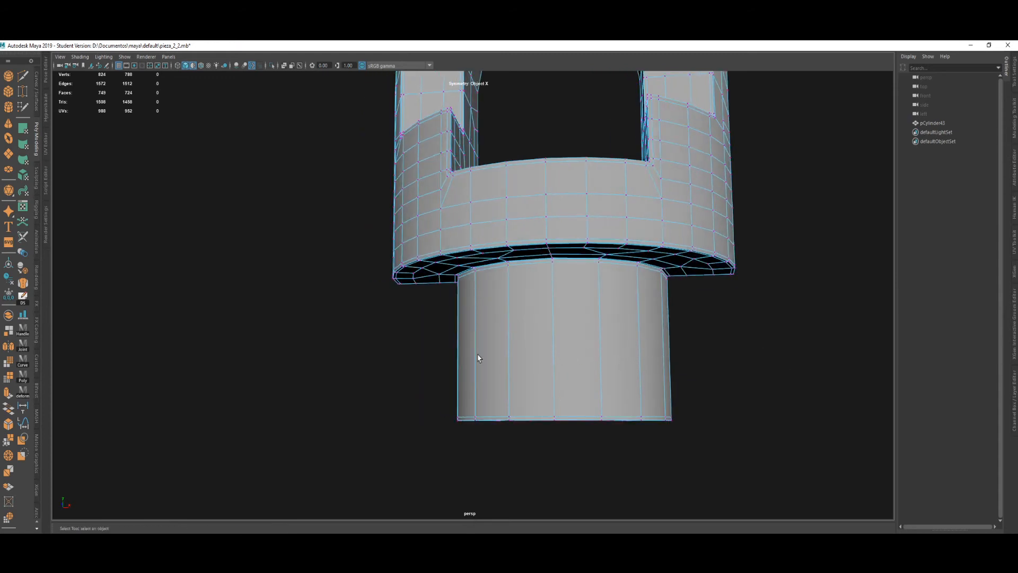
# Select the vertical edges around the lower cylindrical shaft and connect them with five evenly spaced horizontal edge loops.
pyautogui.moveTo(786, 356); pyautogui.dragTo(773, 324, button='right')
pyautogui.moveTo(769, 328); pyautogui.dragTo(518, 388)
pyautogui.keyDown('alt'); pyautogui.moveTo(519, 388); pyautogui.dragTo(329, 342); pyautogui.keyUp('alt')
pyautogui.keyDown('shift'); pyautogui.moveTo(329, 342); pyautogui.dragTo(324, 486, button='right'); pyautogui.keyUp('shift')
pyautogui.moveTo(280, 408); pyautogui.dragTo(297, 407, button='middle')
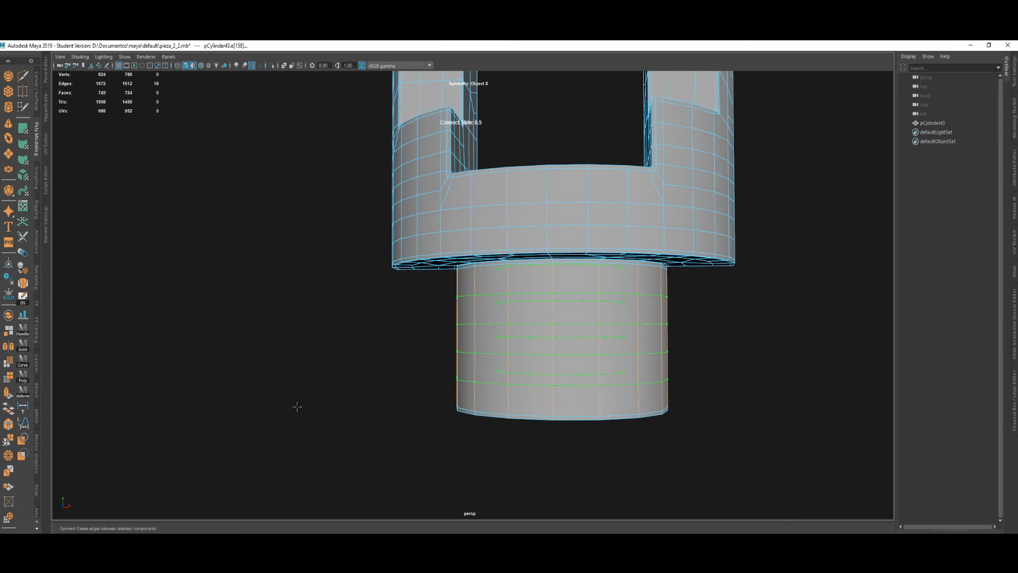
pyautogui.moveTo(305, 408); pyautogui.dragTo(312, 407, button='middle')
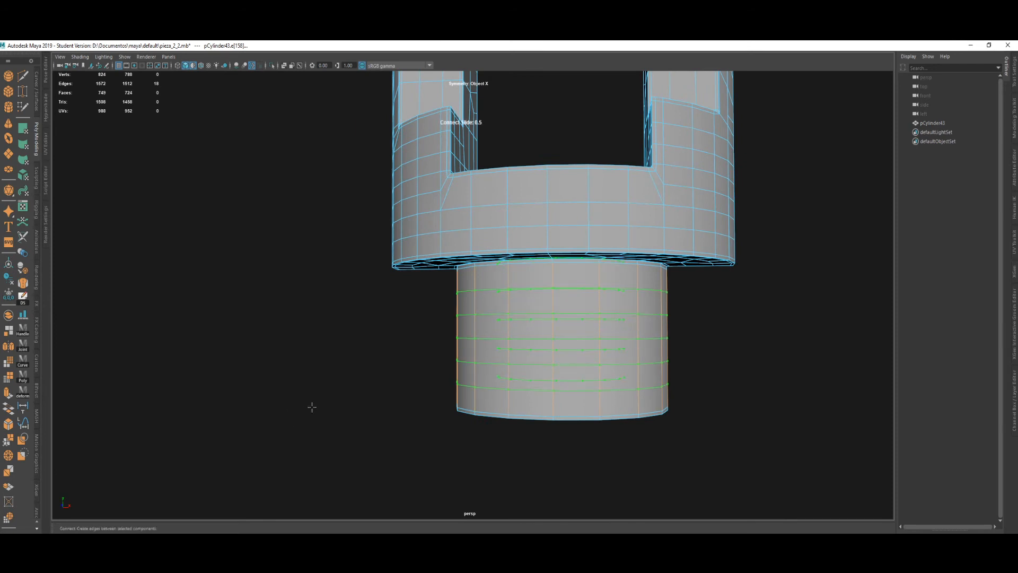
pyautogui.press('q')
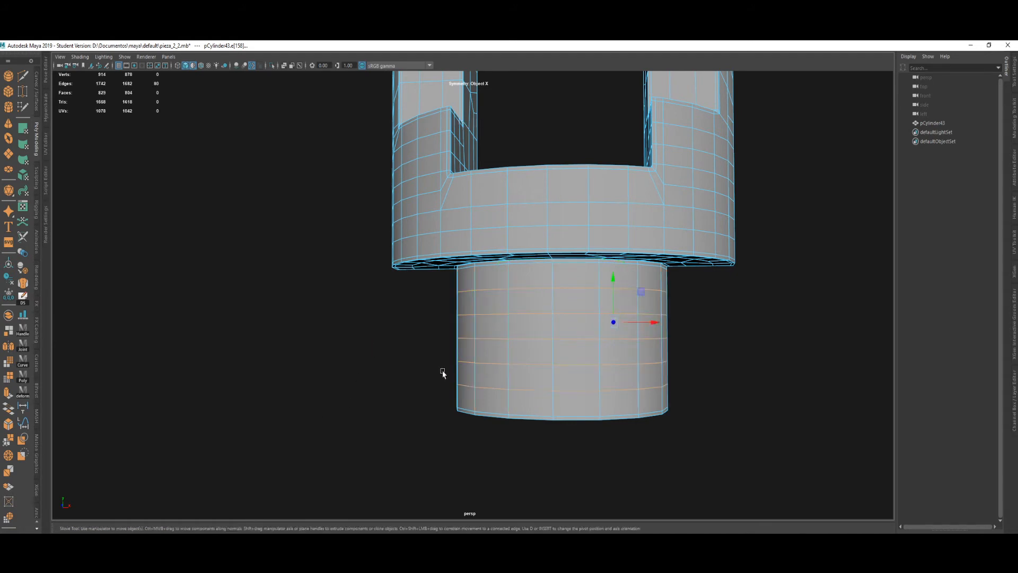
pyautogui.keyDown('alt'); pyautogui.moveTo(417, 413); pyautogui.dragTo(407, 453); pyautogui.keyUp('alt')
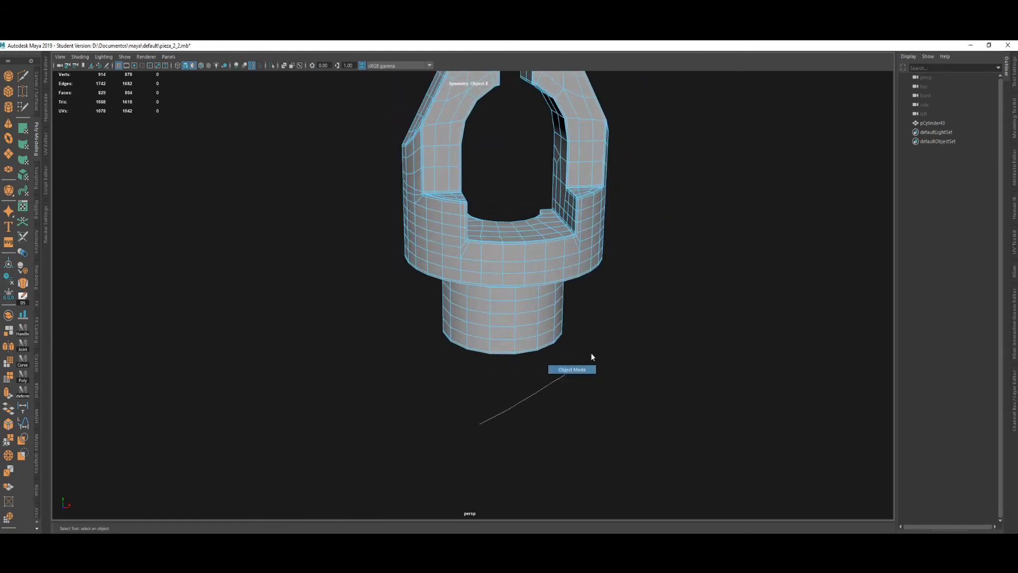
# Preview the whole part smoothed in object mode and inspect the curved opening's rim on the ledge floor.
pyautogui.moveTo(591, 356); pyautogui.dragTo(579, 352, button='right')
pyautogui.click(541, 325)
pyautogui.press('f')
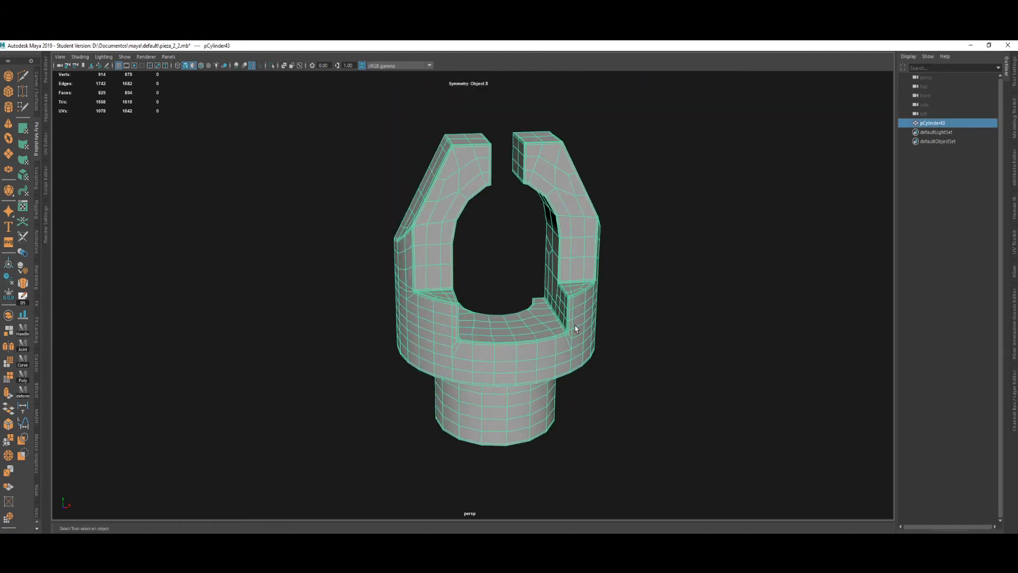
pyautogui.keyDown('alt'); pyautogui.moveTo(575, 329); pyautogui.dragTo(512, 382); pyautogui.keyUp('alt')
pyautogui.press('3')
pyautogui.click(523, 303)
pyautogui.scroll(5, 482, 425)
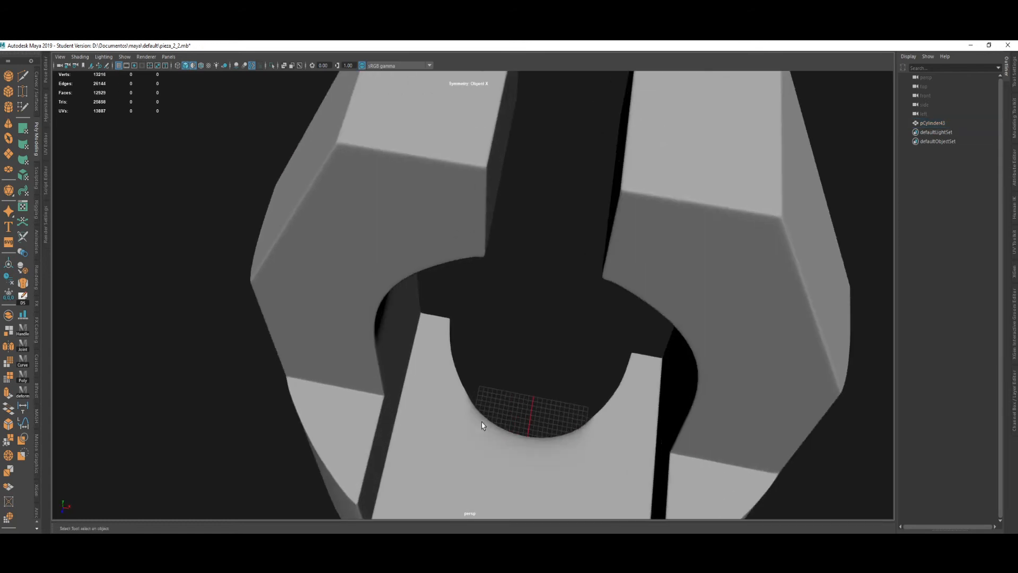
pyautogui.click(484, 447)
pyautogui.press('1')
# Delete the small leftover edges where the support edges end on both sides of the curved opening's rim on the ledge floor.
pyautogui.scroll(5, 581, 405)
pyautogui.keyDown('alt'); pyautogui.moveTo(582, 423); pyautogui.dragTo(447, 207); pyautogui.keyUp('alt')
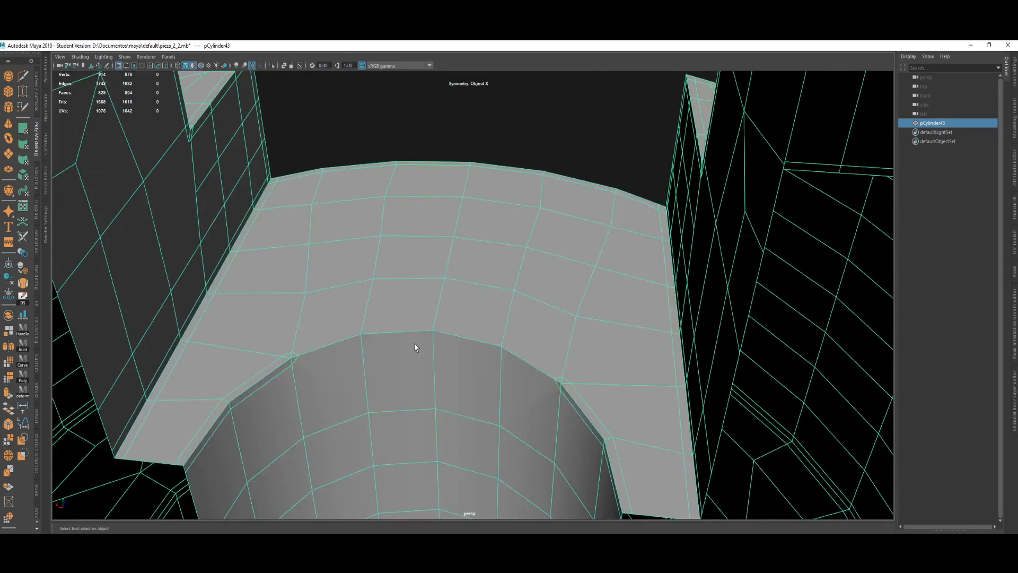
pyautogui.keyDown('alt'); pyautogui.moveTo(427, 324); pyautogui.dragTo(458, 267, button='middle'); pyautogui.keyUp('alt')
pyautogui.moveTo(534, 345); pyautogui.dragTo(534, 313, button='right')
pyautogui.click(537, 300)
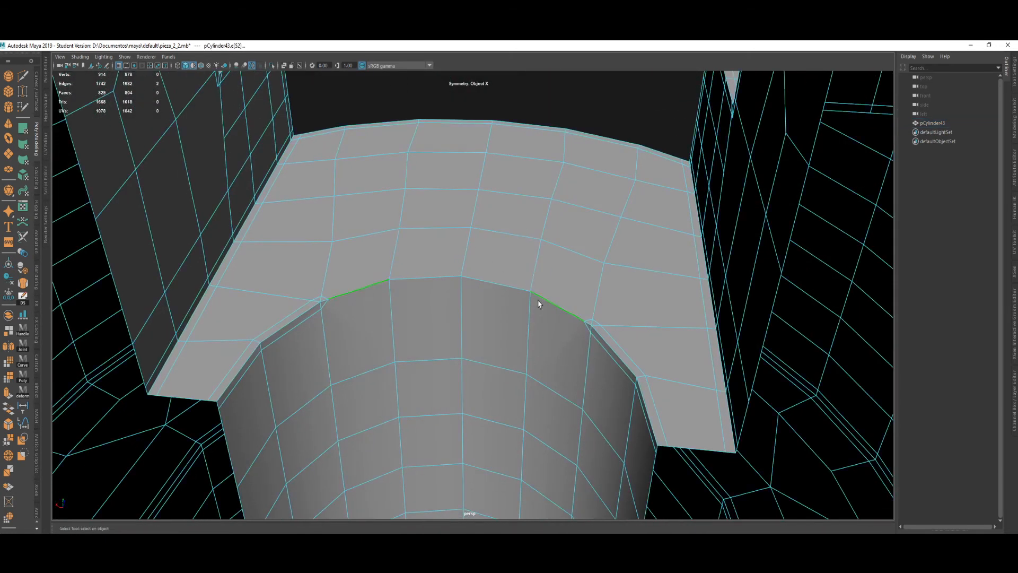
pyautogui.scroll(3, 538, 304)
pyautogui.keyDown('alt'); pyautogui.moveTo(281, 311); pyautogui.dragTo(360, 331, button='middle'); pyautogui.keyUp('alt')
pyautogui.click(357, 321)
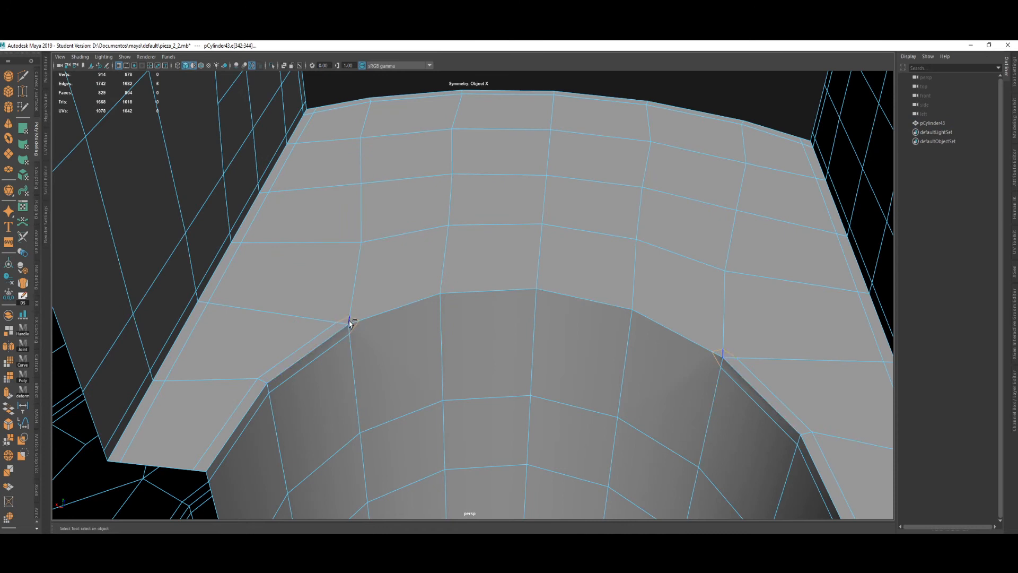
pyautogui.press('Delete')
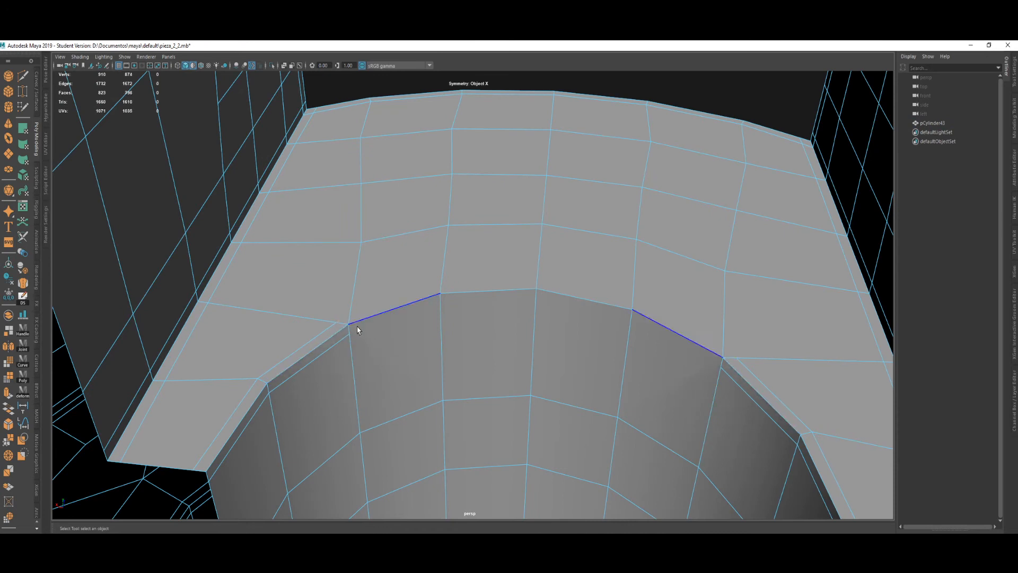
# Bevel the two middle edges of the curved opening's rim with one segment and chamfering off.
pyautogui.click(446, 295)
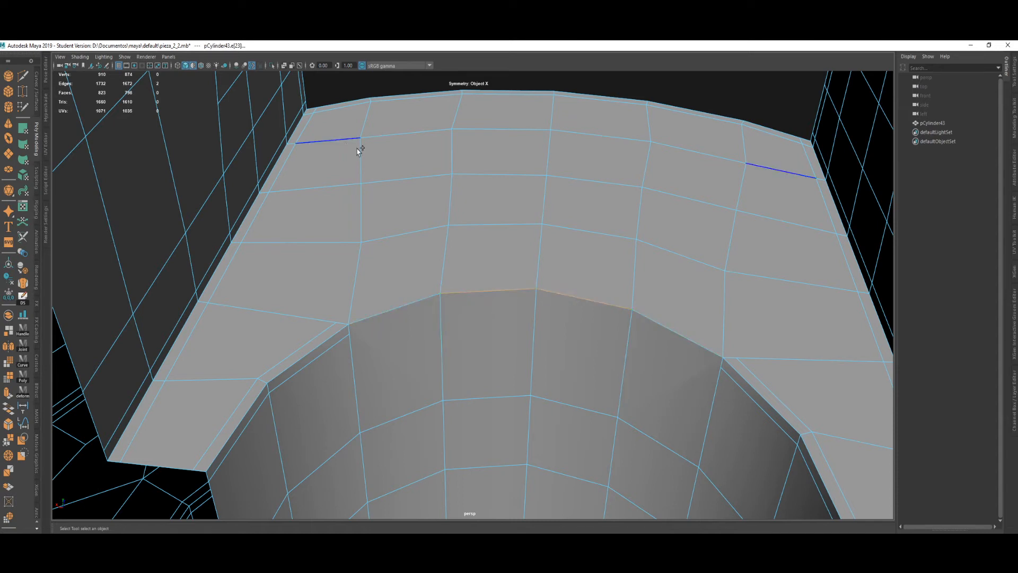
pyautogui.hotkey('ctrl', 'b')
pyautogui.click(617, 250)
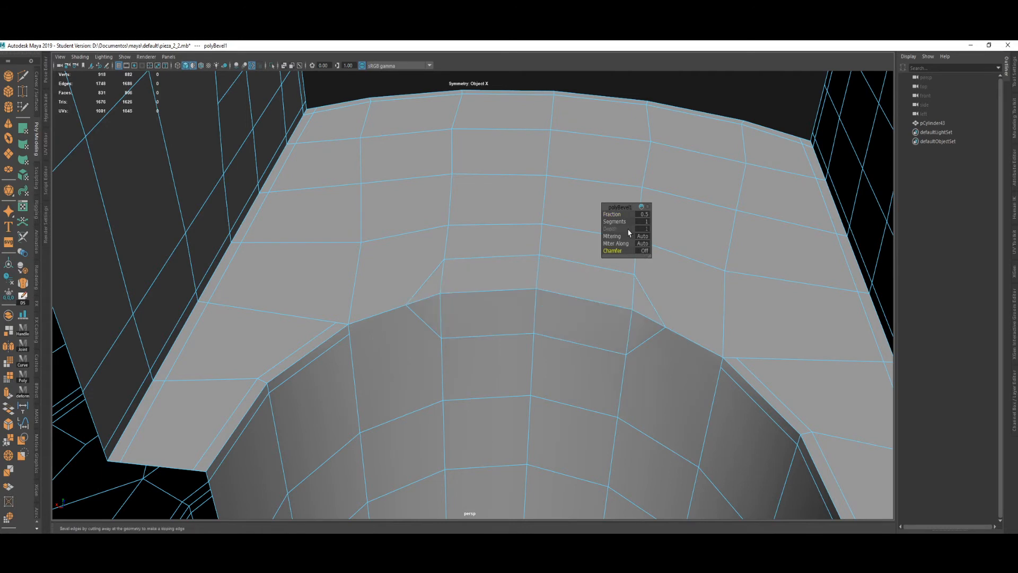
# Reduce the fraction of the bevel on the hole's rim edges to about 0.094.
pyautogui.moveTo(617, 214); pyautogui.dragTo(613, 214)
pyautogui.moveTo(616, 212); pyautogui.dragTo(642, 214)
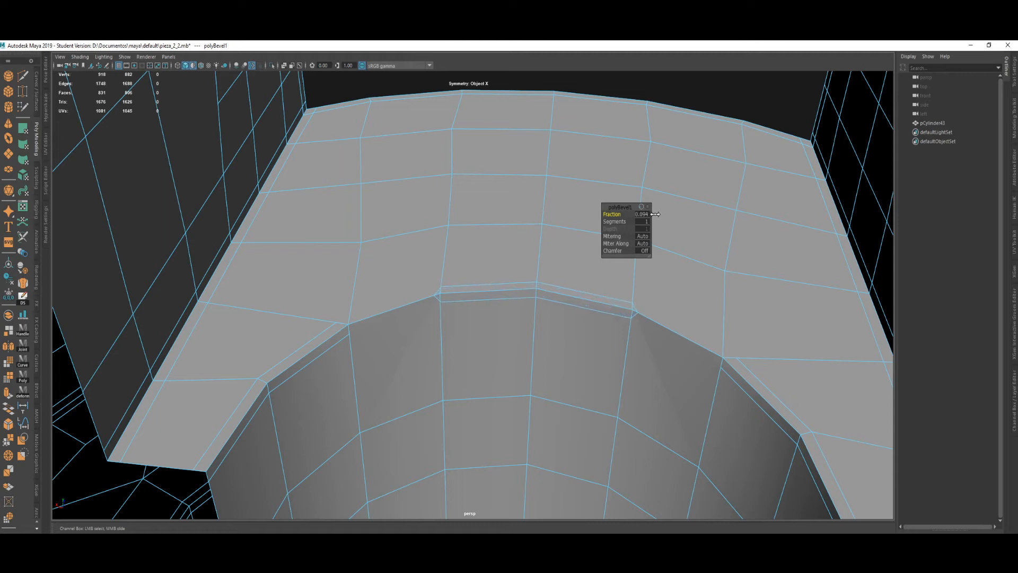
pyautogui.press('q')
# Use Multi-Cut with X symmetry to continue the bevel's support edge along the hole's inner wall to the neighbouring support edges.
pyautogui.click(449, 302)
pyautogui.hotkey('ctrl', 'shift', 'x')
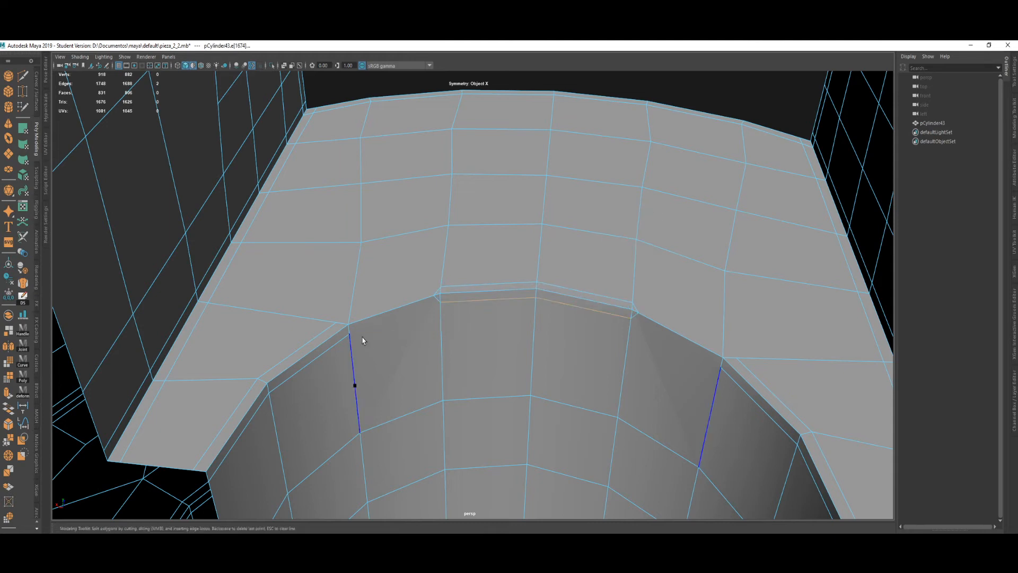
pyautogui.click(351, 334)
pyautogui.click(438, 303)
pyautogui.press('Return')
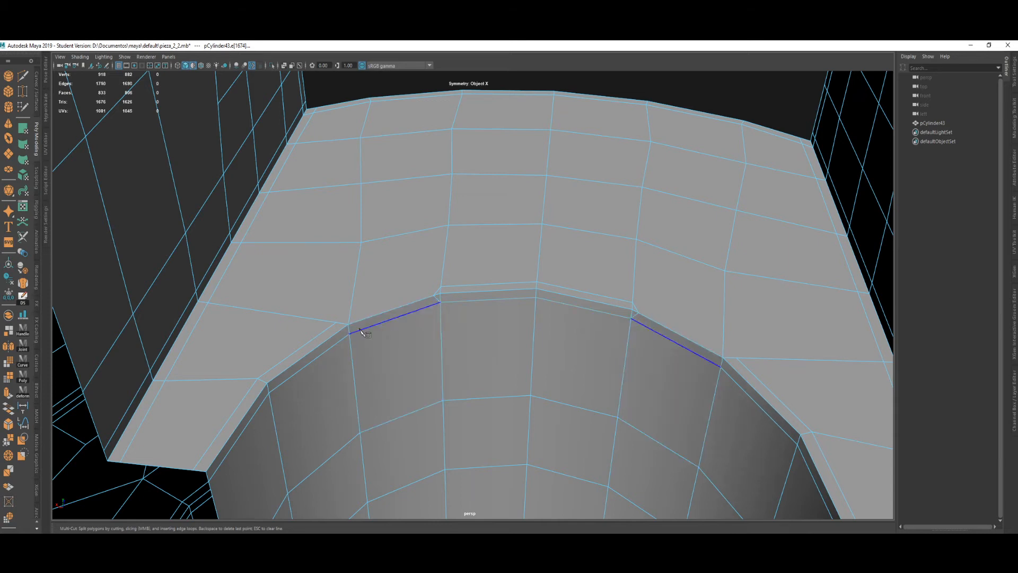
pyautogui.click(450, 293)
pyautogui.press('Return')
pyautogui.press('q')
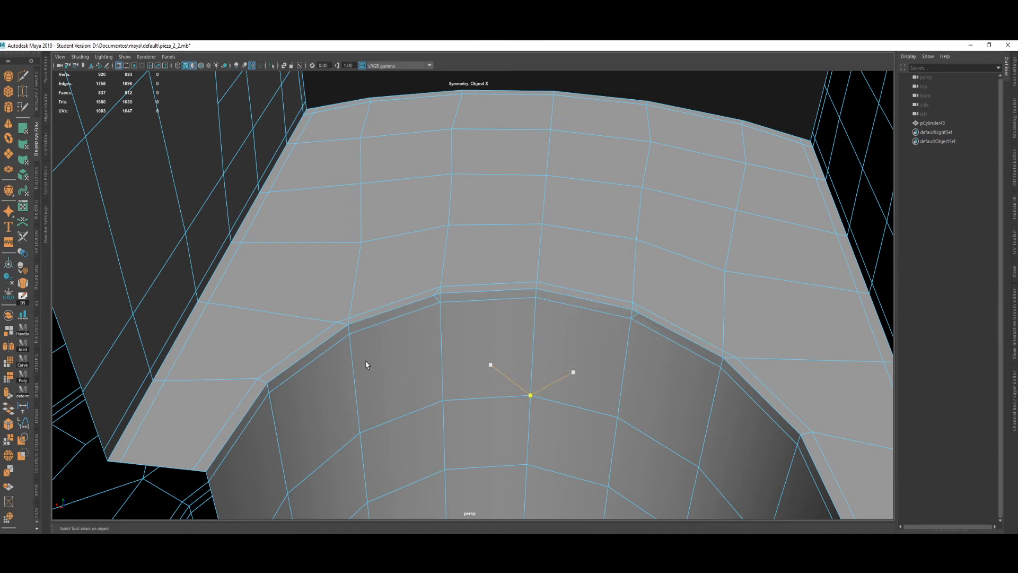
# Merge the vertices at the bevel's end corners on the hole's rim.
pyautogui.click(436, 301)
pyautogui.keyDown('shift'); pyautogui.moveTo(386, 363); pyautogui.dragTo(380, 252, button='right'); pyautogui.keyUp('shift')
pyautogui.press('w')
pyautogui.scroll(-3, 375, 359)
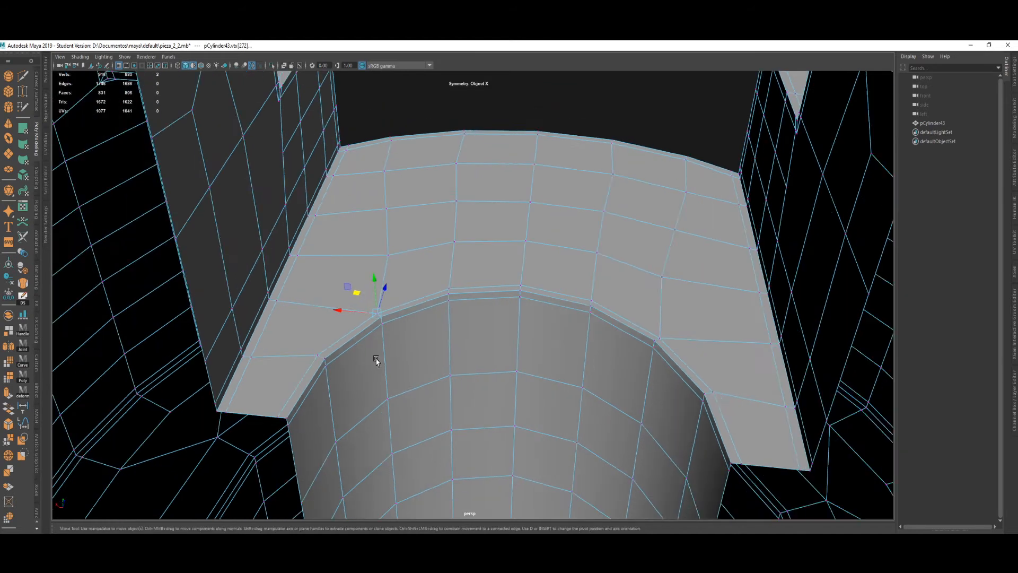
pyautogui.keyDown('alt'); pyautogui.moveTo(374, 359); pyautogui.dragTo(386, 375); pyautogui.keyUp('alt')
# Preview the piece smoothed in object mode and examine its overall shape from several angles.
pyautogui.press('3')
pyautogui.scroll(-5, 384, 386)
pyautogui.click(201, 407)
pyautogui.keyDown('alt'); pyautogui.moveTo(200, 406); pyautogui.dragTo(364, 428); pyautogui.keyUp('alt')
pyautogui.scroll(-5, 484, 404)
pyautogui.moveTo(692, 378); pyautogui.dragTo(751, 314, button='right')
pyautogui.click(808, 255)
pyautogui.scroll(-5, 764, 281)
pyautogui.keyDown('alt'); pyautogui.moveTo(571, 366); pyautogui.dragTo(632, 397); pyautogui.keyUp('alt')
pyautogui.keyDown('alt'); pyautogui.moveTo(558, 336); pyautogui.dragTo(566, 381, button='middle'); pyautogui.keyUp('alt')
pyautogui.scroll(5, 566, 411)
pyautogui.keyDown('alt'); pyautogui.moveTo(549, 411); pyautogui.dragTo(503, 332); pyautogui.keyUp('alt')
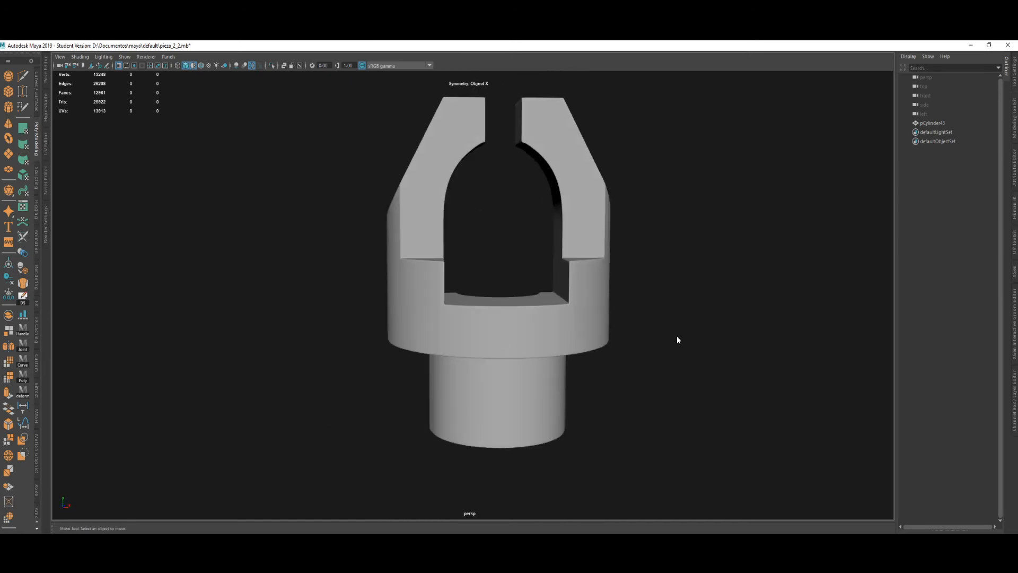
# Mirror the half piece across the world Z axis with Cut Geometry off and its border merged.
pyautogui.press('q')
pyautogui.click(577, 315)
pyautogui.keyDown('alt'); pyautogui.moveTo(577, 315); pyautogui.dragTo(510, 352); pyautogui.keyUp('alt')
pyautogui.keyDown('shift'); pyautogui.moveTo(511, 352); pyautogui.dragTo(494, 403, button='right'); pyautogui.keyUp('shift')
pyautogui.click(662, 216)
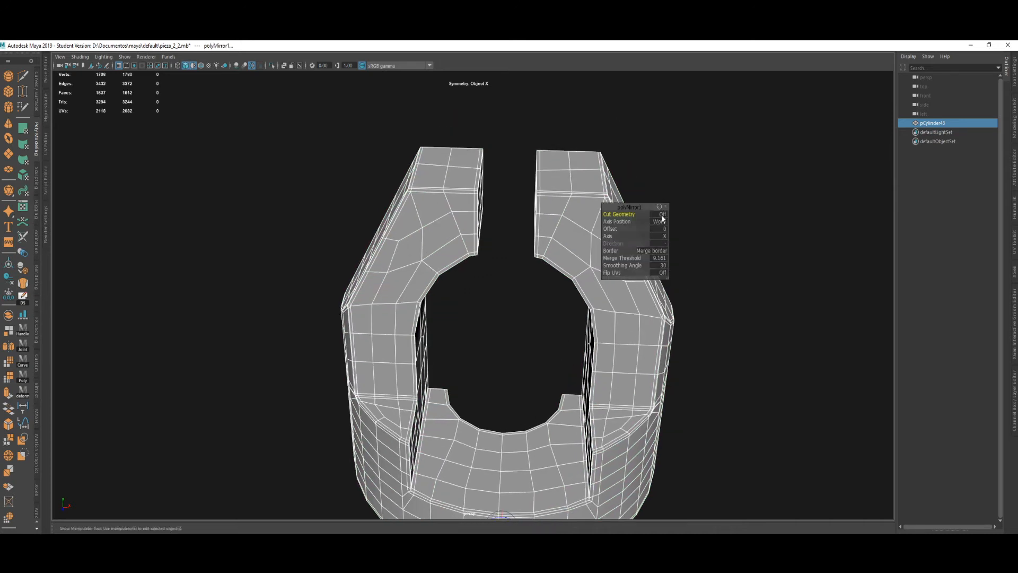
pyautogui.click(664, 237)
pyautogui.click(684, 256)
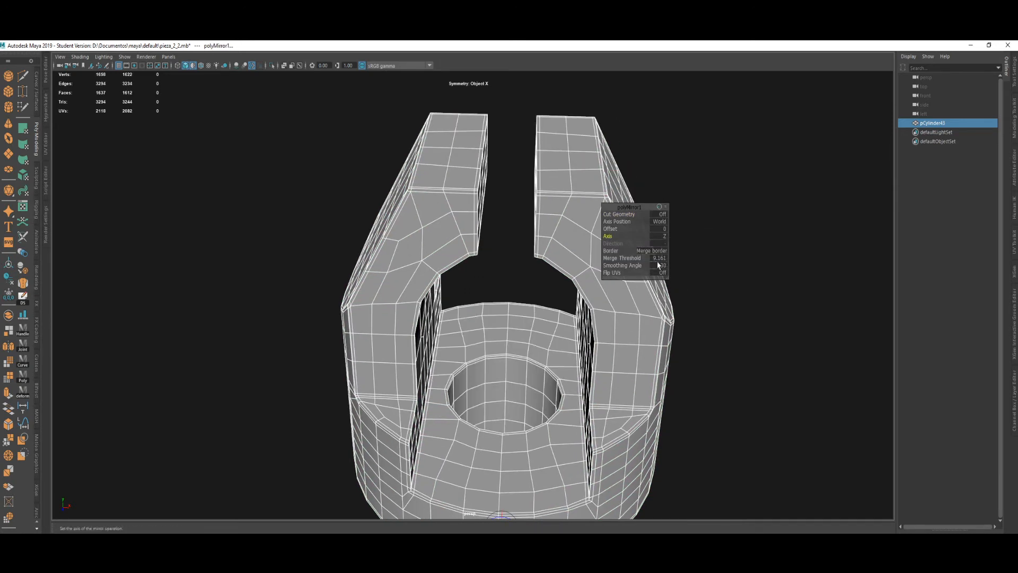
pyautogui.click(658, 258)
pyautogui.press('q')
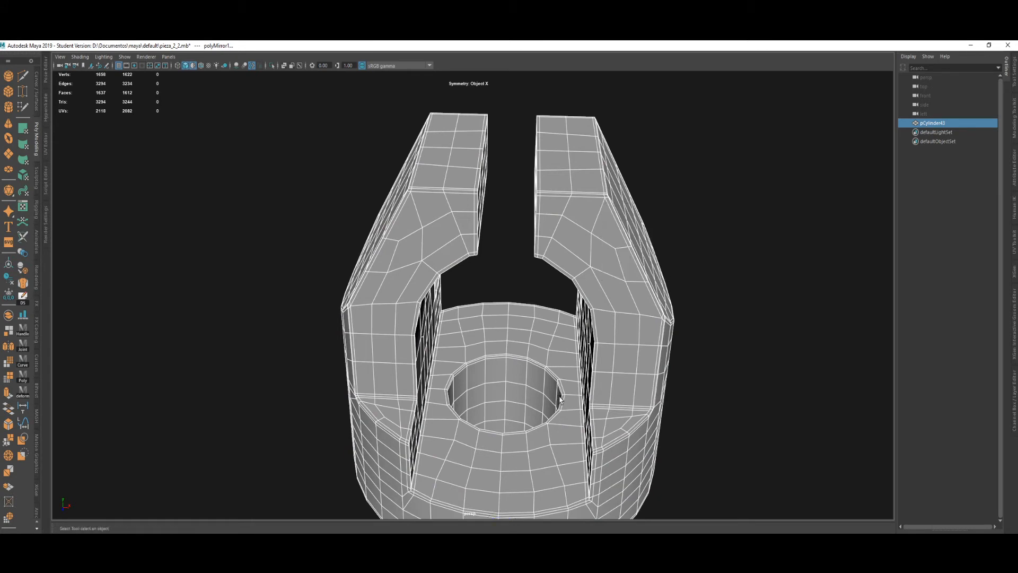
# Examine the mirrored piece around the arms and the base opening, with and without smooth preview.
pyautogui.keyDown('alt'); pyautogui.moveTo(560, 395); pyautogui.dragTo(543, 367); pyautogui.keyUp('alt')
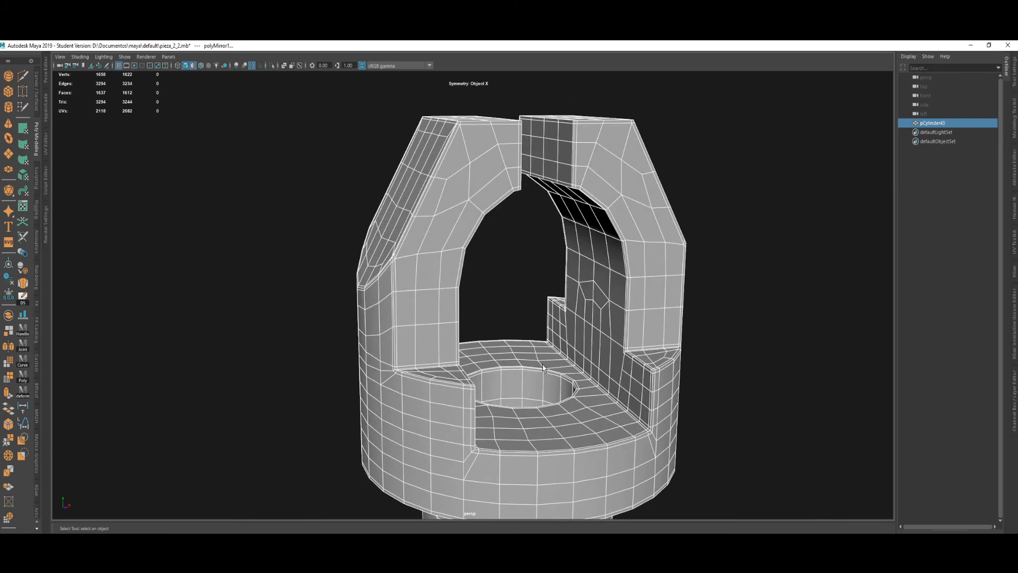
pyautogui.click(553, 252)
pyautogui.click(627, 293)
pyautogui.press('w')
pyautogui.keyDown('alt'); pyautogui.moveTo(582, 334); pyautogui.dragTo(521, 348); pyautogui.keyUp('alt')
pyautogui.press('3')
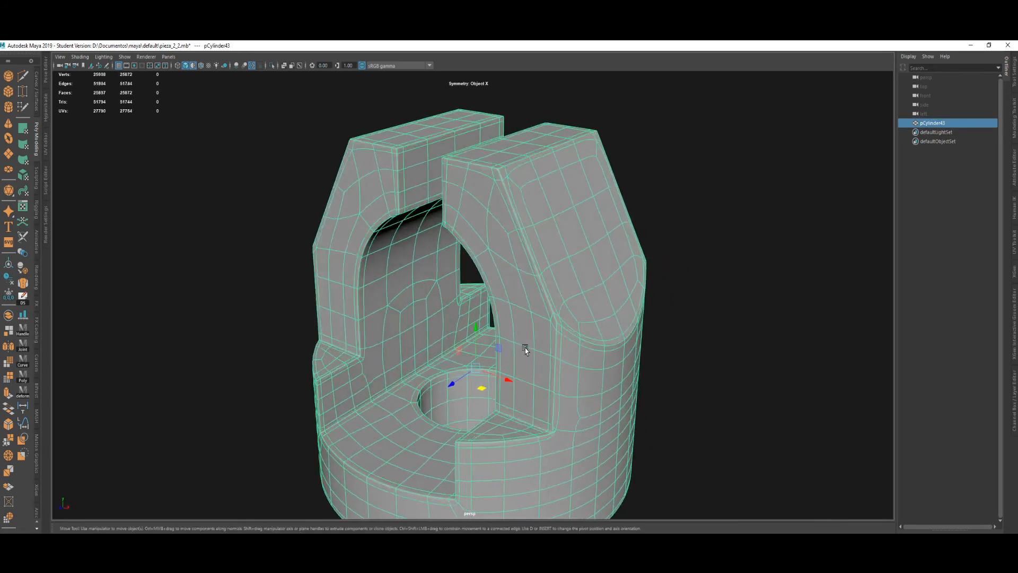
pyautogui.press('1')
# Cut an extra horizontal row of edges across the arm's inner wall with Multi-Cut, just below the level of the step corners.
pyautogui.keyDown('alt'); pyautogui.moveTo(402, 354); pyautogui.dragTo(479, 345, button='middle'); pyautogui.keyUp('alt')
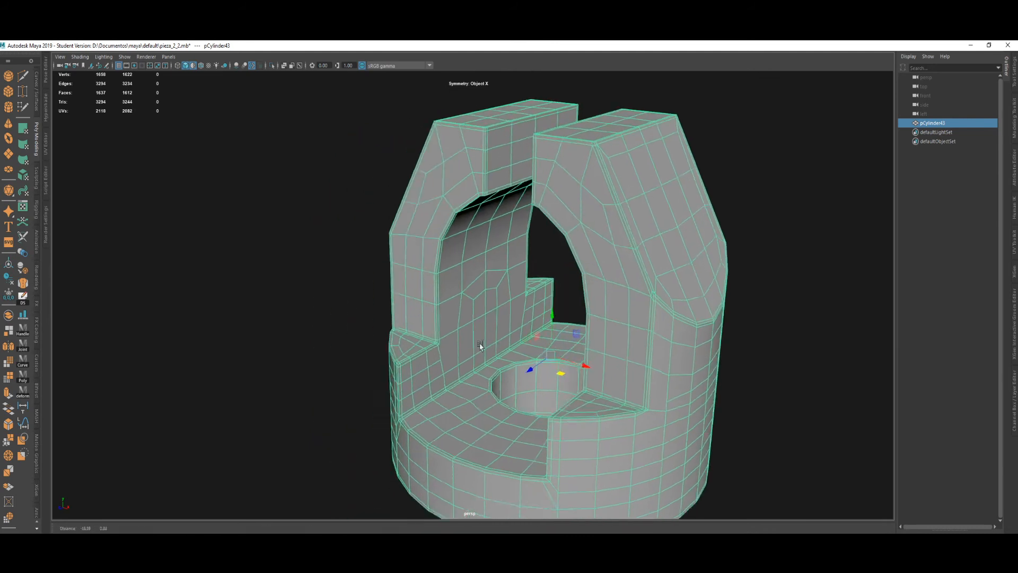
pyautogui.keyDown('alt'); pyautogui.moveTo(479, 345); pyautogui.dragTo(500, 419, button='right'); pyautogui.keyUp('alt')
pyautogui.keyDown('alt'); pyautogui.moveTo(350, 426); pyautogui.dragTo(314, 427); pyautogui.keyUp('alt')
pyautogui.keyDown('alt'); pyautogui.moveTo(314, 427); pyautogui.dragTo(338, 411, button='middle'); pyautogui.keyUp('alt')
pyautogui.moveTo(338, 411); pyautogui.dragTo(262, 420, button='right')
pyautogui.keyDown('alt'); pyautogui.moveTo(265, 422); pyautogui.dragTo(341, 389); pyautogui.keyUp('alt')
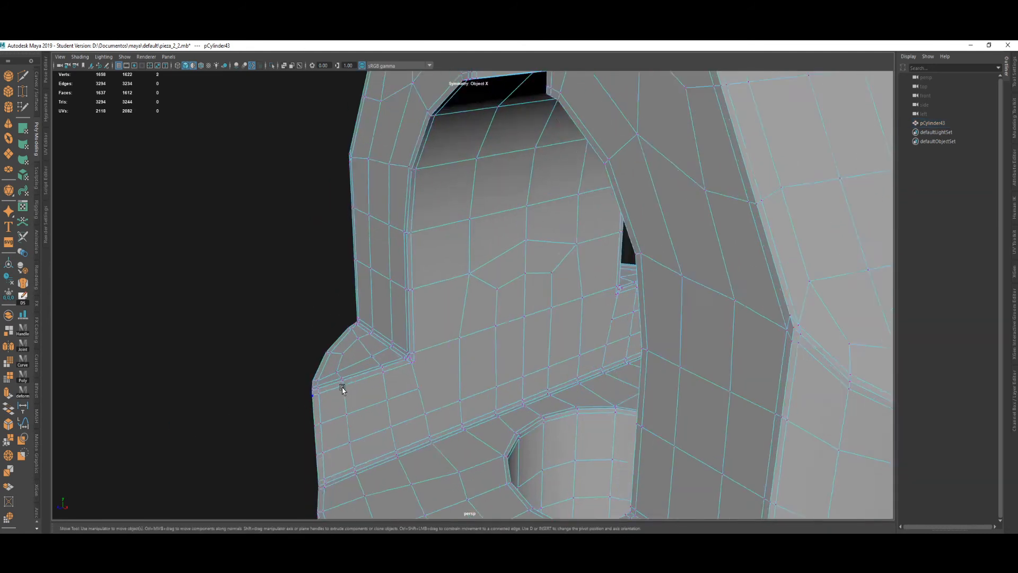
pyautogui.keyDown('alt'); pyautogui.moveTo(341, 388); pyautogui.dragTo(376, 374, button='right'); pyautogui.keyUp('alt')
pyautogui.keyDown('alt'); pyautogui.moveTo(396, 424); pyautogui.dragTo(399, 379, button='middle'); pyautogui.keyUp('alt')
pyautogui.click(395, 381)
pyautogui.keyDown('shift'); pyautogui.moveTo(518, 409); pyautogui.dragTo(391, 408, button='right'); pyautogui.keyUp('shift')
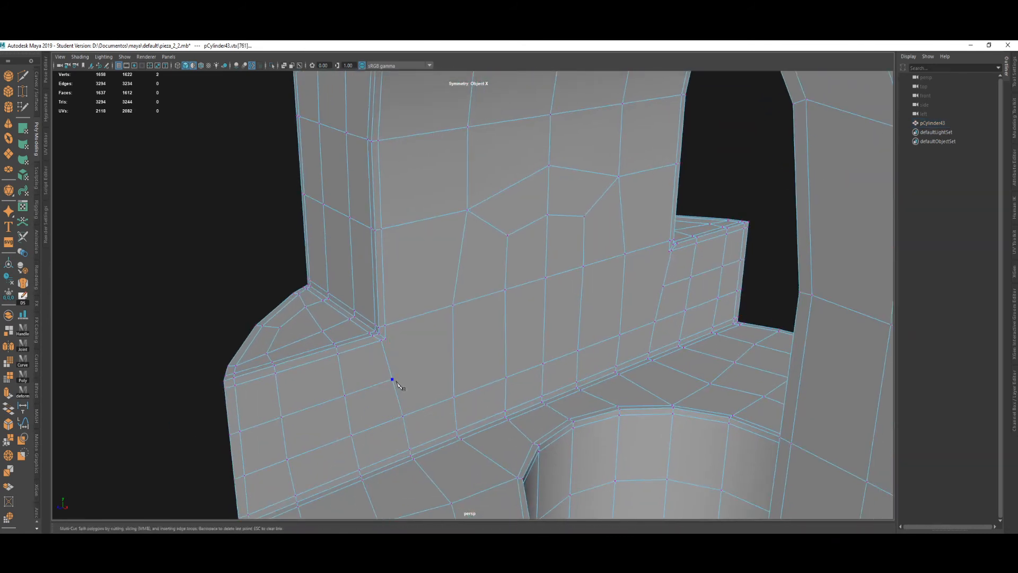
pyautogui.click(663, 286)
pyautogui.press('Return')
# Cut a diagonal edge on the inner wall joining the far step corner to the new horizontal row.
pyautogui.keyDown('alt'); pyautogui.moveTo(521, 360); pyautogui.dragTo(513, 355); pyautogui.keyUp('alt')
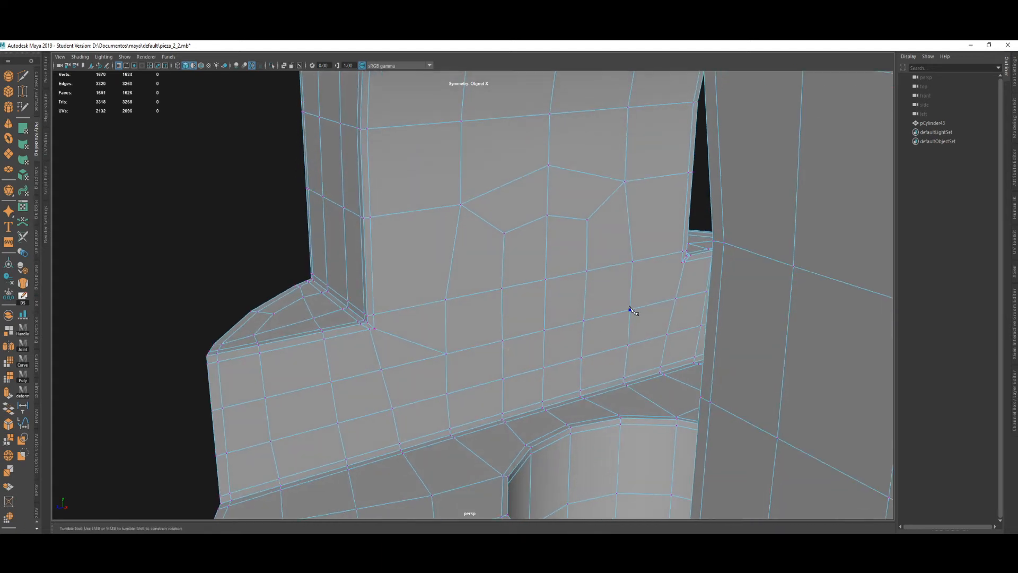
pyautogui.click(660, 287)
pyautogui.press('Return')
# Scale the two vertices where the diagonals meet the new row, and the pair below them, slightly outward along Z.
pyautogui.press('w')
pyautogui.click(446, 353)
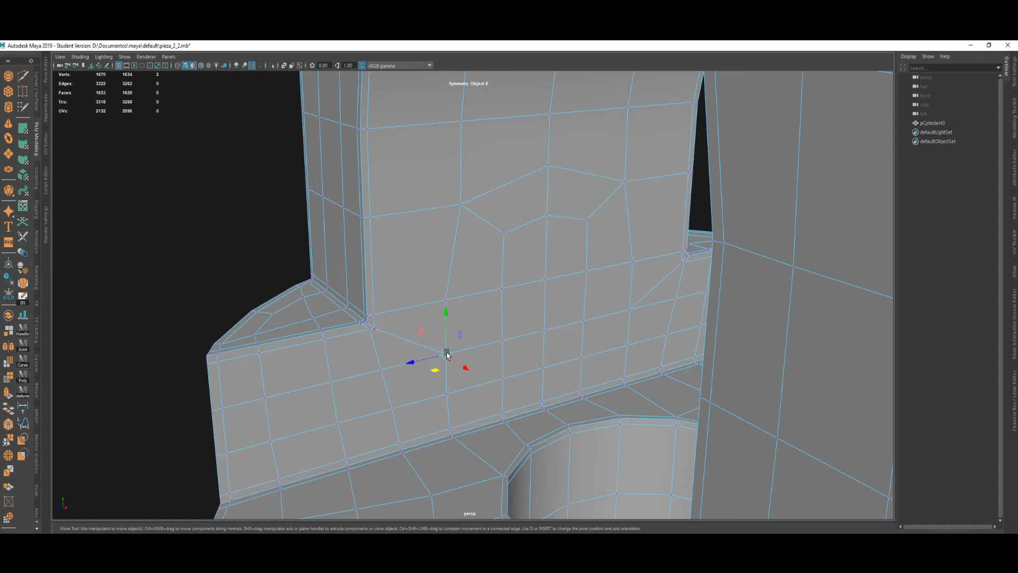
pyautogui.keyDown('shift'); pyautogui.click(629, 311); pyautogui.keyUp('shift')
pyautogui.press('r')
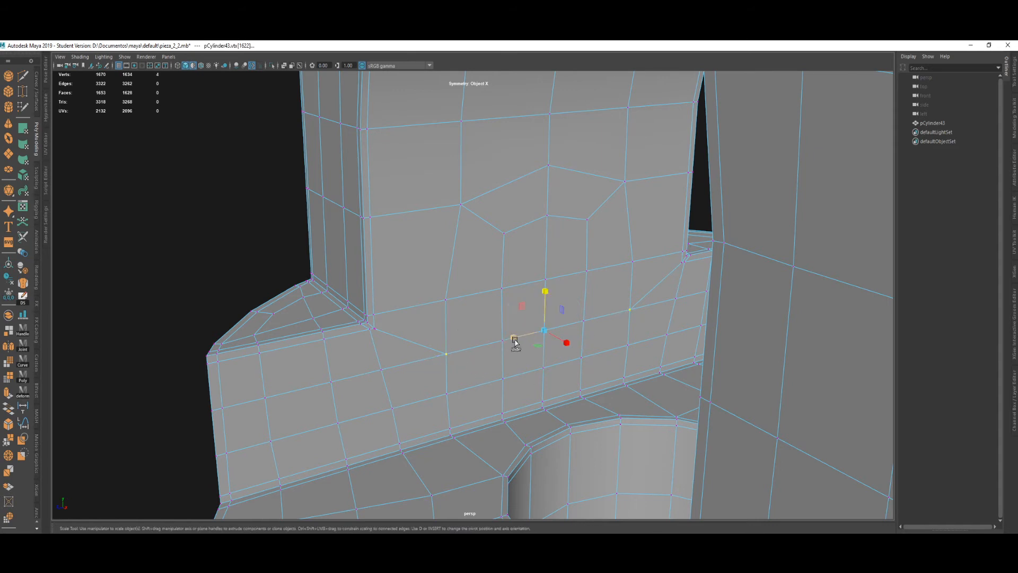
pyautogui.moveTo(515, 342)
pyautogui.mouseDown()
pyautogui.moveTo(504, 336)
pyautogui.moveTo(514, 338)
pyautogui.mouseUp()
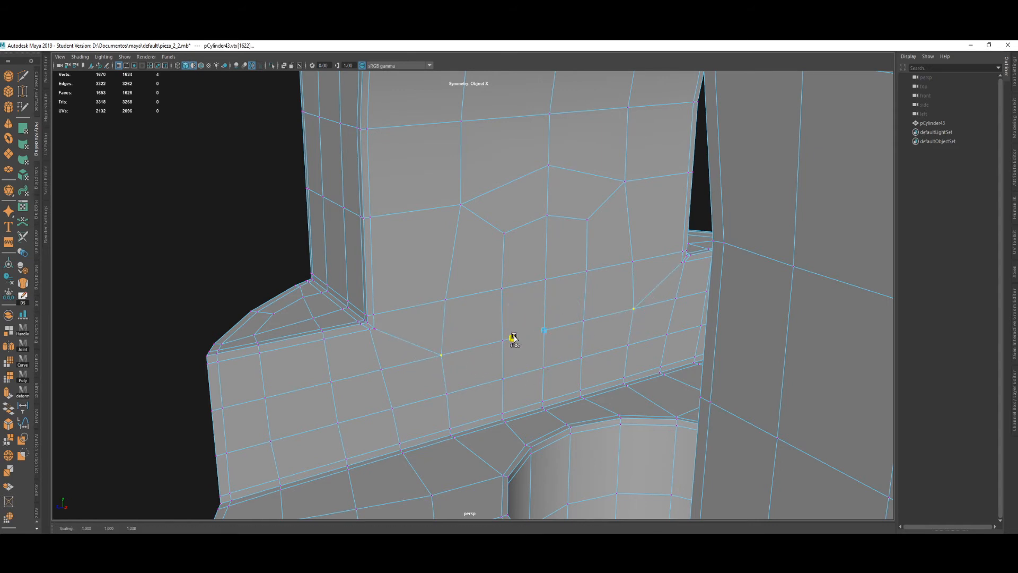
pyautogui.click(446, 397)
pyautogui.keyDown('shift'); pyautogui.click(629, 346); pyautogui.keyUp('shift')
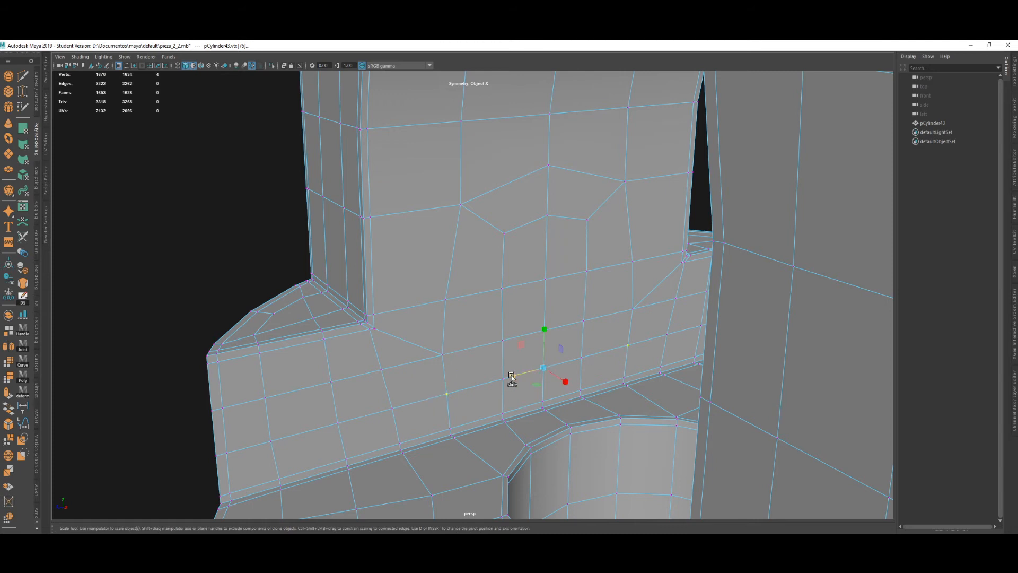
pyautogui.moveTo(518, 372); pyautogui.dragTo(512, 375)
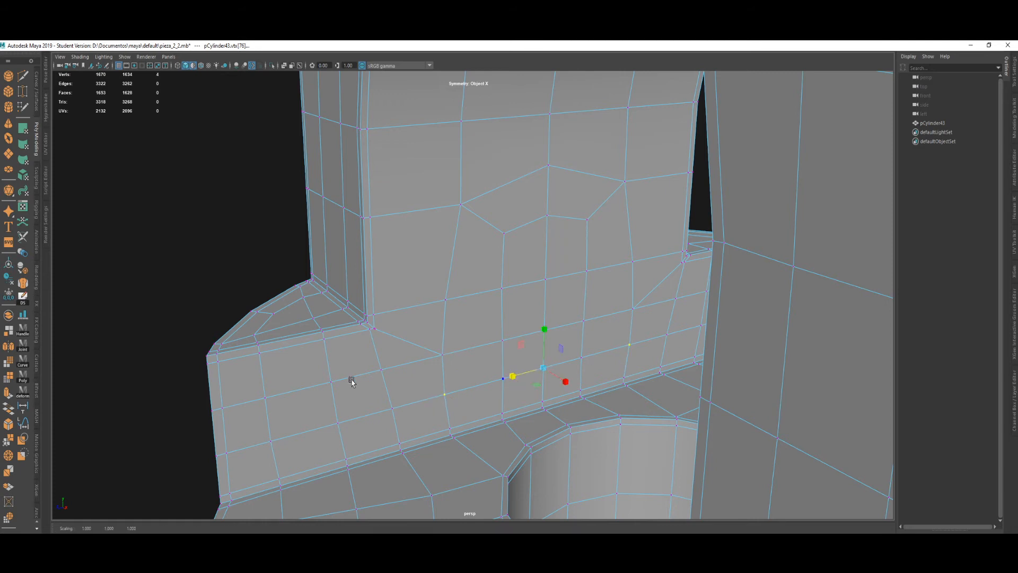
# Remove the stray extra vertex beside the near step corner on the inner wall while keeping the diagonal edge.
pyautogui.keyDown('alt'); pyautogui.moveTo(351, 381); pyautogui.dragTo(402, 395, button='middle'); pyautogui.keyUp('alt')
pyautogui.keyDown('alt'); pyautogui.moveTo(402, 395); pyautogui.dragTo(461, 413, button='right'); pyautogui.keyUp('alt')
pyautogui.keyDown('alt'); pyautogui.moveTo(425, 361); pyautogui.dragTo(518, 469, button='right'); pyautogui.keyUp('alt')
pyautogui.keyDown('alt'); pyautogui.moveTo(385, 387); pyautogui.dragTo(406, 316, button='middle'); pyautogui.keyUp('alt')
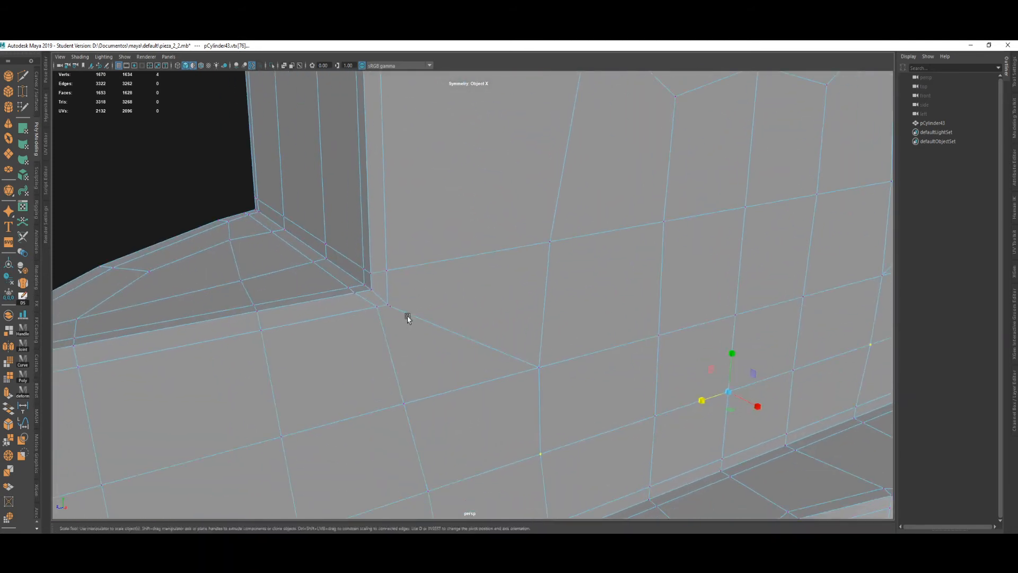
pyautogui.keyDown('alt'); pyautogui.moveTo(407, 316); pyautogui.dragTo(477, 376, button='right'); pyautogui.keyUp('alt')
pyautogui.click(309, 318)
pyautogui.keyDown('alt'); pyautogui.moveTo(308, 320); pyautogui.dragTo(670, 261); pyautogui.keyUp('alt')
pyautogui.keyDown('alt'); pyautogui.moveTo(442, 376); pyautogui.dragTo(673, 287); pyautogui.keyUp('alt')
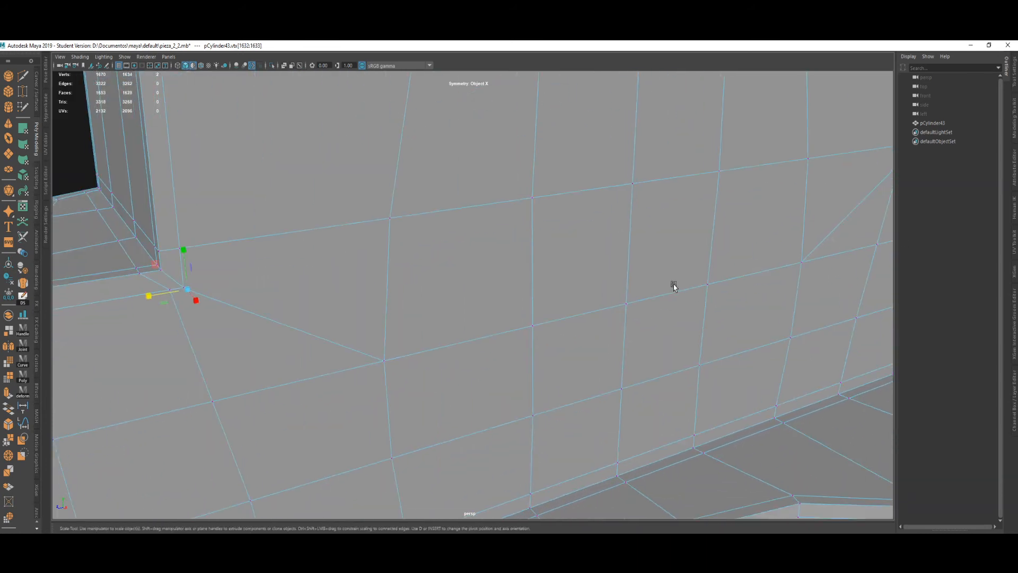
pyautogui.press('Delete')
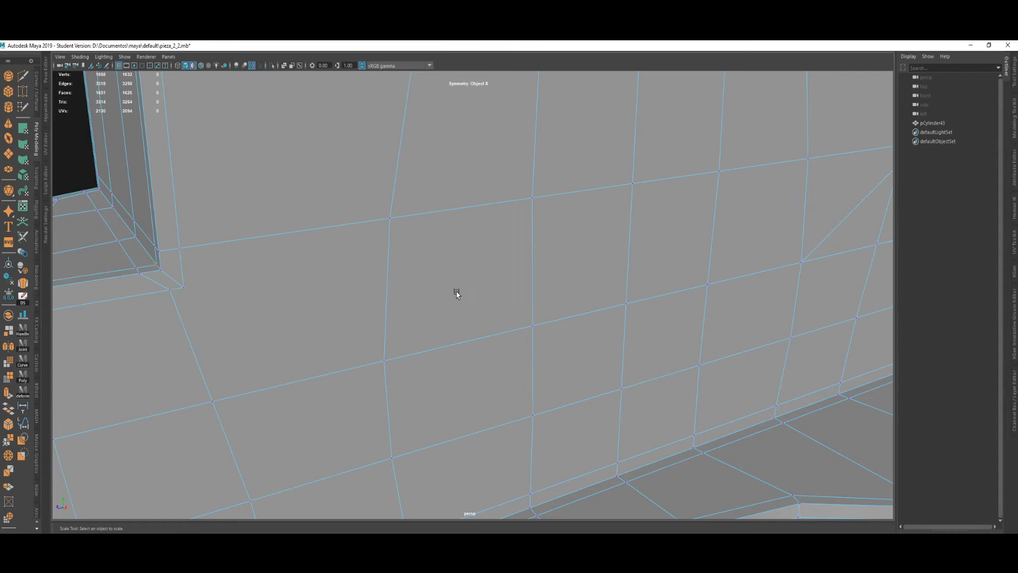
pyautogui.hotkey('ctrl', 'z')
pyautogui.press('Delete')
# Adjust the vertex next to the near step corner along Z and check the inner wall in smooth preview.
pyautogui.keyDown('alt'); pyautogui.moveTo(370, 406); pyautogui.dragTo(231, 294); pyautogui.keyUp('alt')
pyautogui.press('w')
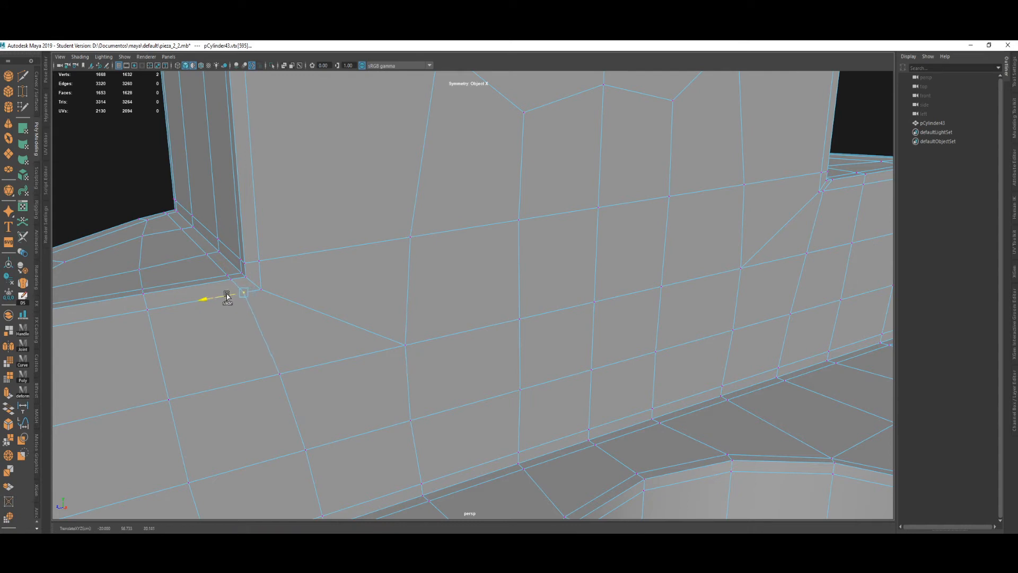
pyautogui.press('3')
pyautogui.scroll(-3, 253, 356)
pyautogui.keyDown('alt'); pyautogui.moveTo(253, 356); pyautogui.dragTo(248, 304); pyautogui.keyUp('alt')
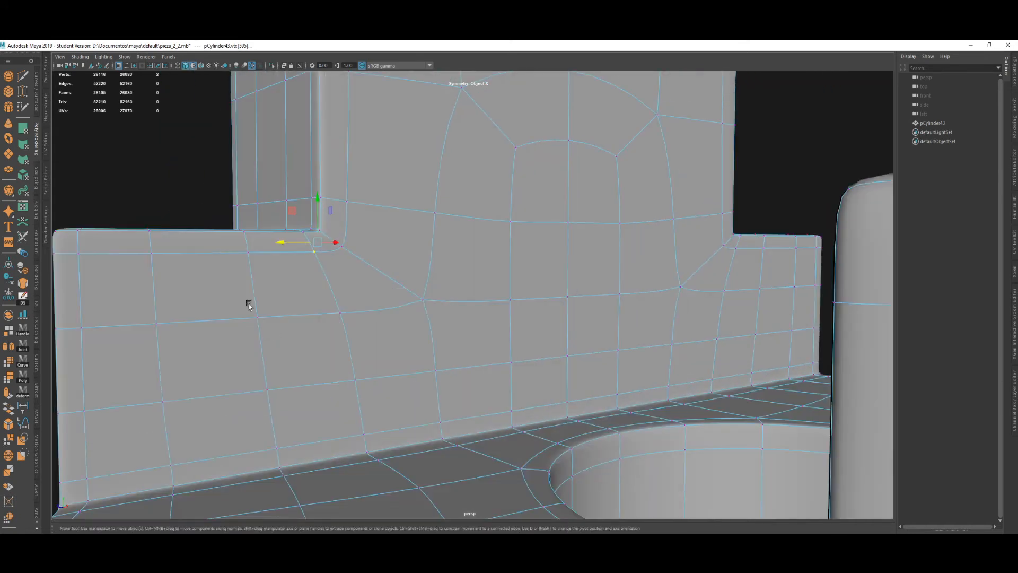
pyautogui.click(111, 136)
pyautogui.keyDown('alt'); pyautogui.moveTo(187, 198); pyautogui.dragTo(203, 225); pyautogui.keyUp('alt')
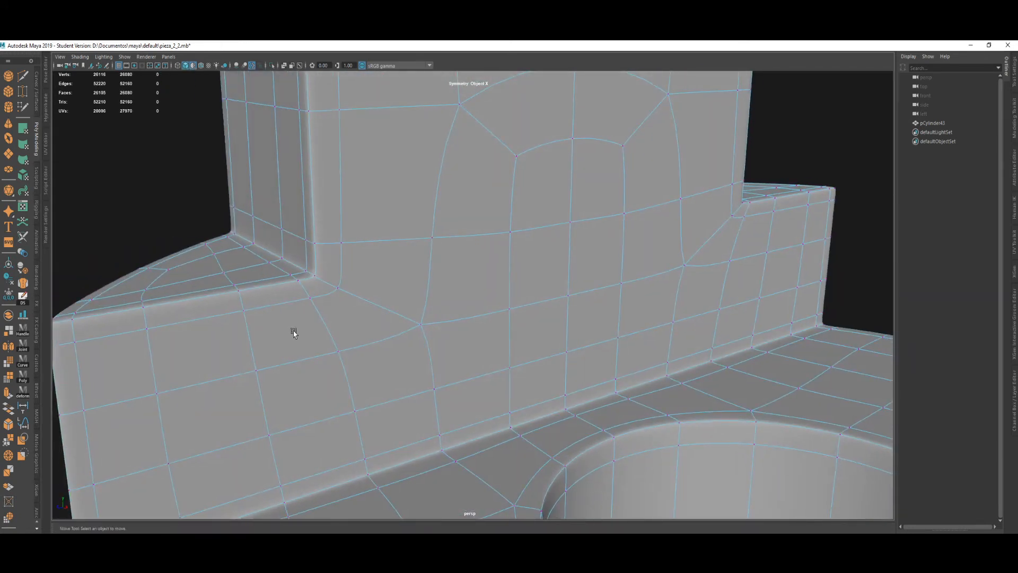
# Return to object mode without smoothing and examine the whole piece from several angles.
pyautogui.scroll(-10, 341, 324)
pyautogui.press('1')
pyautogui.keyDown('alt'); pyautogui.moveTo(332, 318); pyautogui.dragTo(434, 286); pyautogui.keyUp('alt')
pyautogui.scroll(-2, 426, 328)
pyautogui.moveTo(291, 404); pyautogui.dragTo(405, 228, button='right')
pyautogui.click(391, 309)
pyautogui.scroll(-1, 391, 310)
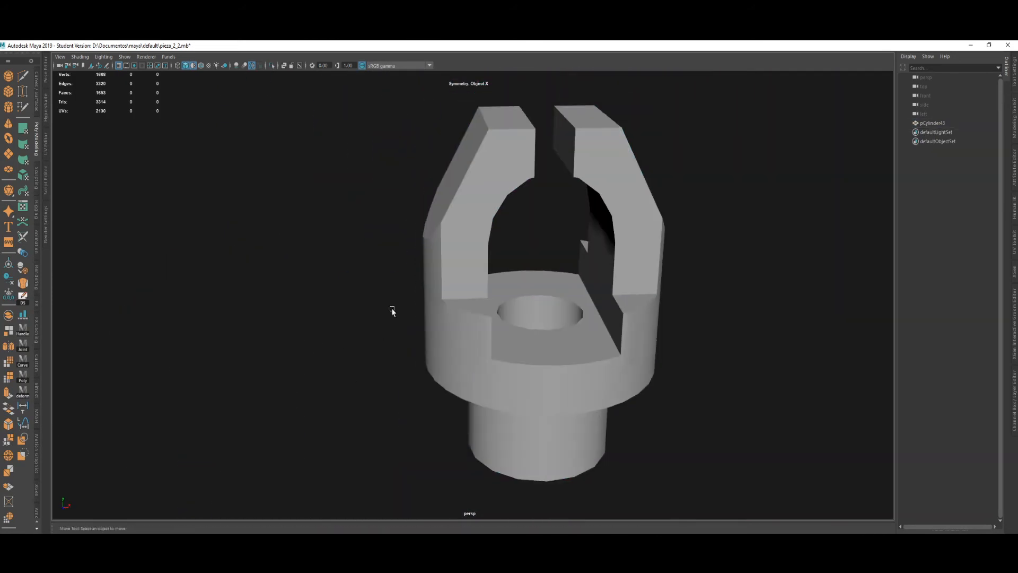
pyautogui.keyDown('alt'); pyautogui.moveTo(435, 336); pyautogui.dragTo(366, 341, button='middle'); pyautogui.keyUp('alt')
pyautogui.scroll(1, 367, 342)
pyautogui.keyDown('alt'); pyautogui.moveTo(403, 357); pyautogui.dragTo(434, 334); pyautogui.keyUp('alt')
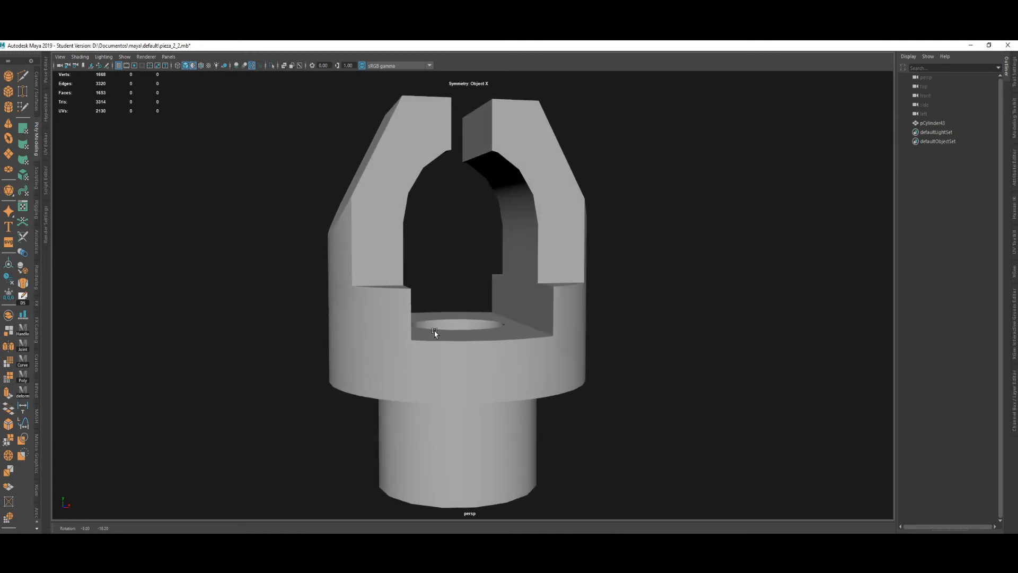
pyautogui.keyDown('alt'); pyautogui.moveTo(425, 293); pyautogui.dragTo(421, 342, button='middle'); pyautogui.keyUp('alt')
pyautogui.moveTo(384, 353)
pyautogui.keyDown('alt'); pyautogui.mouseDown()
pyautogui.moveTo(407, 334)
pyautogui.moveTo(400, 318)
pyautogui.moveTo(382, 332)
pyautogui.moveTo(388, 360)
pyautogui.mouseUp(); pyautogui.keyUp('alt')
pyautogui.keyDown('alt'); pyautogui.moveTo(458, 332); pyautogui.dragTo(435, 355, button='middle'); pyautogui.keyUp('alt')
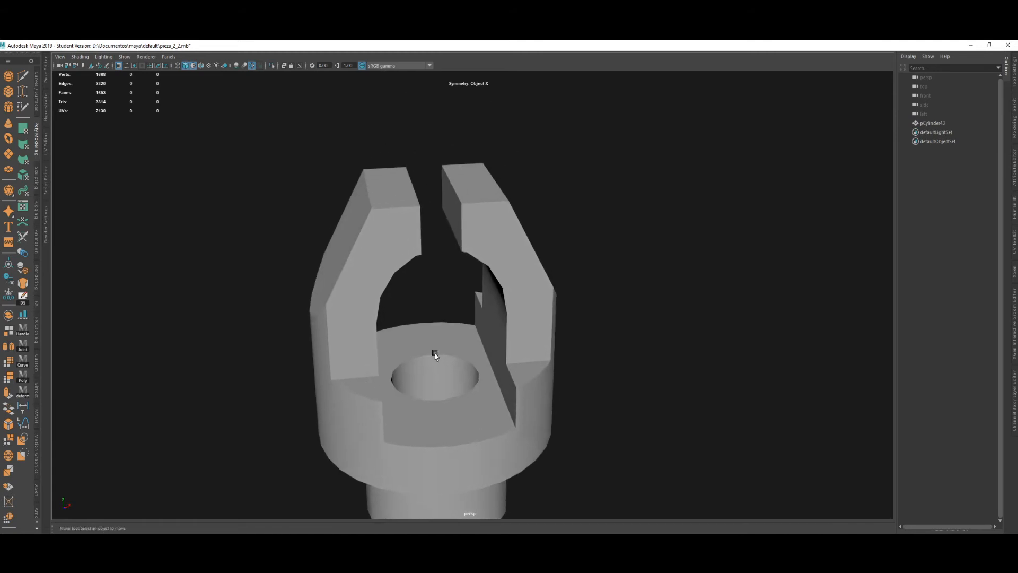
# Compare the piece's wireframe and shaded surface, then examine it in smooth preview around the hole and arms.
pyautogui.click(433, 352)
pyautogui.keyDown('alt'); pyautogui.moveTo(487, 280); pyautogui.dragTo(580, 276, button='middle'); pyautogui.keyUp('alt')
pyautogui.keyDown('alt'); pyautogui.moveTo(580, 276); pyautogui.dragTo(494, 327); pyautogui.keyUp('alt')
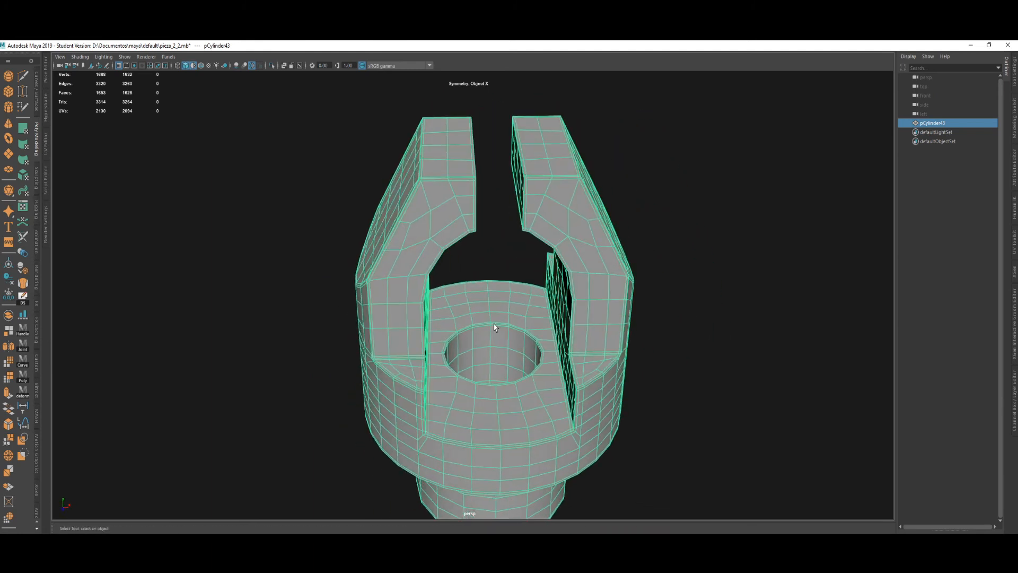
pyautogui.click(495, 259)
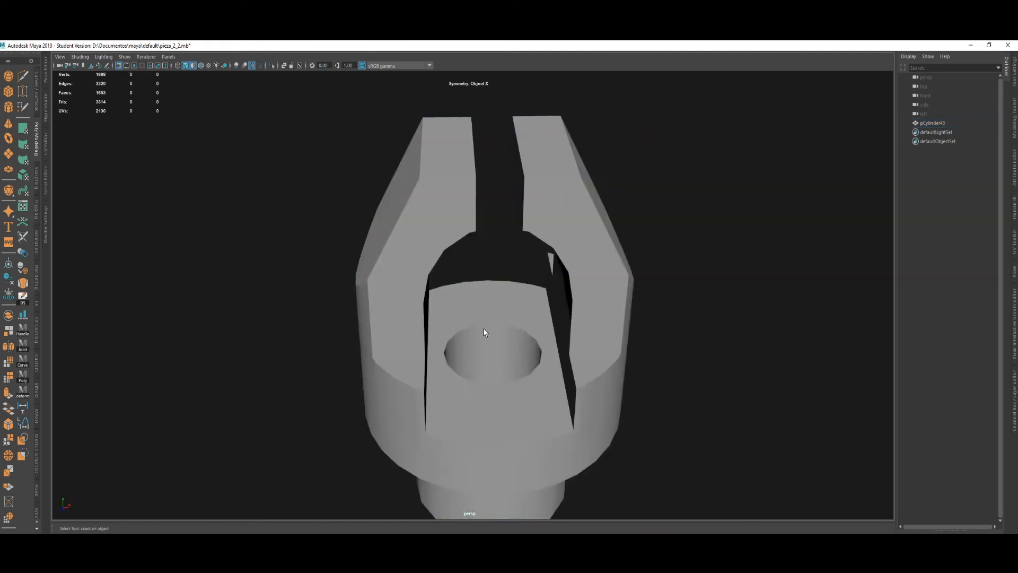
pyautogui.click(483, 332)
pyautogui.keyDown('alt'); pyautogui.moveTo(503, 303); pyautogui.dragTo(473, 267); pyautogui.keyUp('alt')
pyautogui.press('3')
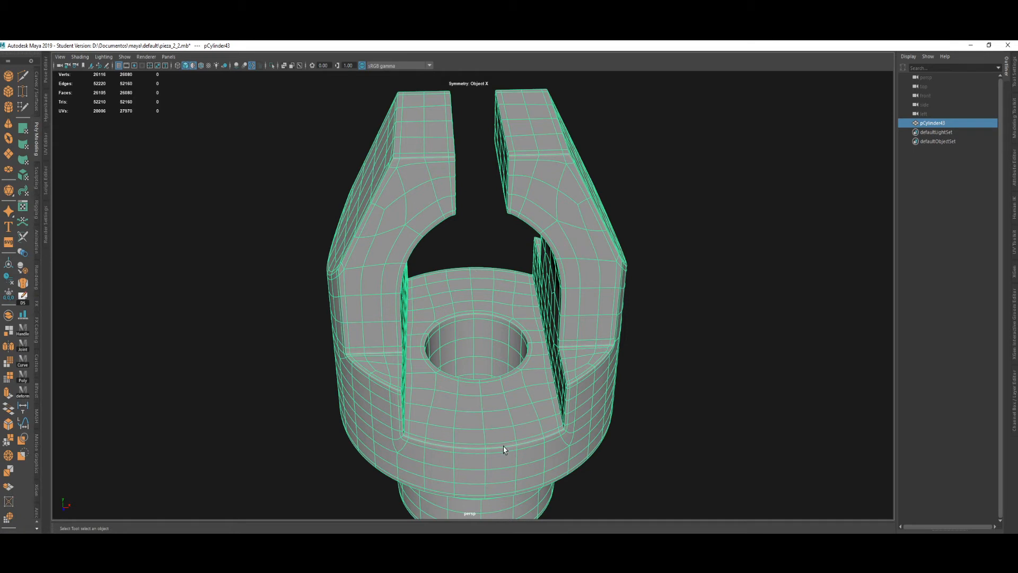
pyautogui.keyDown('alt'); pyautogui.moveTo(477, 357); pyautogui.dragTo(437, 303); pyautogui.keyUp('alt')
pyautogui.click(442, 311)
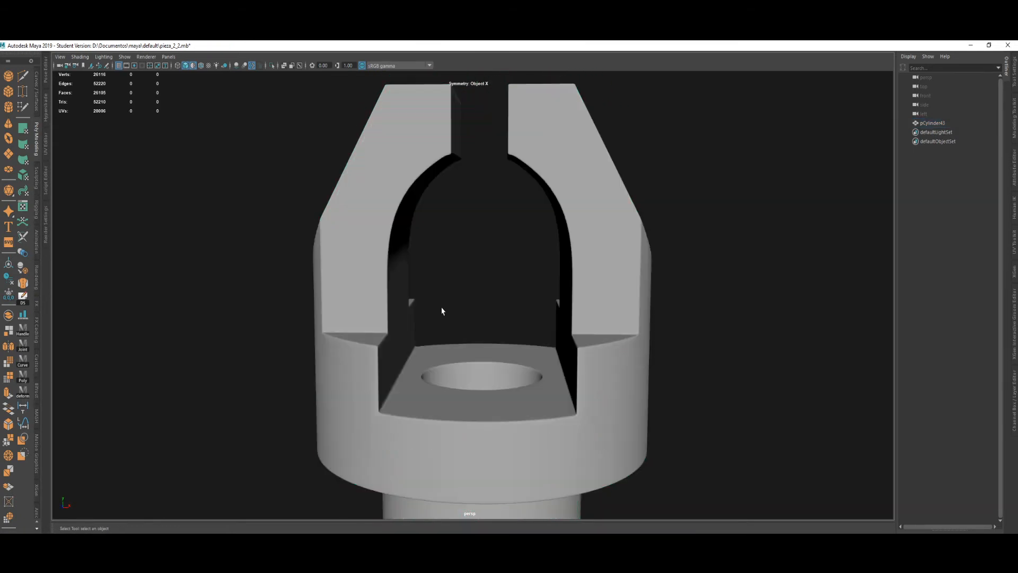
# Select the piece and switch it back to its unsmoothed display.
pyautogui.click(401, 277)
pyautogui.press('1')
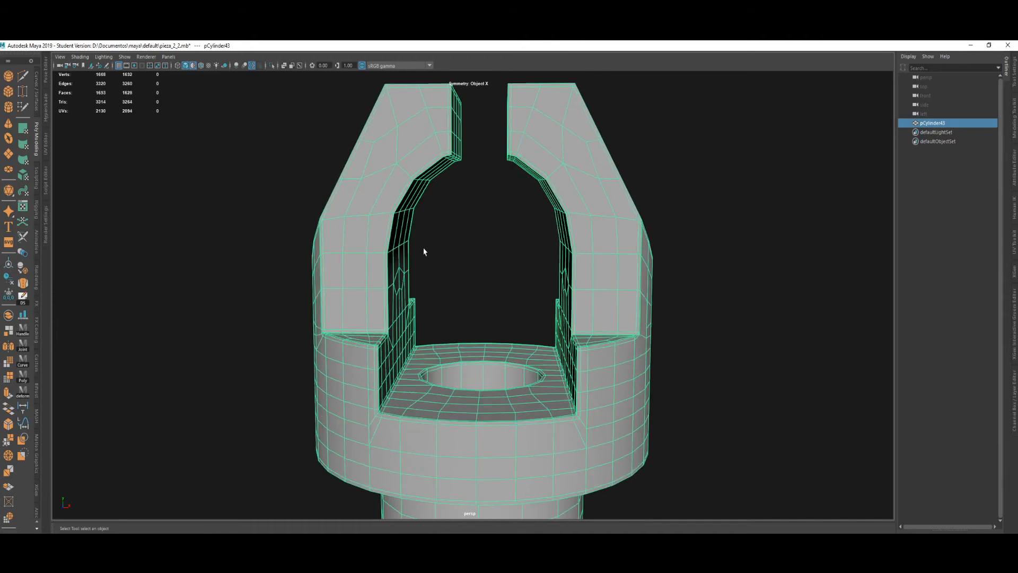
pyautogui.hotkey('ctrl', 'd')
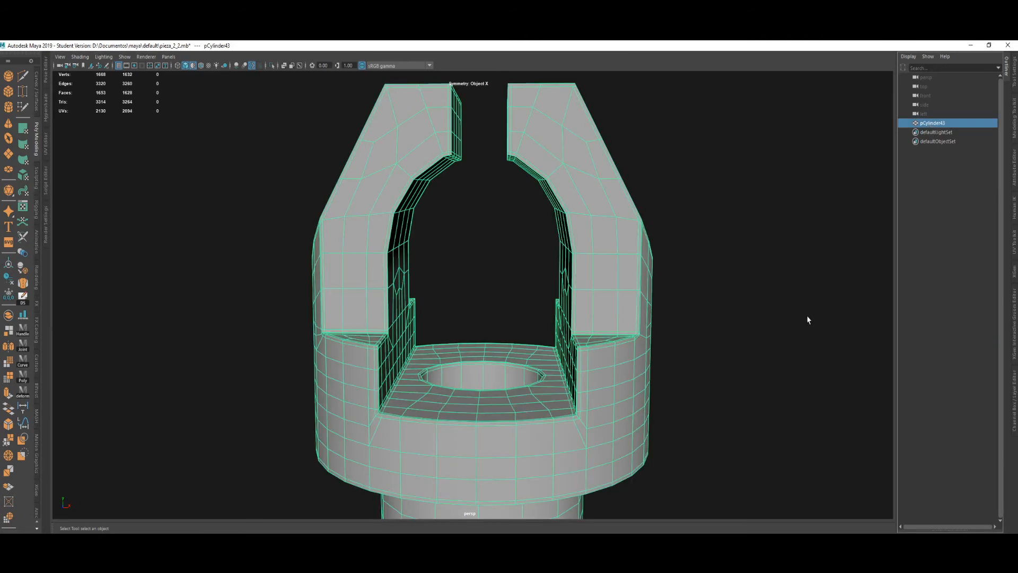
# Duplicate the forked piece and hide the original pCylinder43.
pyautogui.keyDown('alt'); pyautogui.moveTo(734, 324); pyautogui.dragTo(737, 327); pyautogui.keyUp('alt')
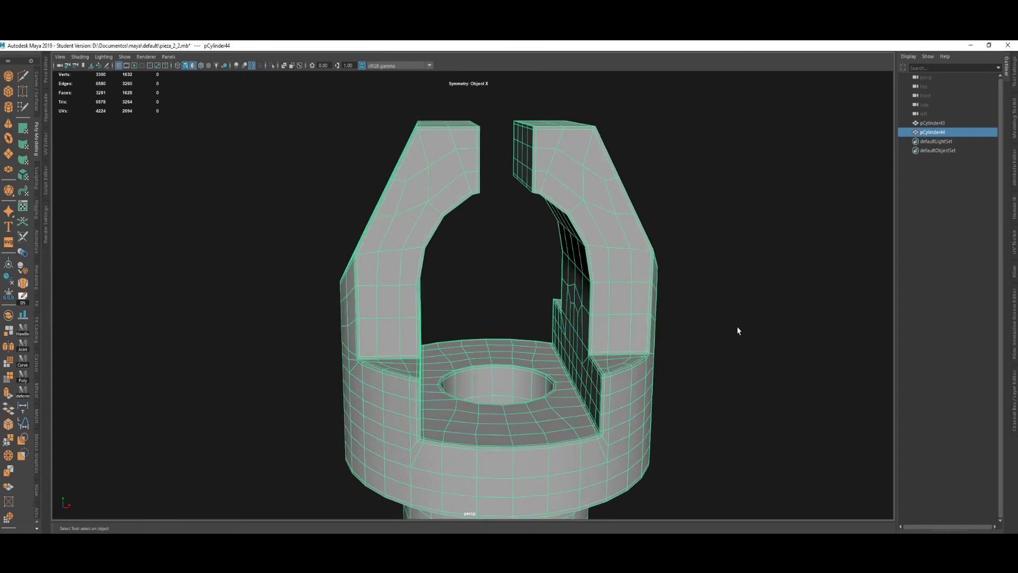
pyautogui.click(928, 123)
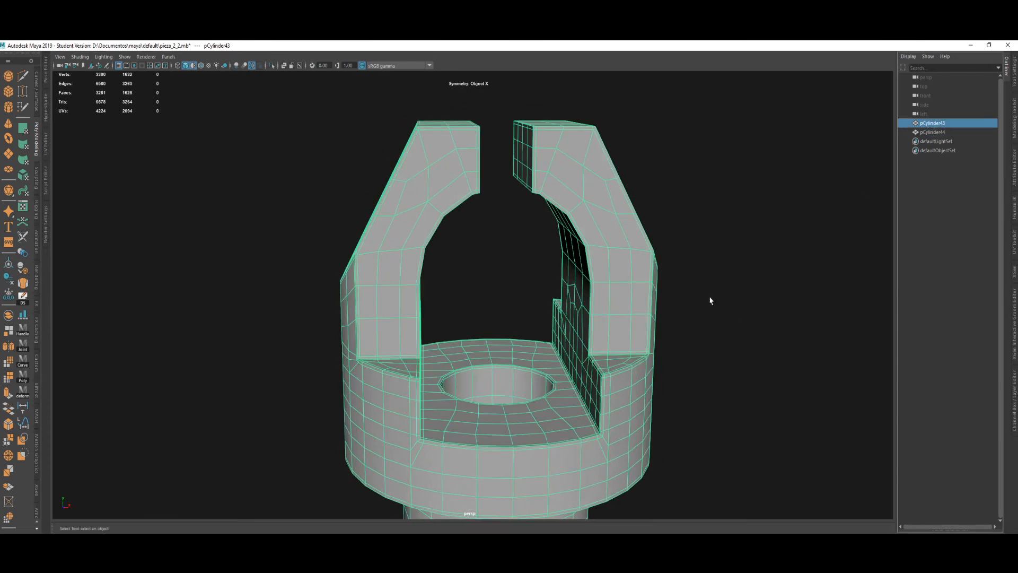
pyautogui.press('h')
# Apply a mesh Smooth to the visible duplicate piece, deselect it and check the smoothed result.
pyautogui.click(597, 295)
pyautogui.keyDown('shift'); pyautogui.moveTo(693, 183); pyautogui.dragTo(704, 218, button='right'); pyautogui.keyUp('shift')
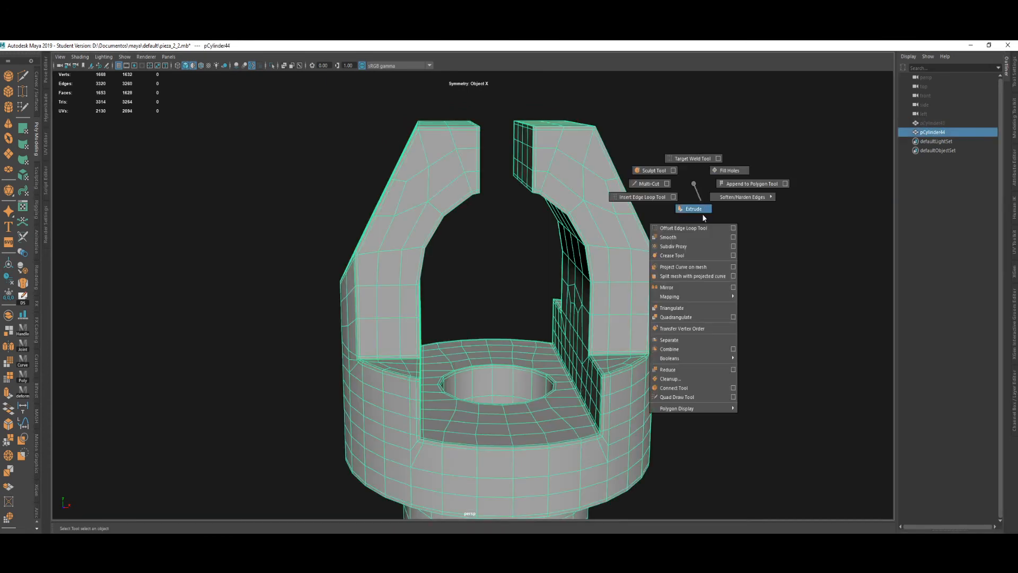
pyautogui.click(679, 238)
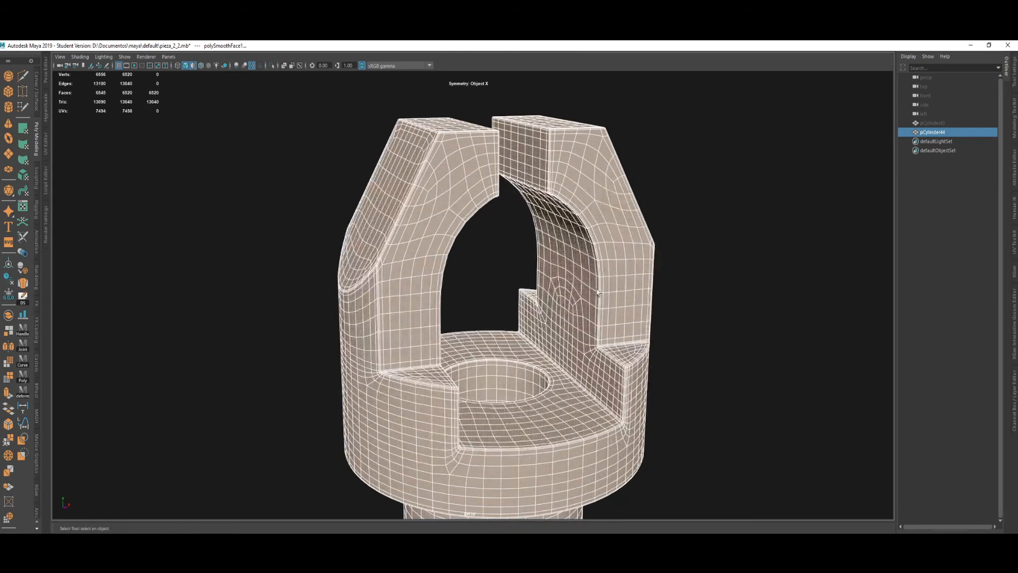
pyautogui.click(682, 238)
pyautogui.keyDown('alt'); pyautogui.moveTo(682, 239); pyautogui.dragTo(559, 289); pyautogui.keyUp('alt')
pyautogui.click(574, 335)
pyautogui.click(559, 289)
pyautogui.keyDown('alt'); pyautogui.moveTo(558, 289); pyautogui.dragTo(564, 320, button='middle'); pyautogui.keyUp('alt')
pyautogui.keyDown('alt'); pyautogui.moveTo(564, 321); pyautogui.dragTo(485, 312, button='right'); pyautogui.keyUp('alt')
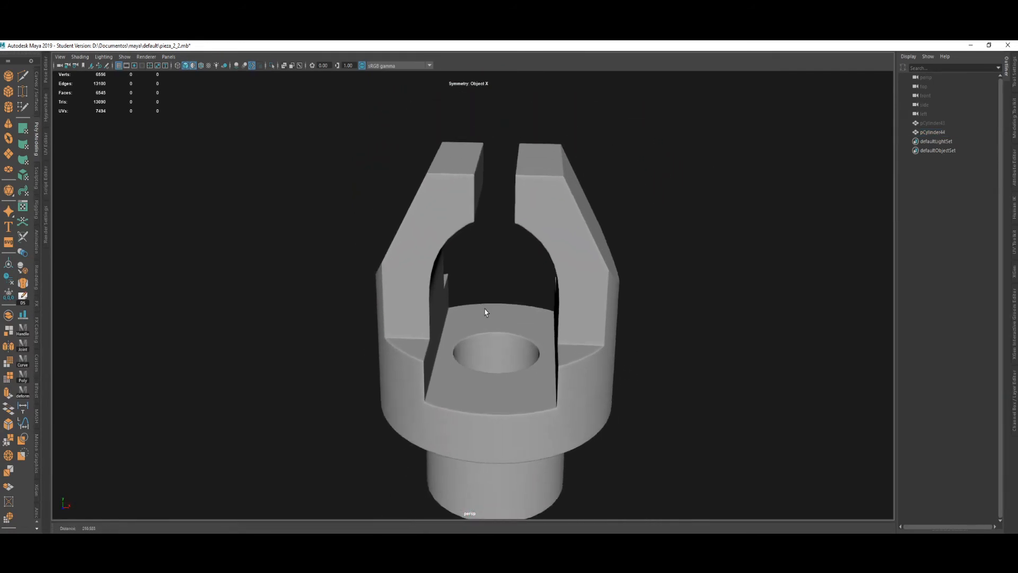
# Hide the Outliner to give the perspective view more room.
pyautogui.keyDown('alt'); pyautogui.moveTo(485, 312); pyautogui.dragTo(499, 305); pyautogui.keyUp('alt')
pyautogui.press('space')
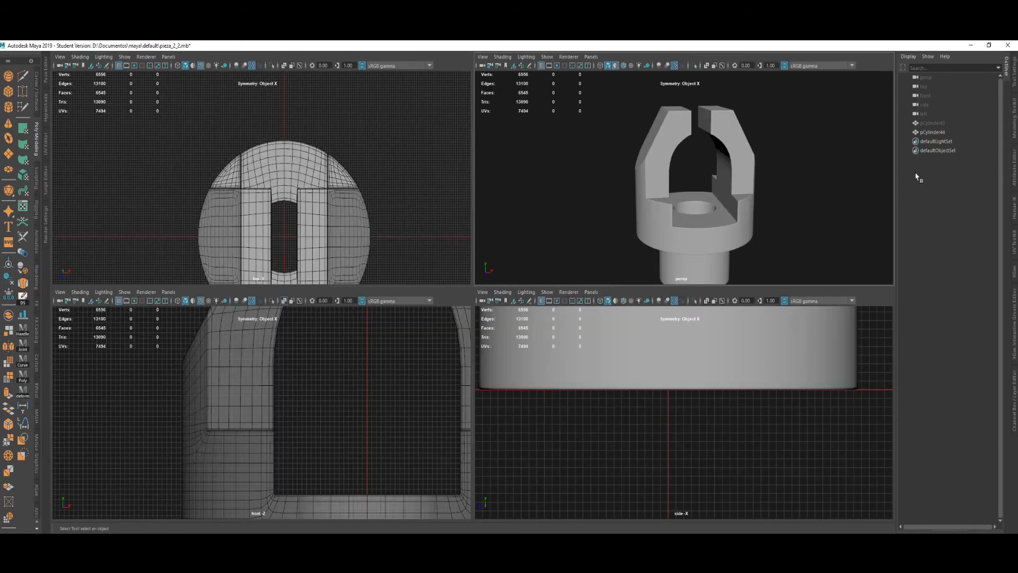
pyautogui.click(1005, 76)
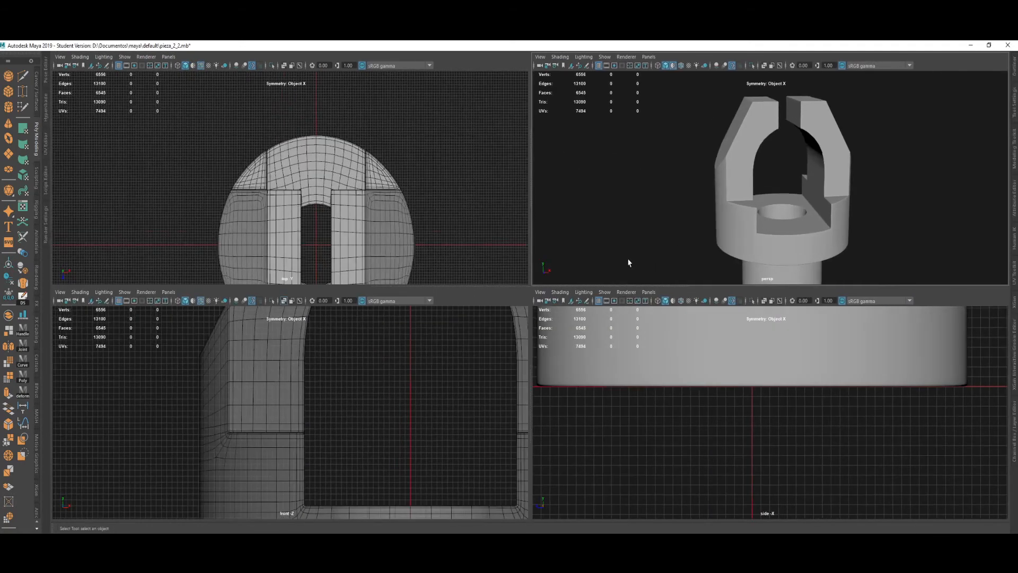
pyautogui.press('space')
pyautogui.keyDown('alt'); pyautogui.moveTo(610, 321); pyautogui.dragTo(629, 284); pyautogui.keyUp('alt')
# Create a new standard camera in the scene.
pyautogui.press('space')
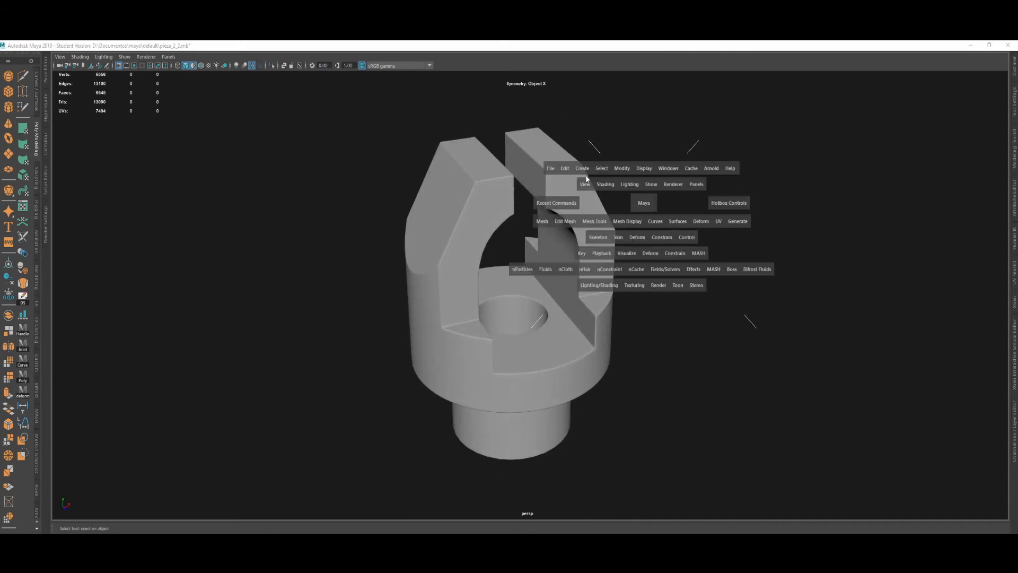
pyautogui.click(551, 169)
pyautogui.click(582, 168)
pyautogui.click(588, 178)
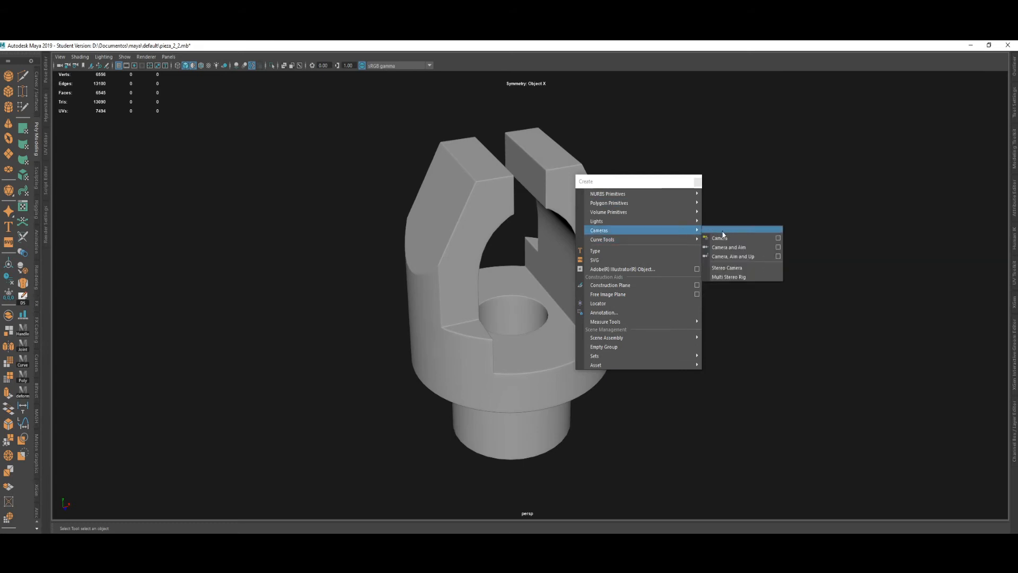
pyautogui.click(698, 182)
# Arrange the workspace as two panes side by side, with the top and perspective views.
pyautogui.press('space')
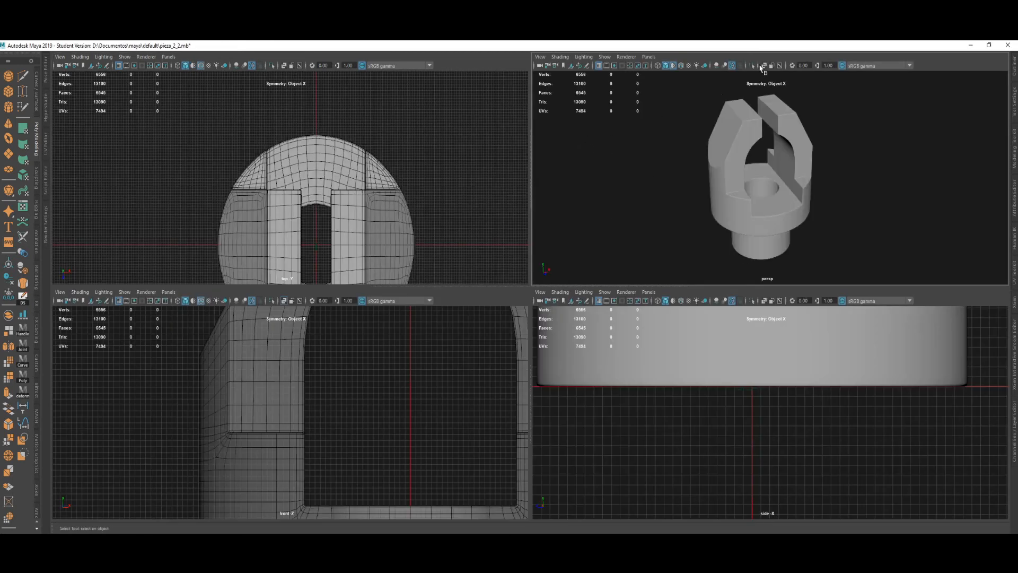
pyautogui.click(626, 57)
pyautogui.moveTo(648, 56)
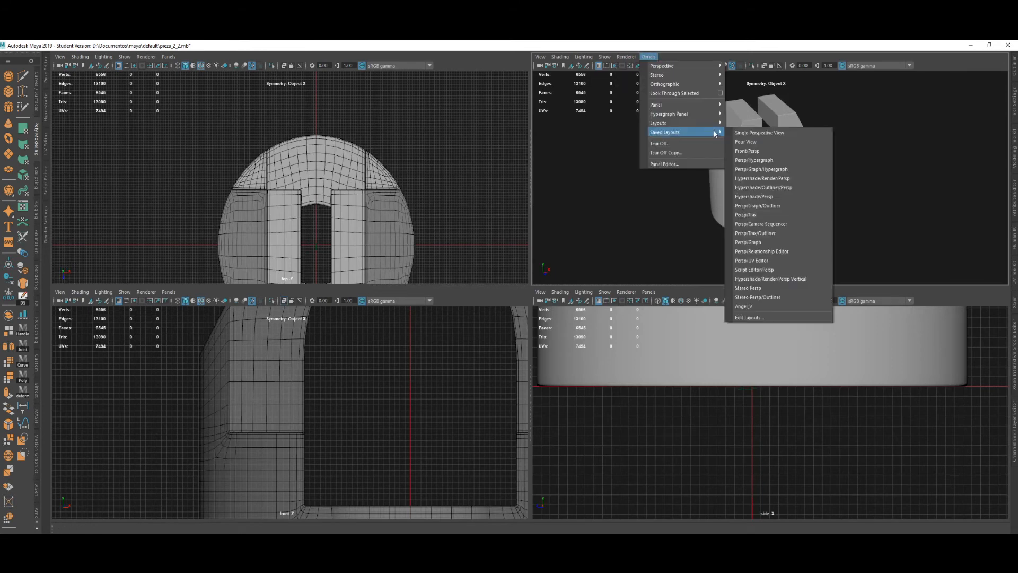
pyautogui.moveTo(709, 124)
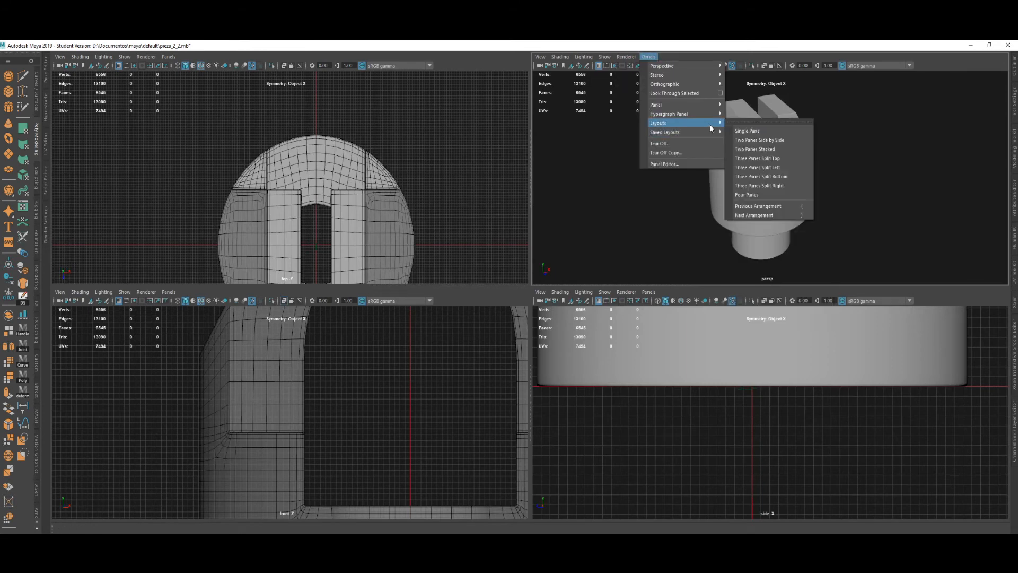
pyautogui.click(759, 140)
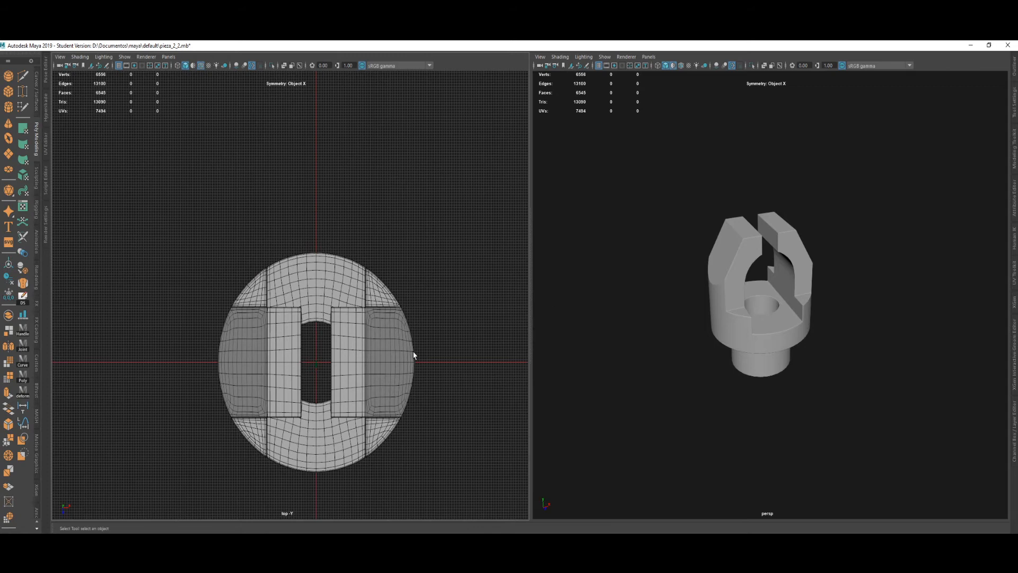
# Replace the top view with the view through camera1.
pyautogui.keyDown('alt'); pyautogui.moveTo(407, 303); pyautogui.dragTo(405, 245, button='middle'); pyautogui.keyUp('alt')
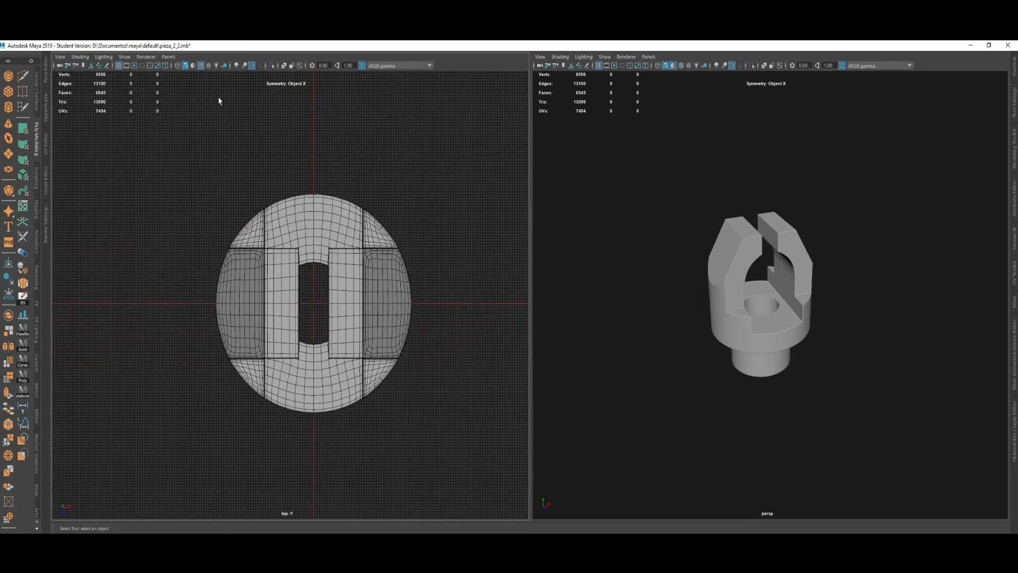
pyautogui.click(173, 58)
pyautogui.moveTo(212, 68)
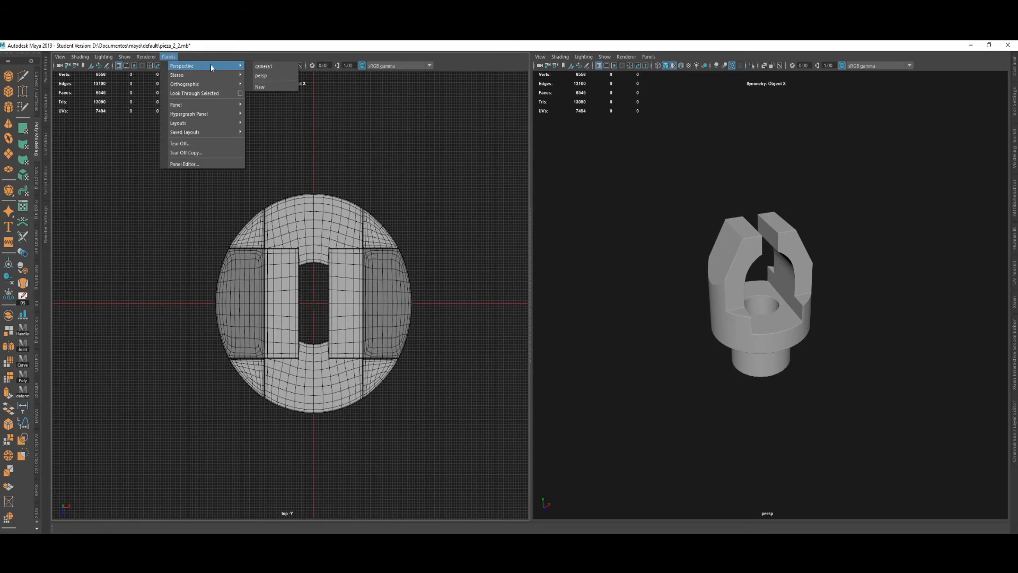
pyautogui.click(261, 66)
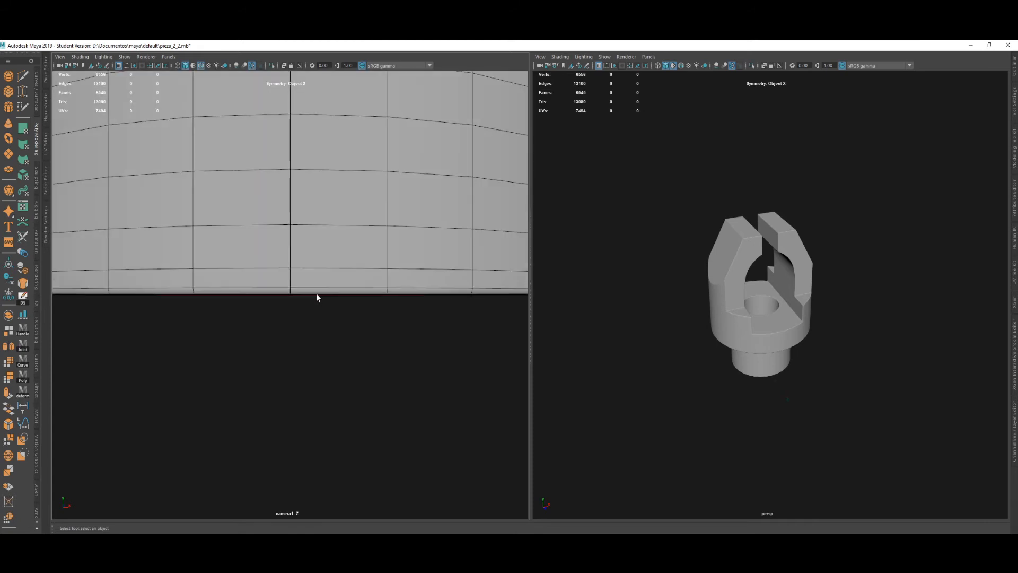
# Frame the whole piece in camera1 at a slightly elevated three-quarter angle.
pyautogui.scroll(-8, 317, 295)
pyautogui.keyDown('alt'); pyautogui.moveTo(292, 241); pyautogui.dragTo(325, 339, button='middle'); pyautogui.keyUp('alt')
pyautogui.scroll(1, 325, 339)
pyautogui.keyDown('alt'); pyautogui.moveTo(325, 339); pyautogui.dragTo(333, 350); pyautogui.keyUp('alt')
pyautogui.keyDown('alt'); pyautogui.moveTo(334, 351); pyautogui.dragTo(308, 419, button='middle'); pyautogui.keyUp('alt')
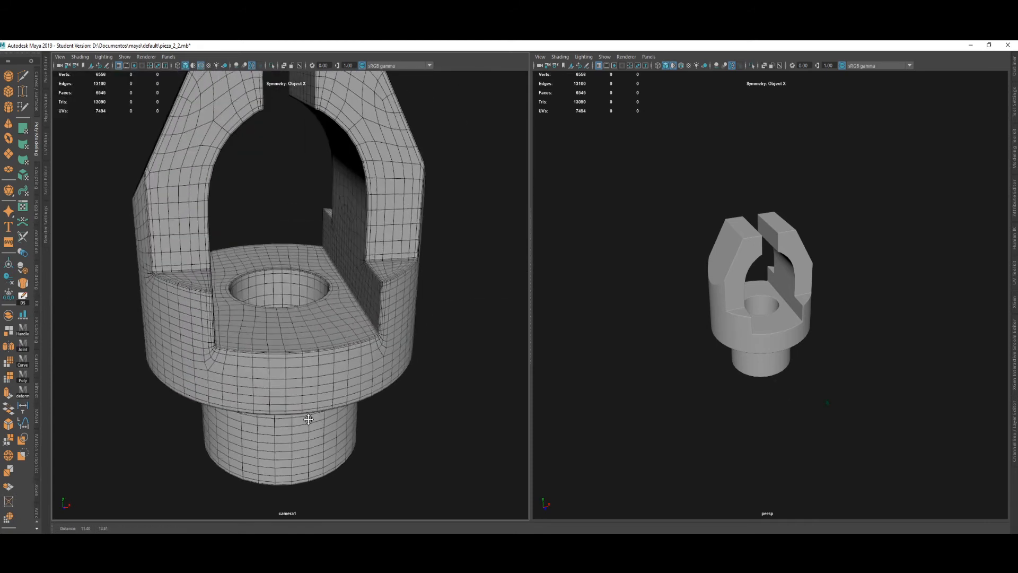
pyautogui.scroll(-2, 309, 420)
pyautogui.keyDown('alt'); pyautogui.moveTo(270, 366); pyautogui.dragTo(275, 403, button='middle'); pyautogui.keyUp('alt')
pyautogui.keyDown('alt'); pyautogui.moveTo(274, 403); pyautogui.dragTo(286, 424); pyautogui.keyUp('alt')
pyautogui.keyDown('alt'); pyautogui.moveTo(311, 393); pyautogui.dragTo(296, 375, button='middle'); pyautogui.keyUp('alt')
pyautogui.scroll(-1, 296, 374)
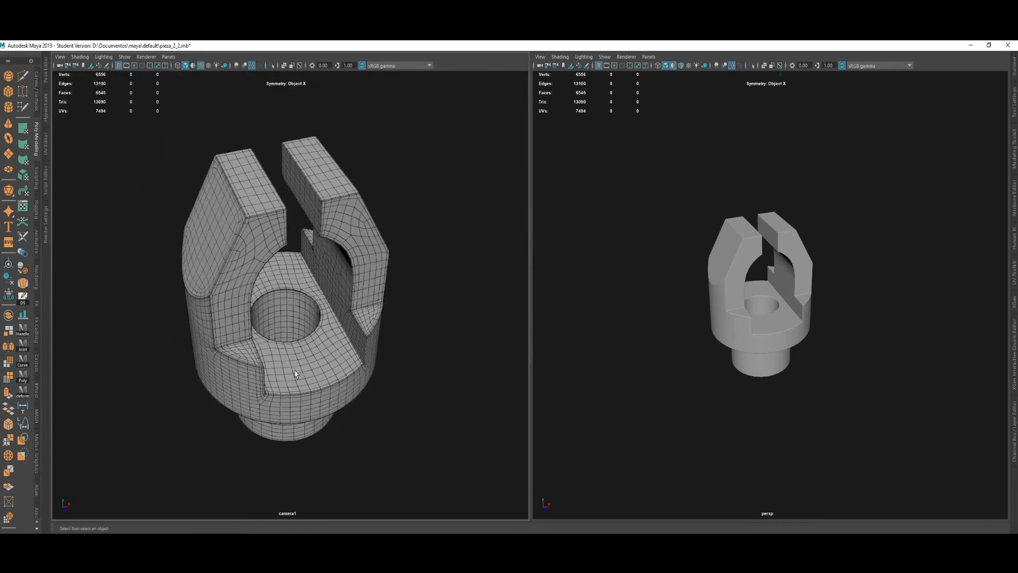
pyautogui.keyDown('alt'); pyautogui.moveTo(296, 374); pyautogui.dragTo(295, 366); pyautogui.keyUp('alt')
pyautogui.keyDown('alt'); pyautogui.moveTo(295, 366); pyautogui.dragTo(288, 352, button='middle'); pyautogui.keyUp('alt')
pyautogui.scroll(1, 289, 352)
pyautogui.keyDown('alt'); pyautogui.moveTo(311, 361); pyautogui.dragTo(321, 335); pyautogui.keyUp('alt')
pyautogui.keyDown('alt'); pyautogui.moveTo(322, 334); pyautogui.dragTo(340, 336, button='middle'); pyautogui.keyUp('alt')
# Create a polygon plane and scale it up horizontally into a large floor beneath the piece.
pyautogui.click(644, 312)
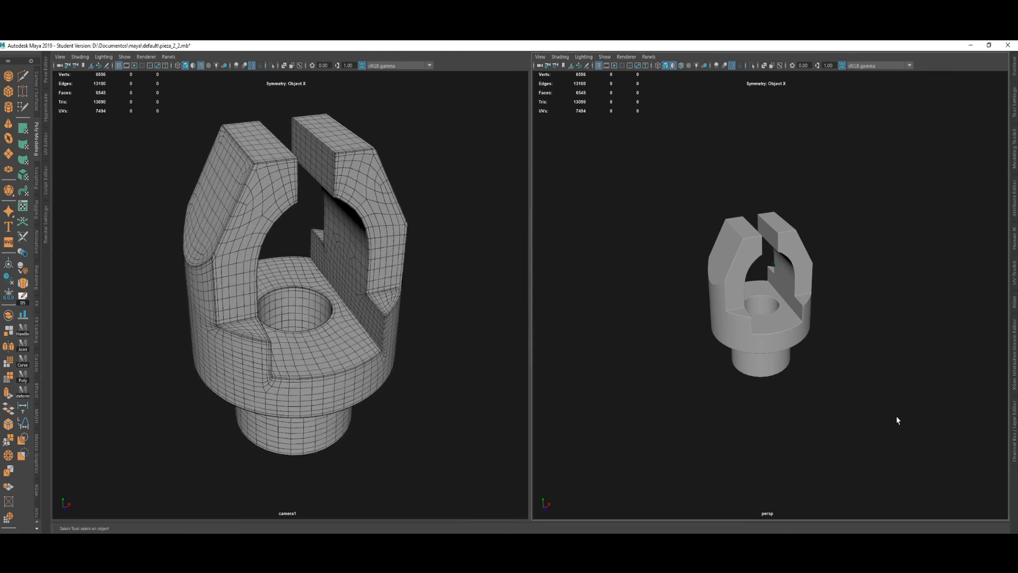
pyautogui.keyDown('shift'); pyautogui.moveTo(644, 312); pyautogui.dragTo(609, 311, button='right'); pyautogui.keyUp('shift')
pyautogui.press('e')
pyautogui.press('r')
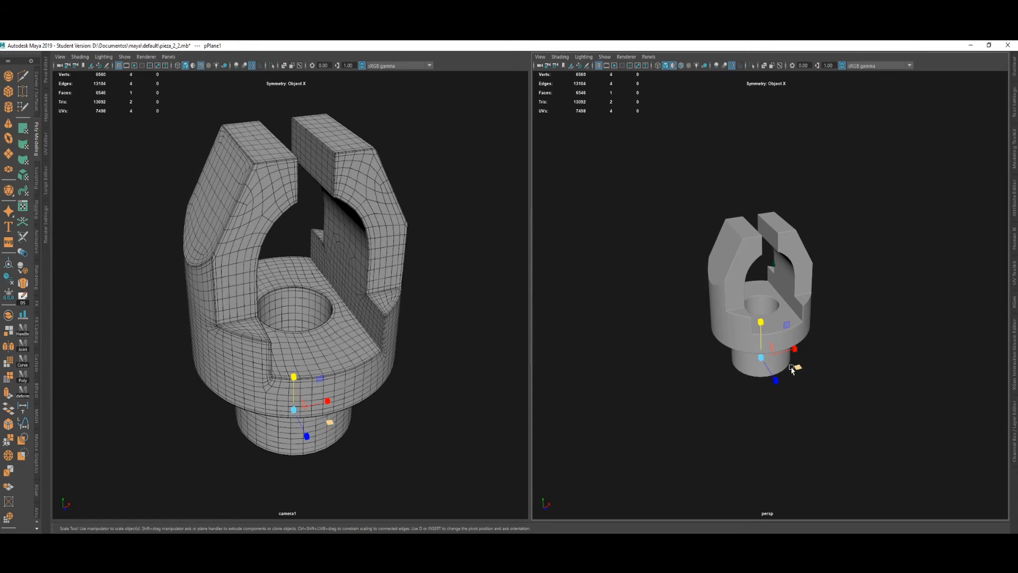
pyautogui.moveTo(791, 367); pyautogui.dragTo(984, 375)
pyautogui.moveTo(794, 374); pyautogui.dragTo(985, 351)
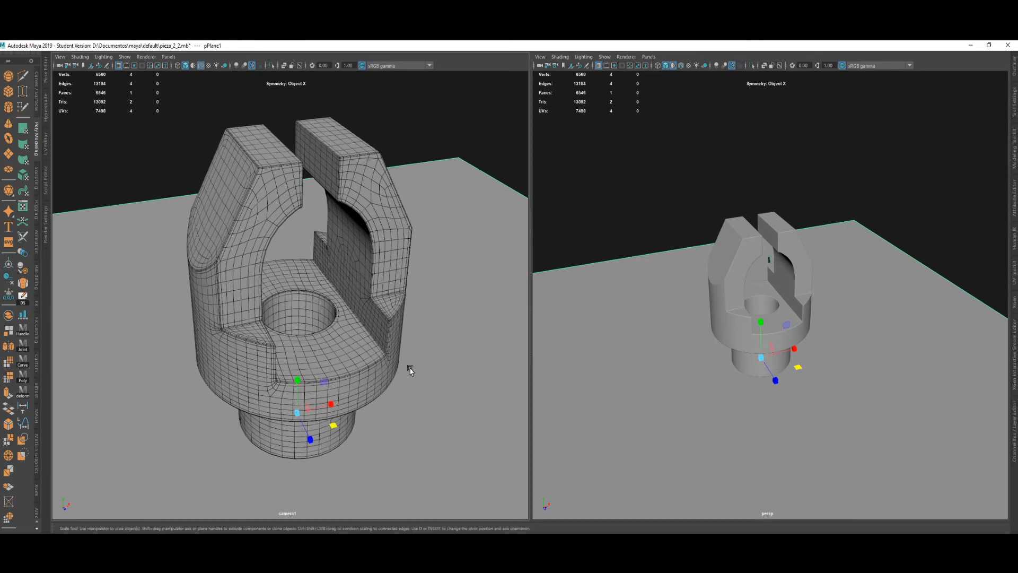
# Reframe camera1 so that the piece stands against the floor in a three-quarter view.
pyautogui.keyDown('alt'); pyautogui.moveTo(409, 368); pyautogui.dragTo(396, 364); pyautogui.keyUp('alt')
pyautogui.keyDown('alt'); pyautogui.moveTo(395, 364); pyautogui.dragTo(413, 348, button='middle'); pyautogui.keyUp('alt')
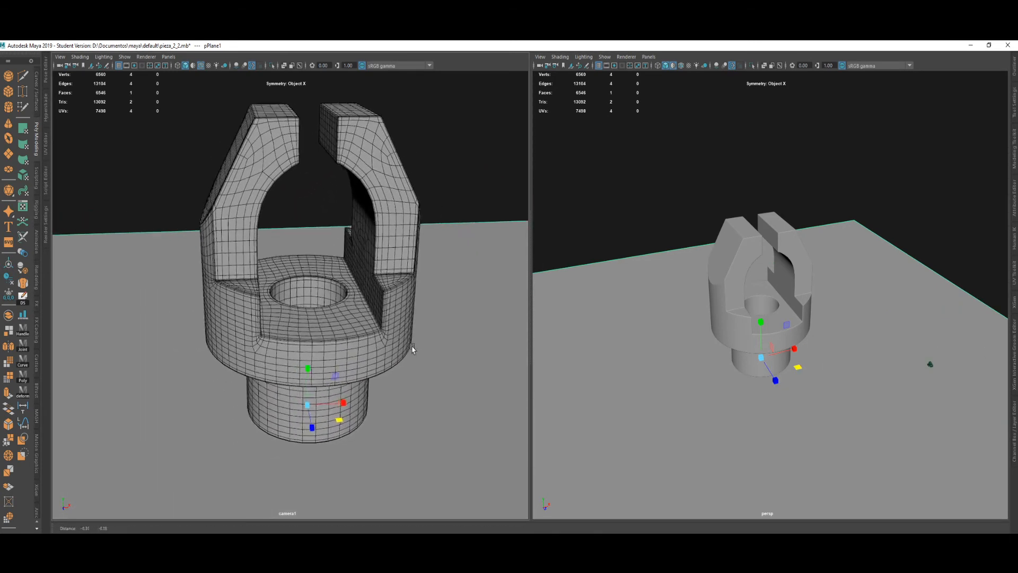
pyautogui.keyDown('alt'); pyautogui.moveTo(413, 348); pyautogui.dragTo(406, 356); pyautogui.keyUp('alt')
pyautogui.keyDown('alt'); pyautogui.moveTo(407, 357); pyautogui.dragTo(403, 367, button='middle'); pyautogui.keyUp('alt')
pyautogui.keyDown('alt'); pyautogui.moveTo(403, 367); pyautogui.dragTo(409, 380); pyautogui.keyUp('alt')
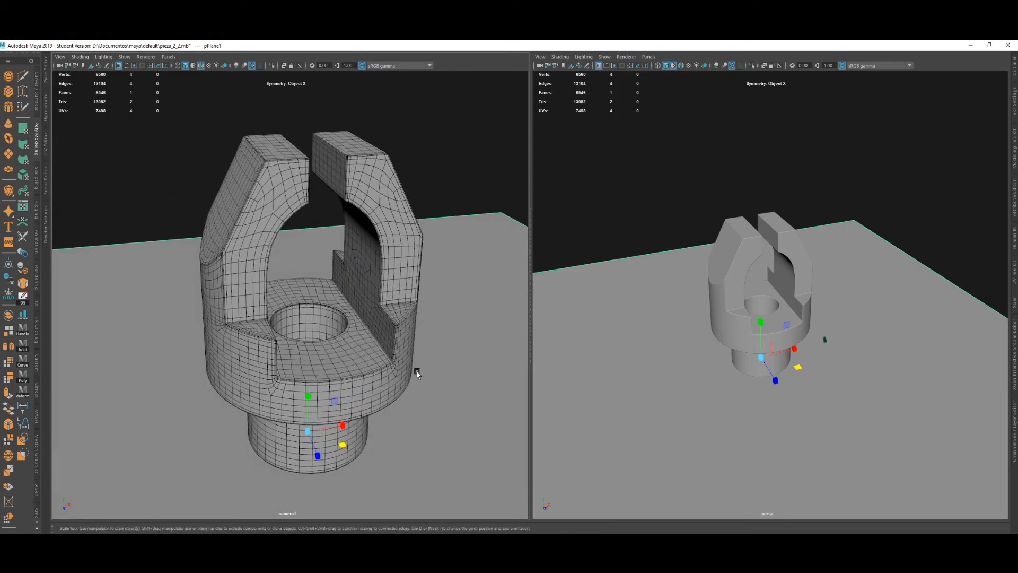
# Move the floor plane sideways along X.
pyautogui.press('w')
pyautogui.moveTo(797, 351); pyautogui.dragTo(827, 350)
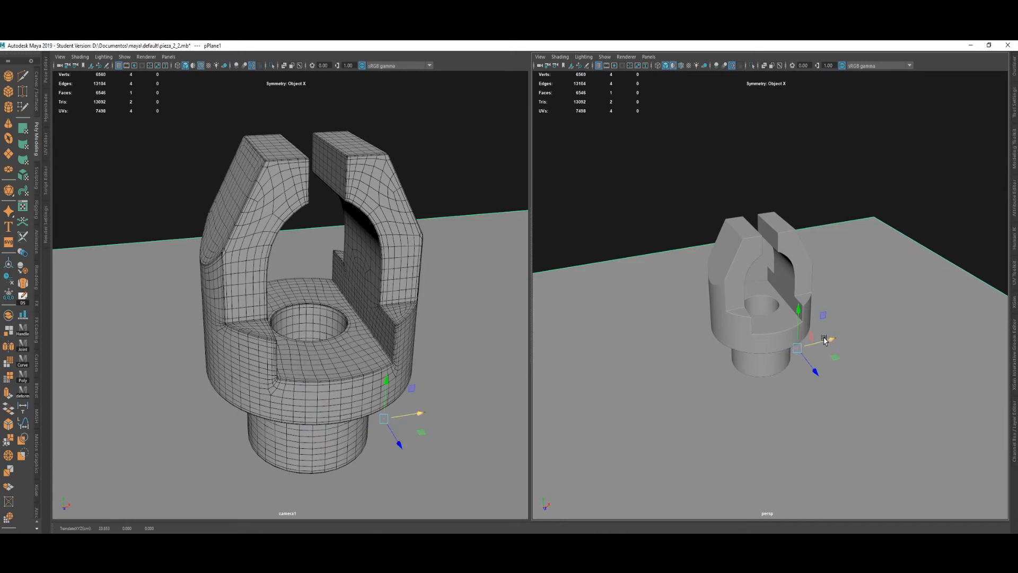
pyautogui.keyDown('alt'); pyautogui.moveTo(774, 309); pyautogui.dragTo(732, 311); pyautogui.keyUp('alt')
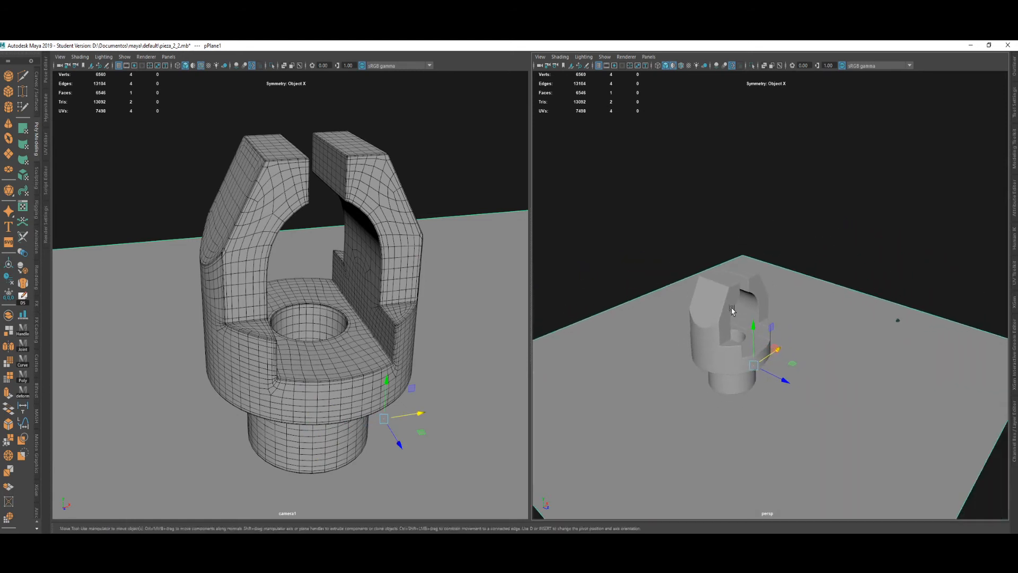
# Examine the smoothed piece's surface and wireframe on the floor from several angles in the perspective view.
pyautogui.click(766, 231)
pyautogui.scroll(10, 732, 292)
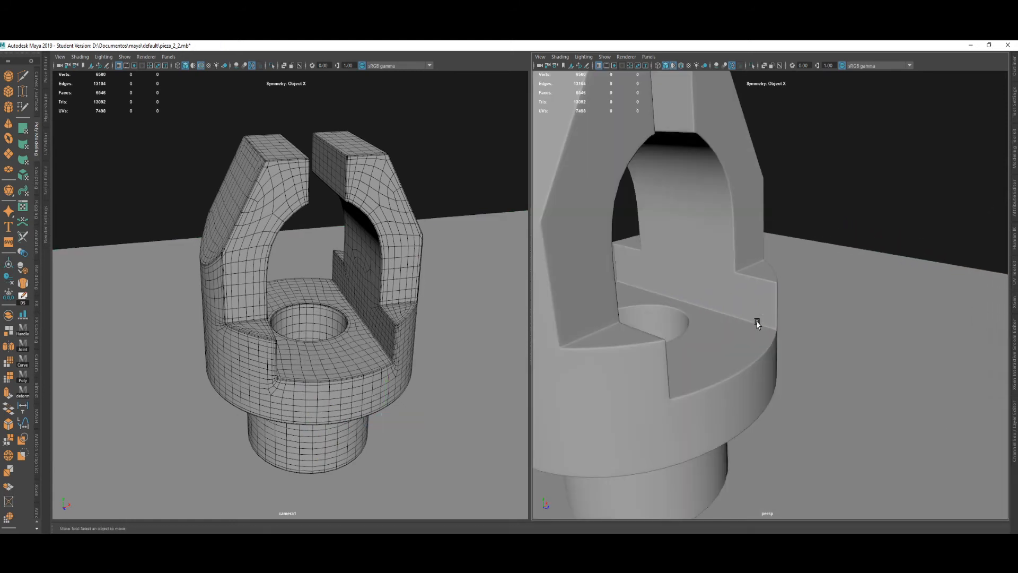
pyautogui.click(726, 325)
pyautogui.scroll(-8, 727, 318)
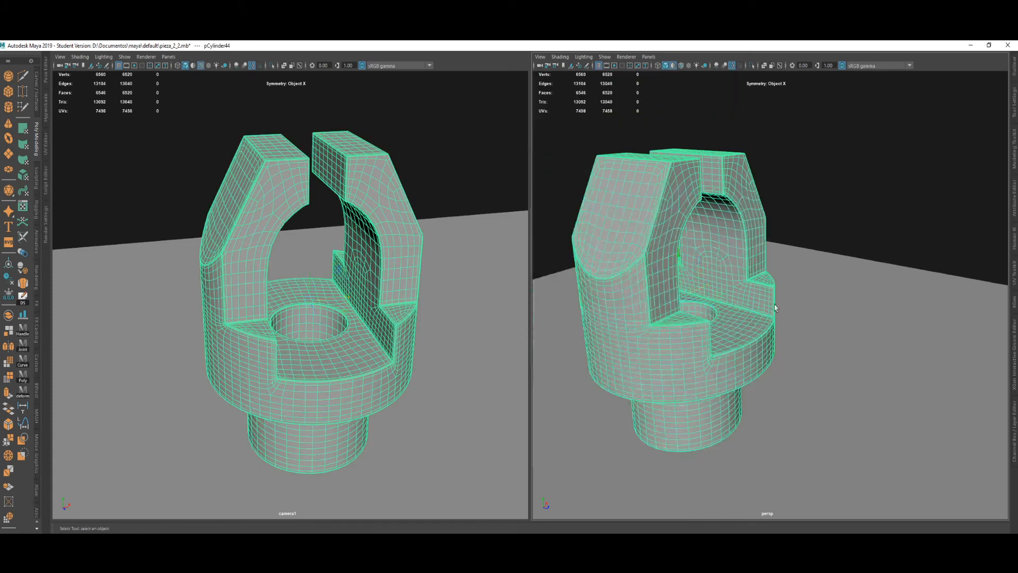
pyautogui.press('q')
pyautogui.click(726, 162)
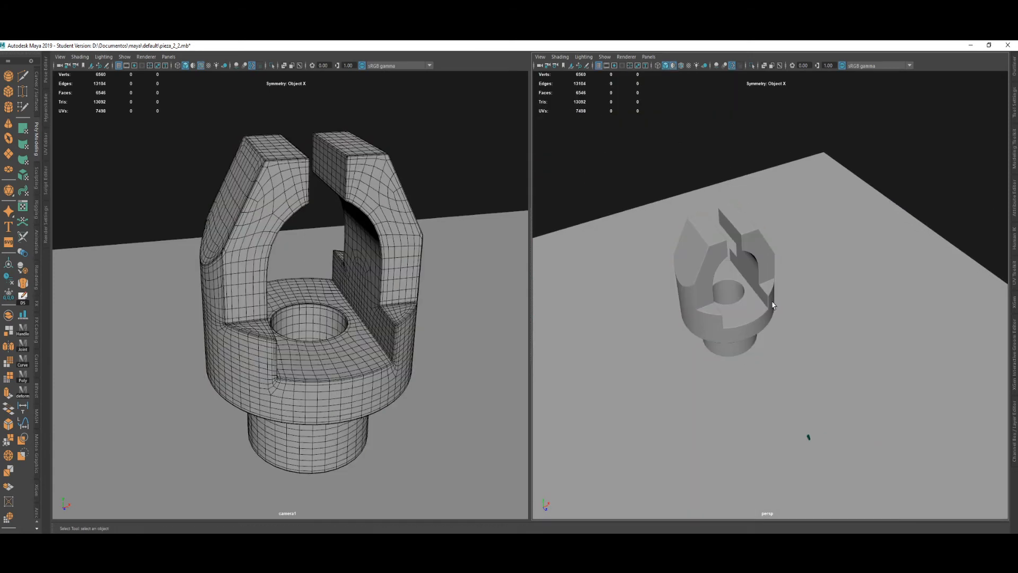
pyautogui.keyDown('alt'); pyautogui.moveTo(772, 305); pyautogui.dragTo(777, 236); pyautogui.keyUp('alt')
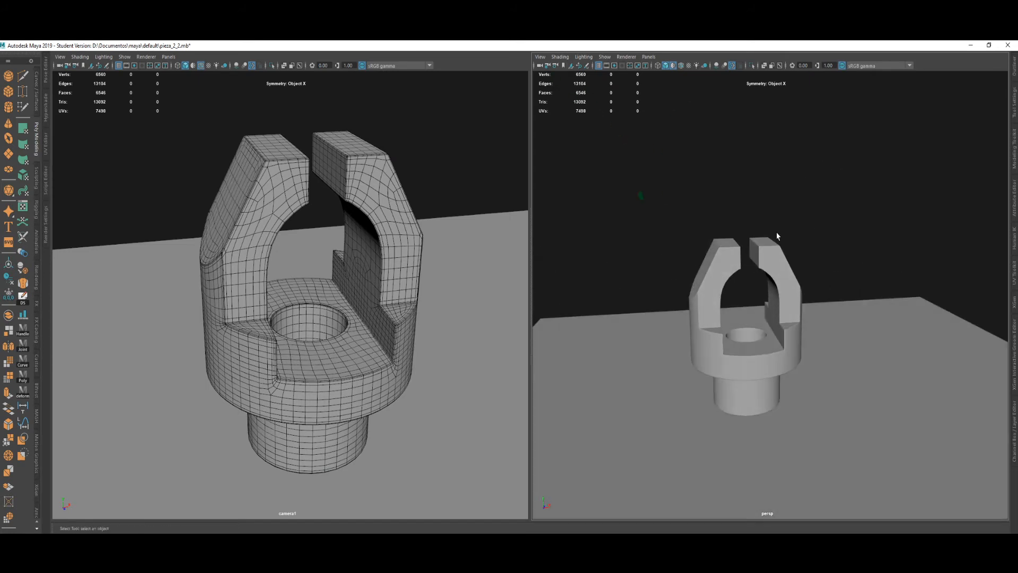
# Enlarge the perspective view to a single pane and add an Arnold skydome light around the piece.
pyautogui.press('space')
pyautogui.keyDown('alt'); pyautogui.moveTo(627, 269); pyautogui.dragTo(618, 204); pyautogui.keyUp('alt')
pyautogui.press('space')
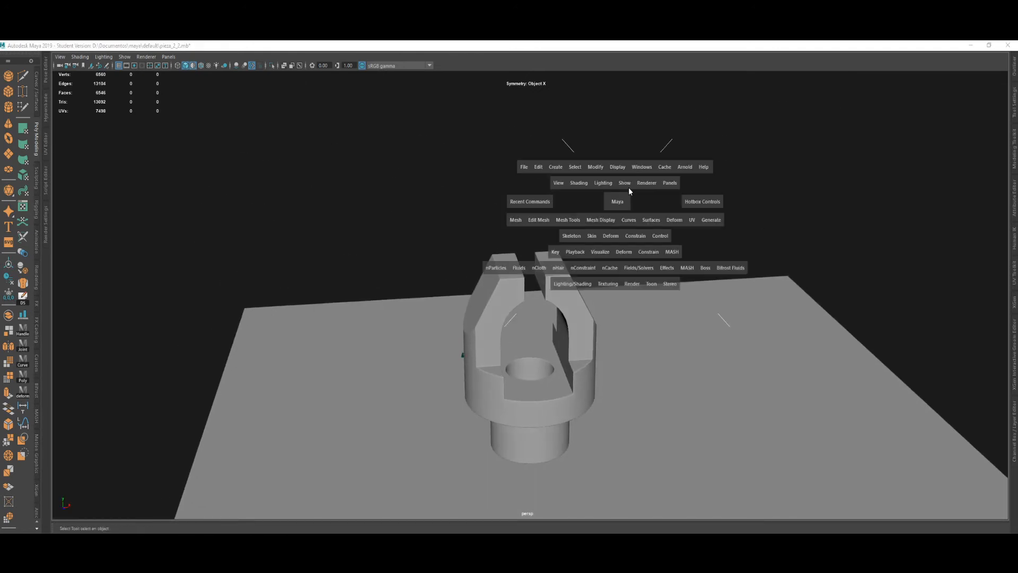
pyautogui.click(683, 167)
pyautogui.click(699, 178)
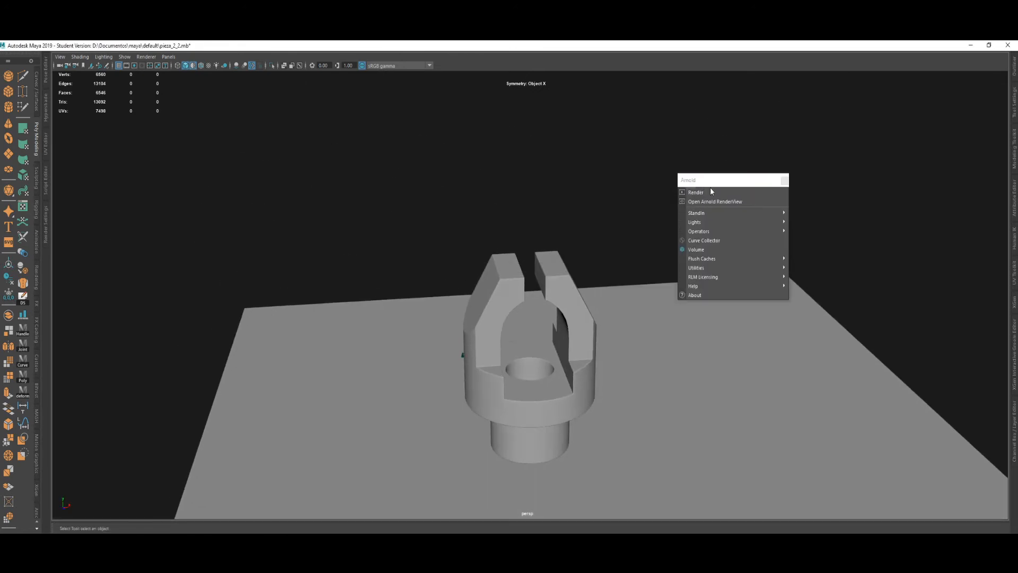
pyautogui.moveTo(762, 214)
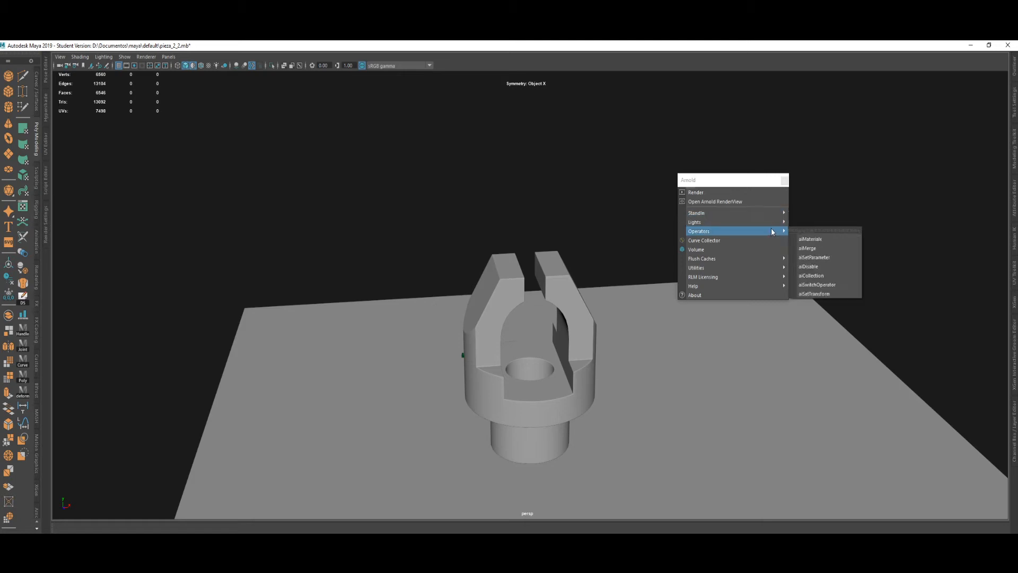
pyautogui.click(830, 239)
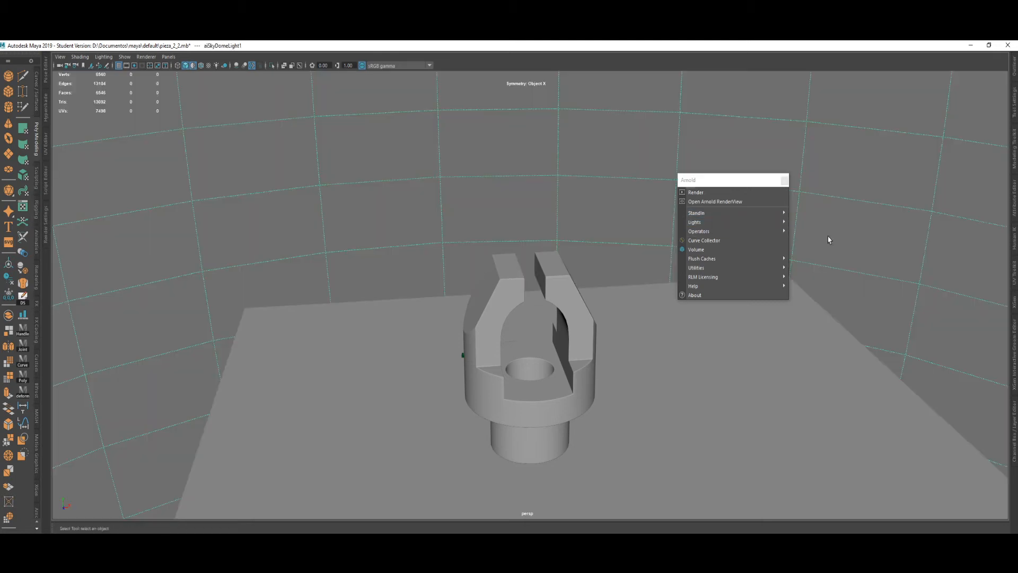
pyautogui.click(784, 181)
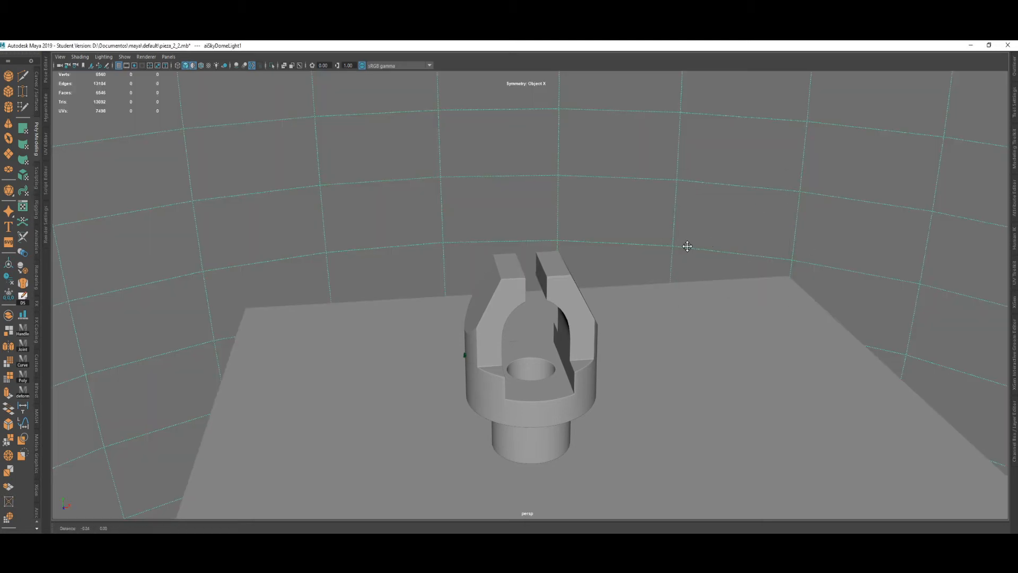
pyautogui.keyDown('alt'); pyautogui.moveTo(684, 243); pyautogui.dragTo(620, 239); pyautogui.keyUp('alt')
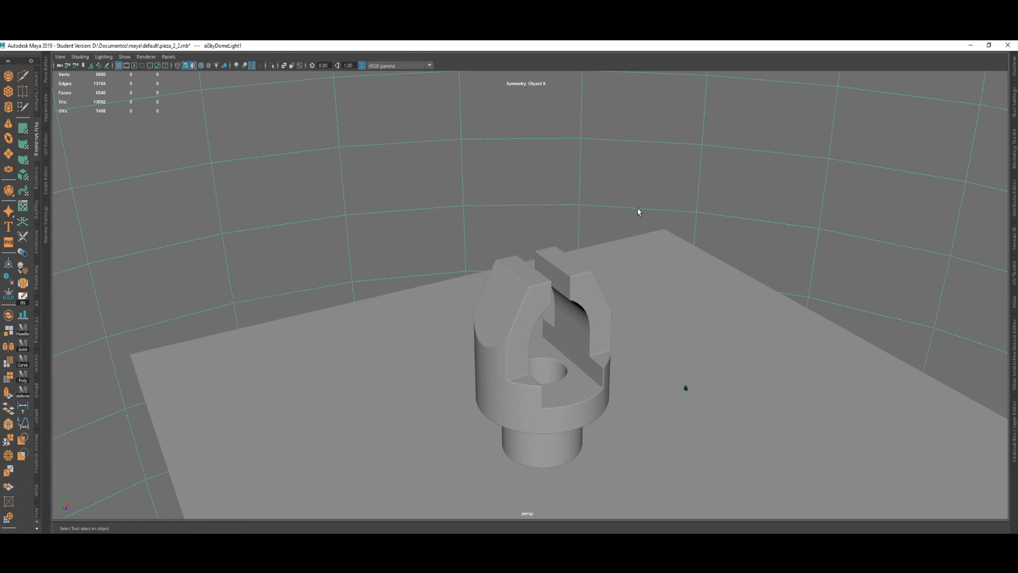
# Open the Hypershade beside the viewport and fill the remaining viewport area with the camera1 view of the piece.
pyautogui.click(44, 112)
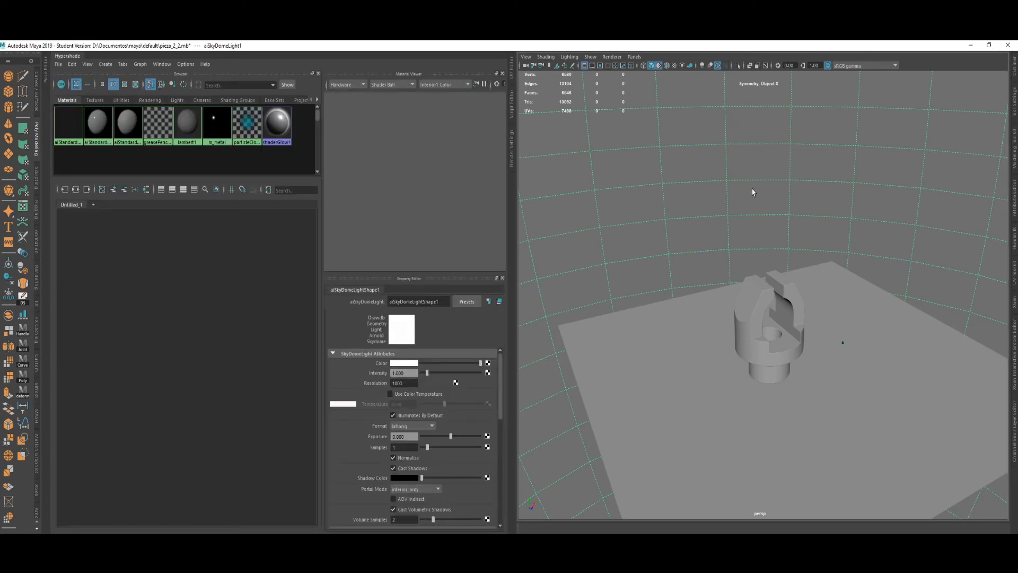
pyautogui.scroll(-4, 753, 192)
pyautogui.press('space')
pyautogui.scroll(1, 753, 192)
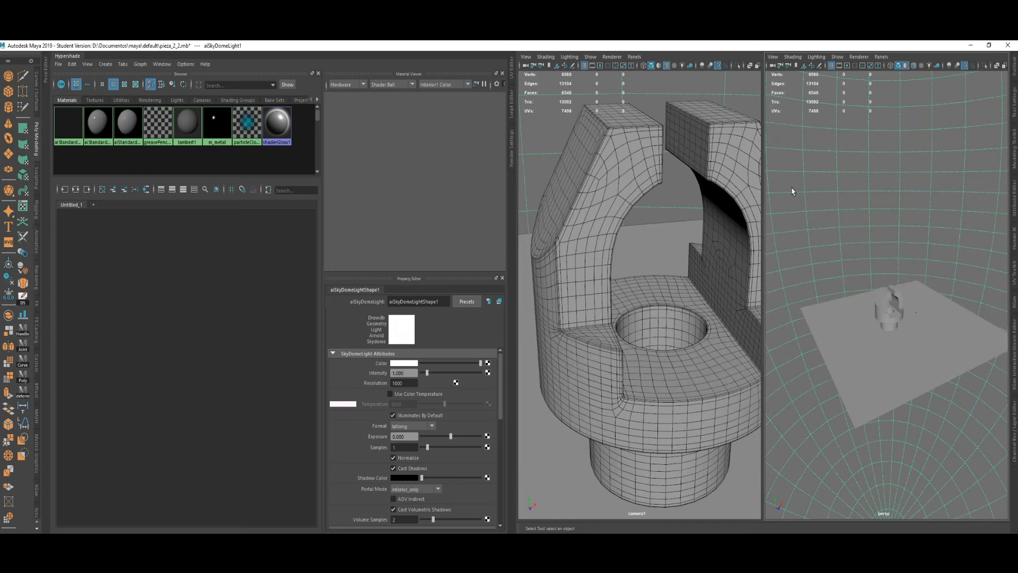
pyautogui.press('space')
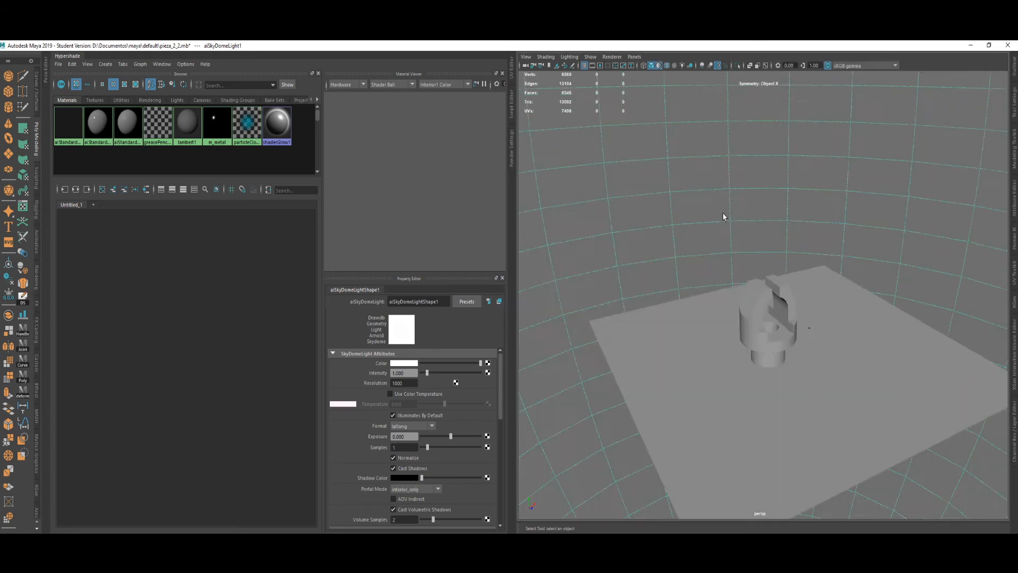
pyautogui.scroll(-3, 727, 222)
pyautogui.scroll(4, 747, 246)
pyautogui.press('space')
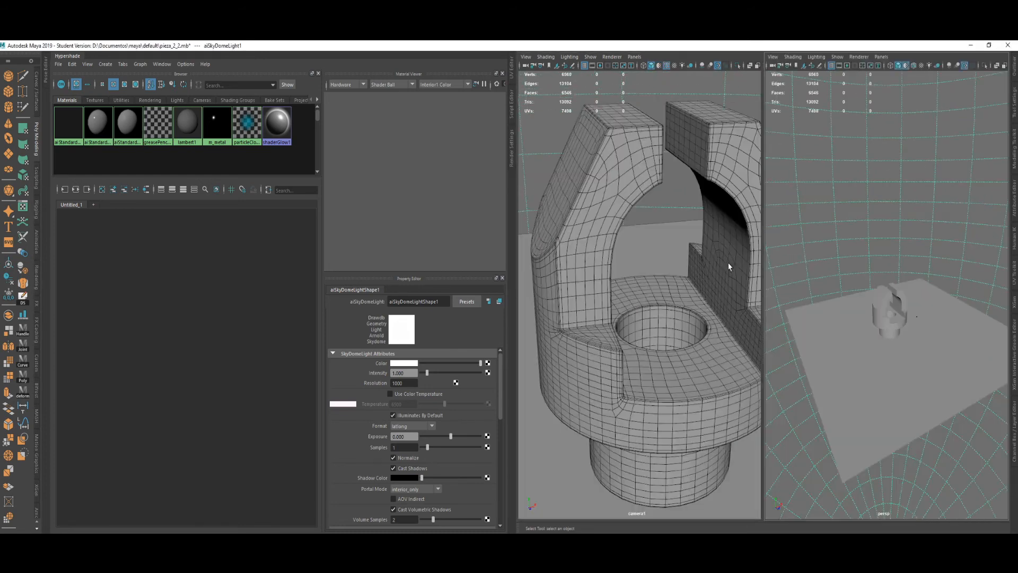
pyautogui.press('space')
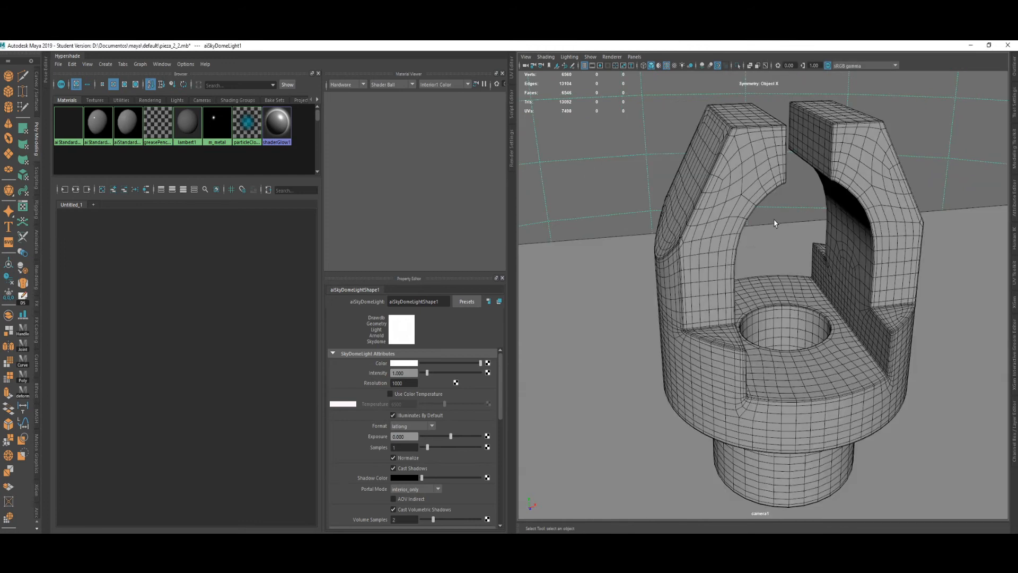
pyautogui.scroll(2, 774, 223)
pyautogui.press('space')
pyautogui.click(777, 179)
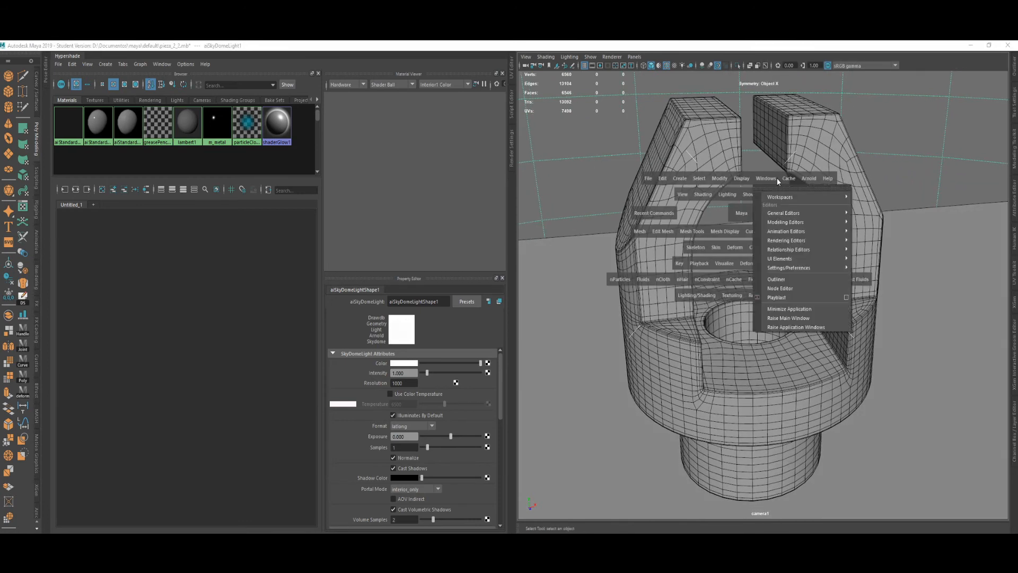
pyautogui.moveTo(838, 248)
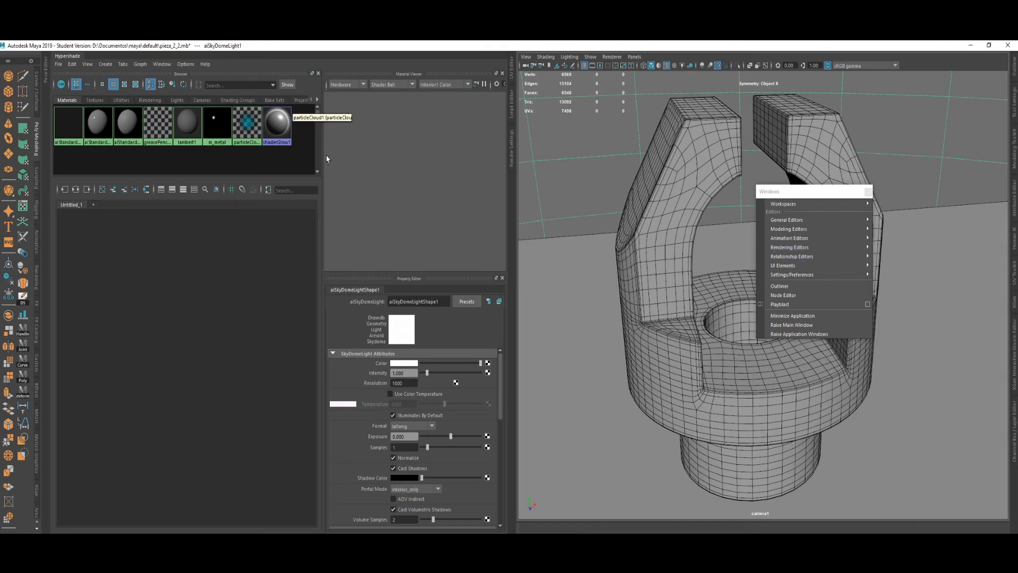
pyautogui.click(868, 192)
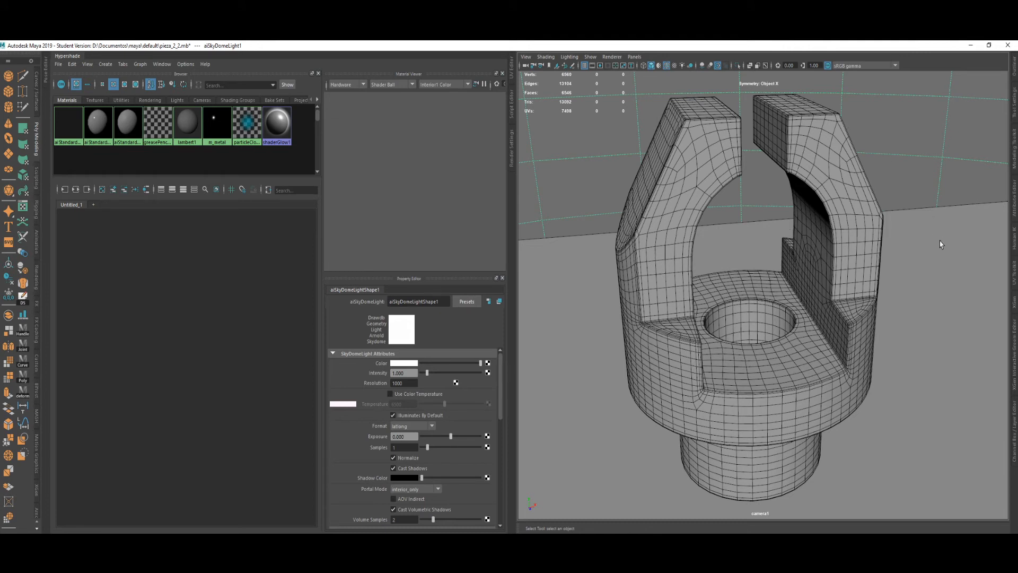
# Map a File texture node to the Color attribute of the Arnold skydome light.
pyautogui.scroll(-4, 494, 392)
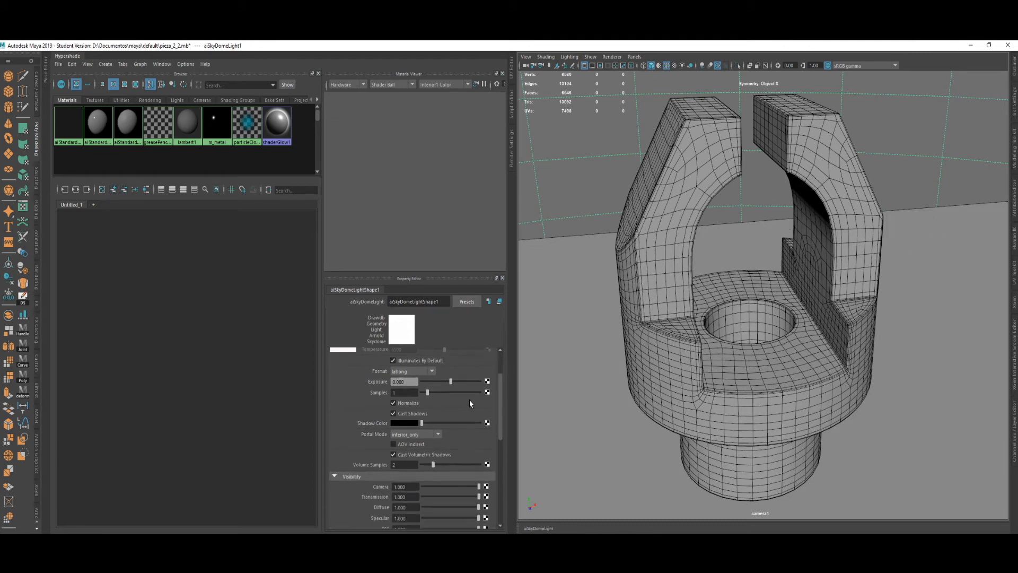
pyautogui.scroll(4, 499, 406)
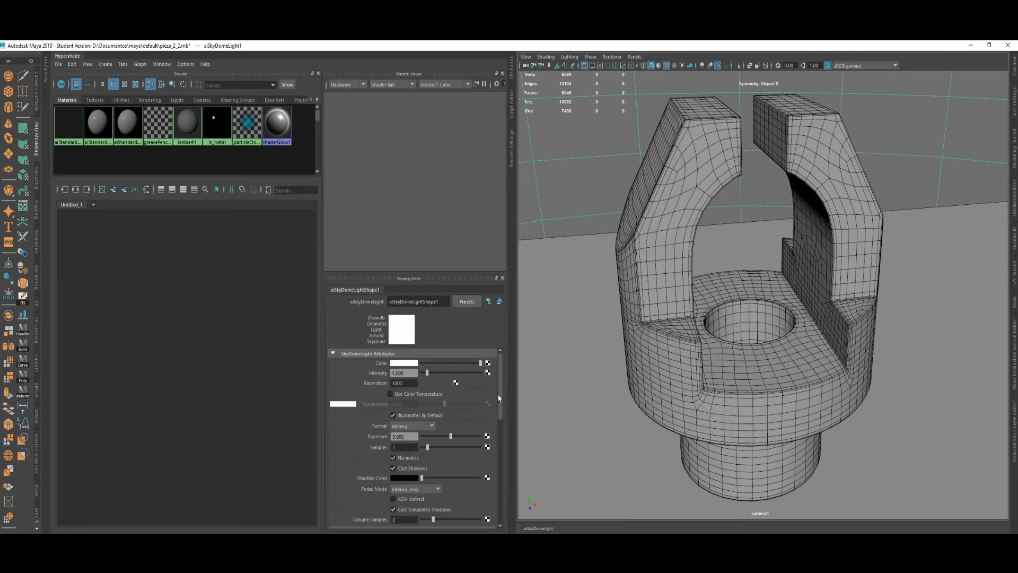
pyautogui.click(486, 368)
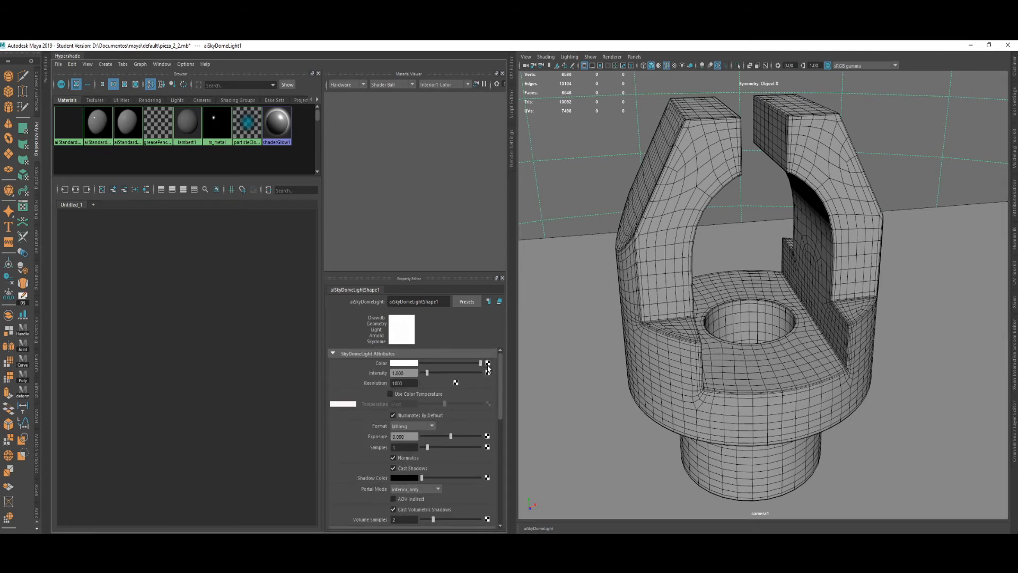
pyautogui.moveTo(407, 213); pyautogui.dragTo(396, 147)
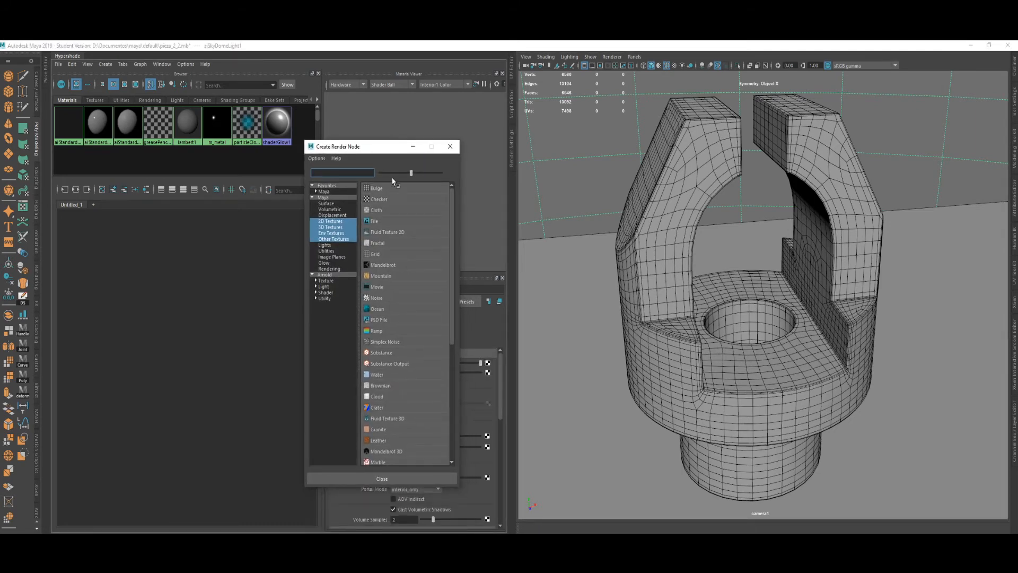
pyautogui.click(388, 222)
pyautogui.scroll(5, 211, 380)
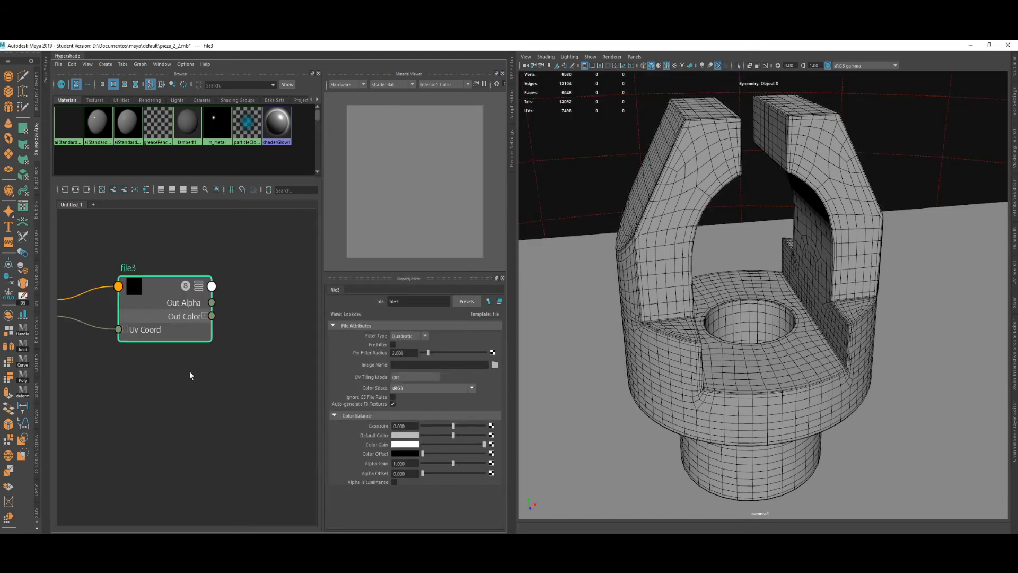
# Load the studio_small_03_8k.hdr image into the skydome's file texture.
pyautogui.click(494, 365)
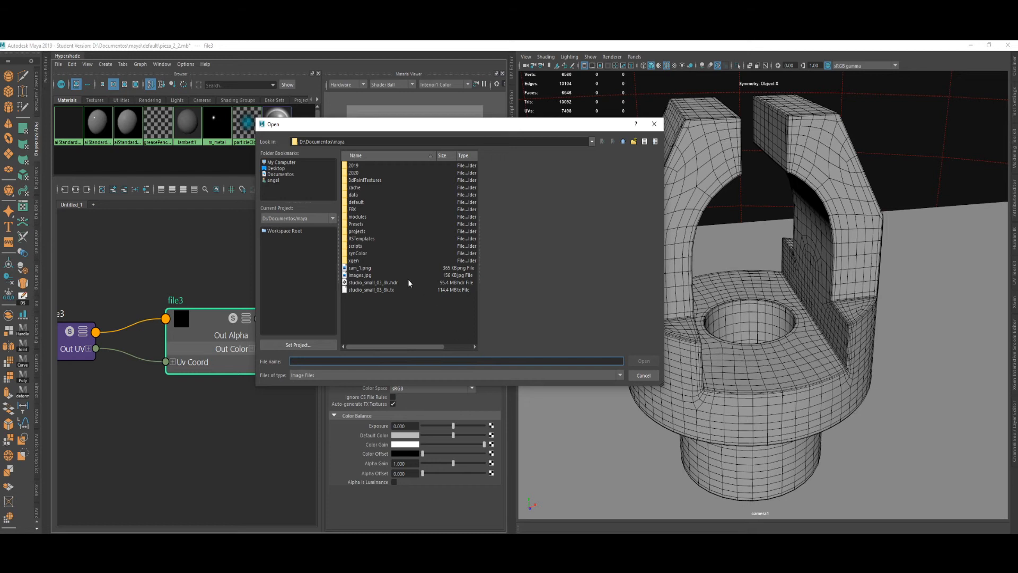
pyautogui.click(408, 283)
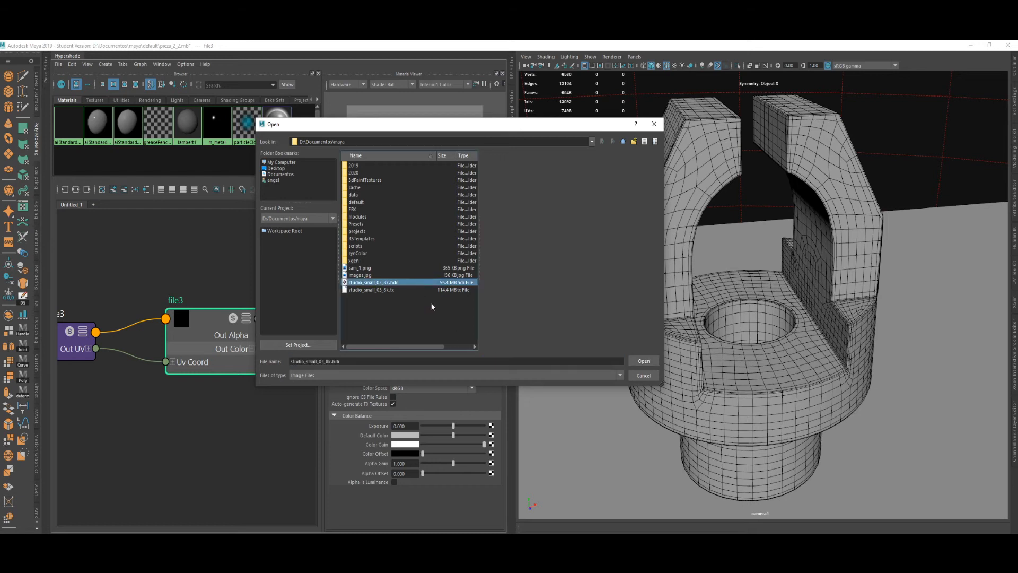
pyautogui.click(642, 361)
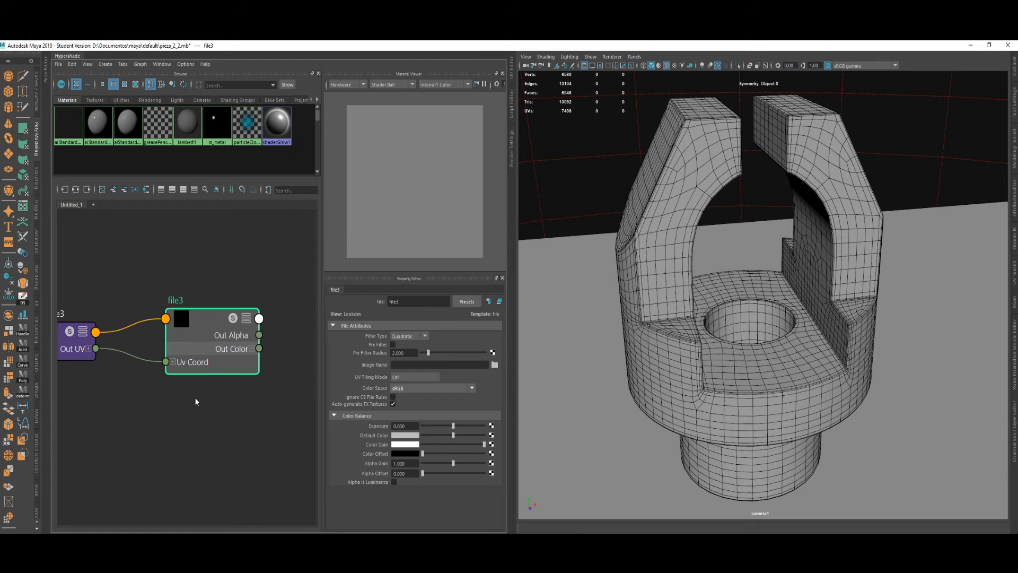
pyautogui.scroll(-5, 196, 401)
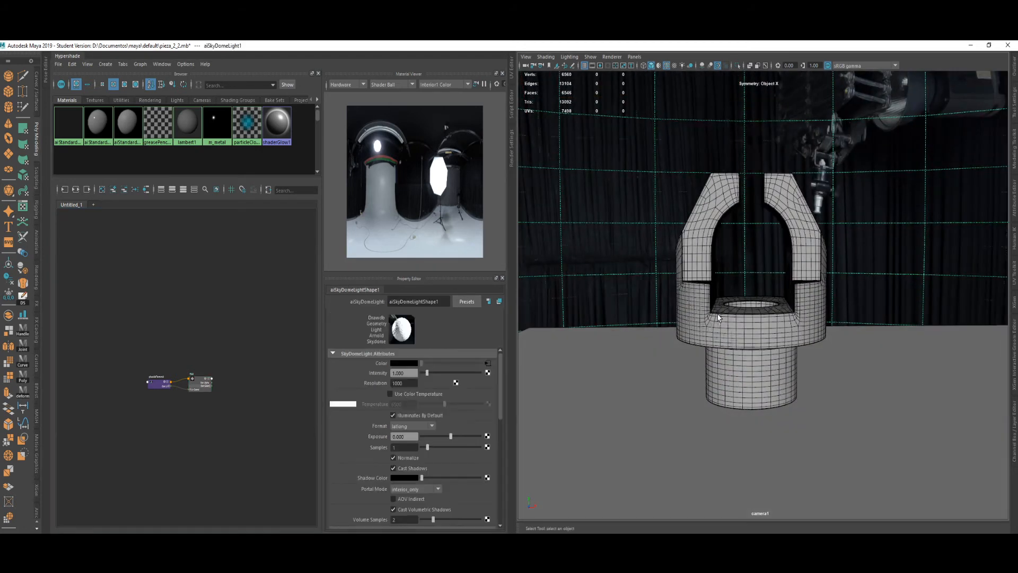
# Reframe camera1 to a three-quarter view of the piece against the HDR backdrop.
pyautogui.keyDown('alt'); pyautogui.moveTo(718, 317); pyautogui.dragTo(734, 332); pyautogui.keyUp('alt')
pyautogui.keyDown('alt'); pyautogui.moveTo(733, 332); pyautogui.dragTo(721, 322, button='middle'); pyautogui.keyUp('alt')
pyautogui.scroll(2, 720, 321)
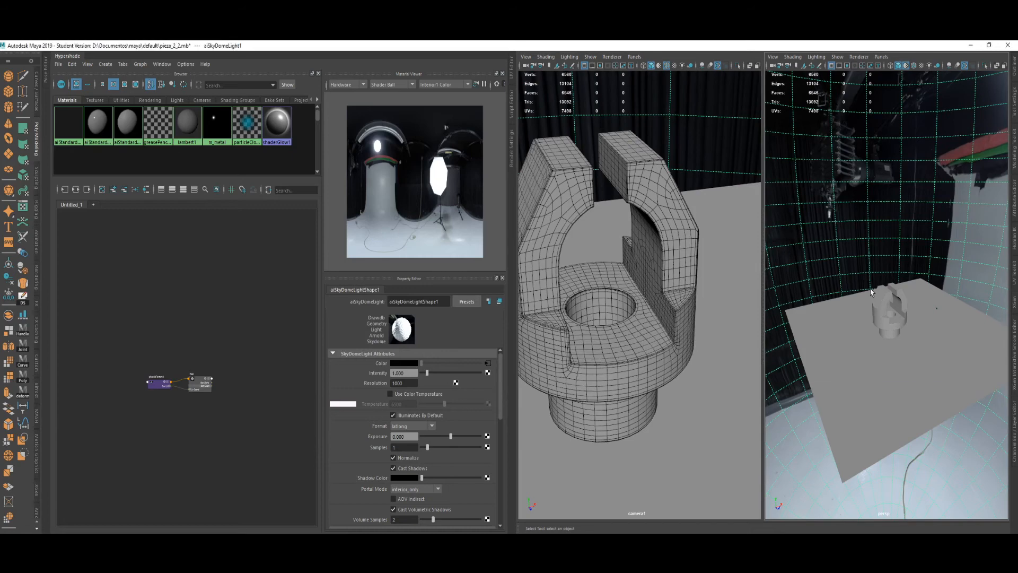
# Examine the piece, floor and HDR surroundings from several angles and distances in the perspective view.
pyautogui.press('space')
pyautogui.keyDown('alt'); pyautogui.moveTo(871, 291); pyautogui.dragTo(748, 323); pyautogui.keyUp('alt')
pyautogui.keyDown('alt'); pyautogui.moveTo(748, 322); pyautogui.dragTo(801, 328, button='right'); pyautogui.keyUp('alt')
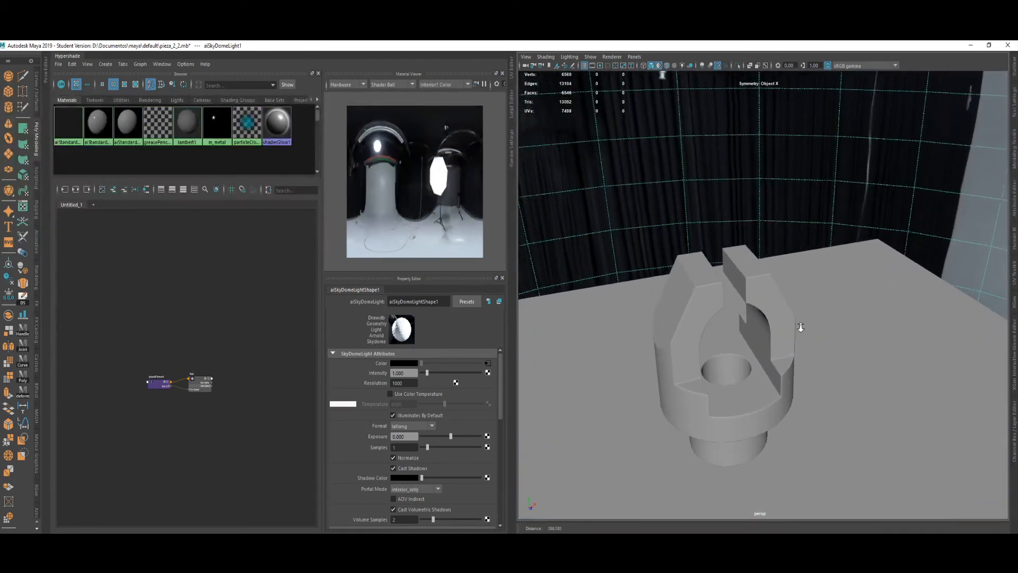
pyautogui.moveTo(800, 328)
pyautogui.keyDown('alt'); pyautogui.mouseDown()
pyautogui.moveTo(845, 364)
pyautogui.moveTo(806, 313)
pyautogui.moveTo(870, 279)
pyautogui.moveTo(729, 310)
pyautogui.moveTo(800, 318)
pyautogui.mouseUp(); pyautogui.keyUp('alt')
pyautogui.keyDown('alt'); pyautogui.moveTo(800, 319); pyautogui.dragTo(769, 263, button='right'); pyautogui.keyUp('alt')
pyautogui.keyDown('alt'); pyautogui.moveTo(768, 262); pyautogui.dragTo(786, 227, button='middle'); pyautogui.keyUp('alt')
pyautogui.keyDown('alt'); pyautogui.moveTo(786, 227); pyautogui.dragTo(804, 265); pyautogui.keyUp('alt')
pyautogui.keyDown('alt'); pyautogui.moveTo(805, 265); pyautogui.dragTo(817, 306, button='middle'); pyautogui.keyUp('alt')
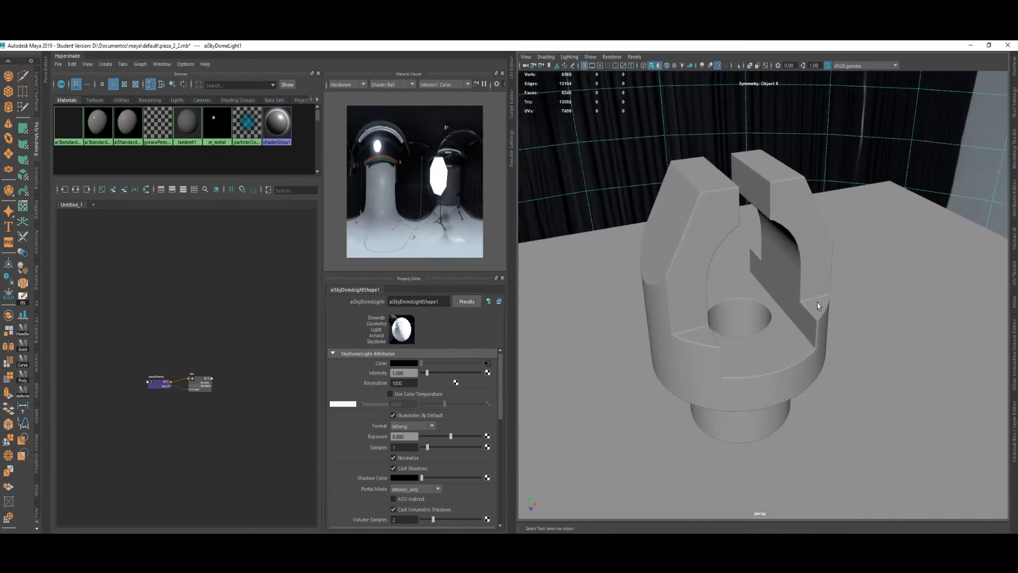
pyautogui.keyDown('alt'); pyautogui.moveTo(816, 306); pyautogui.dragTo(813, 312, button='right'); pyautogui.keyUp('alt')
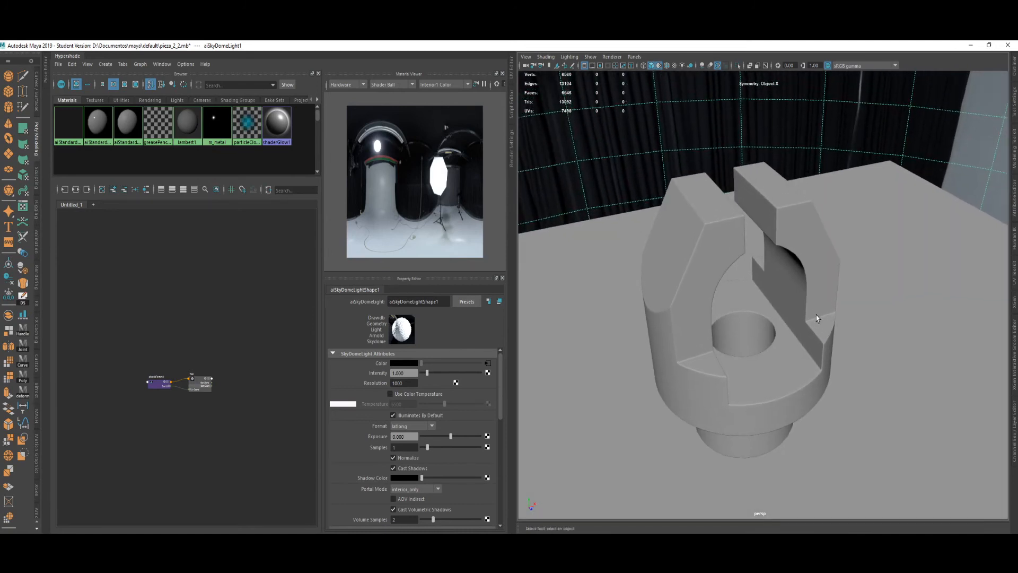
pyautogui.keyDown('alt'); pyautogui.moveTo(817, 318); pyautogui.dragTo(834, 346, button='right'); pyautogui.keyUp('alt')
pyautogui.keyDown('alt'); pyautogui.moveTo(834, 345); pyautogui.dragTo(830, 387, button='middle'); pyautogui.keyUp('alt')
pyautogui.keyDown('alt'); pyautogui.moveTo(831, 388); pyautogui.dragTo(817, 359); pyautogui.keyUp('alt')
pyautogui.keyDown('alt'); pyautogui.moveTo(817, 359); pyautogui.dragTo(772, 333, button='right'); pyautogui.keyUp('alt')
pyautogui.keyDown('alt'); pyautogui.moveTo(773, 333); pyautogui.dragTo(782, 337); pyautogui.keyUp('alt')
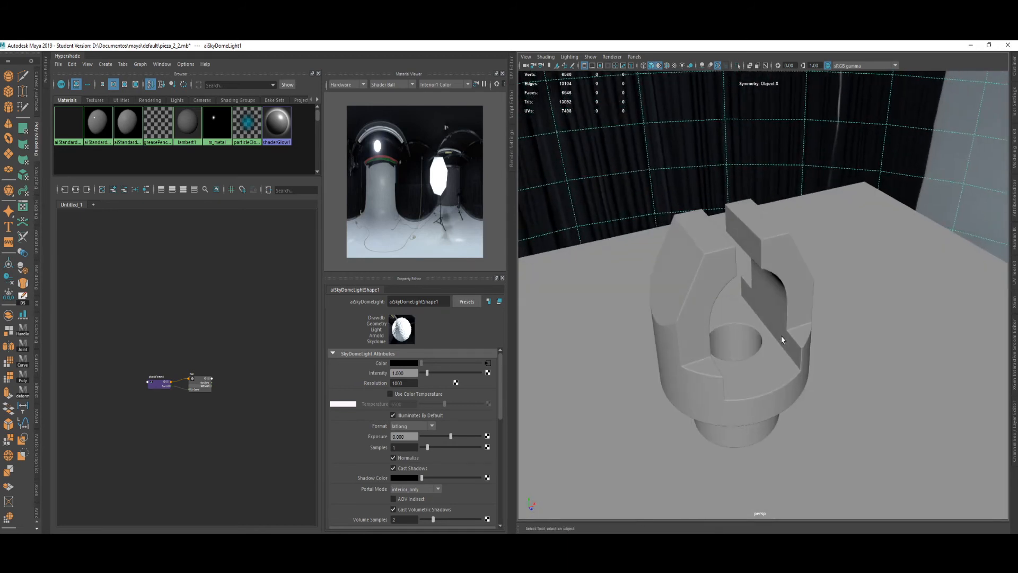
# Create an aiStandardSurface material in the Hypershade work area, in free space beyond the HDR file node.
pyautogui.click(276, 409)
pyautogui.scroll(5, 257, 384)
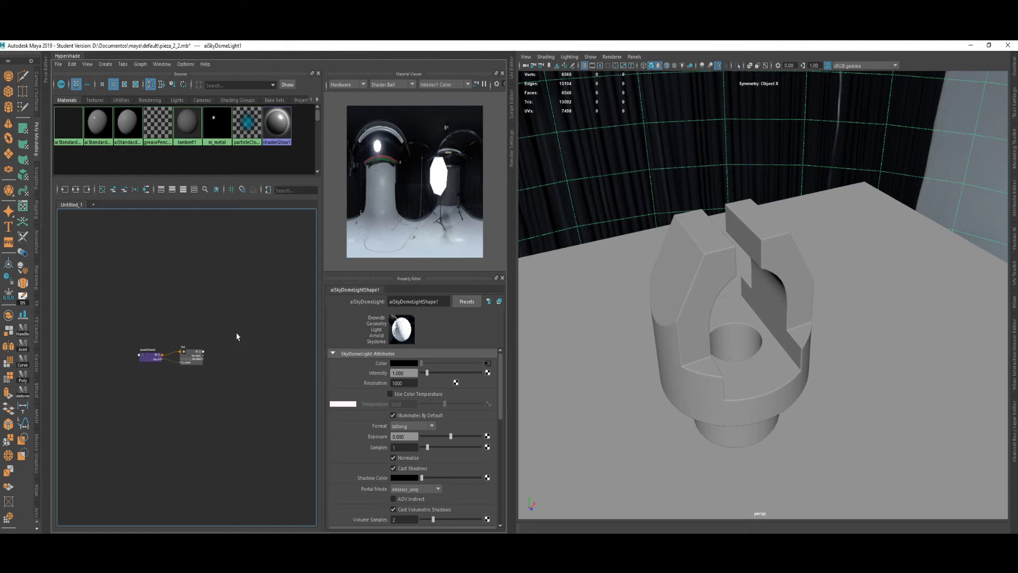
pyautogui.keyDown('alt'); pyautogui.moveTo(207, 394); pyautogui.dragTo(166, 397, button='middle'); pyautogui.keyUp('alt')
pyautogui.scroll(-5, 213, 384)
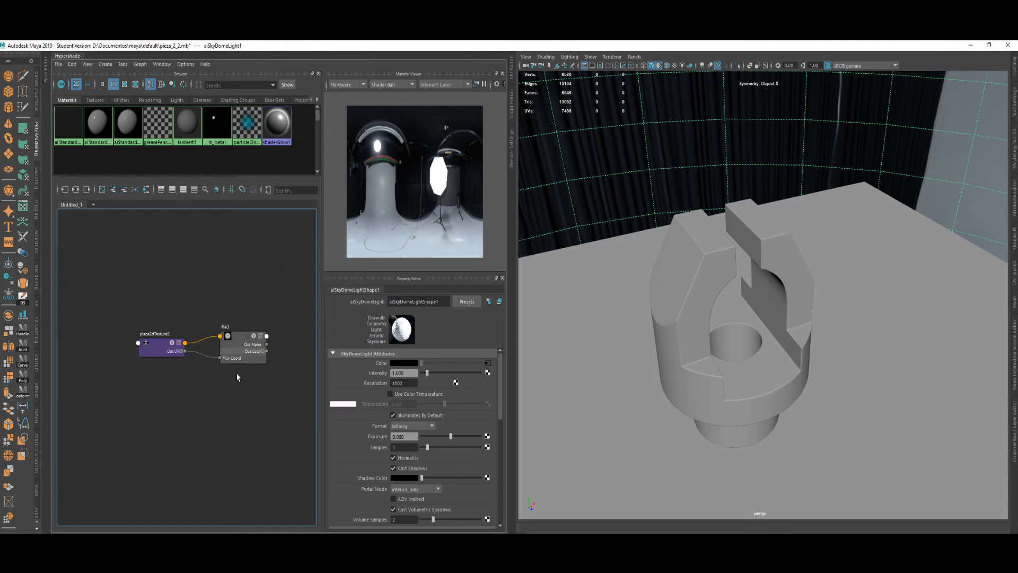
pyautogui.keyDown('alt'); pyautogui.moveTo(235, 372); pyautogui.dragTo(219, 350, button='middle'); pyautogui.keyUp('alt')
pyautogui.keyDown('alt'); pyautogui.moveTo(293, 371); pyautogui.dragTo(206, 370, button='middle'); pyautogui.keyUp('alt')
pyautogui.press('Tab')
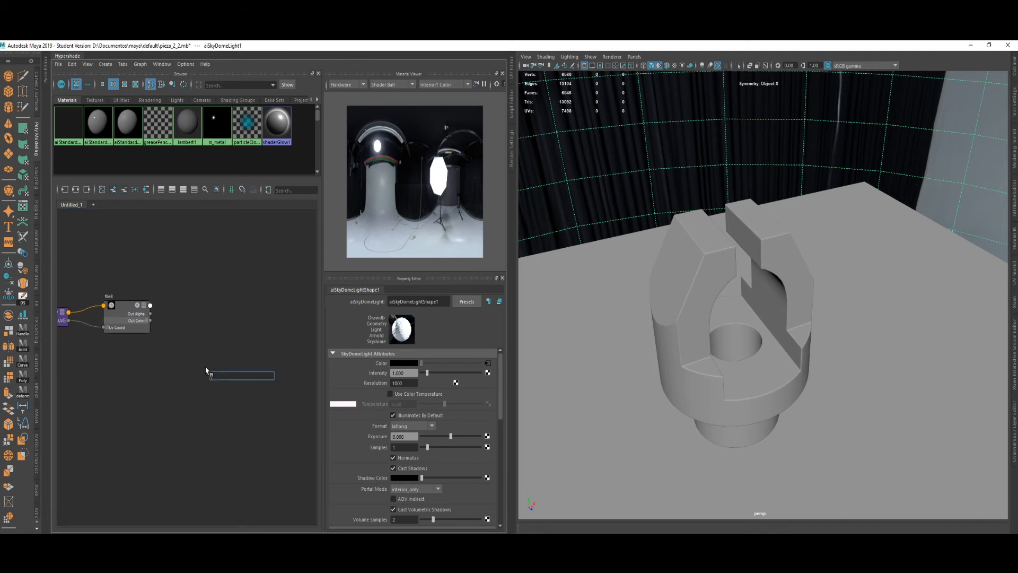
pyautogui.write('s')
pyautogui.press('BackSpace')
pyautogui.write('stan')
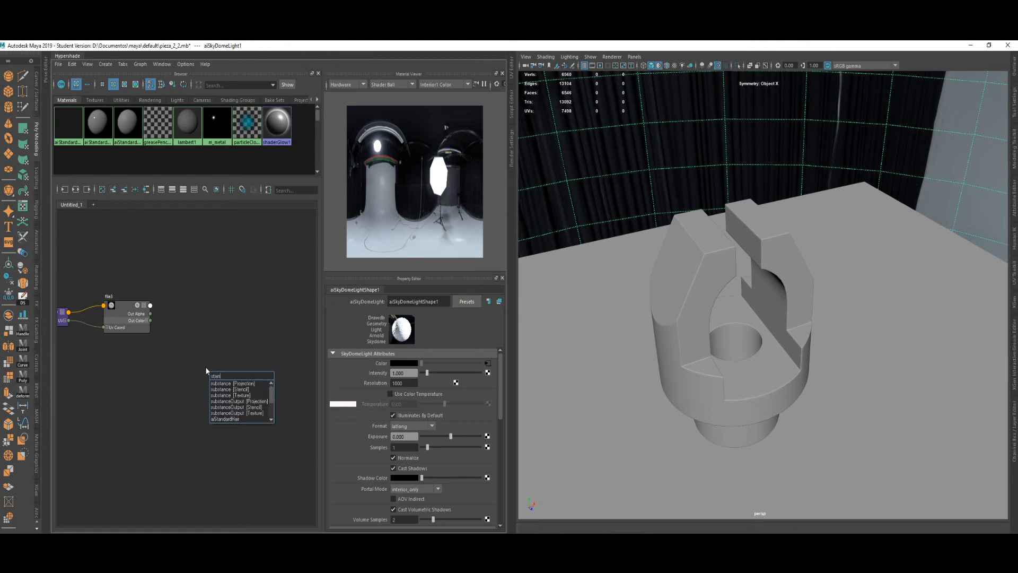
pyautogui.write('d')
pyautogui.press('Down')
pyautogui.press('Down')
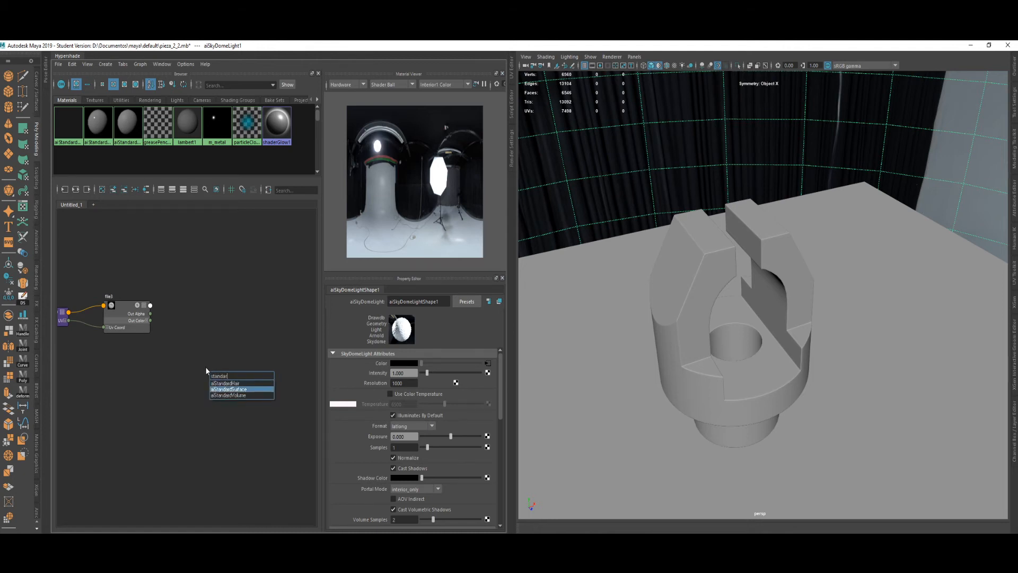
pyautogui.press('Return')
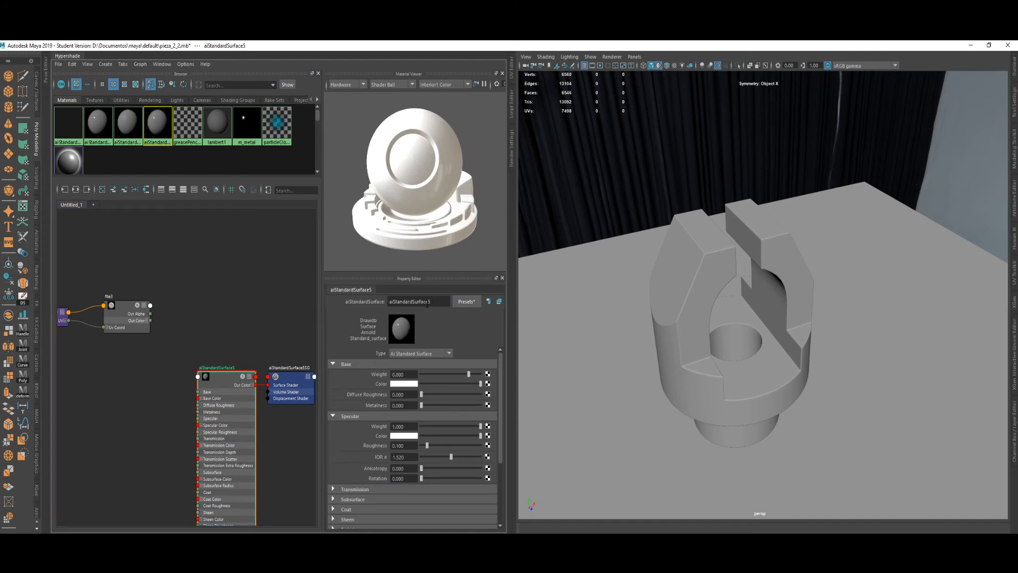
# Rename the new aiStandardSurface material as m_mesa.
pyautogui.moveTo(437, 301); pyautogui.dragTo(374, 303)
pyautogui.write('mesa')
pyautogui.press('Return')
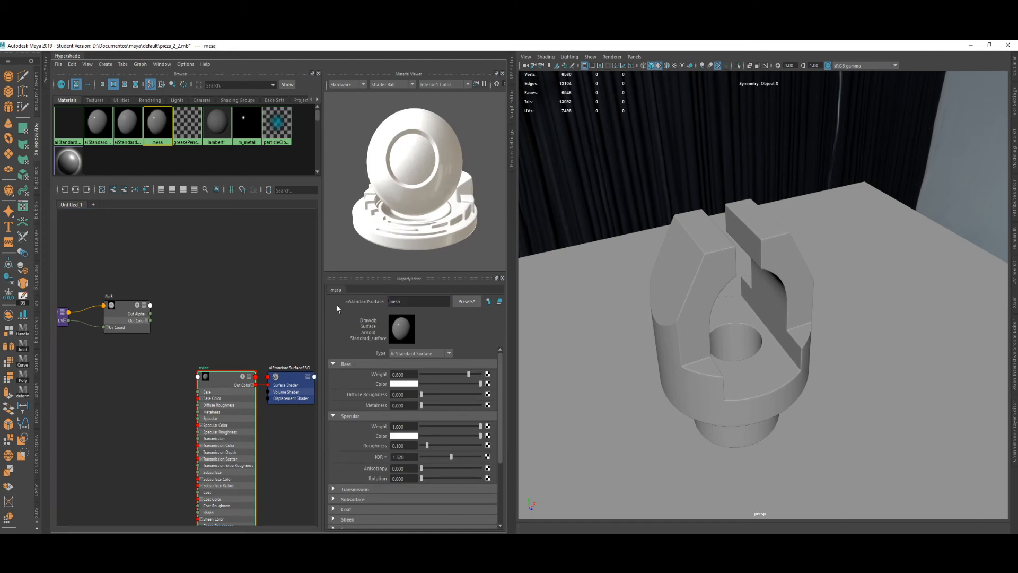
pyautogui.click(413, 299)
pyautogui.write('_')
pyautogui.press('Return')
pyautogui.click(420, 304)
pyautogui.press('Return')
# Assign the m_mesa material to the floor plane and display the material's attributes.
pyautogui.click(581, 310)
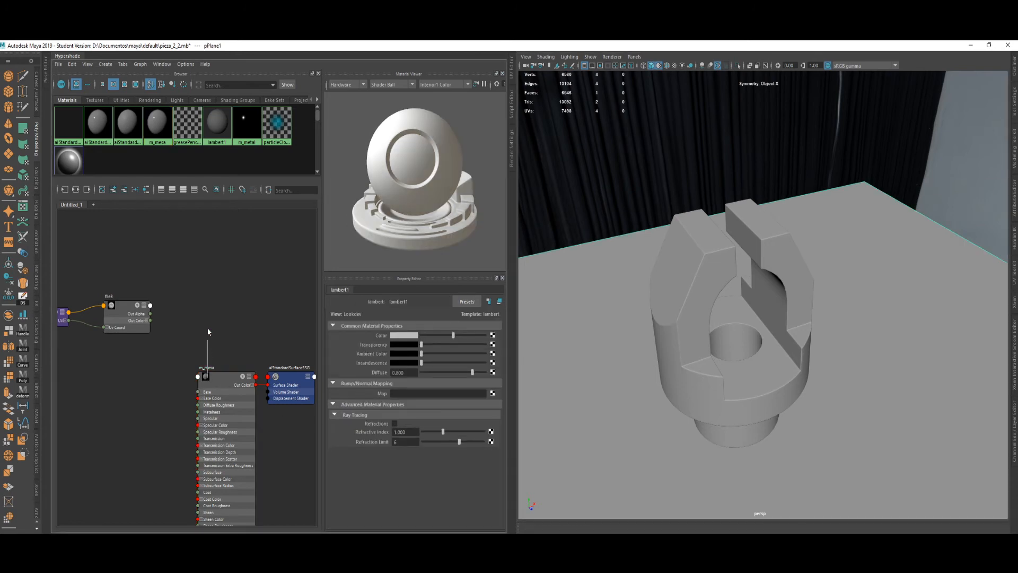
pyautogui.moveTo(207, 380); pyautogui.dragTo(211, 356, button='right')
pyautogui.click(215, 379)
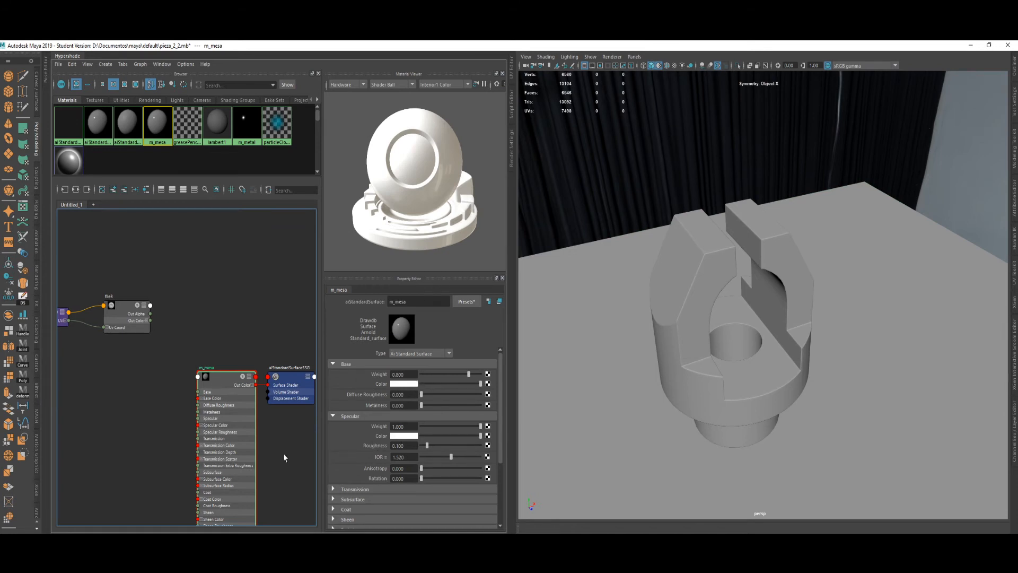
# Set the specular roughness of the m_mesa material to 0.5.
pyautogui.keyDown('alt'); pyautogui.moveTo(286, 455); pyautogui.dragTo(250, 388, button='middle'); pyautogui.keyUp('alt')
pyautogui.scroll(2, 249, 388)
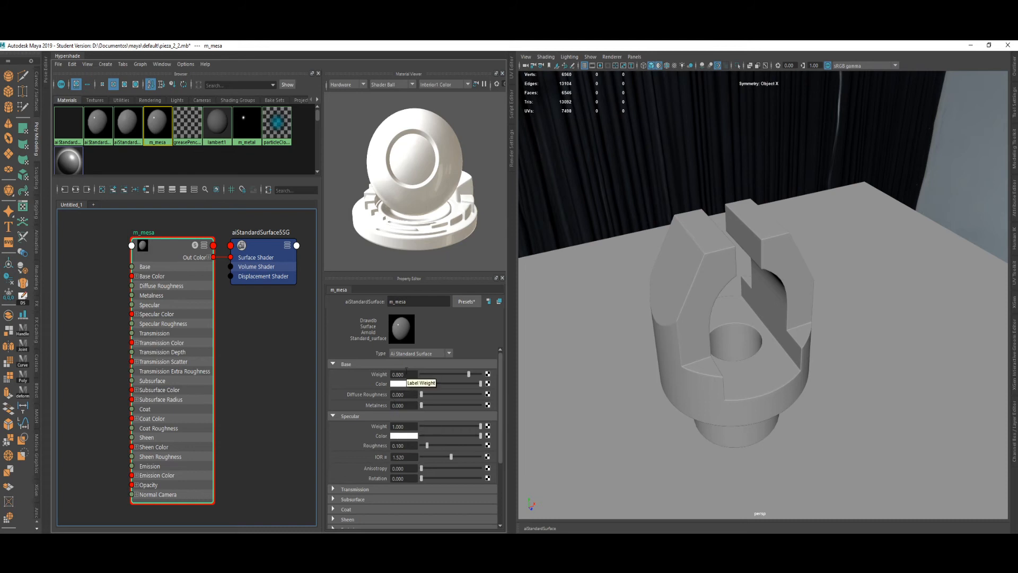
pyautogui.click(411, 376)
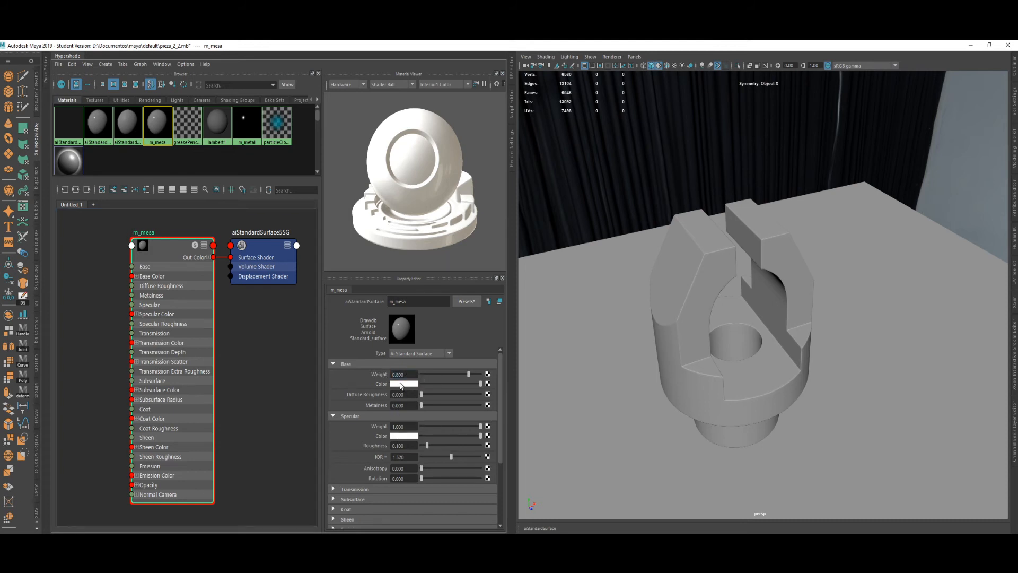
pyautogui.click(401, 384)
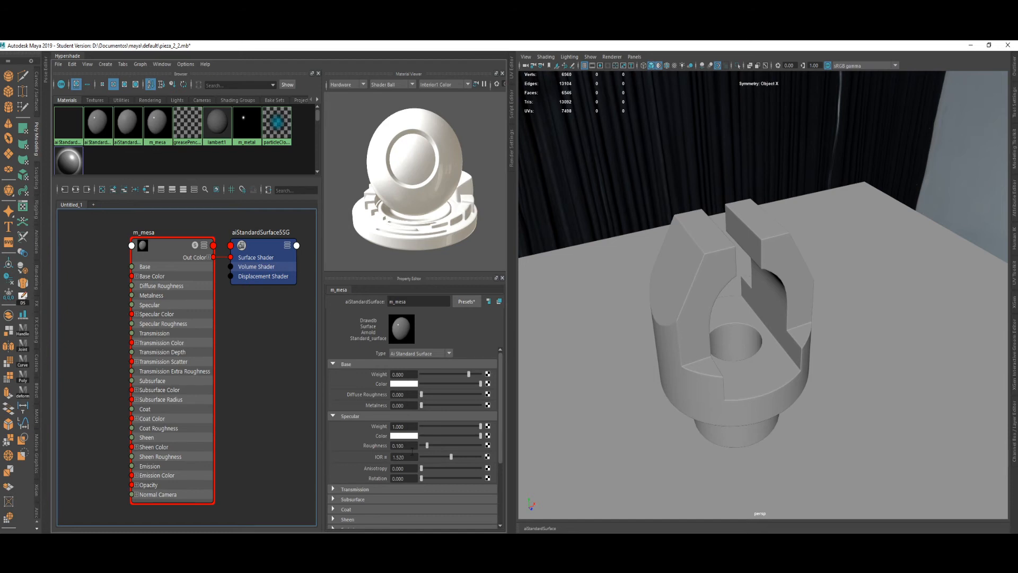
pyautogui.click(398, 445)
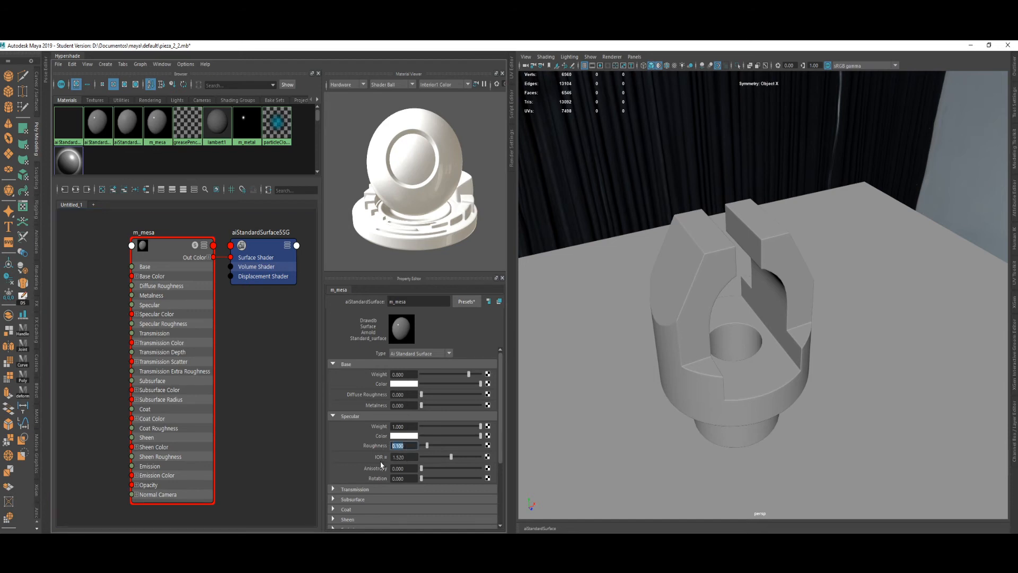
pyautogui.write('0.5')
pyautogui.press('Return')
# Examine the m_mesa shading on the shader ball preview from several angles and distances.
pyautogui.keyDown('alt'); pyautogui.moveTo(428, 240); pyautogui.dragTo(420, 203); pyautogui.keyUp('alt')
pyautogui.keyDown('alt'); pyautogui.moveTo(419, 206); pyautogui.dragTo(423, 234, button='middle'); pyautogui.keyUp('alt')
pyautogui.keyDown('alt'); pyautogui.moveTo(424, 234); pyautogui.dragTo(448, 238, button='right'); pyautogui.keyUp('alt')
pyautogui.keyDown('alt'); pyautogui.moveTo(449, 238); pyautogui.dragTo(434, 186, button='middle'); pyautogui.keyUp('alt')
pyautogui.keyDown('alt'); pyautogui.moveTo(434, 185); pyautogui.dragTo(424, 178, button='right'); pyautogui.keyUp('alt')
pyautogui.keyDown('alt'); pyautogui.moveTo(424, 177); pyautogui.dragTo(401, 190); pyautogui.keyUp('alt')
pyautogui.keyDown('alt'); pyautogui.moveTo(402, 190); pyautogui.dragTo(404, 235, button='middle'); pyautogui.keyUp('alt')
pyautogui.keyDown('alt'); pyautogui.moveTo(413, 223); pyautogui.dragTo(390, 205, button='right'); pyautogui.keyUp('alt')
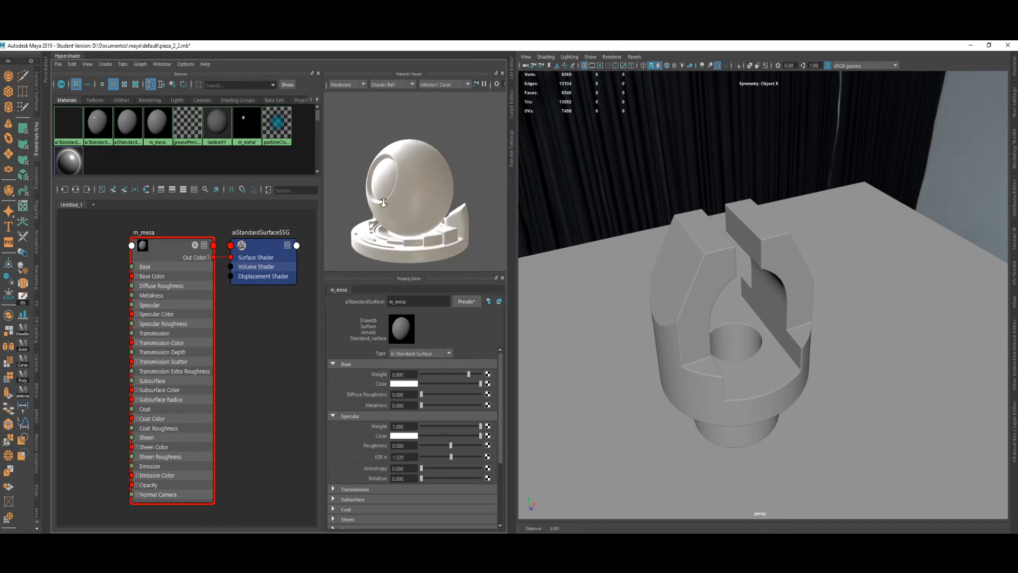
pyautogui.keyDown('alt'); pyautogui.moveTo(390, 205); pyautogui.dragTo(389, 189); pyautogui.keyUp('alt')
pyautogui.keyDown('alt'); pyautogui.moveTo(388, 188); pyautogui.dragTo(426, 219, button='right'); pyautogui.keyUp('alt')
pyautogui.keyDown('alt'); pyautogui.moveTo(426, 219); pyautogui.dragTo(412, 188, button='middle'); pyautogui.keyUp('alt')
pyautogui.keyDown('alt'); pyautogui.moveTo(413, 187); pyautogui.dragTo(390, 163, button='right'); pyautogui.keyUp('alt')
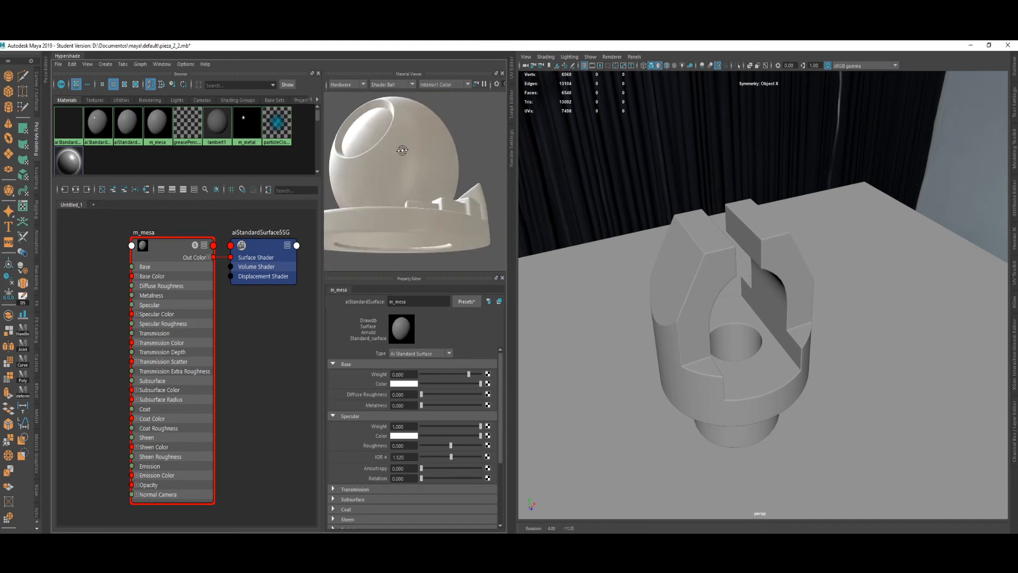
pyautogui.keyDown('alt'); pyautogui.moveTo(390, 163); pyautogui.dragTo(438, 186); pyautogui.keyUp('alt')
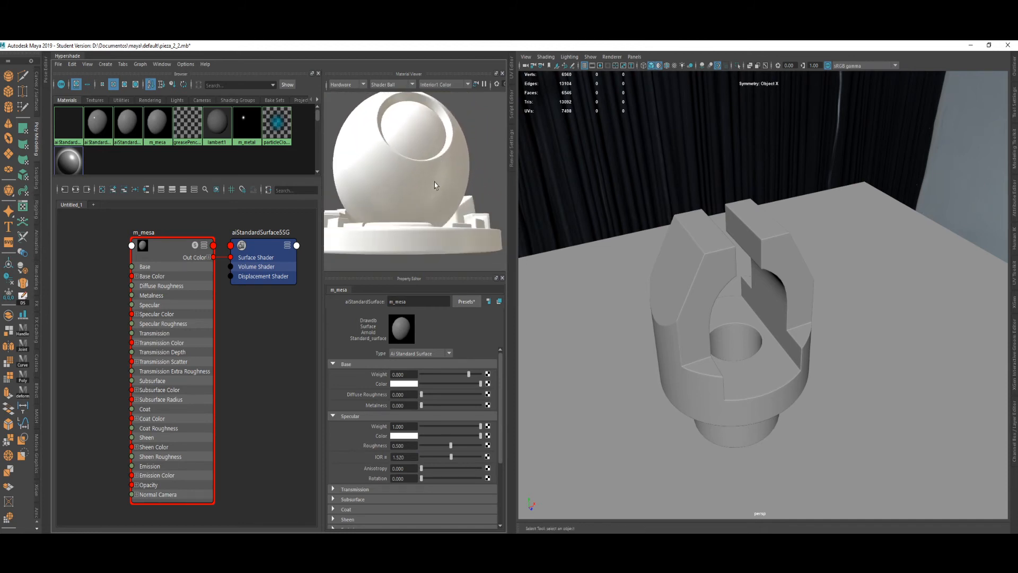
# Create another aiStandardSurface material in free space of the Hypershade work area, beyond the m_mesa nodes.
pyautogui.click(631, 314)
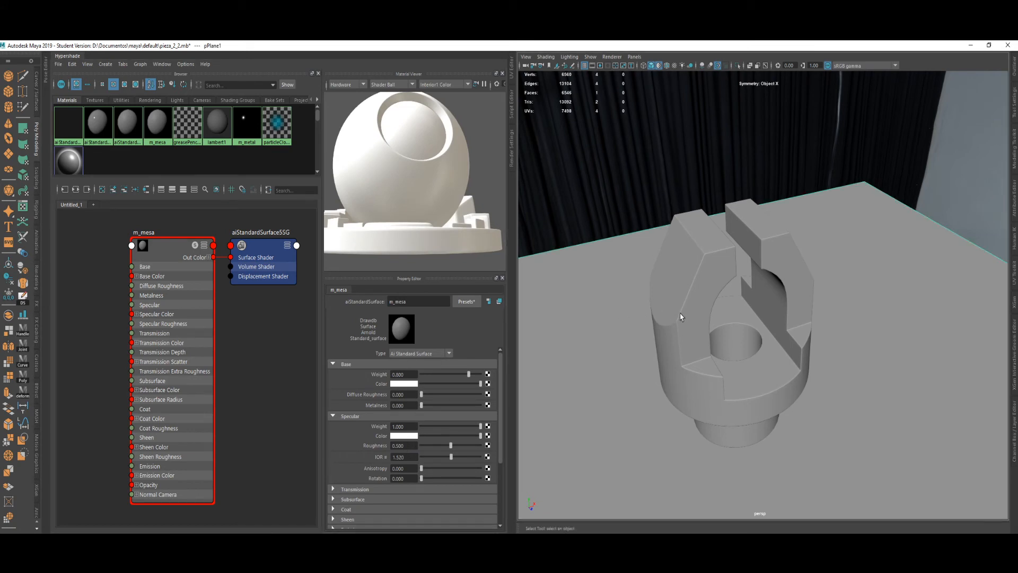
pyautogui.click(681, 317)
pyautogui.scroll(-5, 205, 379)
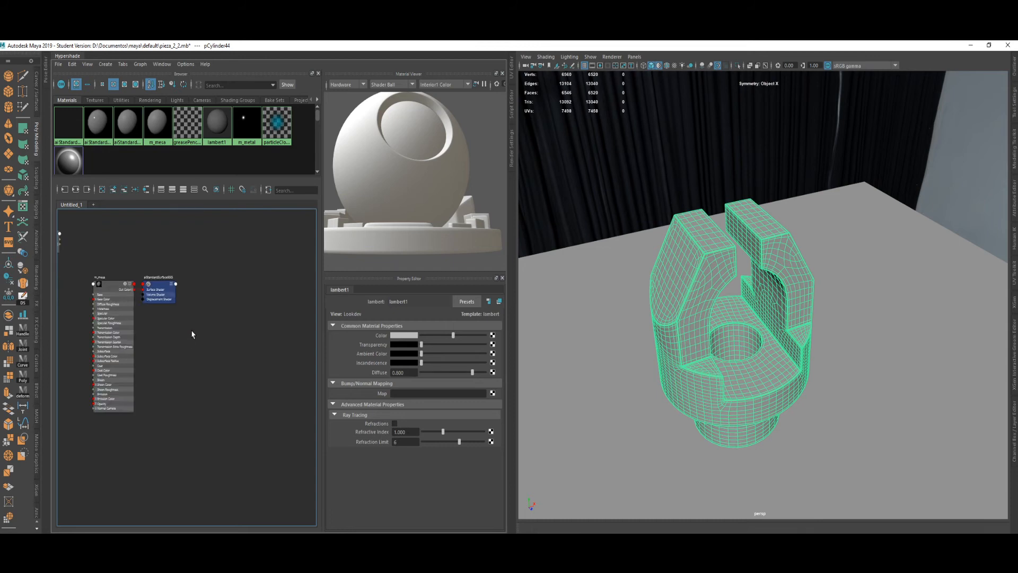
pyautogui.scroll(3, 192, 334)
pyautogui.press('Tab')
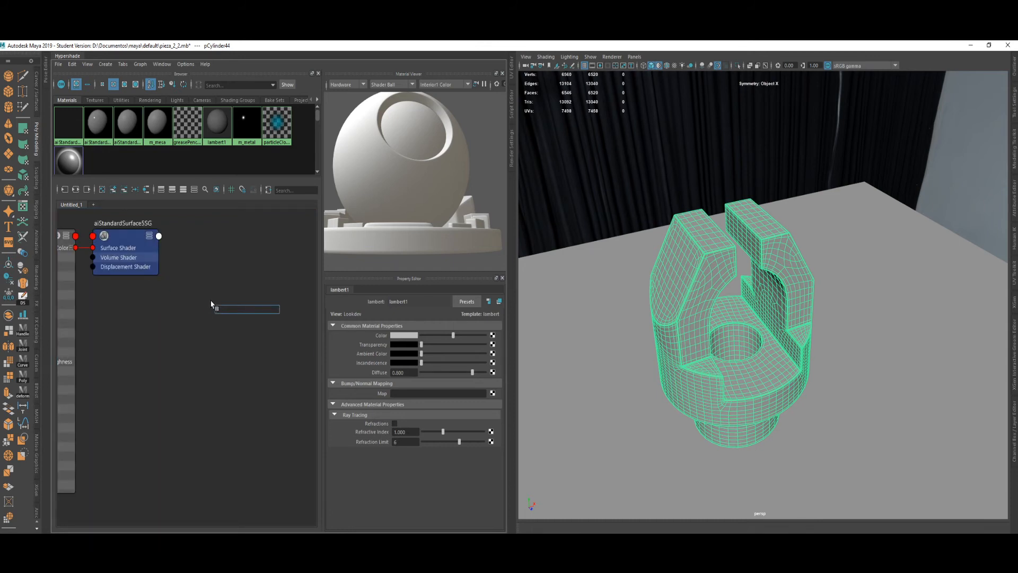
pyautogui.write('stan')
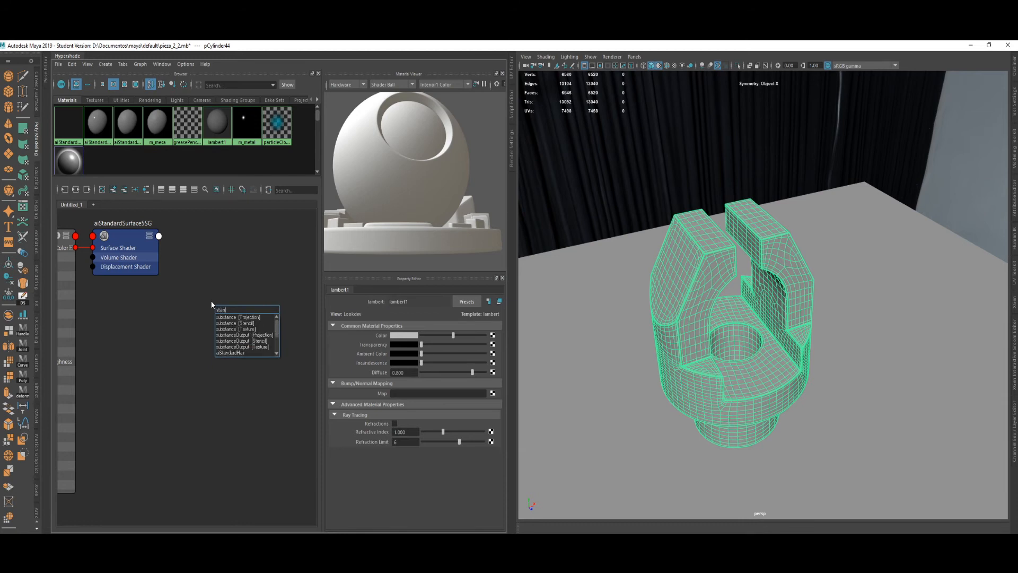
pyautogui.write('d')
pyautogui.press('Down')
pyautogui.press('Down')
pyautogui.press('Return')
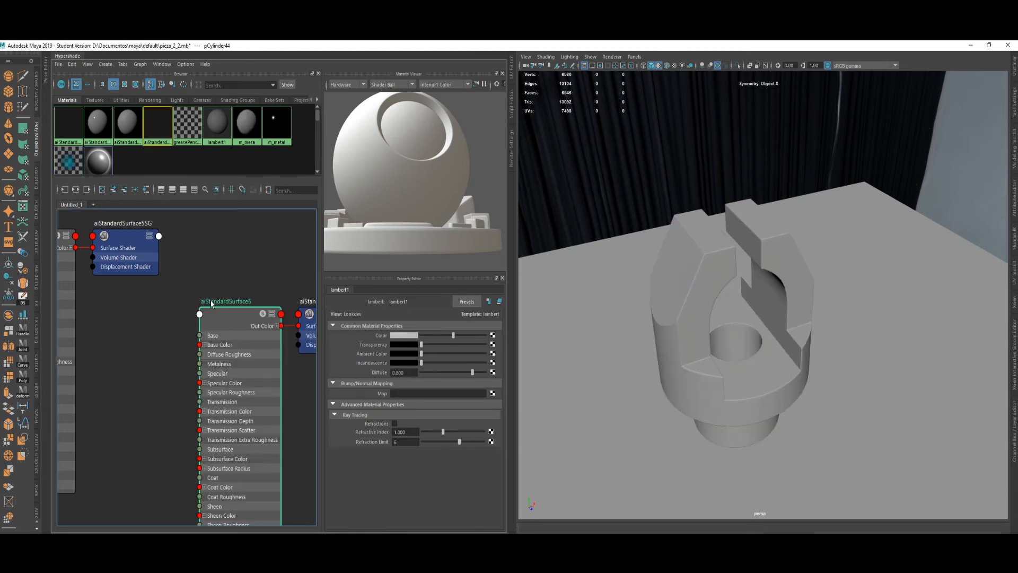
# Rename the new aiStandardSurface material as m_pieza.
pyautogui.click(659, 333)
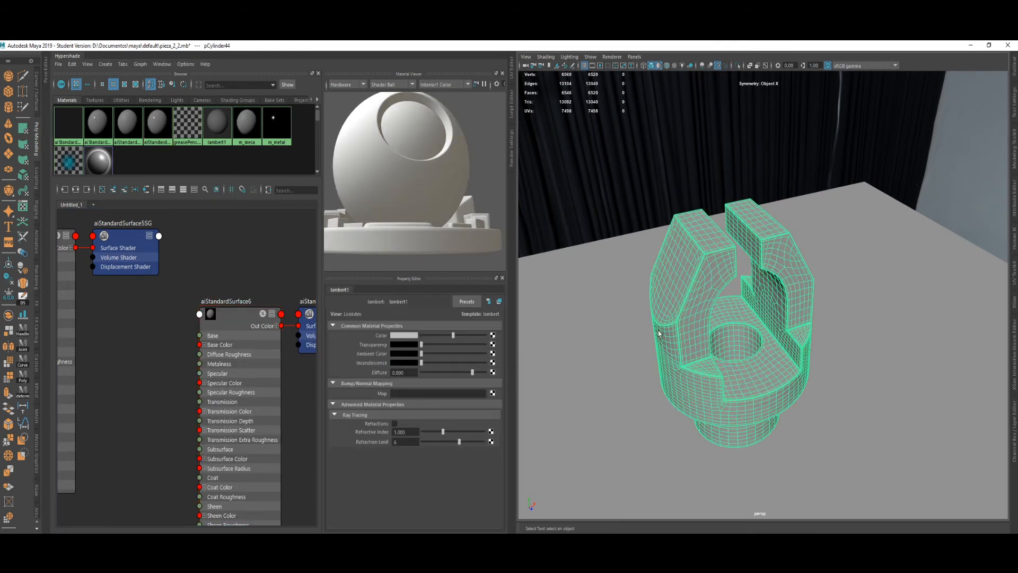
pyautogui.doubleClick(224, 301)
pyautogui.write('m')
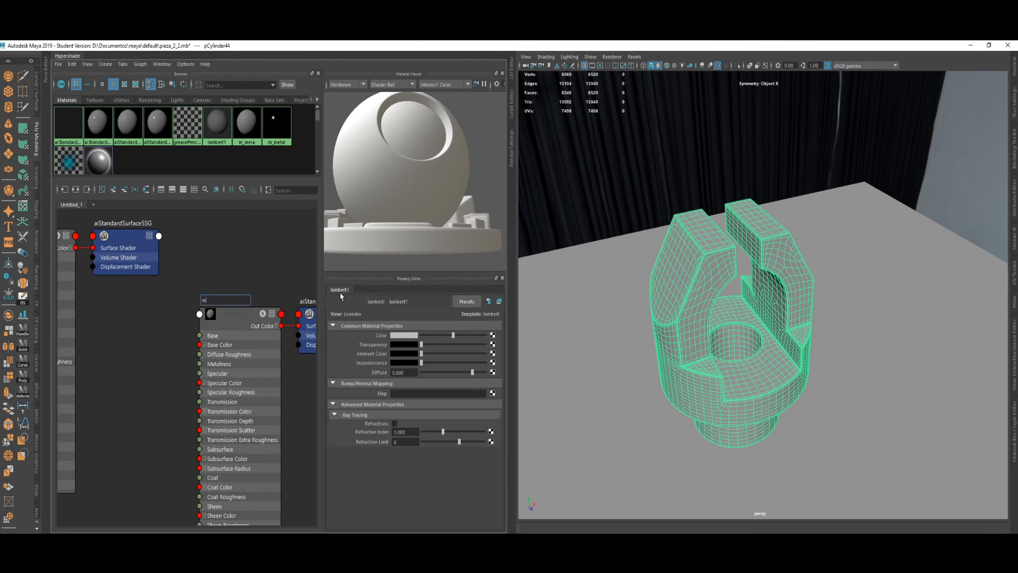
pyautogui.write('_pieza')
pyautogui.press('Return')
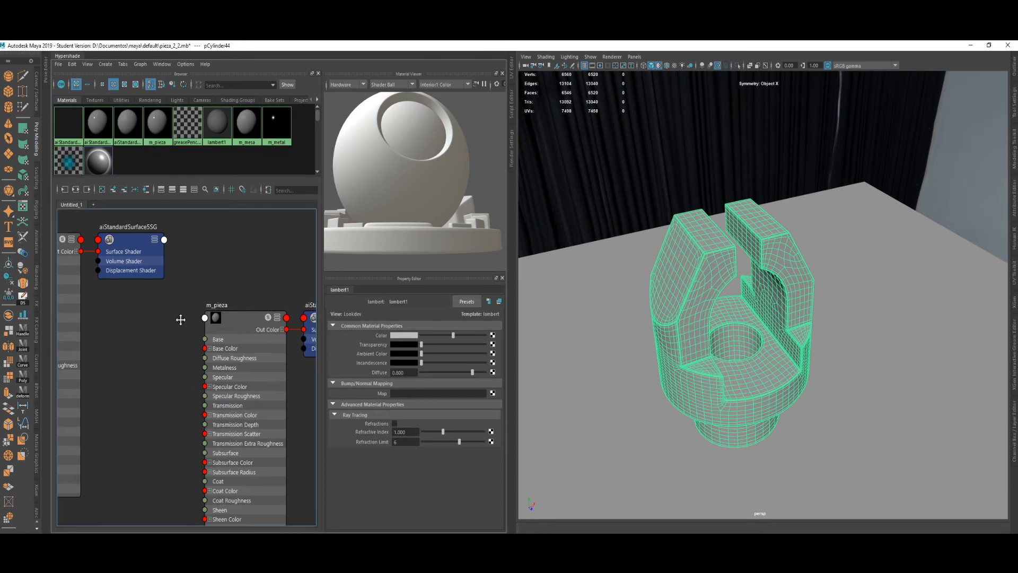
# Assign the m_pieza material to the forked piece.
pyautogui.moveTo(182, 318)
pyautogui.keyDown('alt'); pyautogui.mouseDown(button='middle')
pyautogui.moveTo(253, 325)
pyautogui.moveTo(264, 337)
pyautogui.moveTo(196, 321)
pyautogui.mouseUp(button='middle'); pyautogui.keyUp('alt')
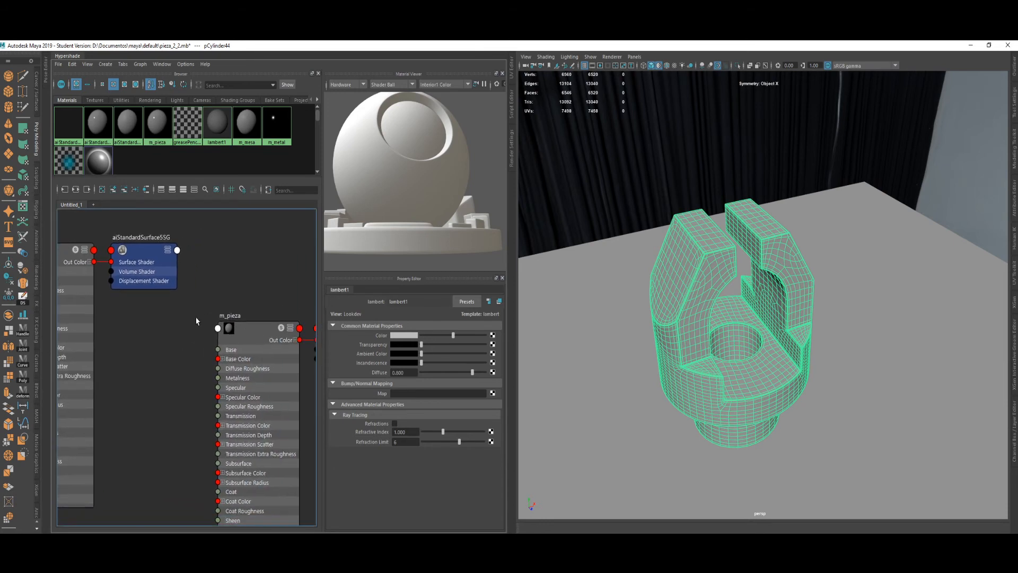
pyautogui.scroll(3, 223, 328)
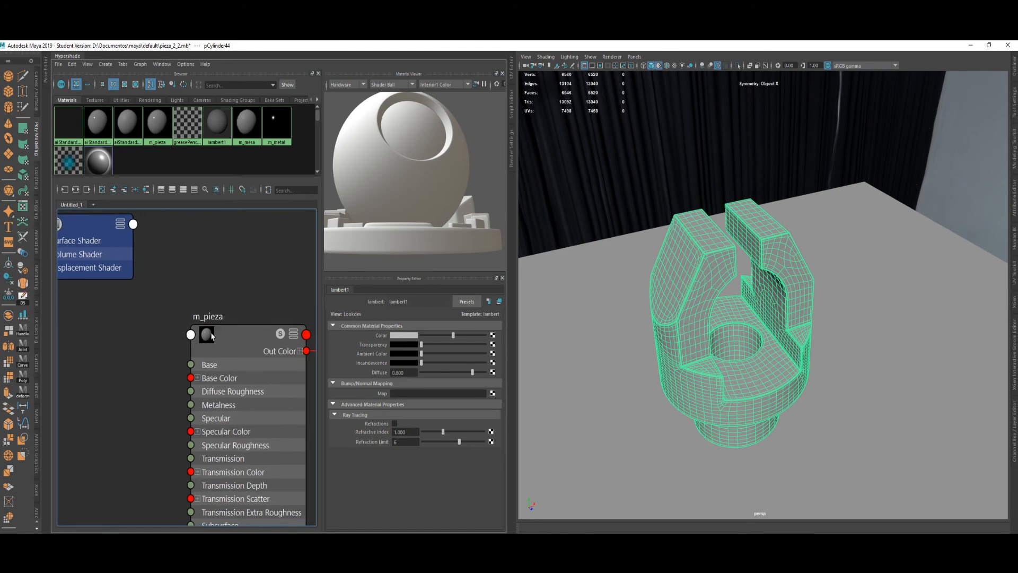
pyautogui.scroll(-5, 208, 300)
pyautogui.moveTo(189, 337)
pyautogui.keyDown('alt'); pyautogui.mouseDown(button='middle')
pyautogui.moveTo(218, 365)
pyautogui.moveTo(179, 346)
pyautogui.mouseUp(button='middle'); pyautogui.keyUp('alt')
pyautogui.scroll(3, 227, 370)
pyautogui.scroll(-4, 180, 349)
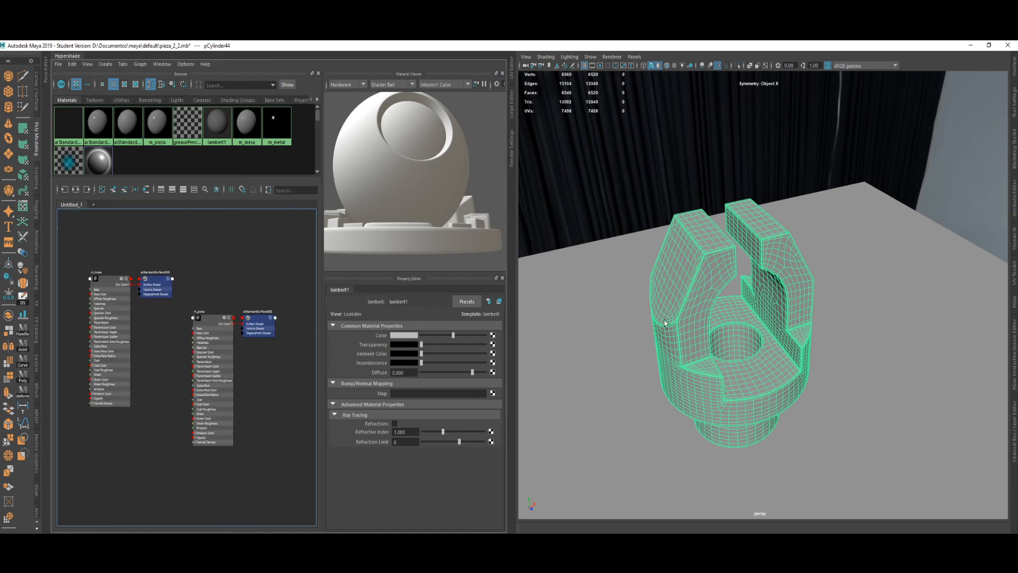
pyautogui.click(775, 243)
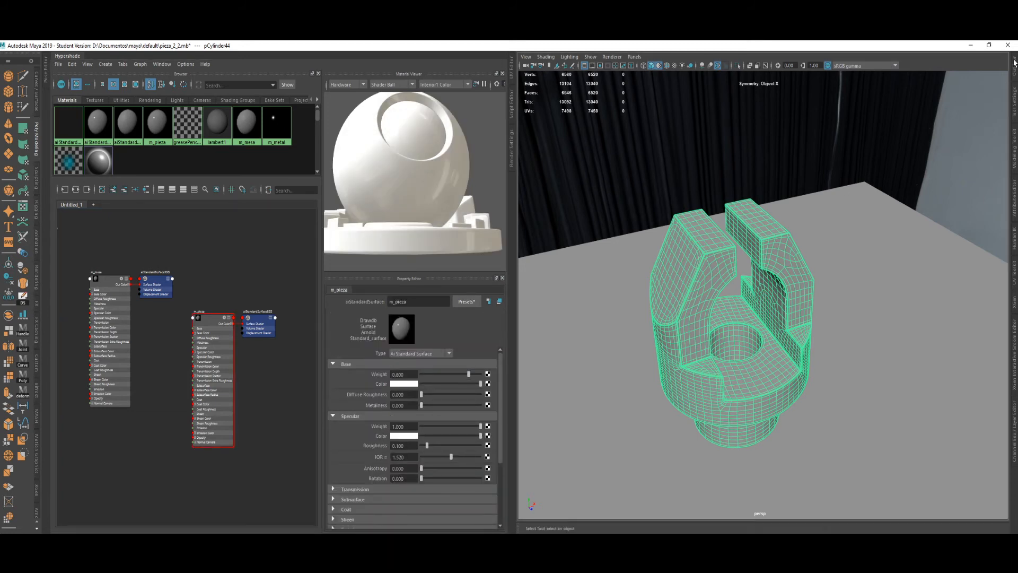
# Show the Outliner and rename the forked piece's object as pieza.
pyautogui.click(1014, 62)
pyautogui.doubleClick(936, 132)
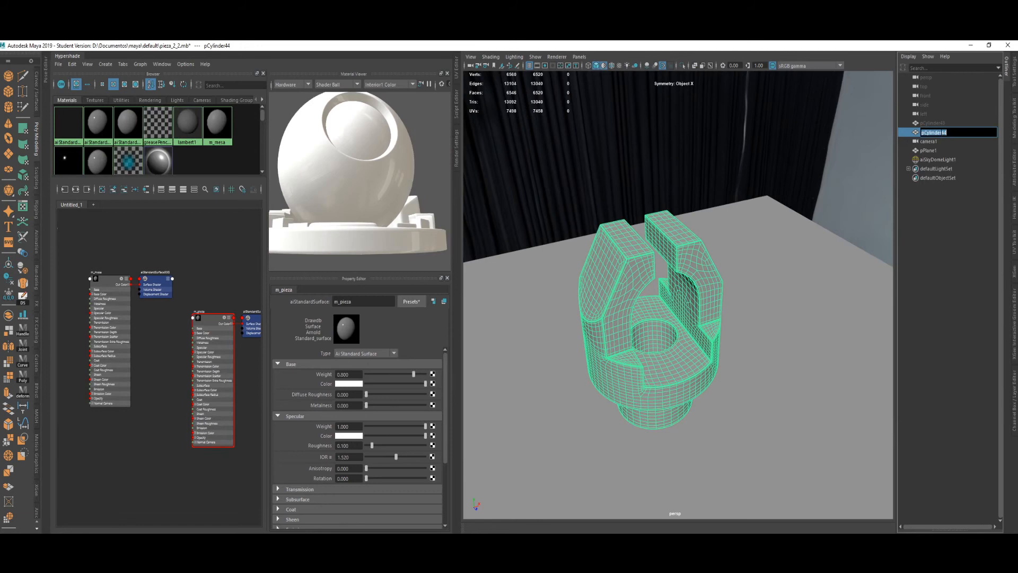
pyautogui.write('pieza')
pyautogui.press('Return')
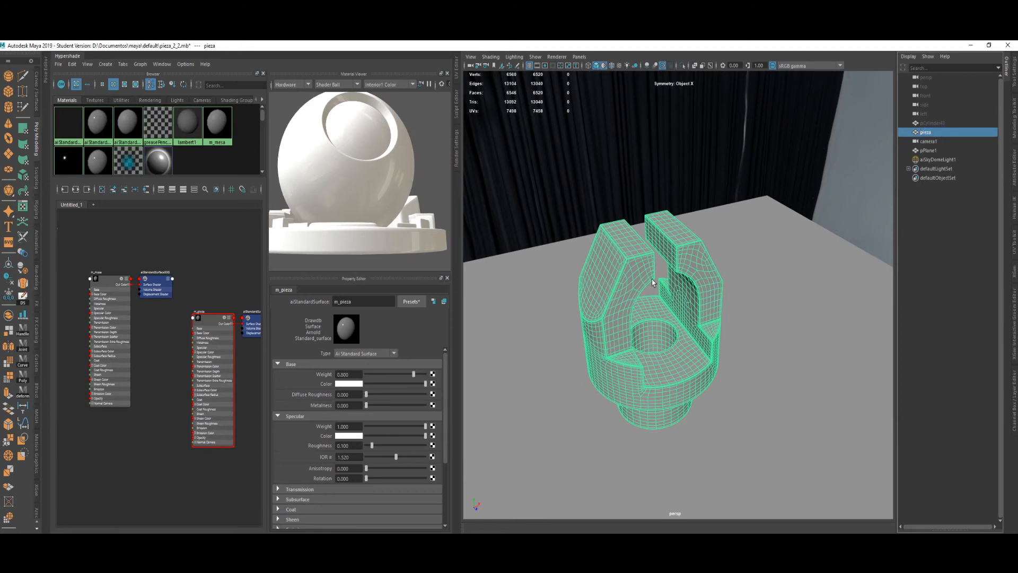
# Inspect the m_pieza material node up close, along with the piece it is assigned to.
pyautogui.moveTo(190, 351)
pyautogui.keyDown('alt'); pyautogui.mouseDown(button='middle')
pyautogui.moveTo(147, 334)
pyautogui.moveTo(182, 330)
pyautogui.mouseUp(button='middle'); pyautogui.keyUp('alt')
pyautogui.scroll(6, 139, 292)
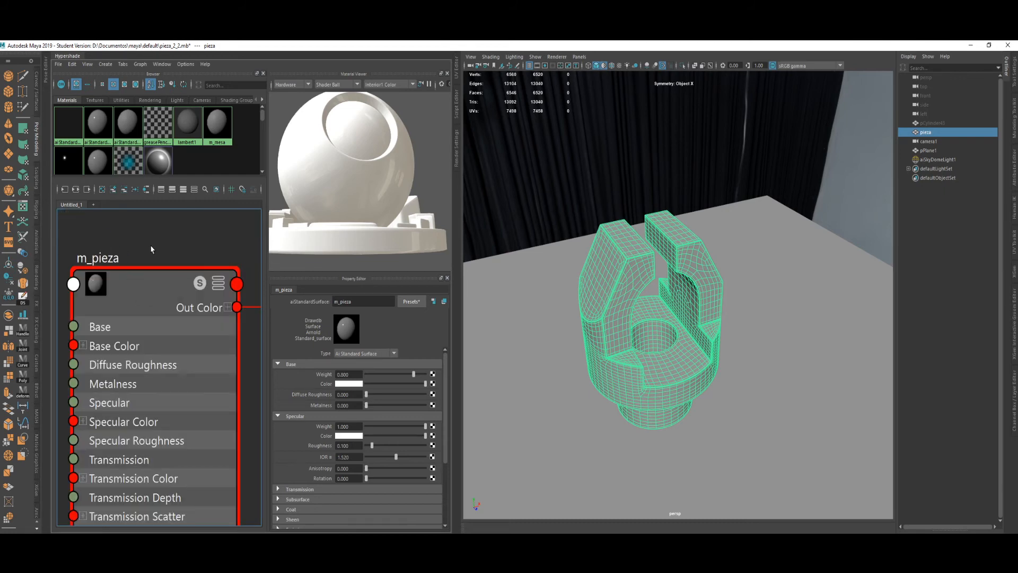
pyautogui.scroll(-5, 154, 267)
pyautogui.scroll(5, 132, 268)
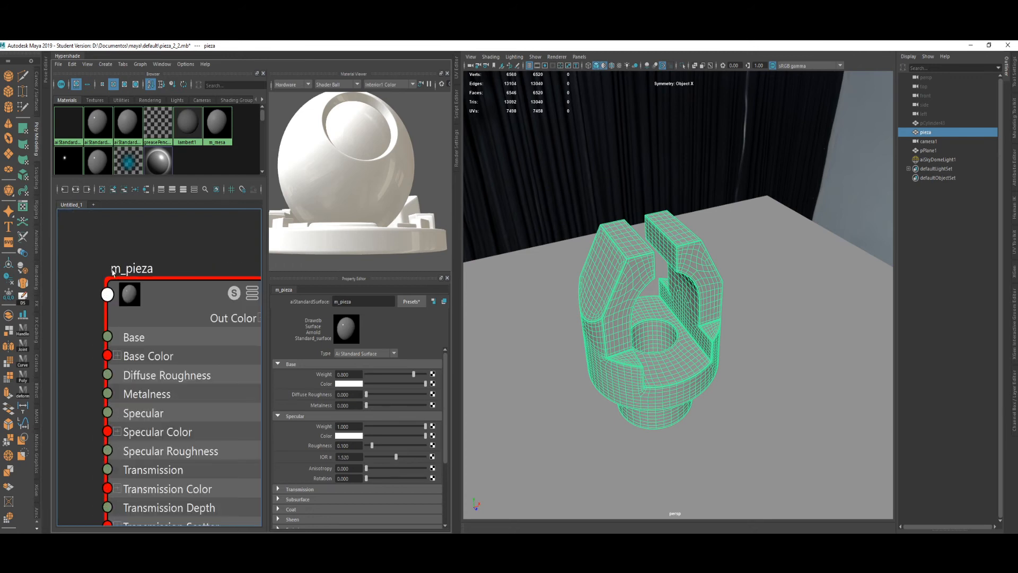
pyautogui.scroll(-5, 161, 296)
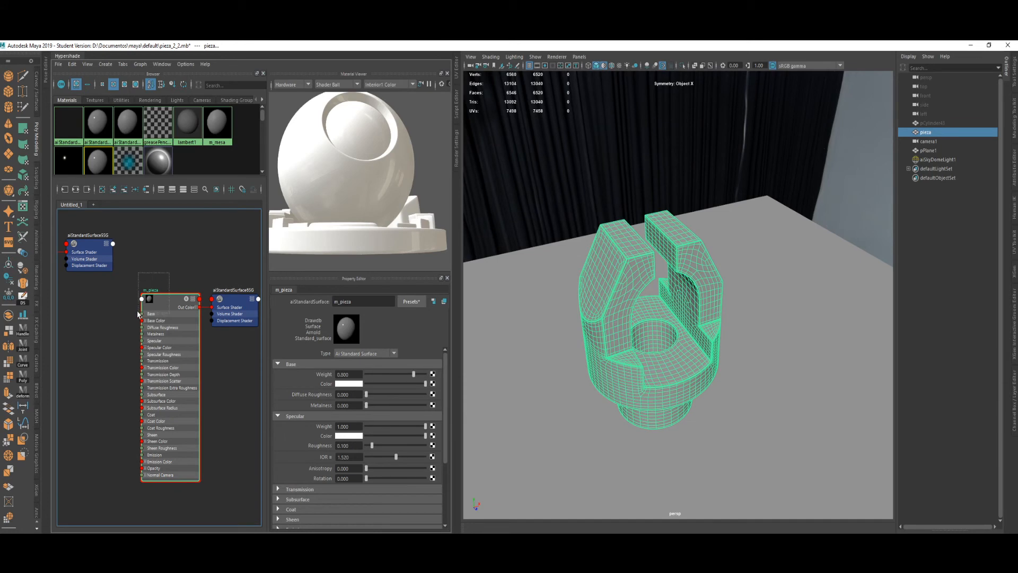
pyautogui.click(142, 313)
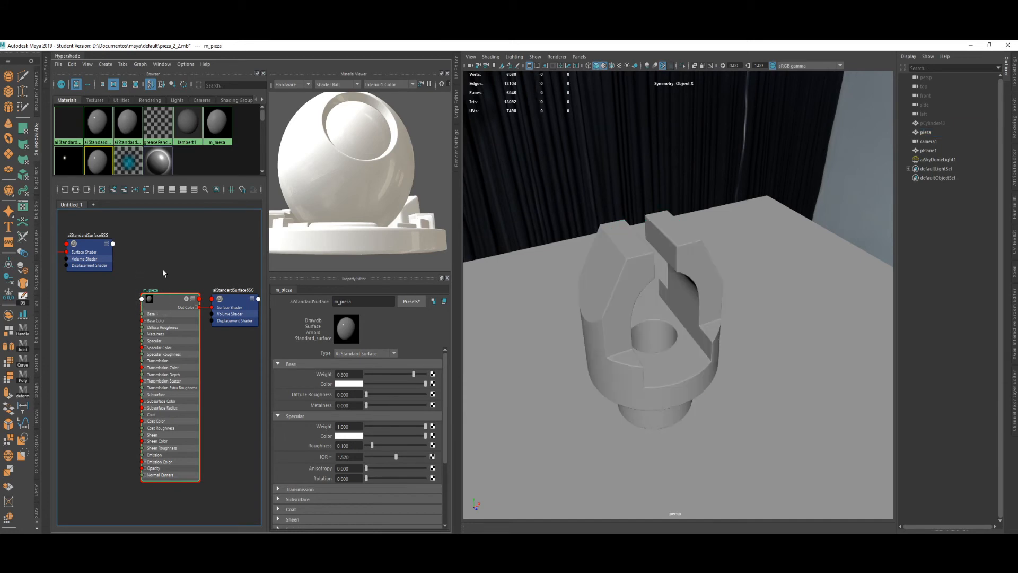
pyautogui.click(633, 261)
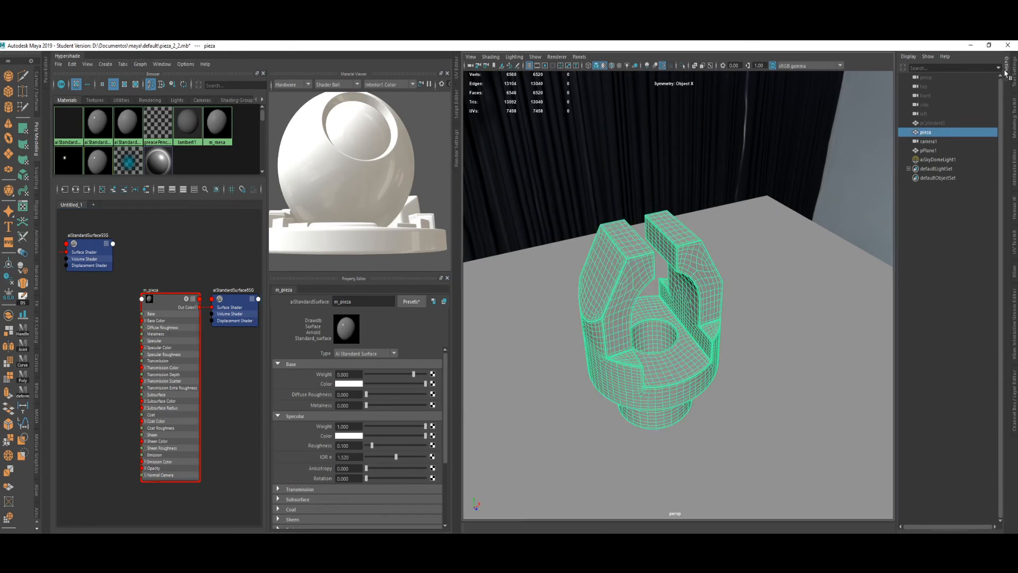
# Hide the Outliner and shift the m_pieza node with its shading group slightly within the work area.
pyautogui.click(1006, 70)
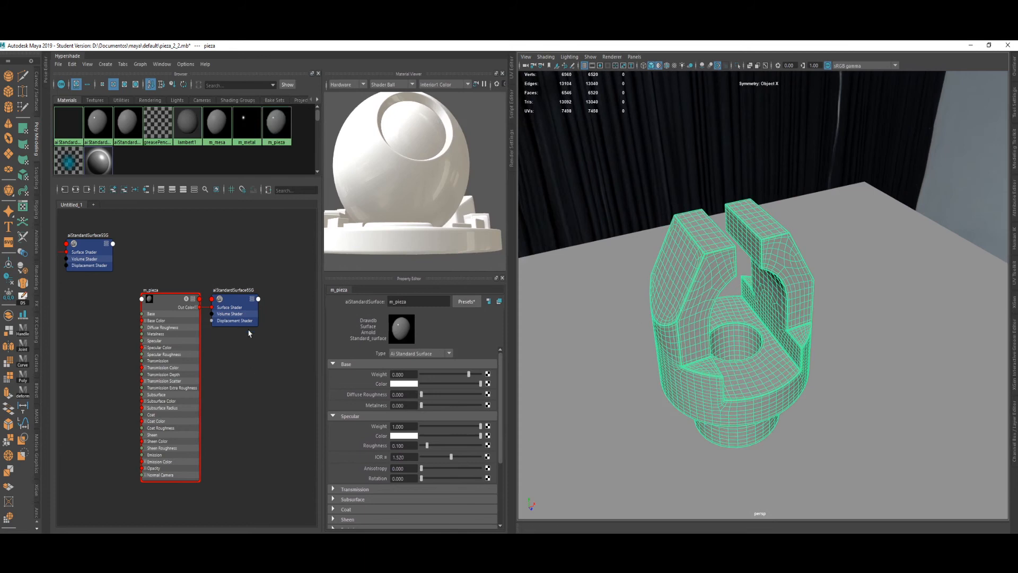
pyautogui.moveTo(243, 377); pyautogui.dragTo(201, 324)
pyautogui.click(242, 381)
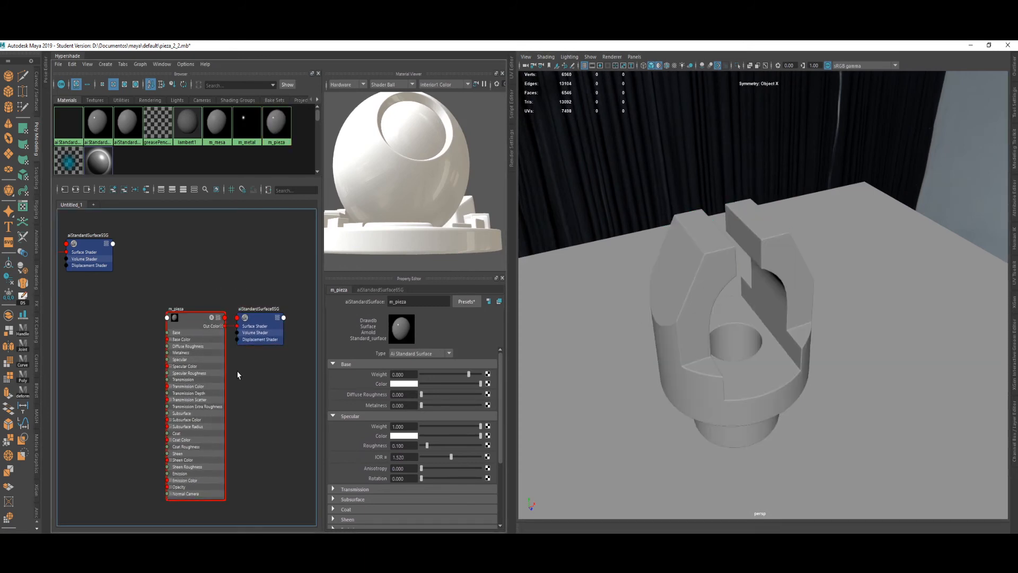
pyautogui.click(698, 297)
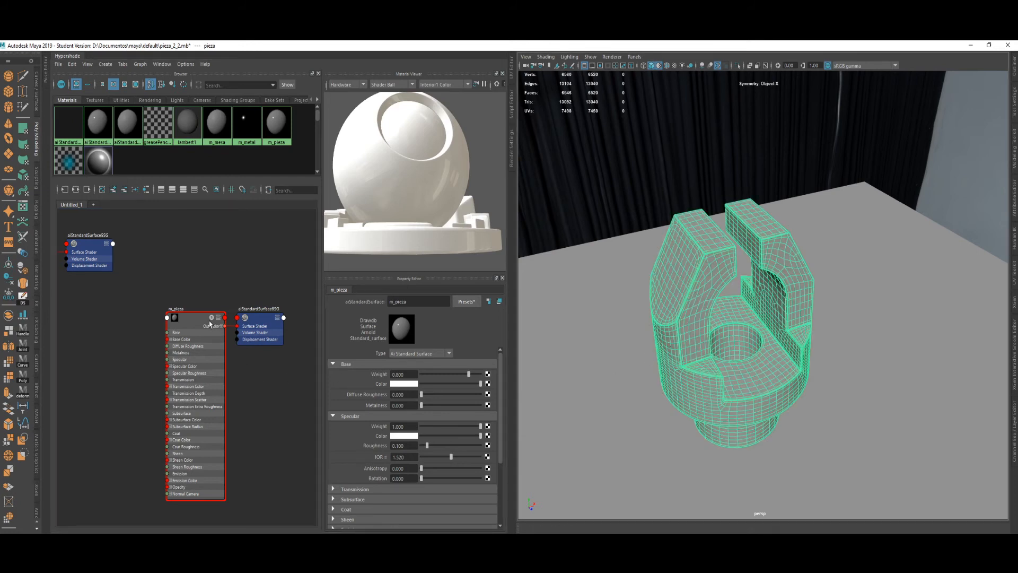
pyautogui.scroll(5, 210, 324)
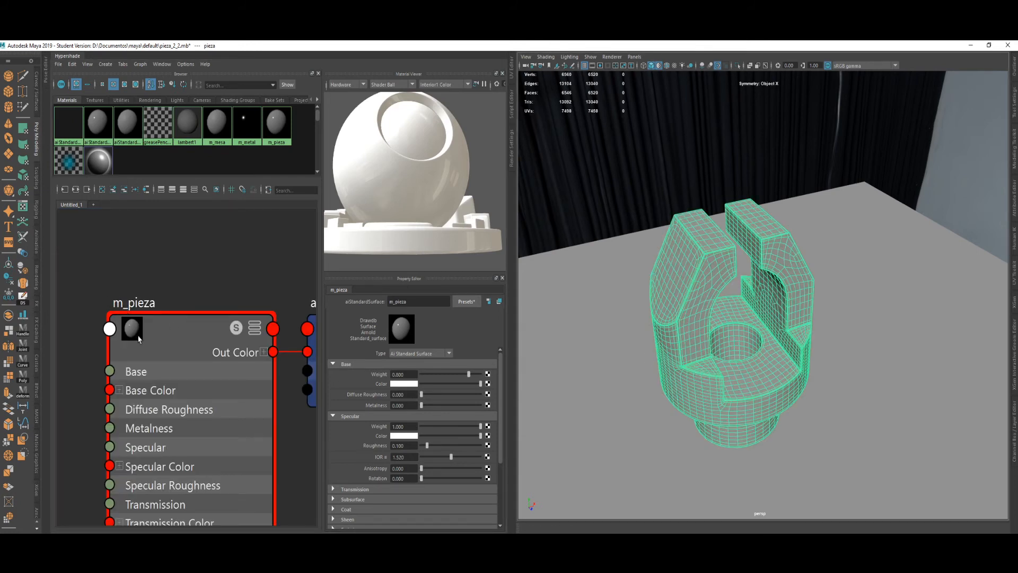
pyautogui.scroll(-6, 137, 340)
pyautogui.scroll(1, 206, 407)
pyautogui.keyDown('alt'); pyautogui.moveTo(222, 432); pyautogui.dragTo(219, 408, button='middle'); pyautogui.keyUp('alt')
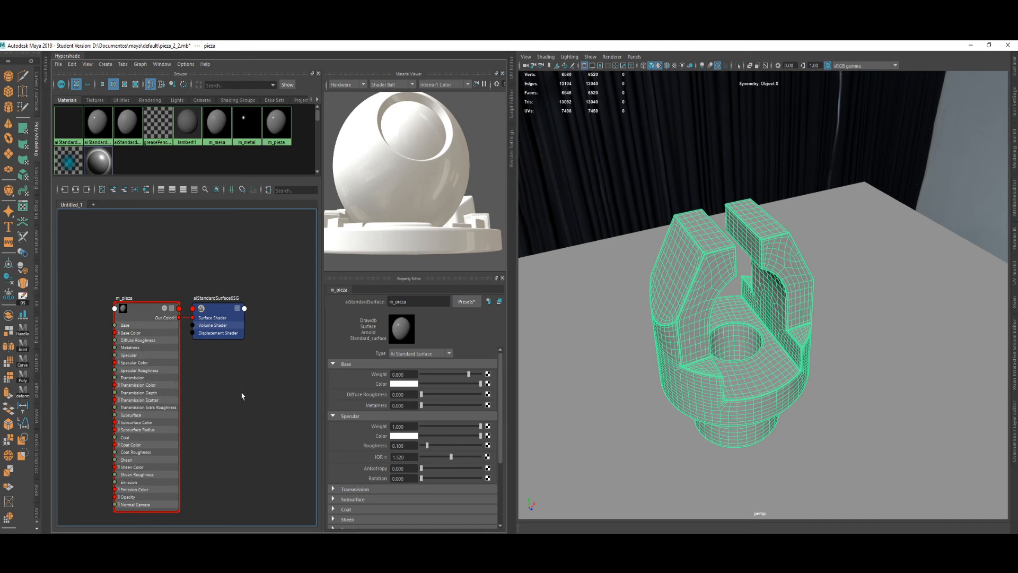
pyautogui.click(828, 231)
pyautogui.click(743, 324)
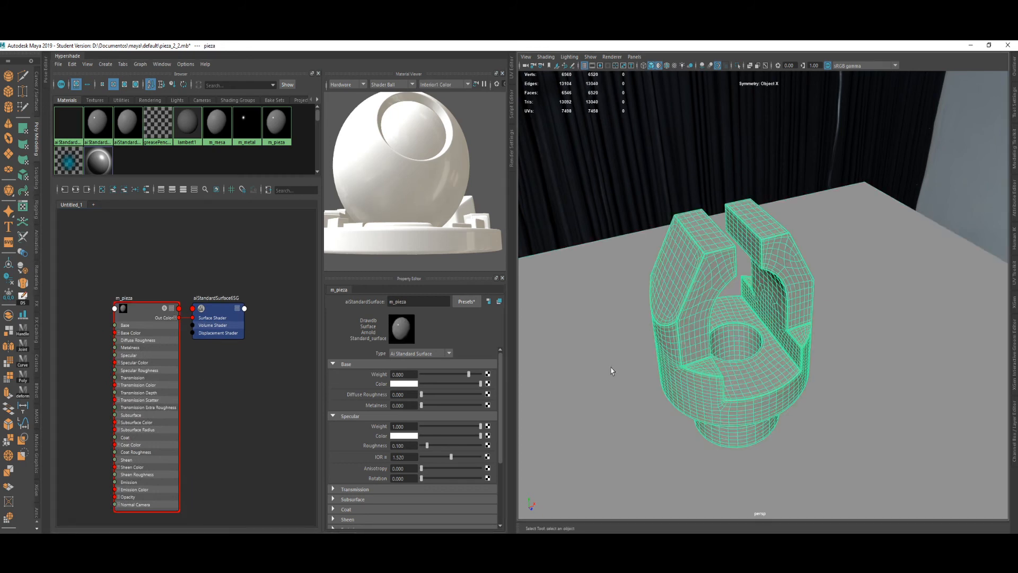
# Set the Metalness of the m_pieza material to 1 and turn the shader ball preview to check the metal look.
pyautogui.click(140, 381)
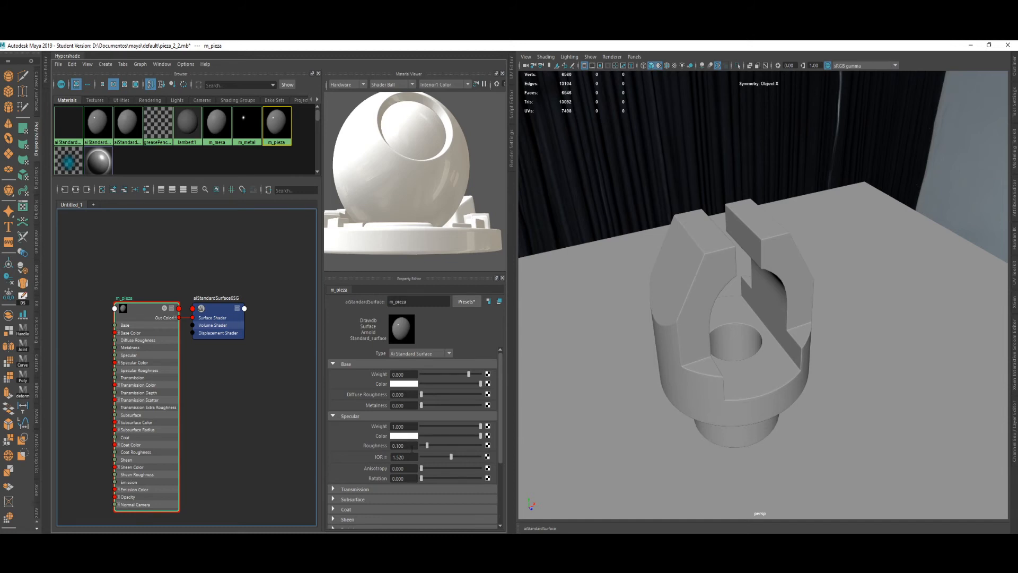
pyautogui.scroll(-1, 370, 448)
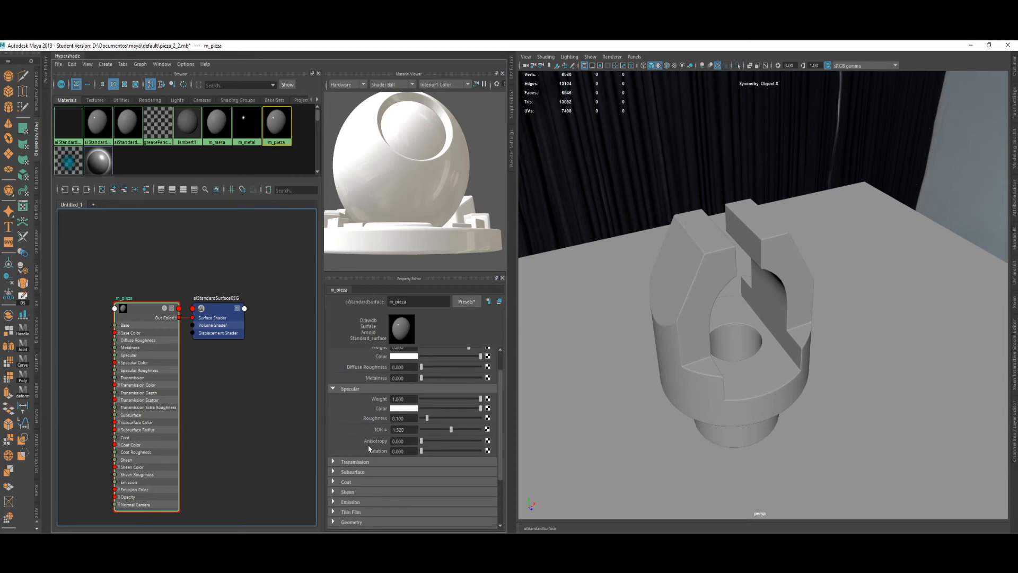
pyautogui.scroll(1, 382, 386)
pyautogui.click(392, 406)
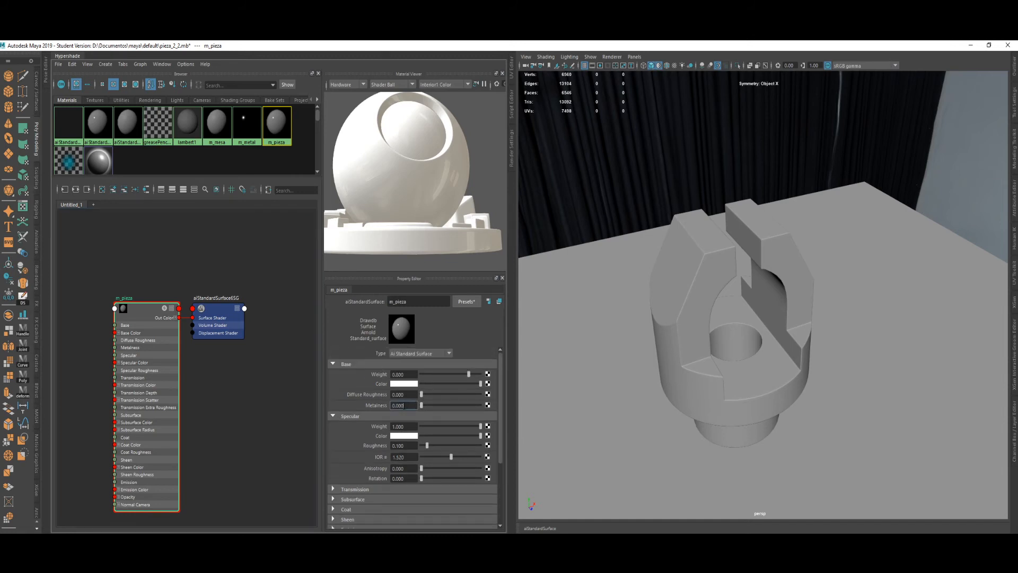
pyautogui.write('1')
pyautogui.press('Return')
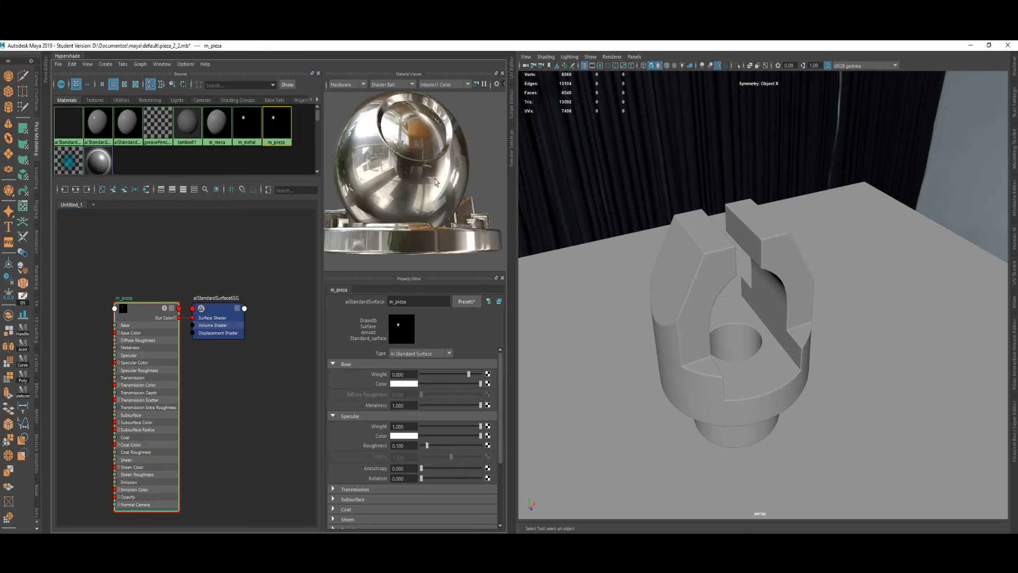
pyautogui.click(437, 218)
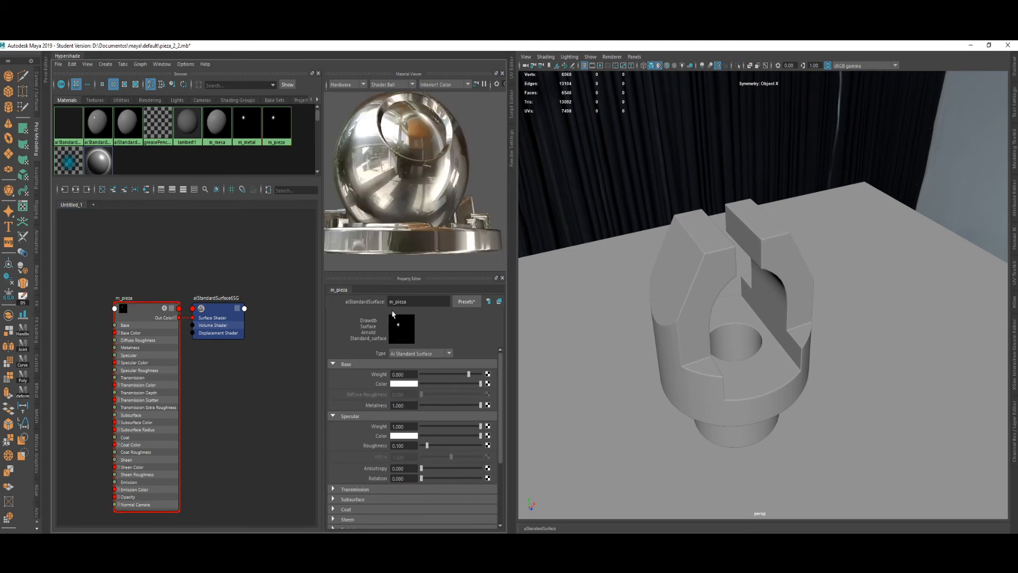
pyautogui.moveTo(421, 165)
pyautogui.keyDown('alt'); pyautogui.mouseDown()
pyautogui.moveTo(410, 193)
pyautogui.moveTo(406, 178)
pyautogui.moveTo(433, 158)
pyautogui.mouseUp(); pyautogui.keyUp('alt')
# Select the forked piece, switch to a full camera1 view and hide the Hypershade.
pyautogui.click(686, 247)
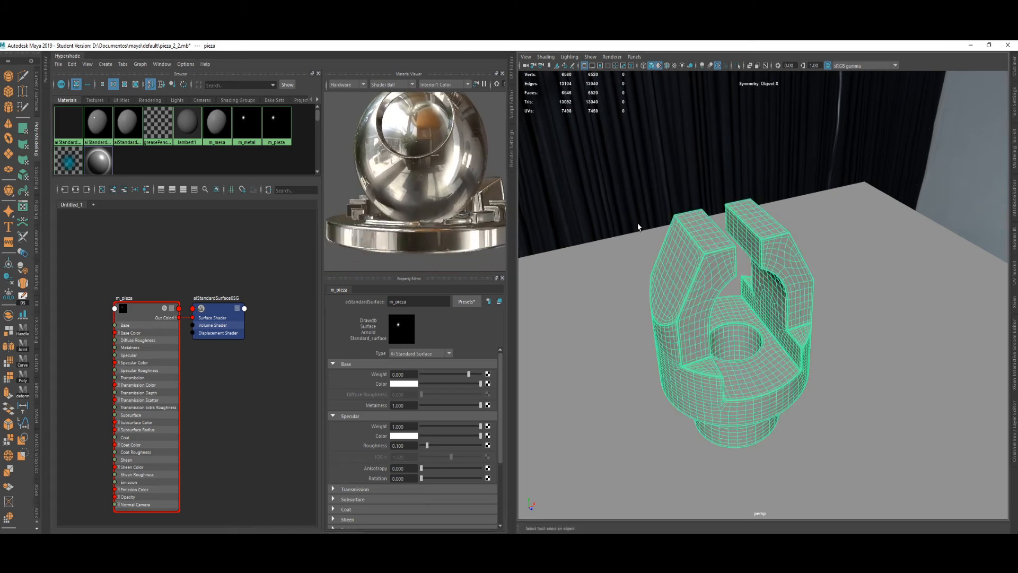
pyautogui.press('space')
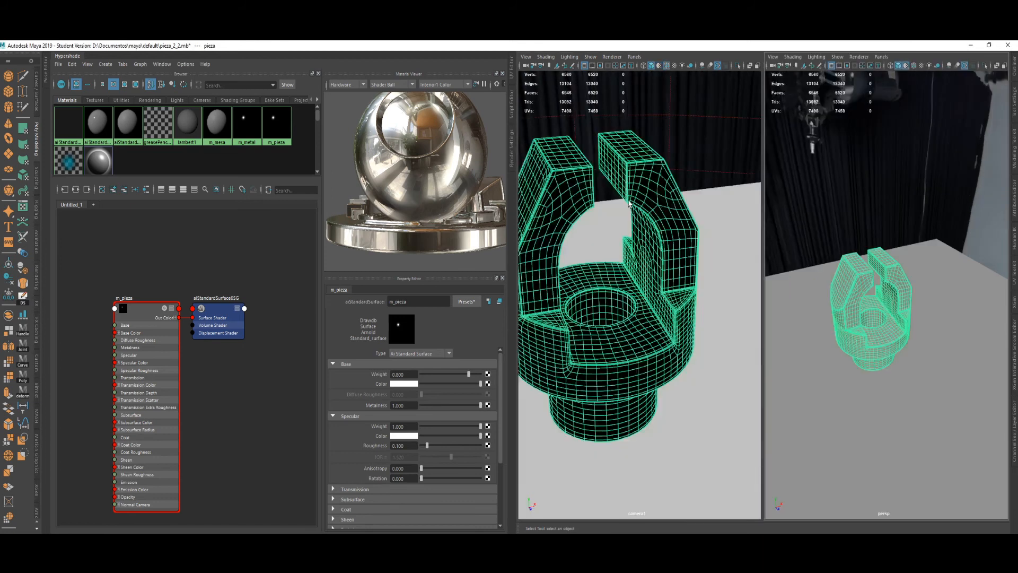
pyautogui.click(761, 187)
pyautogui.press('space')
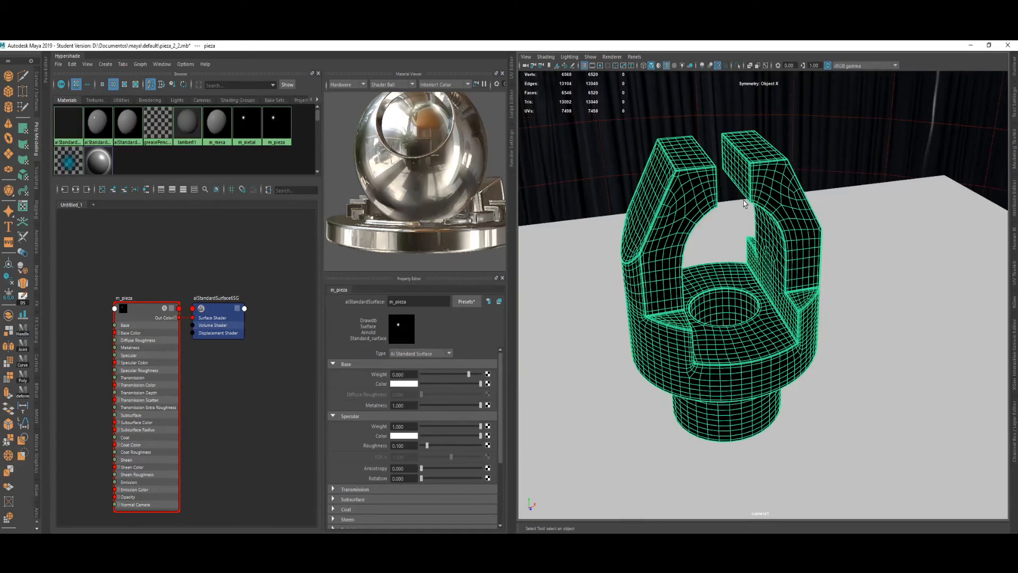
pyautogui.click(75, 55)
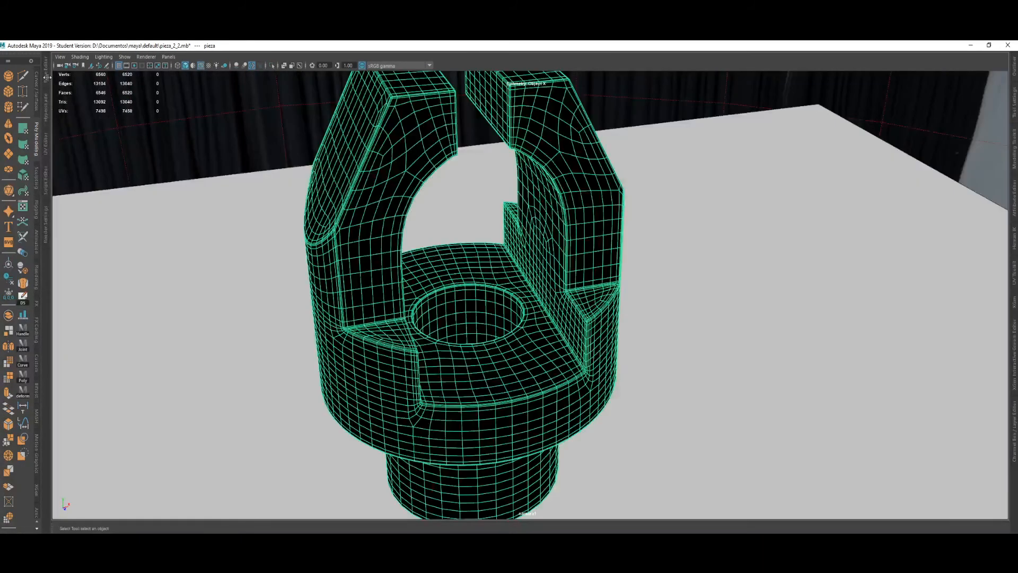
# Open the Render Settings and reset them to the defaults by importing a render settings preset.
pyautogui.click(46, 228)
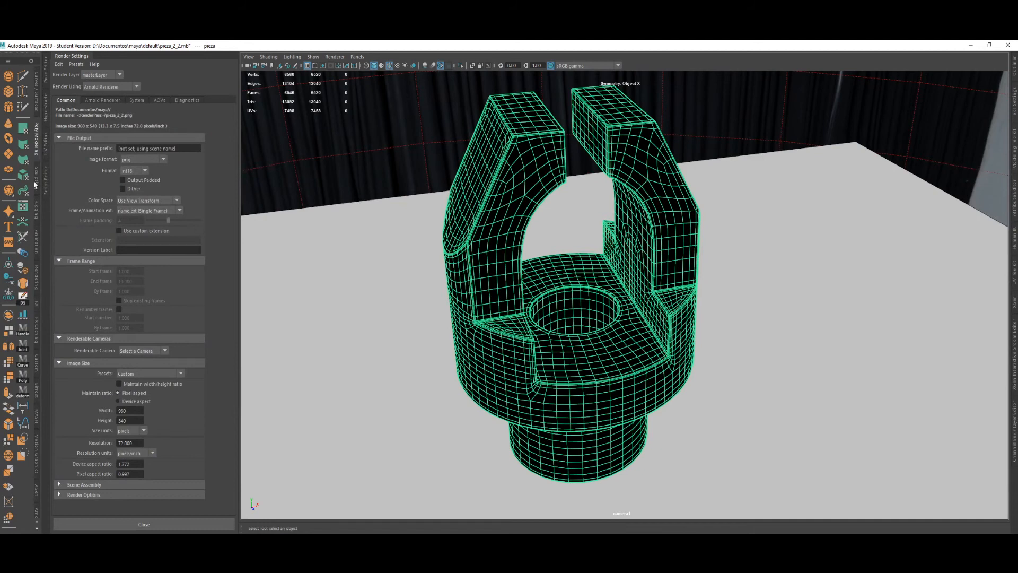
pyautogui.click(63, 65)
pyautogui.moveTo(70, 66)
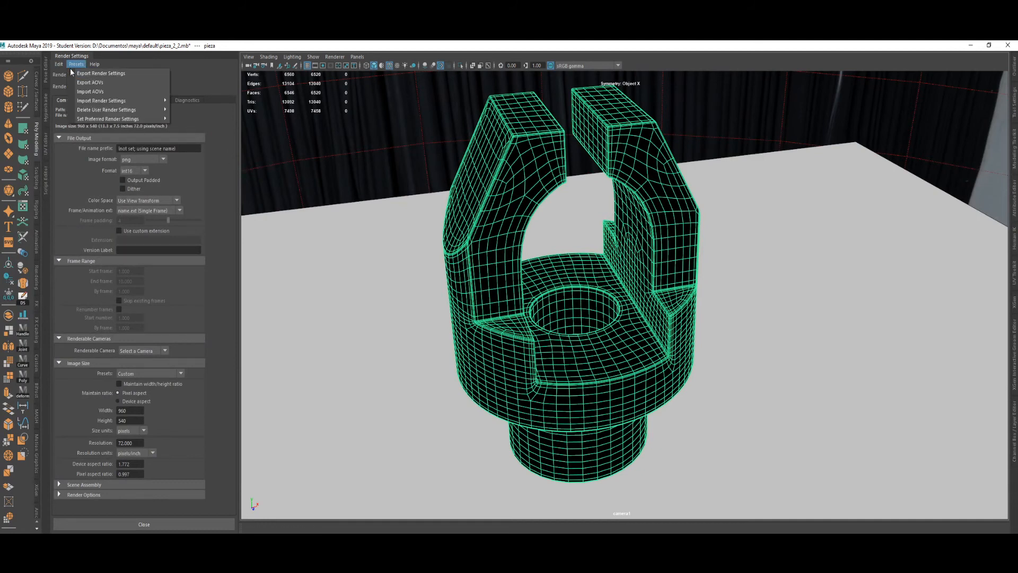
pyautogui.moveTo(133, 118)
pyautogui.moveTo(151, 102)
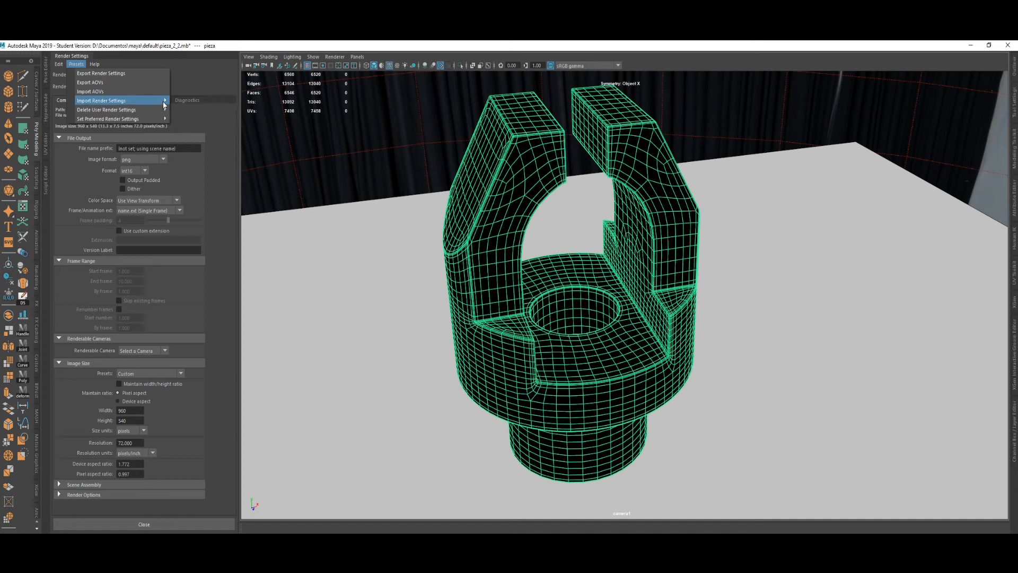
pyautogui.click(189, 108)
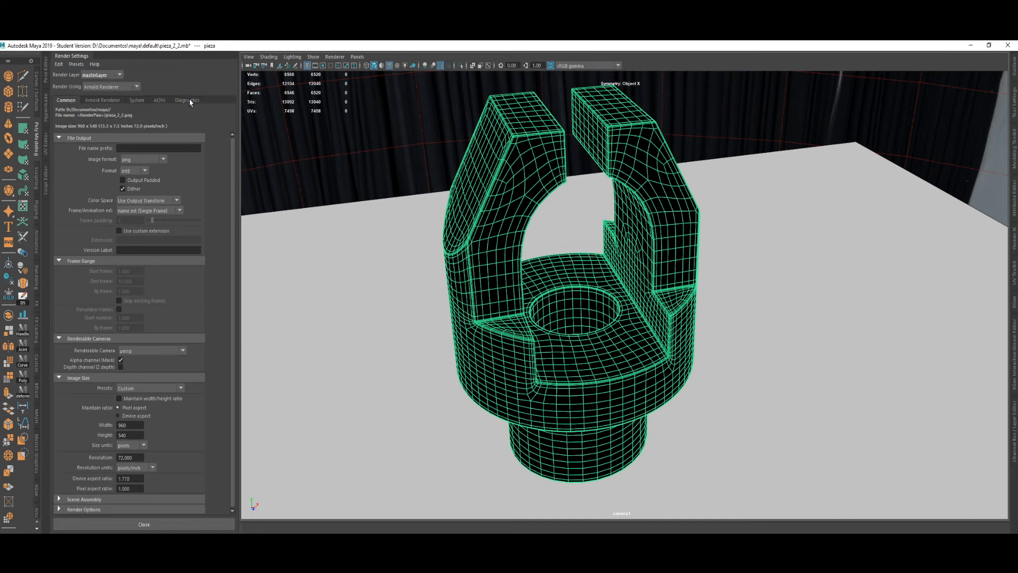
# Set the render output's image format to png and its bit format to int16.
pyautogui.click(162, 159)
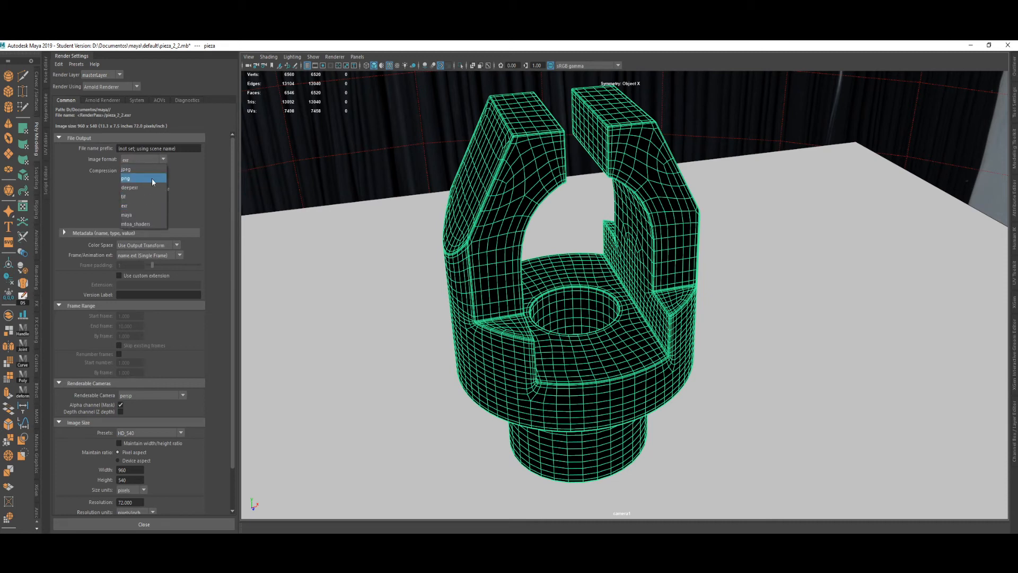
pyautogui.click(152, 179)
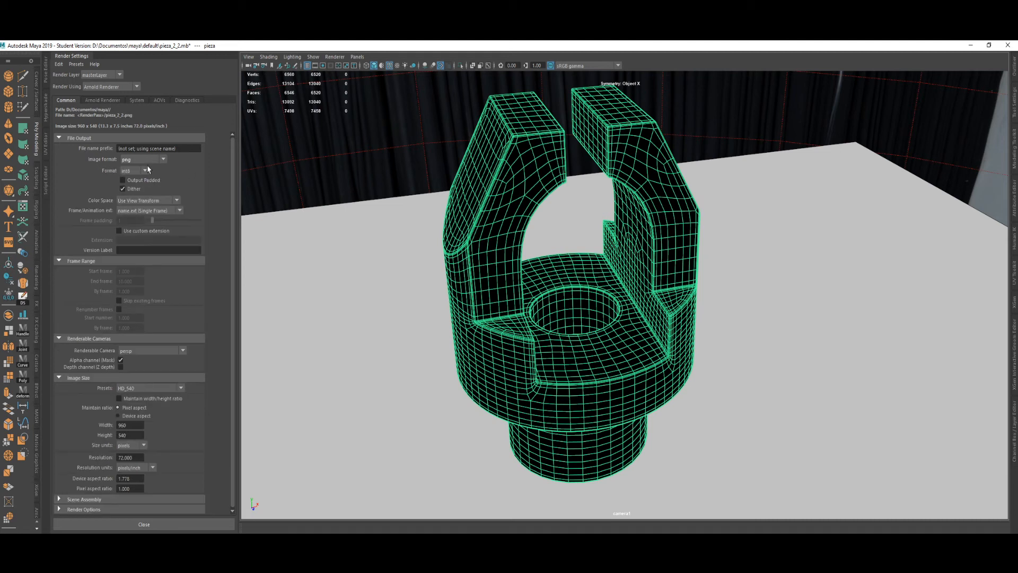
pyautogui.click(137, 193)
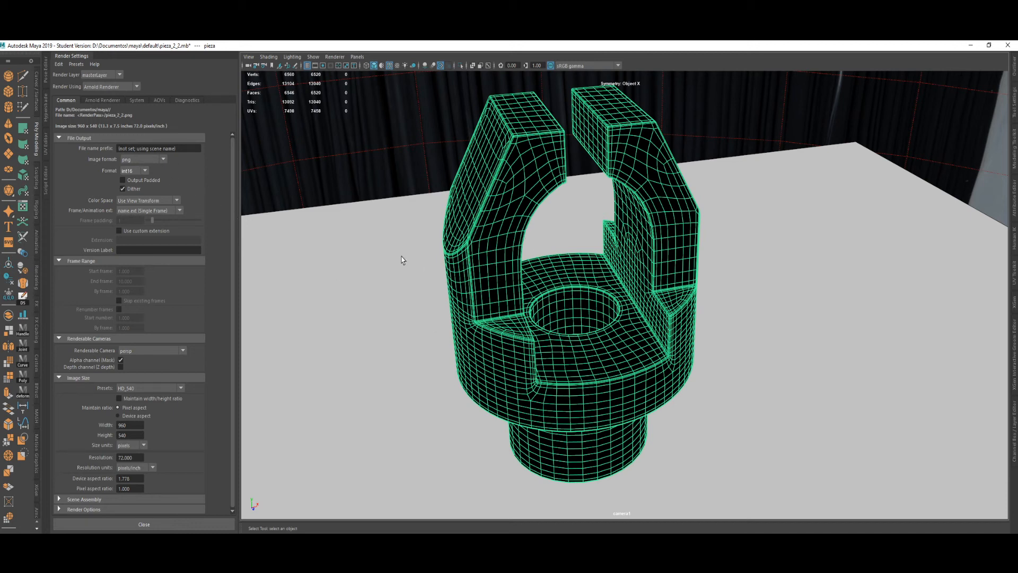
# Check the render width and show the resolution gate in the camera1 view.
pyautogui.scroll(-1, 226, 193)
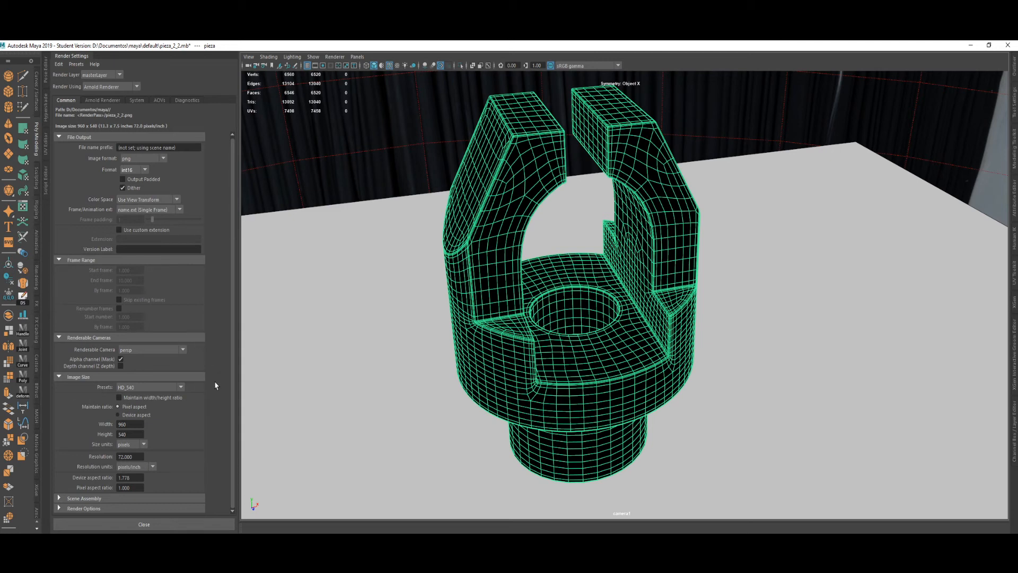
pyautogui.click(134, 424)
pyautogui.click(322, 65)
pyautogui.click(331, 65)
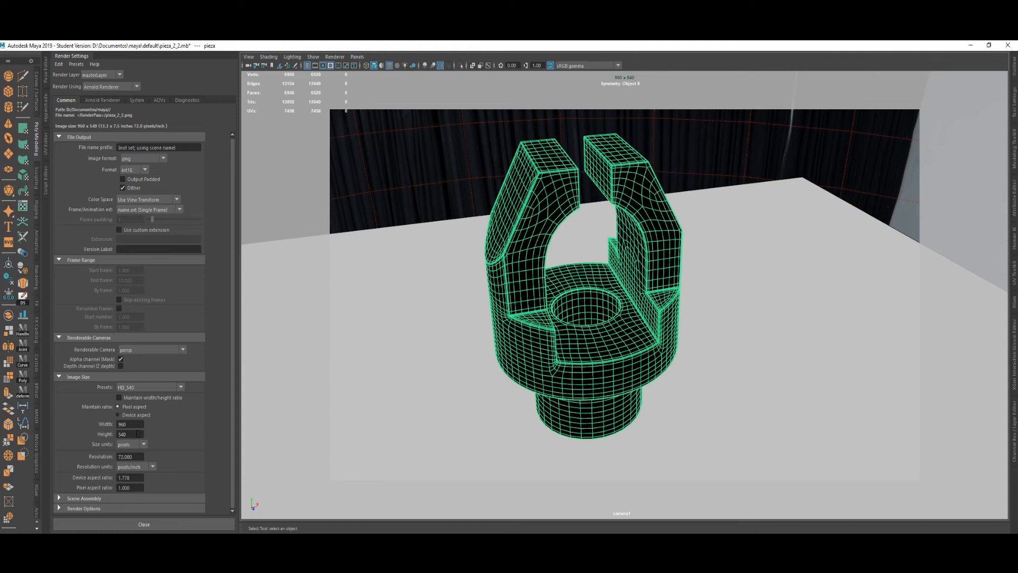
# Examine the image height, the pixel aspect ratio and the available image size presets in the Render Settings.
pyautogui.doubleClick(136, 434)
pyautogui.doubleClick(127, 488)
pyautogui.click(130, 490)
pyautogui.doubleClick(130, 488)
pyautogui.click(157, 388)
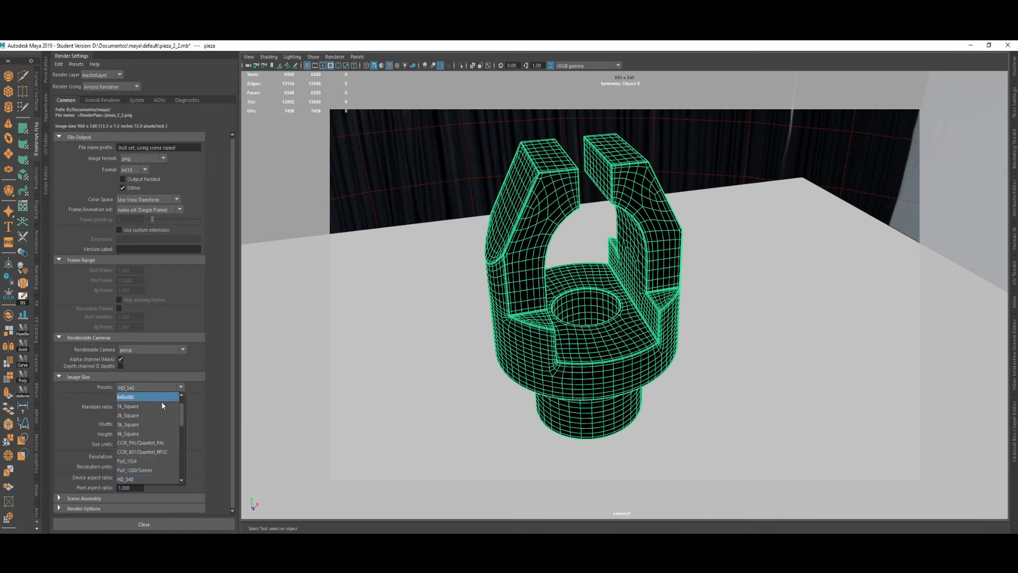
pyautogui.scroll(-2, 154, 467)
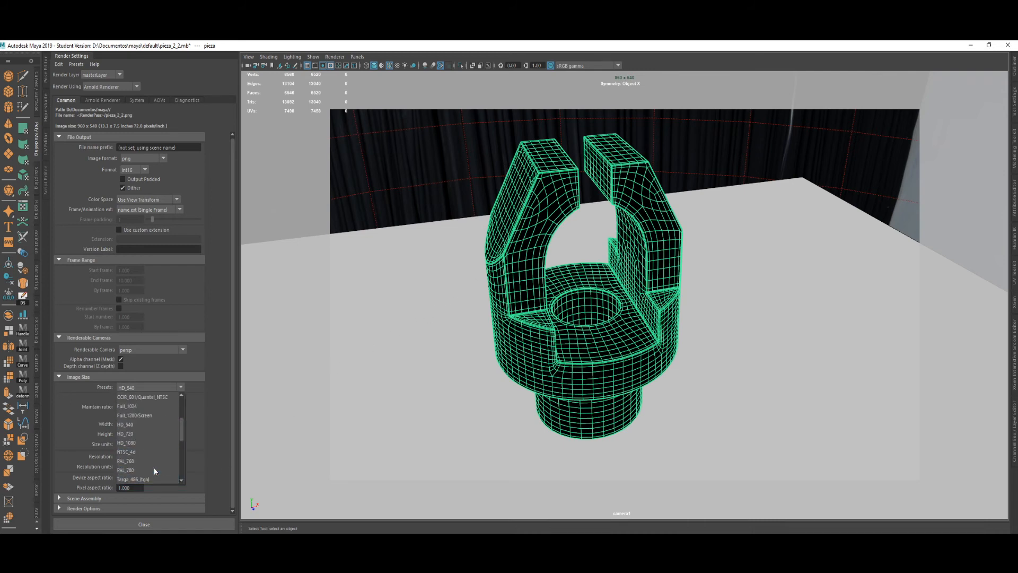
pyautogui.scroll(3, 154, 467)
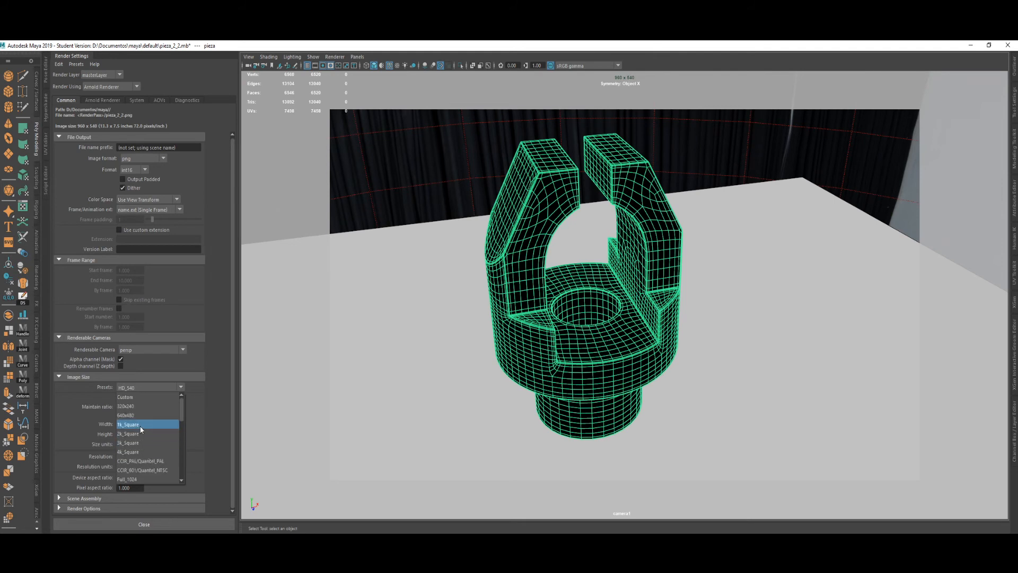
pyautogui.scroll(-3, 143, 429)
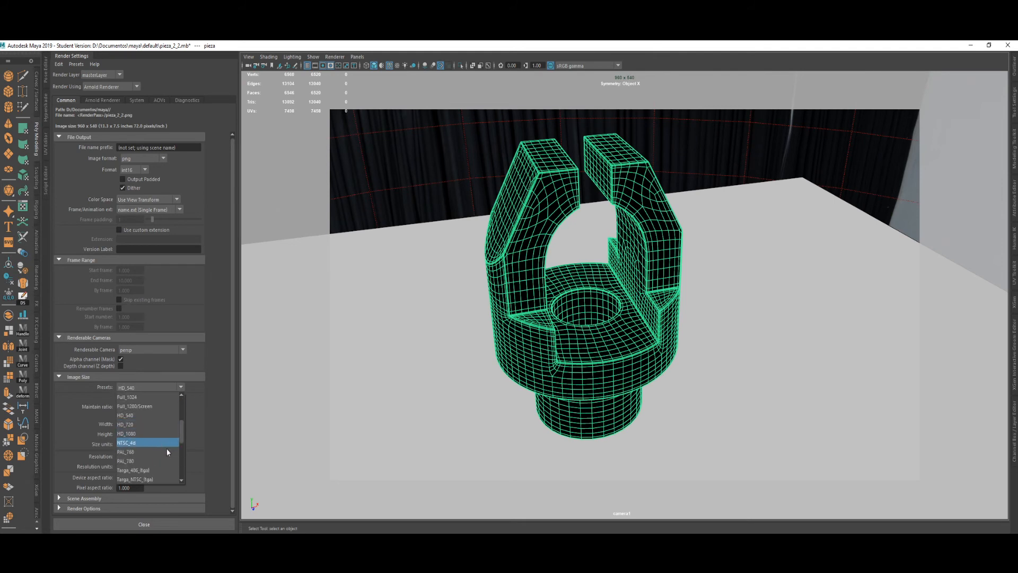
pyautogui.click(229, 404)
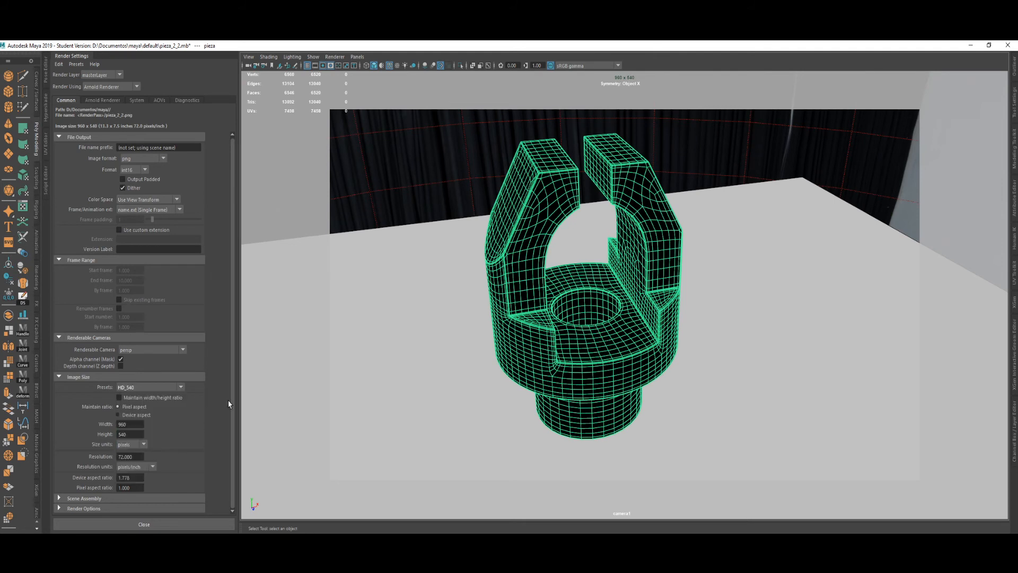
pyautogui.click(161, 386)
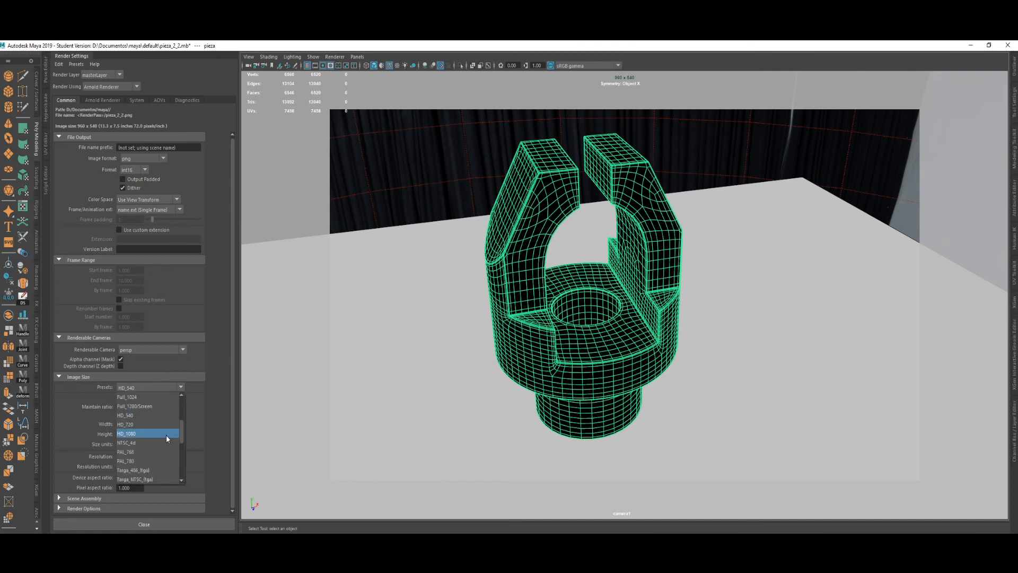
pyautogui.click(206, 412)
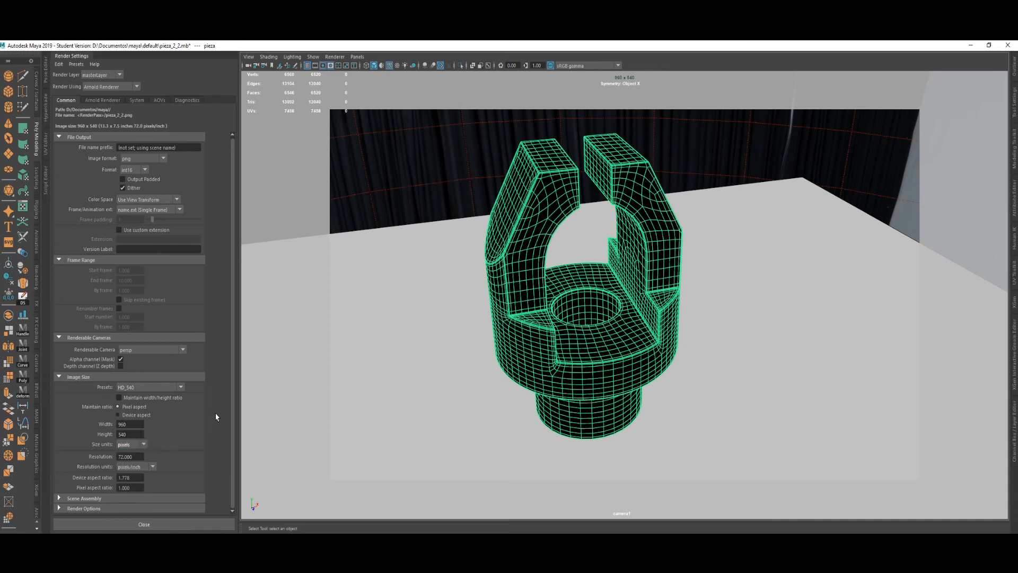
pyautogui.scroll(1, 215, 417)
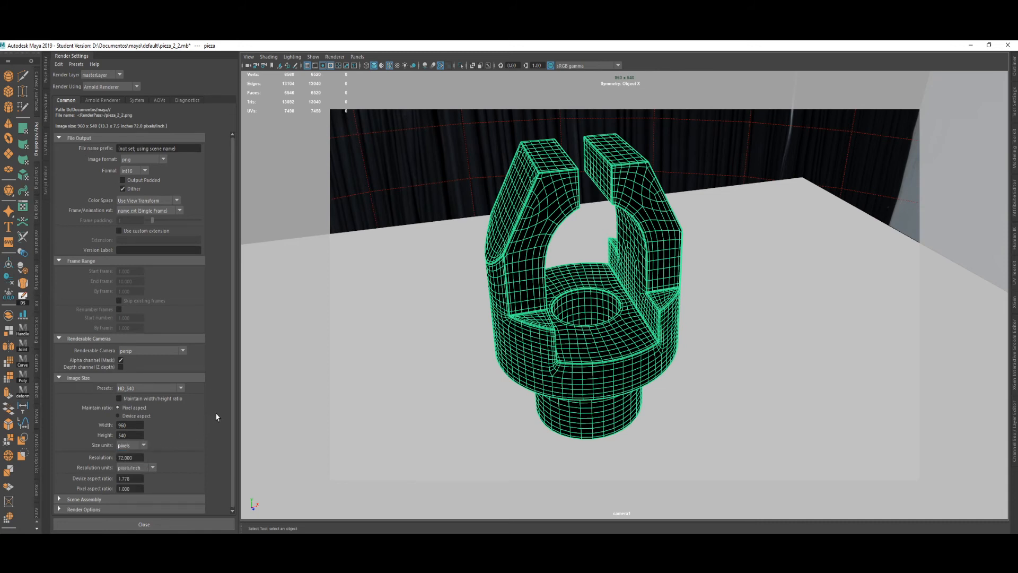
# Hide the Render Settings and pan camera1 to shift the forked piece within the resolution gate.
pyautogui.click(71, 57)
pyautogui.press('space')
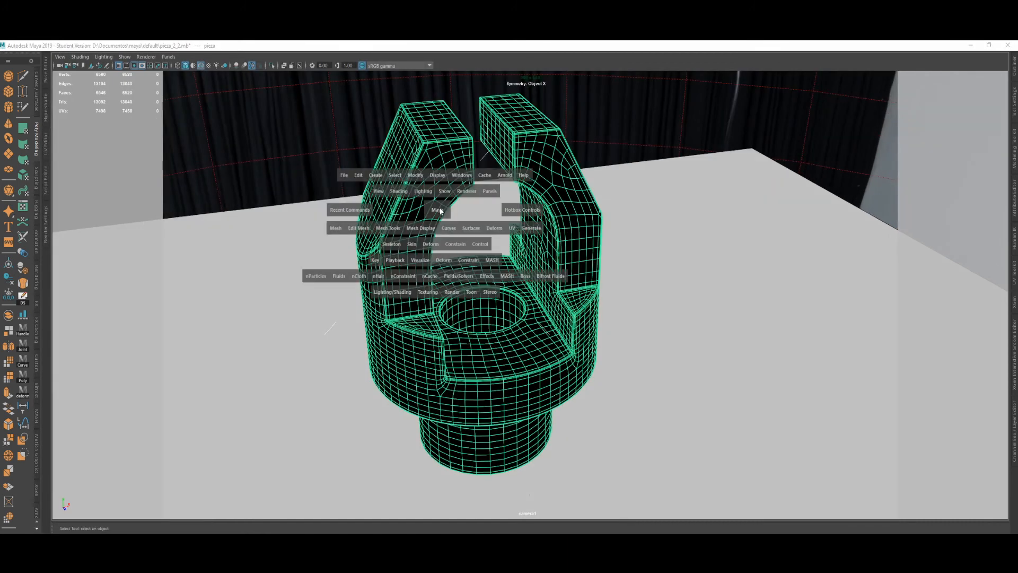
pyautogui.keyDown('alt'); pyautogui.moveTo(647, 181); pyautogui.dragTo(672, 195, button='middle'); pyautogui.keyUp('alt')
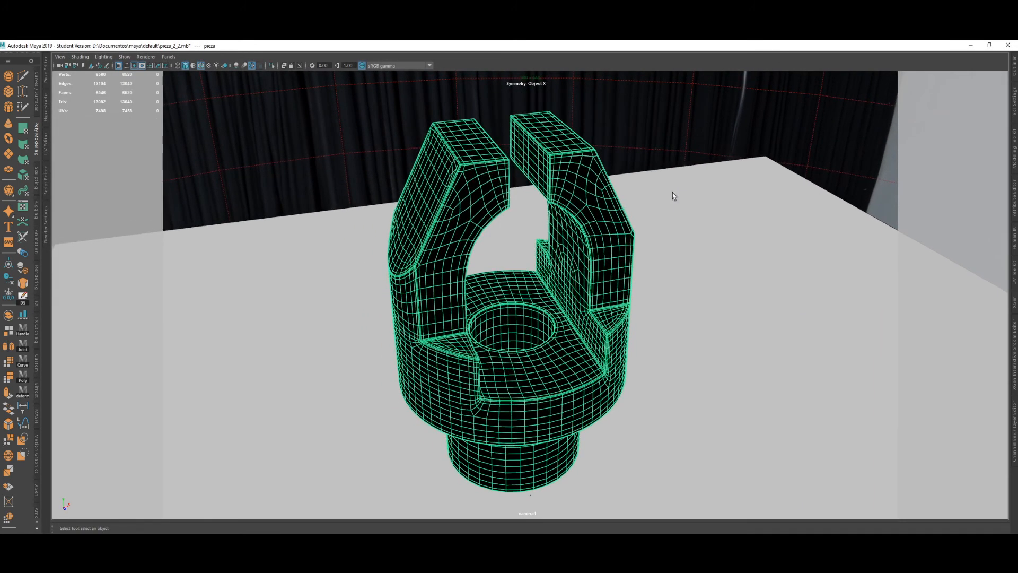
# Render camera1 with Arnold, lower the RenderView exposure to -2.19 and move the render window aside.
pyautogui.press('space')
pyautogui.click(734, 160)
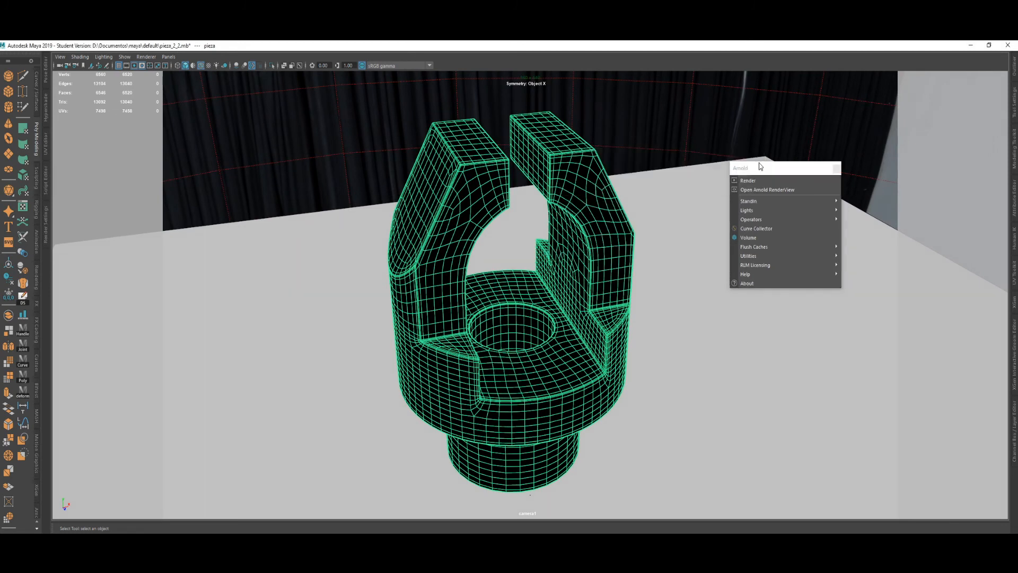
pyautogui.click(800, 182)
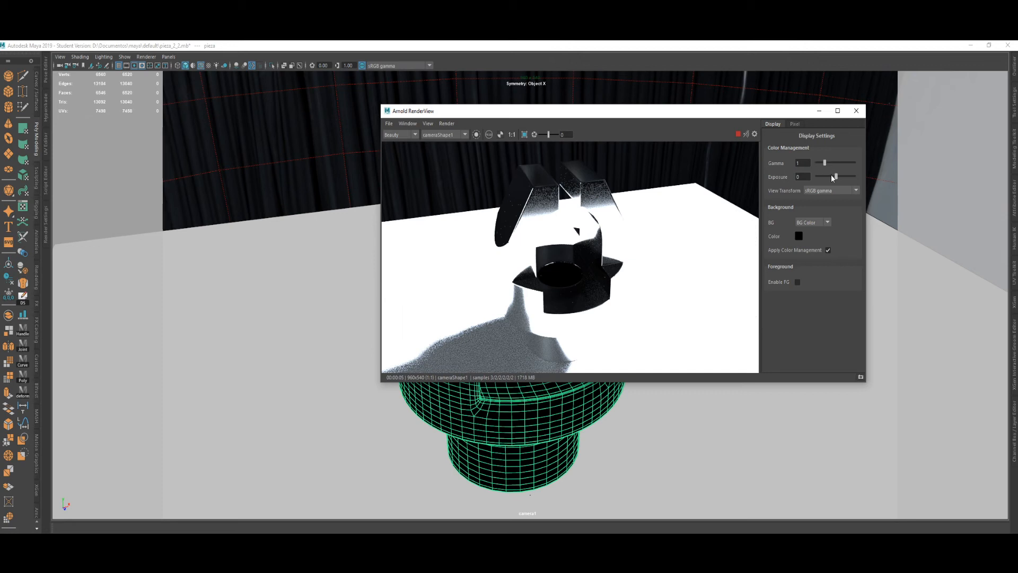
pyautogui.moveTo(831, 175); pyautogui.dragTo(829, 182)
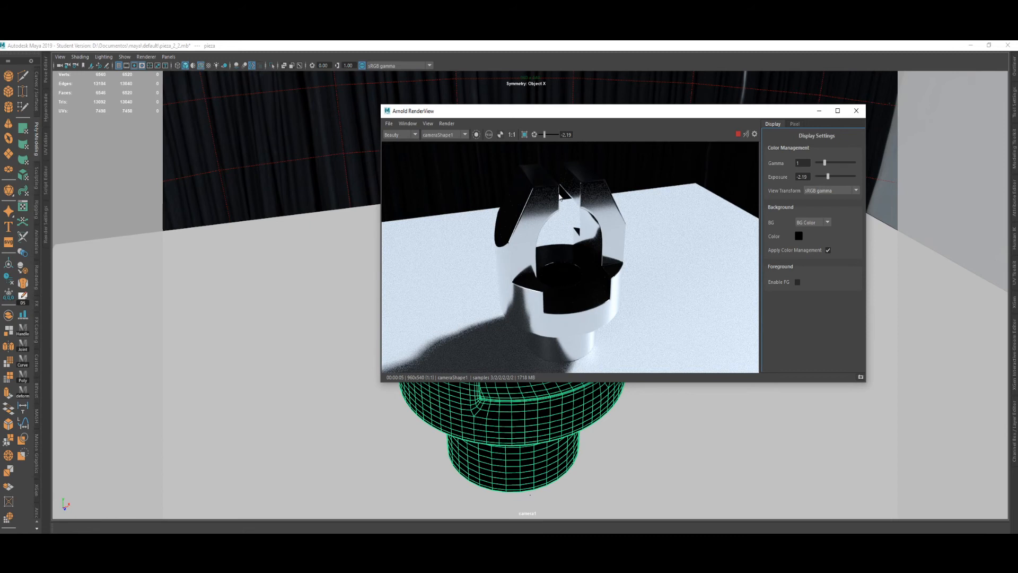
pyautogui.moveTo(574, 123); pyautogui.dragTo(368, 160)
# Rotate the aiSkyDomeLight1 skydome to about 225 degrees around its vertical axis and inspect the lighting on the rendered piece.
pyautogui.click(655, 114)
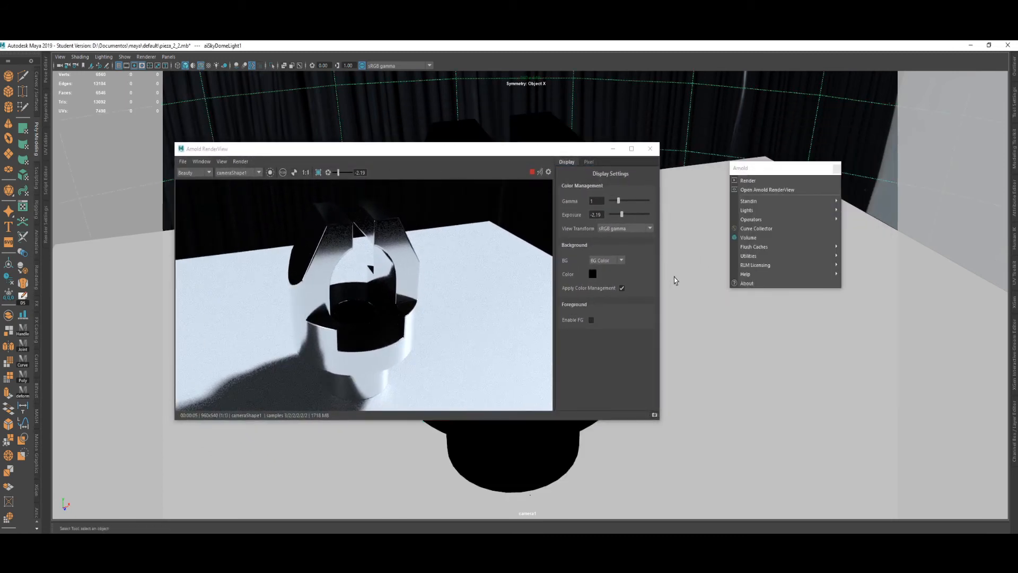
pyautogui.press('e')
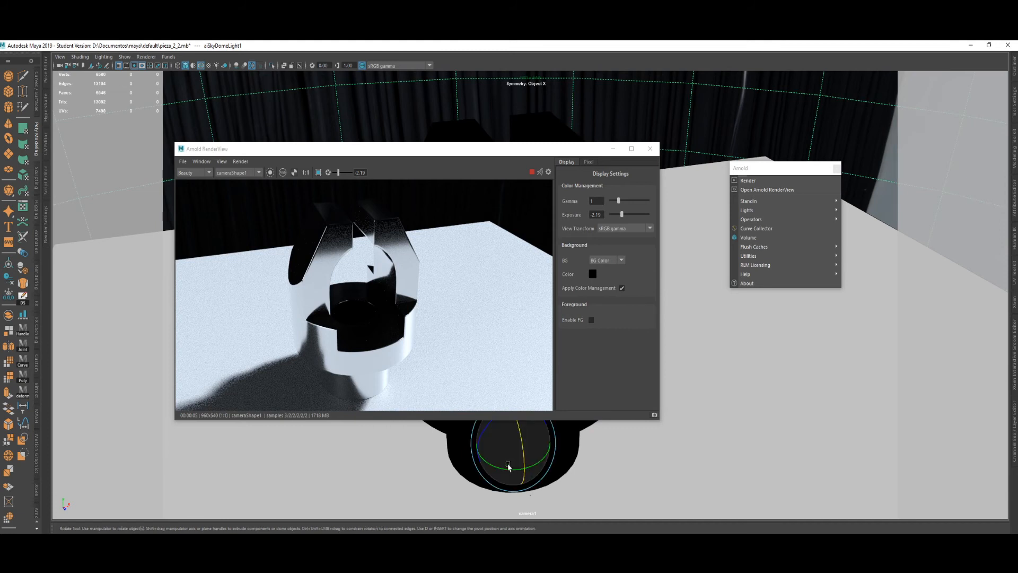
pyautogui.moveTo(506, 468); pyautogui.dragTo(543, 479)
pyautogui.scroll(1, 388, 324)
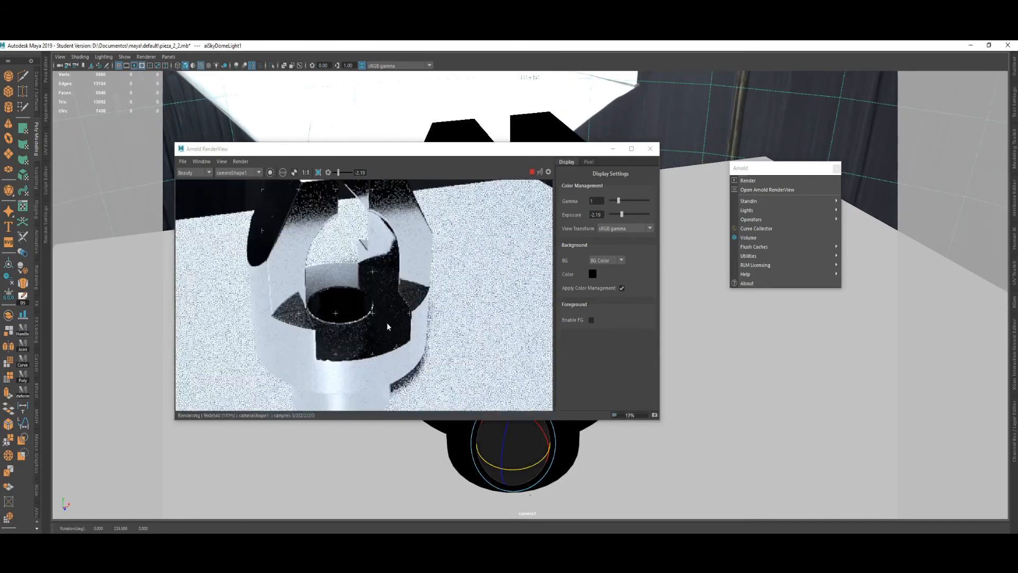
pyautogui.moveTo(386, 322); pyautogui.dragTo(442, 352)
pyautogui.scroll(-1, 443, 347)
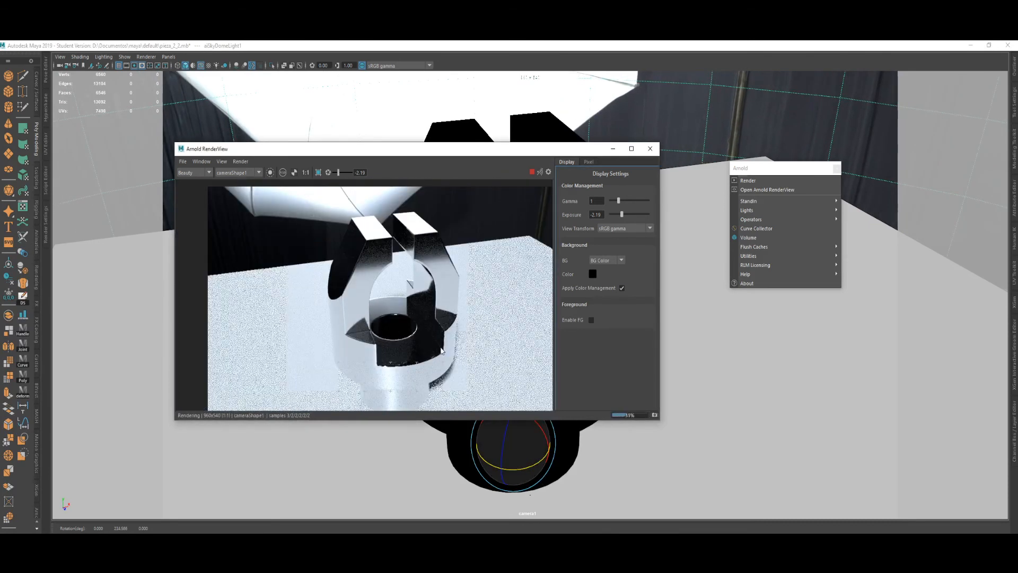
# Move the render window aside and inspect the reflections and lighting on the whole forked piece at several magnifications.
pyautogui.scroll(1, 444, 342)
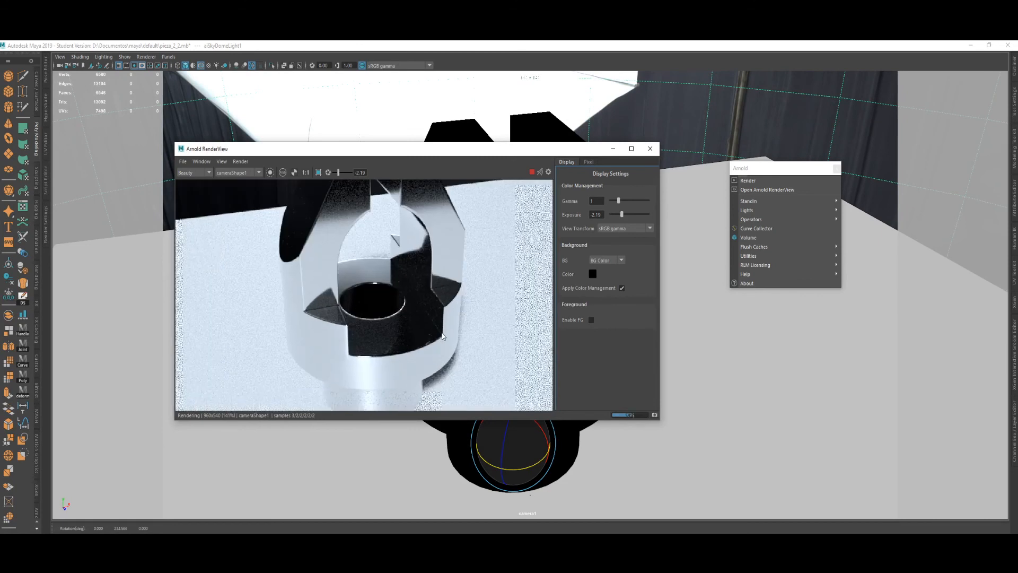
pyautogui.scroll(-1, 442, 336)
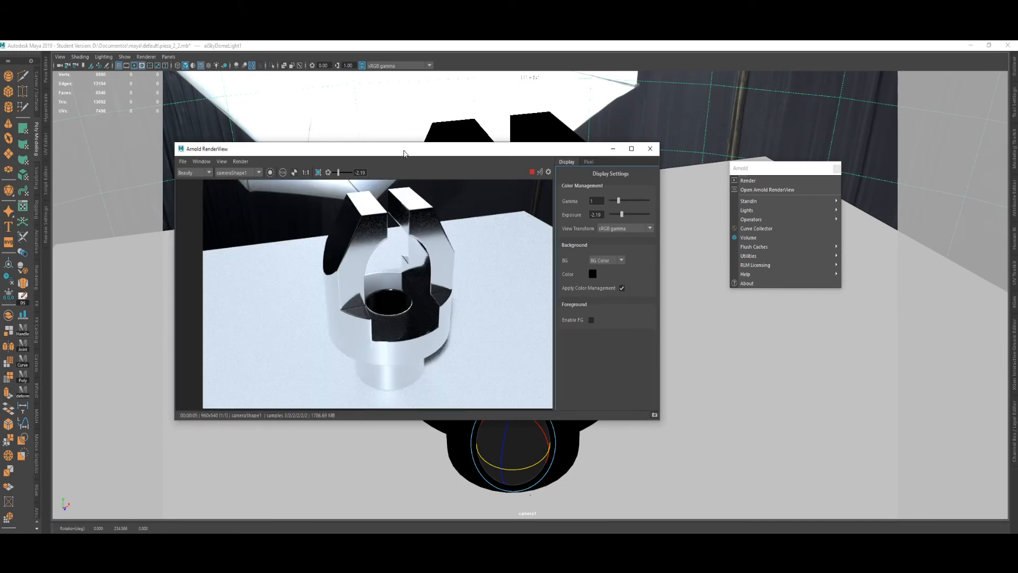
pyautogui.moveTo(403, 154); pyautogui.dragTo(493, 137)
pyautogui.scroll(1, 468, 278)
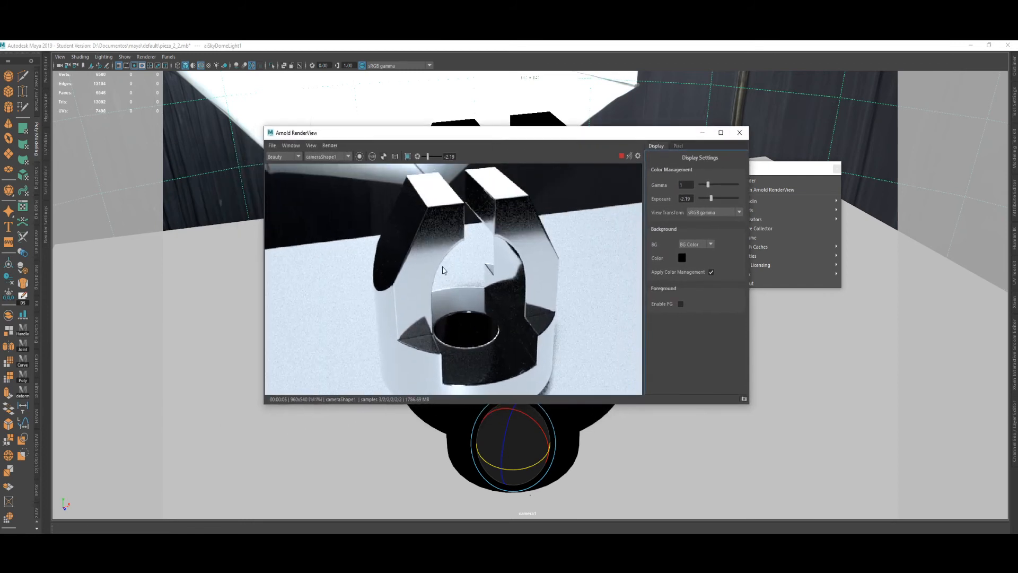
pyautogui.scroll(-2, 442, 267)
pyautogui.moveTo(485, 257); pyautogui.dragTo(470, 247)
pyautogui.scroll(1, 455, 258)
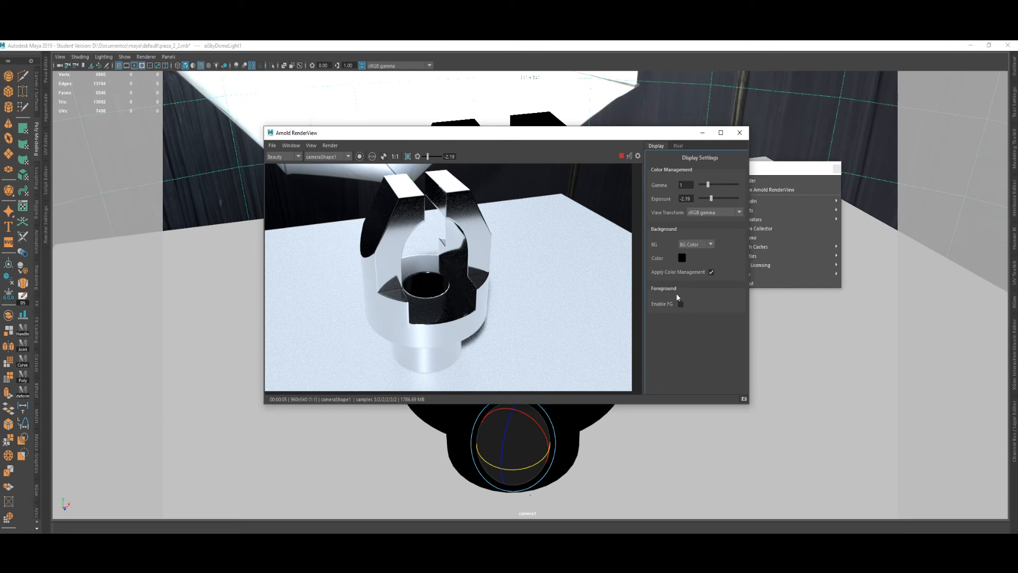
pyautogui.moveTo(562, 263); pyautogui.dragTo(572, 267)
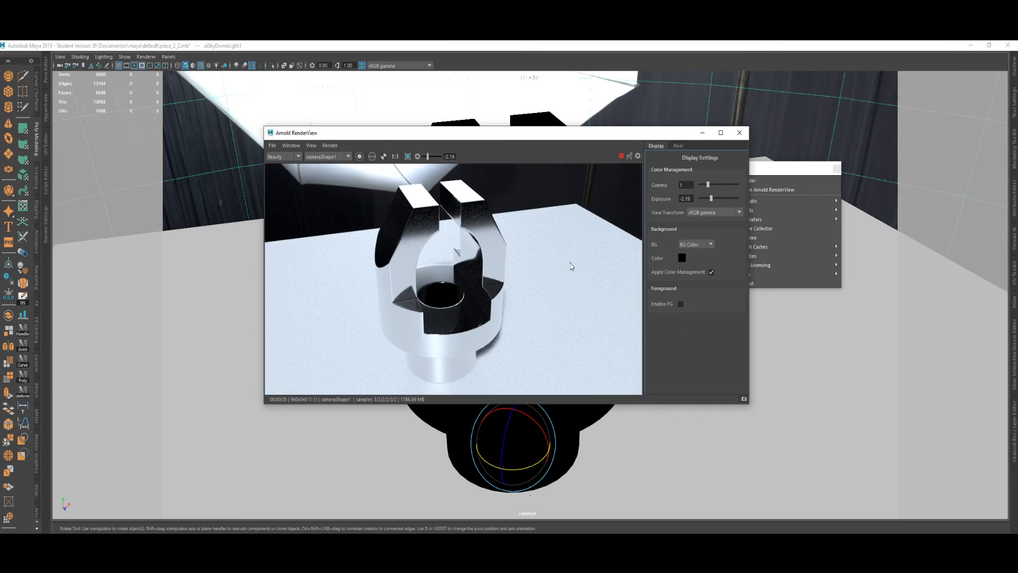
pyautogui.scroll(-3, 549, 299)
pyautogui.scroll(2, 509, 295)
pyautogui.moveTo(532, 339); pyautogui.dragTo(517, 324)
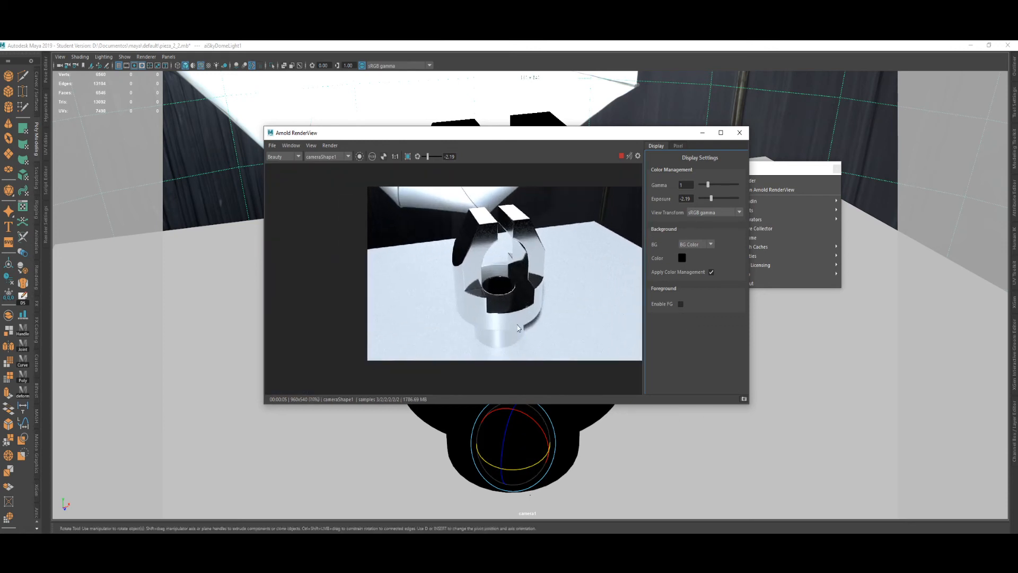
pyautogui.moveTo(605, 448); pyautogui.dragTo(614, 447, button='middle')
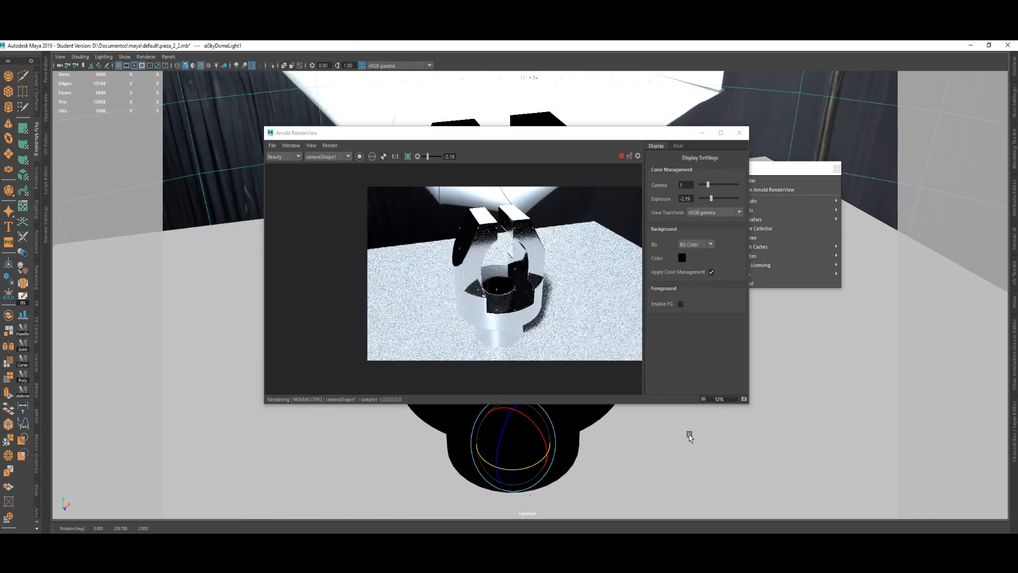
pyautogui.hotkey('ctrl', 'z')
pyautogui.hotkey('ctrl', 'z')
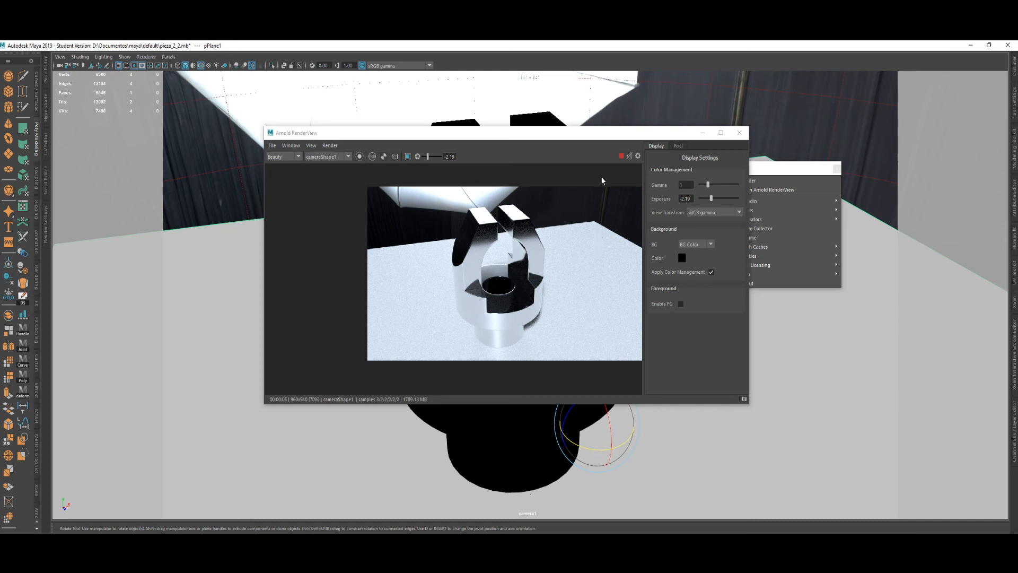
# Reposition the render window and inspect the piece's base and its shadow on the ground plane.
pyautogui.moveTo(604, 133); pyautogui.dragTo(633, 116)
pyautogui.scroll(2, 517, 297)
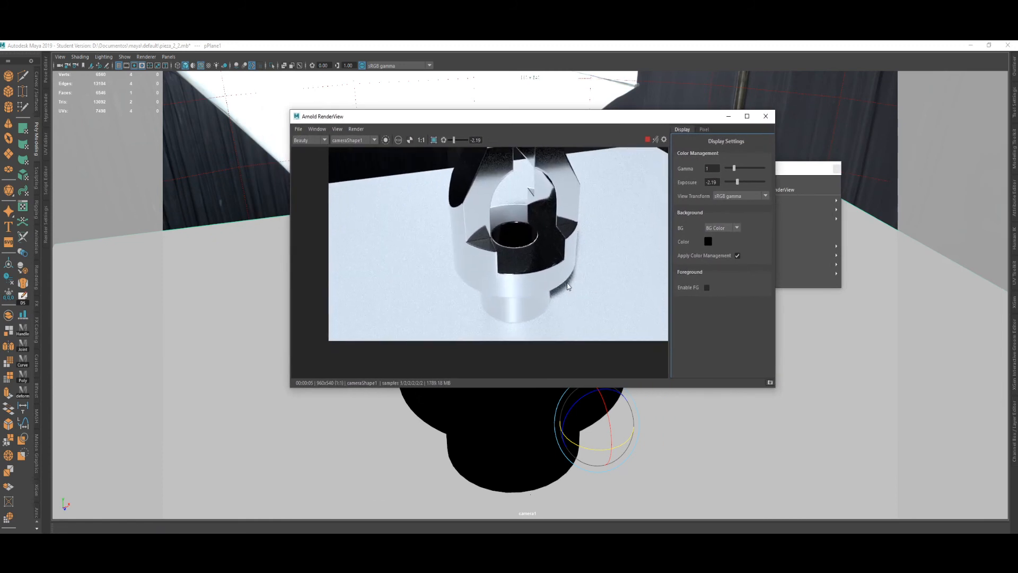
pyautogui.scroll(-2, 573, 298)
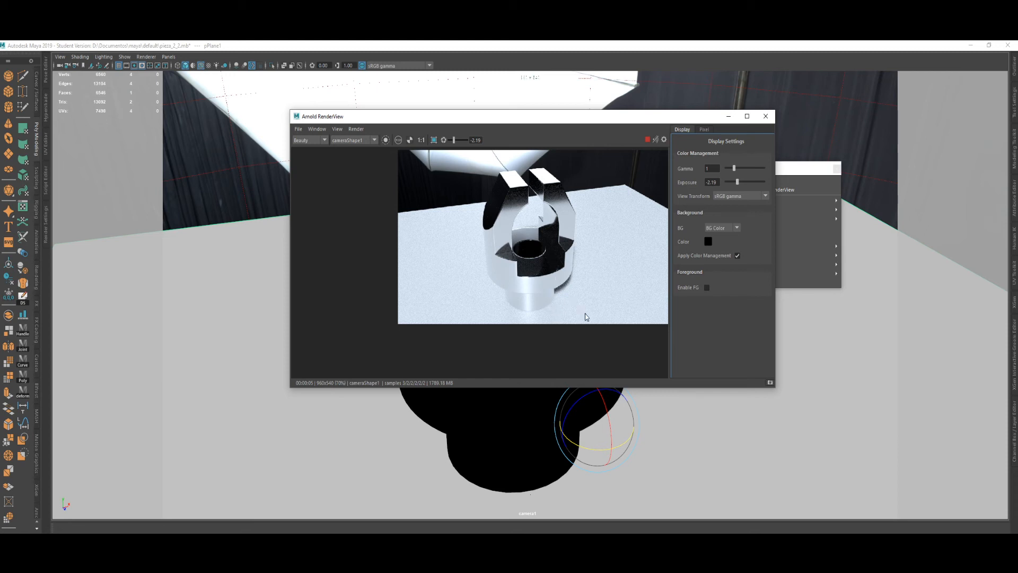
pyautogui.moveTo(569, 269); pyautogui.dragTo(528, 288, button='middle')
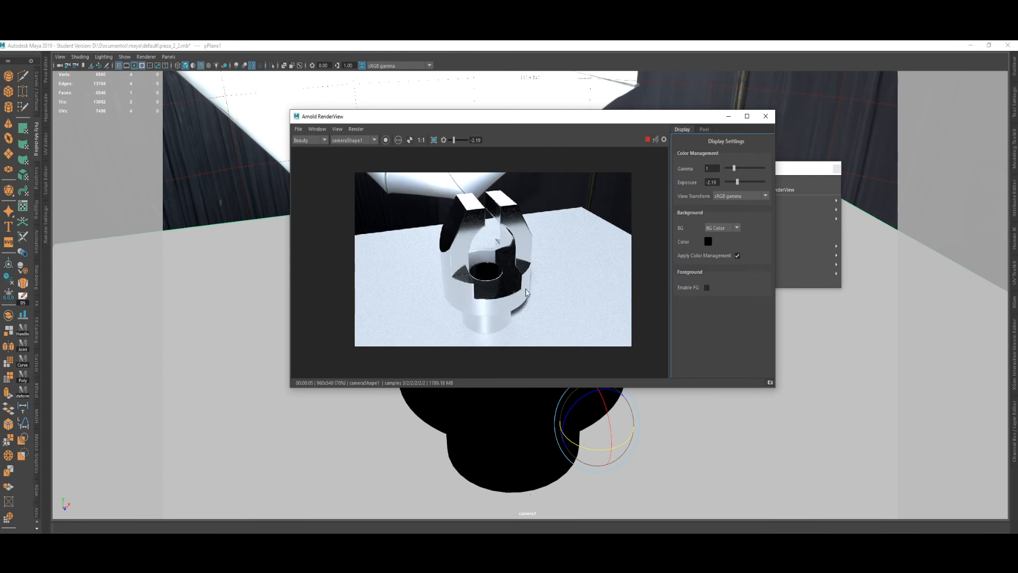
pyautogui.scroll(1, 499, 311)
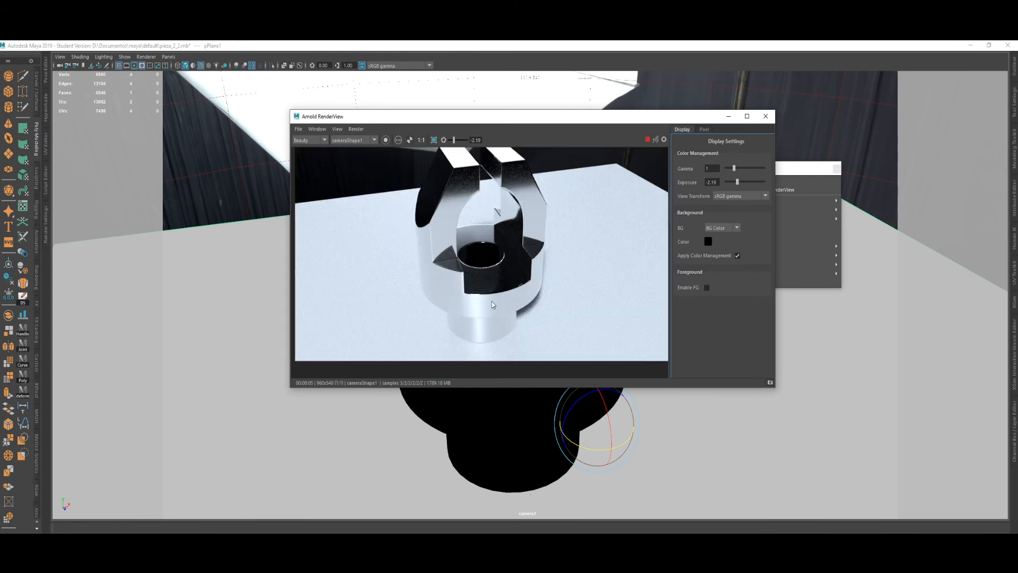
pyautogui.moveTo(484, 294); pyautogui.dragTo(492, 302)
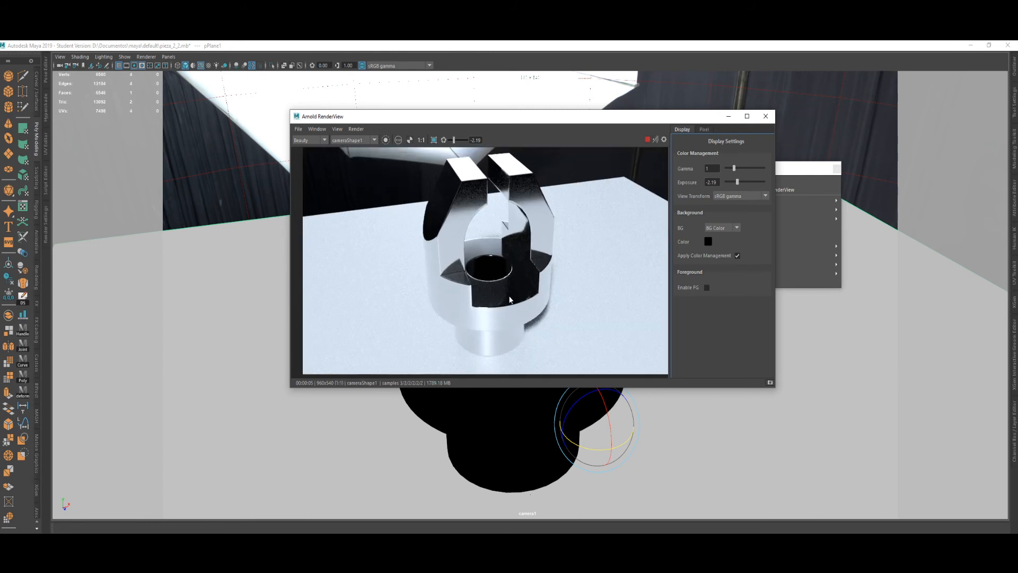
pyautogui.scroll(-1, 509, 300)
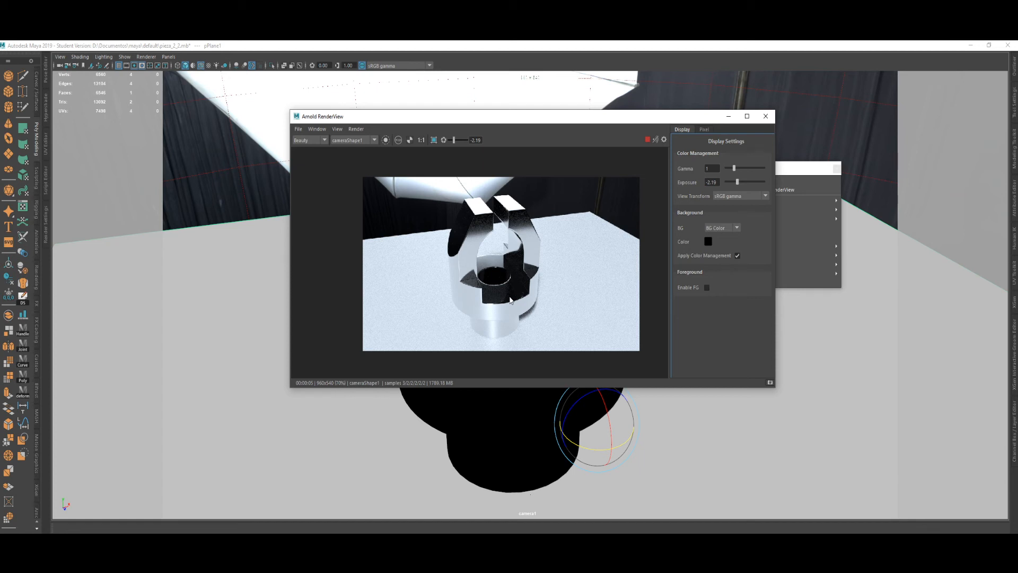
# Compare close and full views of the render to examine the grain on the prongs and around the bore.
pyautogui.scroll(3, 469, 224)
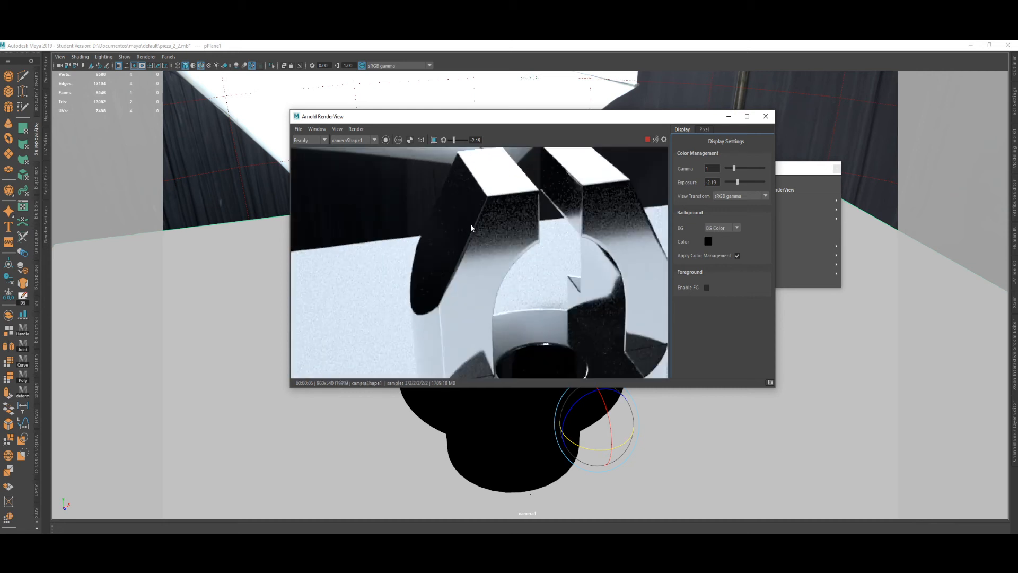
pyautogui.scroll(-2, 506, 222)
pyautogui.scroll(-3, 504, 229)
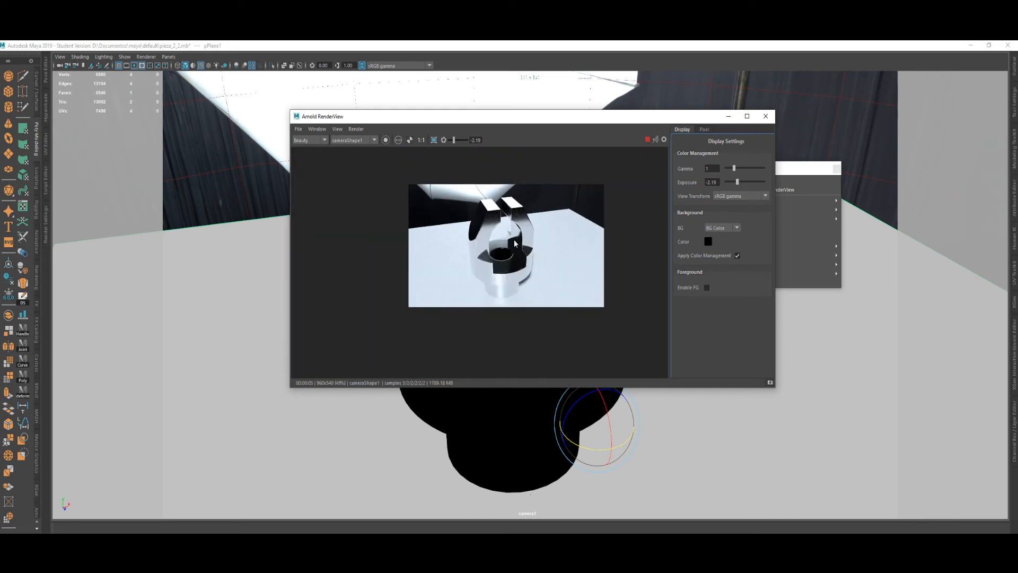
pyautogui.scroll(3, 514, 249)
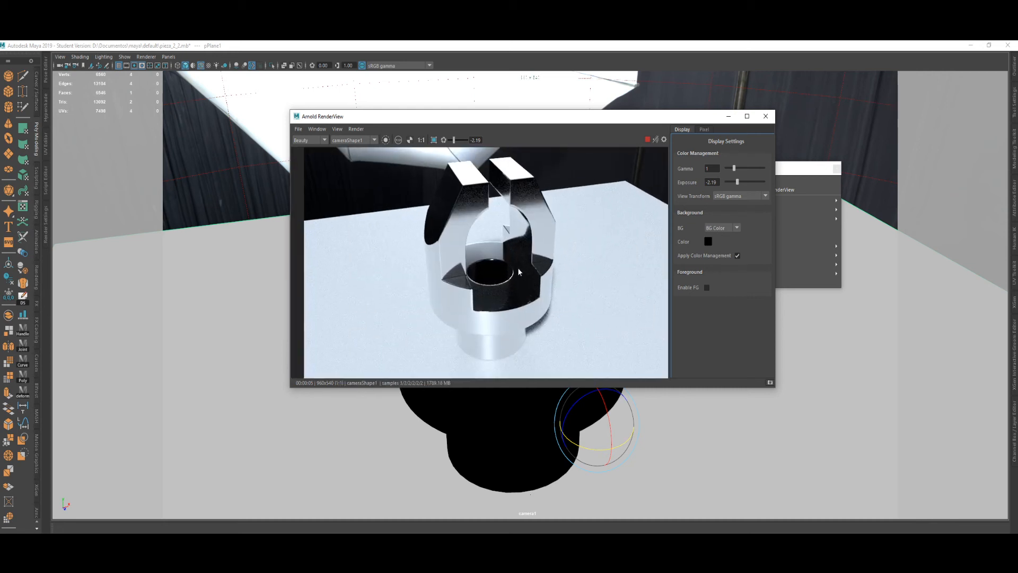
pyautogui.scroll(6, 517, 267)
pyautogui.scroll(-6, 482, 238)
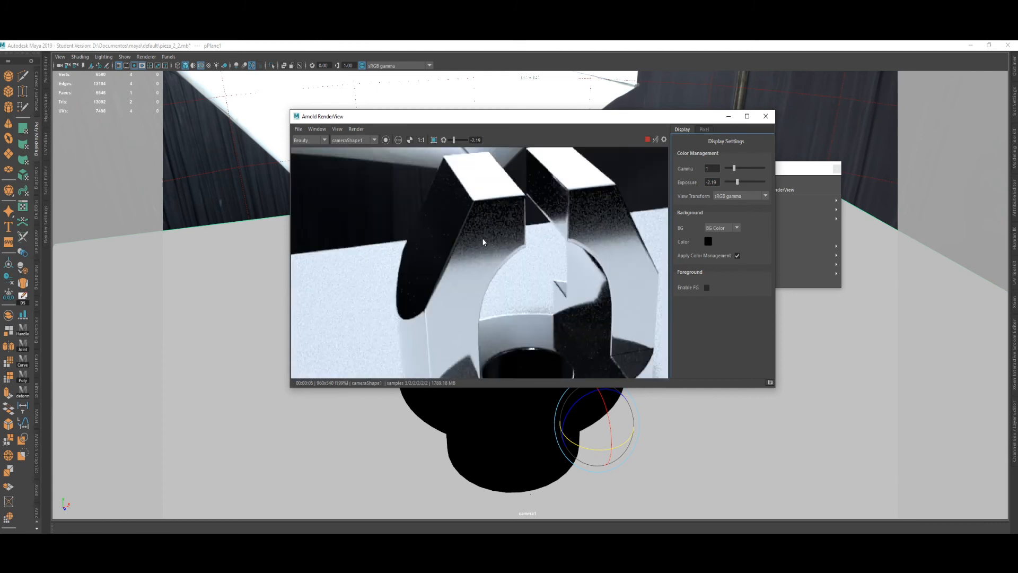
pyautogui.scroll(-2, 500, 266)
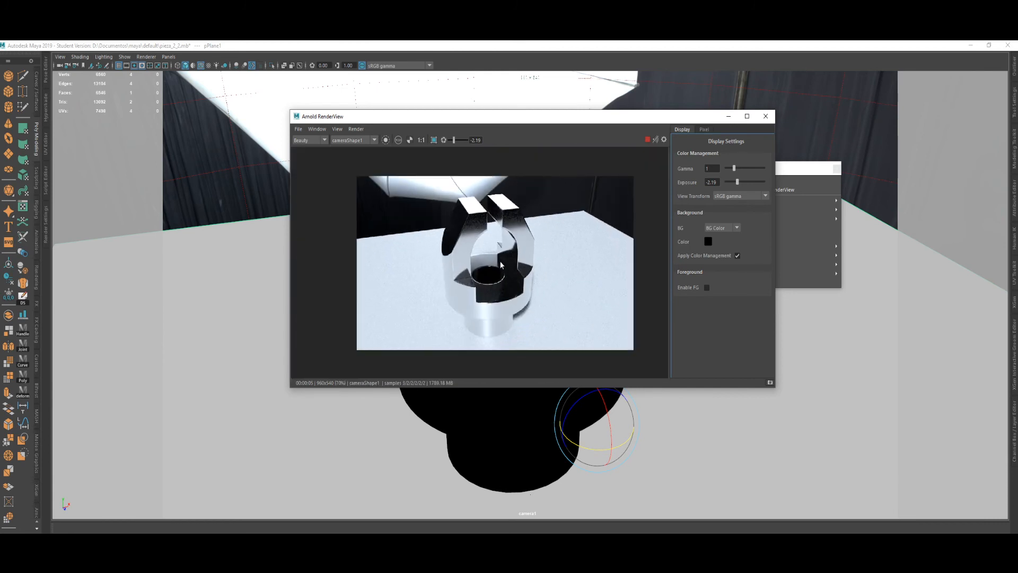
pyautogui.scroll(2, 504, 270)
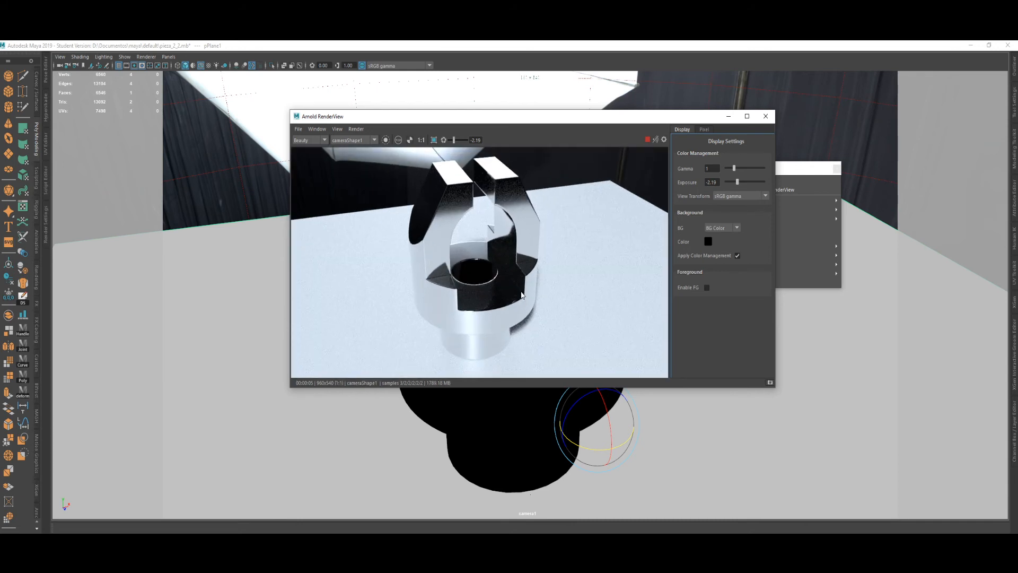
pyautogui.scroll(1, 488, 240)
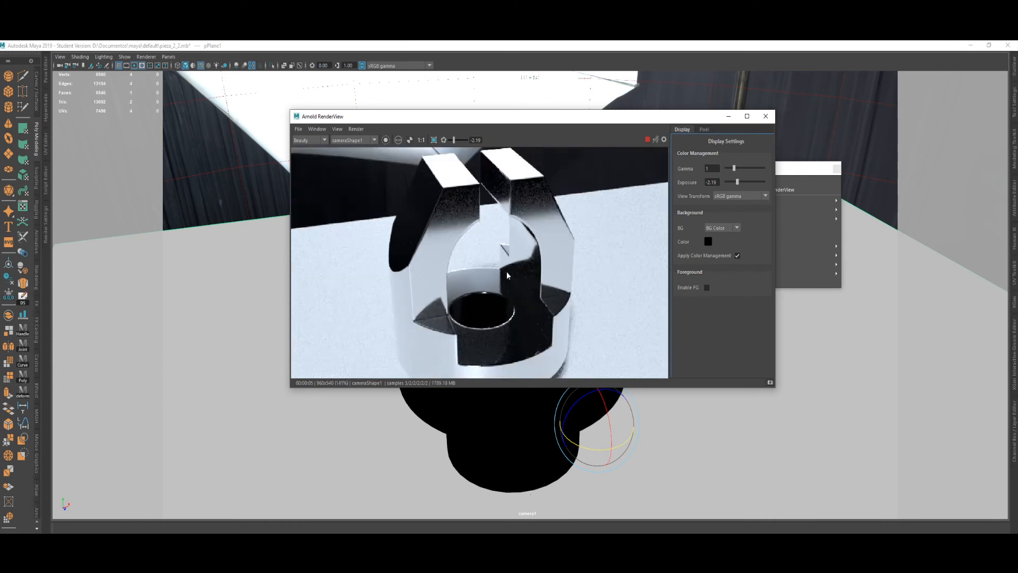
pyautogui.scroll(-1, 507, 273)
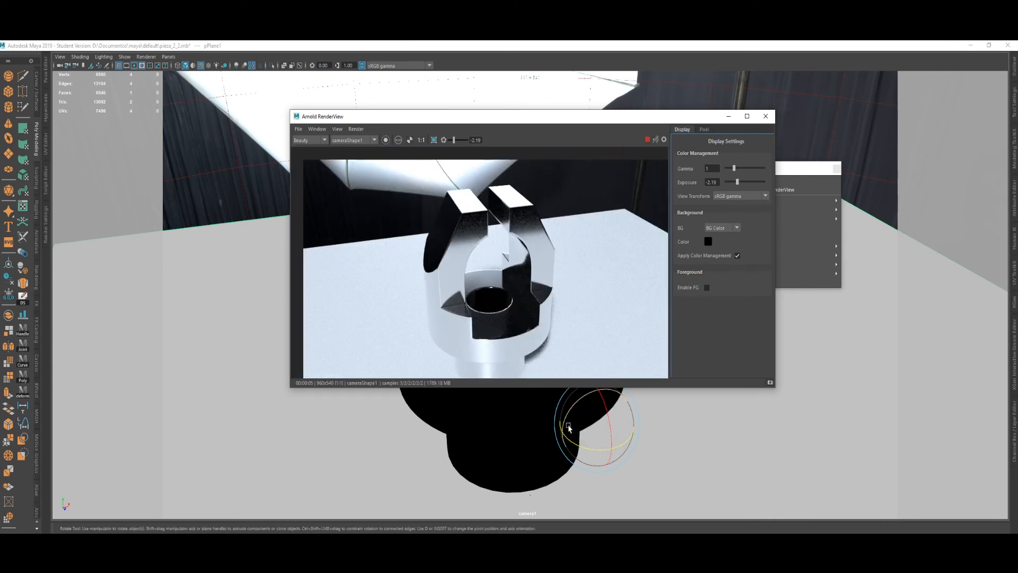
pyautogui.scroll(-1, 538, 290)
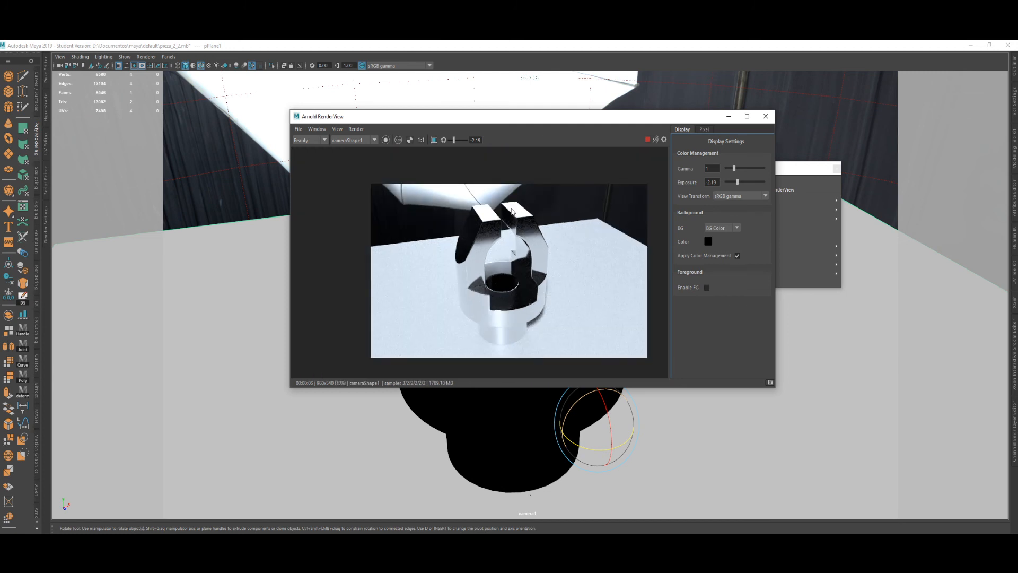
# Show the Arnold sampling options in the Render Settings beside the render and examine the Camera (AA), Diffuse and Specular samples.
pyautogui.moveTo(388, 120); pyautogui.dragTo(535, 126)
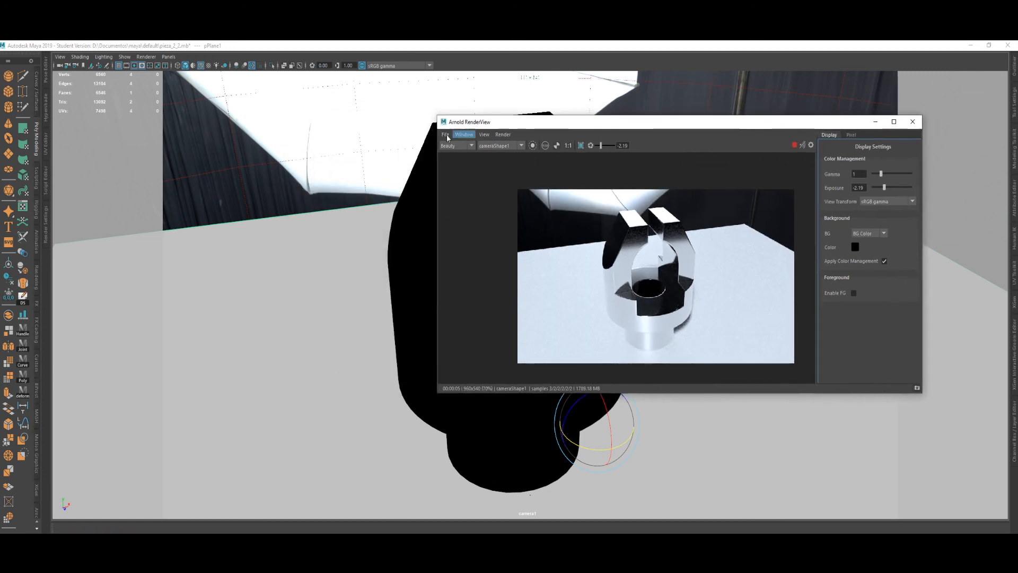
pyautogui.click(45, 227)
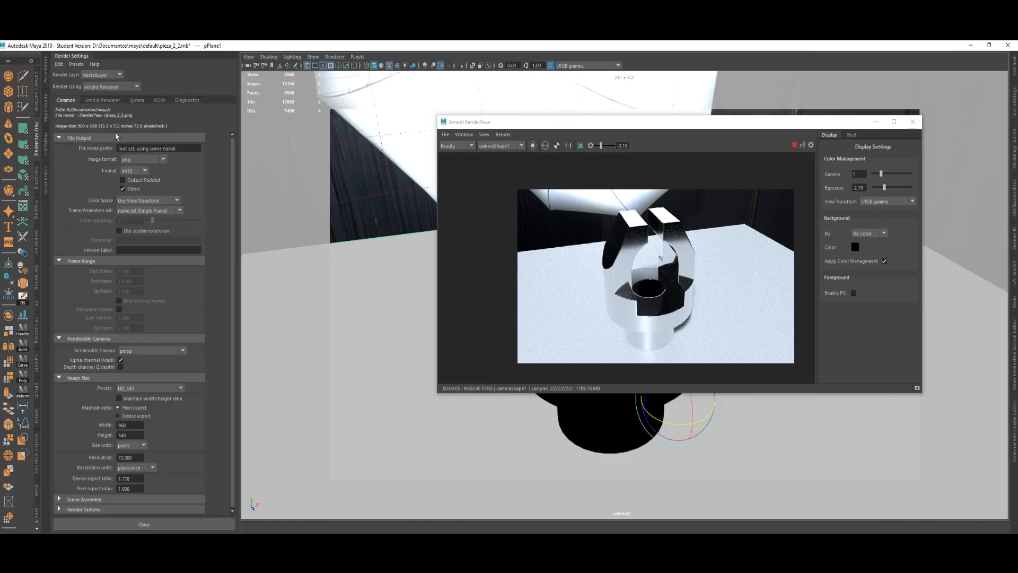
pyautogui.click(105, 100)
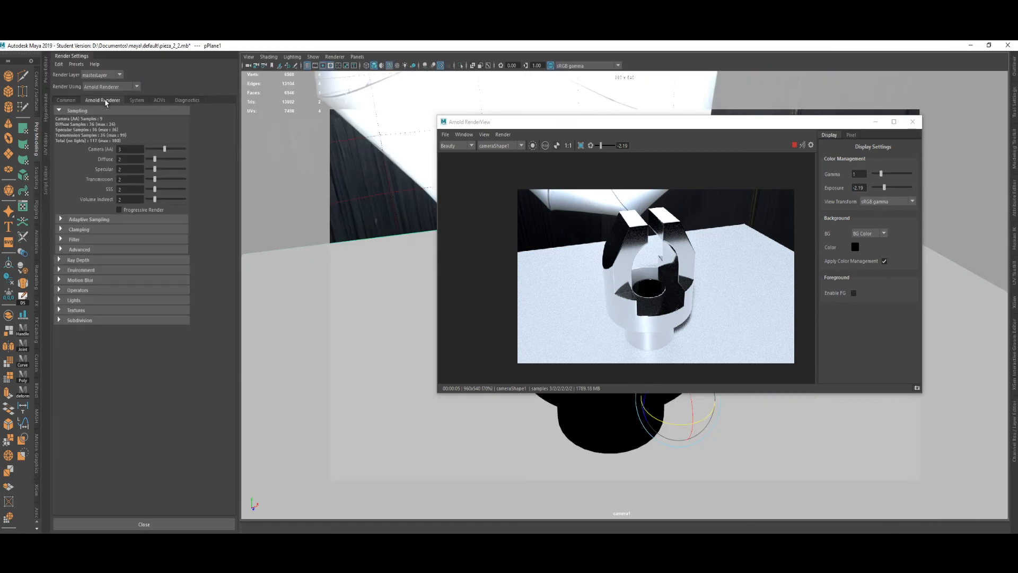
pyautogui.click(121, 169)
pyautogui.click(126, 160)
pyautogui.doubleClick(119, 149)
pyautogui.doubleClick(128, 169)
pyautogui.doubleClick(130, 149)
pyautogui.doubleClick(128, 159)
pyautogui.doubleClick(129, 170)
pyautogui.doubleClick(130, 160)
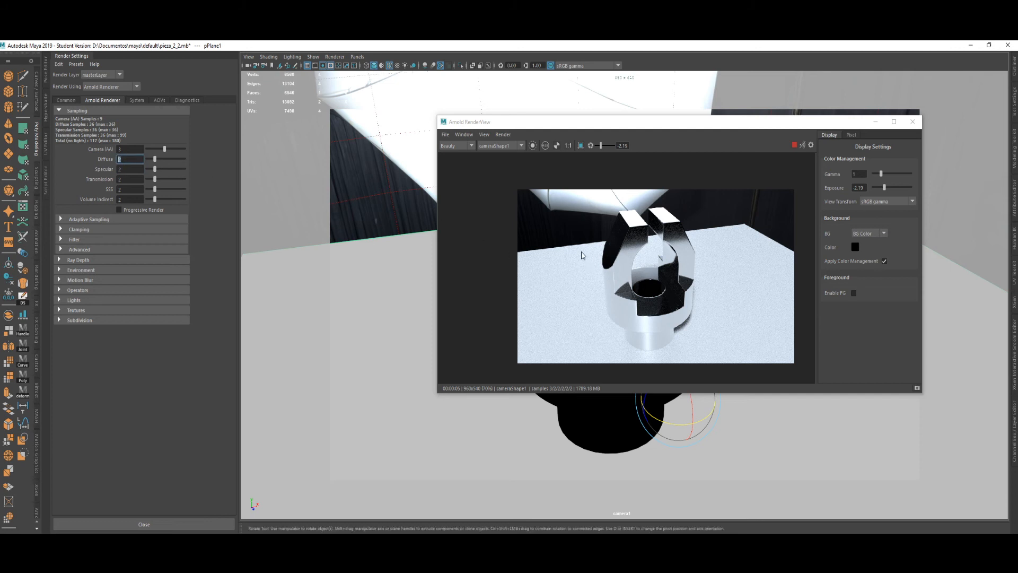
# Examine the Transmission, SSS and Volume Indirect samples and check the noise on the rendered prongs.
pyautogui.doubleClick(133, 180)
pyautogui.doubleClick(135, 189)
pyautogui.doubleClick(136, 201)
pyautogui.click(124, 181)
pyautogui.scroll(3, 647, 249)
pyautogui.moveTo(647, 249); pyautogui.dragTo(579, 218)
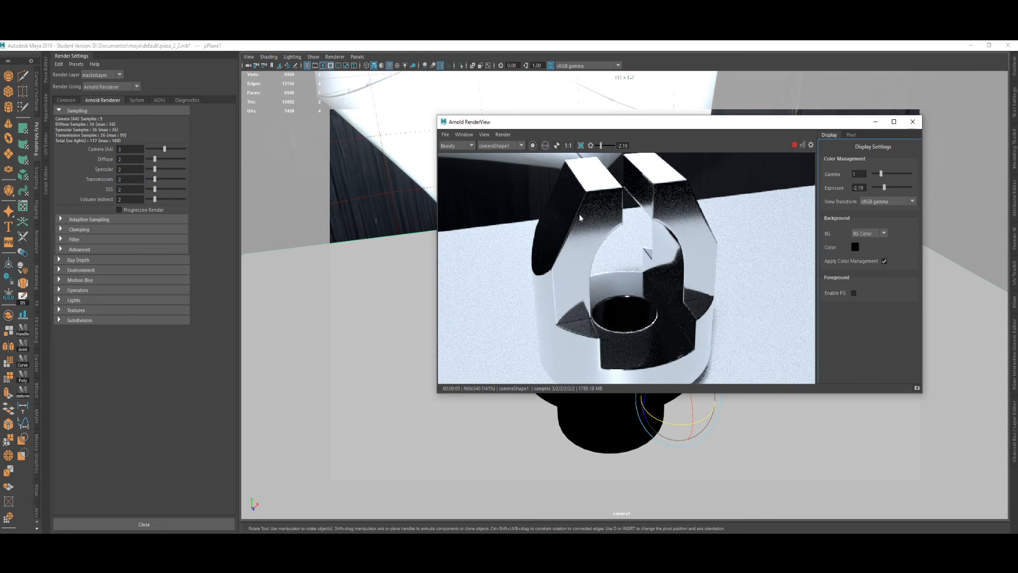
# Review the active AOVs in the Render Settings and view the diffuse and specular passes of the render.
pyautogui.click(159, 100)
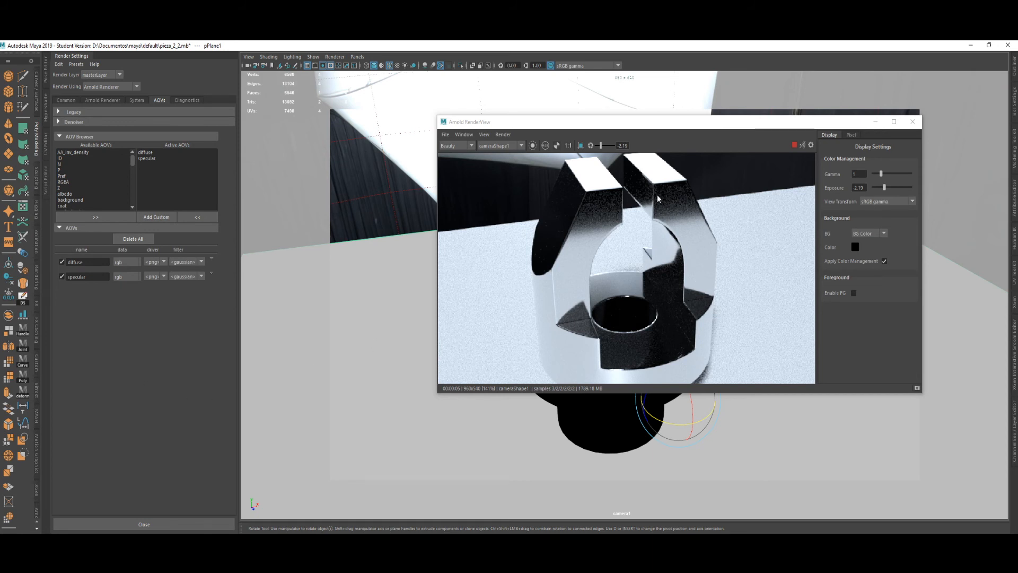
pyautogui.scroll(-1, 588, 272)
pyautogui.moveTo(593, 252); pyautogui.dragTo(613, 217, button='middle')
pyautogui.scroll(-1, 632, 218)
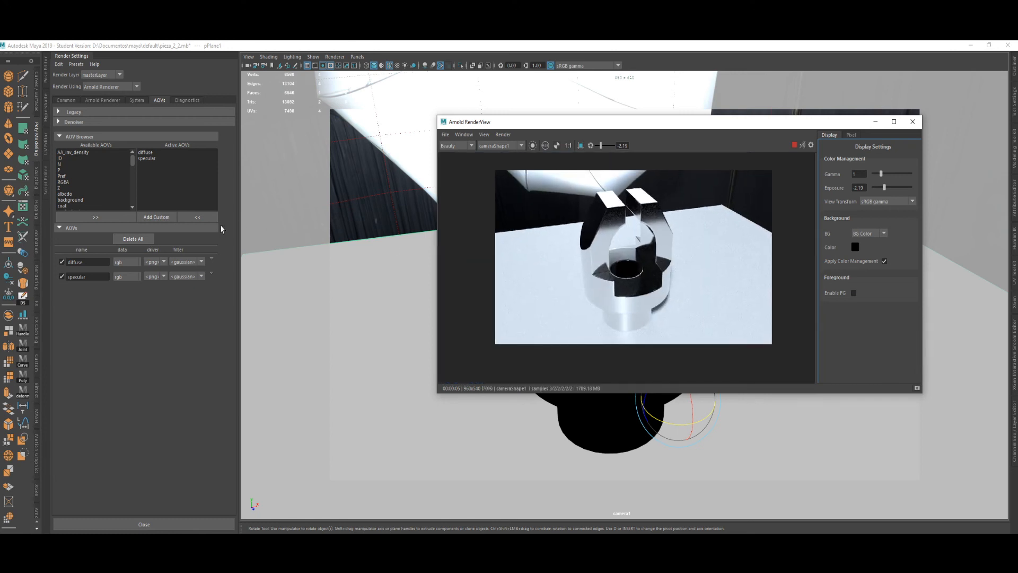
pyautogui.click(470, 146)
pyautogui.click(455, 159)
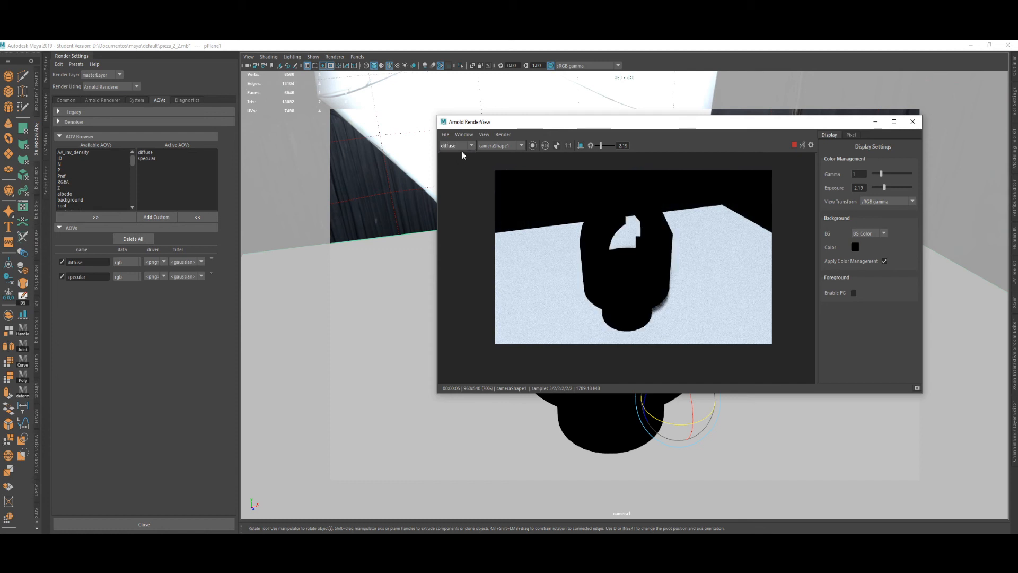
pyautogui.click(457, 165)
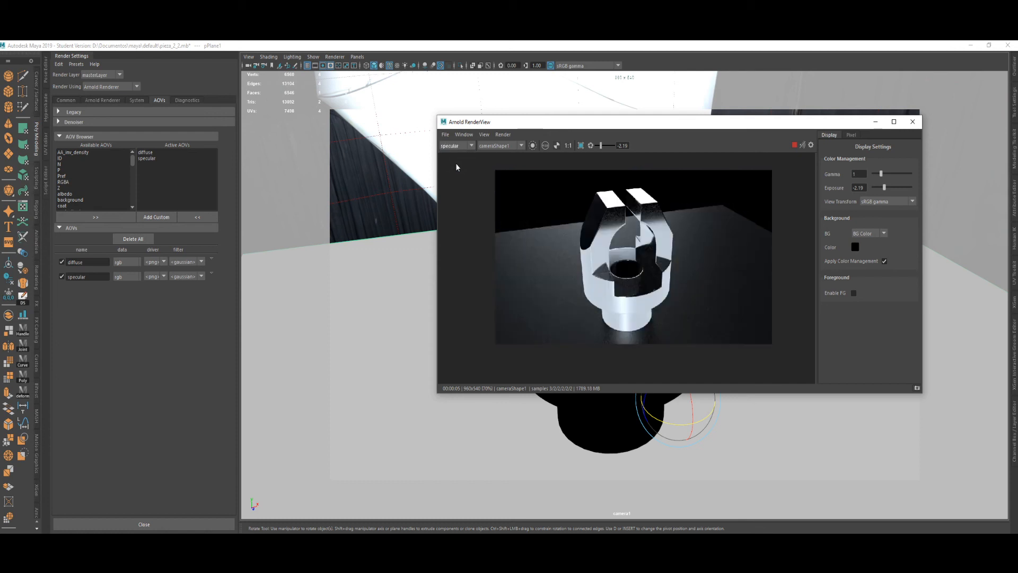
# Return to the Arnold sampling options and inspect the noise on the forked piece in the specular pass.
pyautogui.click(137, 99)
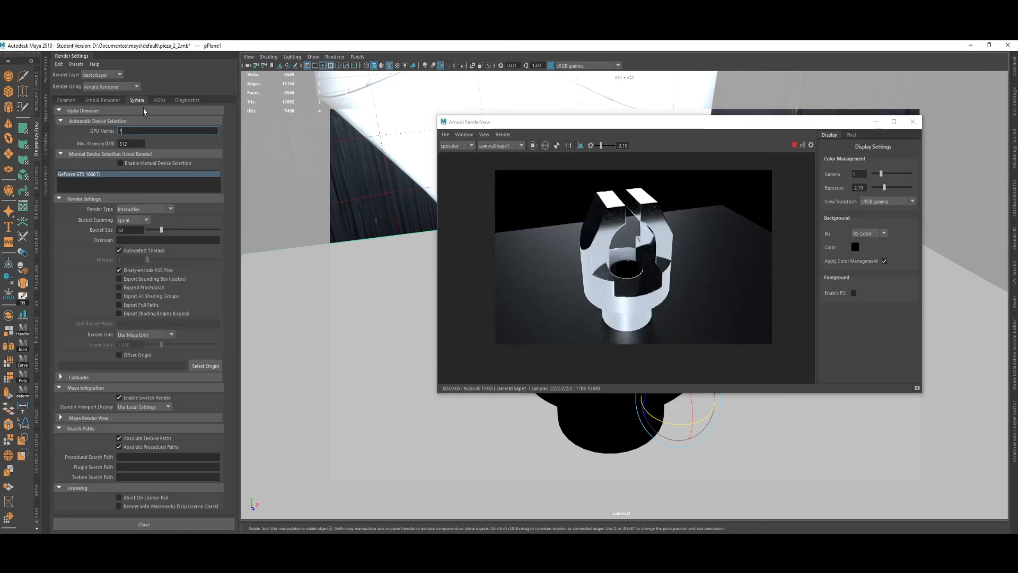
pyautogui.click(116, 102)
pyautogui.click(130, 158)
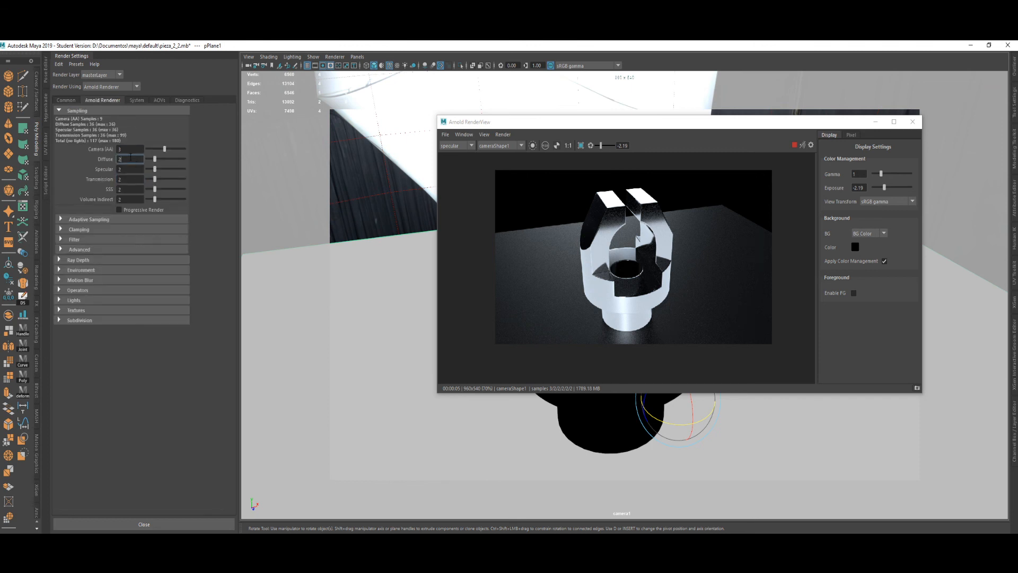
pyautogui.scroll(4, 586, 232)
pyautogui.moveTo(590, 231); pyautogui.dragTo(561, 227, button='middle')
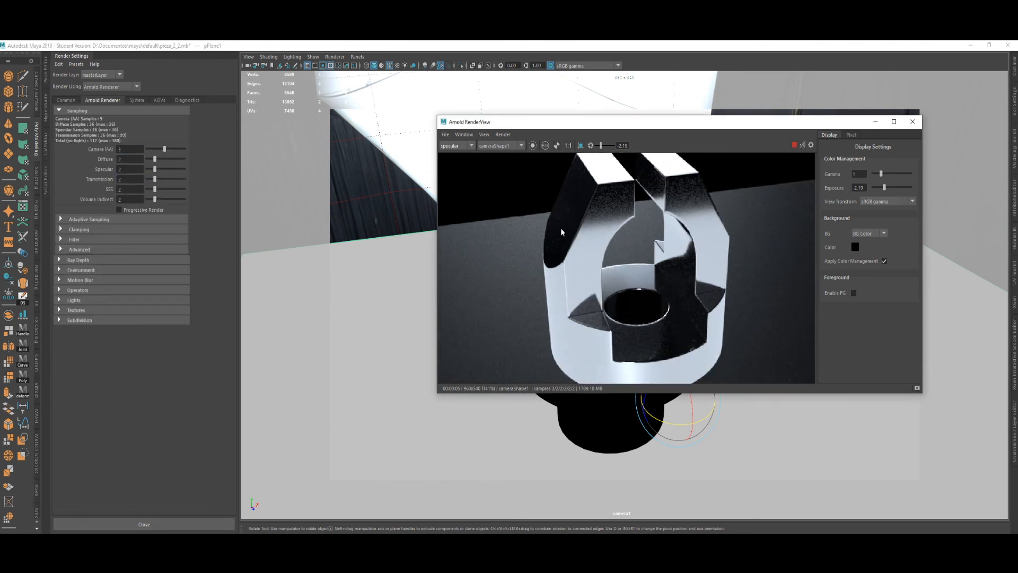
# Examine the noise on the prongs and inner faces of the forked piece up close in the specular pass.
pyautogui.moveTo(622, 194); pyautogui.dragTo(622, 218, button='middle')
pyautogui.scroll(3, 609, 228)
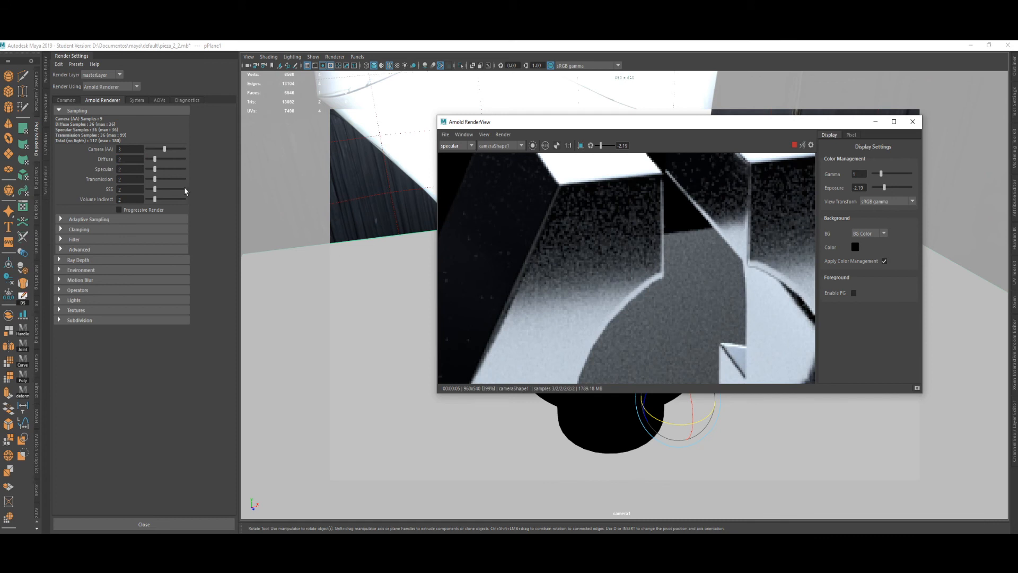
pyautogui.moveTo(595, 221); pyautogui.dragTo(584, 188, button='middle')
pyautogui.scroll(-1, 536, 315)
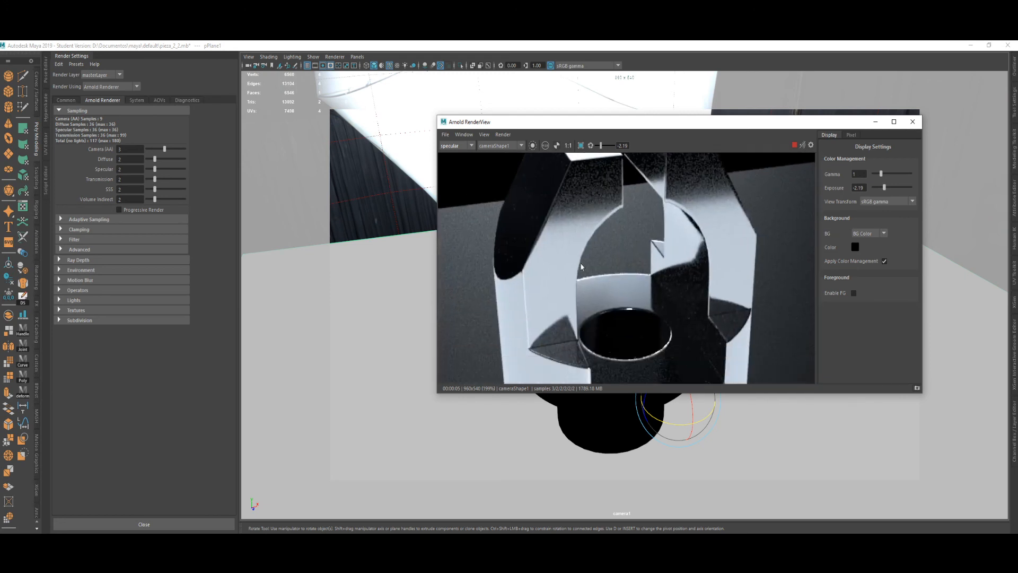
pyautogui.scroll(-1, 580, 269)
pyautogui.scroll(1, 588, 227)
pyautogui.moveTo(602, 298); pyautogui.dragTo(601, 260, button='middle')
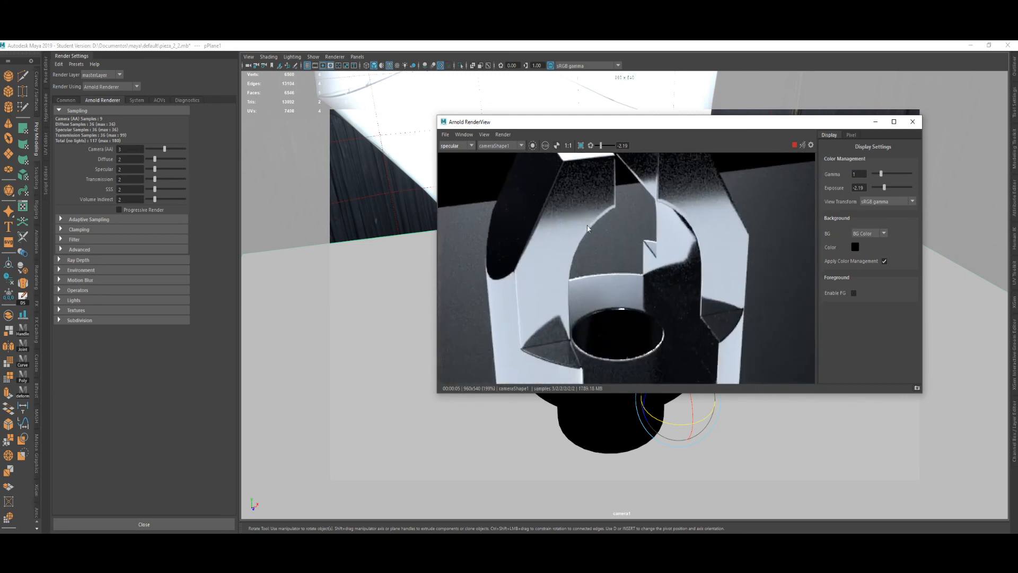
pyautogui.scroll(-1, 609, 265)
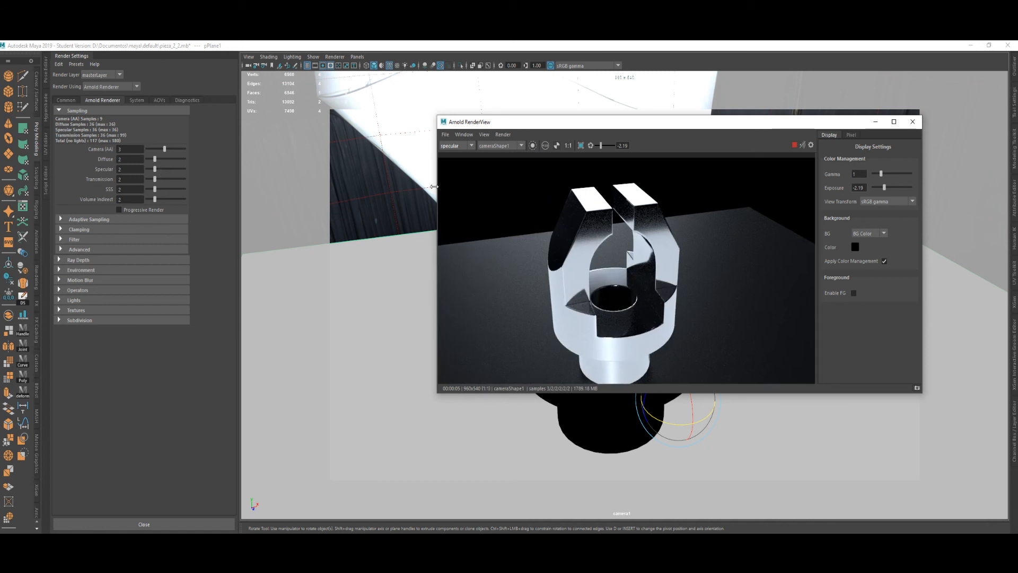
# Try the perspShape camera in the render view with the specular pass displayed, and return to cameraShape1.
pyautogui.click(497, 157)
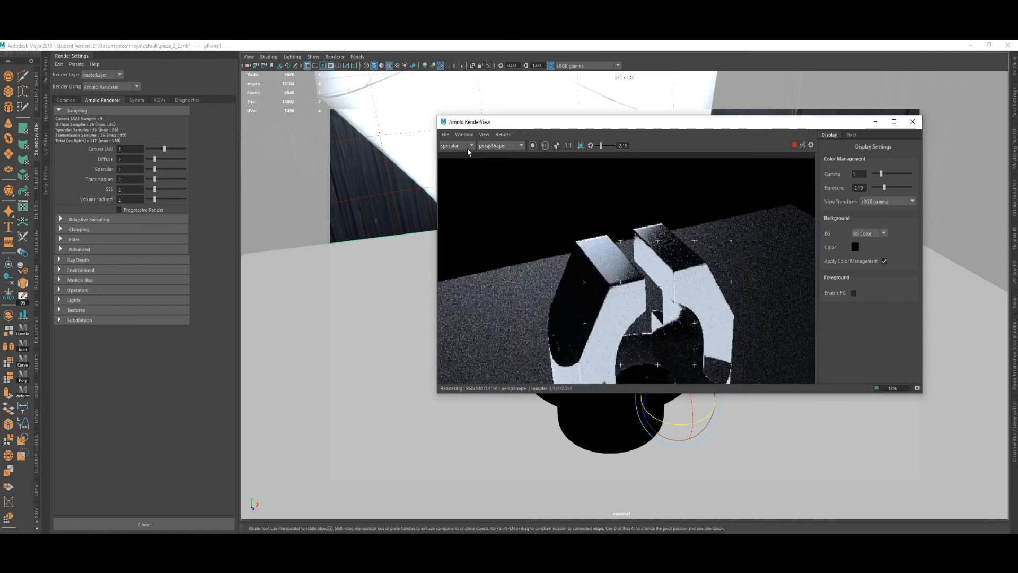
pyautogui.click(469, 146)
pyautogui.click(467, 165)
pyautogui.moveTo(612, 306); pyautogui.dragTo(587, 229, button='middle')
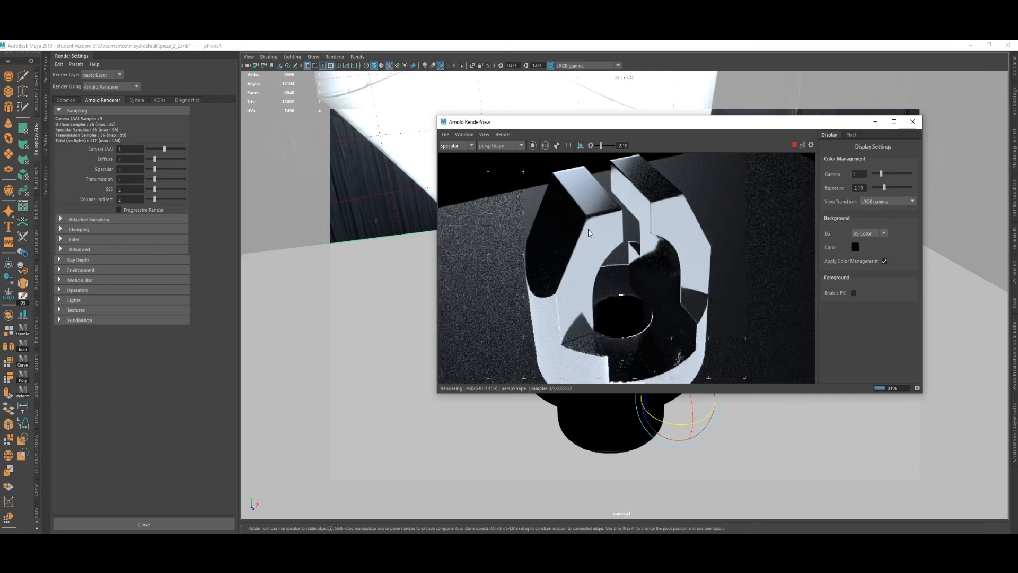
pyautogui.click(587, 230)
pyautogui.click(502, 145)
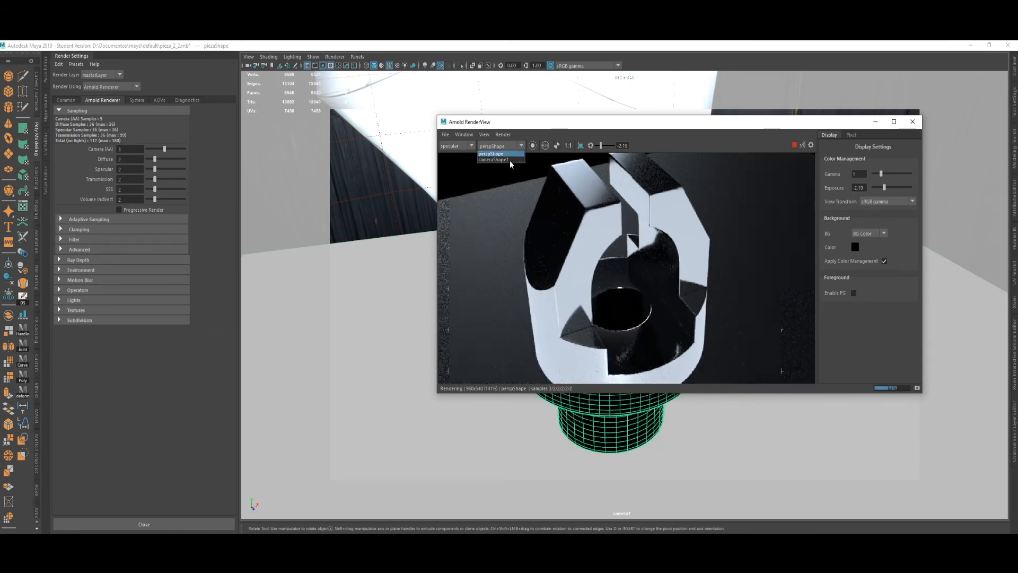
pyautogui.click(510, 160)
# Magnify the front face of the prong in the specular pass and check its grain.
pyautogui.scroll(4, 633, 225)
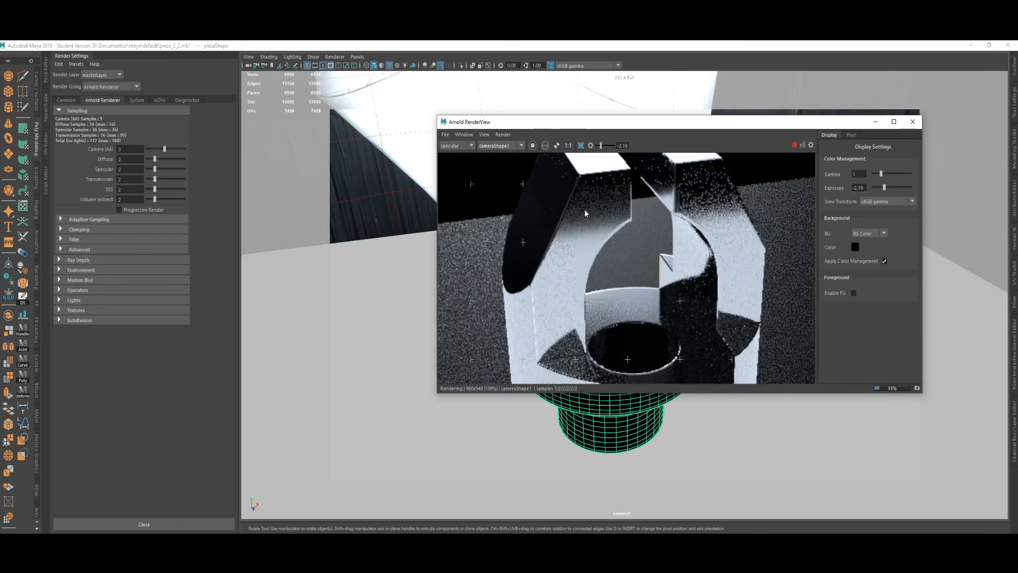
pyautogui.moveTo(601, 235); pyautogui.dragTo(630, 235, button='middle')
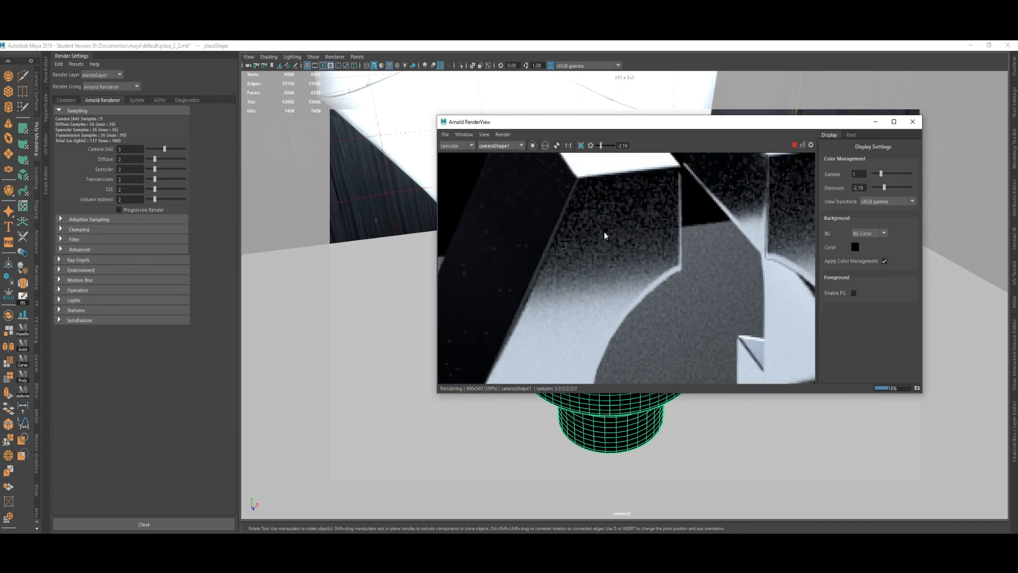
pyautogui.click(464, 134)
pyautogui.click(465, 134)
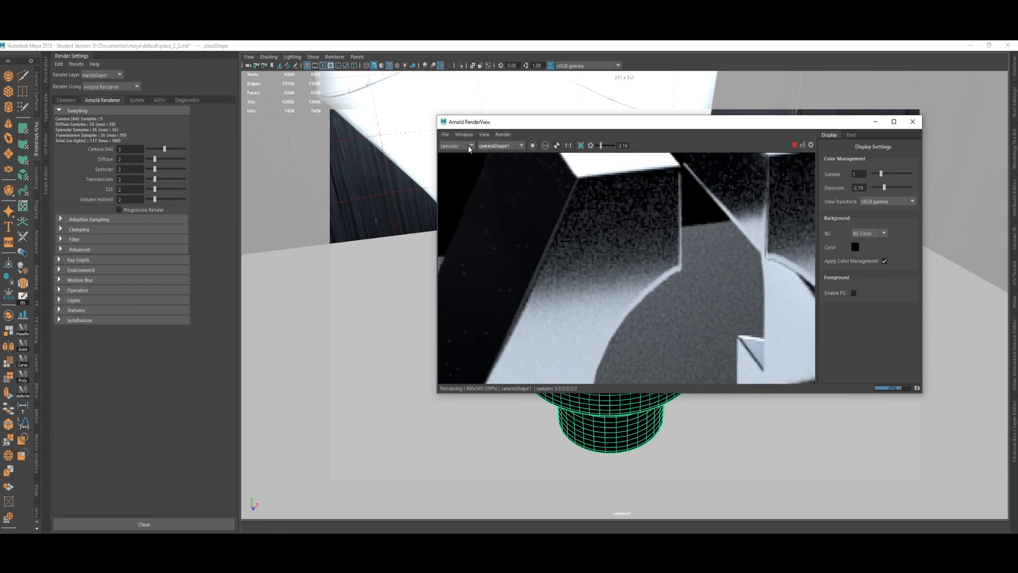
# Display the diffuse pass and examine the noise on the floor visible through the fork's opening.
pyautogui.click(456, 145)
pyautogui.click(455, 159)
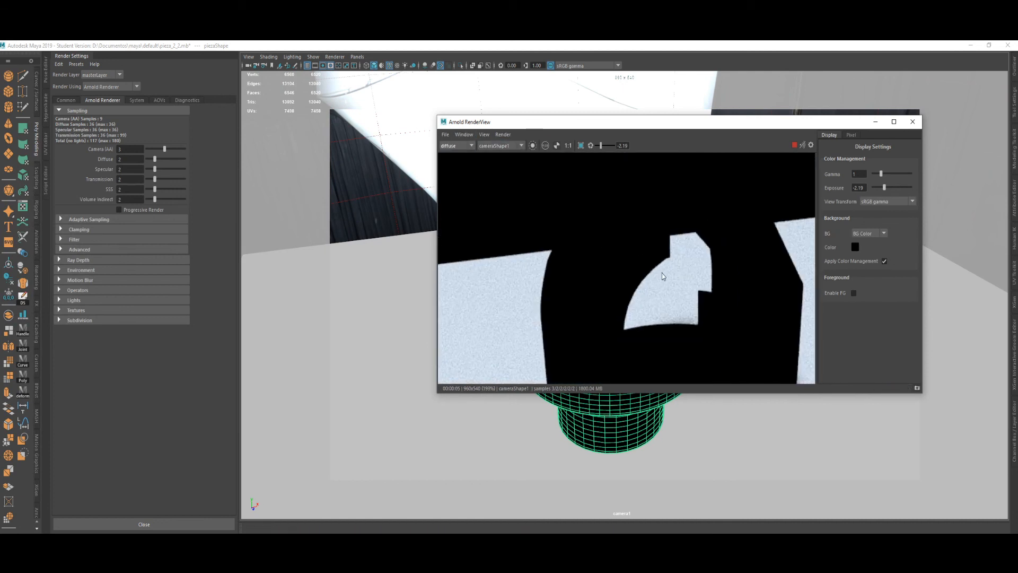
pyautogui.scroll(3, 660, 250)
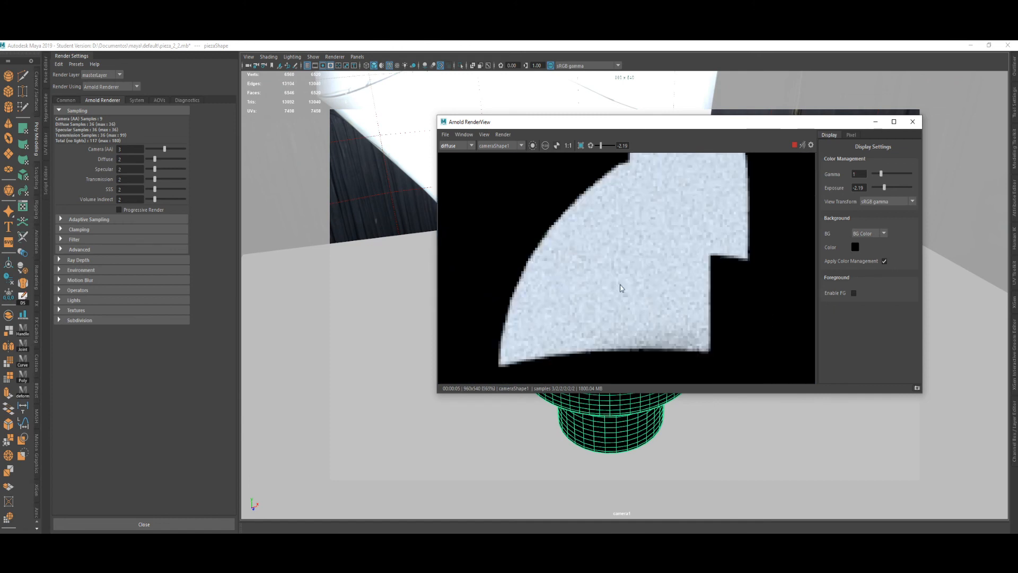
pyautogui.moveTo(623, 245); pyautogui.dragTo(615, 268, button='middle')
pyautogui.scroll(-2, 617, 241)
pyautogui.scroll(-3, 615, 268)
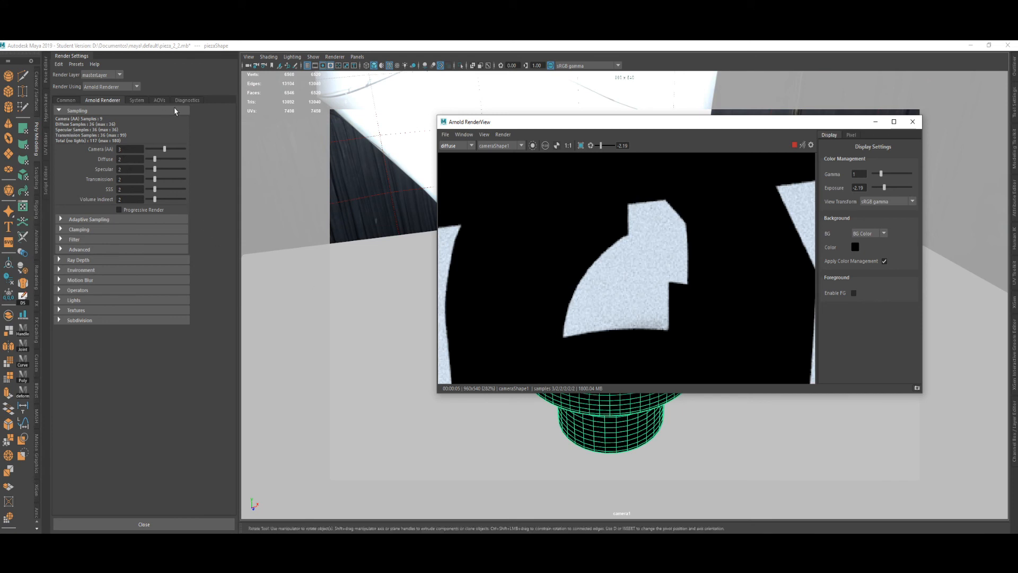
# In the Render Settings' AOVs, remove diffuse from the active AOVs, add it back and display the diffuse pass.
pyautogui.click(160, 100)
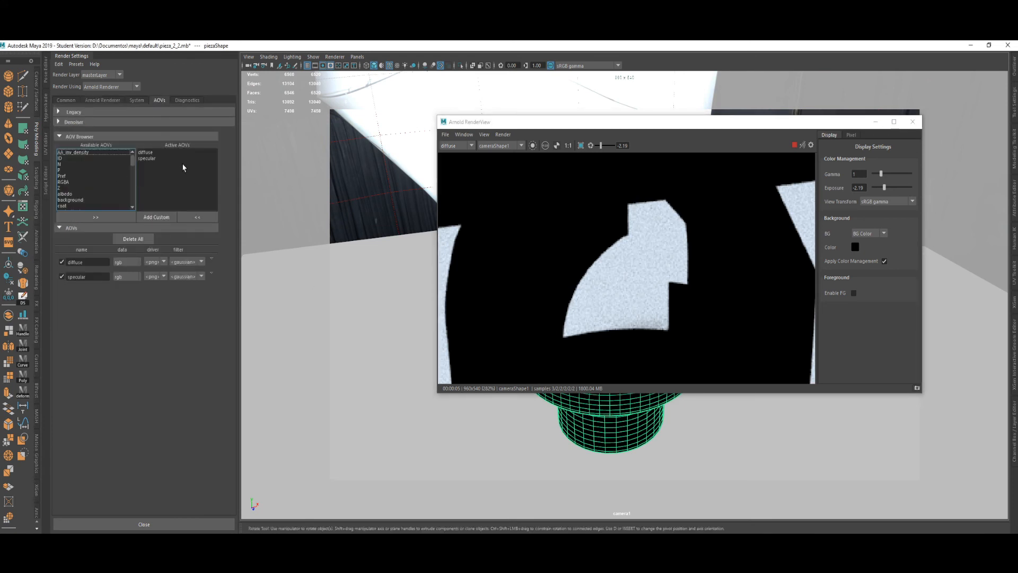
pyautogui.scroll(-6, 107, 176)
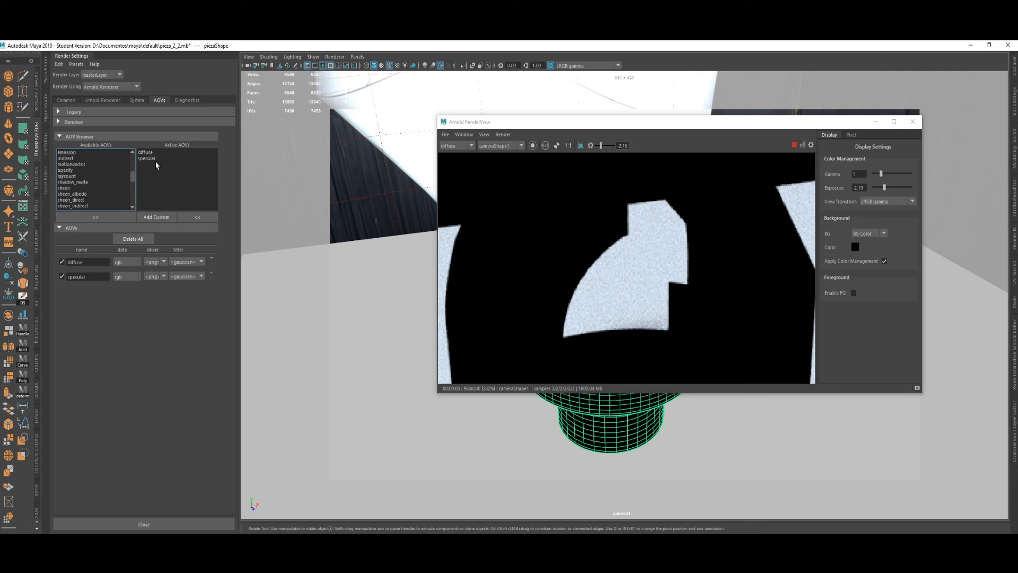
pyautogui.scroll(3, 98, 175)
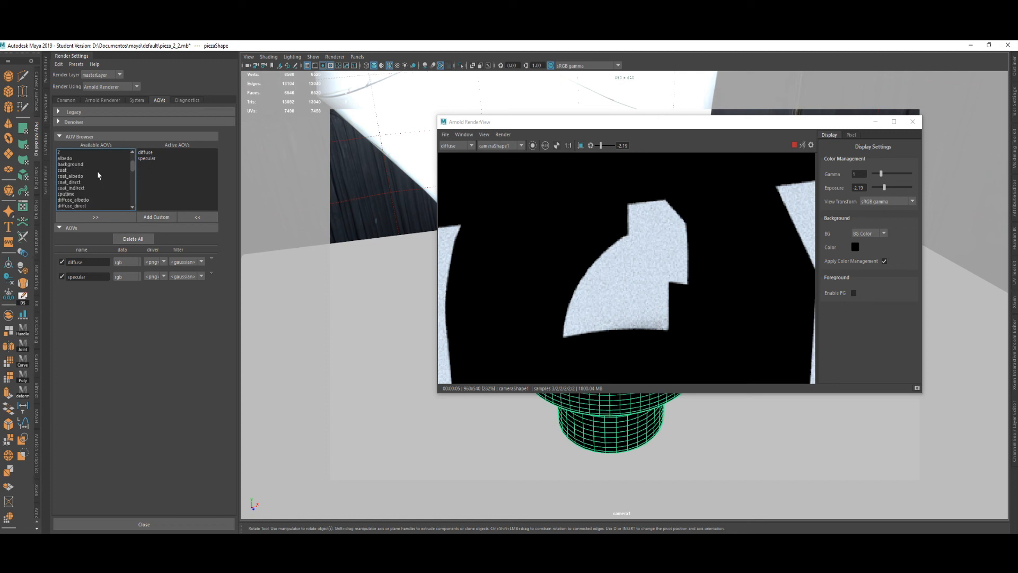
pyautogui.scroll(3, 79, 183)
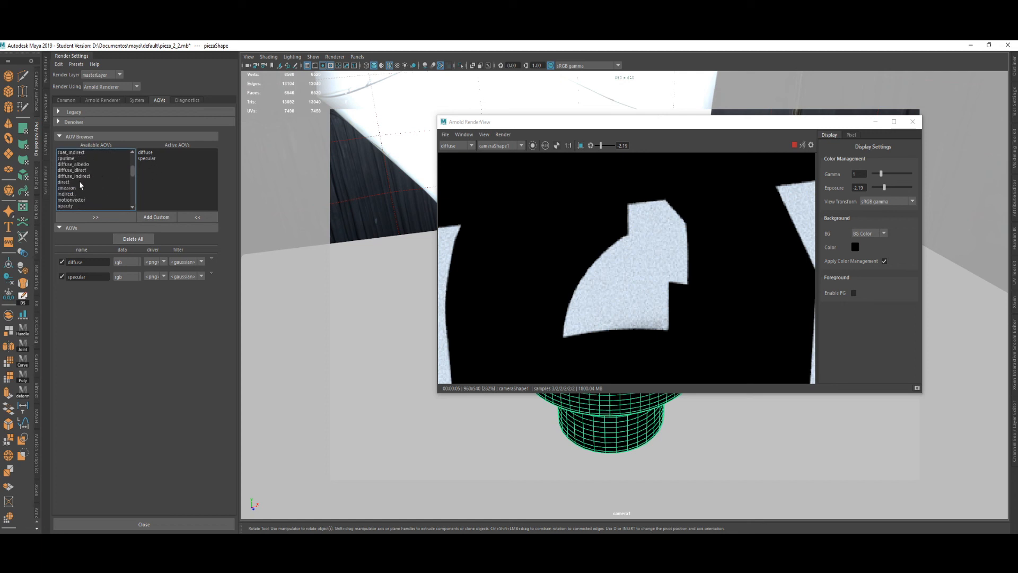
pyautogui.click(148, 153)
pyautogui.click(182, 219)
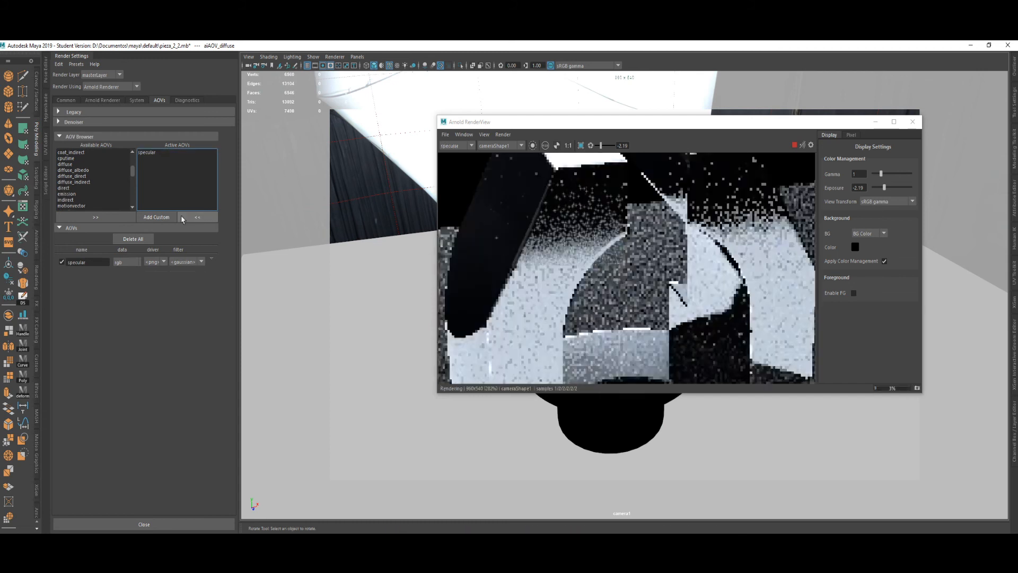
pyautogui.click(68, 164)
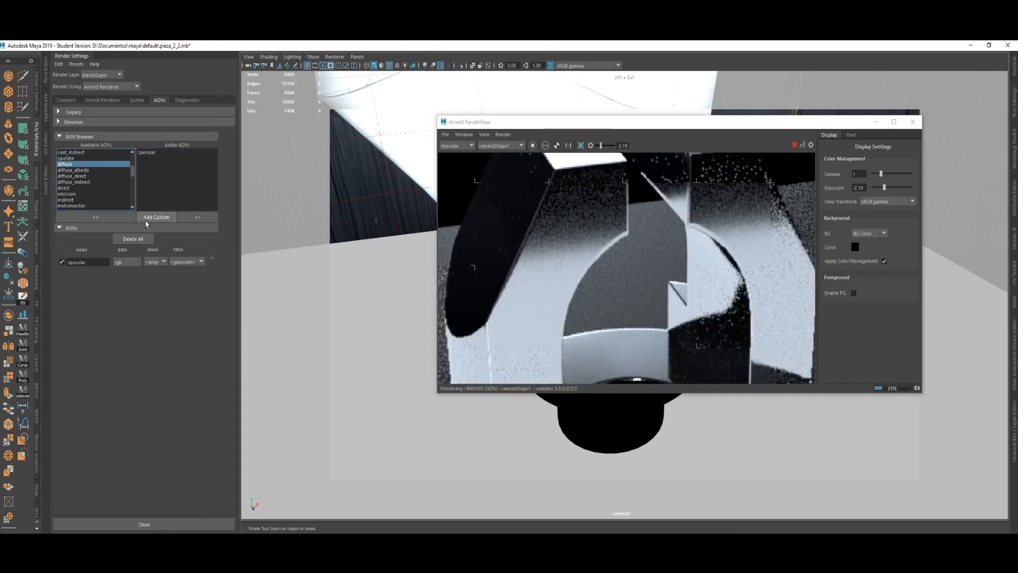
pyautogui.click(95, 217)
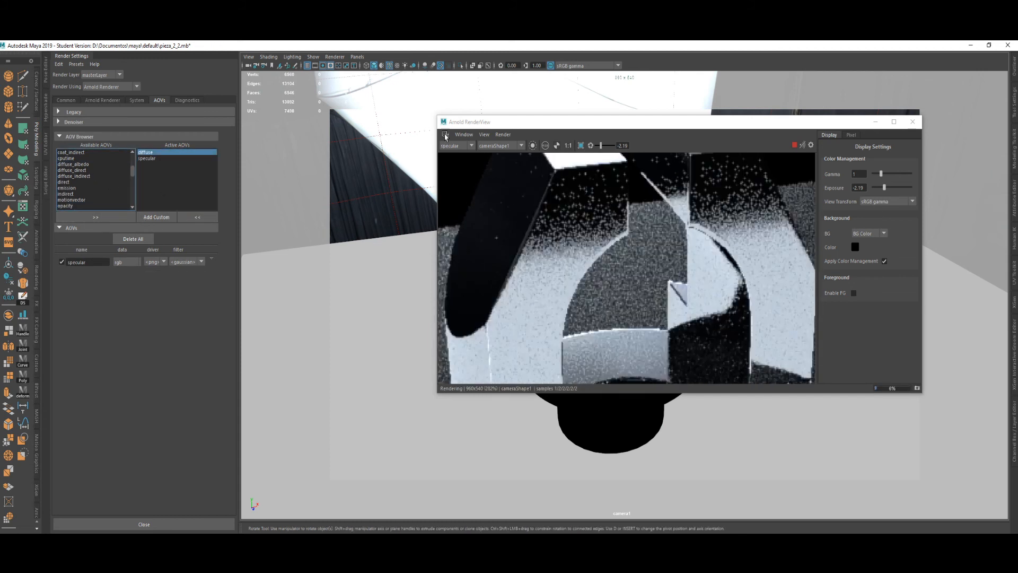
pyautogui.click(471, 144)
pyautogui.click(449, 159)
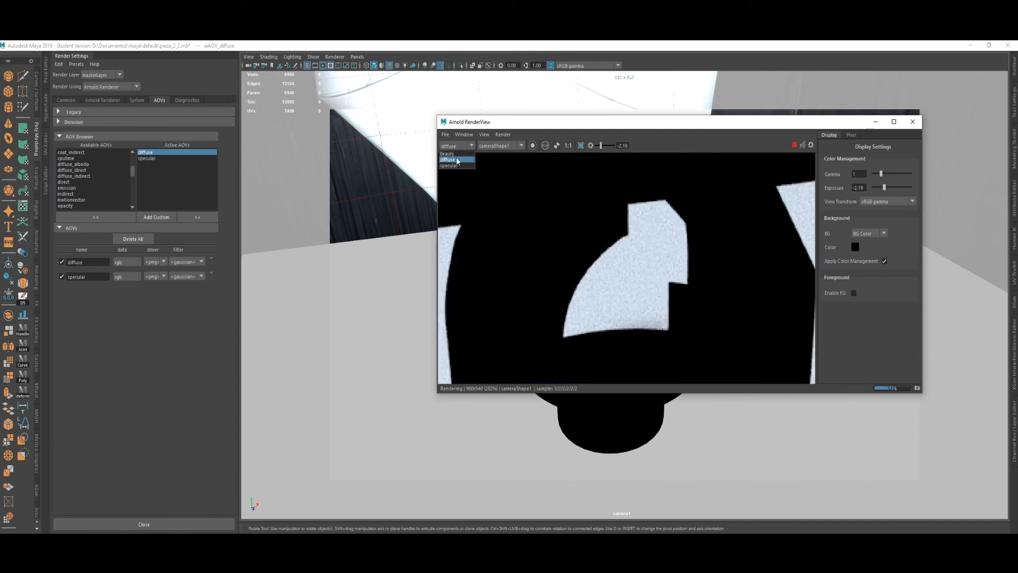
# Remove specular from the active AOVs and add it back from the available ones.
pyautogui.click(125, 174)
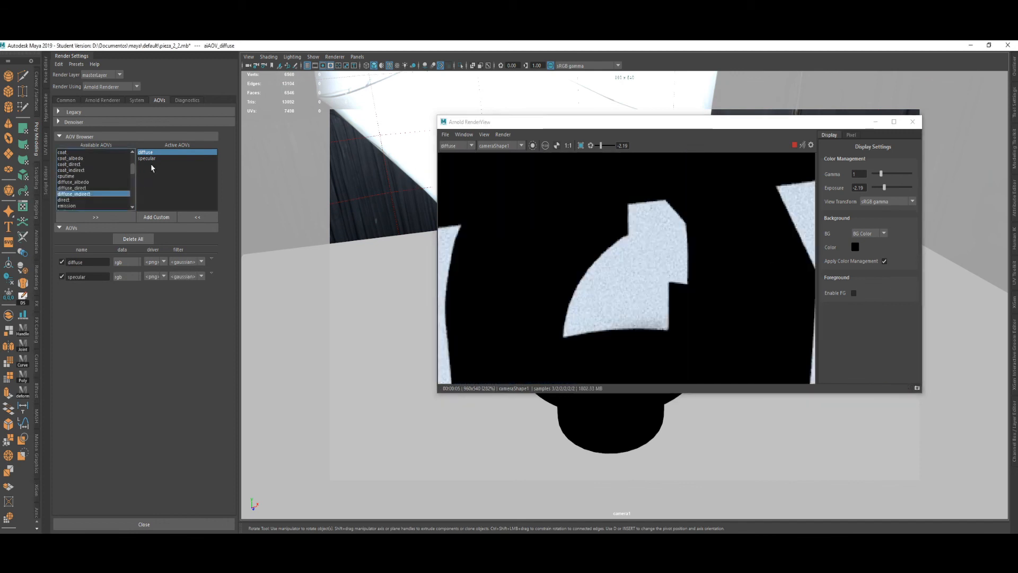
pyautogui.click(147, 158)
pyautogui.click(197, 217)
pyautogui.scroll(-2, 117, 195)
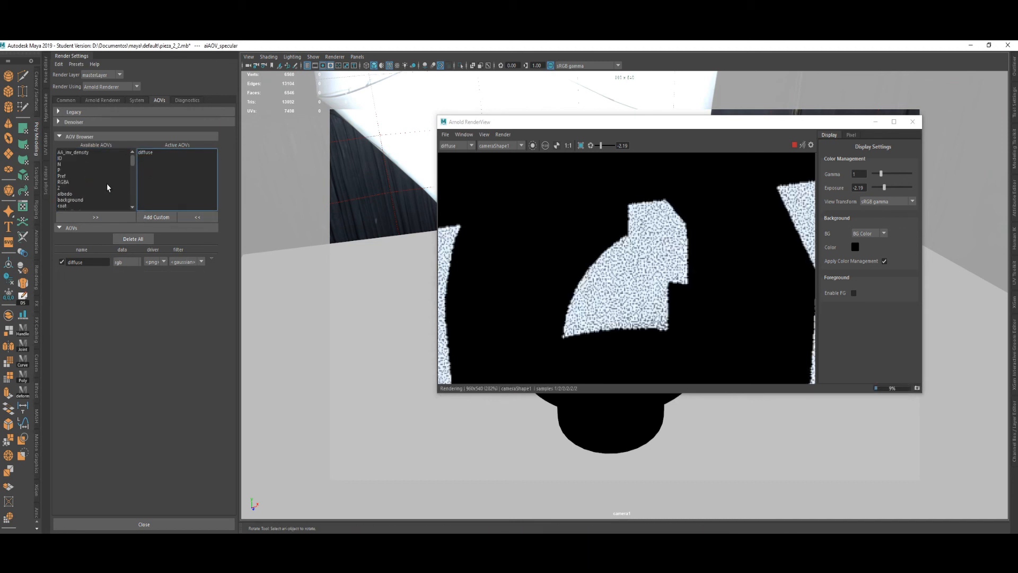
pyautogui.scroll(-3, 98, 202)
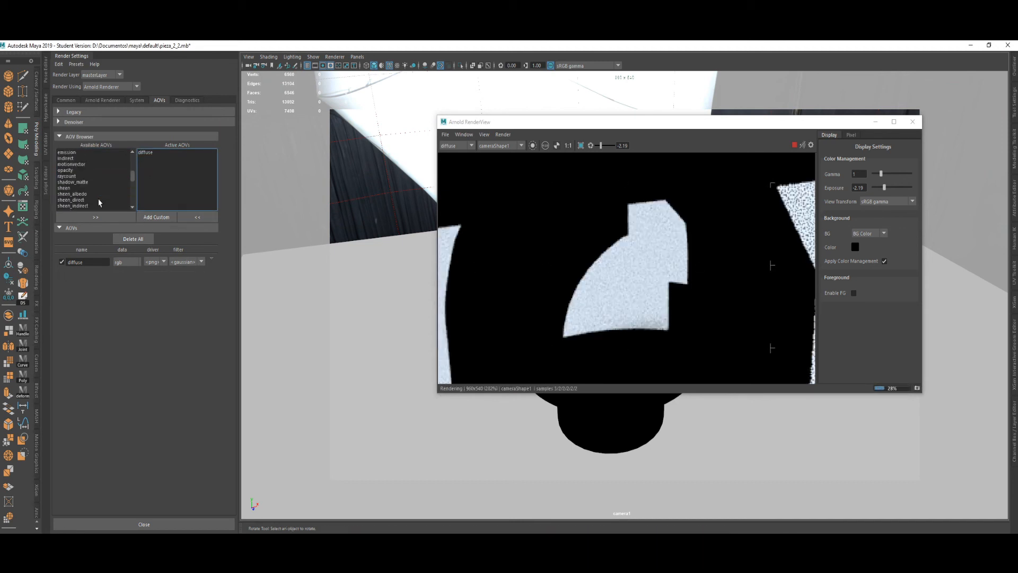
pyautogui.scroll(-2, 88, 189)
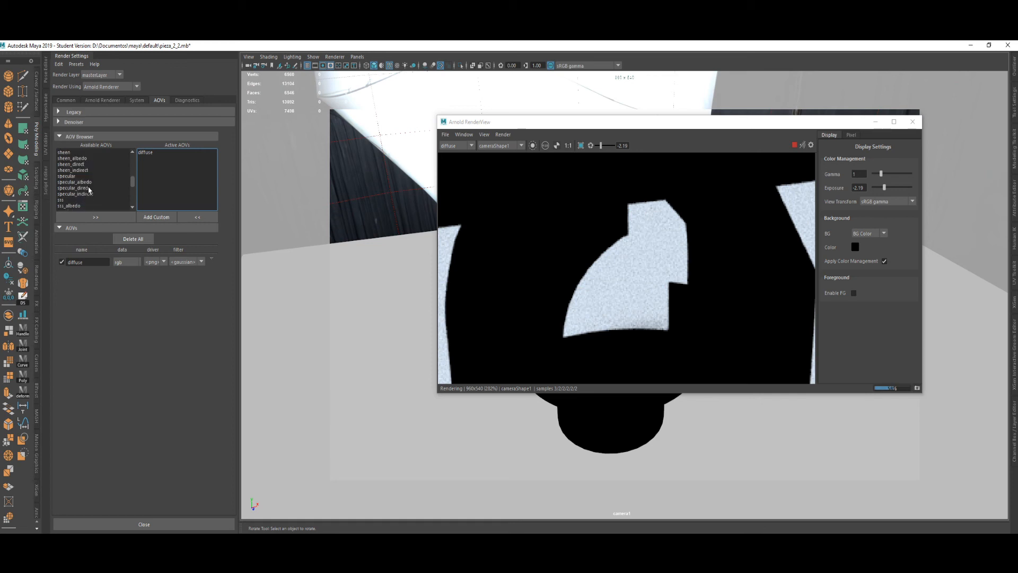
pyautogui.click(78, 176)
pyautogui.click(96, 216)
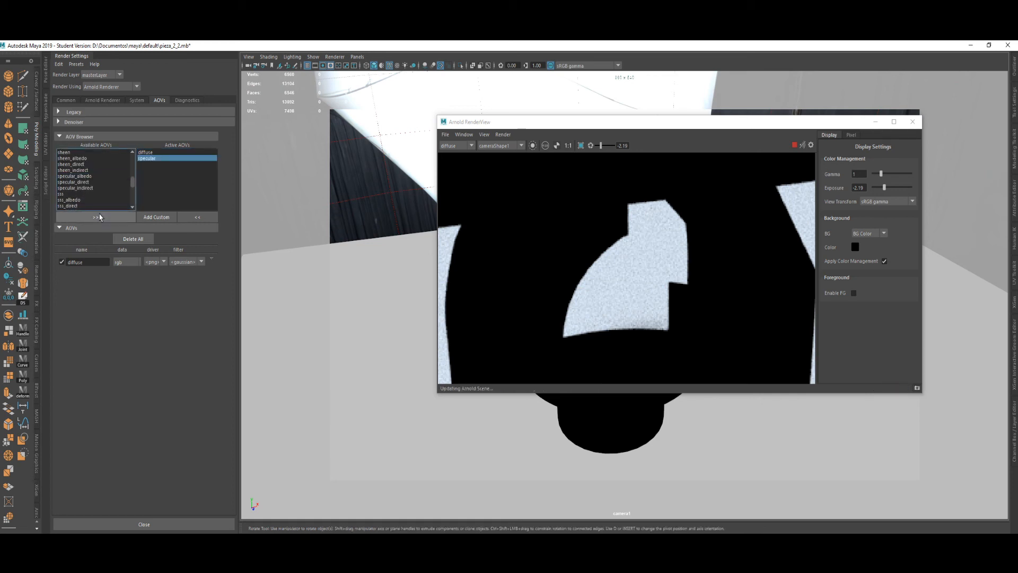
# View the beauty pass, switch to the diffuse pass and inspect the noise around the piece and across the floor.
pyautogui.click(466, 145)
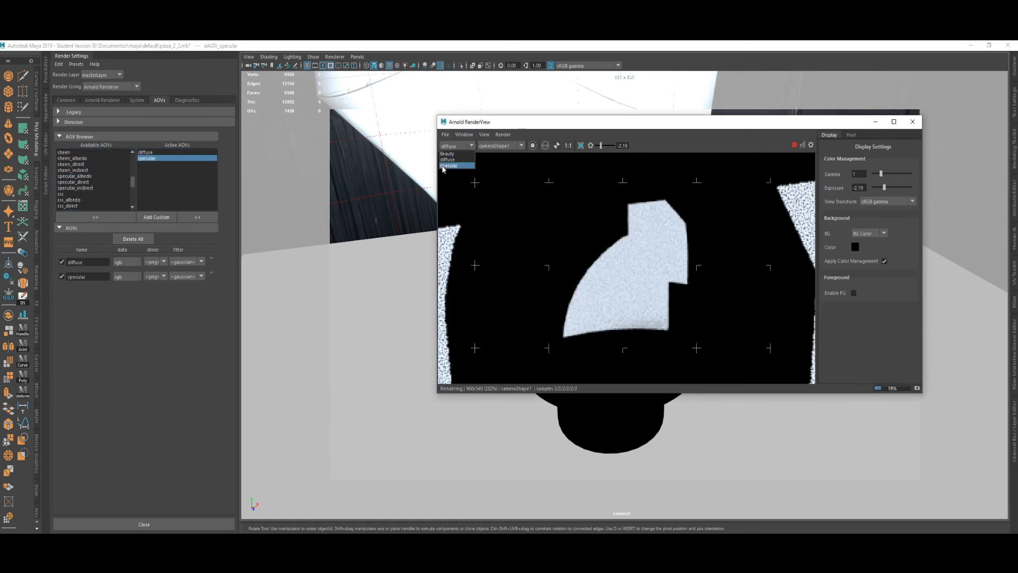
pyautogui.click(447, 154)
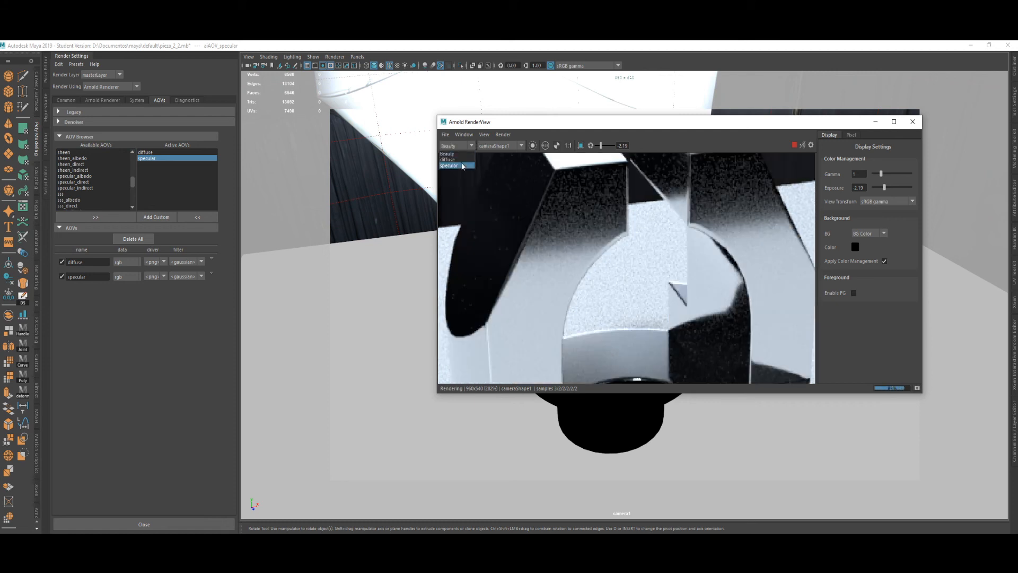
pyautogui.click(457, 160)
pyautogui.moveTo(694, 244); pyautogui.dragTo(670, 221, button='middle')
pyautogui.scroll(-2, 668, 264)
pyautogui.moveTo(668, 264); pyautogui.dragTo(615, 225, button='middle')
pyautogui.scroll(-1, 657, 233)
pyautogui.scroll(3, 654, 222)
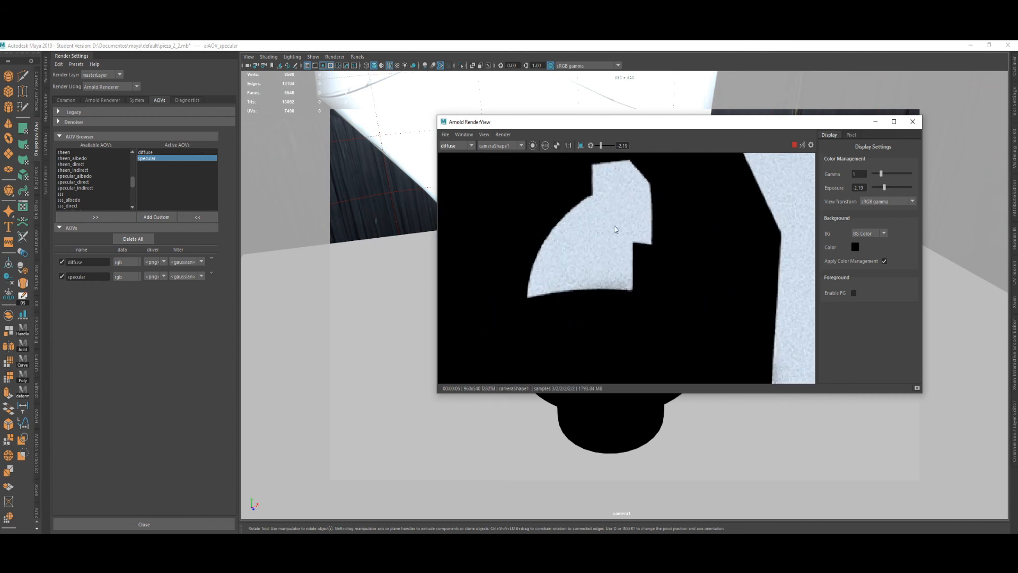
pyautogui.scroll(-3, 678, 265)
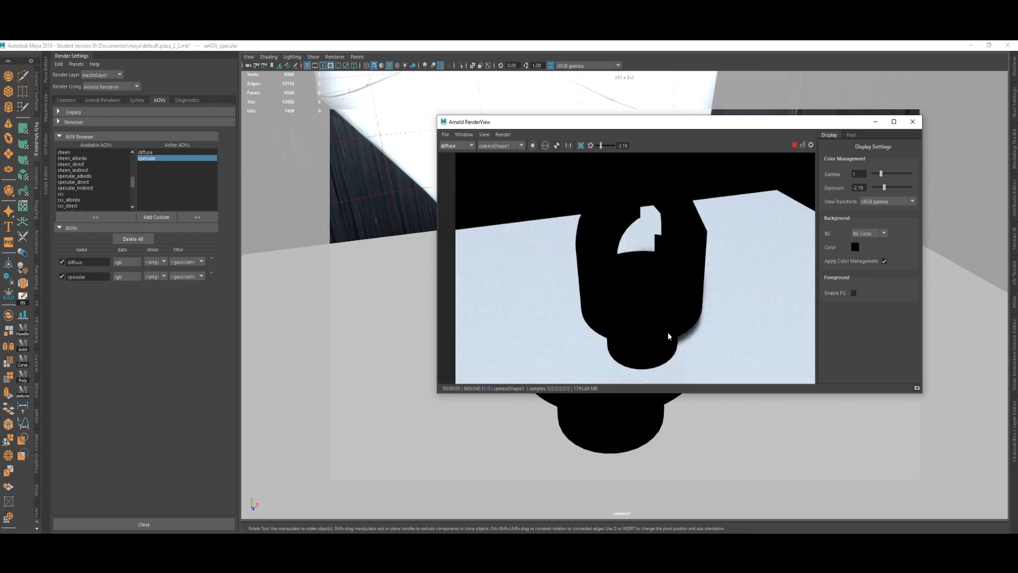
pyautogui.scroll(-2, 647, 251)
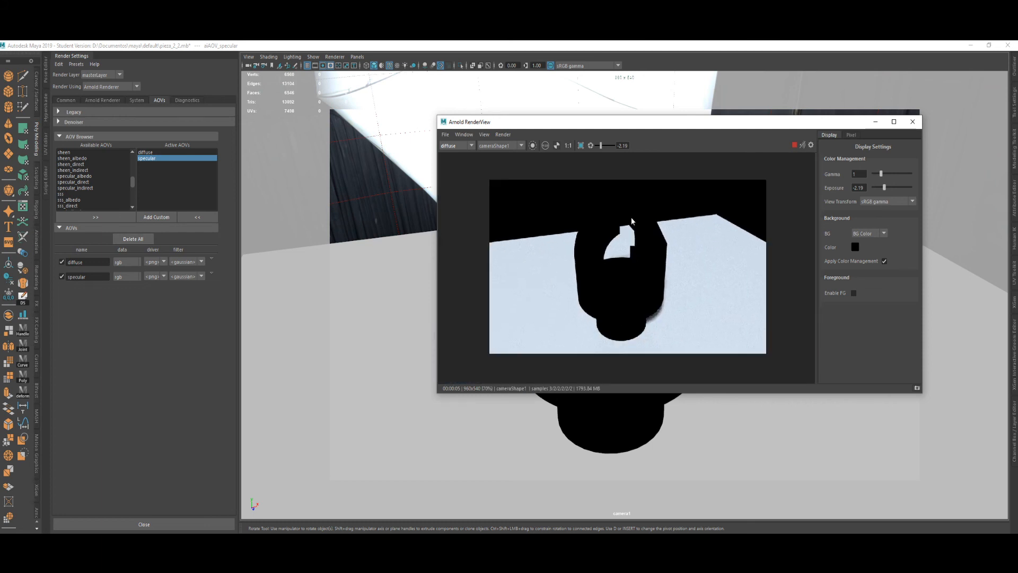
# Enable the crop region in the render view and frame it around the whole forked piece.
pyautogui.click(581, 146)
pyautogui.moveTo(570, 185); pyautogui.dragTo(681, 346)
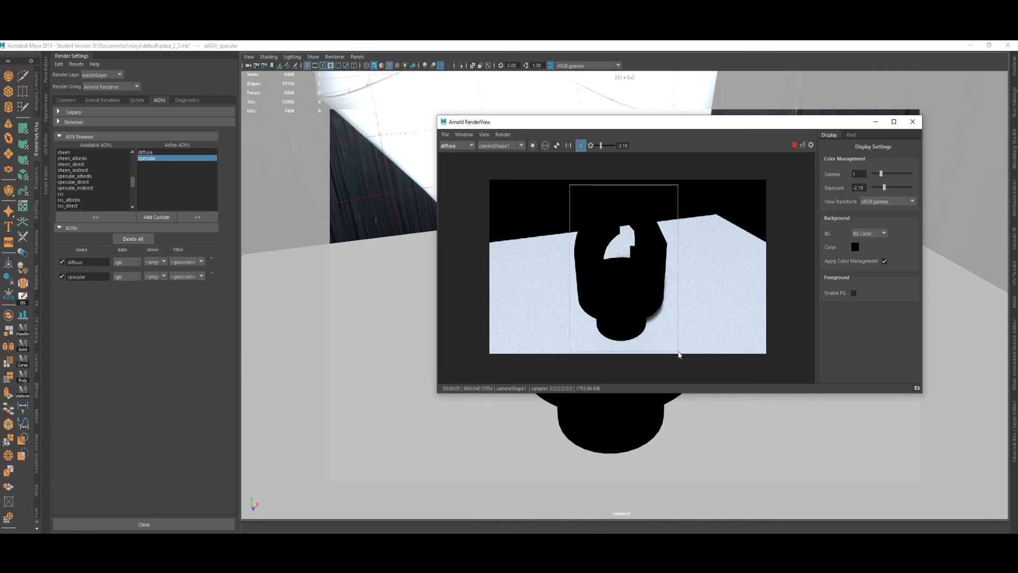
pyautogui.scroll(2, 618, 215)
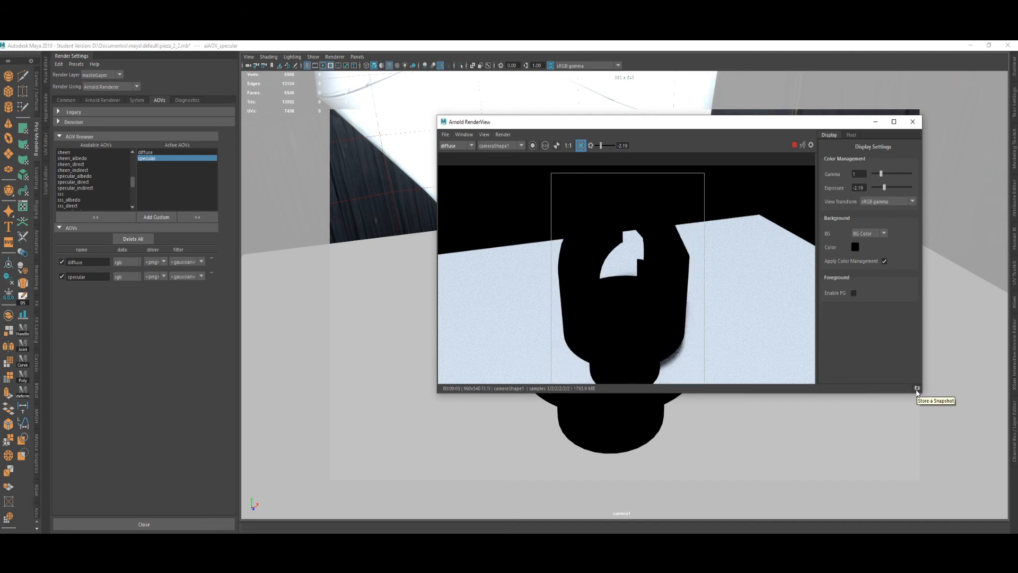
pyautogui.scroll(2, 574, 254)
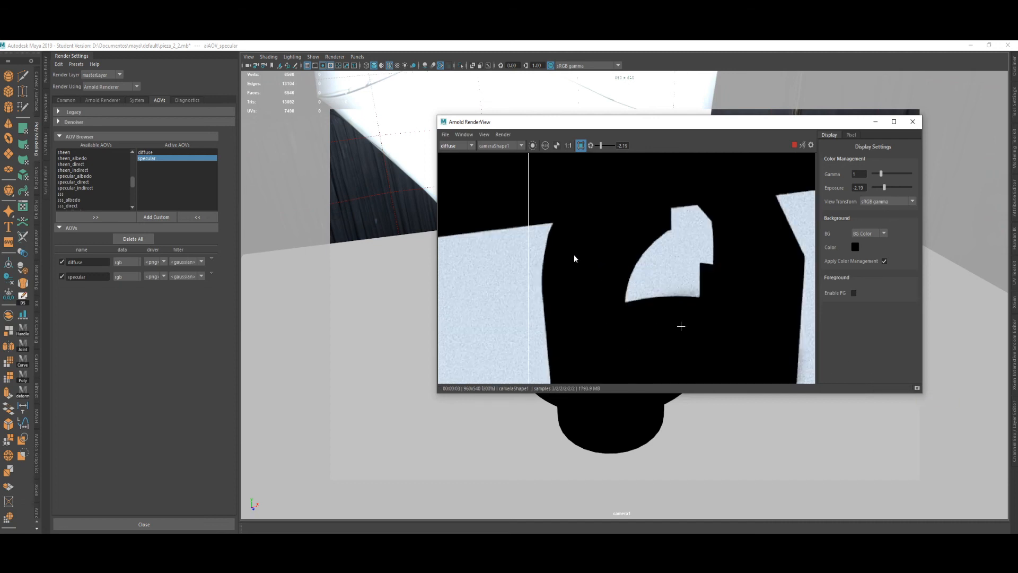
pyautogui.moveTo(574, 255); pyautogui.dragTo(550, 233, button='middle')
pyautogui.scroll(-2, 585, 268)
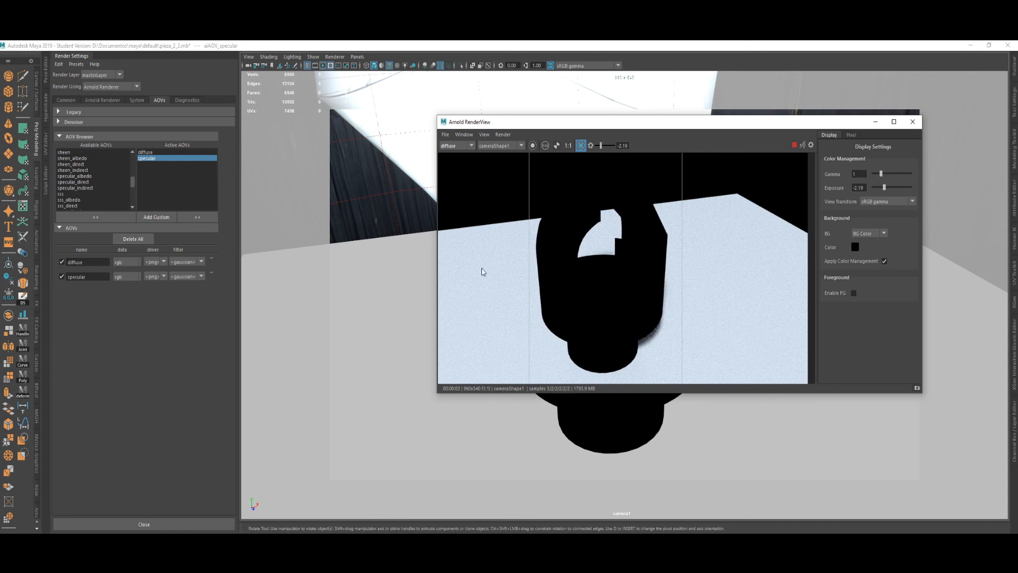
# Narrow the crop region slightly around the forked piece in the diffuse render.
pyautogui.moveTo(548, 225); pyautogui.dragTo(596, 240, button='middle')
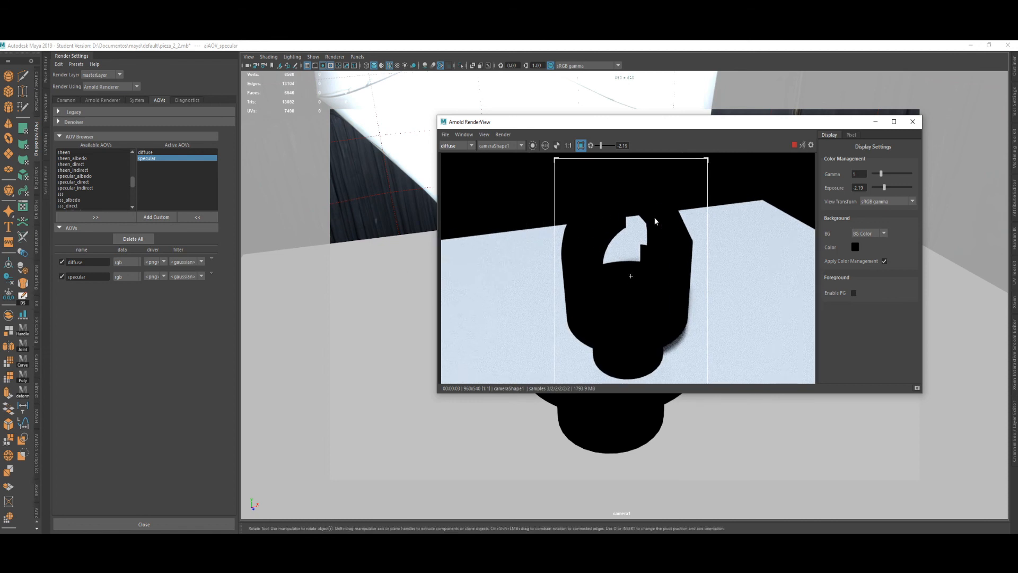
pyautogui.moveTo(707, 159); pyautogui.dragTo(698, 158)
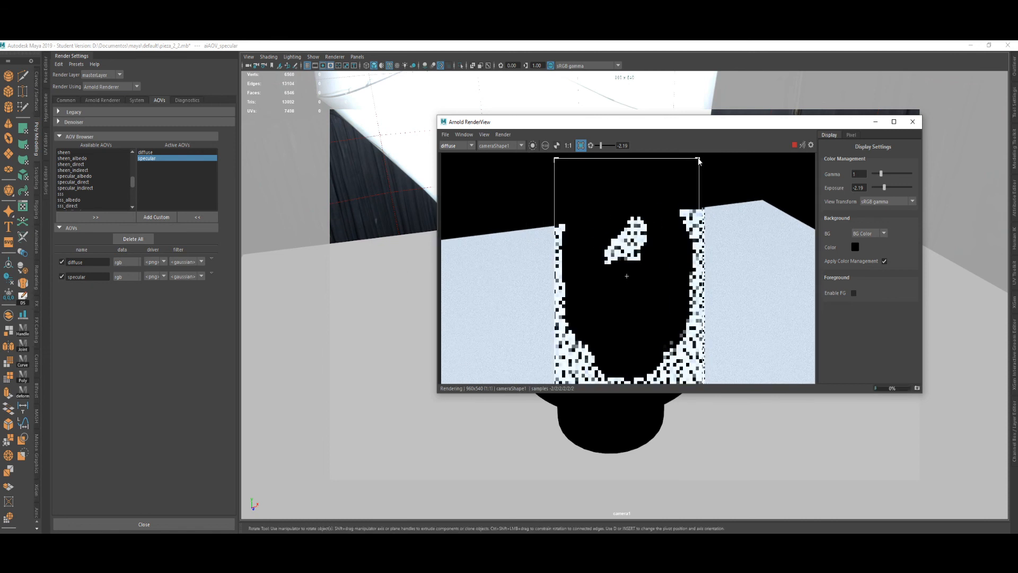
pyautogui.scroll(1, 624, 253)
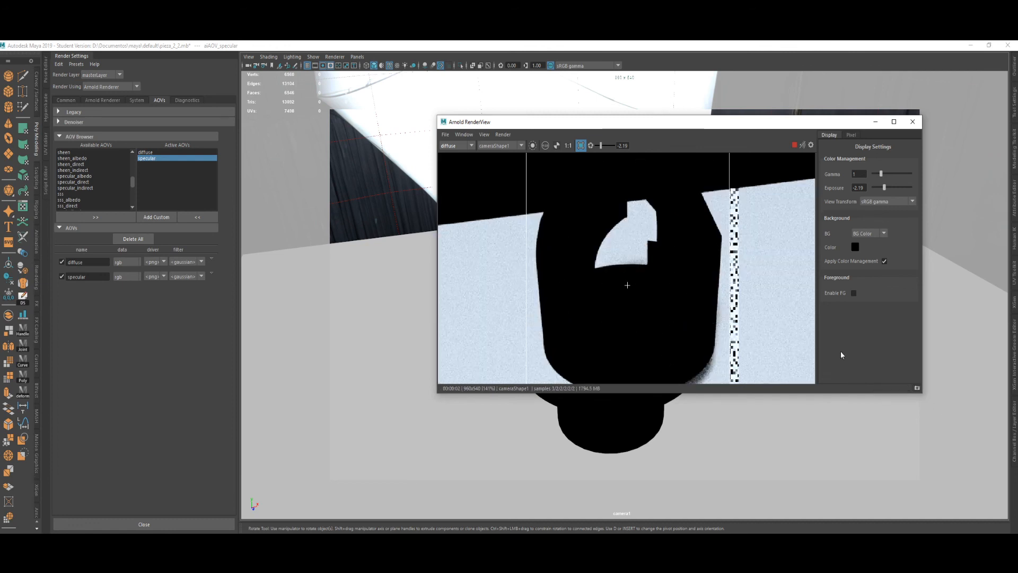
# Store a snapshot of the cropped diffuse pass and display it in the render view.
pyautogui.scroll(-2, 671, 265)
pyautogui.click(916, 389)
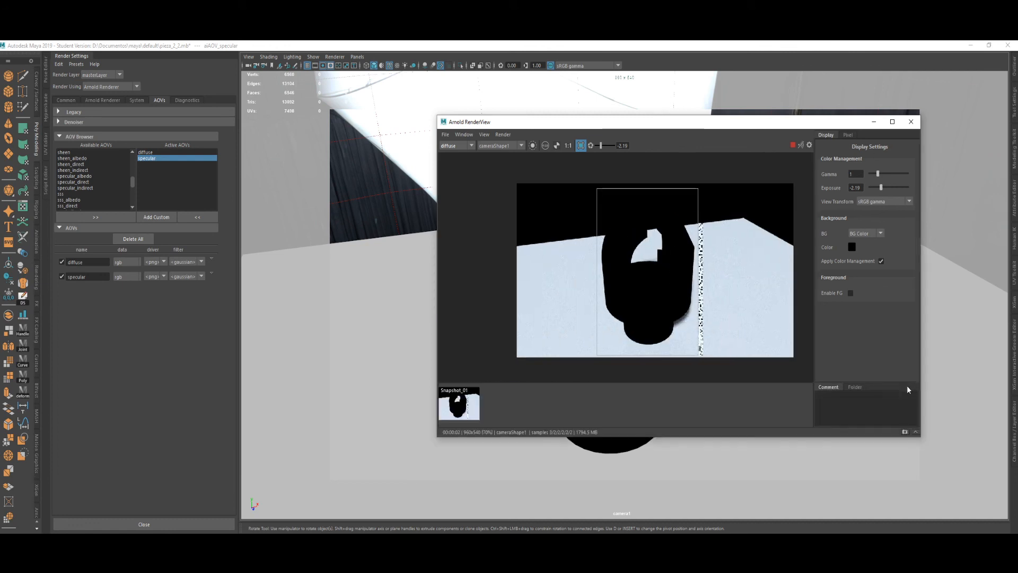
pyautogui.click(467, 402)
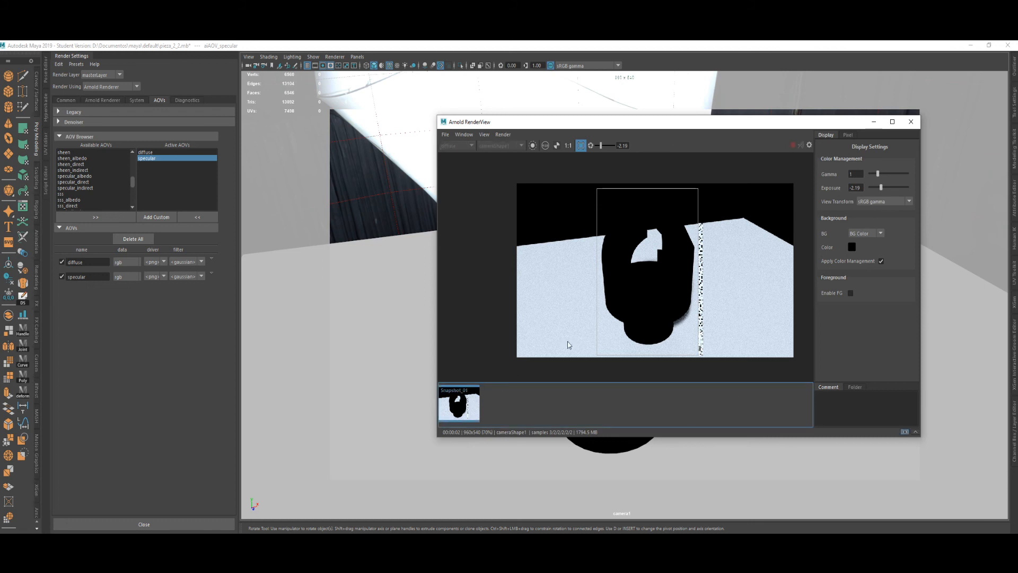
pyautogui.scroll(2, 684, 251)
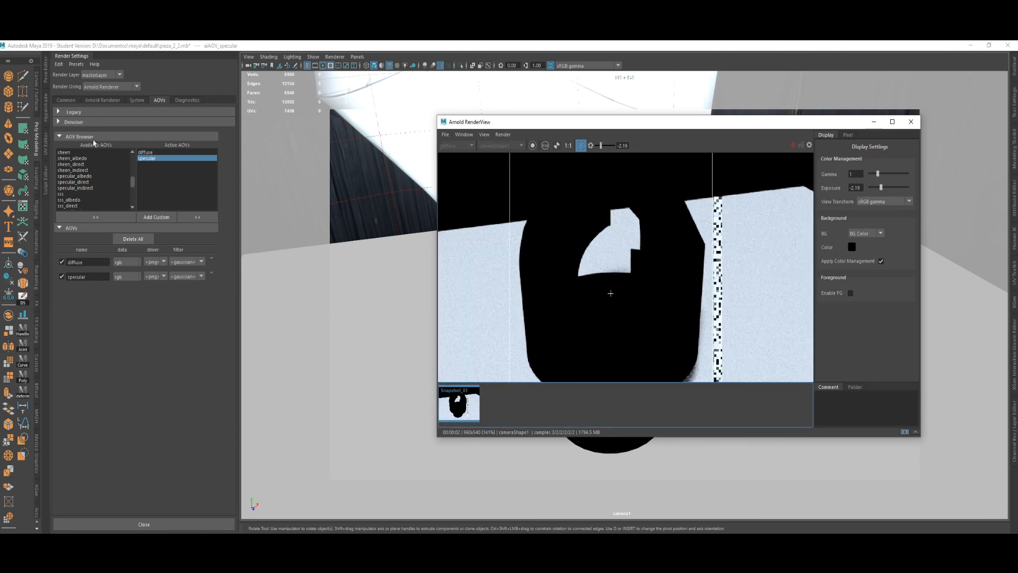
# In the Arnold sampling settings, set the Diffuse samples to 8.
pyautogui.click(102, 99)
pyautogui.click(131, 159)
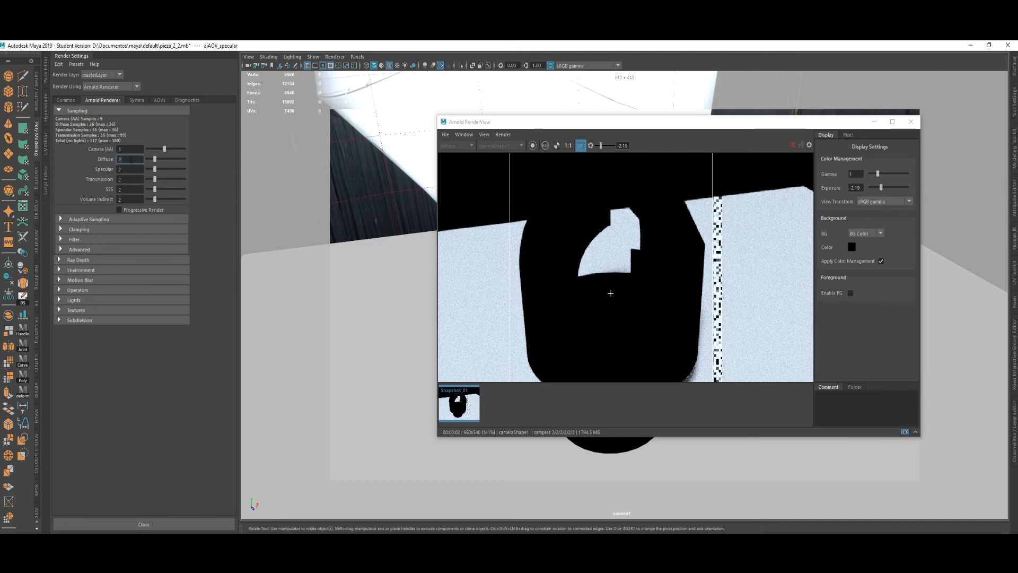
pyautogui.scroll(1, 559, 260)
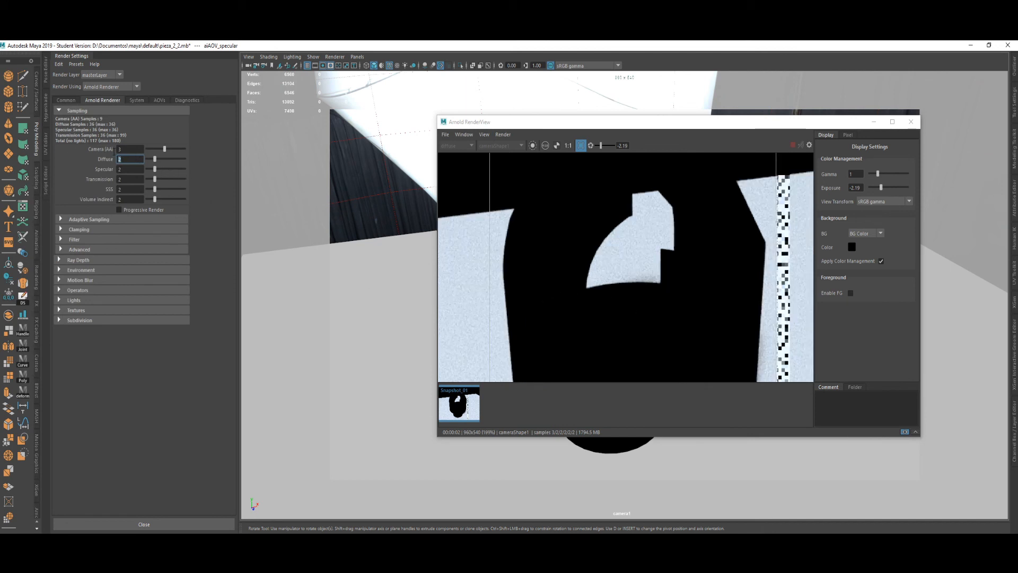
pyautogui.write('8')
pyautogui.press('Return')
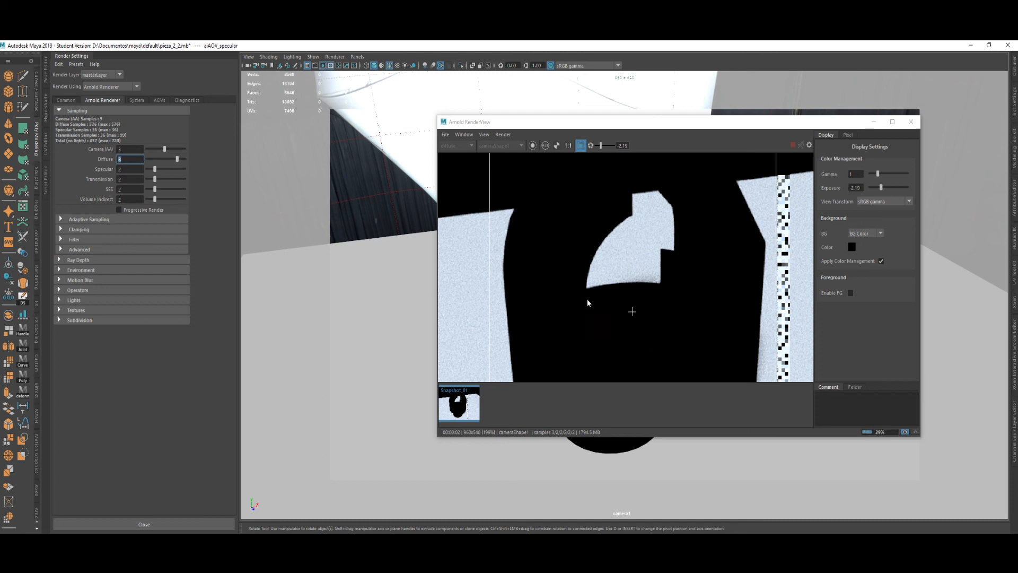
# Return to the live diffuse render, store it as a second snapshot and display that snapshot.
pyautogui.click(492, 407)
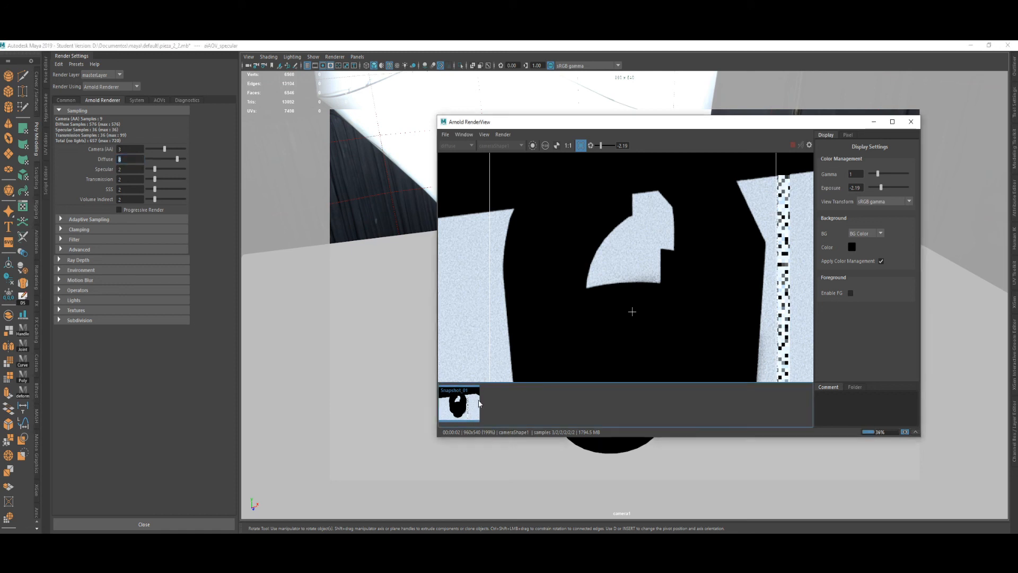
pyautogui.click(478, 402)
pyautogui.moveTo(615, 260); pyautogui.dragTo(635, 298, button='middle')
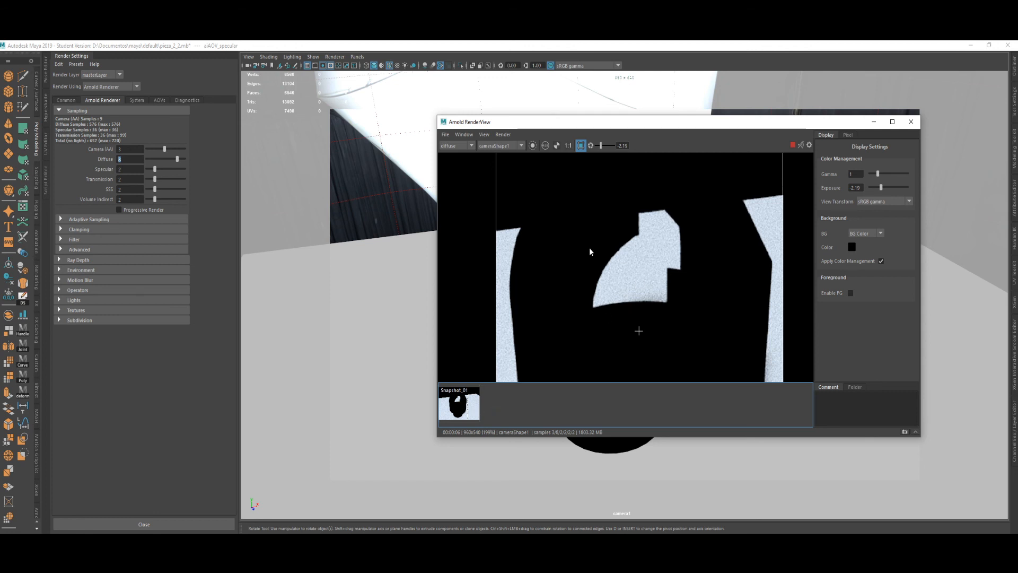
pyautogui.scroll(-2, 594, 244)
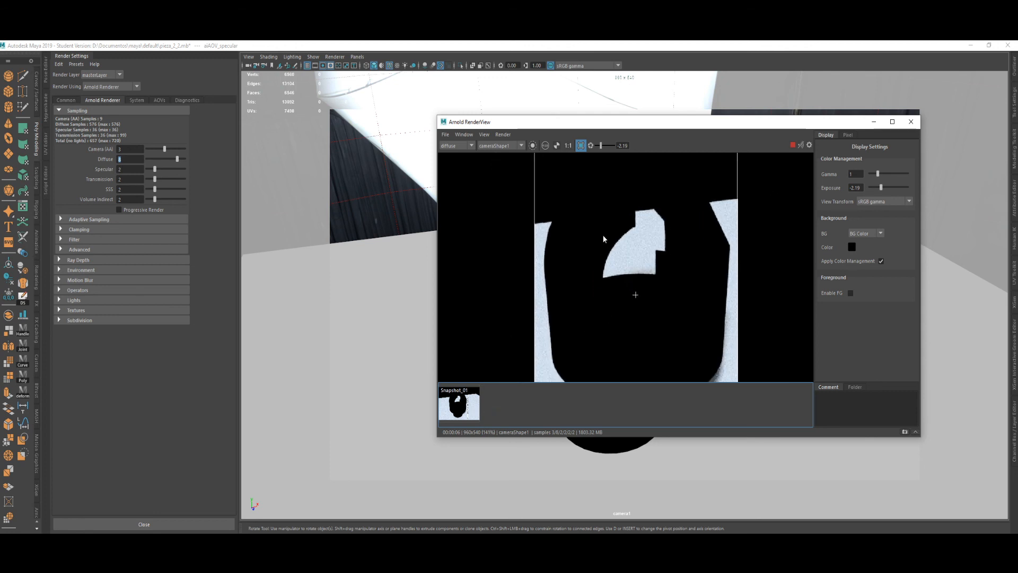
pyautogui.click(904, 432)
pyautogui.scroll(2, 559, 422)
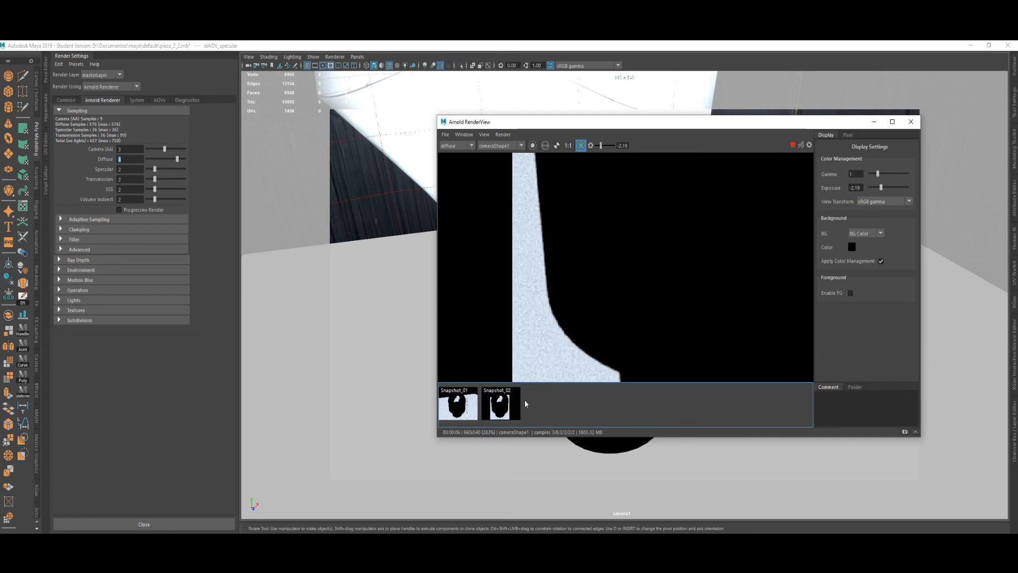
pyautogui.moveTo(604, 312); pyautogui.dragTo(597, 328, button='middle')
pyautogui.scroll(-1, 596, 330)
pyautogui.moveTo(615, 291); pyautogui.dragTo(543, 381, button='middle')
pyautogui.click(494, 410)
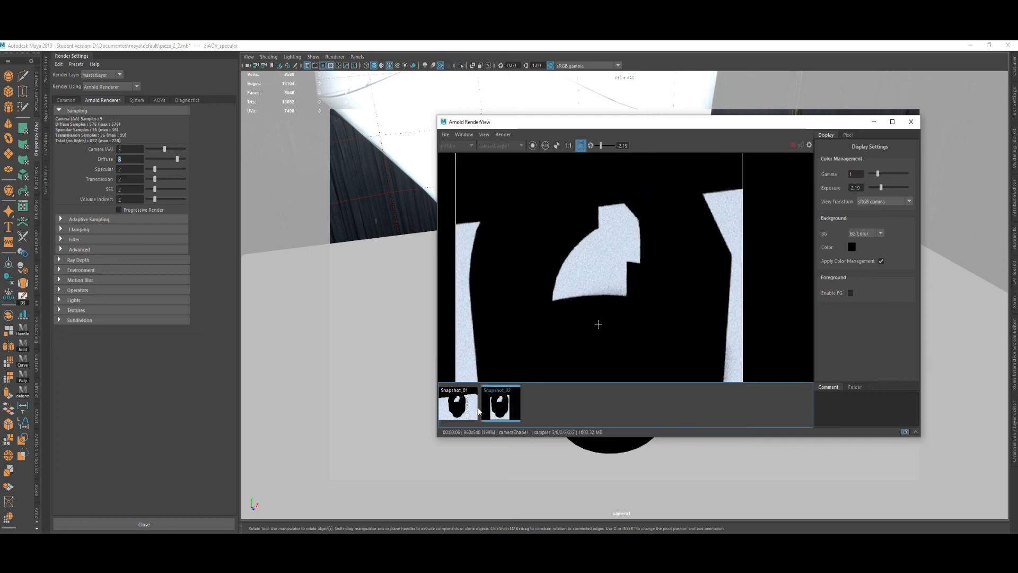
# Compare the diffuse noise in Snapshot_01 and Snapshot_02, looking closely at the floor area inside the piece's opening.
pyautogui.click(461, 411)
pyautogui.click(498, 410)
pyautogui.scroll(2, 623, 235)
pyautogui.moveTo(623, 236); pyautogui.dragTo(628, 248, button='middle')
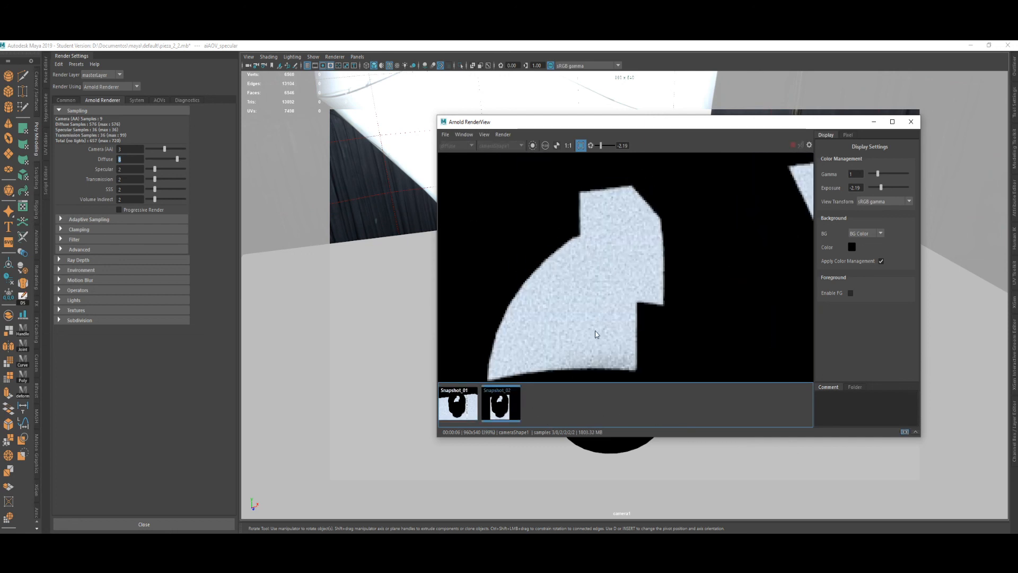
pyautogui.click(469, 403)
pyautogui.click(504, 406)
pyautogui.click(468, 413)
pyautogui.click(493, 416)
pyautogui.click(468, 413)
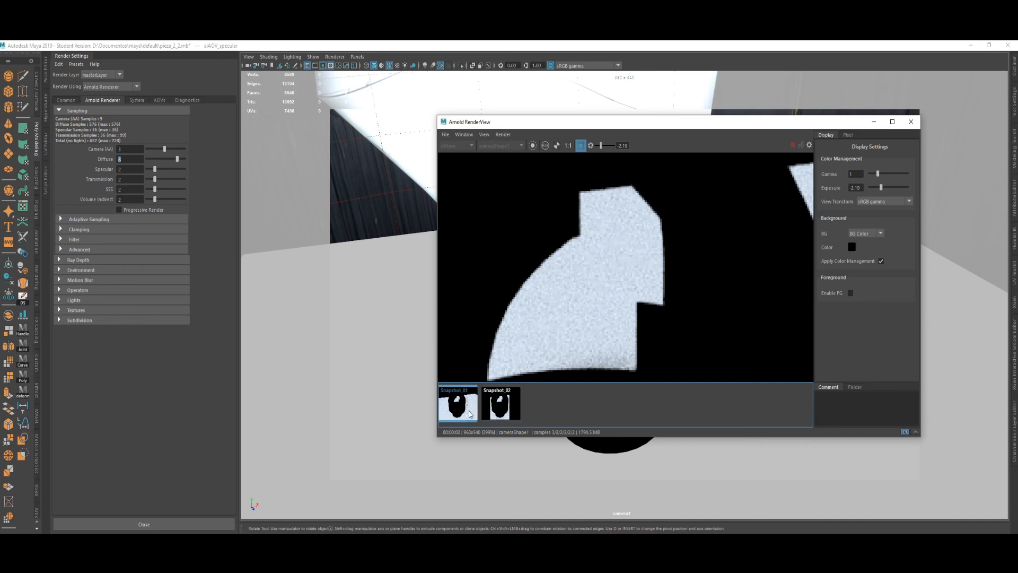
pyautogui.click(490, 413)
pyautogui.scroll(-3, 565, 298)
pyautogui.moveTo(575, 310); pyautogui.dragTo(587, 307, button='middle')
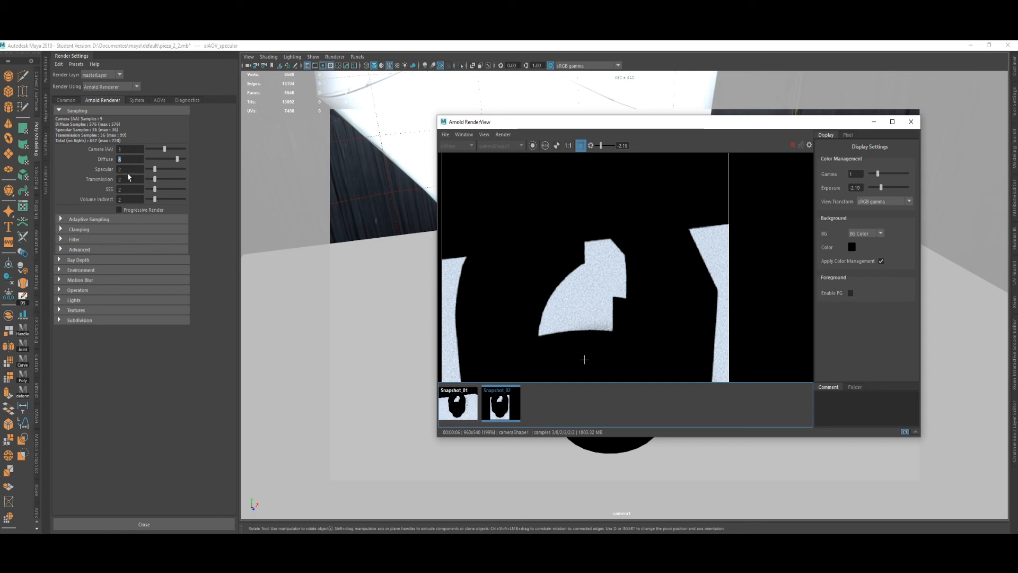
pyautogui.press('Tab')
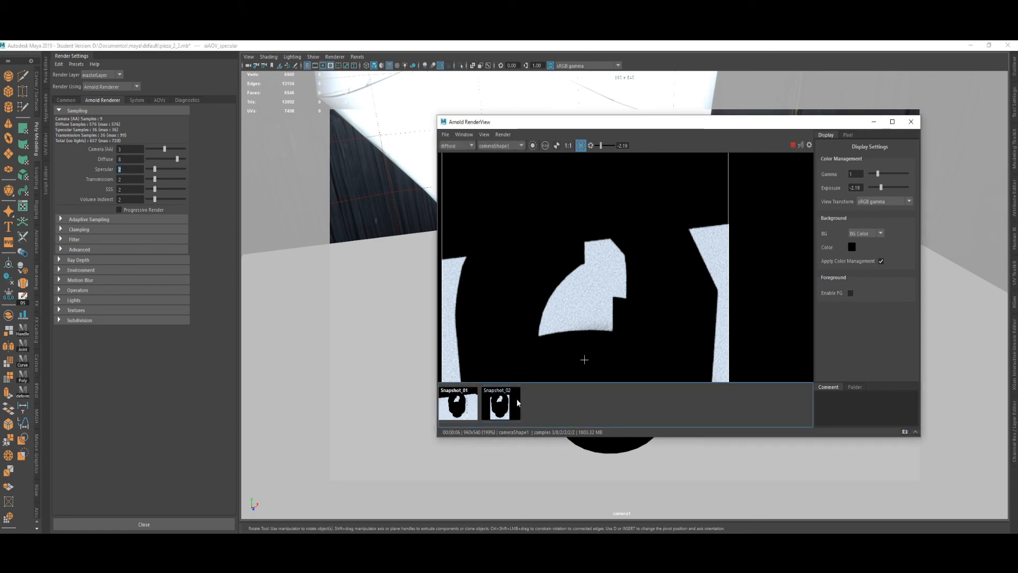
pyautogui.click(475, 403)
pyautogui.click(499, 406)
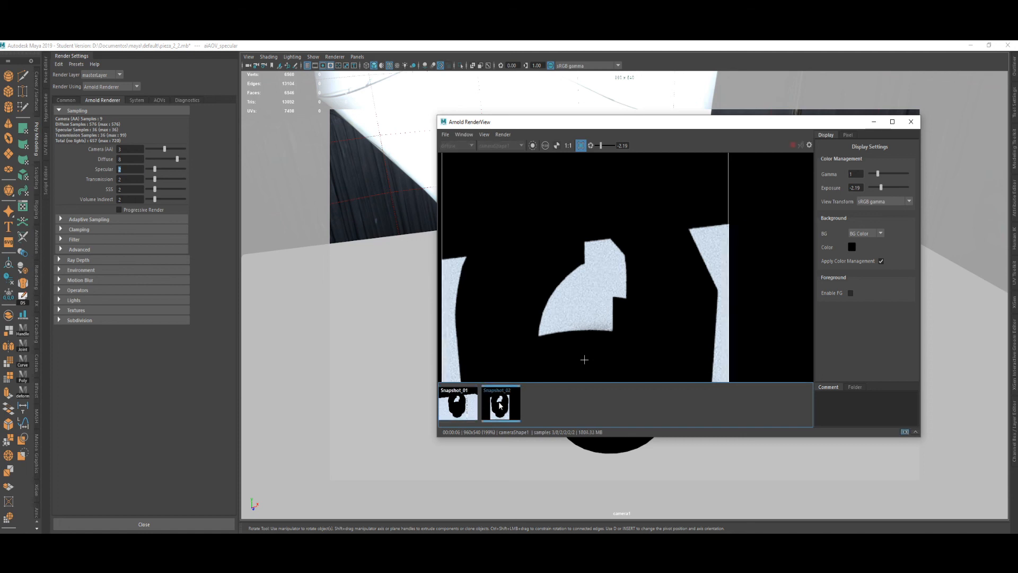
pyautogui.click(479, 406)
pyautogui.click(488, 408)
# In the Arnold sampling settings, set the Specular samples to 6.
pyautogui.click(139, 170)
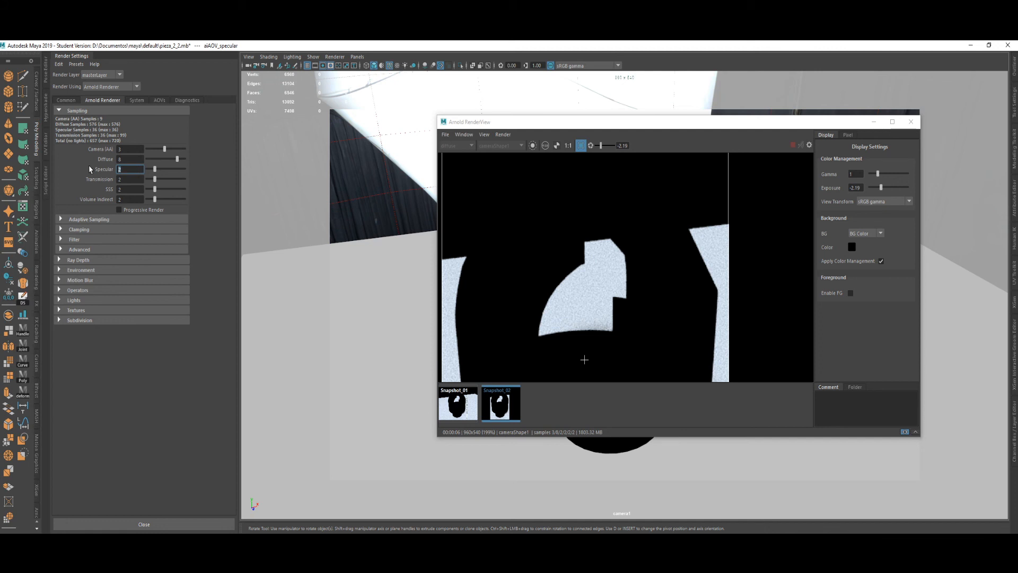
pyautogui.write('6')
pyautogui.press('Return')
# Return from the stored snapshot to the live render and display the specular pass.
pyautogui.click(554, 400)
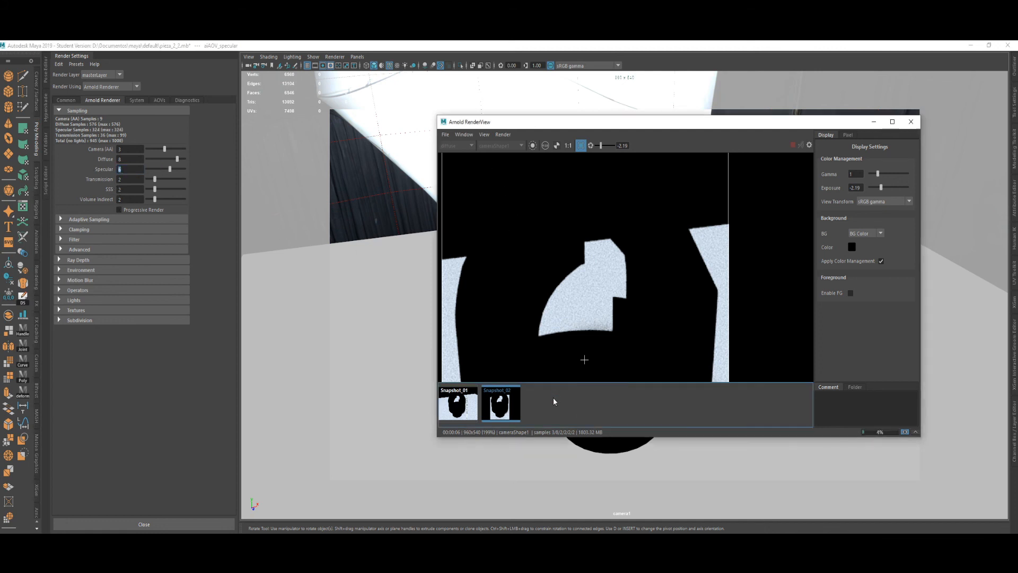
pyautogui.click(517, 403)
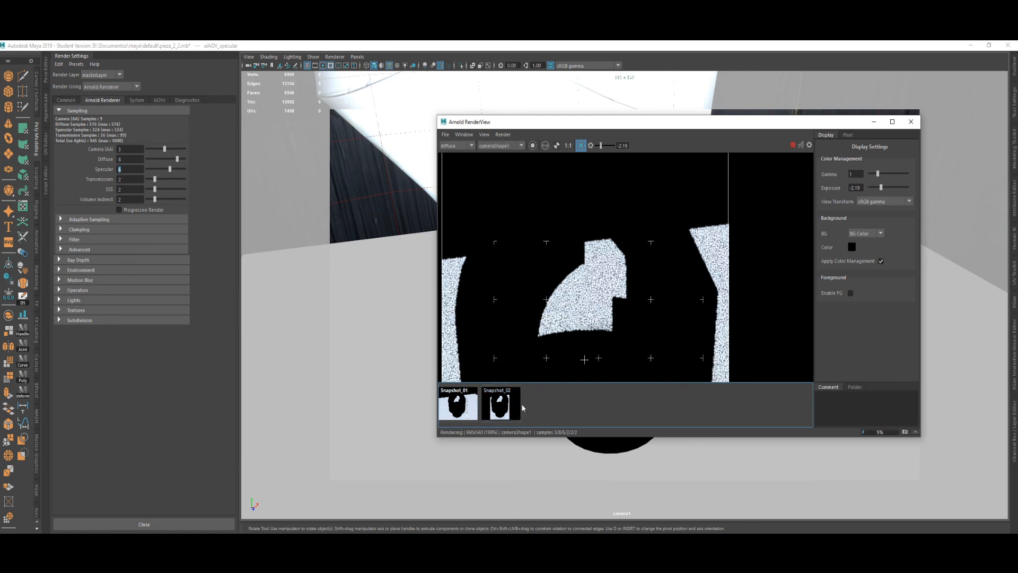
pyautogui.click(469, 146)
pyautogui.click(463, 162)
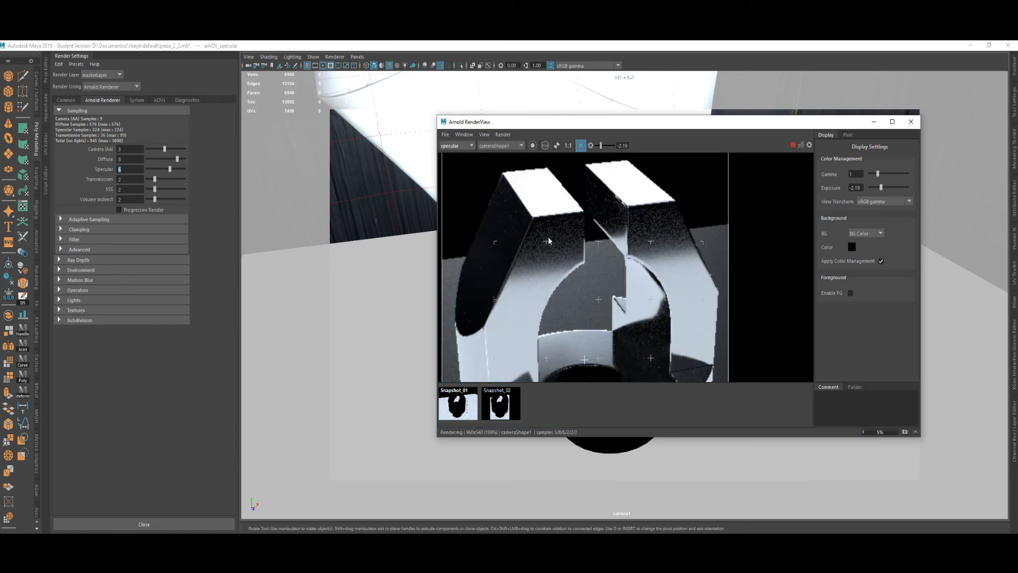
# Inspect the noise in the specular pass on the fork arms, the base and the surrounding floor.
pyautogui.moveTo(572, 297); pyautogui.dragTo(575, 252, button='middle')
pyautogui.scroll(-2, 574, 252)
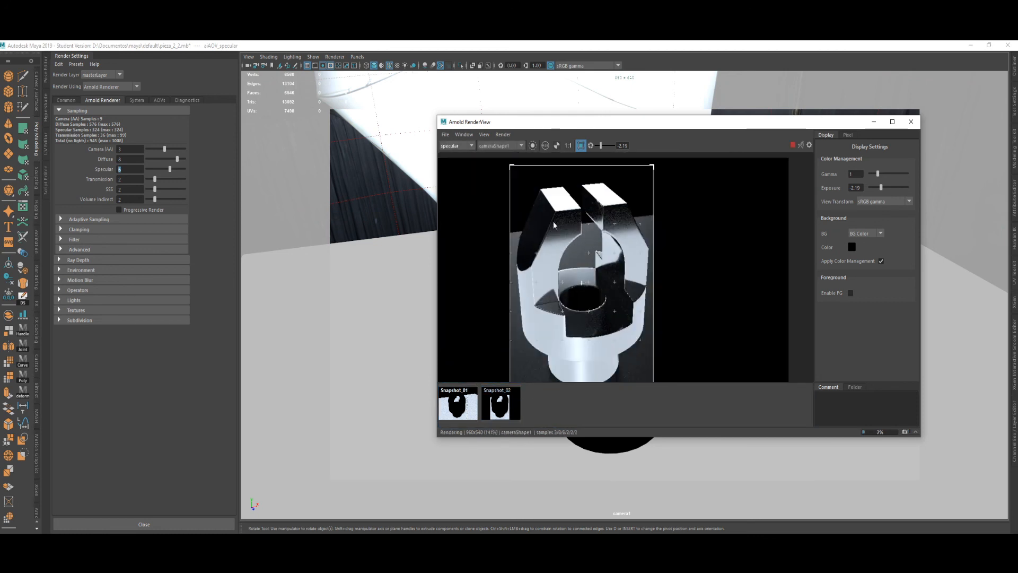
pyautogui.scroll(4, 553, 221)
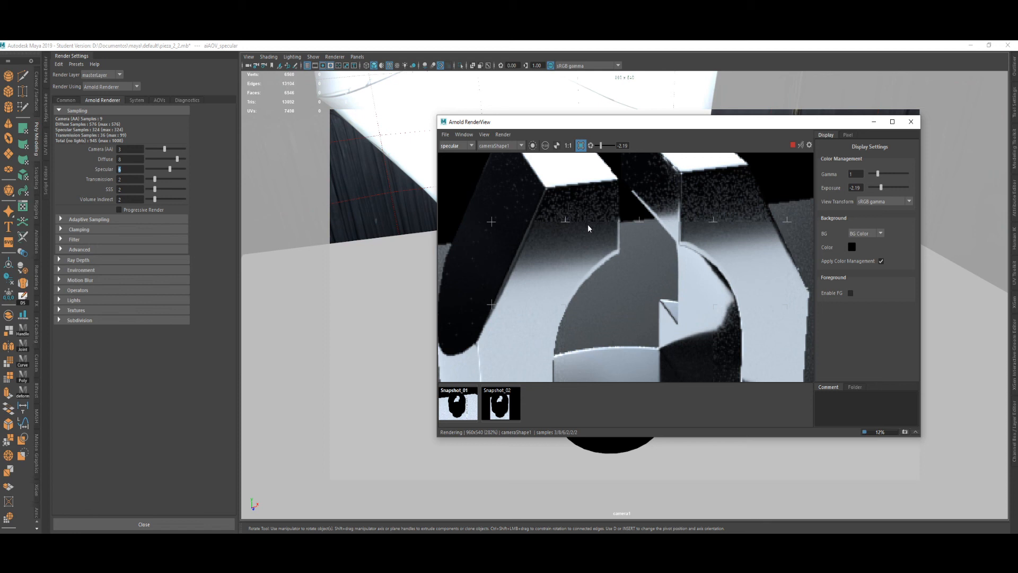
pyautogui.click(588, 224)
pyautogui.scroll(-4, 587, 224)
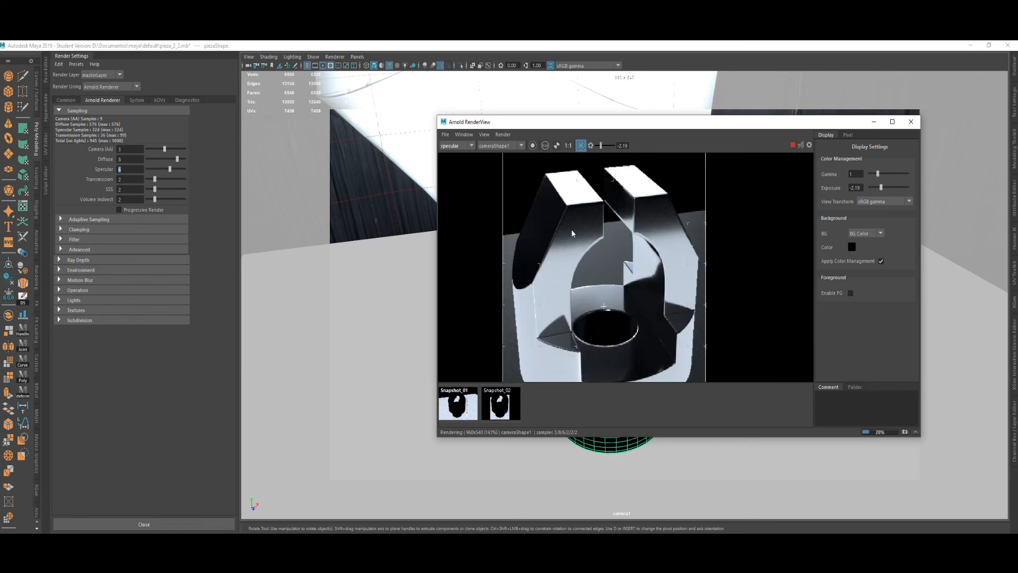
pyautogui.scroll(2, 586, 202)
pyautogui.scroll(2, 586, 202)
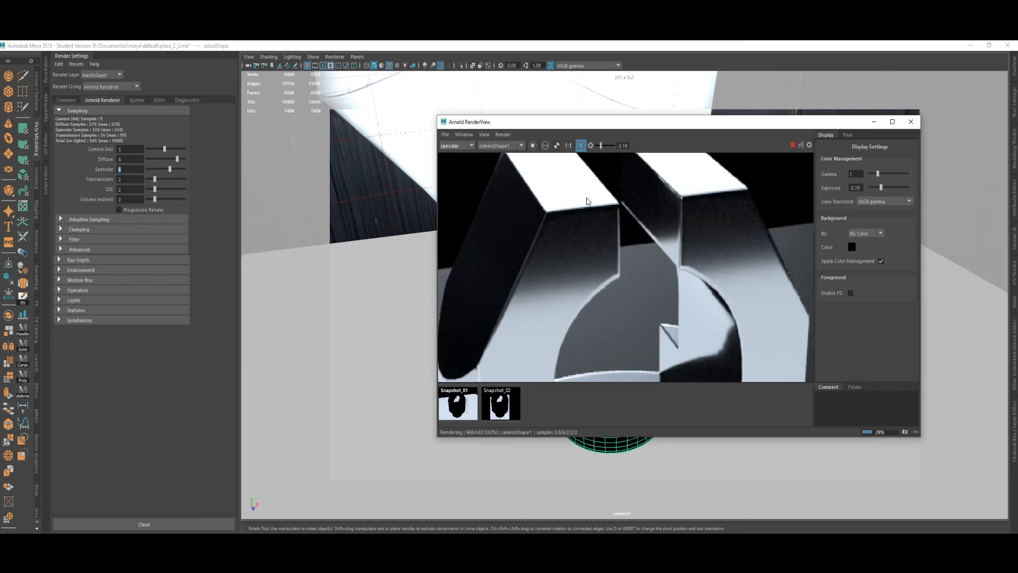
pyautogui.scroll(-3, 586, 212)
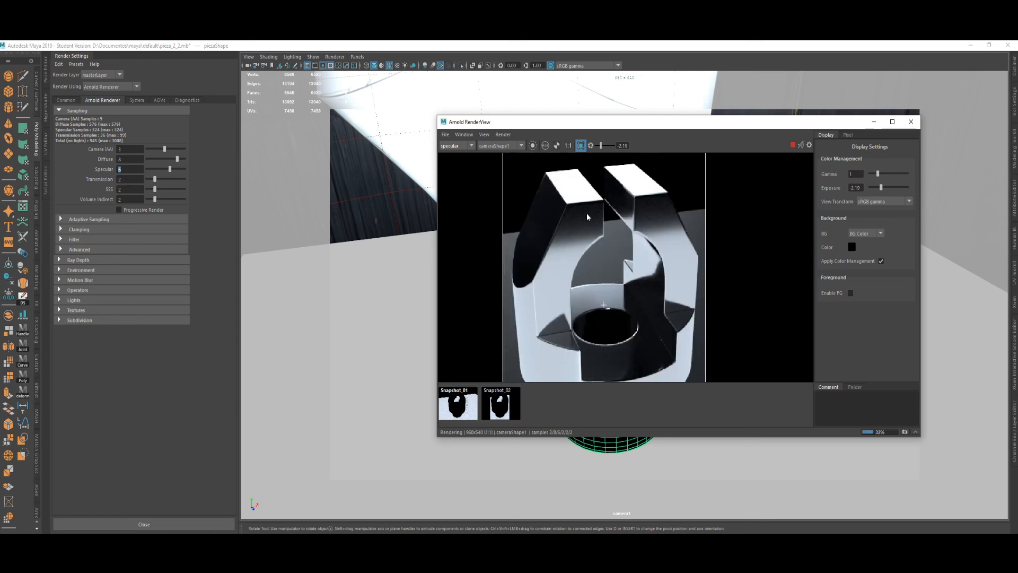
pyautogui.scroll(-2, 570, 351)
pyautogui.scroll(2, 572, 345)
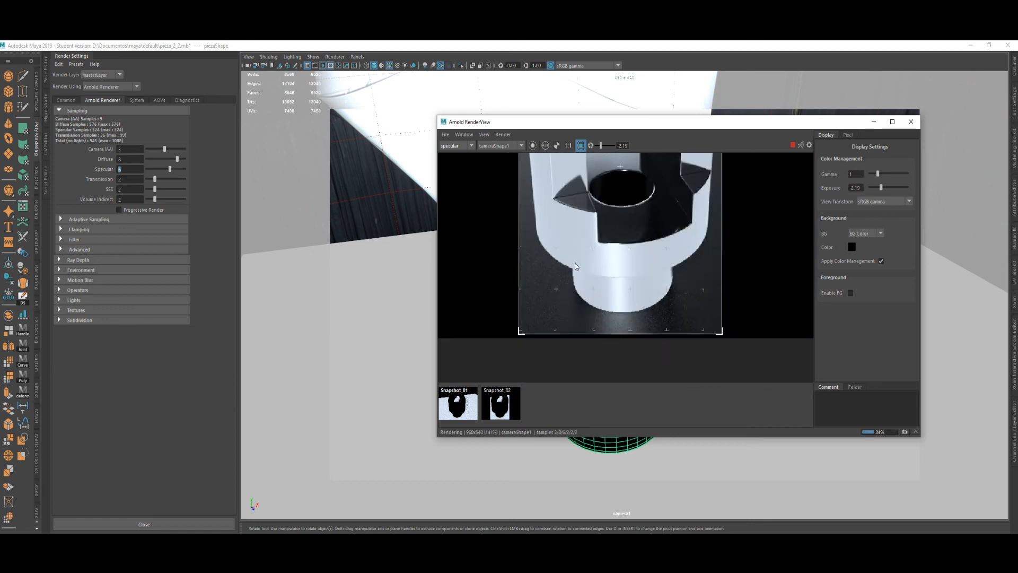
pyautogui.scroll(2, 571, 280)
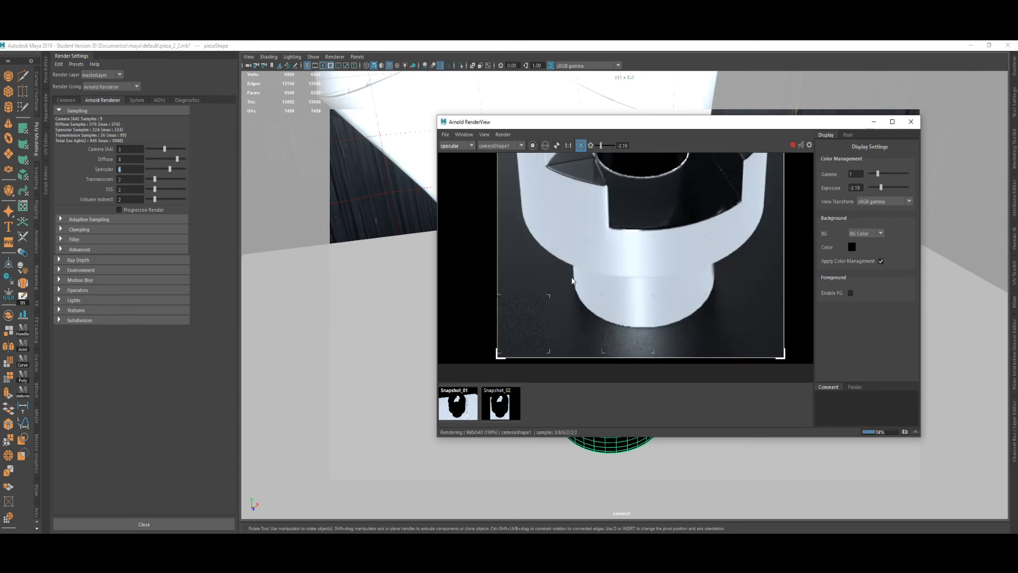
pyautogui.scroll(-4, 571, 280)
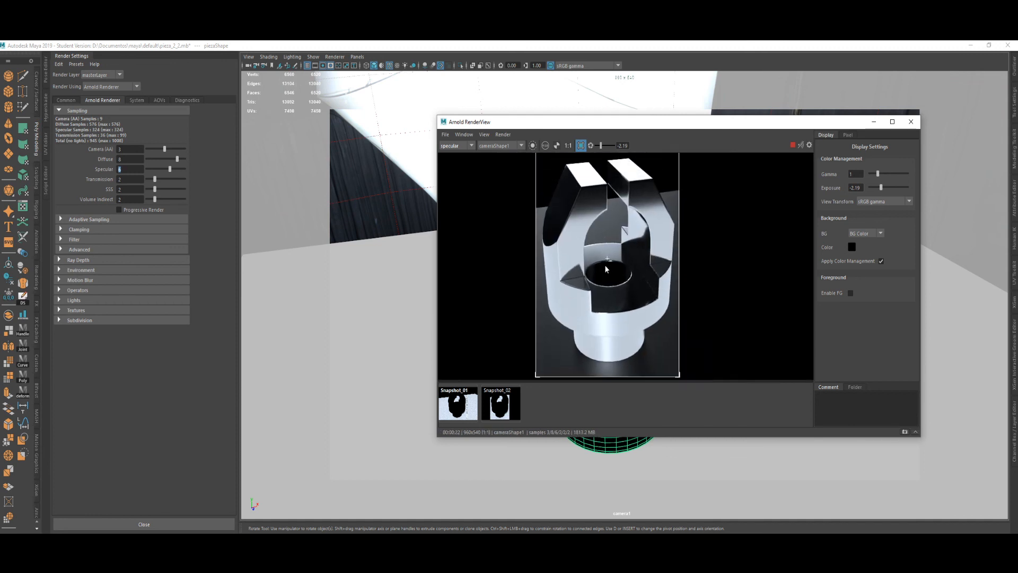
# Store a snapshot of the specular pass with the fork arms in close view and display it.
pyautogui.scroll(2, 606, 207)
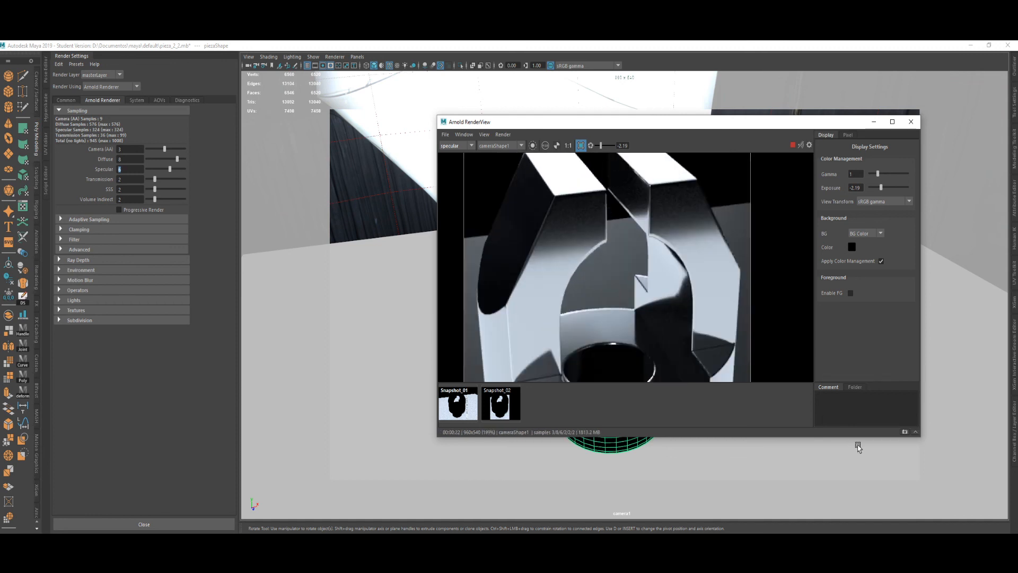
pyautogui.click(906, 432)
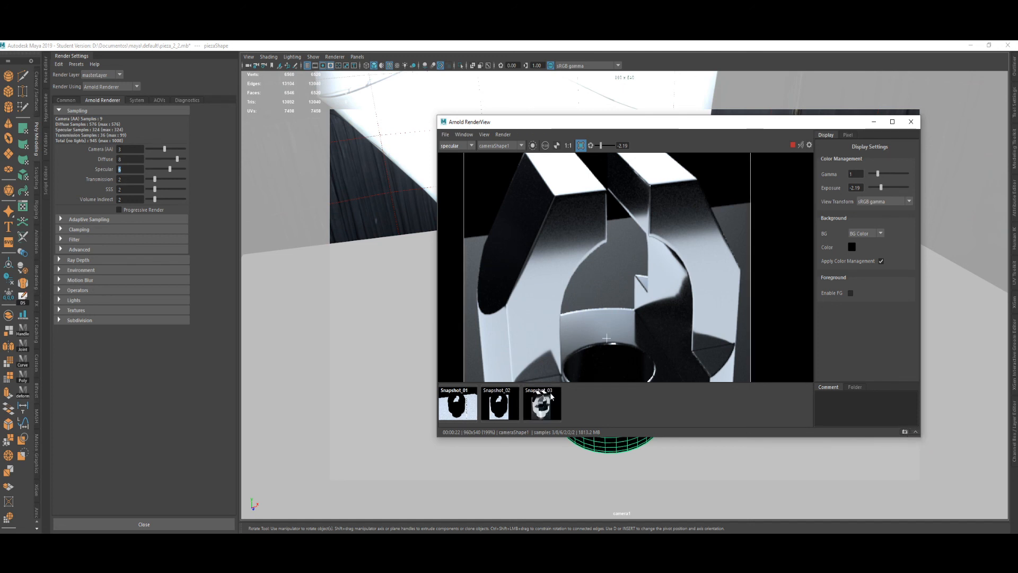
pyautogui.click(551, 399)
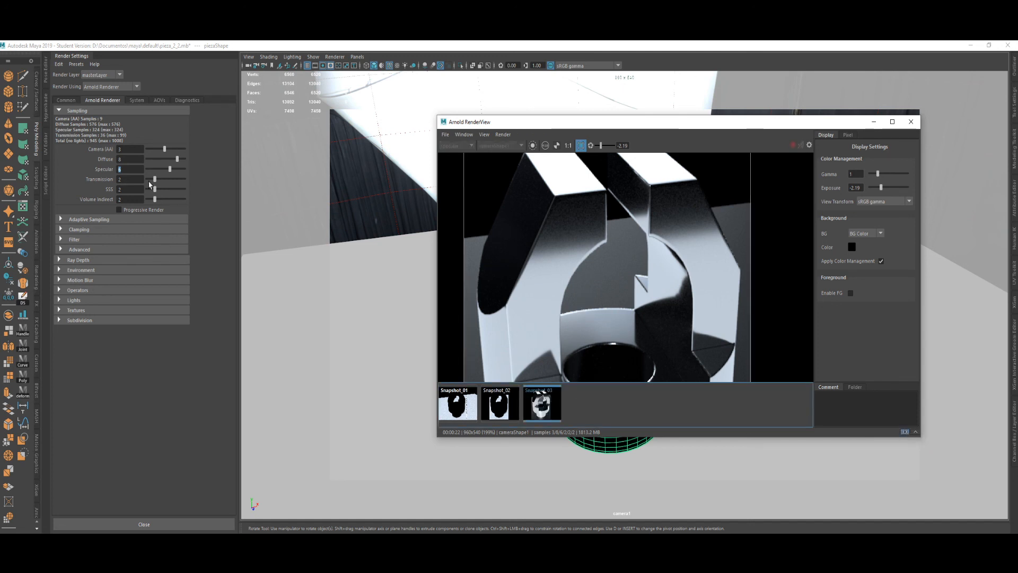
# Raise the Specular samples to 8 in the Arnold sampling settings.
pyautogui.click(137, 167)
pyautogui.write('8')
pyautogui.press('Return')
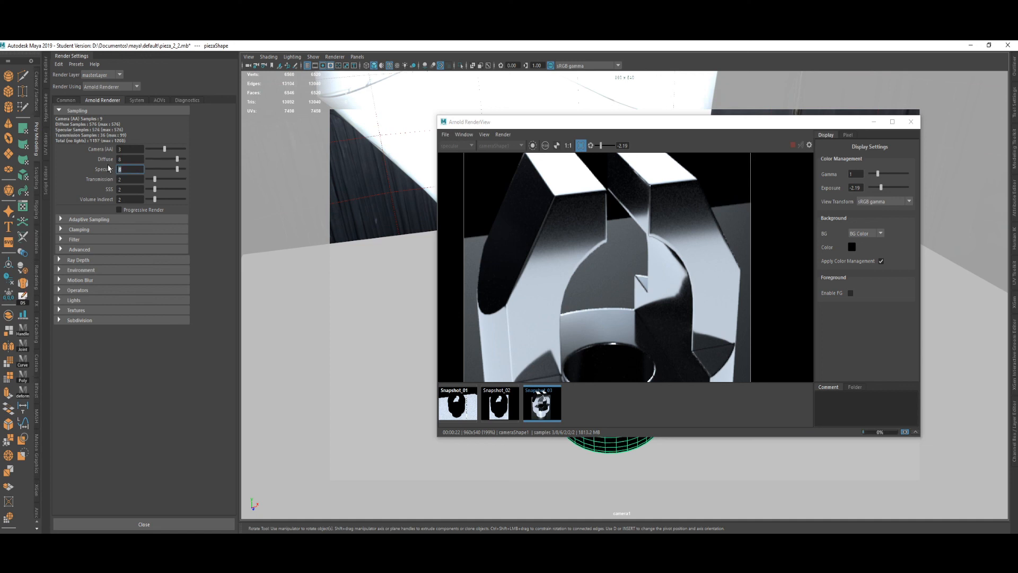
# Examine the stored specular snapshot around the fork arms and return to the live specular render.
pyautogui.scroll(2, 560, 207)
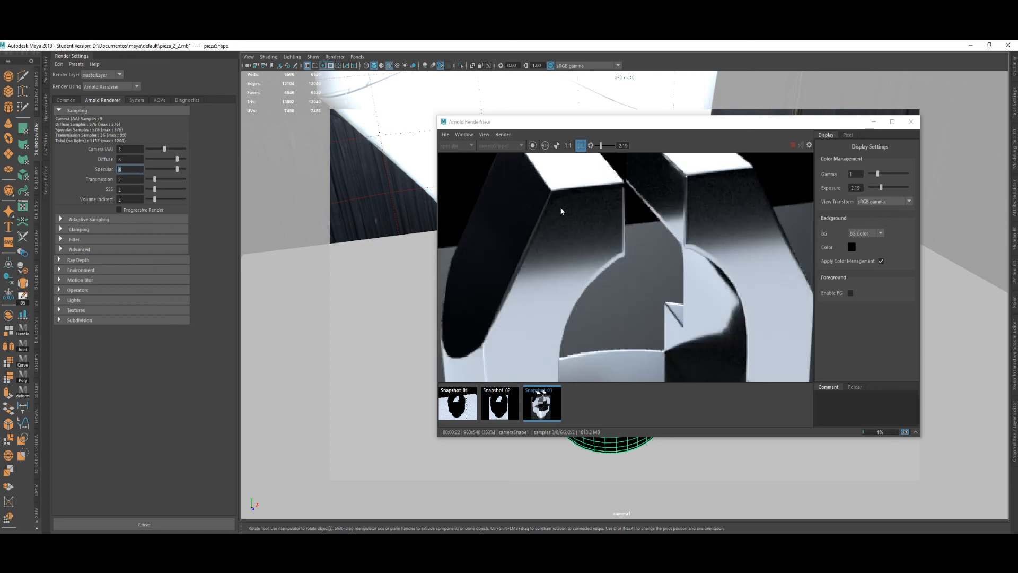
pyautogui.scroll(-2, 560, 208)
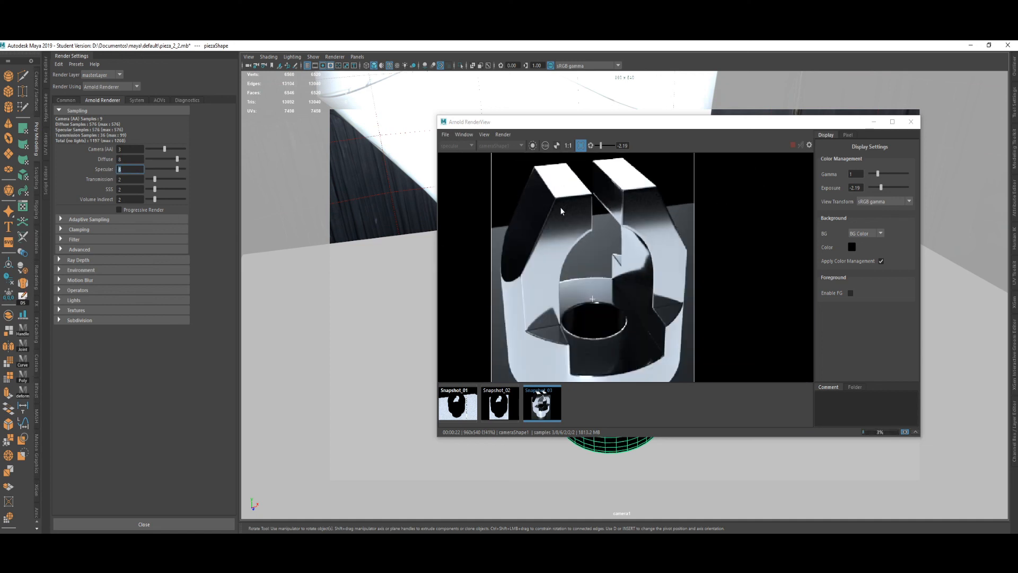
pyautogui.click(547, 409)
pyautogui.click(546, 409)
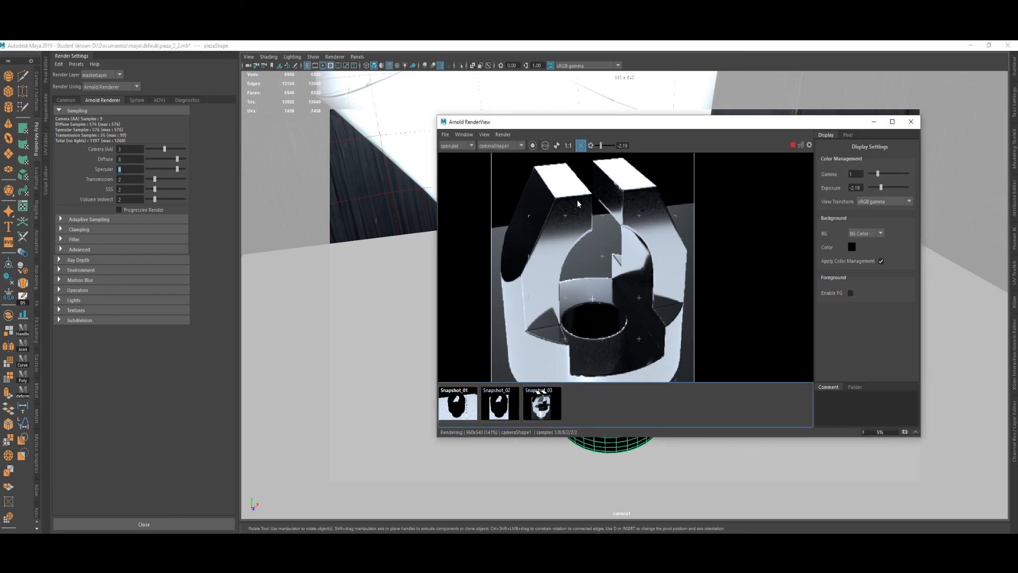
# Inspect the live specular pass for noise on the fork arms, the inner opening and the base.
pyautogui.scroll(2, 573, 208)
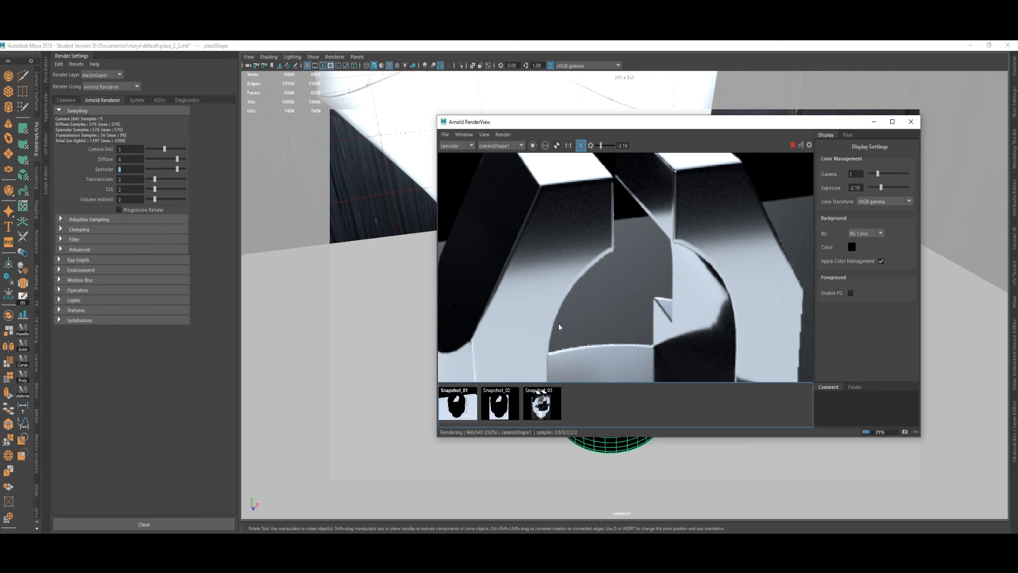
pyautogui.scroll(-2, 562, 307)
pyautogui.scroll(2, 562, 307)
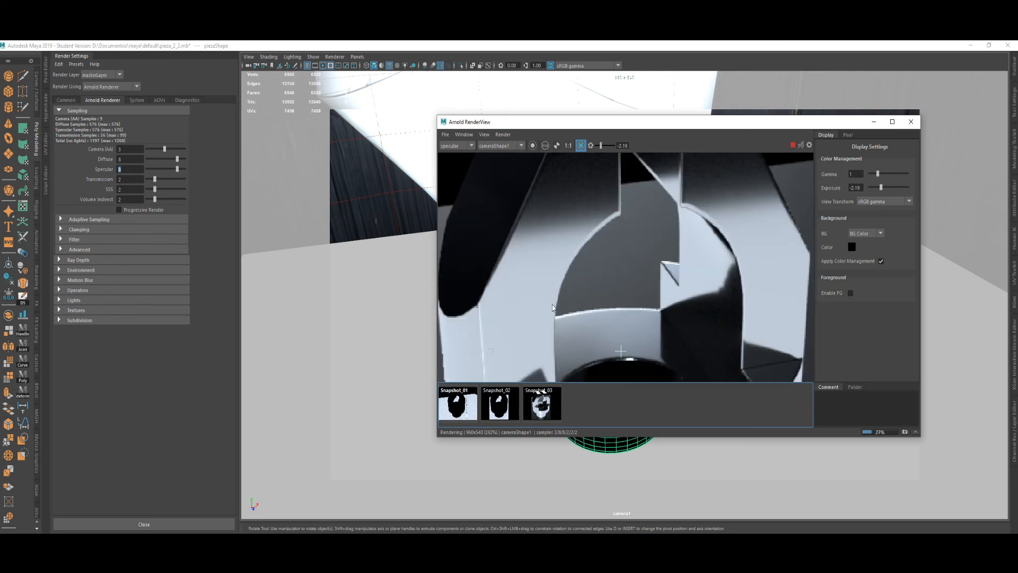
pyautogui.scroll(-2, 562, 260)
pyautogui.scroll(3, 581, 284)
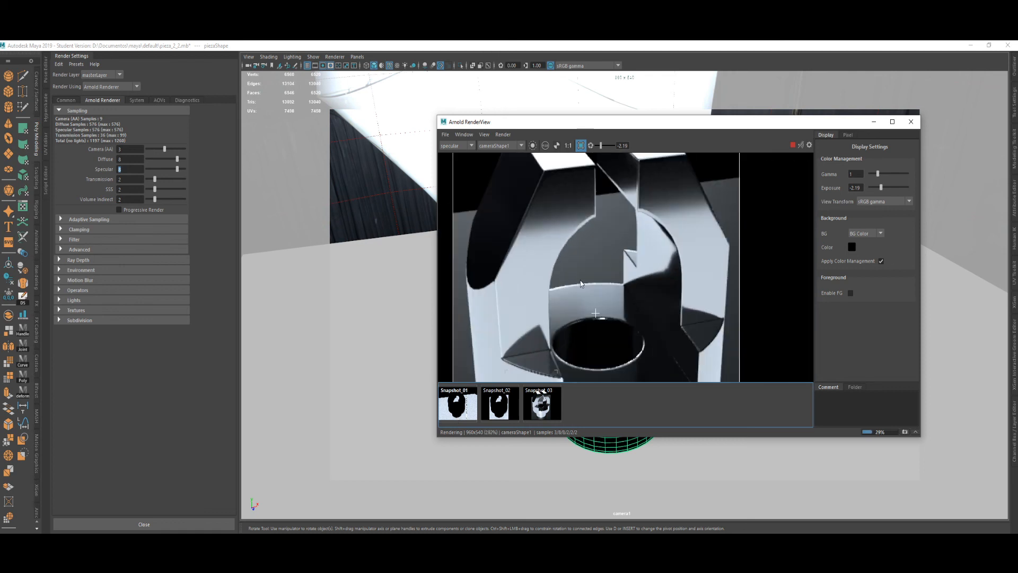
pyautogui.scroll(-3, 581, 284)
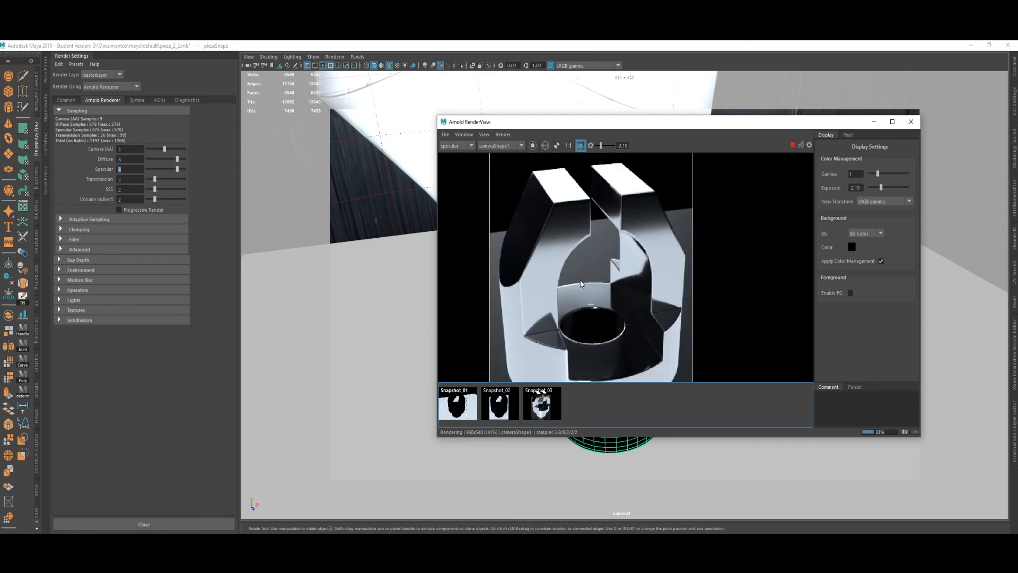
# Display the beauty pass and examine the noise on the floor visible through the fork opening.
pyautogui.click(471, 146)
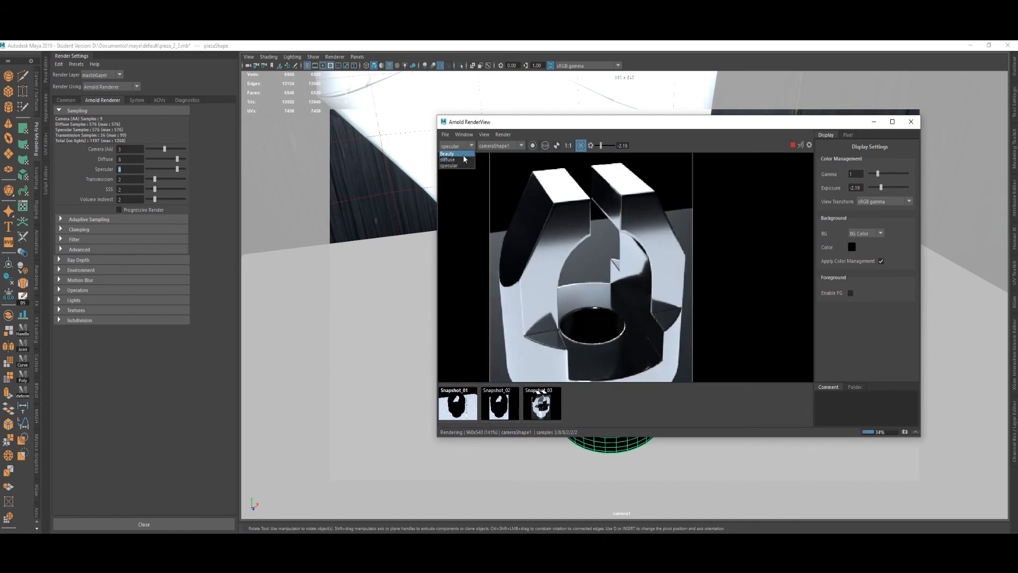
pyautogui.click(464, 154)
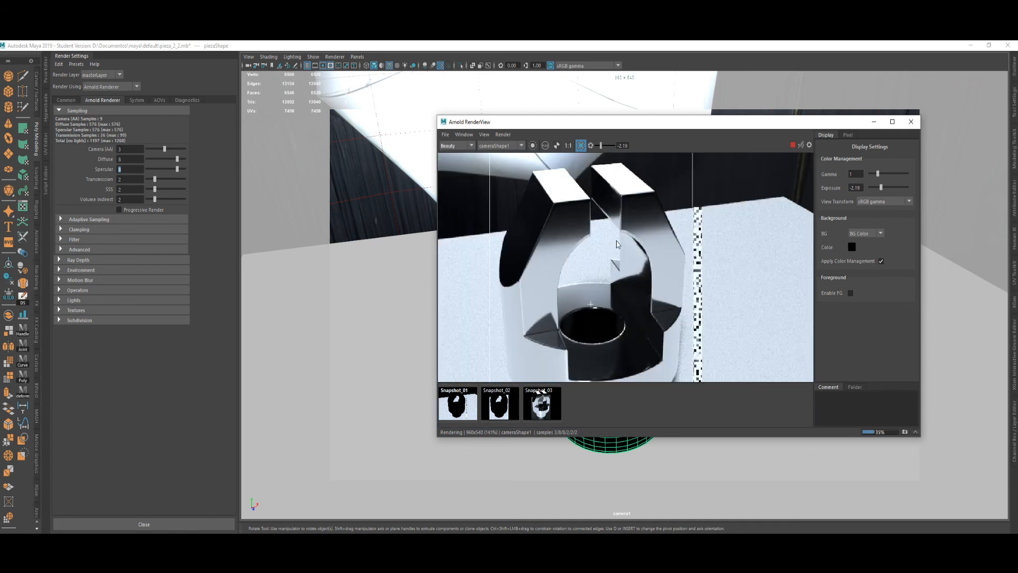
pyautogui.scroll(-1, 618, 269)
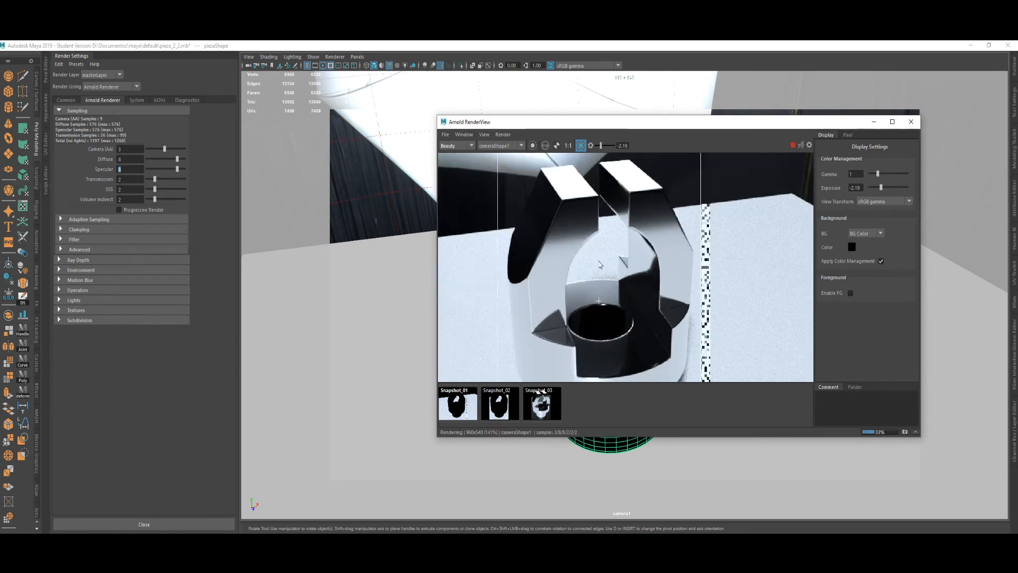
pyautogui.scroll(-1, 610, 297)
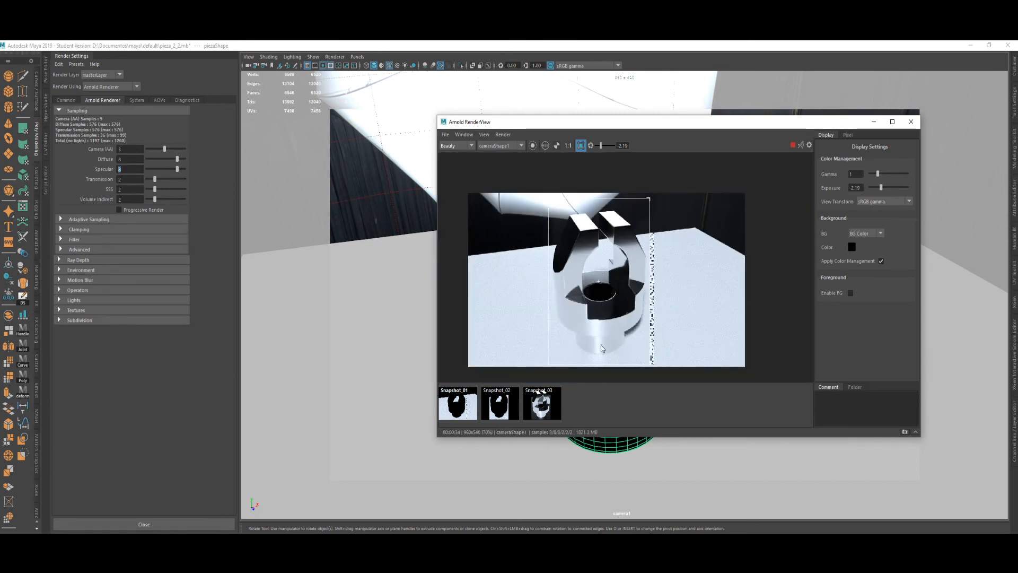
pyautogui.scroll(3, 596, 262)
pyautogui.scroll(1, 596, 261)
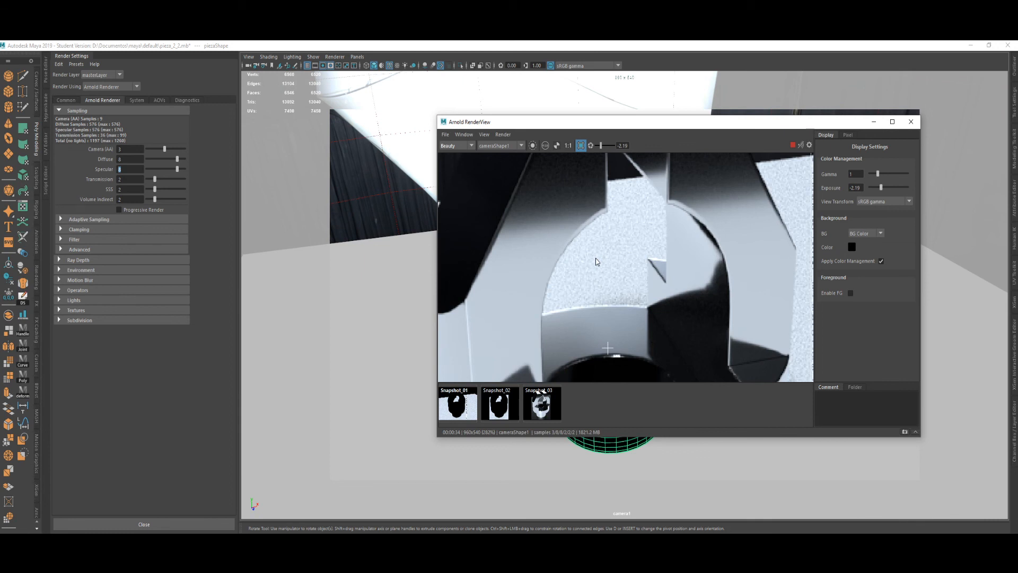
pyautogui.scroll(-2, 596, 261)
pyautogui.scroll(1, 596, 261)
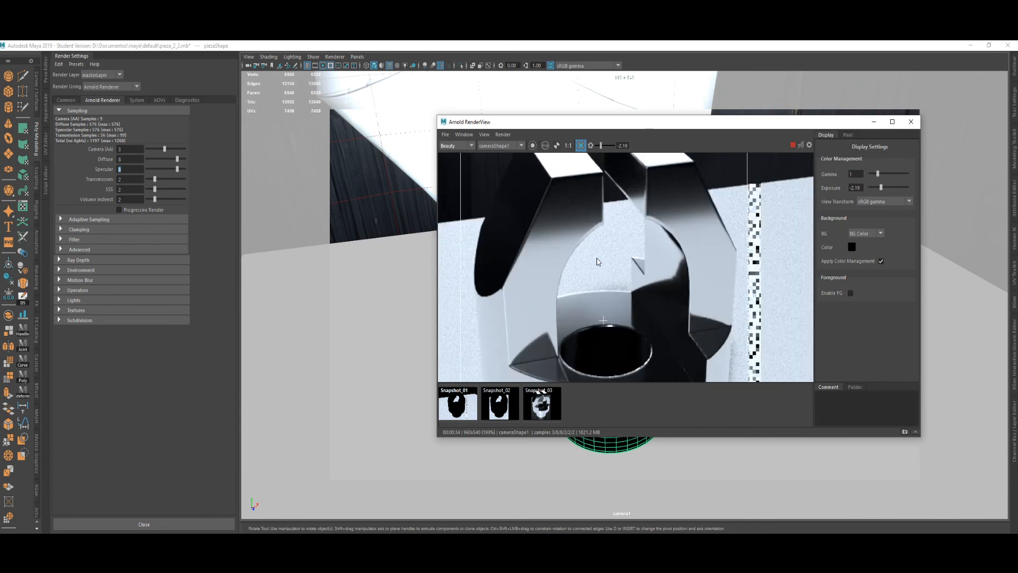
pyautogui.scroll(1, 604, 267)
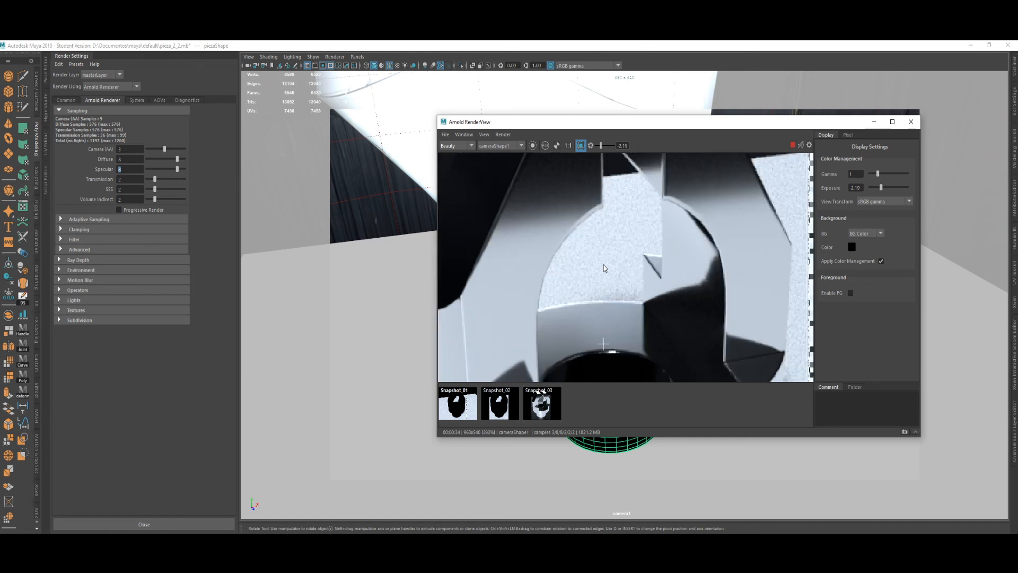
pyautogui.scroll(-1, 604, 267)
pyautogui.moveTo(604, 267); pyautogui.dragTo(612, 280, button='middle')
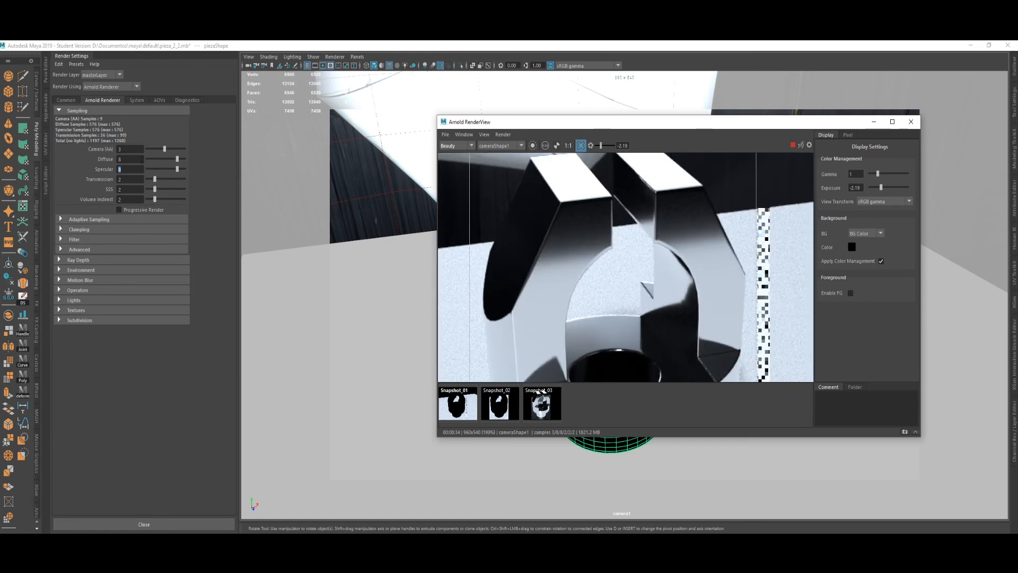
# Set the Diffuse samples to 6 and the Camera (AA) samples to 6 in the Arnold sampling settings.
pyautogui.click(137, 160)
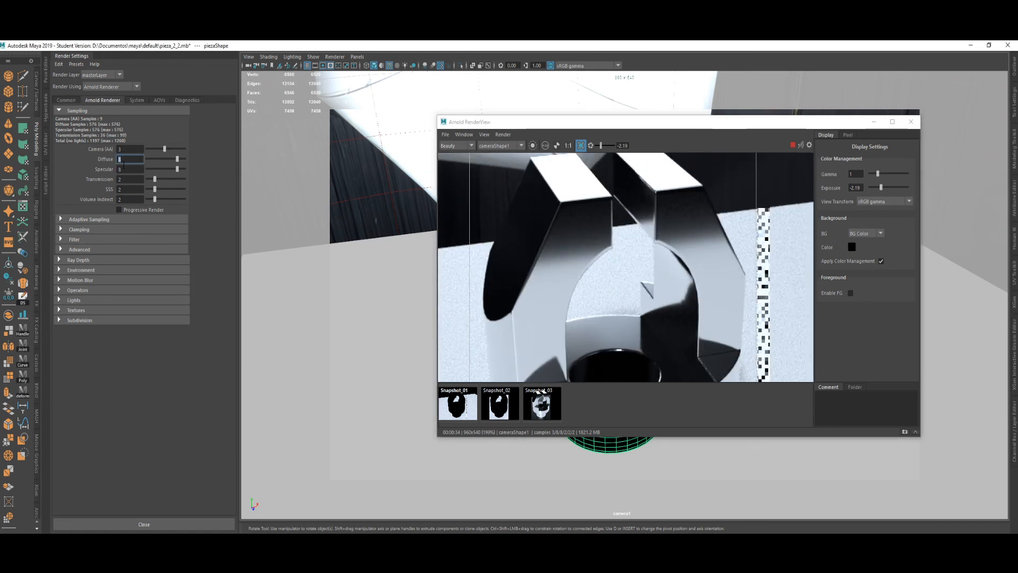
pyautogui.press('Return')
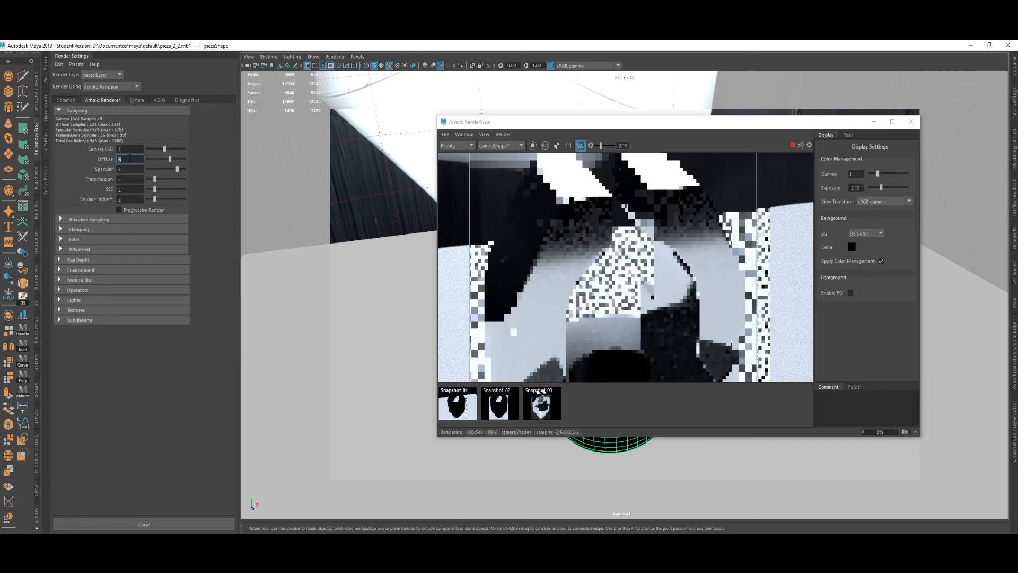
pyautogui.doubleClick(125, 150)
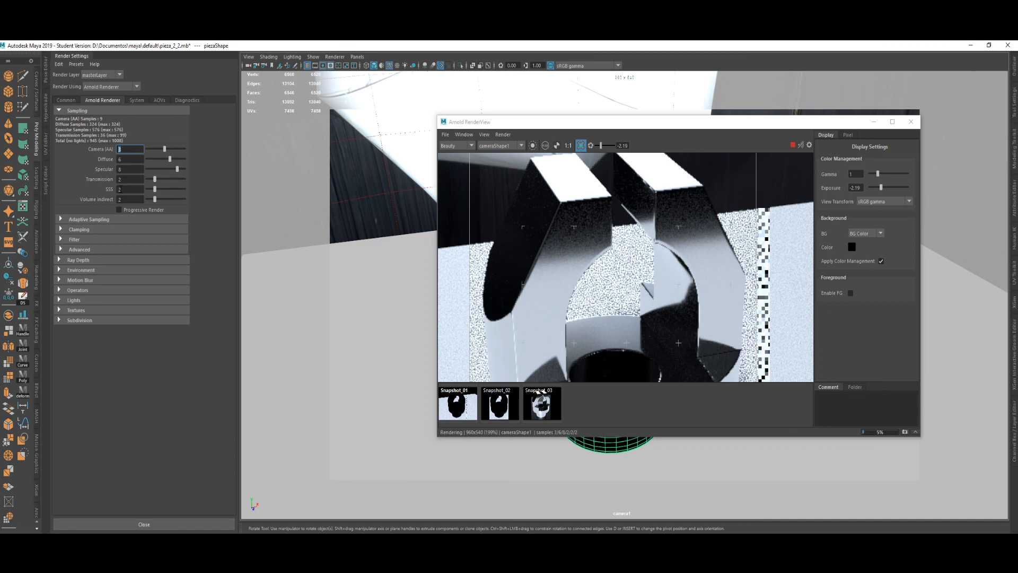
pyautogui.write('6')
pyautogui.press('Return')
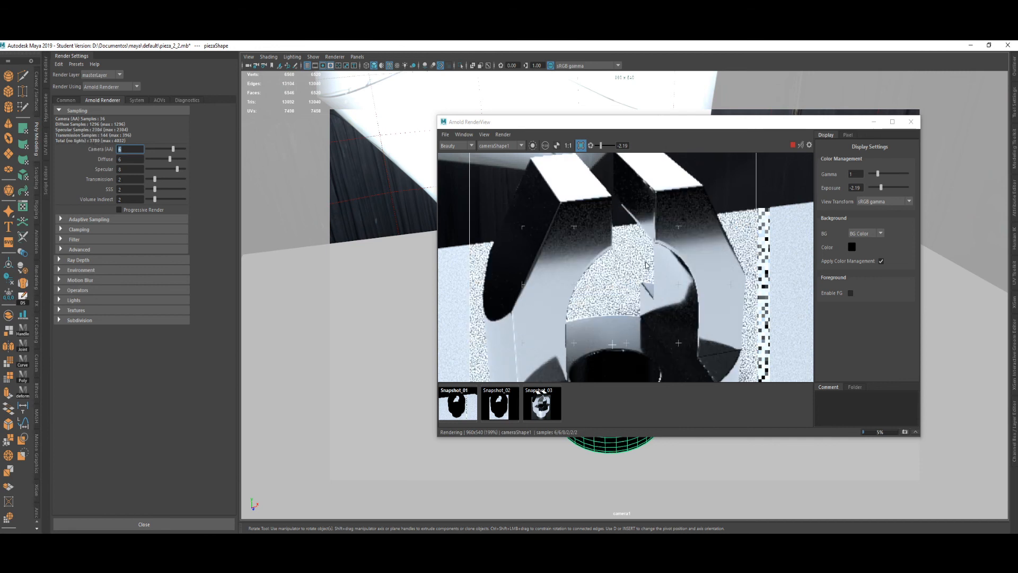
# Inspect the refining beauty render of the fork and the floor inside the crop region at different magnifications.
pyautogui.scroll(-2, 609, 265)
pyautogui.scroll(1, 629, 281)
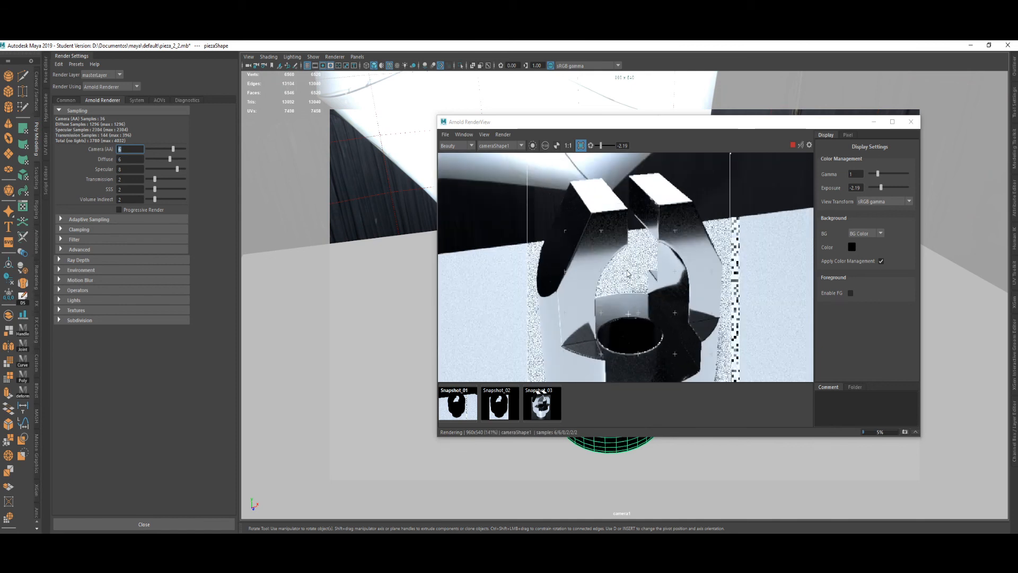
pyautogui.scroll(-1, 628, 271)
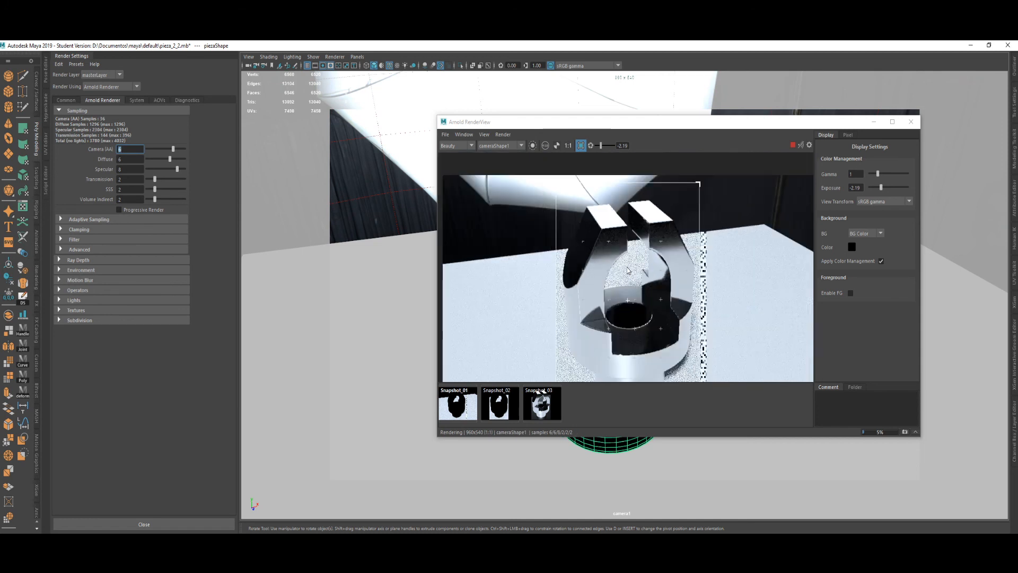
pyautogui.moveTo(628, 271); pyautogui.dragTo(622, 247, button='middle')
pyautogui.scroll(1, 627, 235)
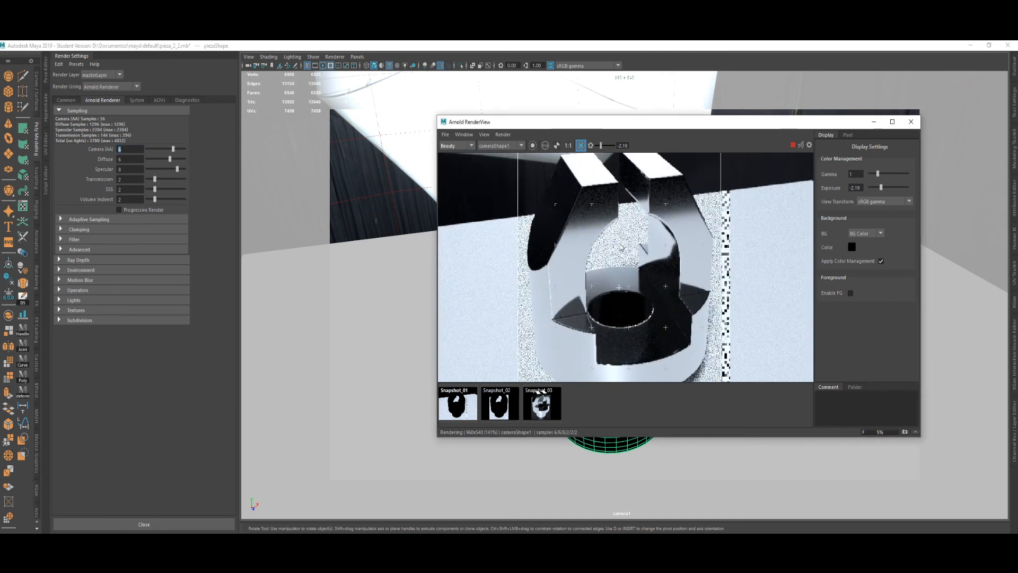
pyautogui.scroll(-1, 622, 248)
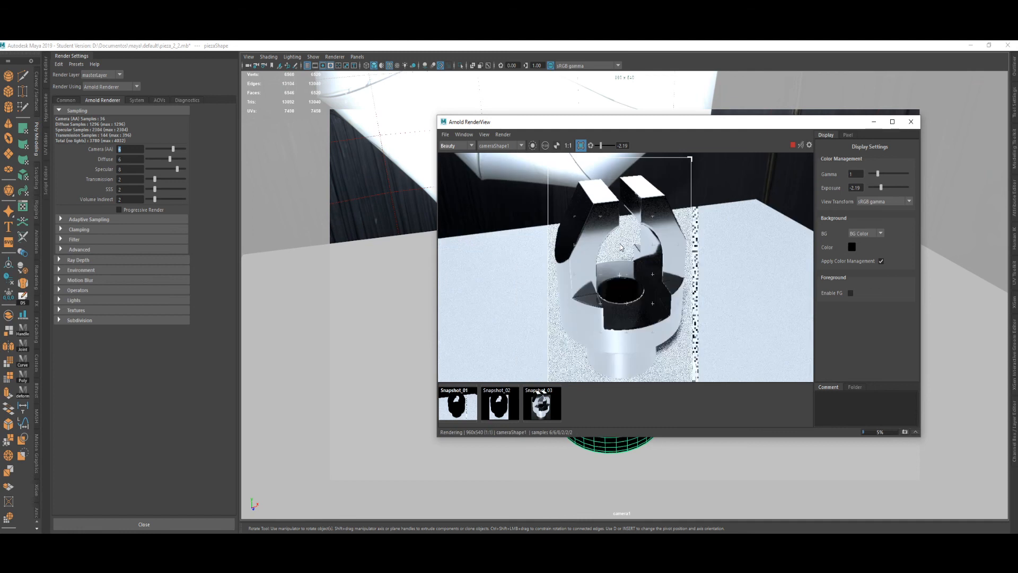
pyautogui.scroll(1, 622, 247)
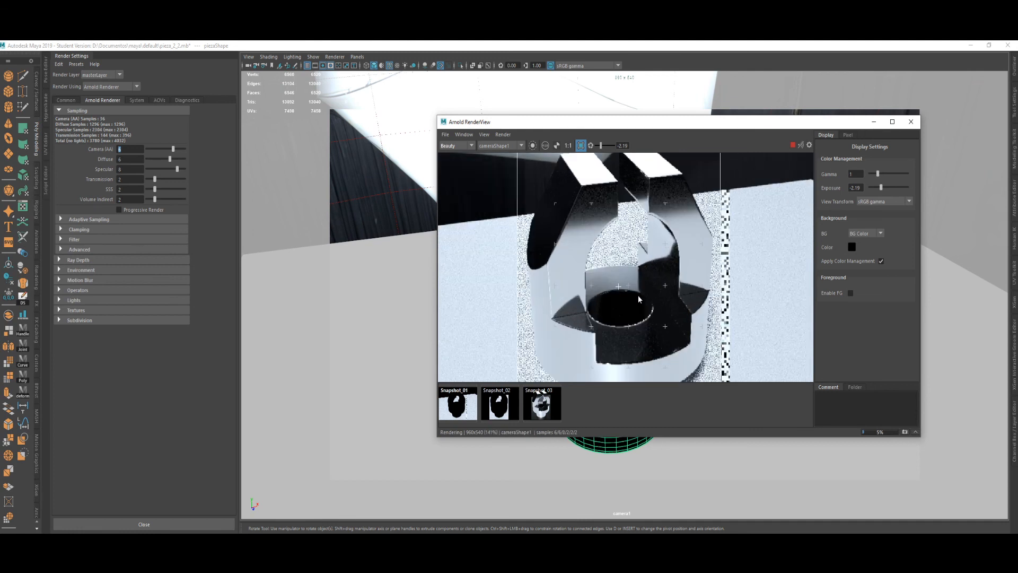
pyautogui.scroll(-1, 615, 273)
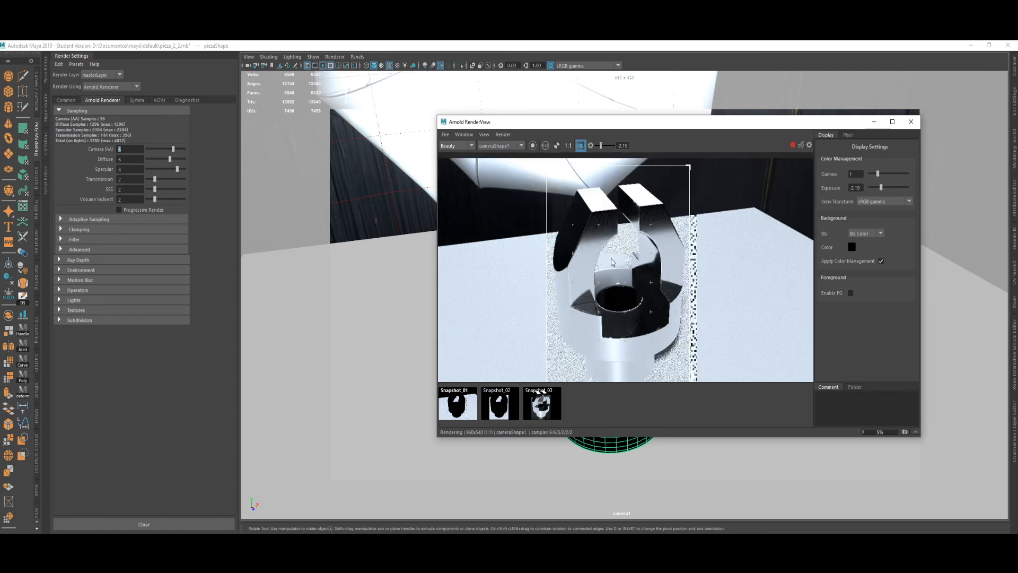
pyautogui.scroll(1, 612, 261)
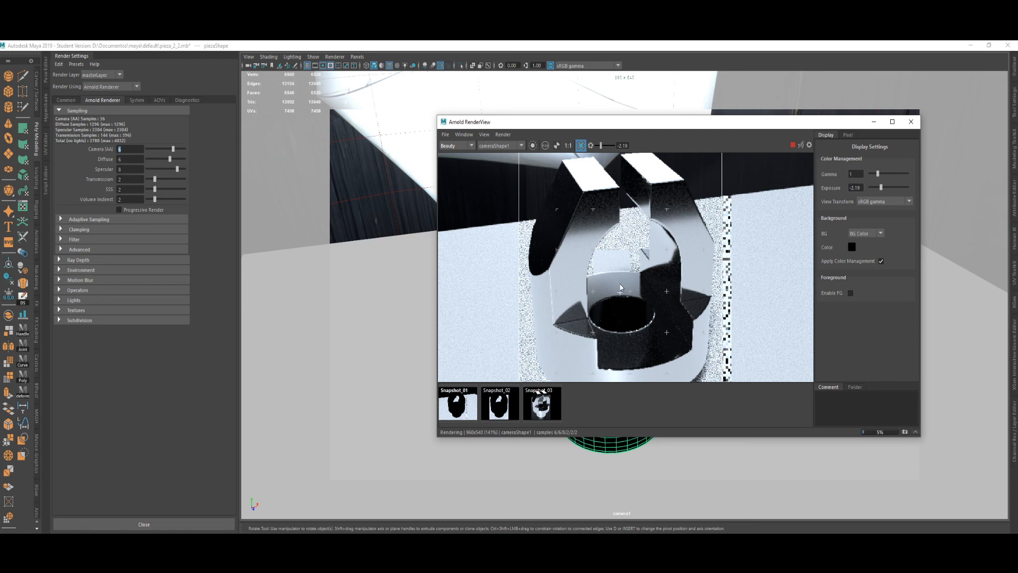
pyautogui.scroll(-1, 621, 288)
pyautogui.moveTo(629, 293); pyautogui.dragTo(625, 265, button='middle')
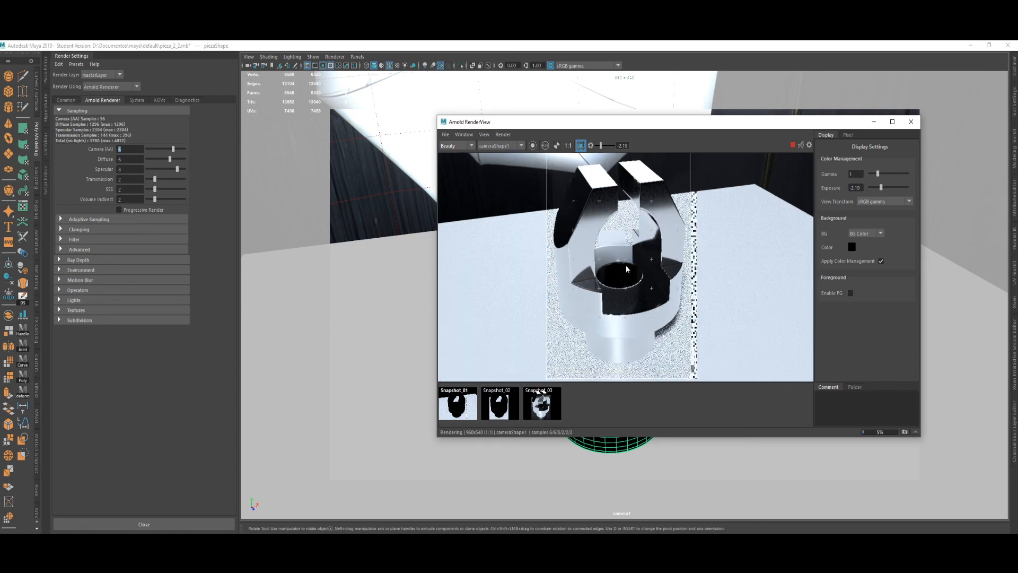
# Reposition and enlarge the render view window and frame the fork piece up close in the beauty render.
pyautogui.moveTo(673, 134); pyautogui.dragTo(579, 105)
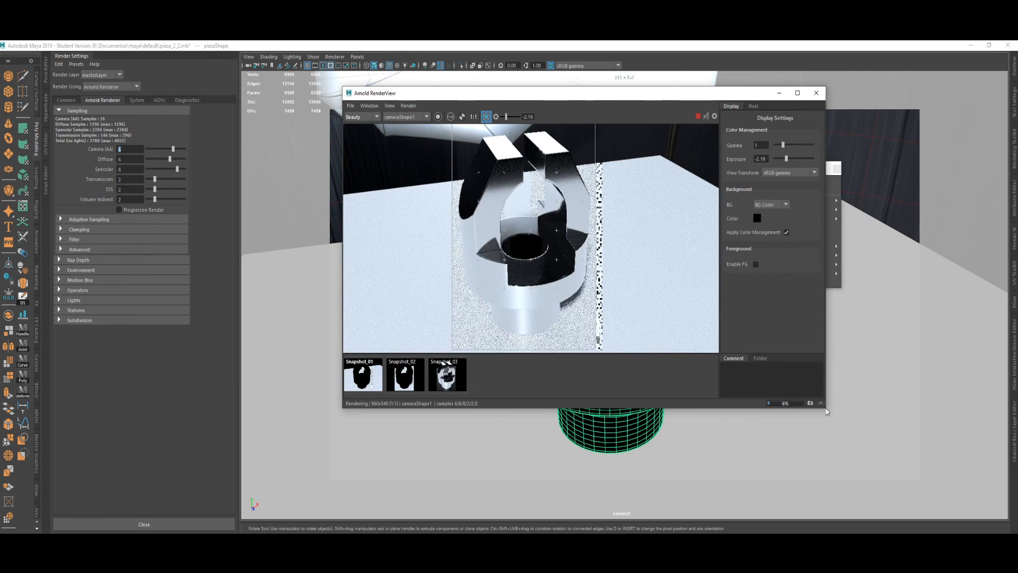
pyautogui.moveTo(826, 410); pyautogui.dragTo(853, 443)
pyautogui.moveTo(879, 466); pyautogui.dragTo(878, 462)
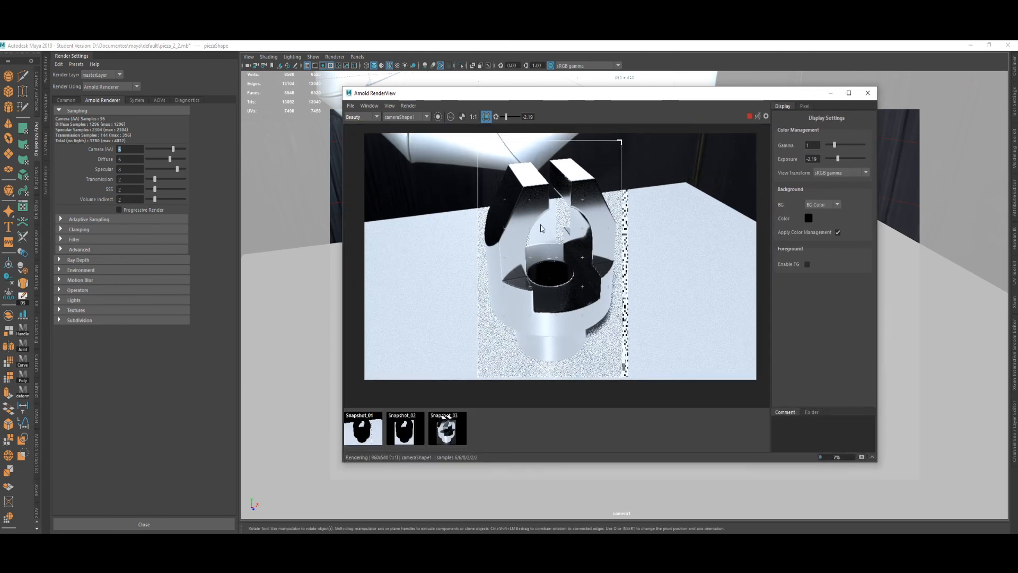
pyautogui.scroll(2, 540, 229)
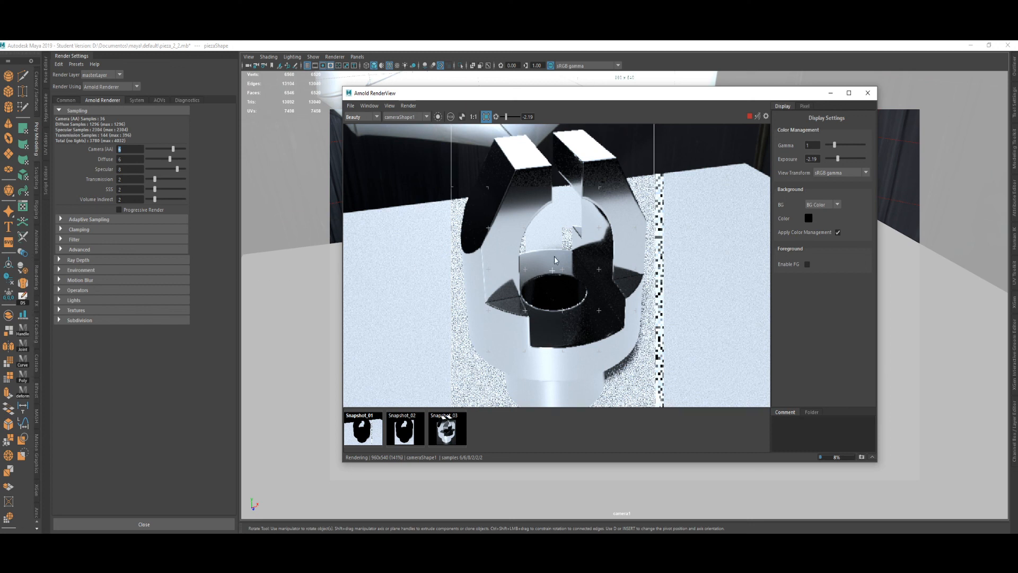
pyautogui.moveTo(557, 332); pyautogui.dragTo(580, 342, button='middle')
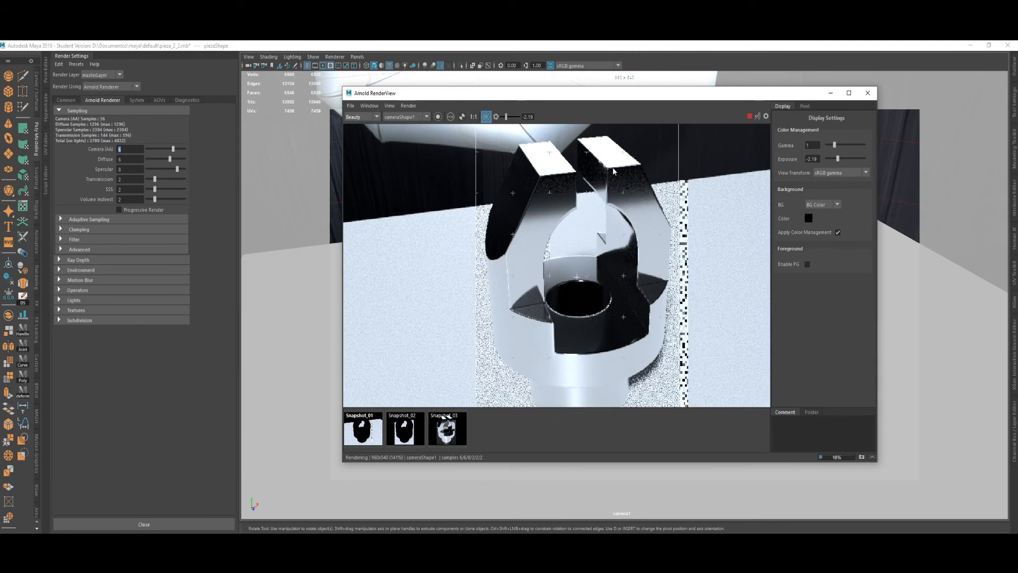
pyautogui.scroll(3, 599, 226)
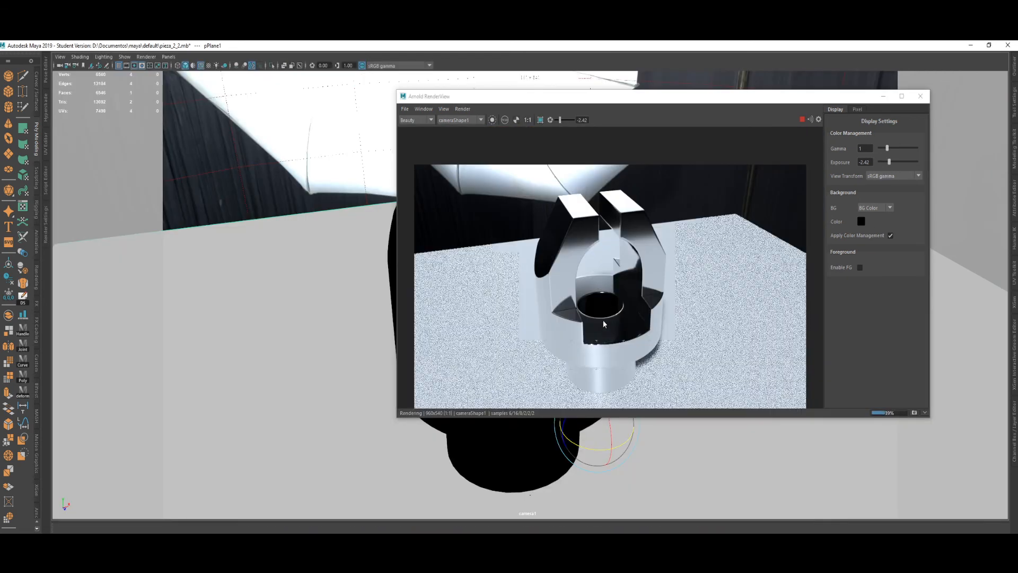
# Examine the floor noise around the fork piece in the full-frame beauty render.
pyautogui.scroll(-1, 618, 343)
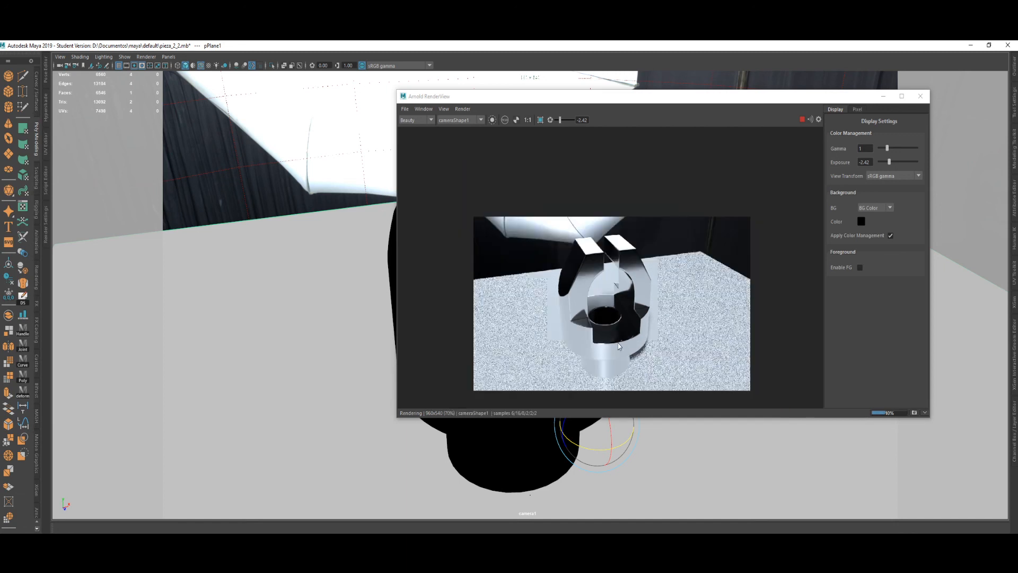
pyautogui.scroll(1, 611, 348)
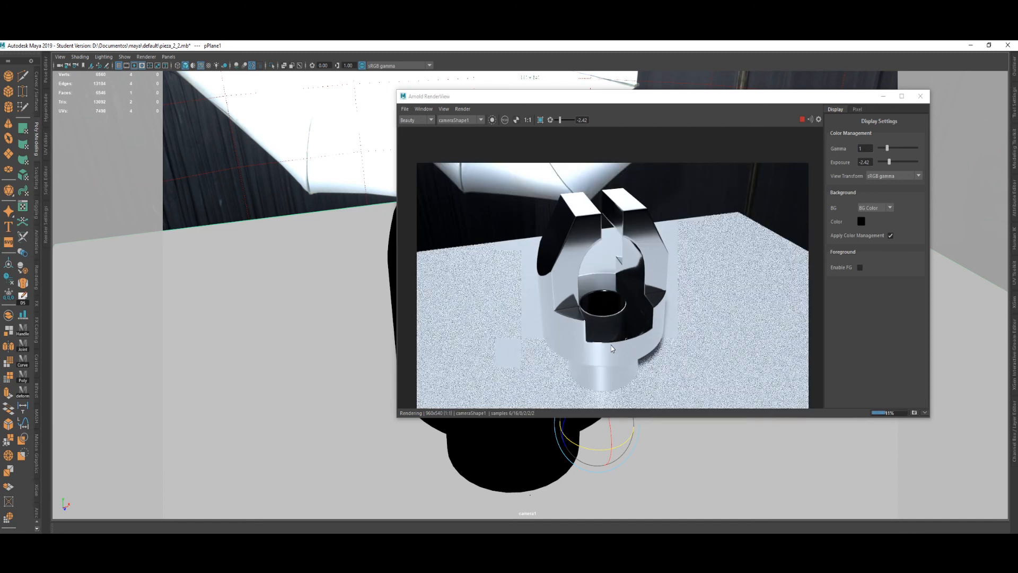
pyautogui.moveTo(611, 345); pyautogui.dragTo(613, 349)
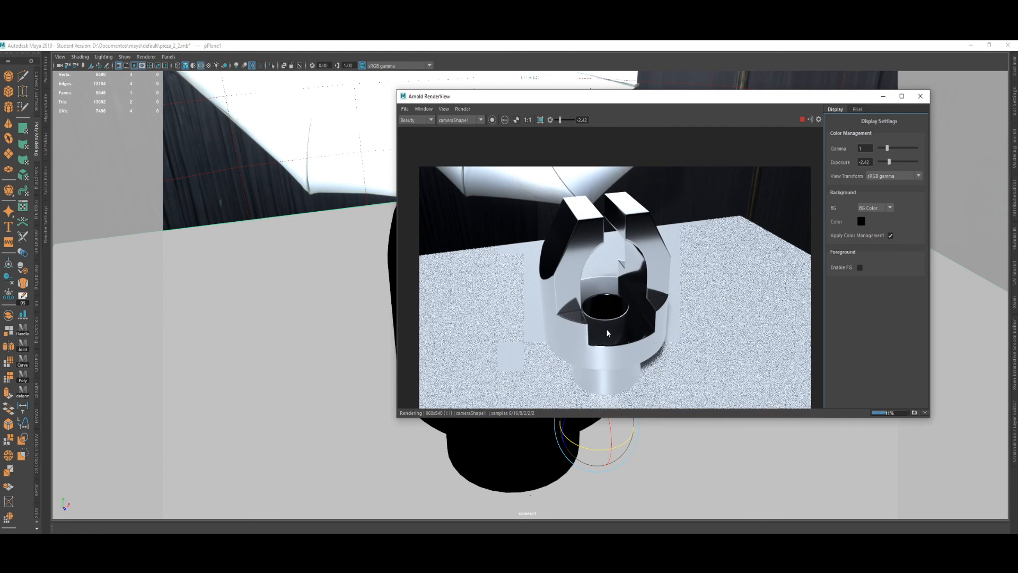
# Stop the running beauty render and view the Save Image dialog's destination folder without saving.
pyautogui.click(802, 120)
pyautogui.click(404, 108)
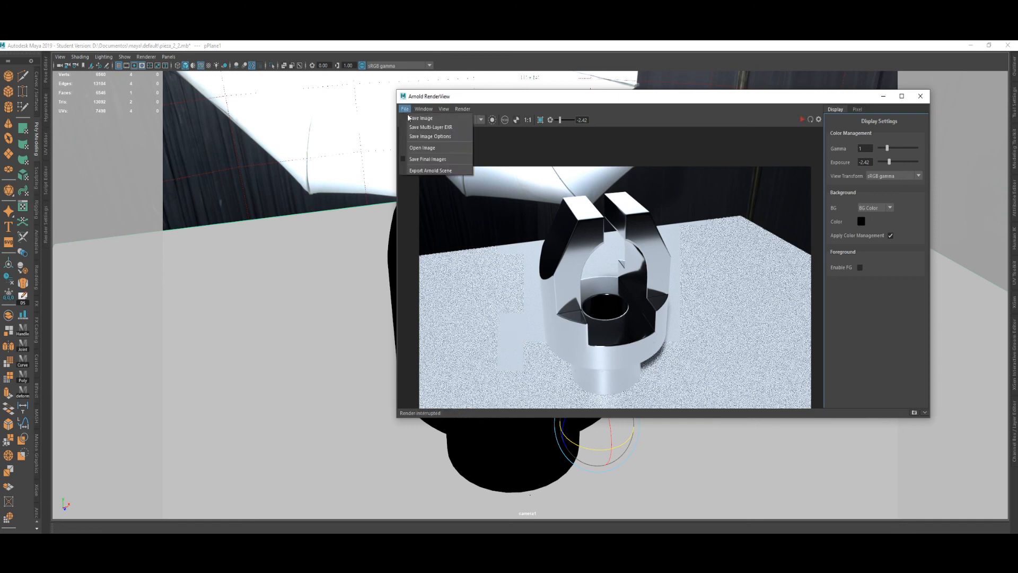
pyautogui.click(458, 120)
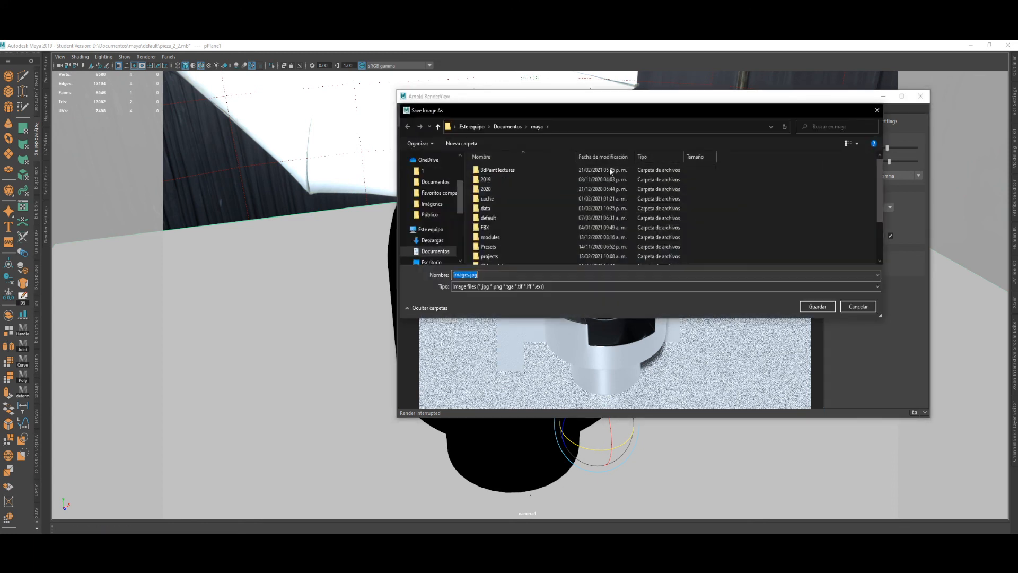
pyautogui.click(864, 308)
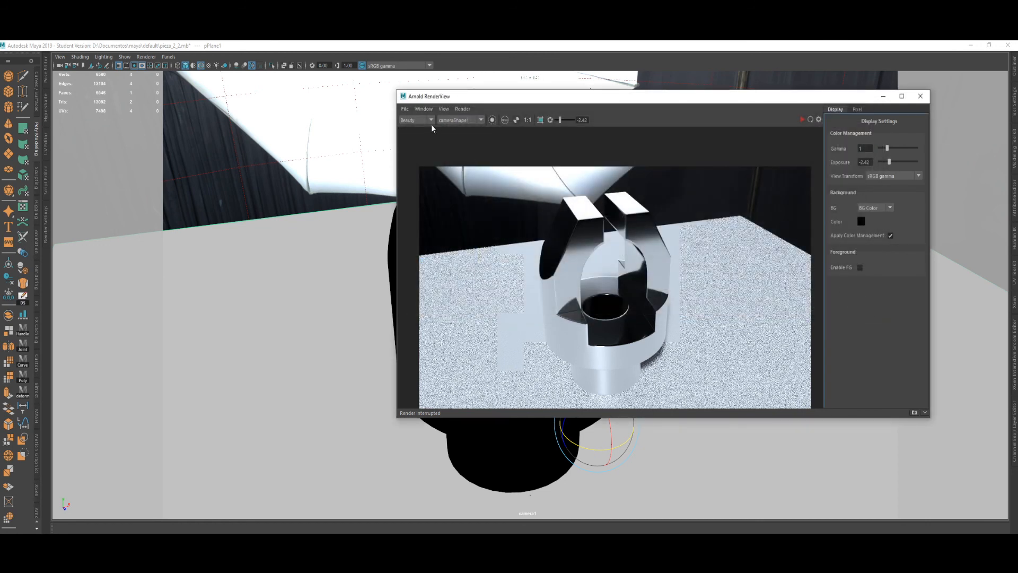
# Review the file name and the available image file types for saving the render, leaving the image unsaved.
pyautogui.click(404, 109)
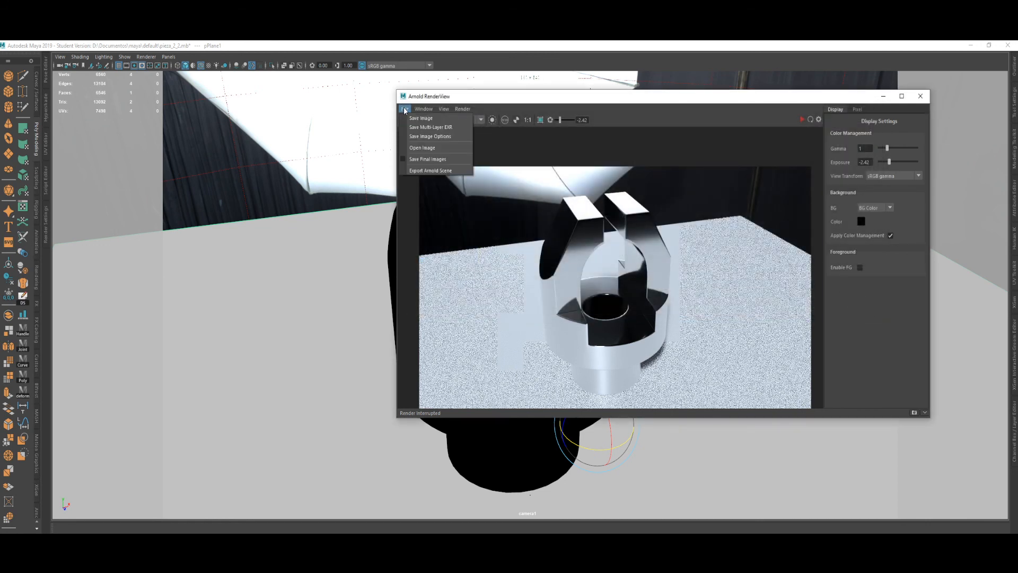
pyautogui.click(413, 122)
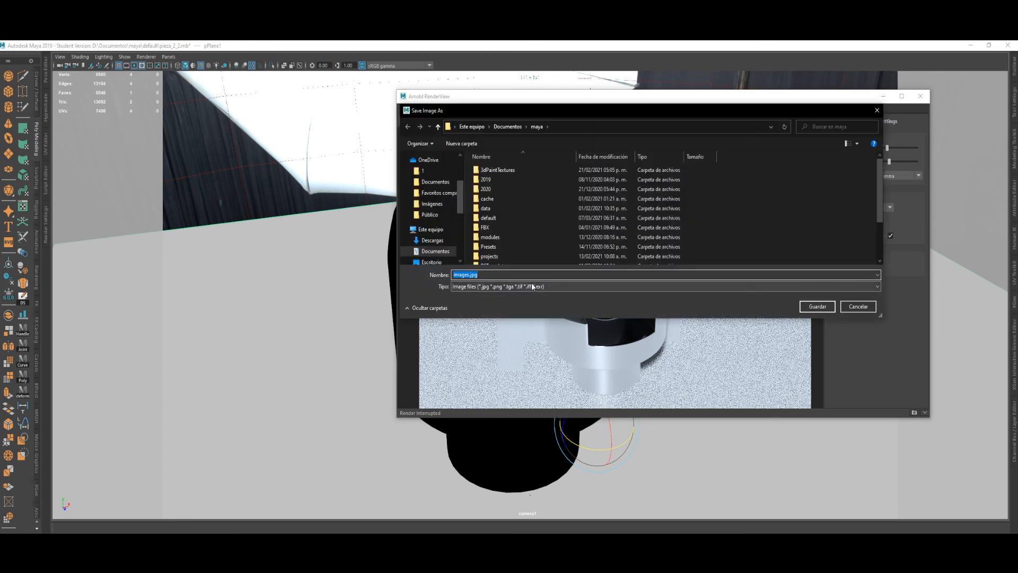
pyautogui.click(533, 286)
pyautogui.click(722, 295)
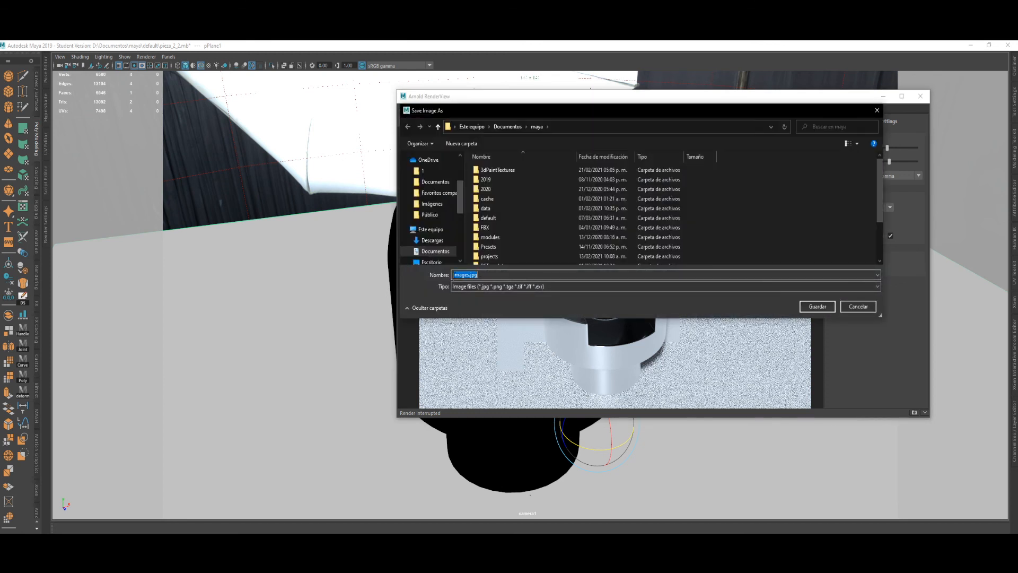
pyautogui.click(868, 309)
pyautogui.click(405, 109)
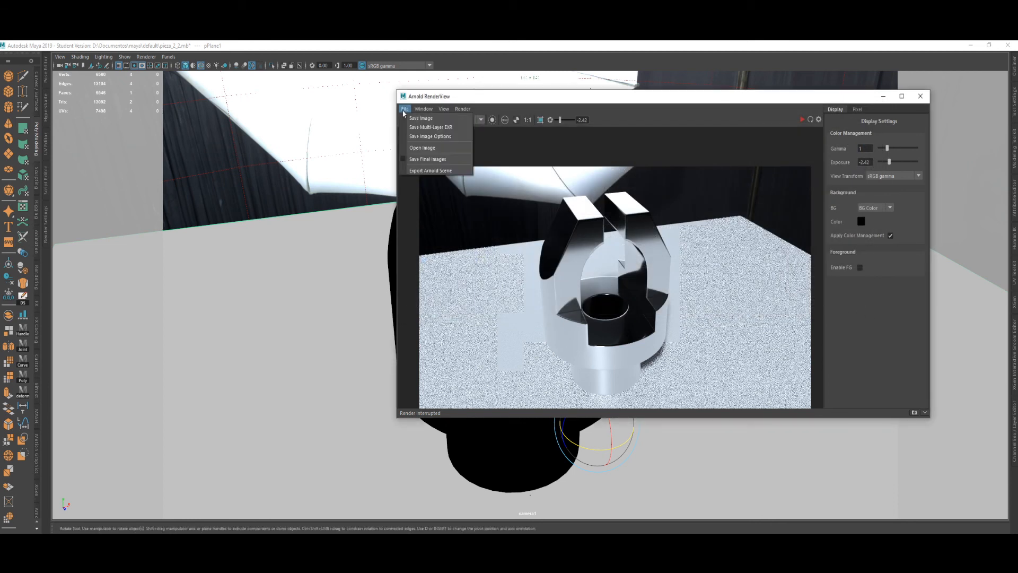
pyautogui.click(637, 260)
pyautogui.moveTo(696, 266); pyautogui.dragTo(722, 241)
pyautogui.click(735, 268)
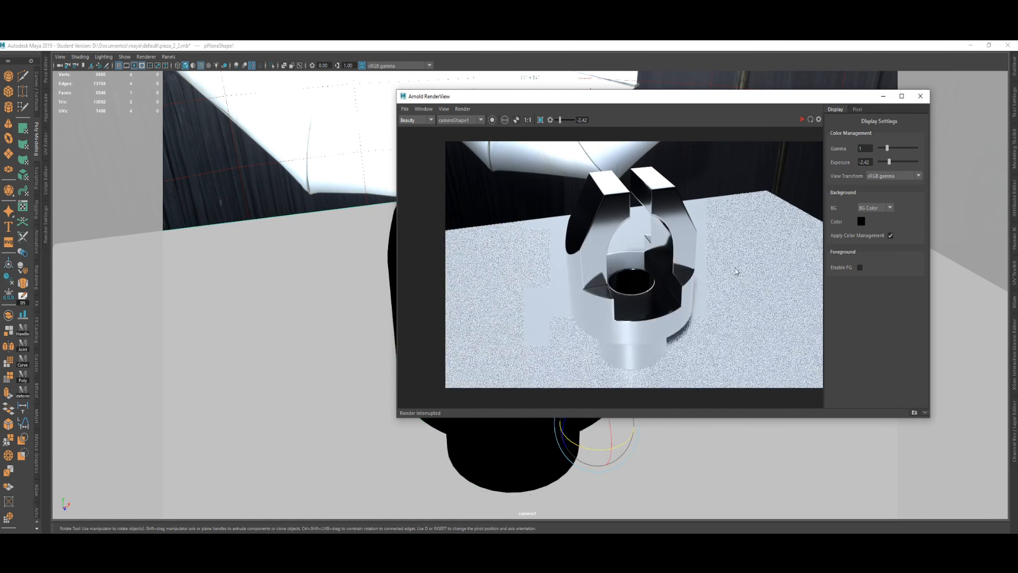
pyautogui.moveTo(670, 260); pyautogui.dragTo(692, 263)
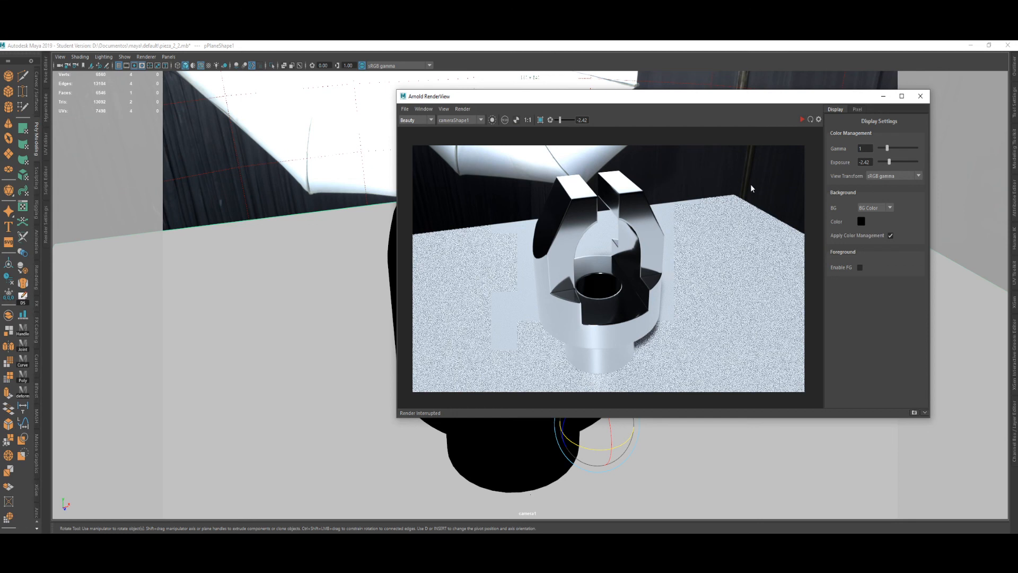
pyautogui.moveTo(669, 221); pyautogui.dragTo(662, 228)
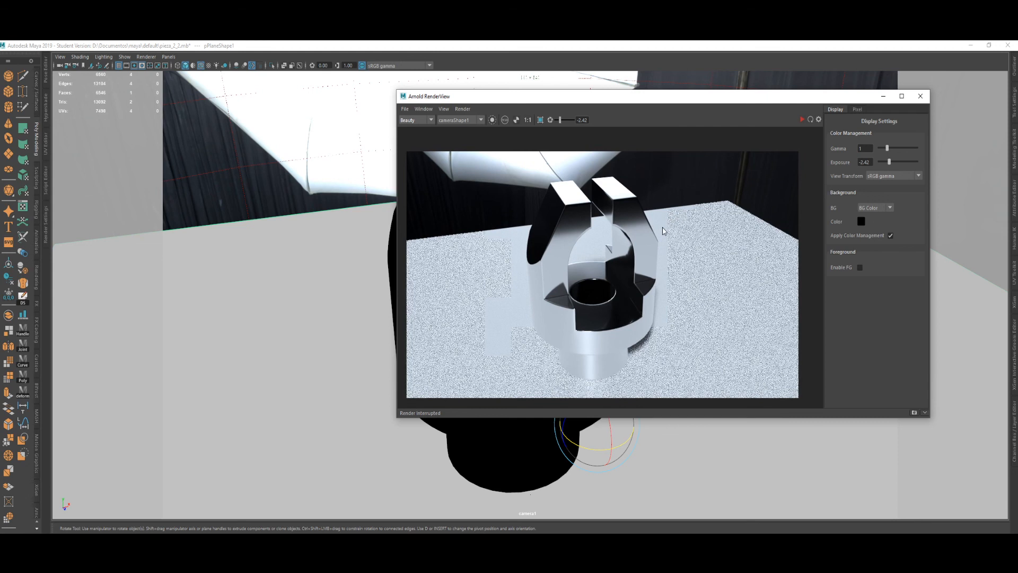